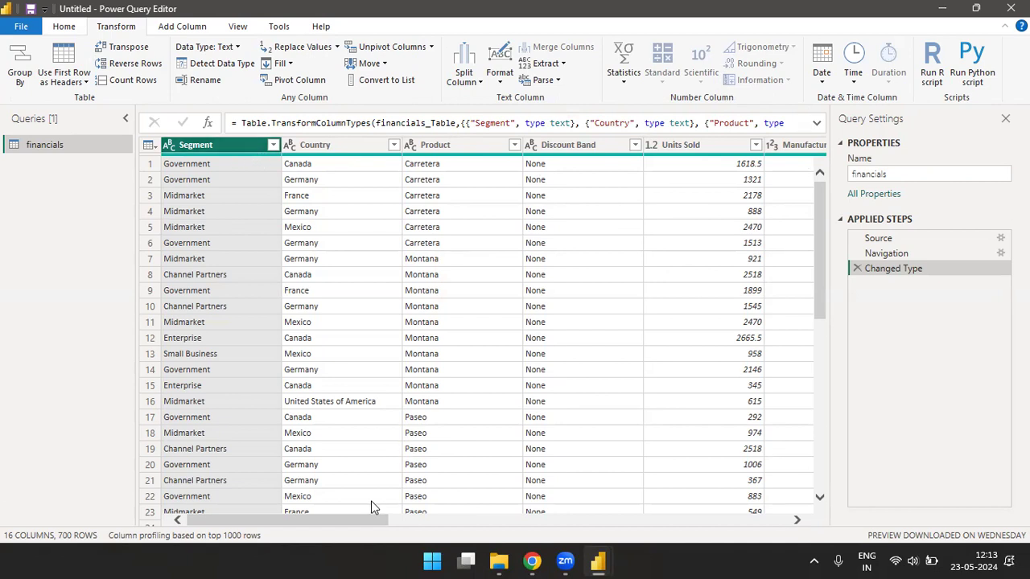
- Select the financials query's Date column and show the Transform tab's Date options
drag(456, 515, 816, 505)
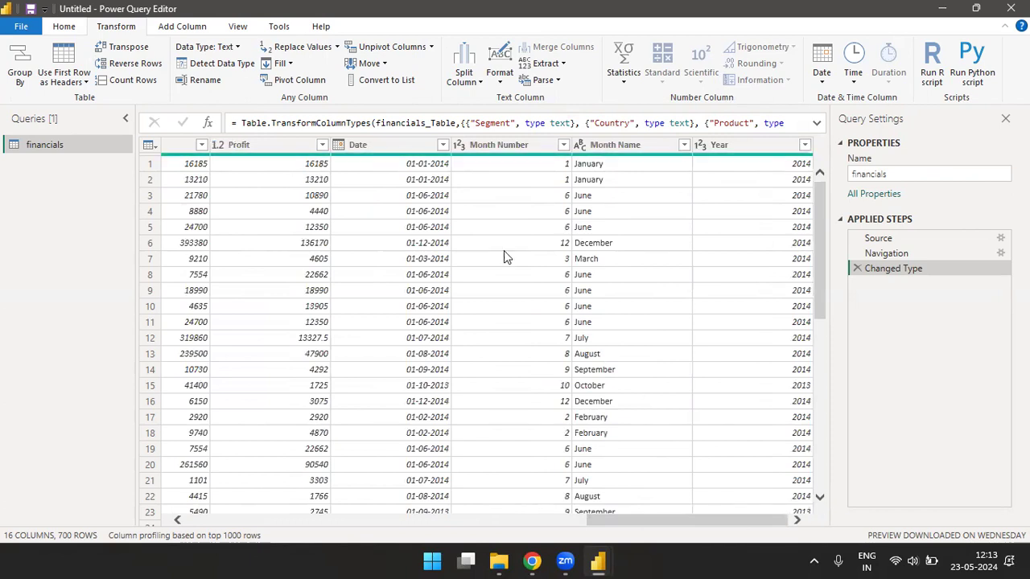
click(504, 148)
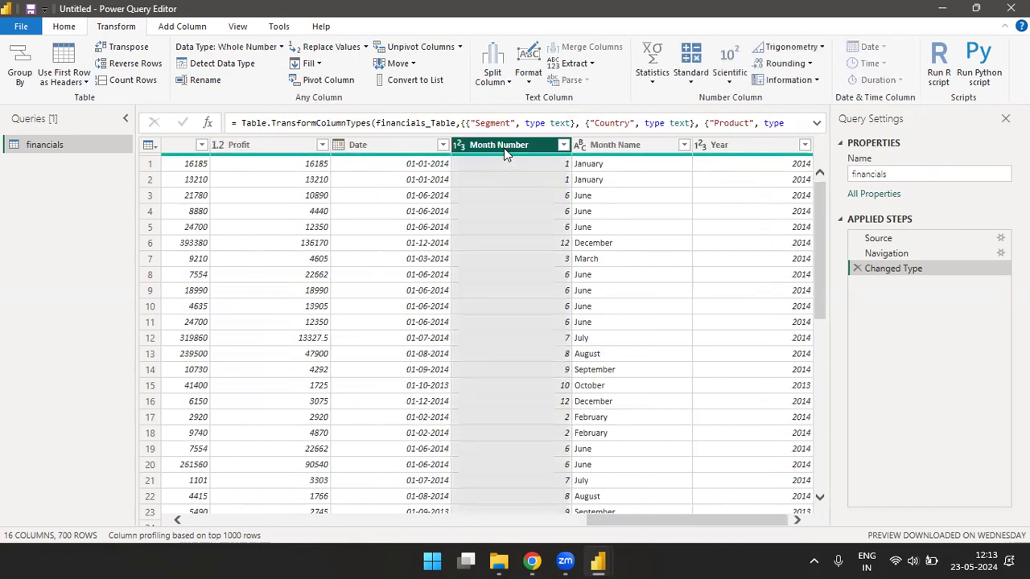
click(415, 151)
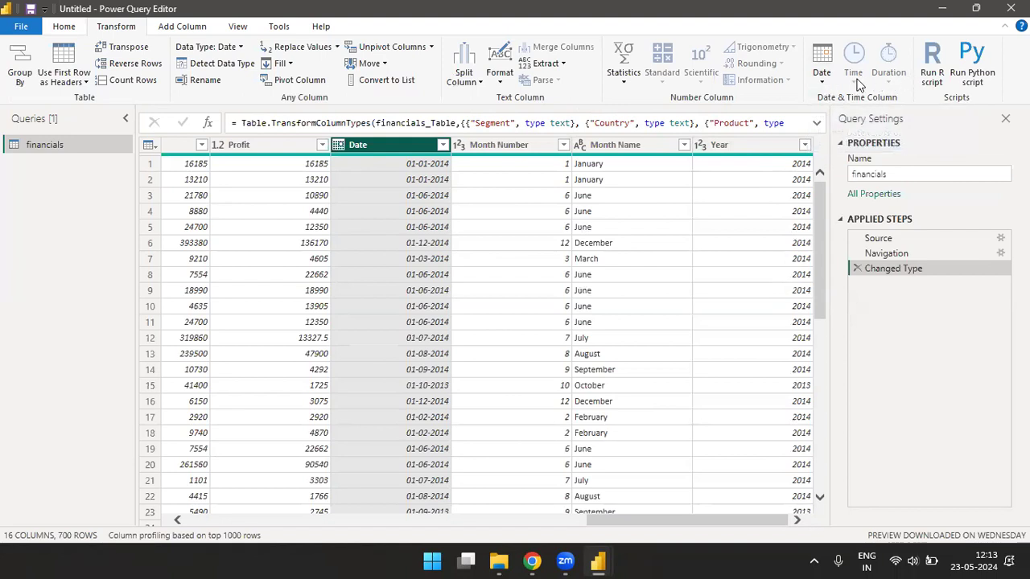
click(827, 81)
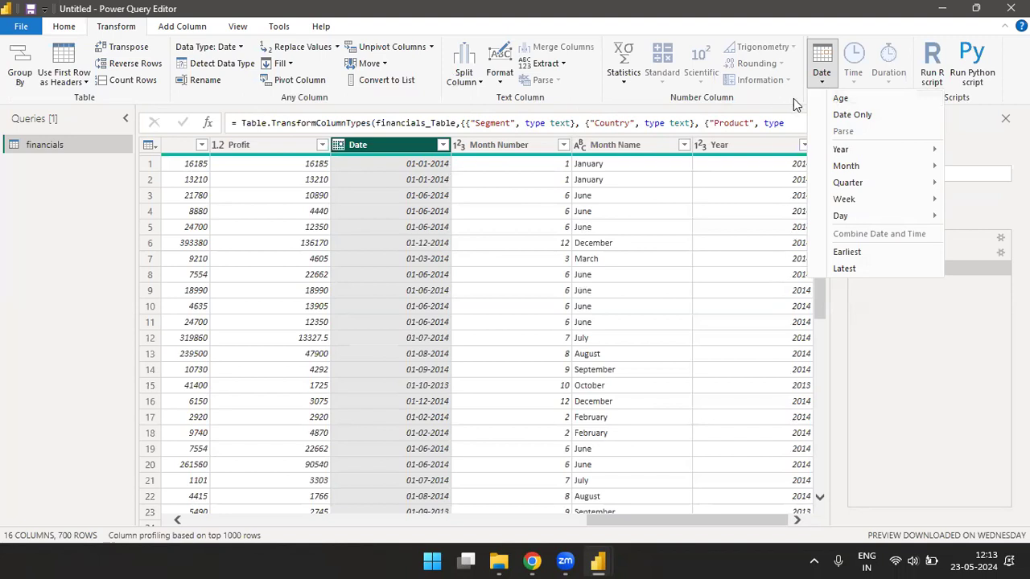
- Delete the Calculated Age applied step so Date shows dates like 01-01-2014 again
key(Escape)
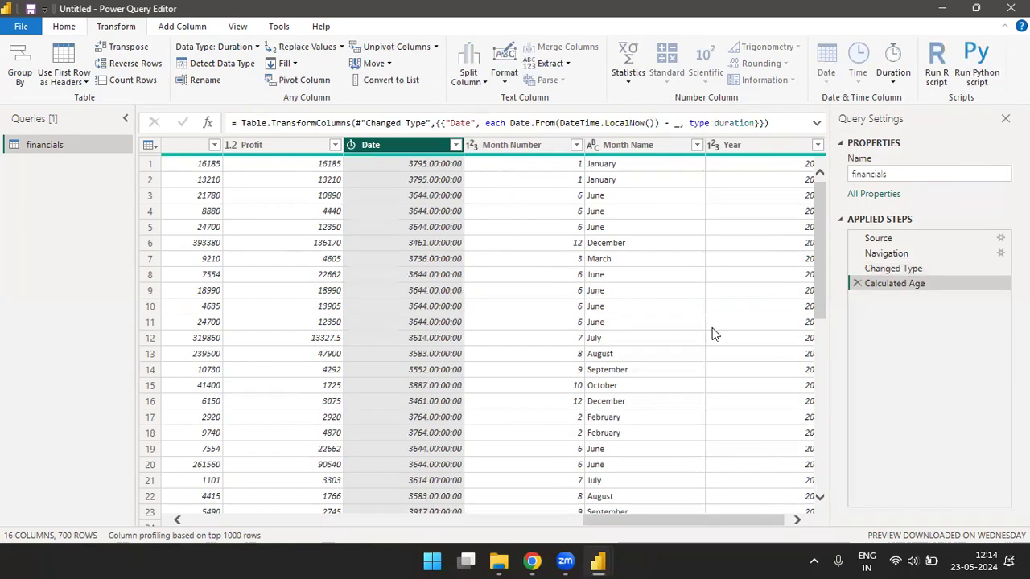
click(857, 283)
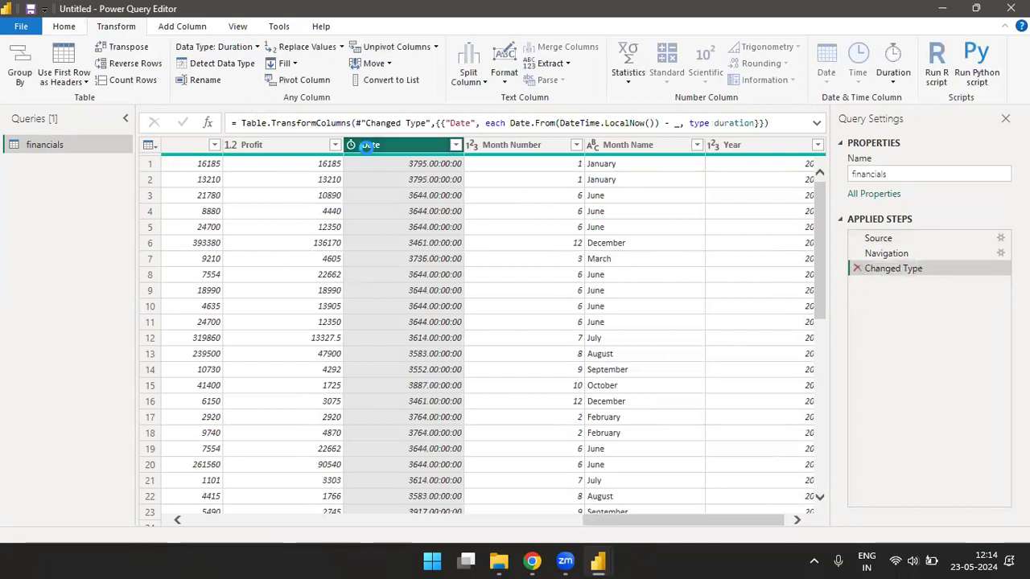
click(182, 27)
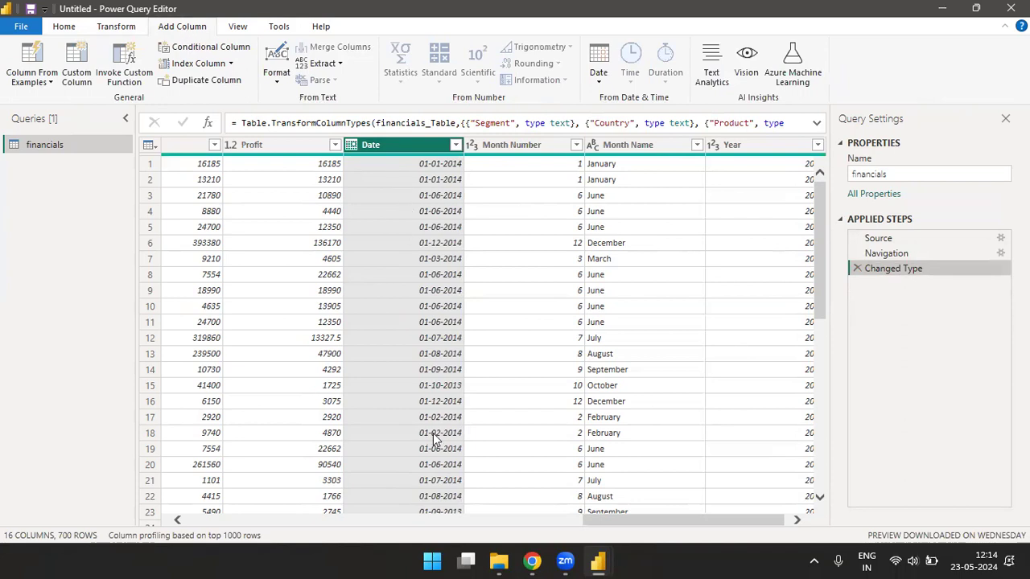
- Add an Age column computed from Date using the Add Column Date options
scroll(622, 520, right, 1)
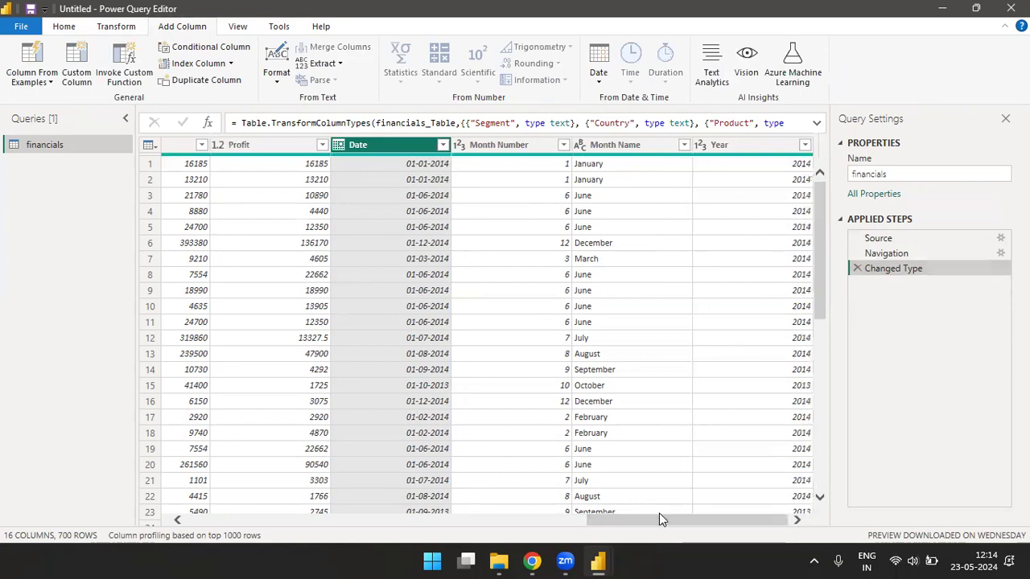
click(599, 81)
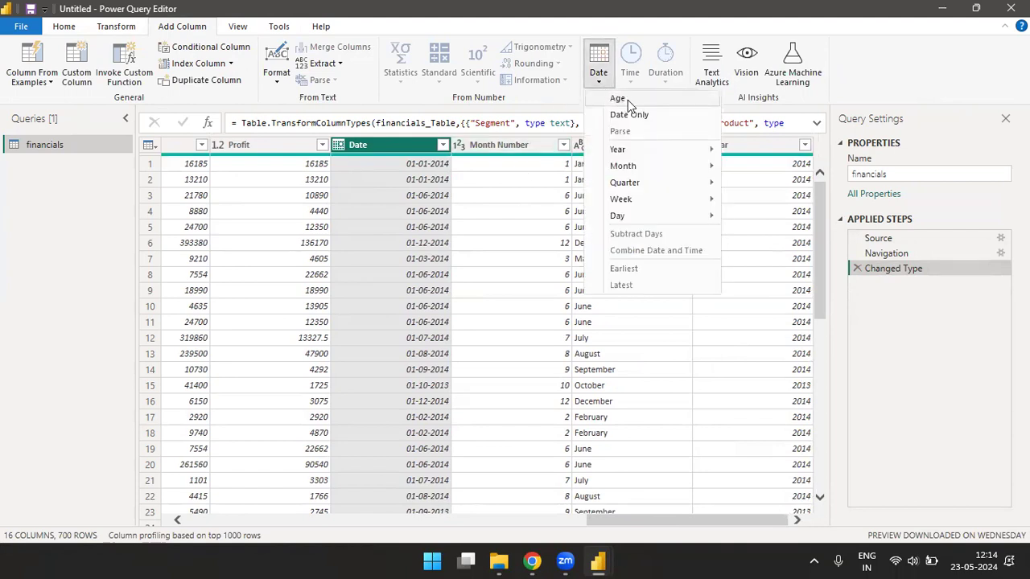
click(627, 100)
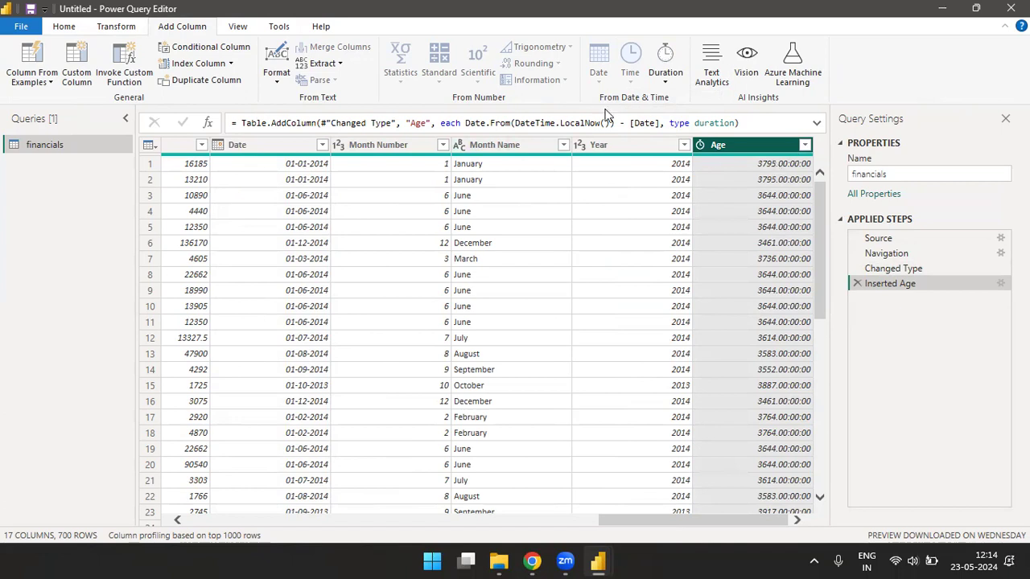
- Add a Year.1 column holding each Date's year, such as 2014
click(270, 145)
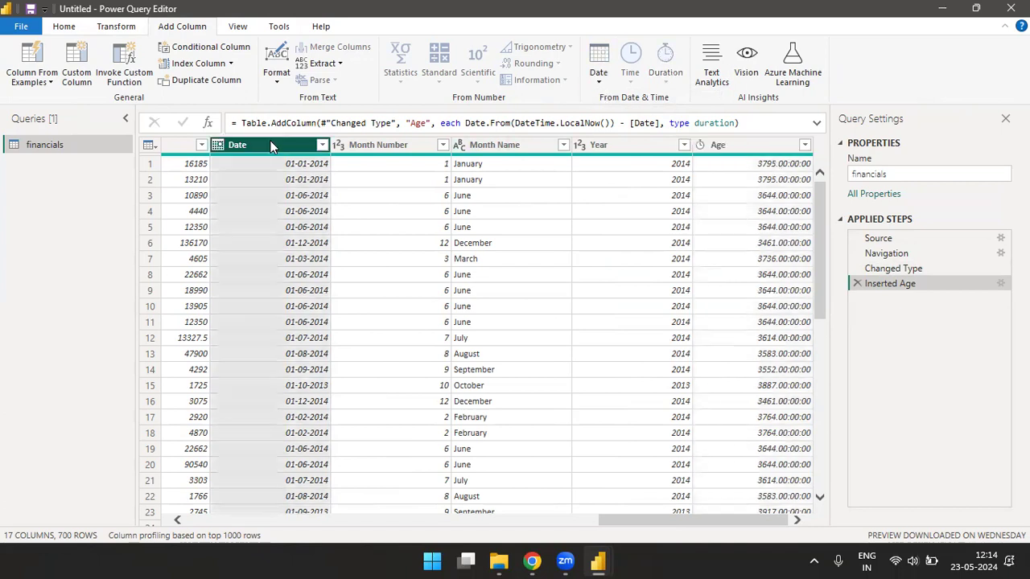
click(599, 77)
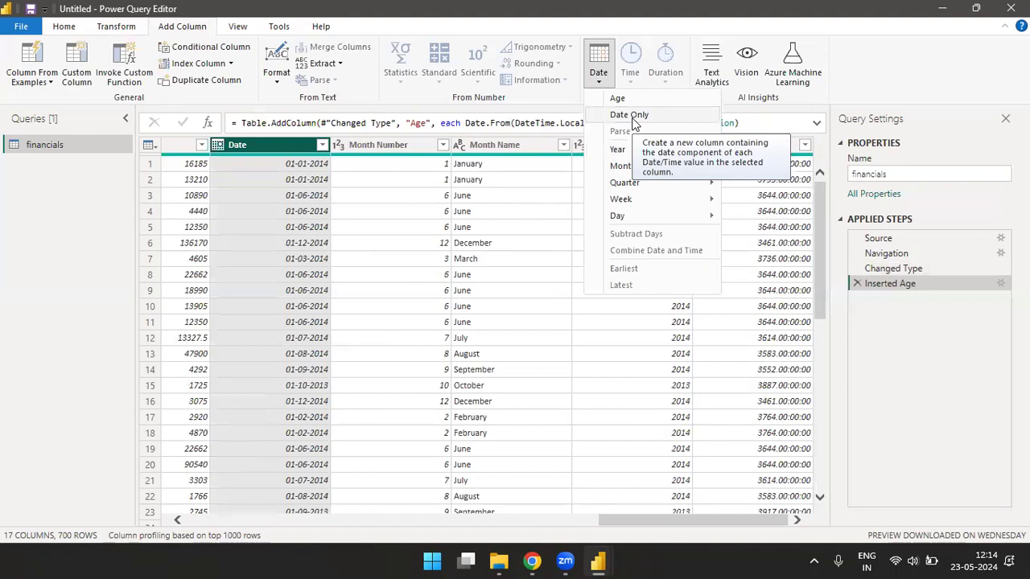
mouse_move(617, 153)
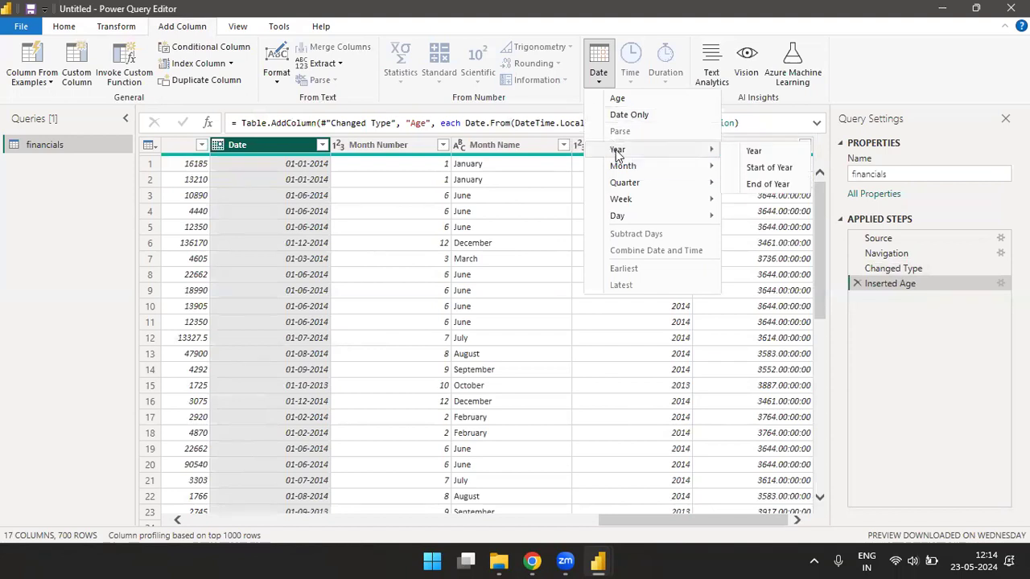
click(754, 153)
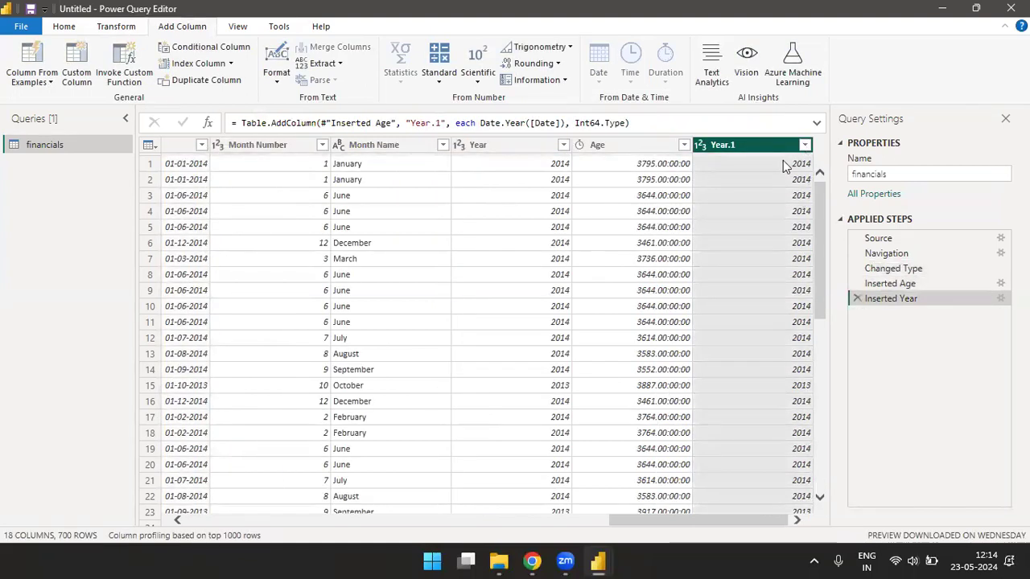
click(183, 145)
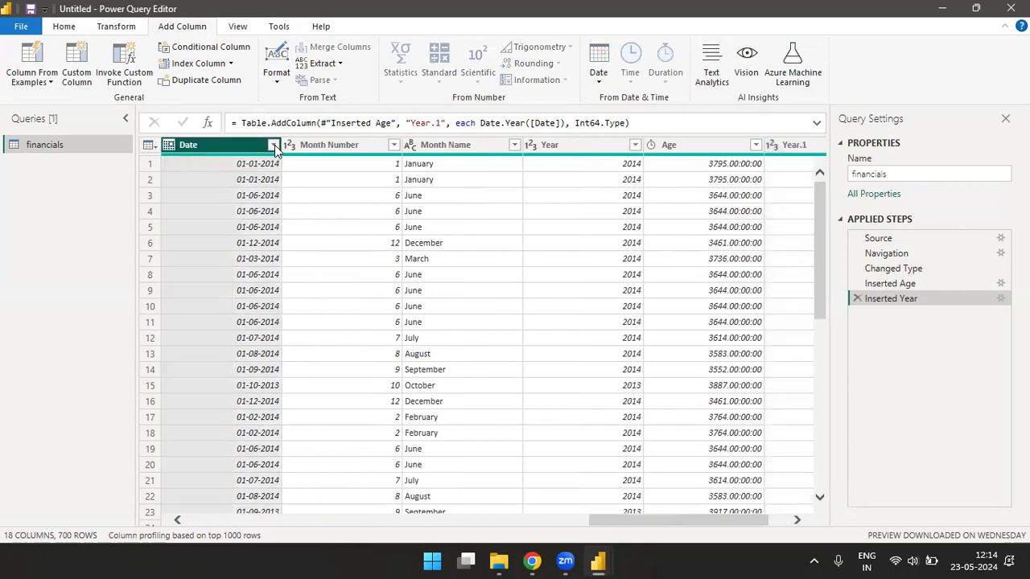
- Inspect the Date and Year.1 filter lists and close them without changes
click(273, 145)
mouse_move(262, 350)
mouse_down()
mouse_move(262, 426)
mouse_move(272, 339)
mouse_up()
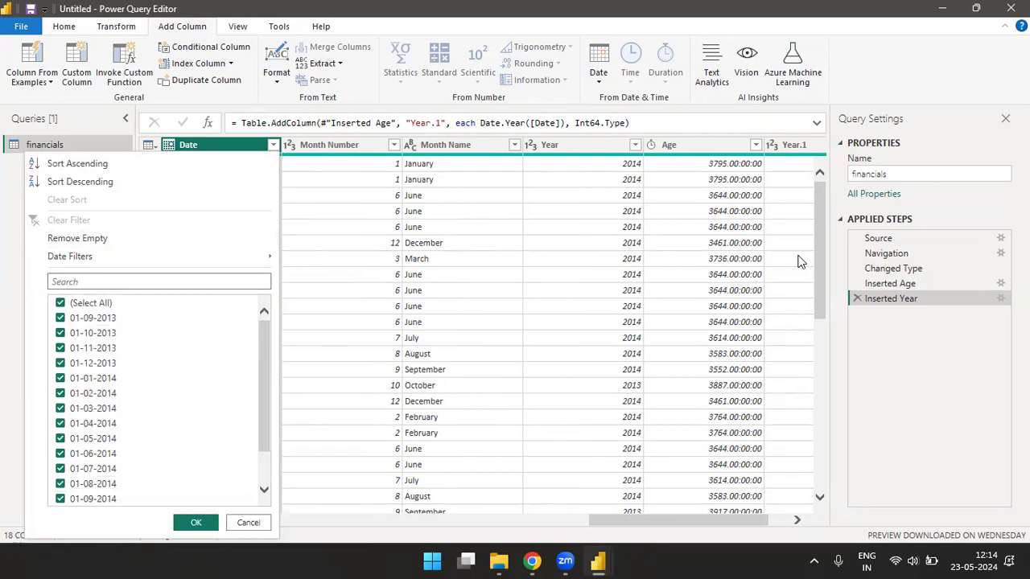
click(800, 258)
scroll(817, 232, down, 2)
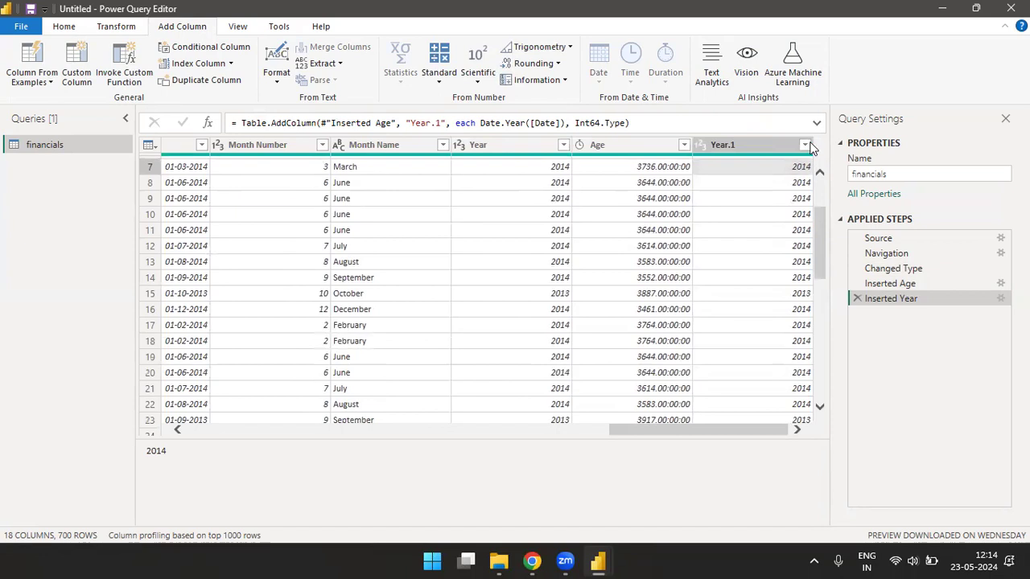
click(806, 147)
click(805, 147)
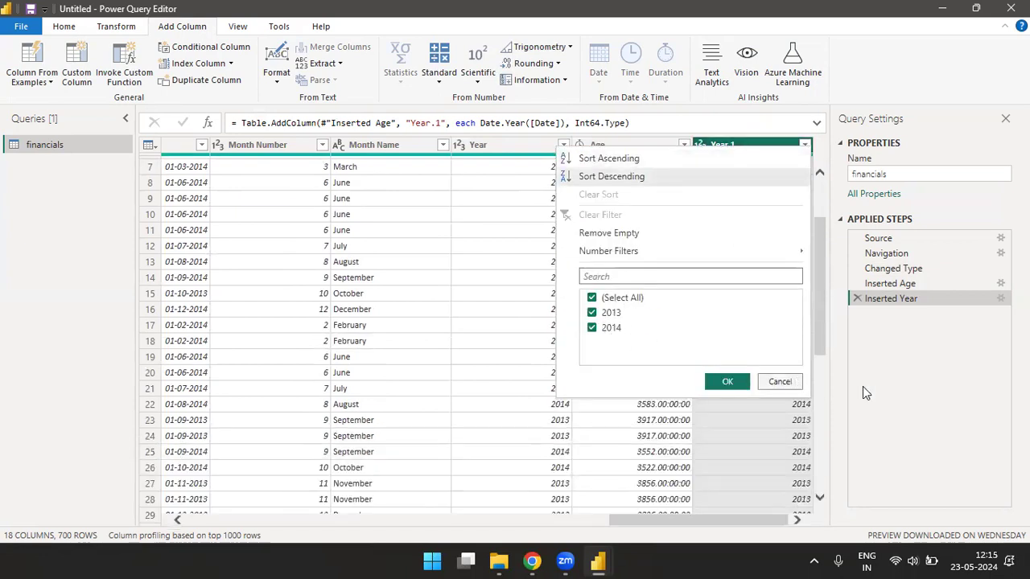
click(779, 383)
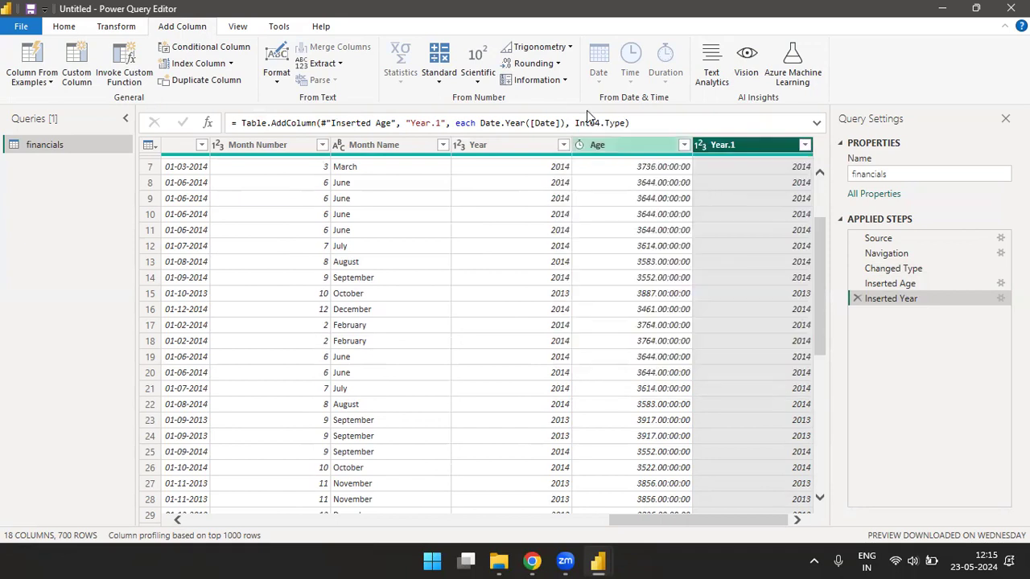
- Add a Start of Year column from Date, giving dates like 01-01-2014
click(184, 145)
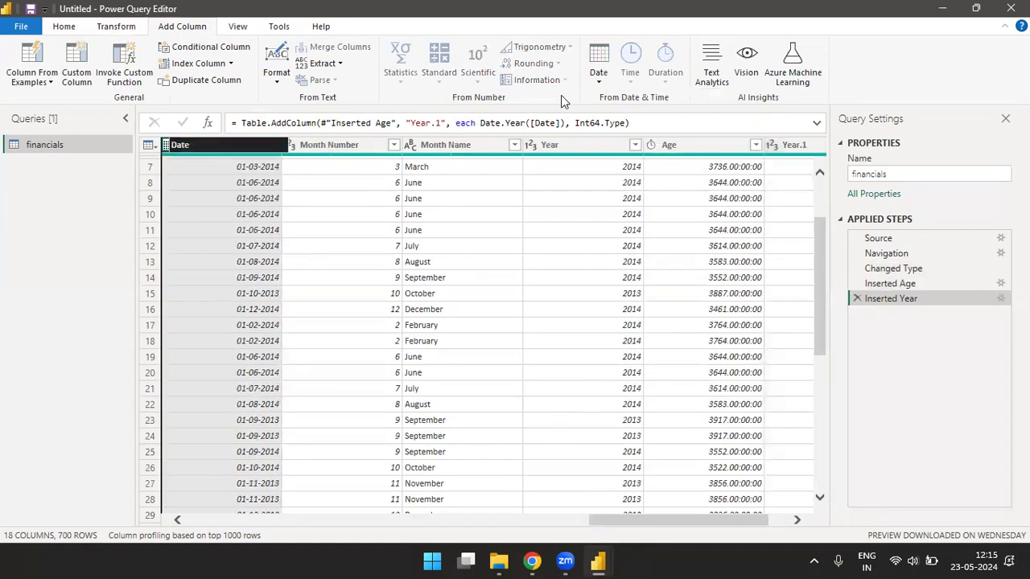
click(596, 81)
mouse_move(673, 150)
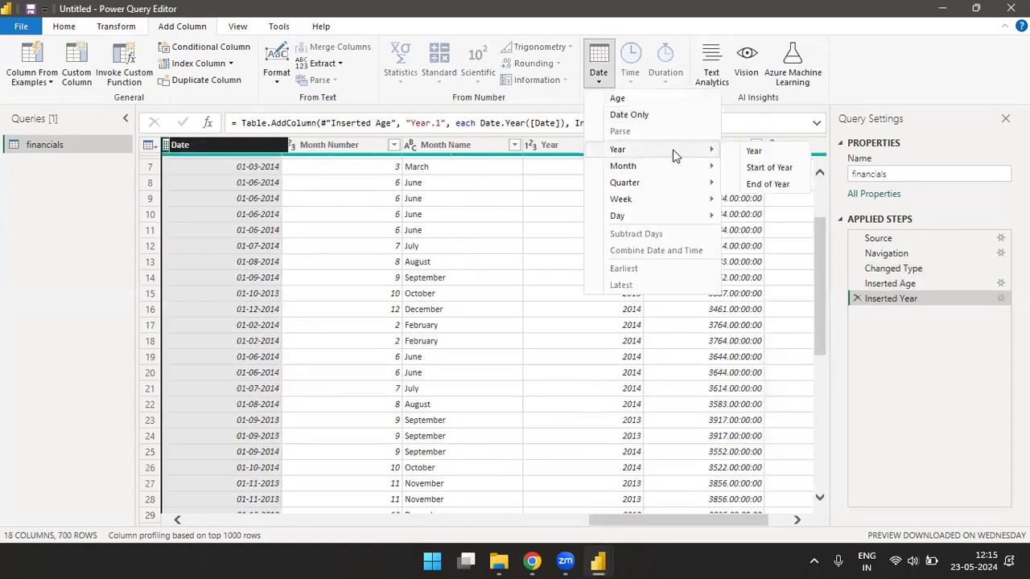
click(777, 173)
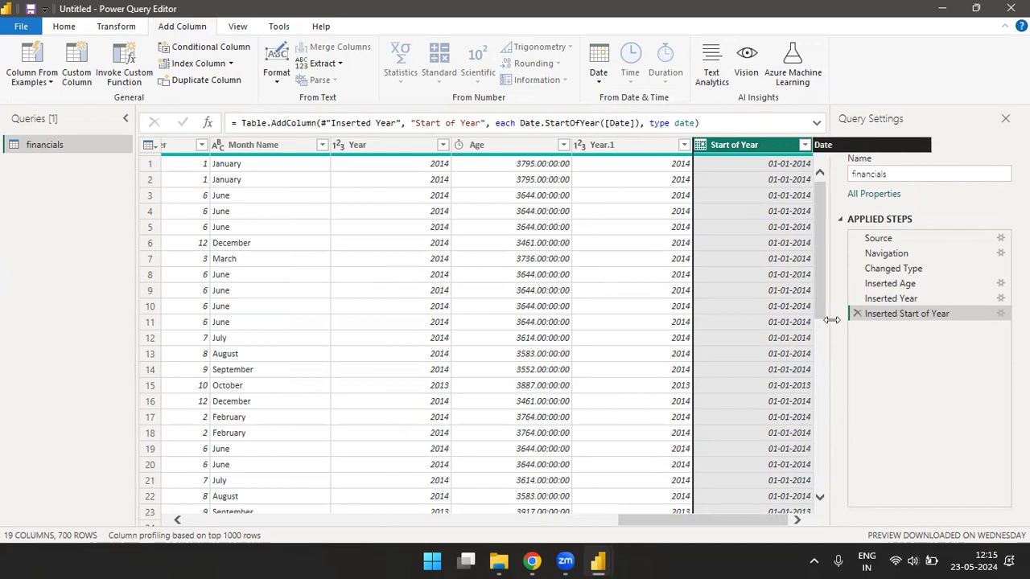
drag(823, 286, 819, 377)
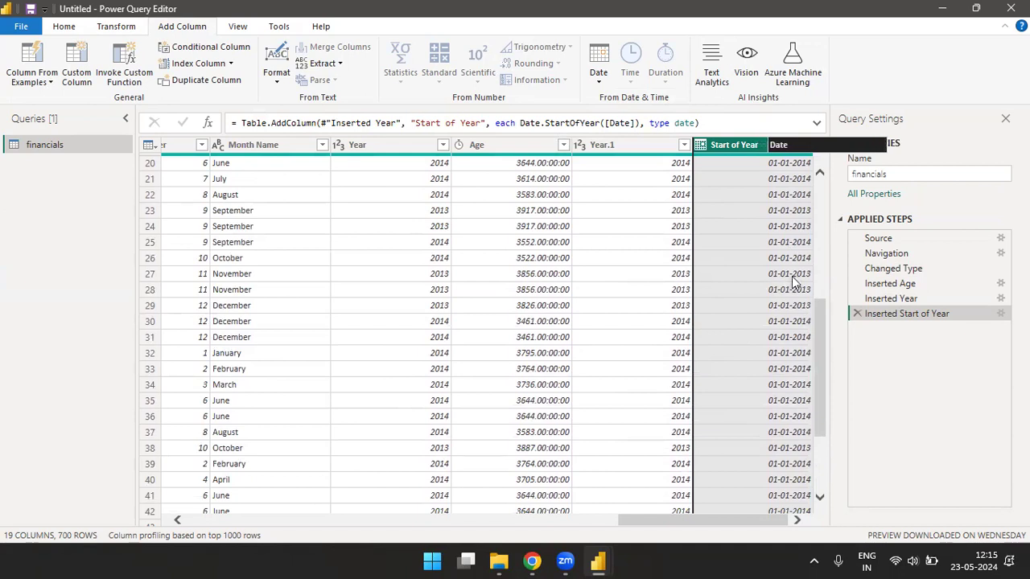
- Reorder Start of Year to sit between the Year.1 and Date columns
drag(721, 298, 721, 297)
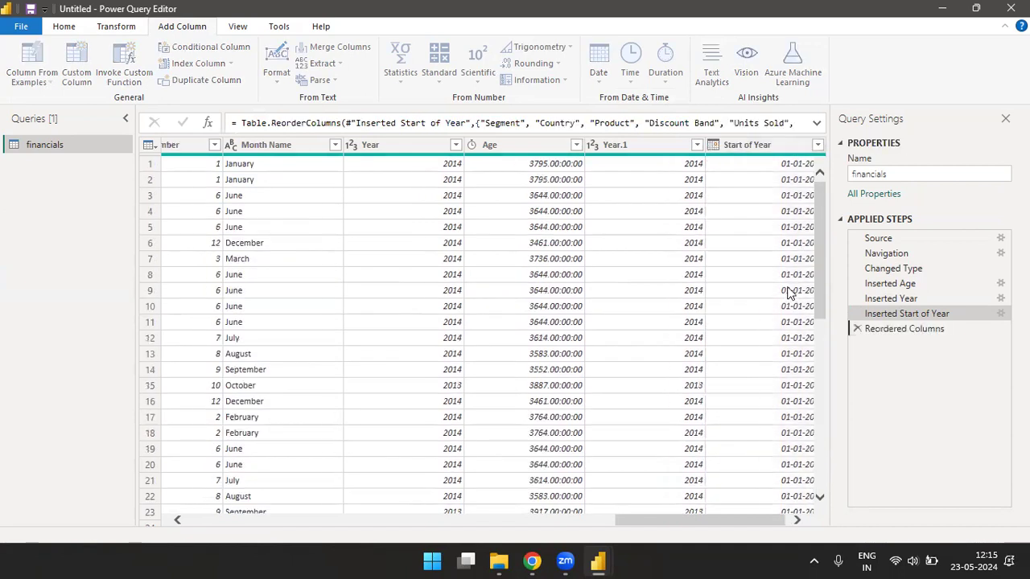
scroll(709, 517, right, 1)
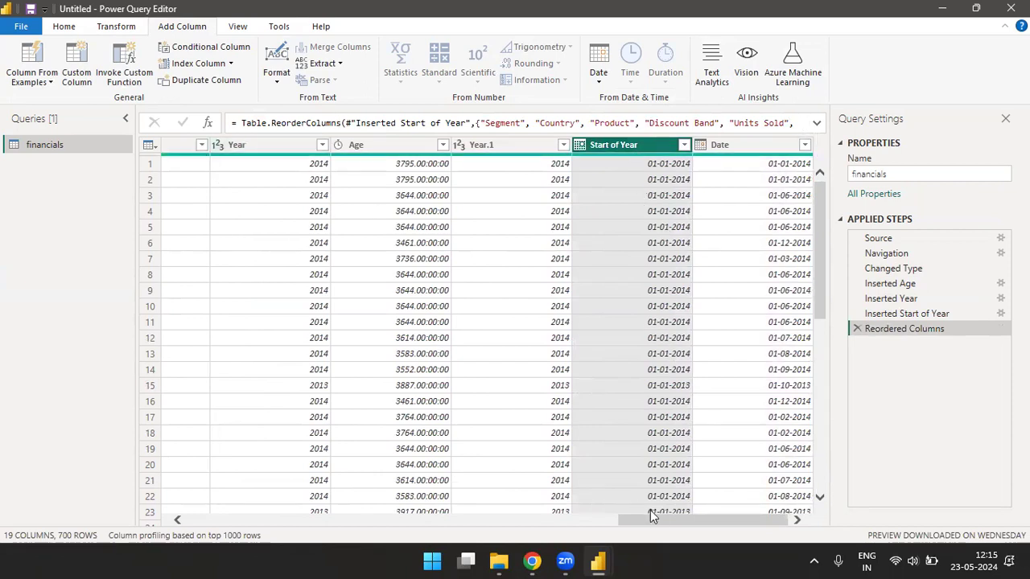
drag(659, 521, 683, 529)
- Add an End of Year column from Date, giving dates like 31-12-2014
click(761, 142)
click(599, 76)
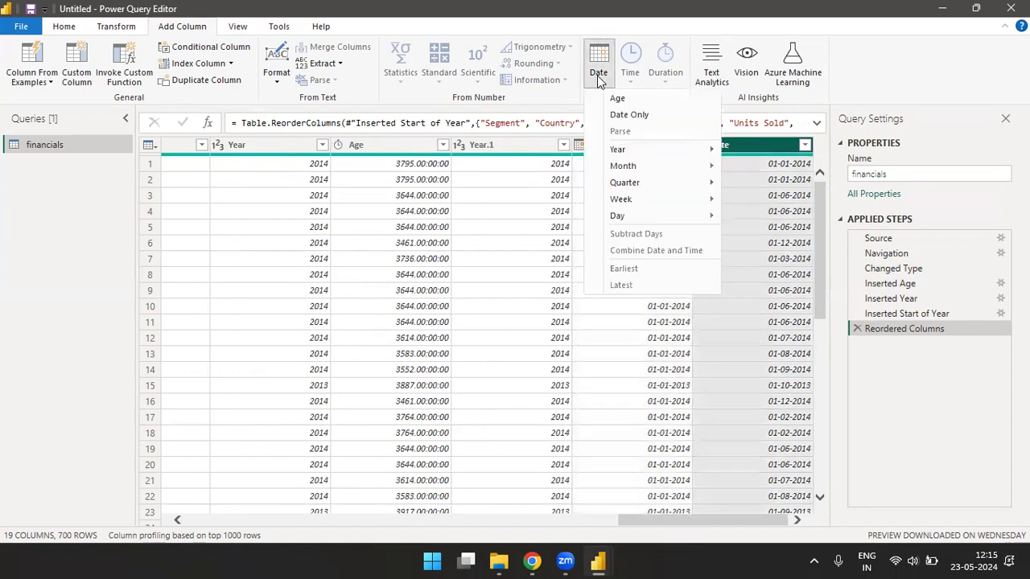
mouse_move(676, 150)
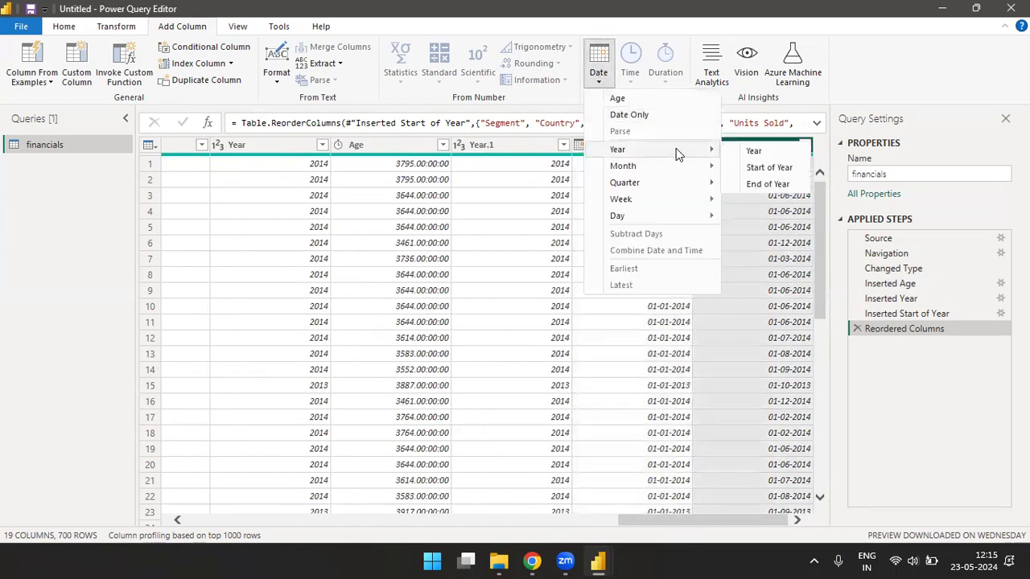
click(769, 185)
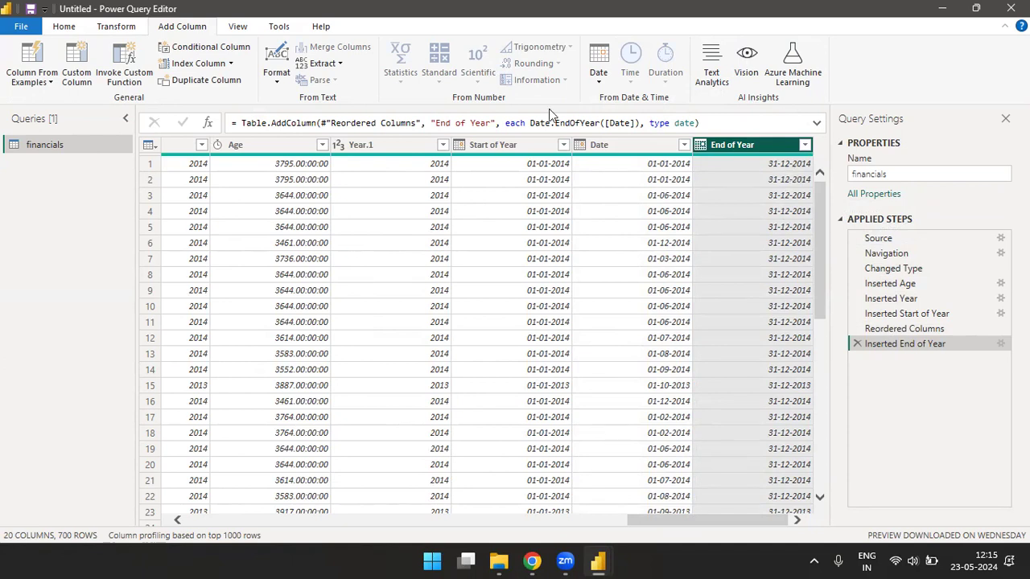
- Add a Days in Month column from Date, with values like 31, 30 and 28
click(598, 77)
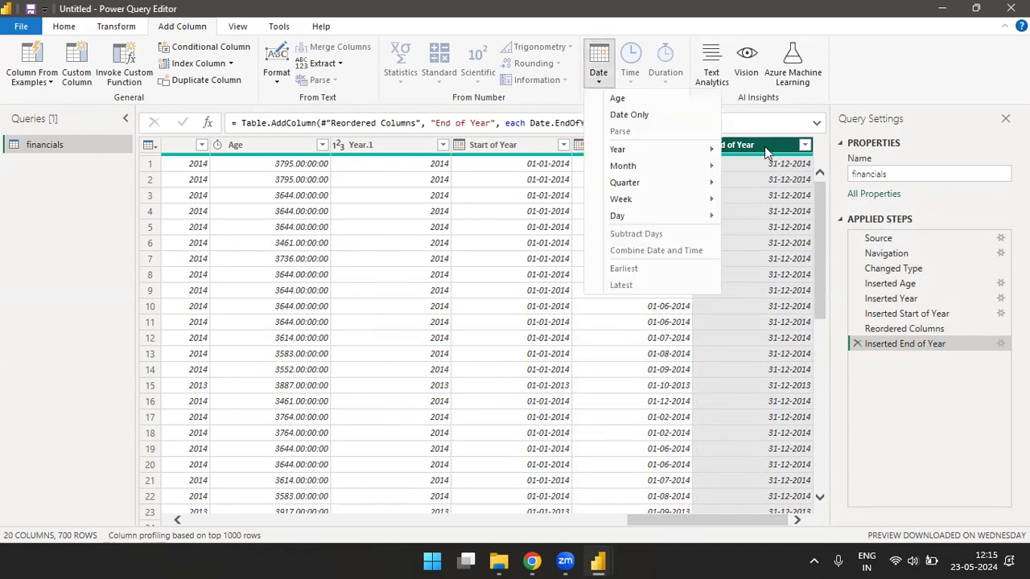
click(598, 78)
click(626, 145)
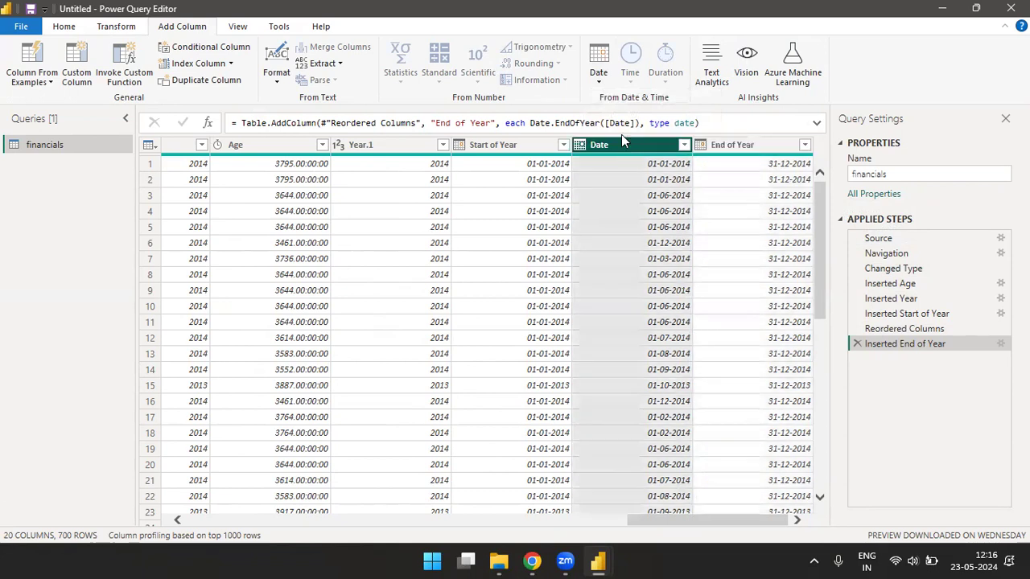
click(598, 76)
mouse_move(633, 171)
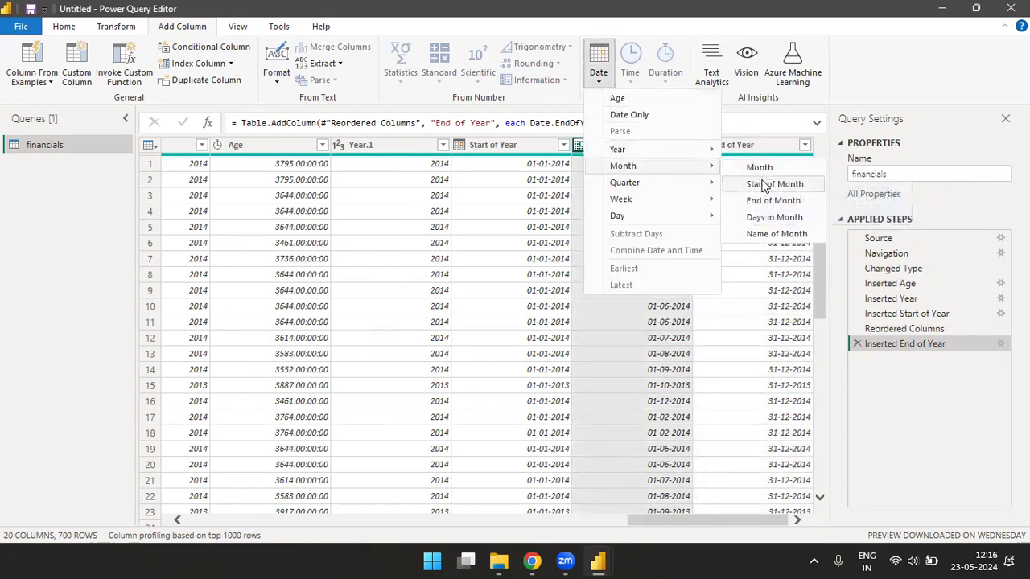
click(766, 218)
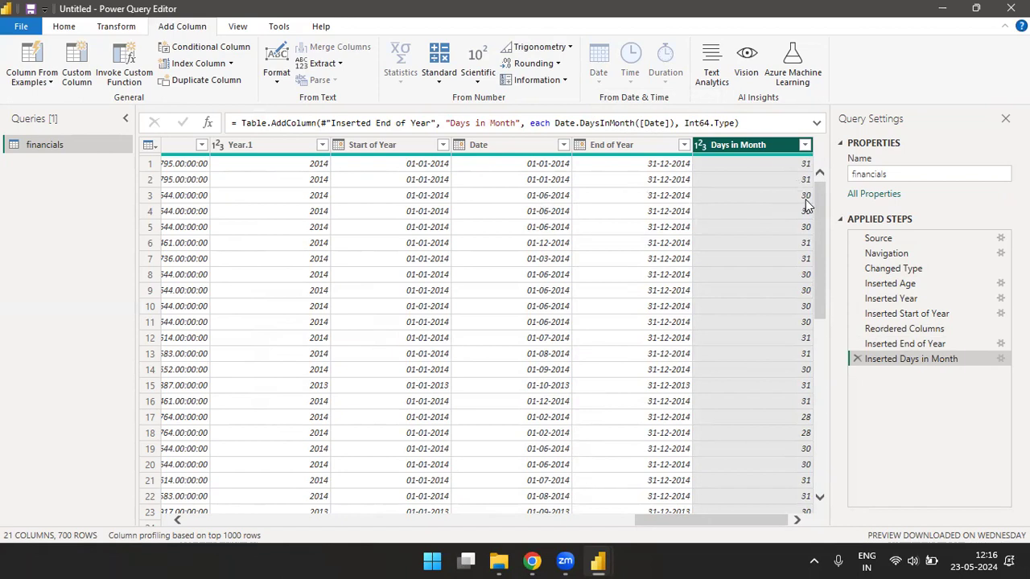
- Add a Month Name.1 column from Date showing names like January, June and December
click(516, 143)
click(600, 80)
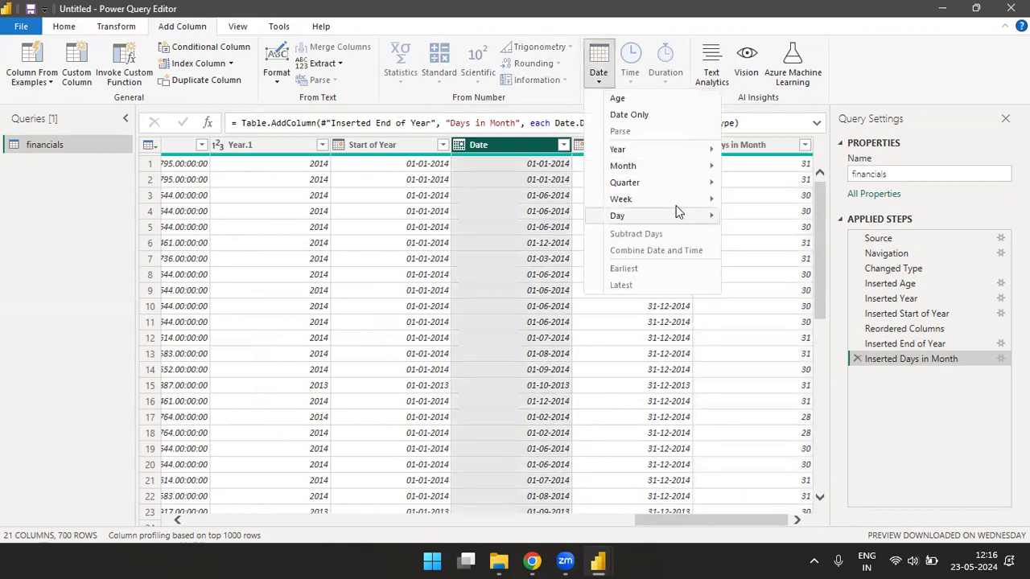
mouse_move(711, 167)
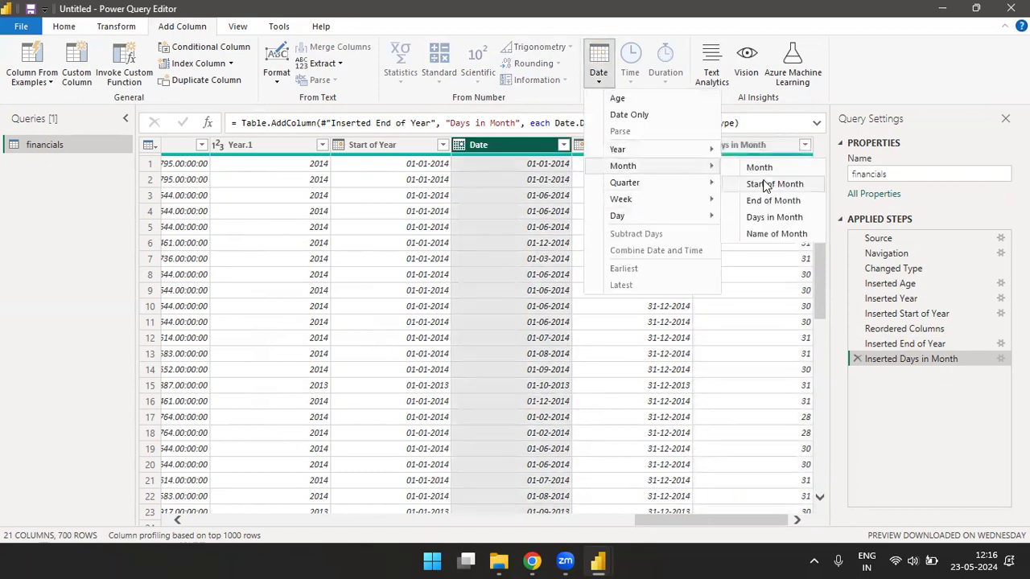
click(768, 238)
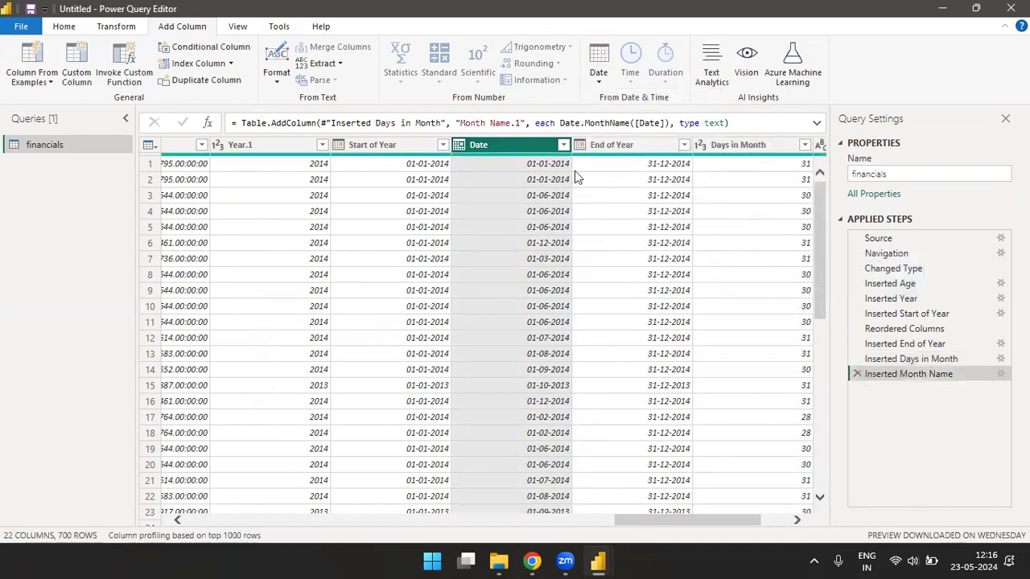
drag(656, 523, 736, 520)
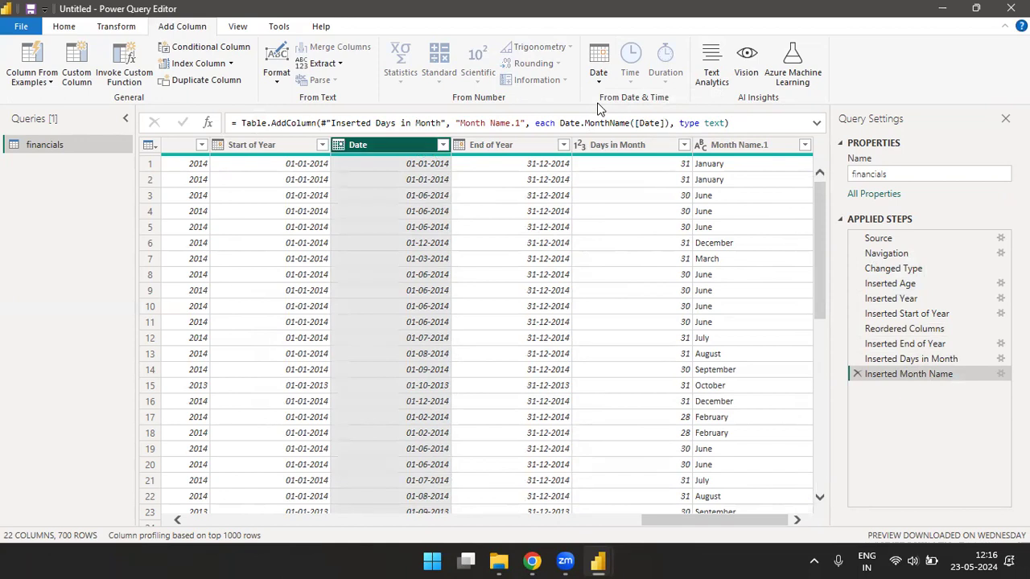
- Add a Quarter of Year column giving each Date's quarter from 1 to 4
click(599, 80)
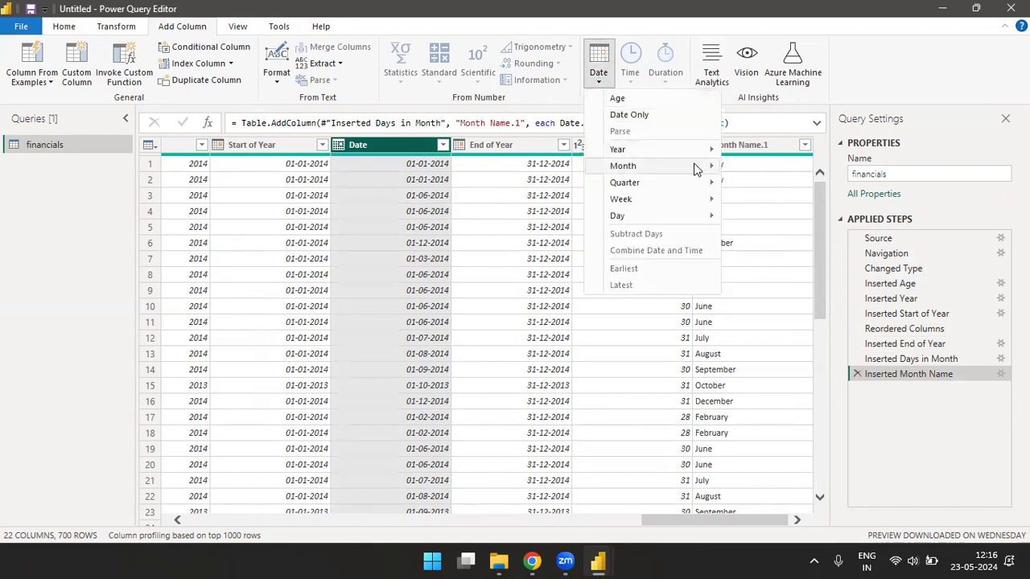
mouse_move(684, 165)
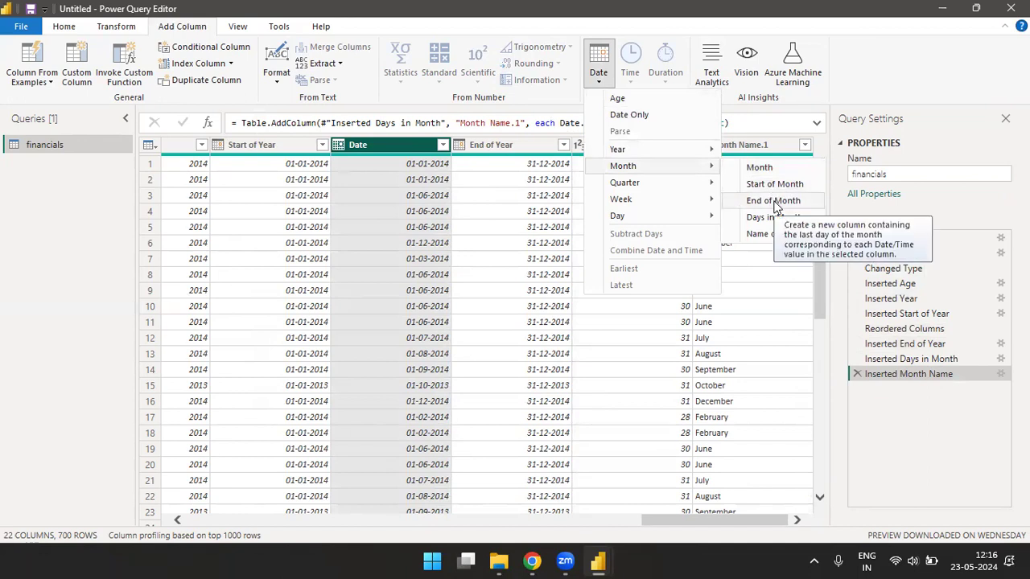
mouse_move(644, 182)
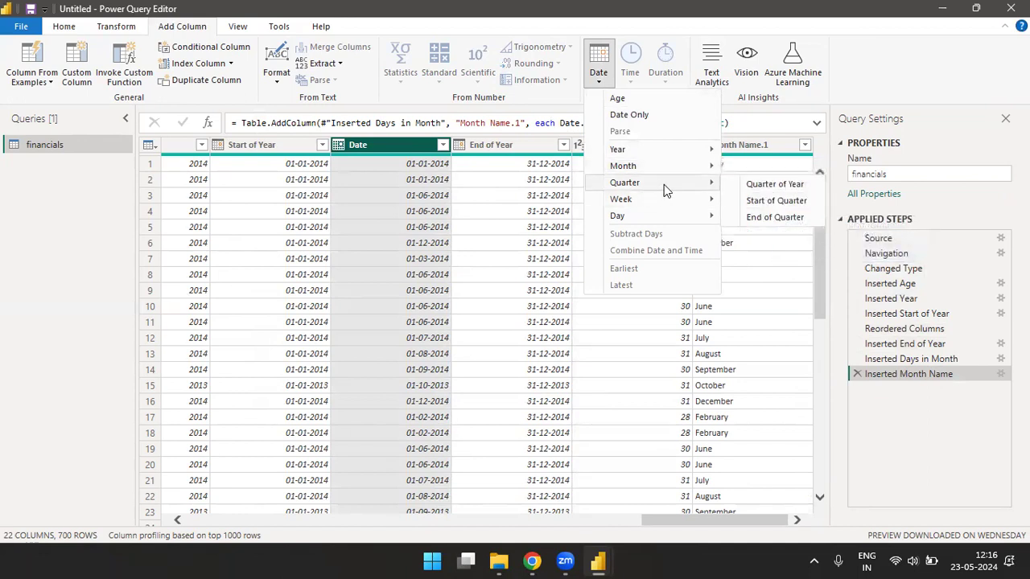
click(758, 187)
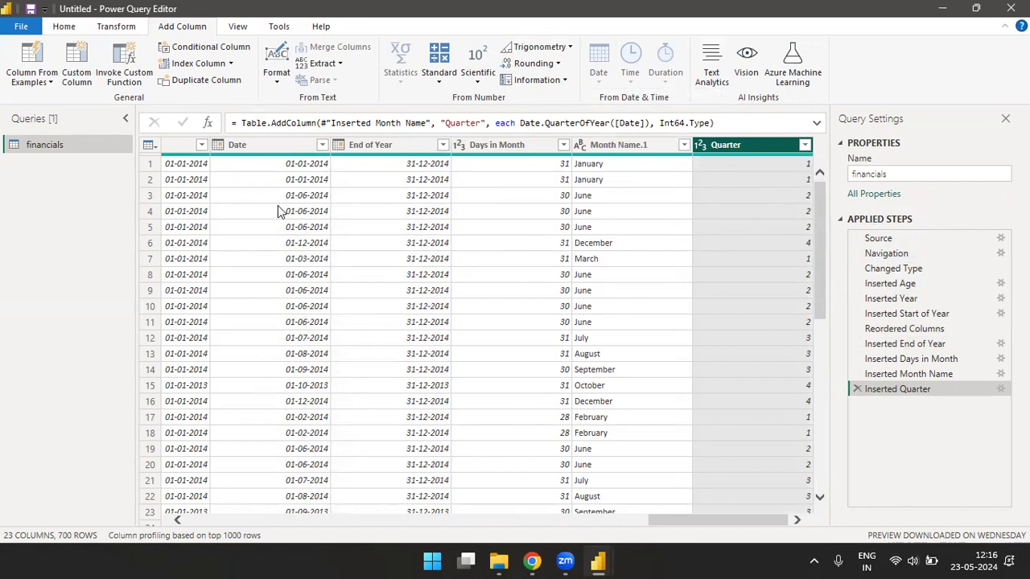
- Try prefixing the Inserted Quarter formula with "Qtr-" using &, then no operator, then & again
click(243, 123)
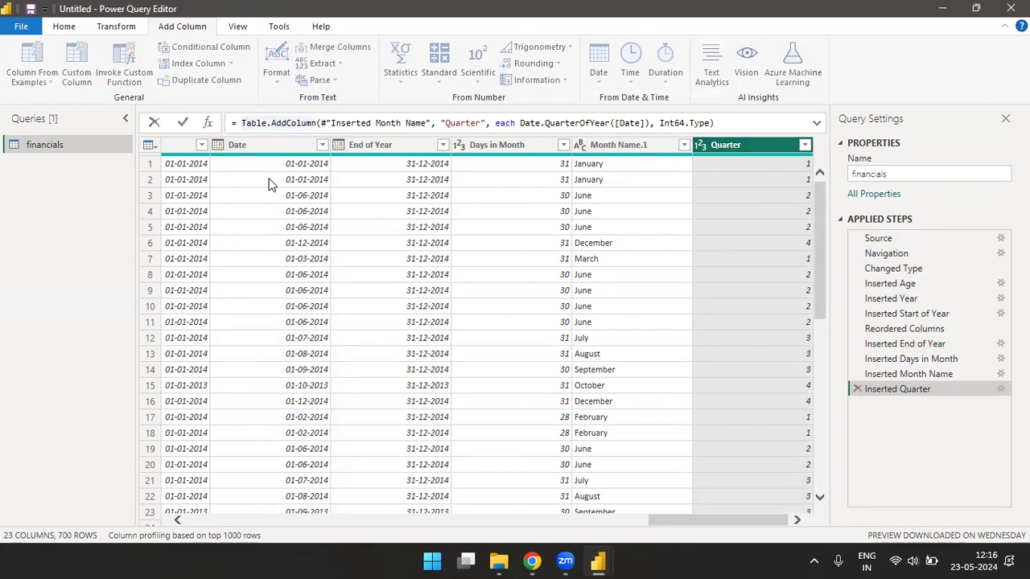
text("Qtr-)
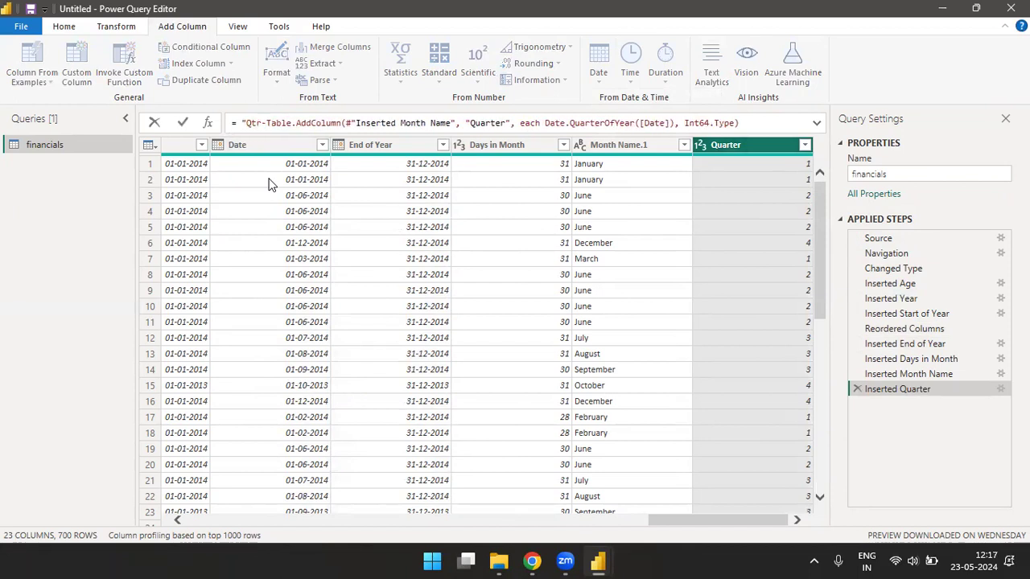
text("&)
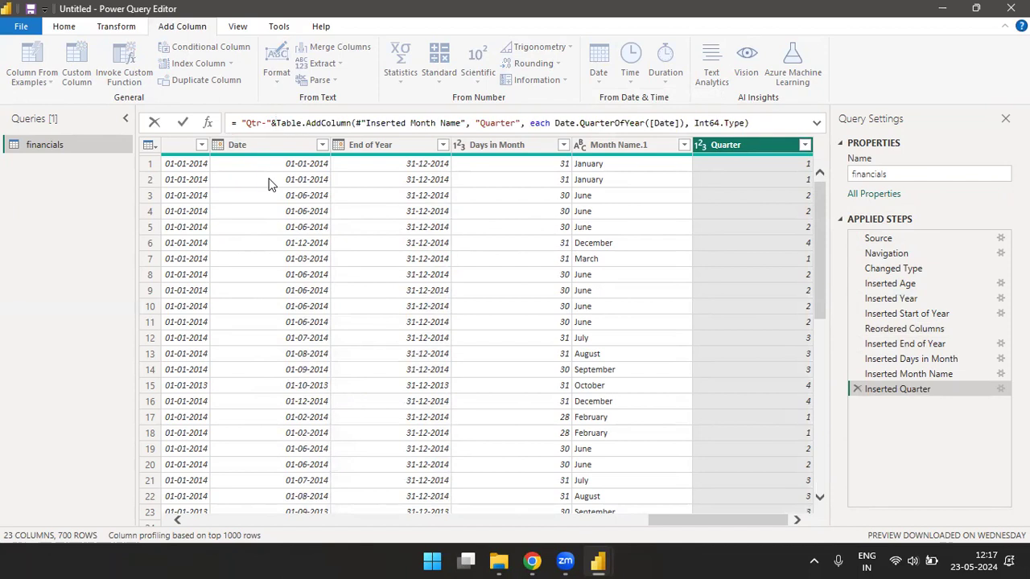
key(Return)
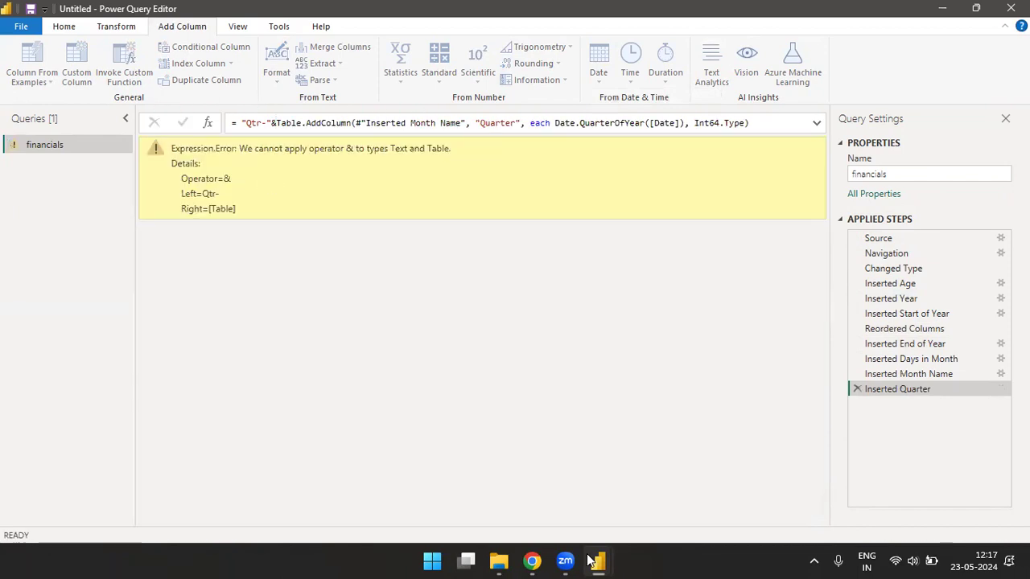
click(277, 125)
key(BackSpace)
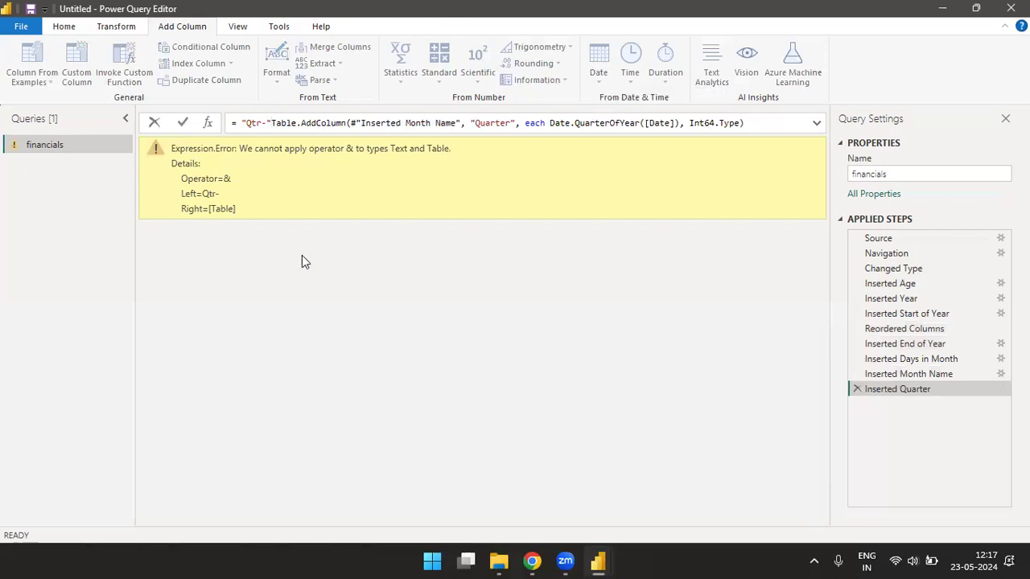
text(+)
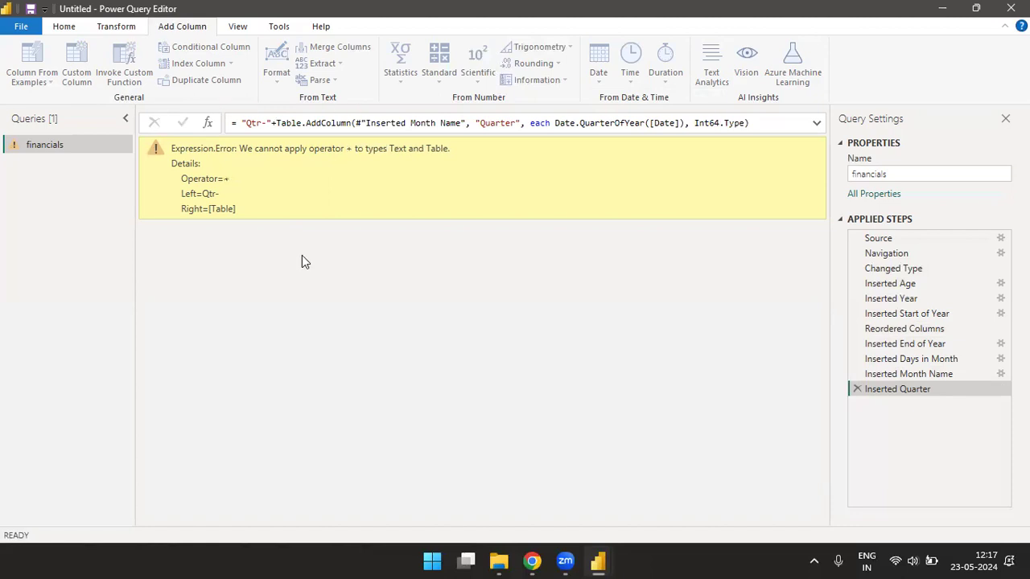
click(277, 123)
key(BackSpace)
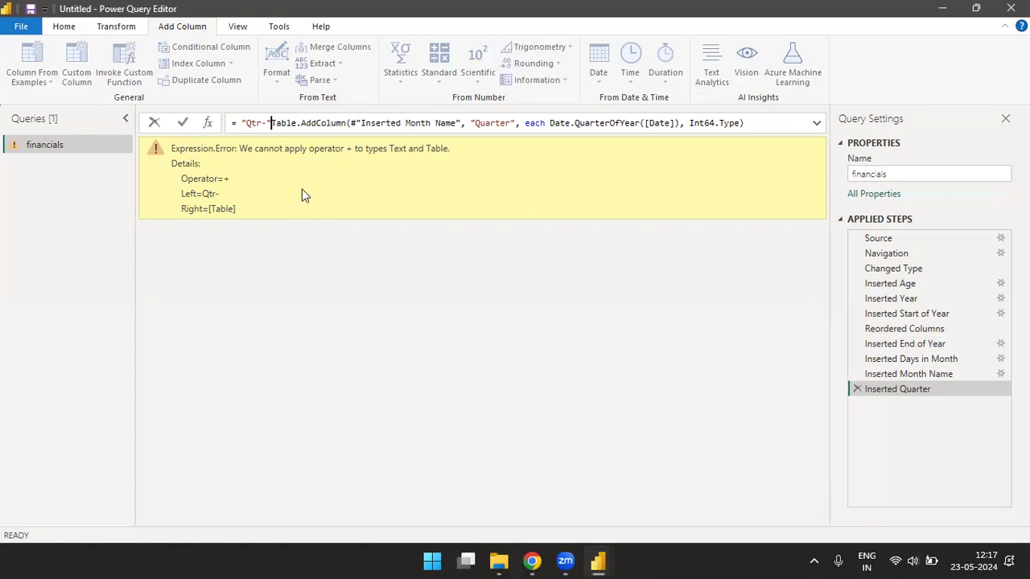
key(Return)
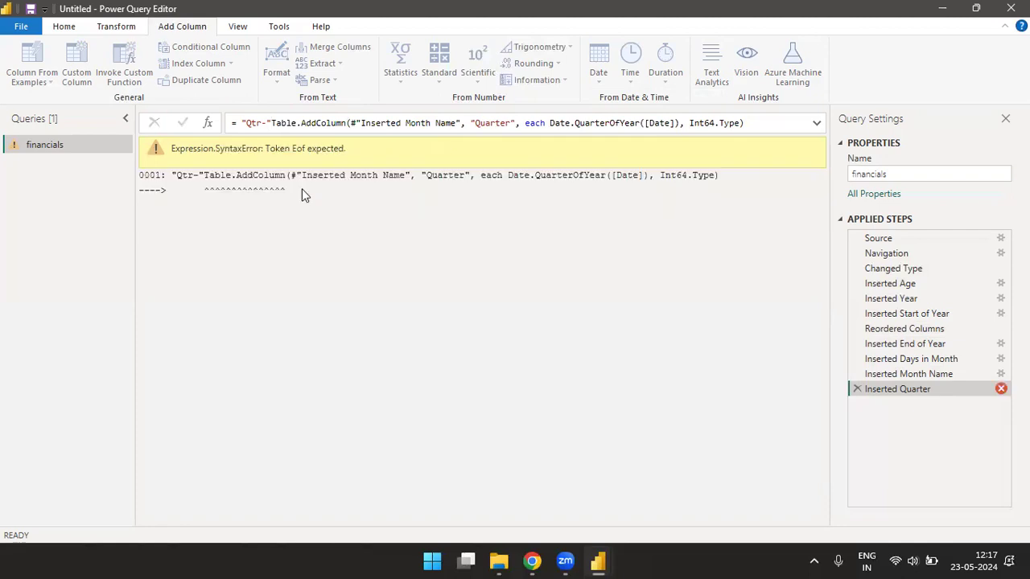
click(272, 122)
text(&)
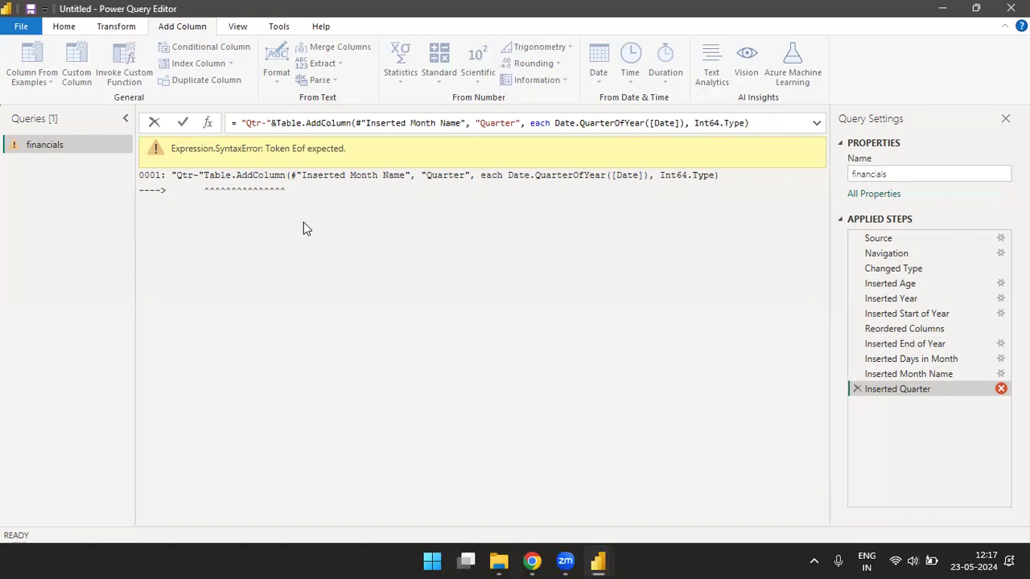
key(Return)
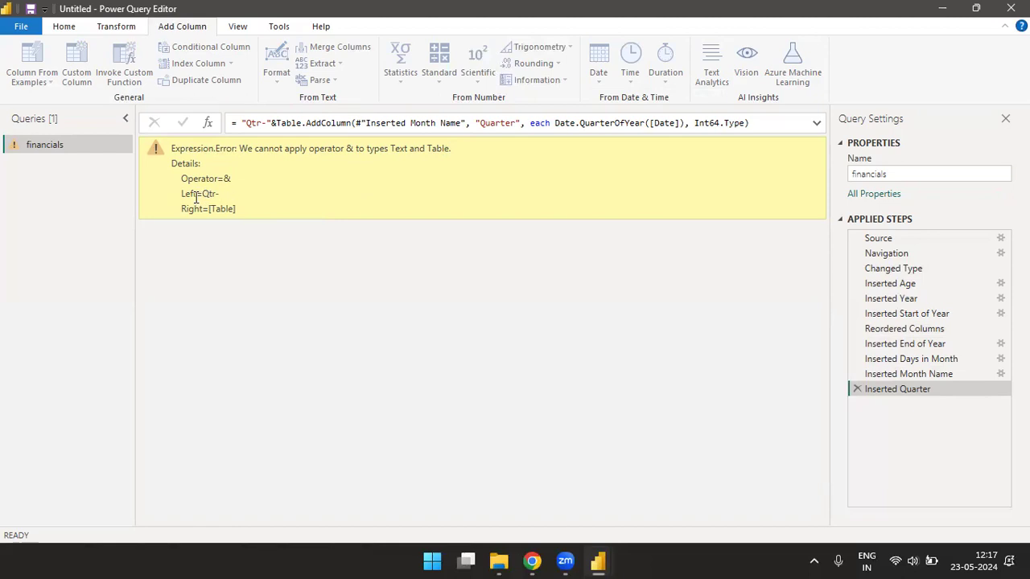
- Remove the "Qtr-" prefix from the Inserted Quarter formula to clear the error
drag(202, 195, 259, 198)
click(260, 198)
drag(276, 125, 241, 123)
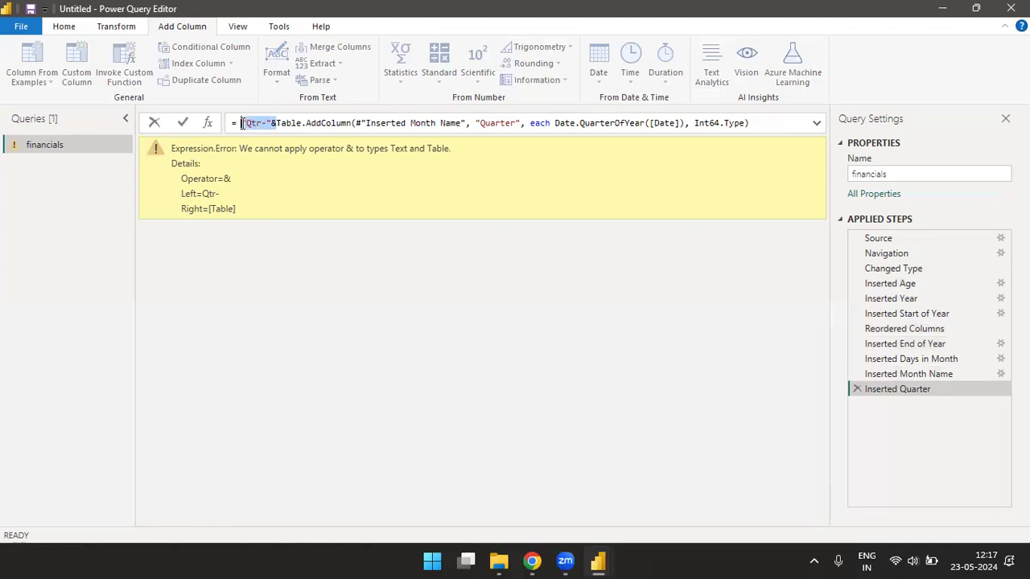
key(Delete)
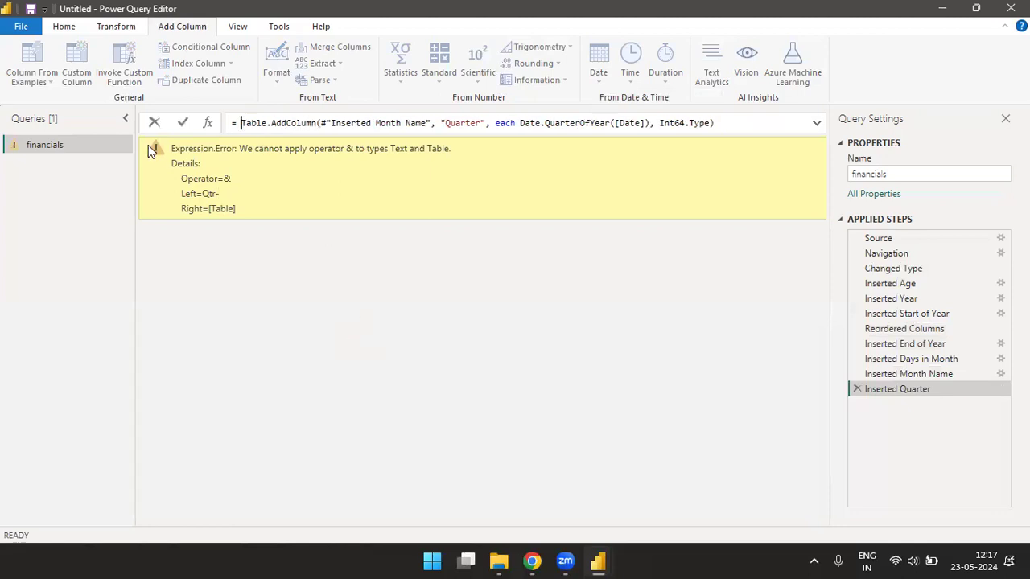
click(855, 390)
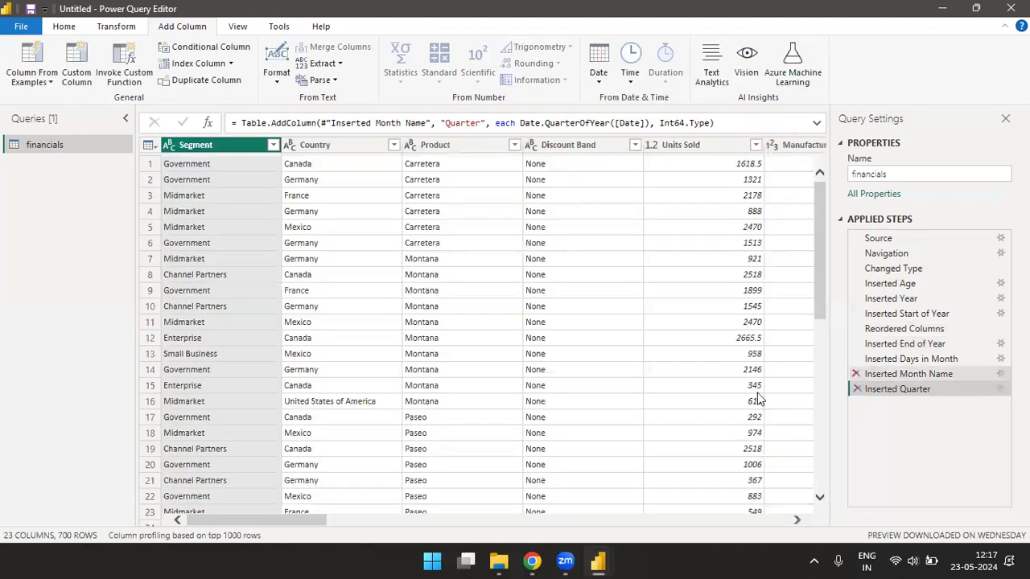
- Add a Name of Day column from the Date column using Add Column > Date > Day
drag(243, 523, 742, 505)
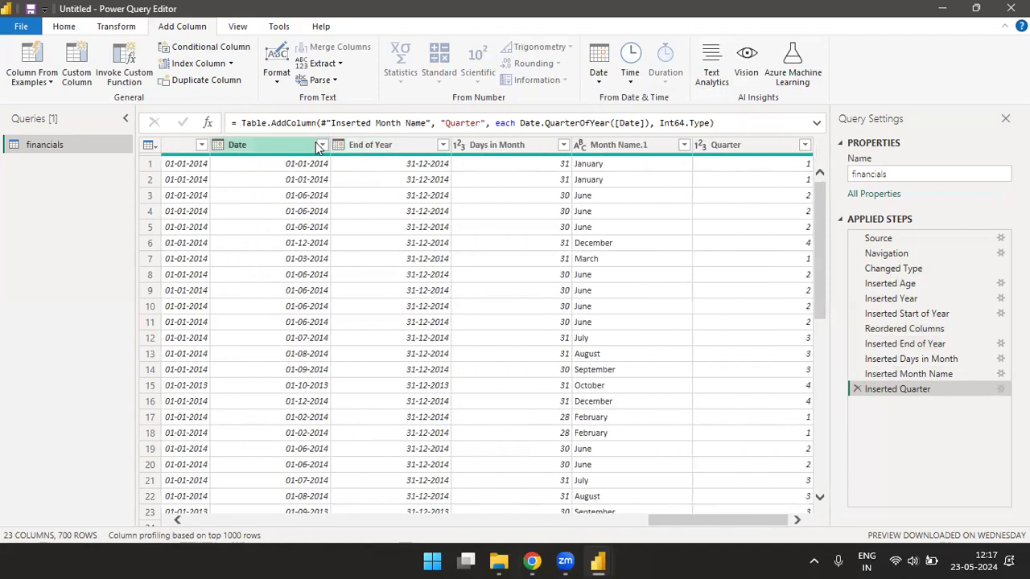
click(269, 152)
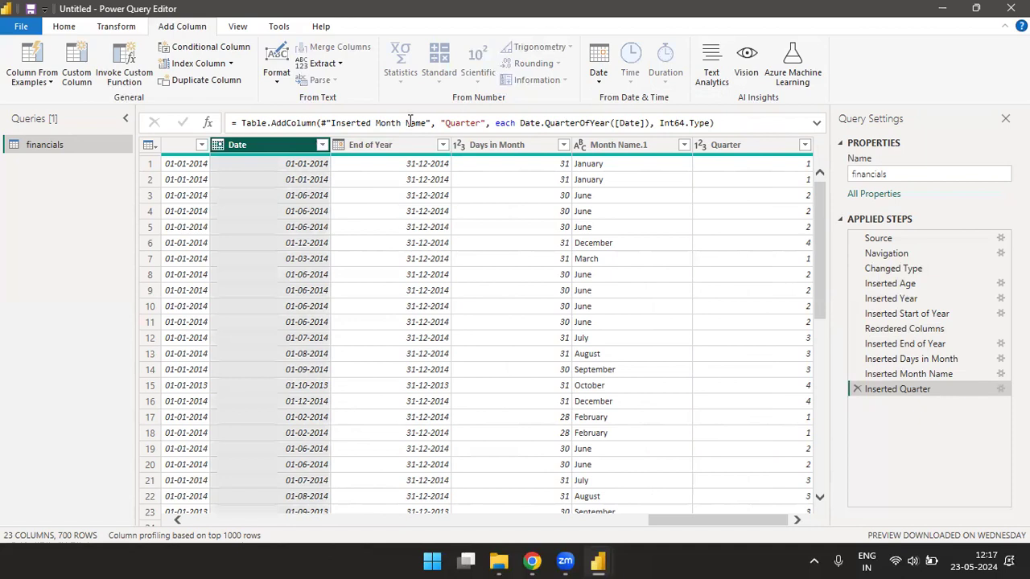
click(598, 79)
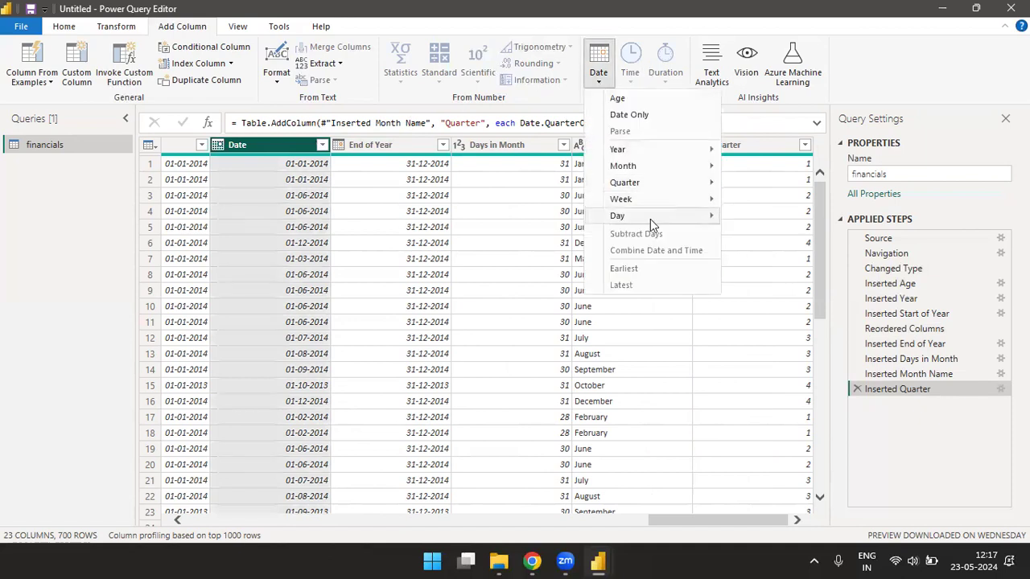
mouse_move(684, 217)
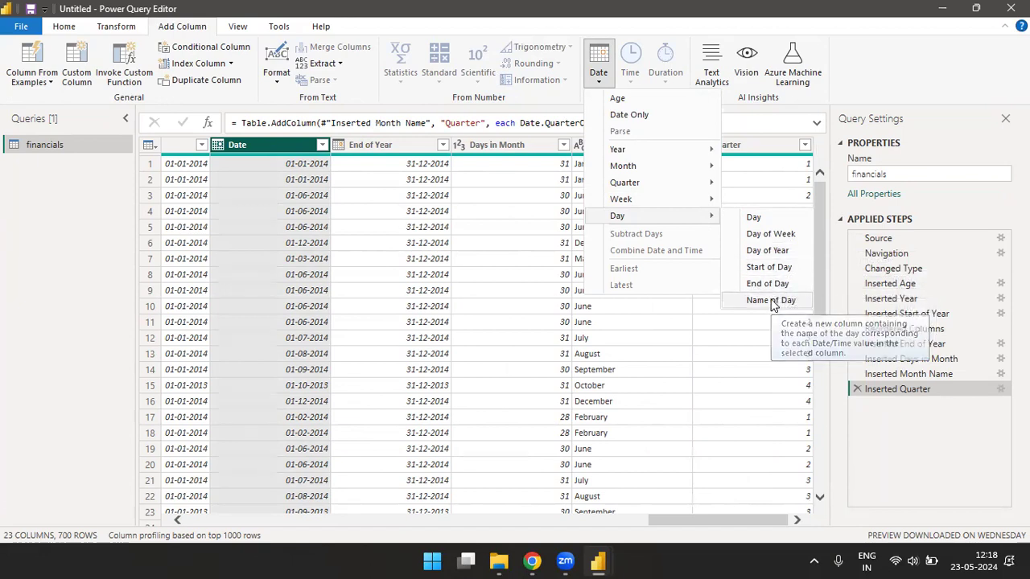
click(770, 300)
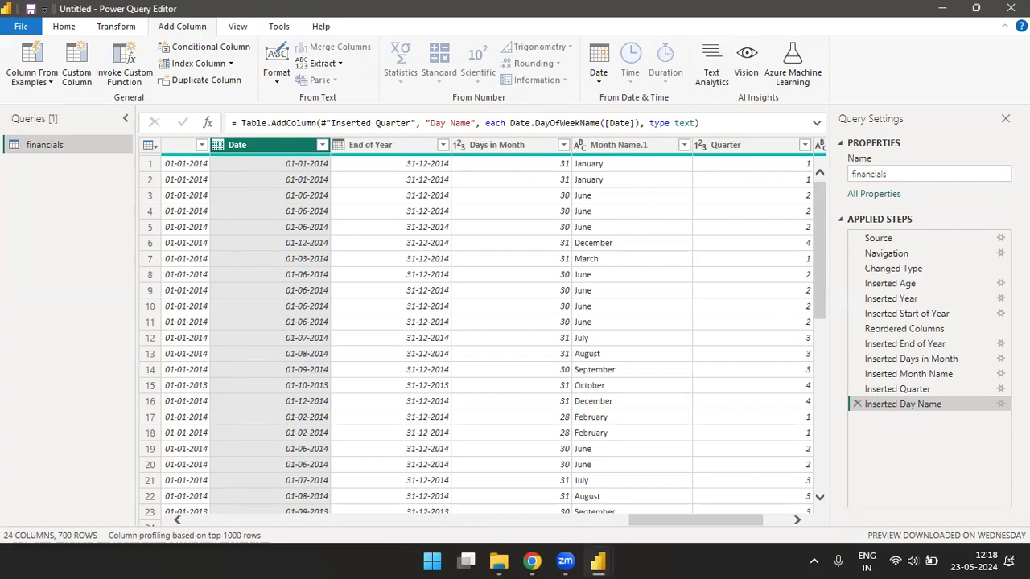
drag(685, 523, 709, 523)
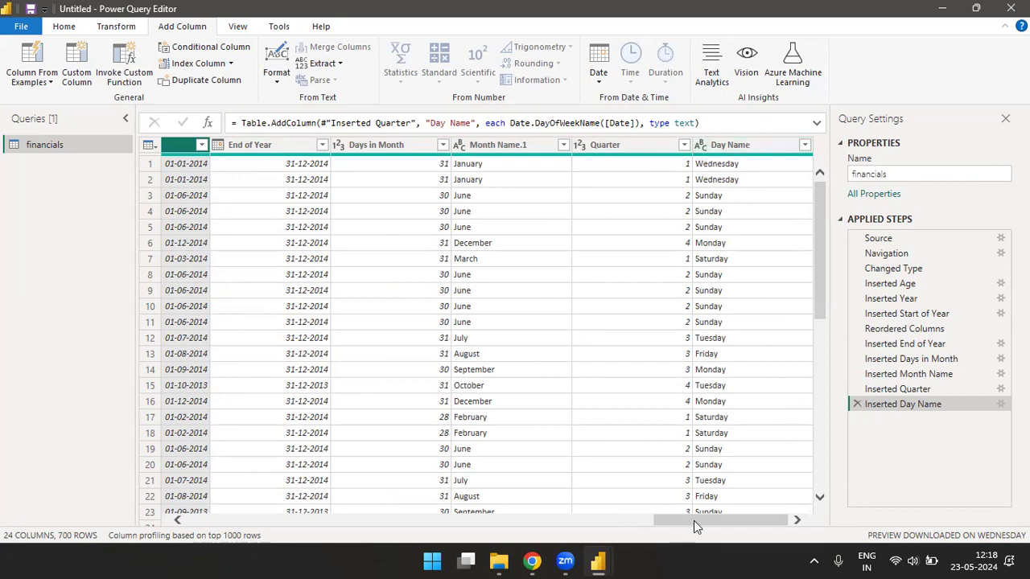
scroll(601, 496, left, 5)
click(601, 74)
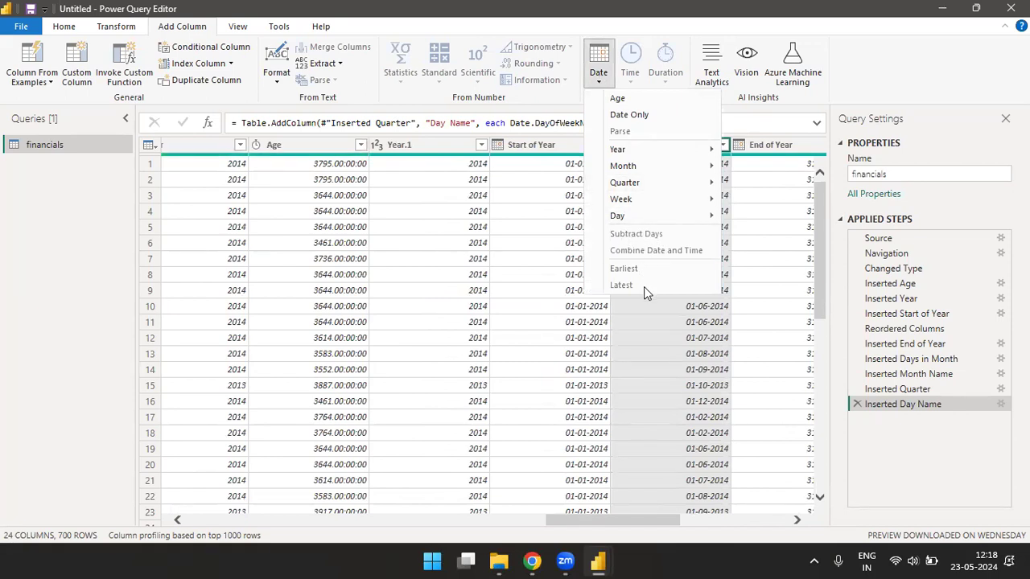
key(Escape)
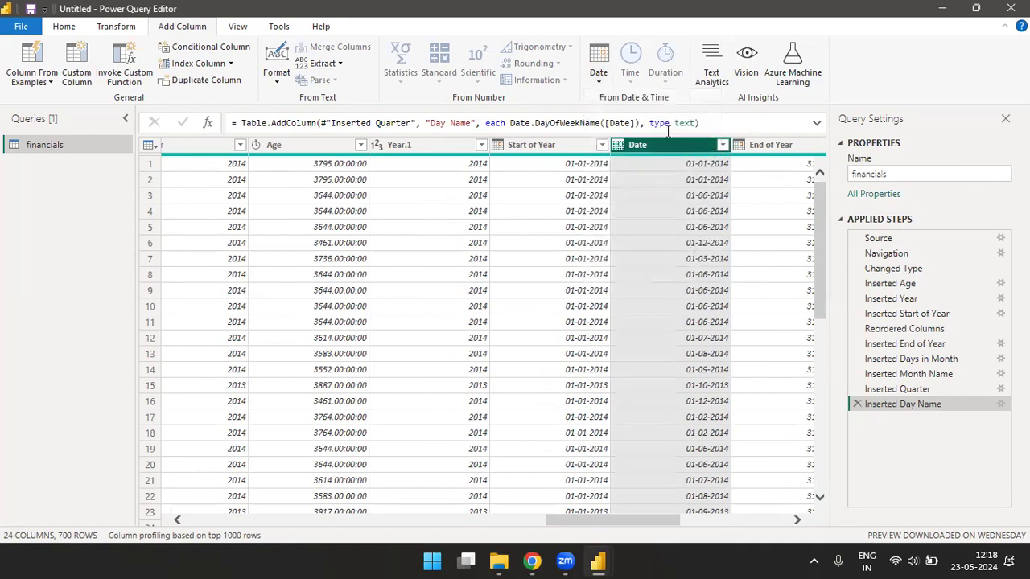
click(600, 82)
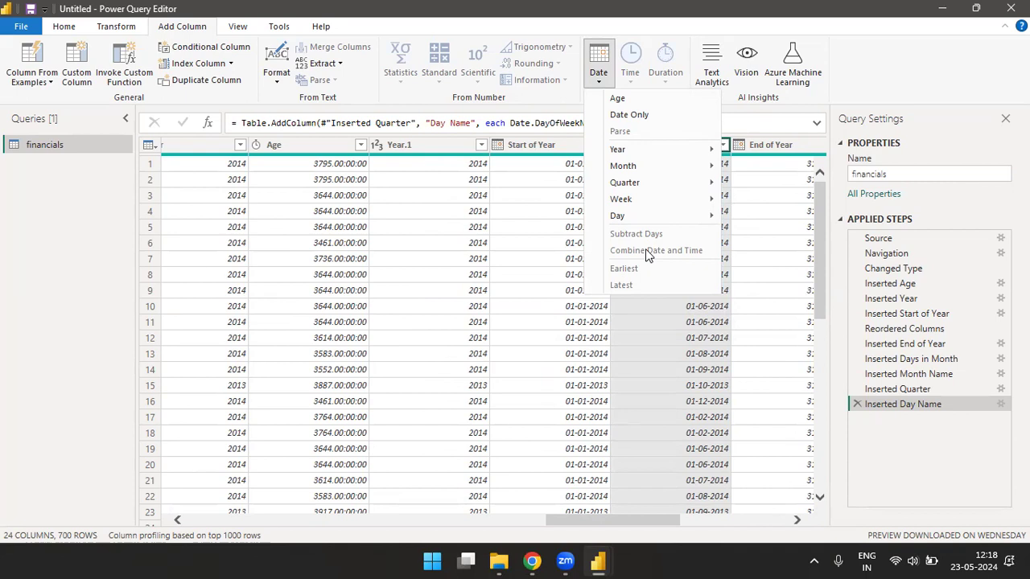
click(741, 265)
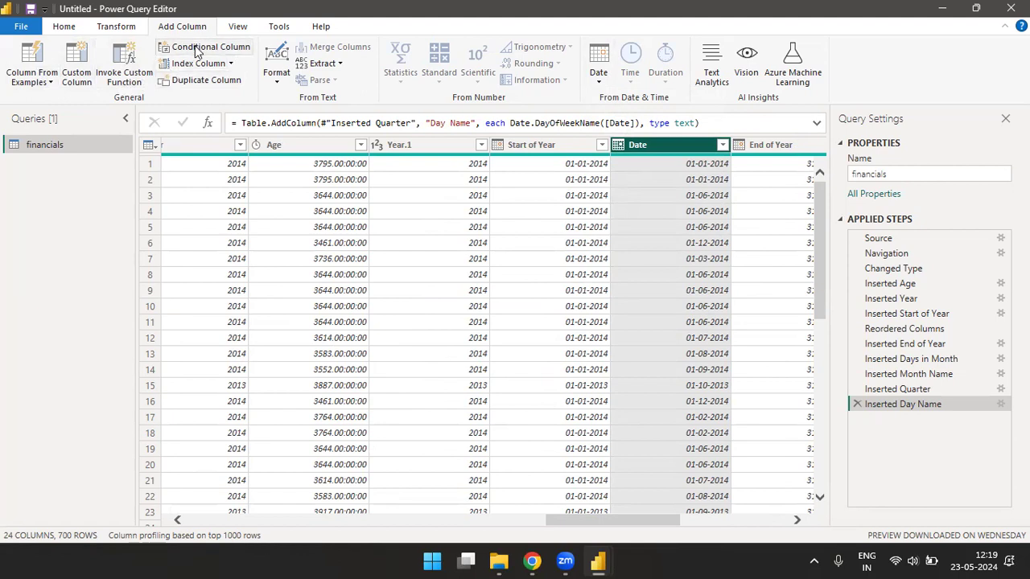
click(279, 79)
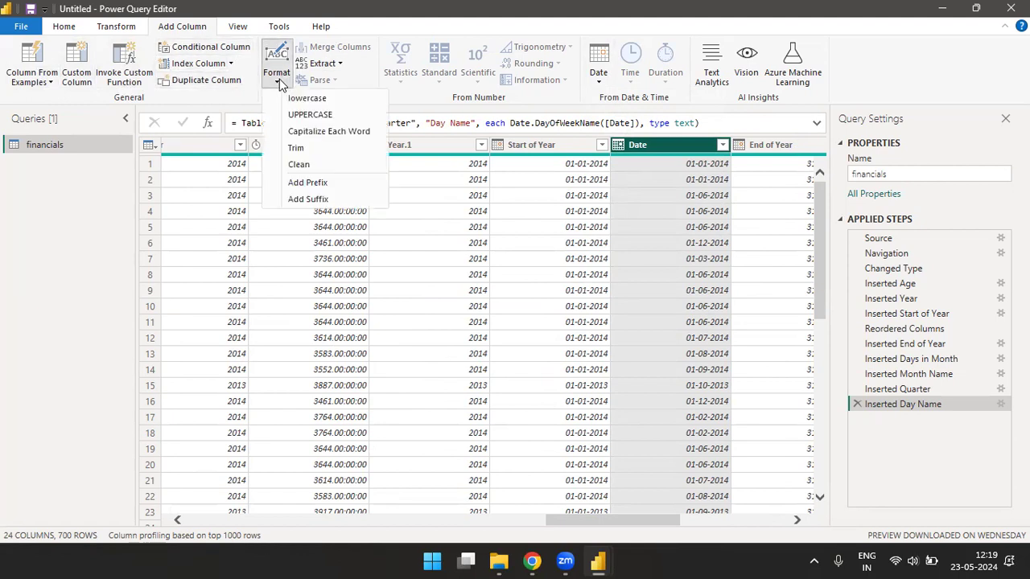
click(337, 64)
click(480, 78)
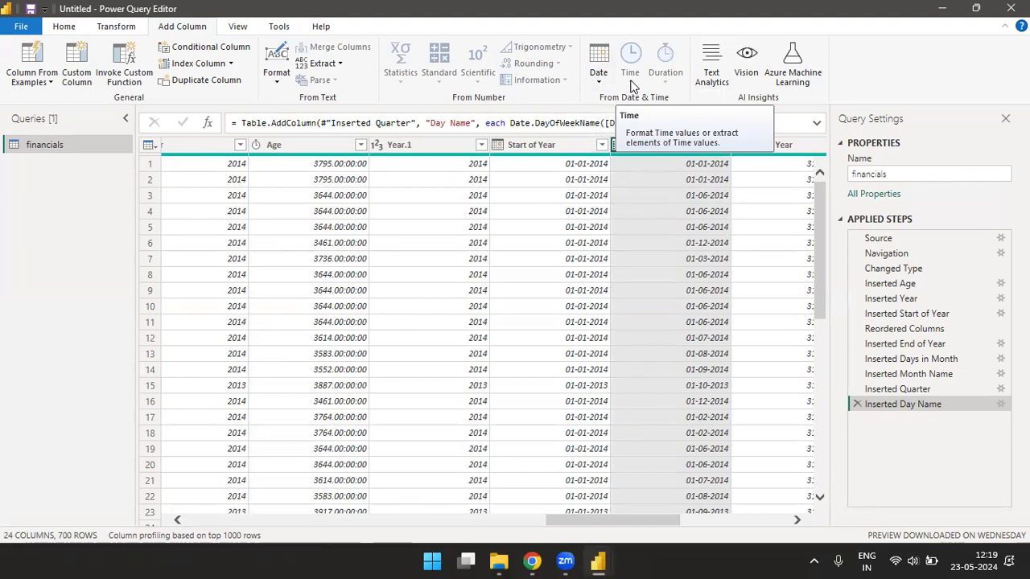
click(605, 80)
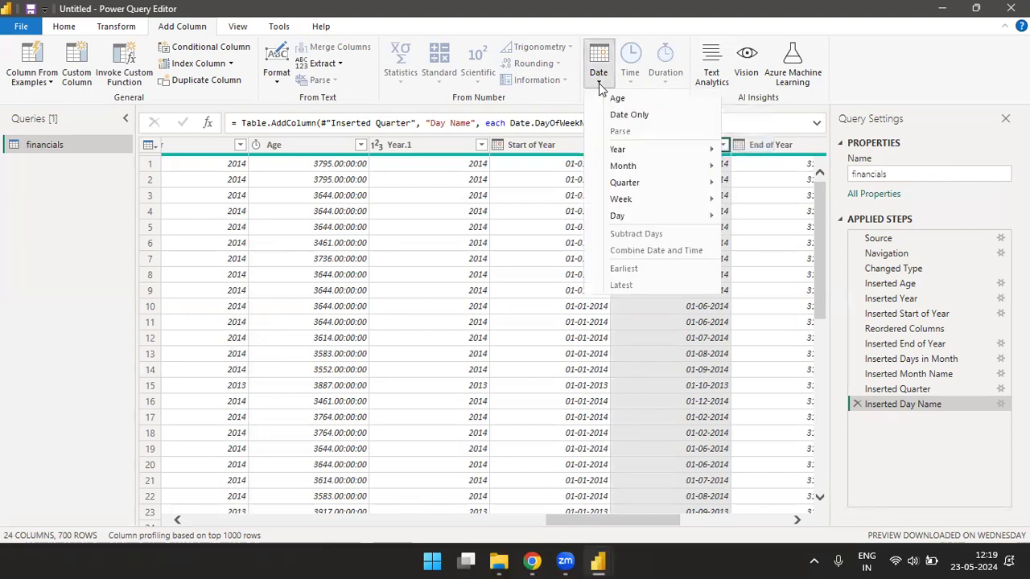
click(547, 113)
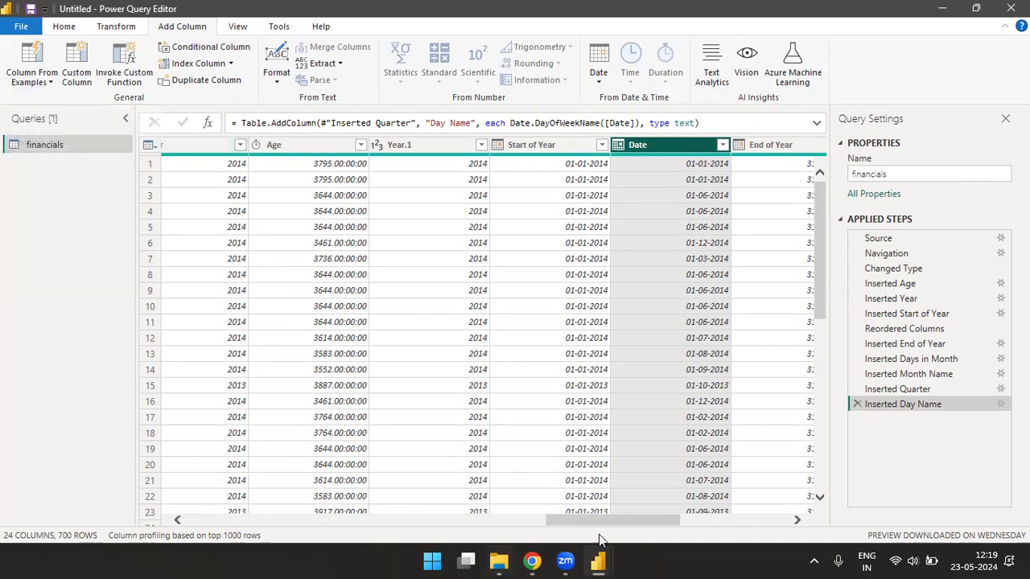
drag(622, 518, 153, 520)
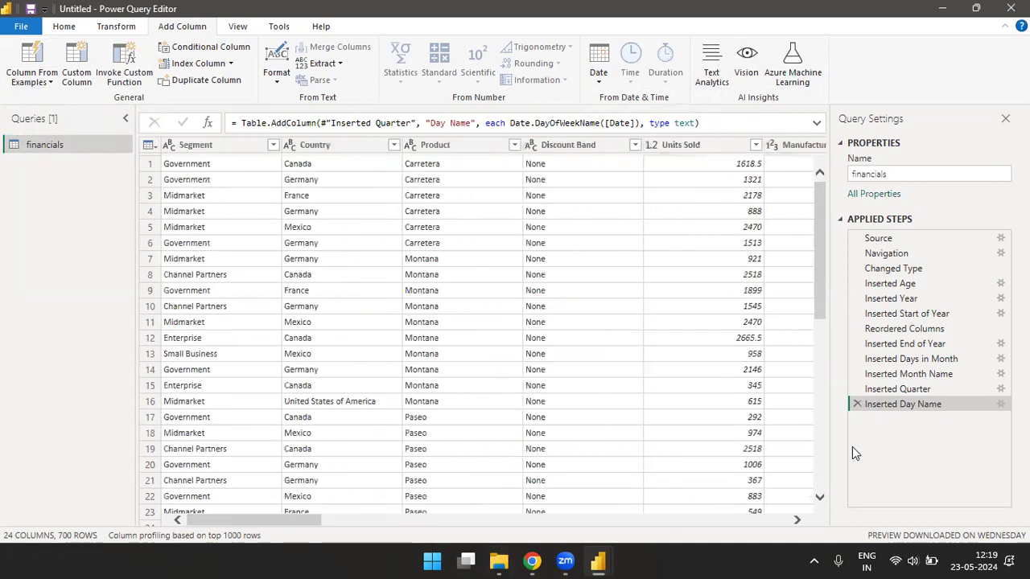
- Delete the ten applied steps from Inserted Day Name back through Changed Type
click(857, 405)
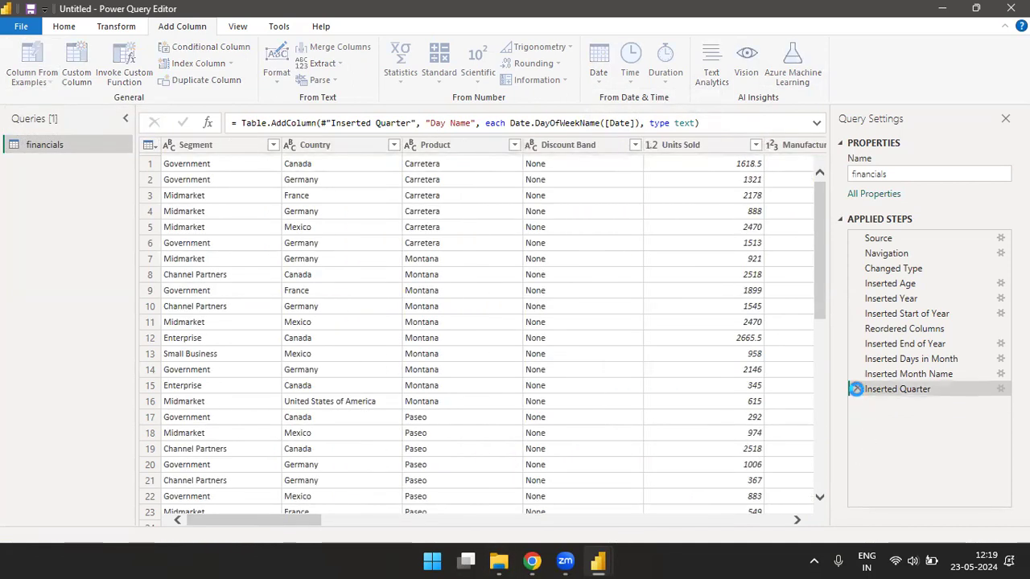
click(857, 389)
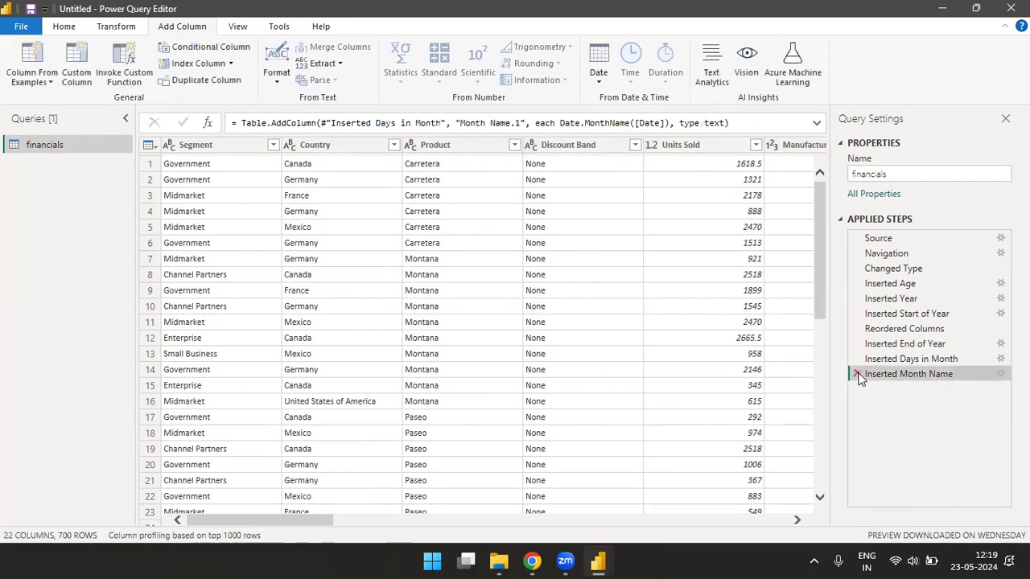
click(857, 374)
click(856, 359)
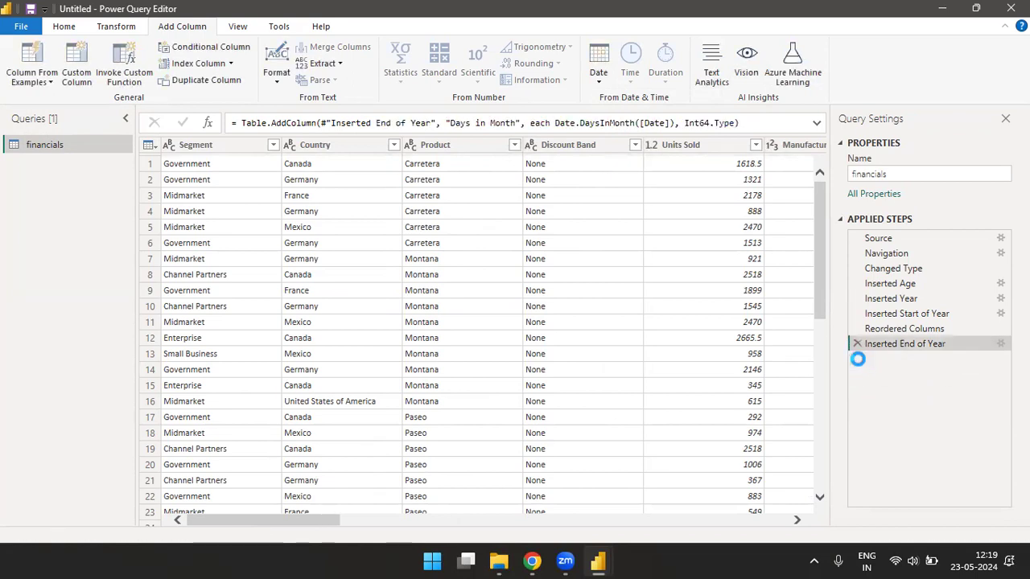
click(857, 344)
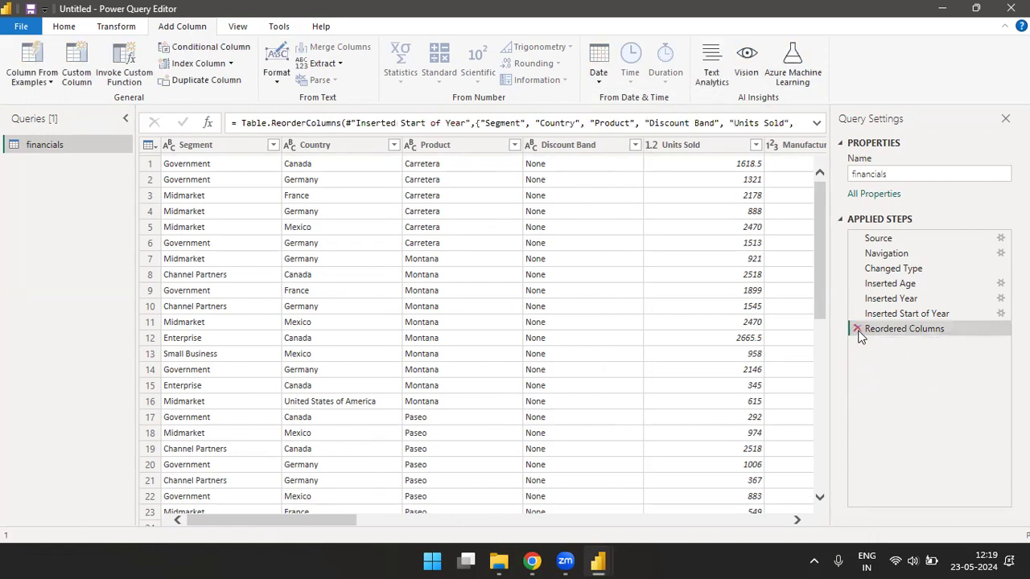
click(857, 329)
click(856, 314)
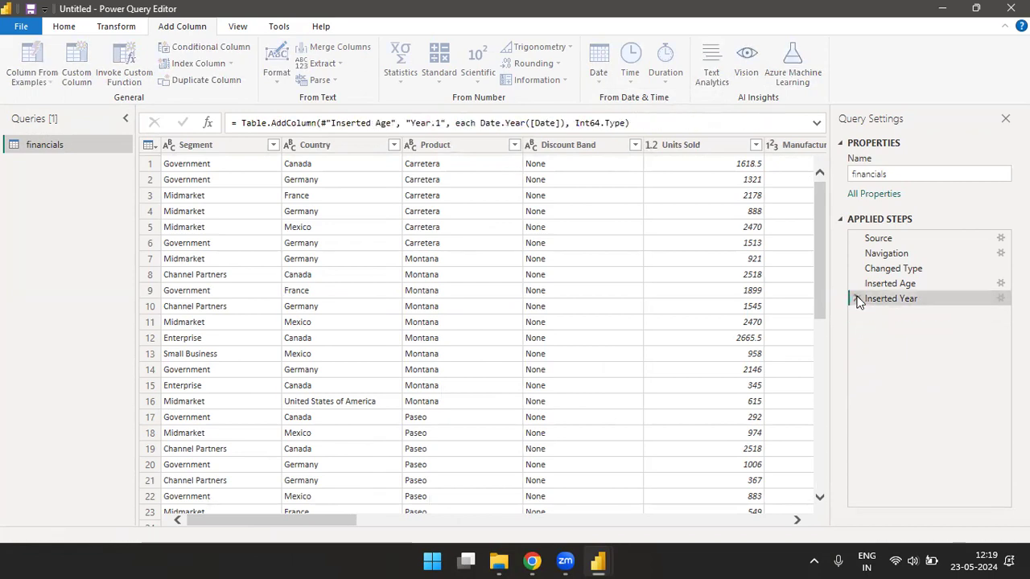
click(856, 299)
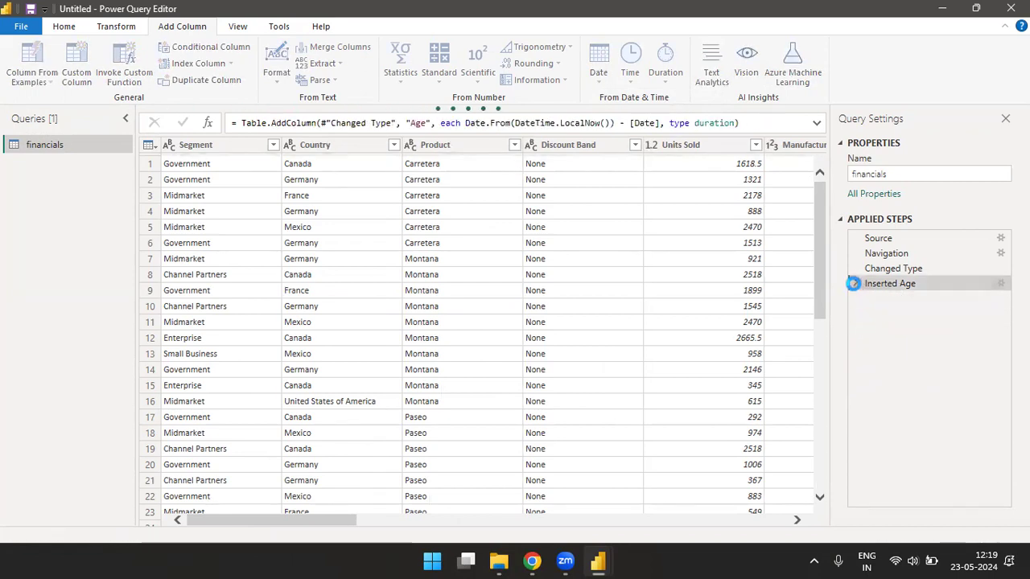
click(857, 284)
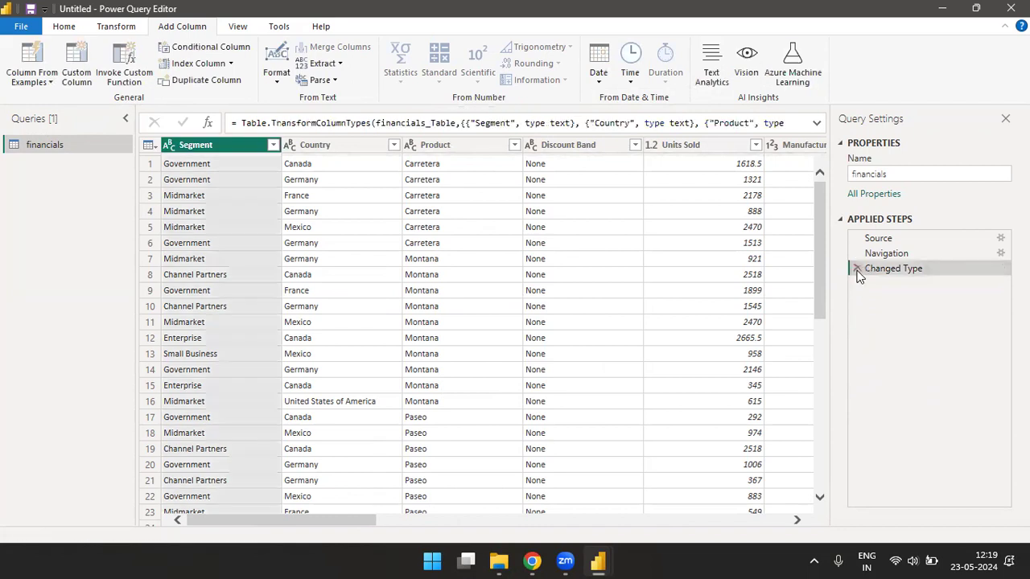
click(857, 269)
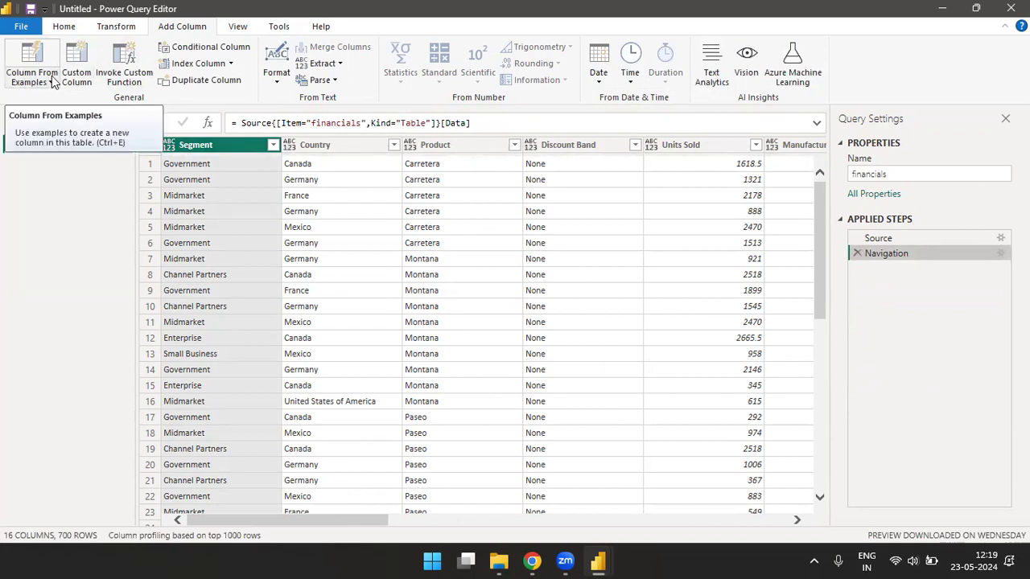
click(52, 83)
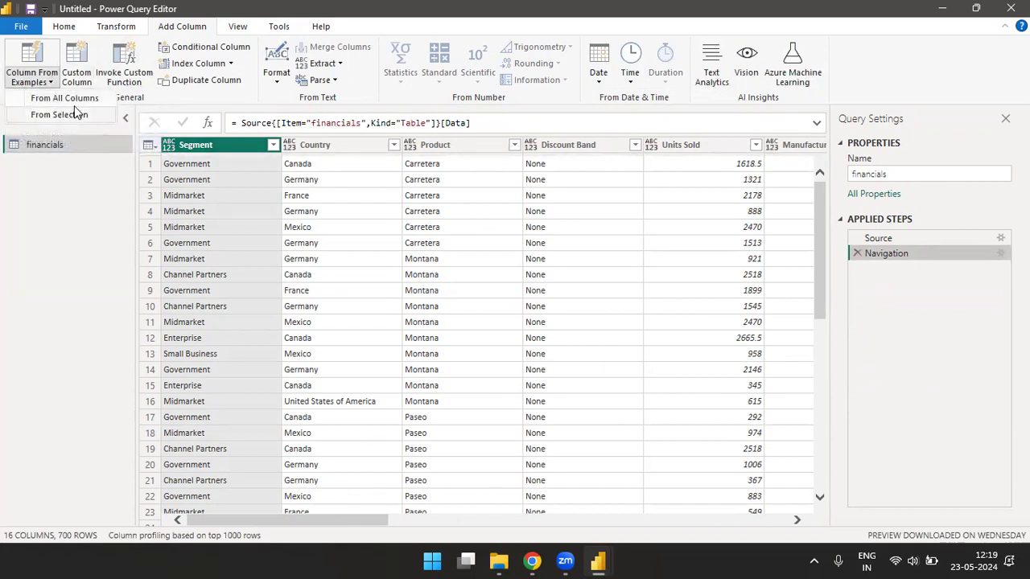
- Search the Start menu for 'Excel' and launch the Excel app
click(434, 561)
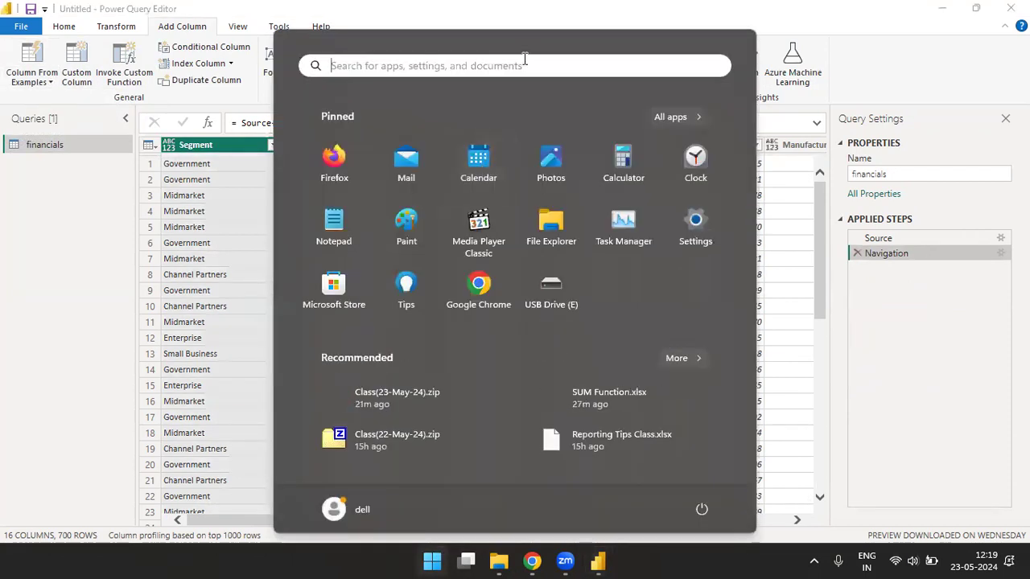
text(Excel)
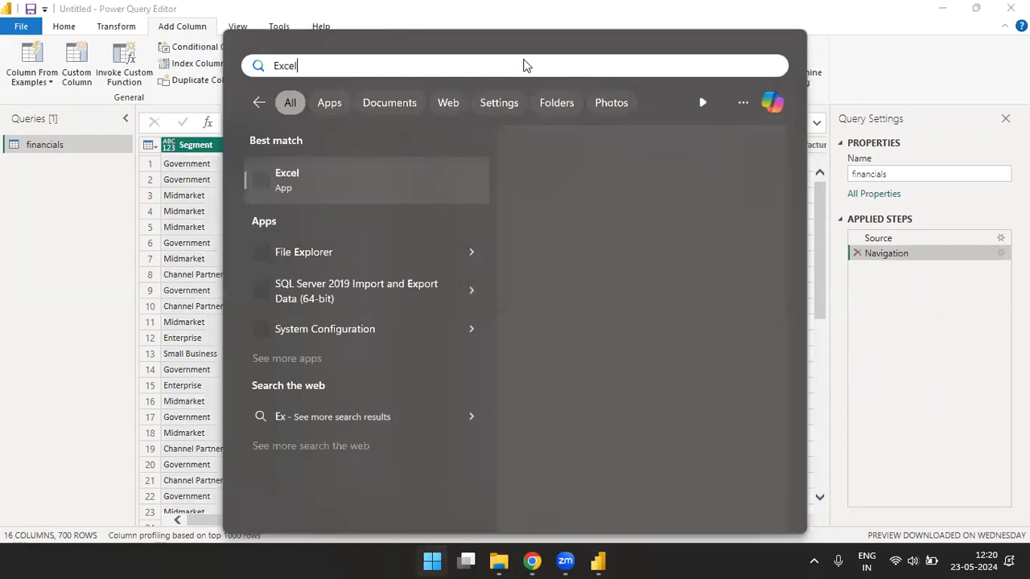
click(304, 189)
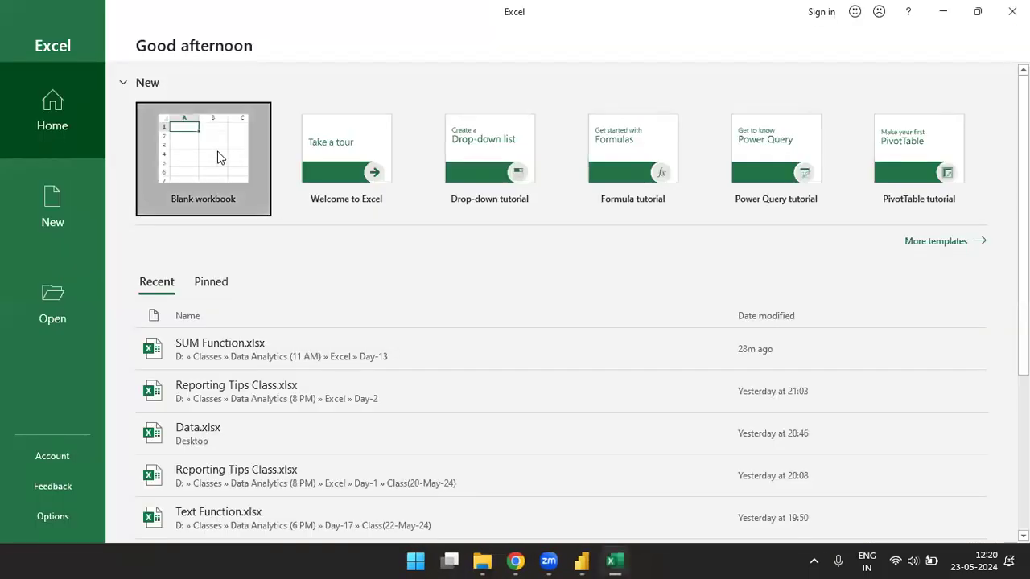
- Start a blank workbook, enter the heading 'Full Name' in G5 and autofit column G
click(218, 157)
click(350, 173)
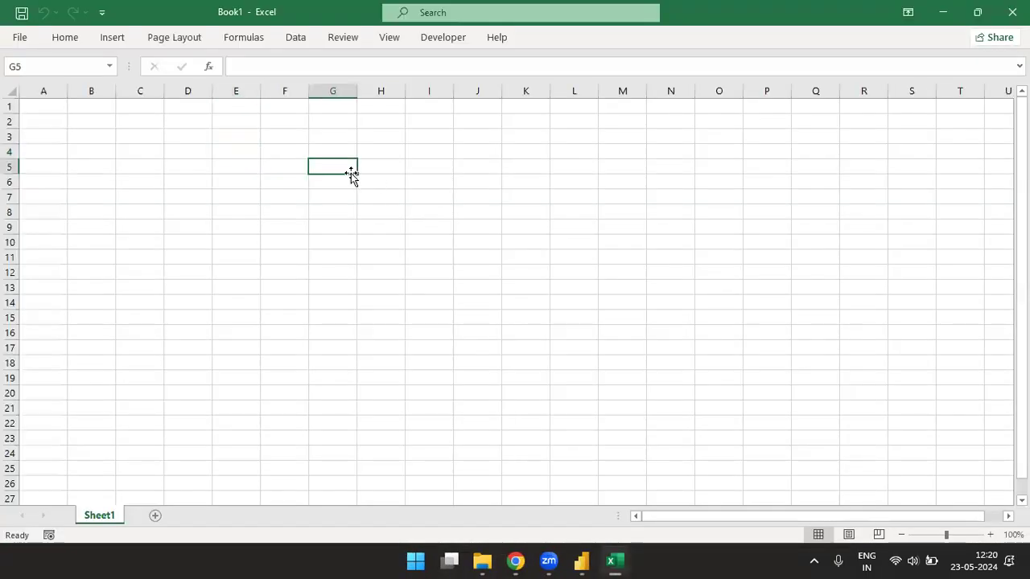
text(Full)
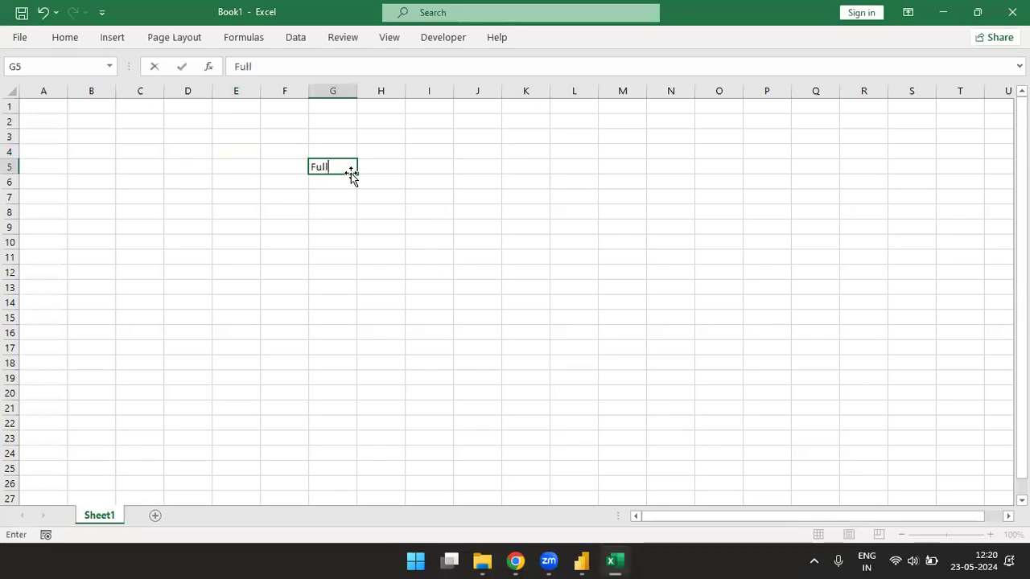
text( Name)
key(Return)
click(351, 173)
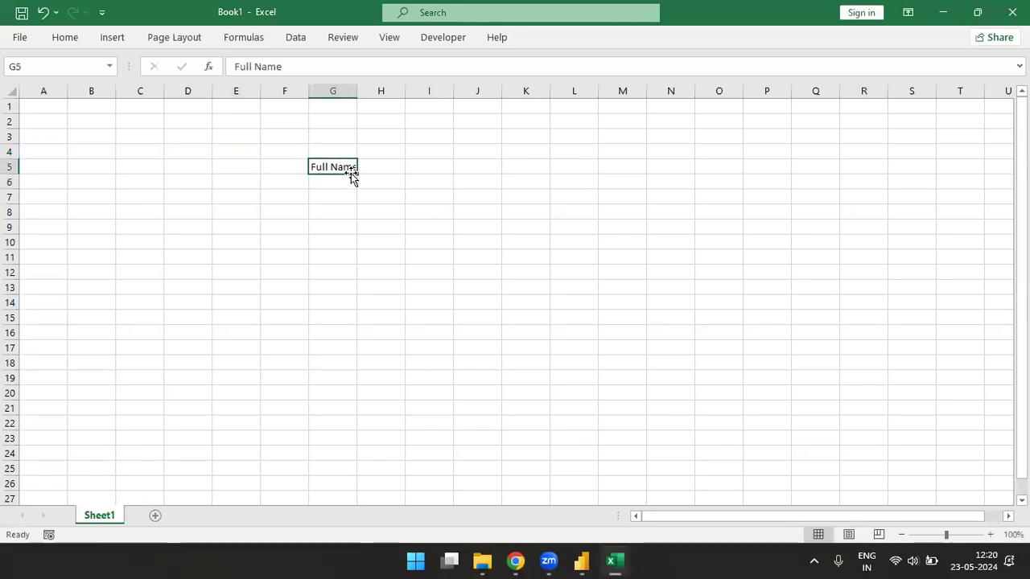
key(alt)
key(o)
key(c)
key(a)
- Enter the first full name in G6 and autofit column G to fit it
key(Down)
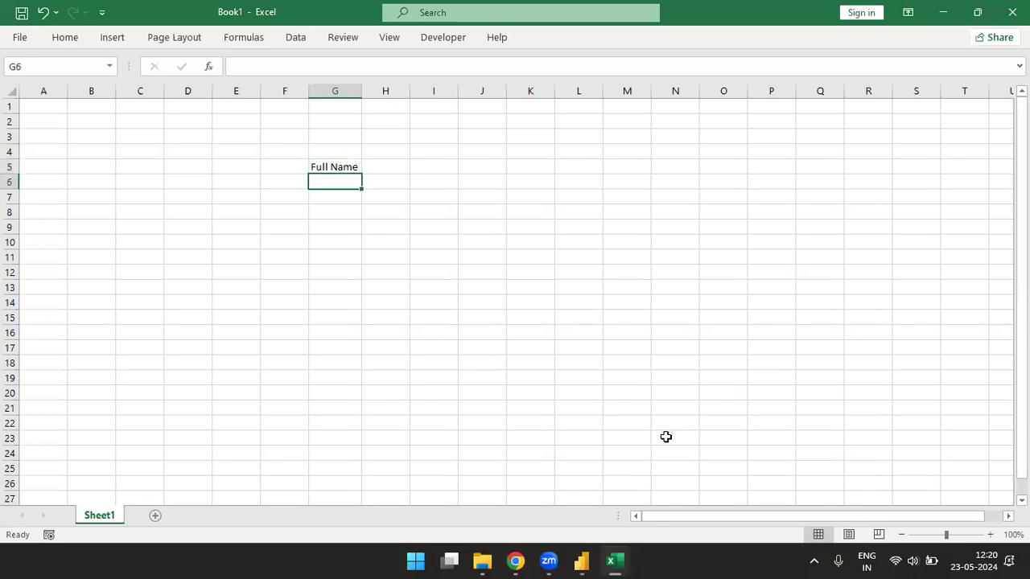
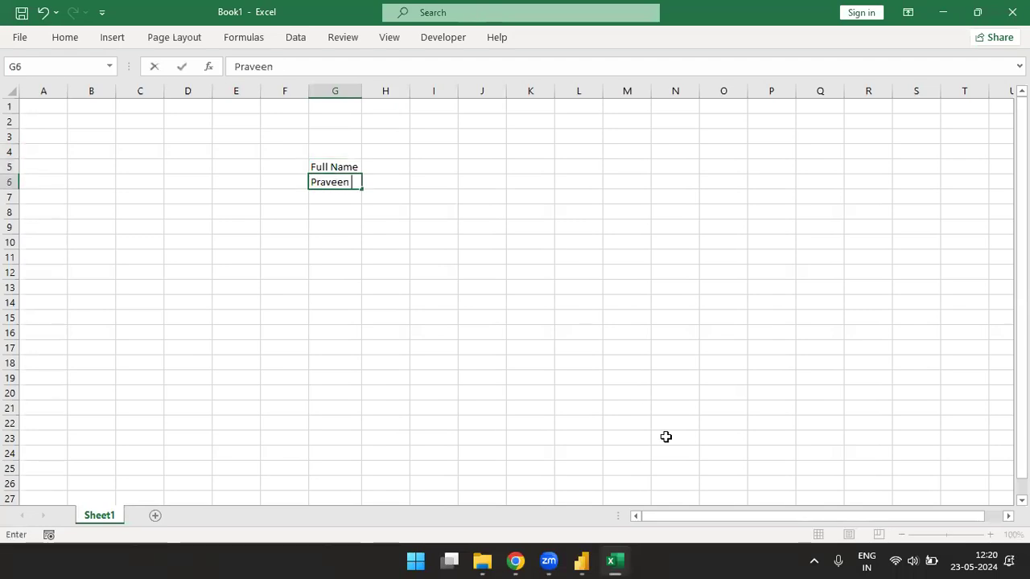
key(Return)
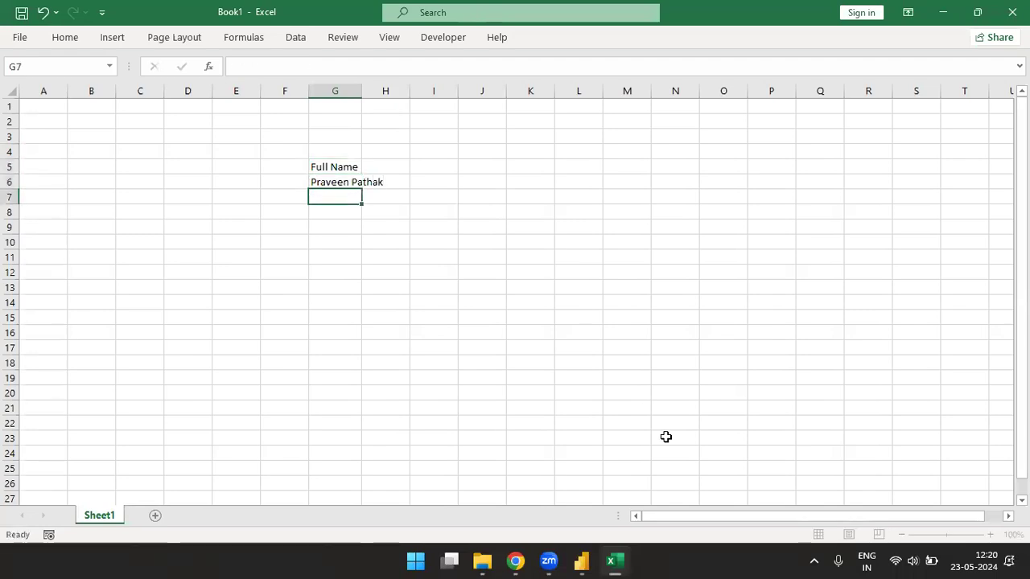
key(Up)
key(alt)
key(h)
key(o)
key(i)
key(Down)
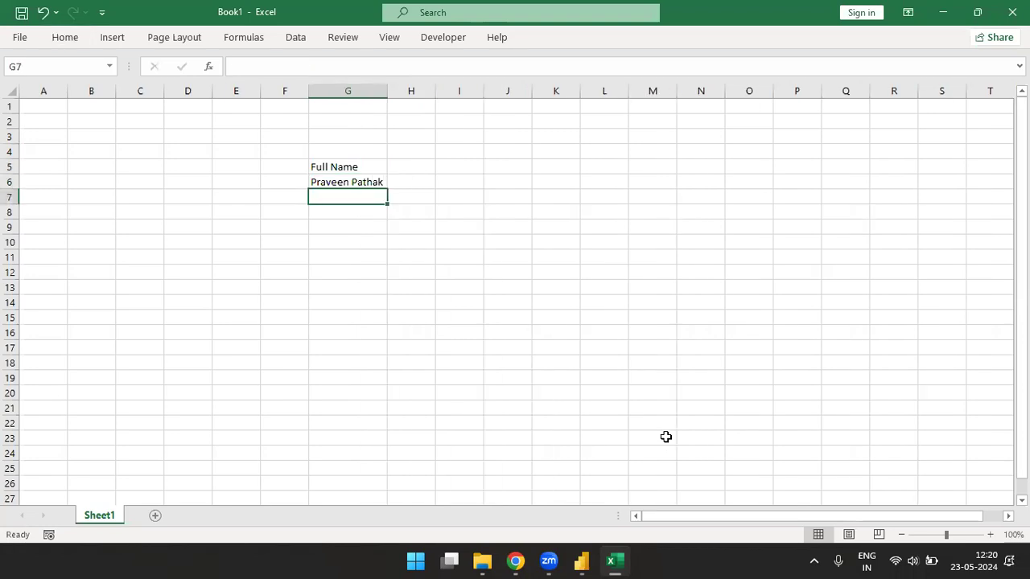
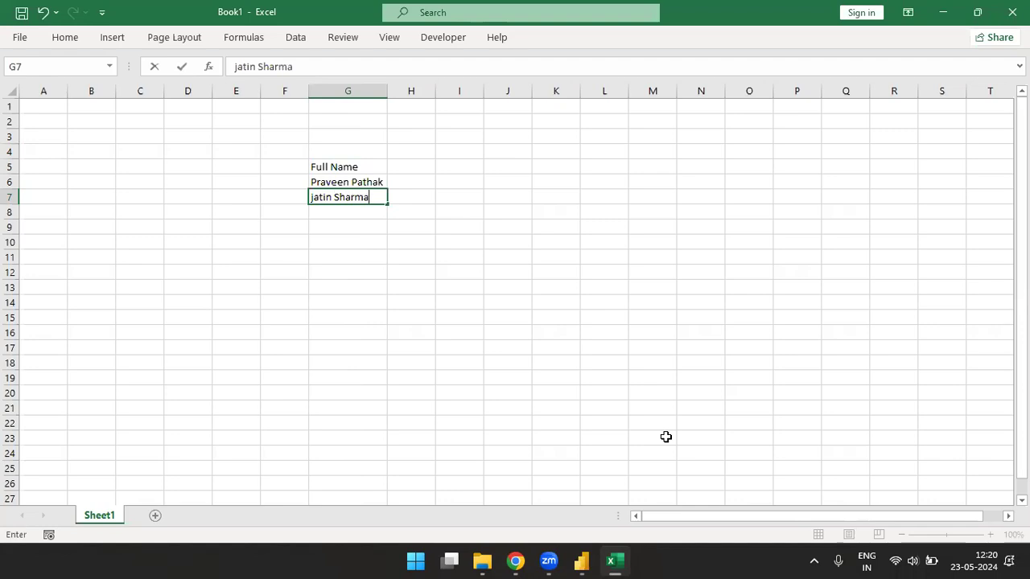
- Enter the next four full names in G7 through G10
key(Return)
text(R)
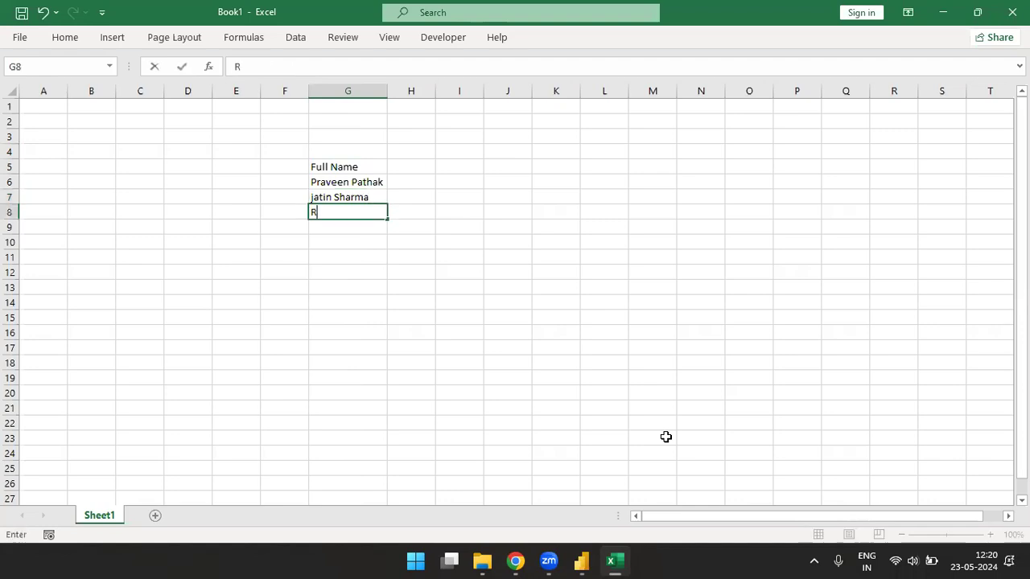
text(ahul Khanna)
key(Return)
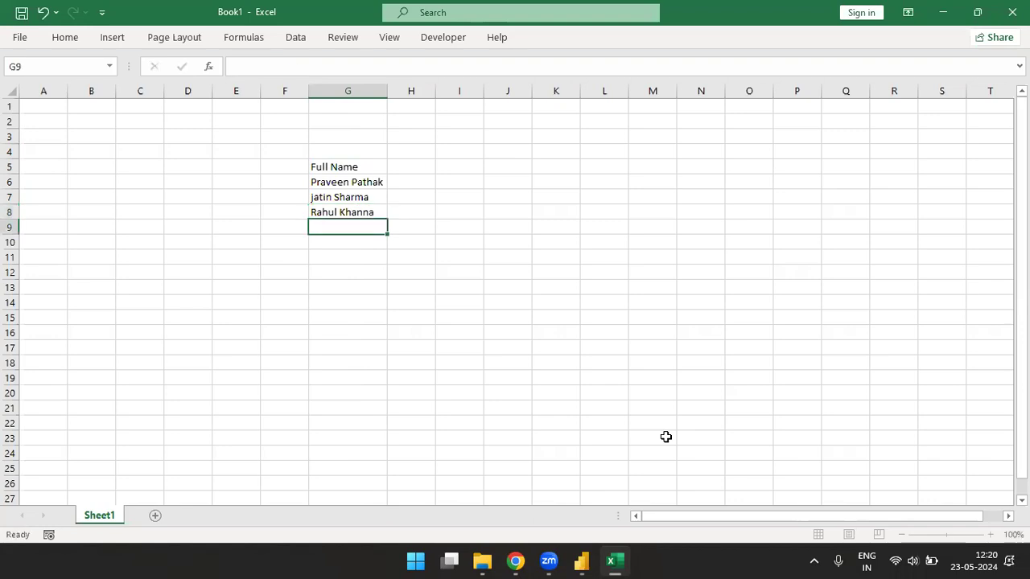
text(Rishi Kapoor)
key(Return)
text(Rahul Gandhi)
key(Return)
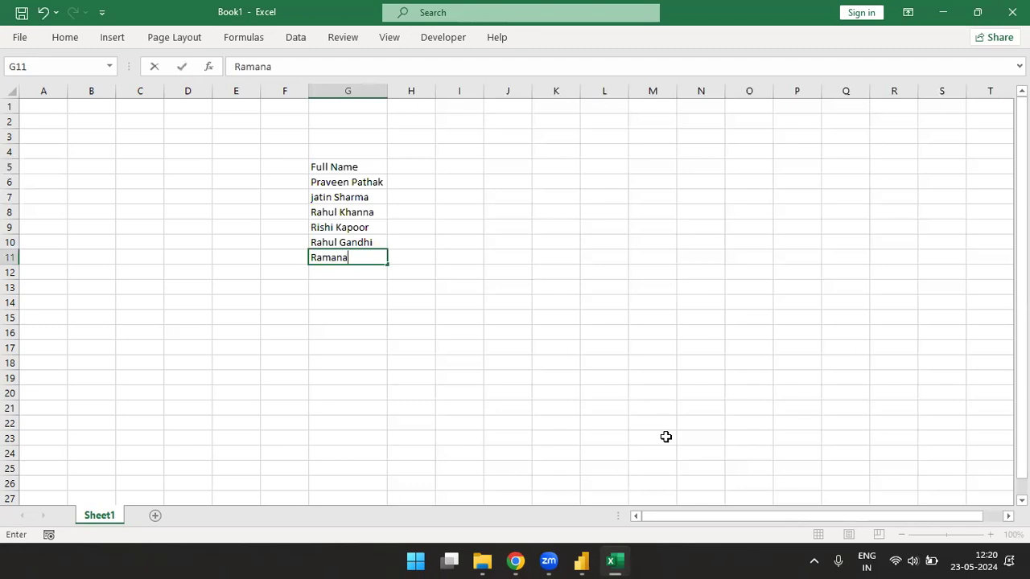
- Enter the sixth full name in G11 and autofit column G to the longest entry
key(Return)
key(Up)
key(alt)
key(h)
key(o)
key(i)
key(Down)
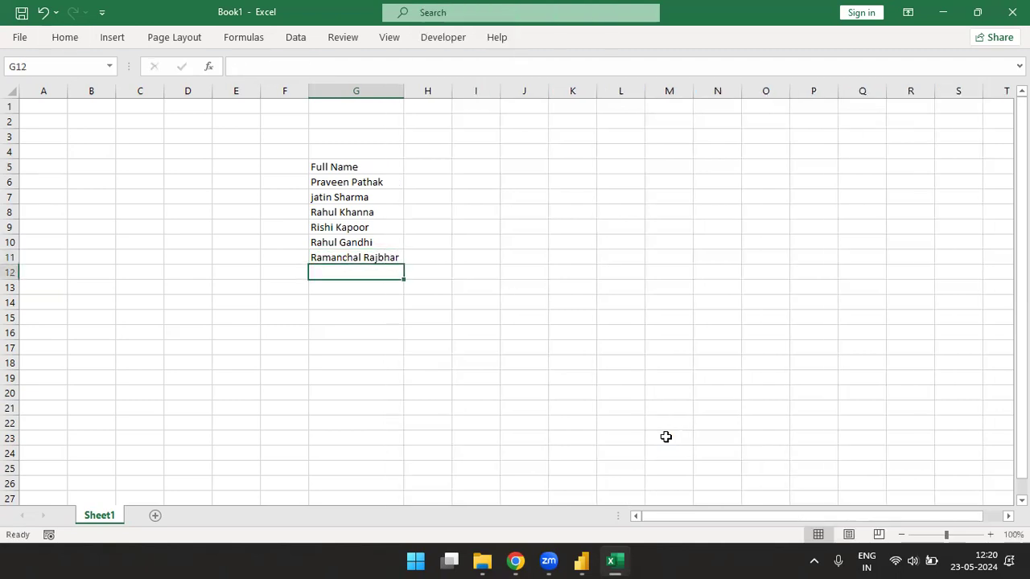
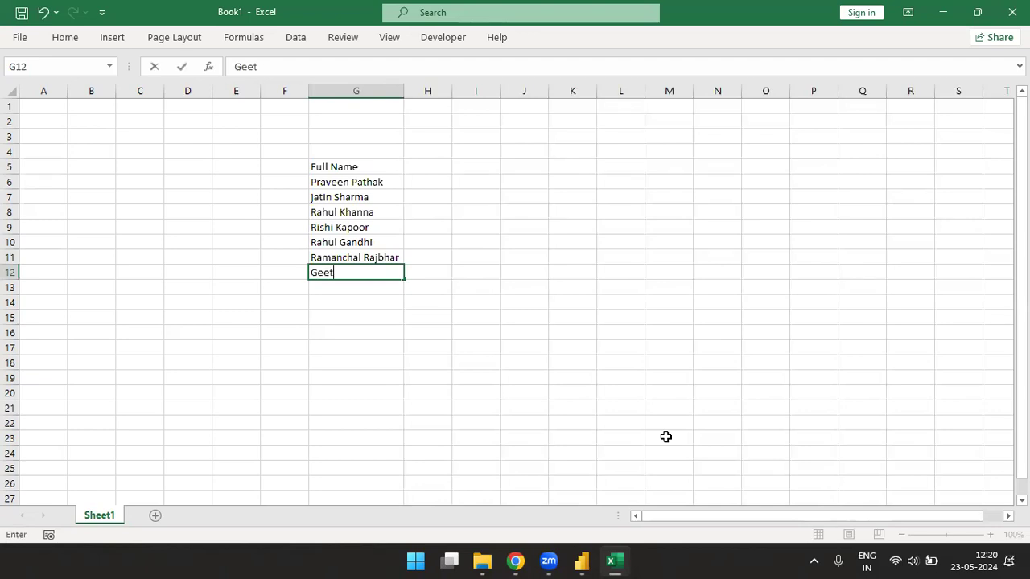
- Enter full names in G12:G14, fixing a misspelled surname, and type a tenth name in G15
key(Return)
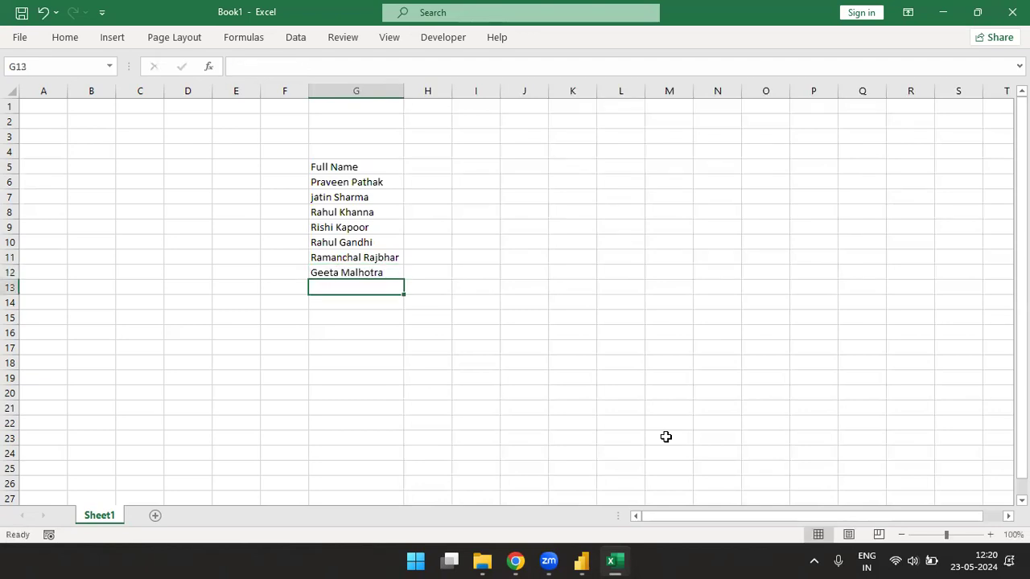
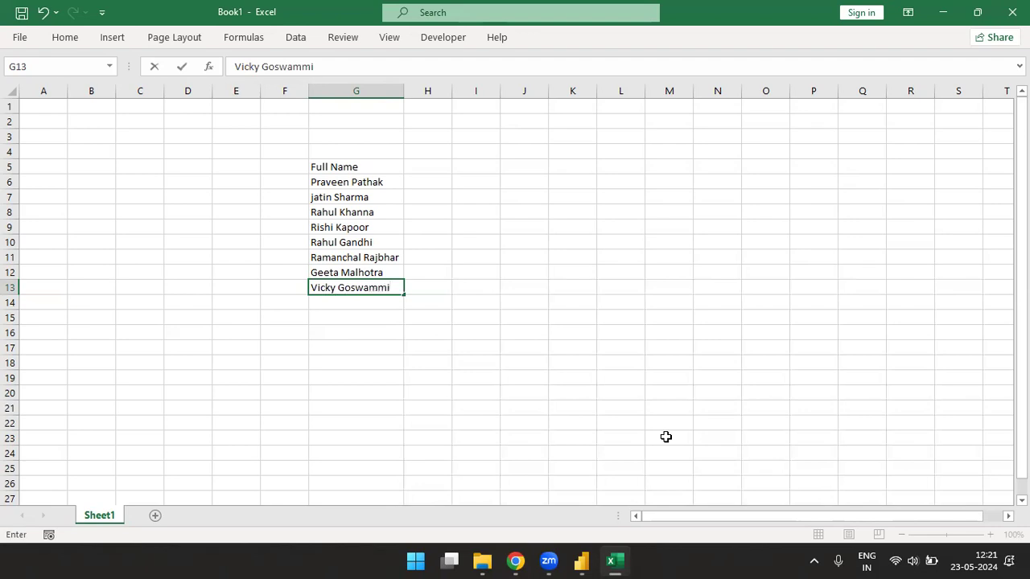
key(Return)
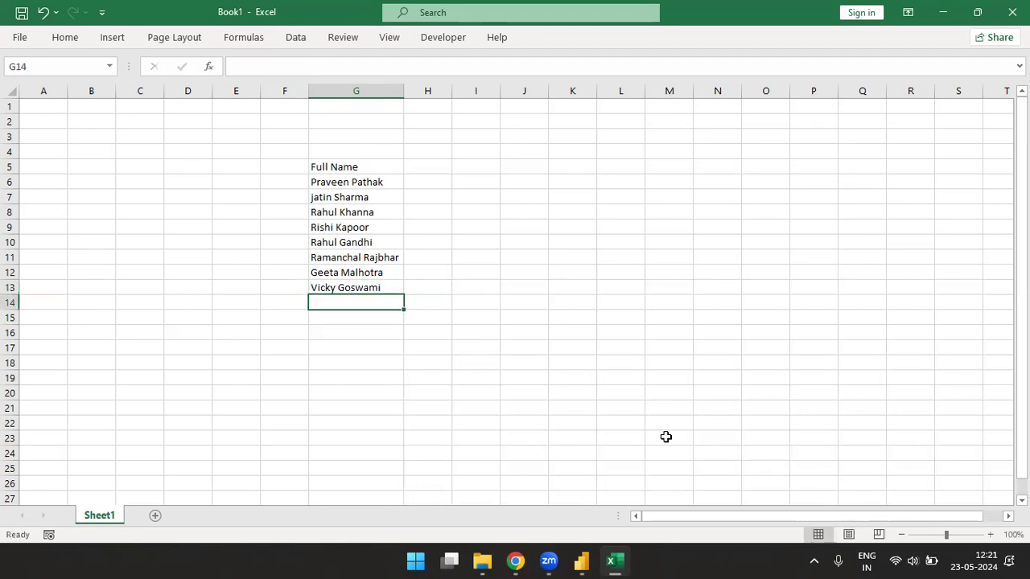
key(Return)
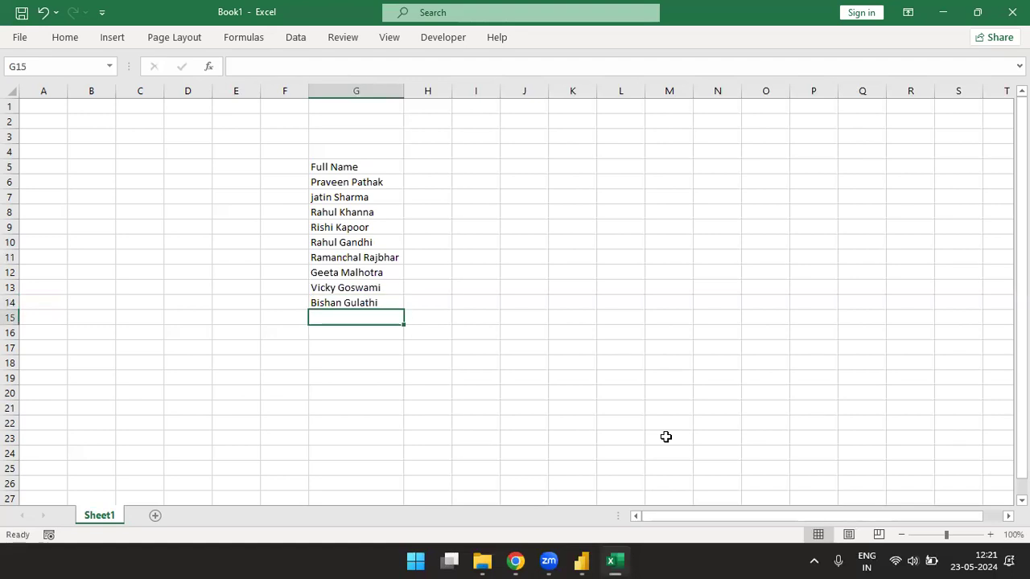
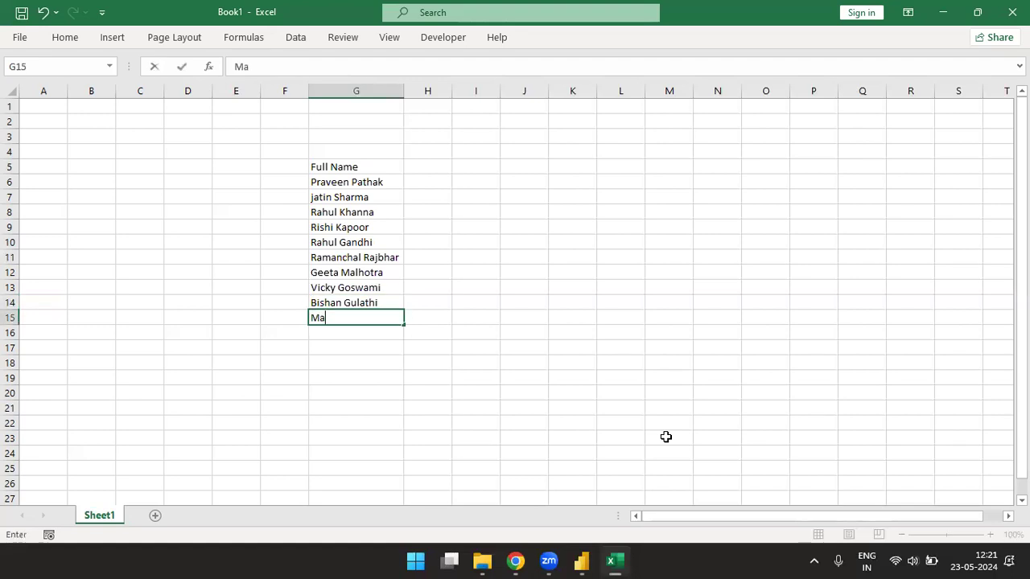
- Commit the last name and apply All Borders to the Full Name list G5:G15
key(Return)
key(Up)
key(ctrl+Up)
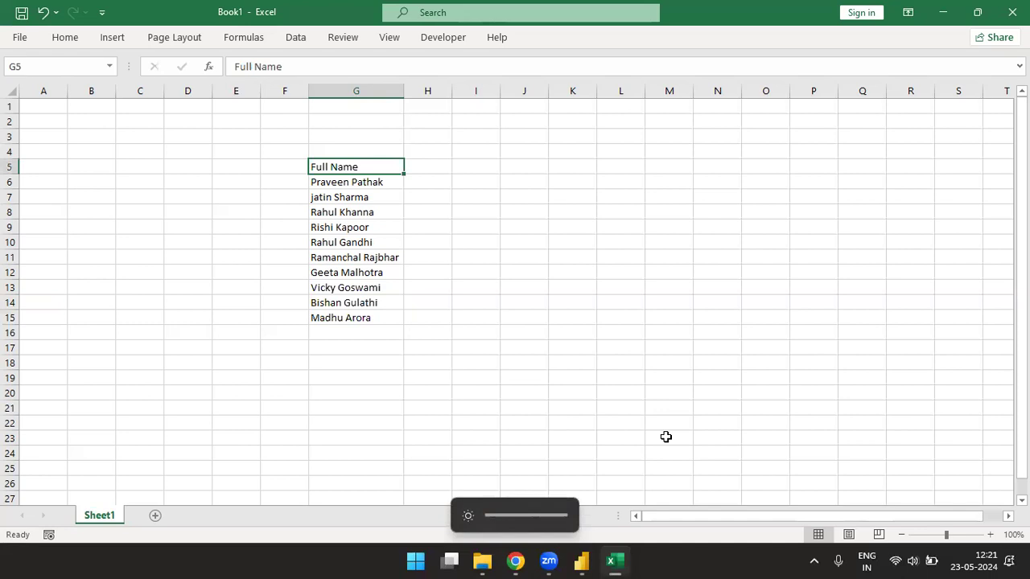
key(ctrl+shift+Down)
key(alt)
key(h)
key(b)
key(a)
- Give the Full Name heading in G5 the Calculation cell style
key(ctrl+shift+Up)
key(alt)
key(h)
key(j)
key(Down)
key(Return)
- Enter the 'First Name' heading in H5 and autofit column H
key(Right)
text(First Name)
key(ctrl+Return)
key(alt)
key(h)
key(o)
key(i)
- Enter the 'Last Name' heading in I5 and autofit column I
key(Right)
text(Last )
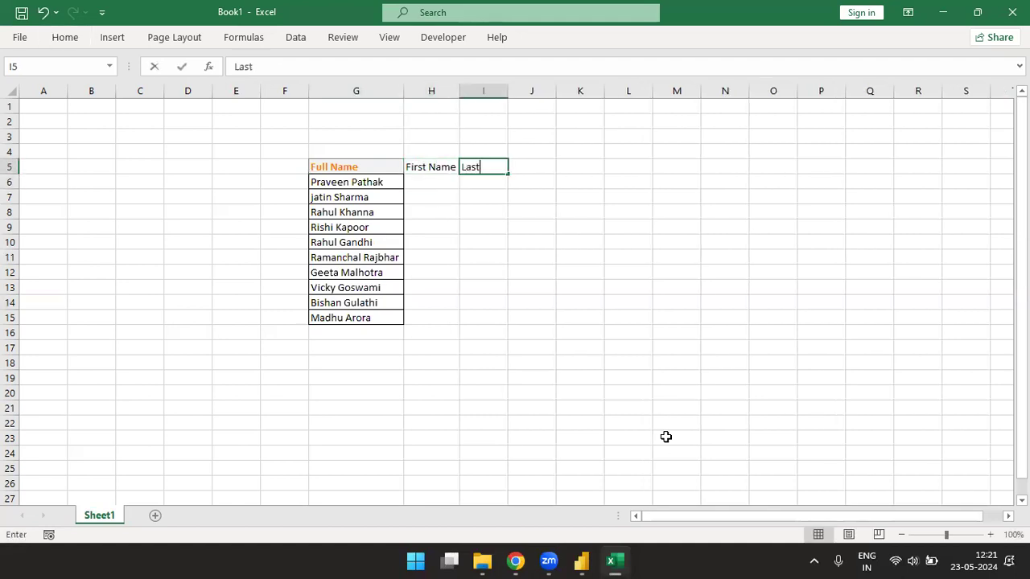
text(Name)
key(ctrl+Return)
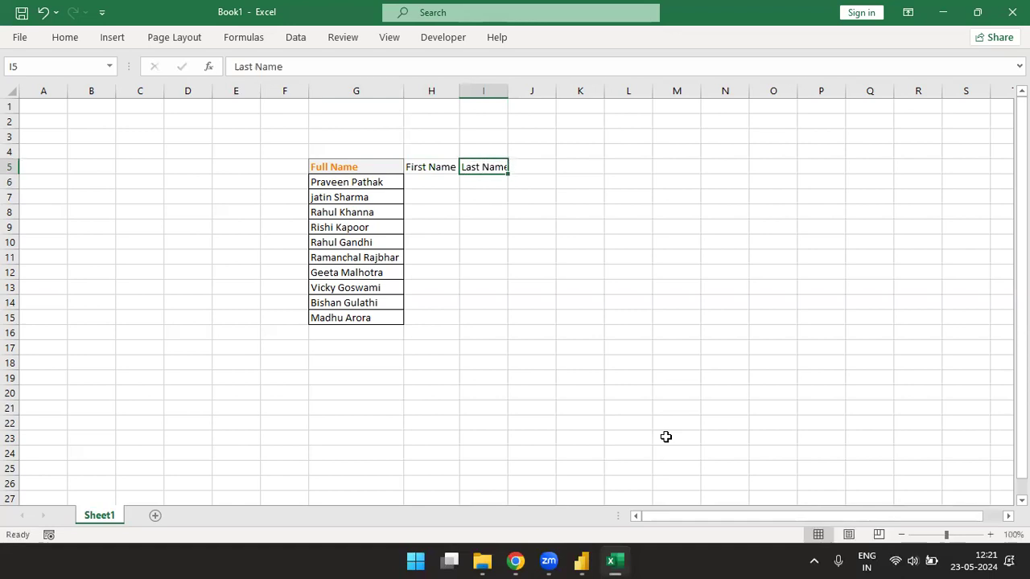
key(alt+o)
key(c)
key(a)
- Apply the orange Calculation style to the First Name and Last Name headings
key(Left)
key(Left)
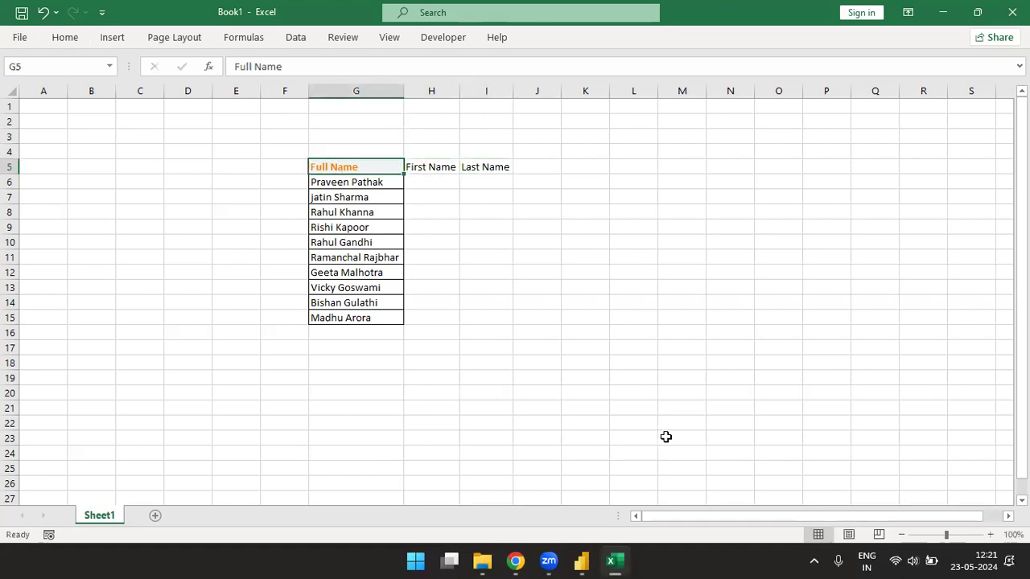
key(shift+Right)
key(shift+Right)
key(alt)
key(h)
key(j)
- Apply All Borders to the First Name and Last Name columns through row 15
key(Return)
key(shift+Down)
key(shift+Down)
key(shift+Down)
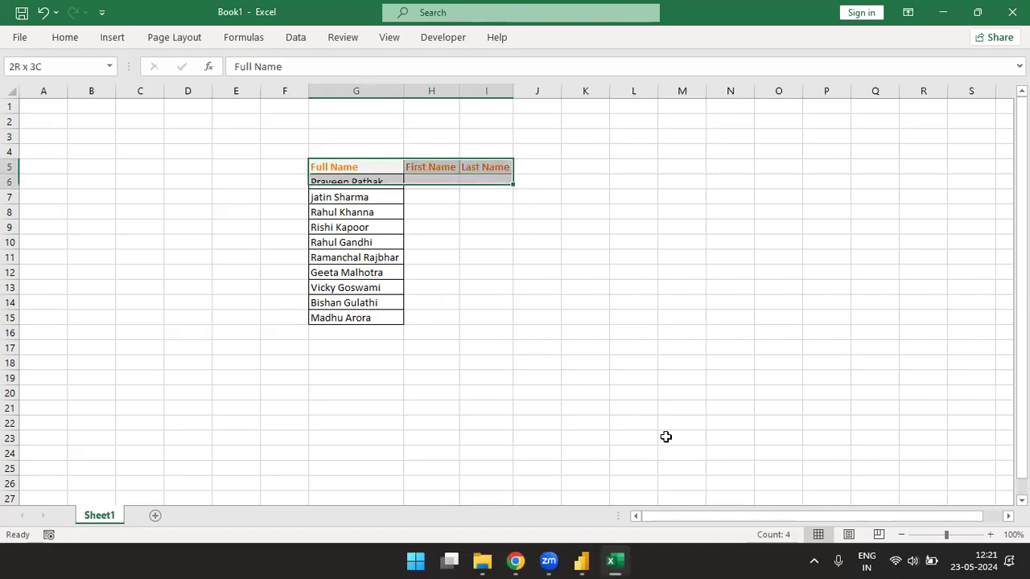
key(shift+Down)
key(shift+Down)
key(shift+Down)
key(shift+Down)
key(shift+Down)
key(shift+Down)
key(shift+Down)
key(alt+h)
key(b)
key(a)
key(Right)
key(Down)
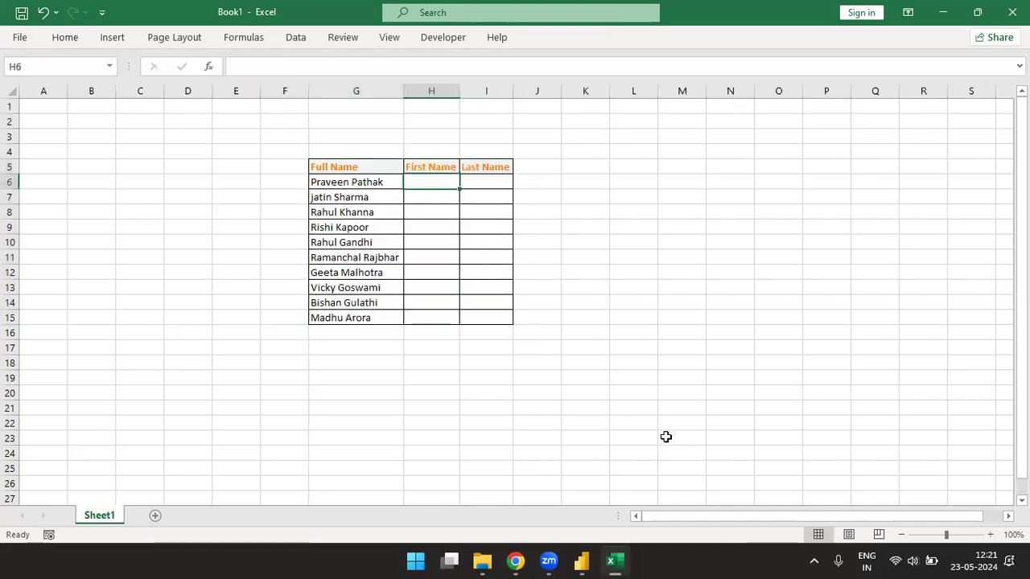
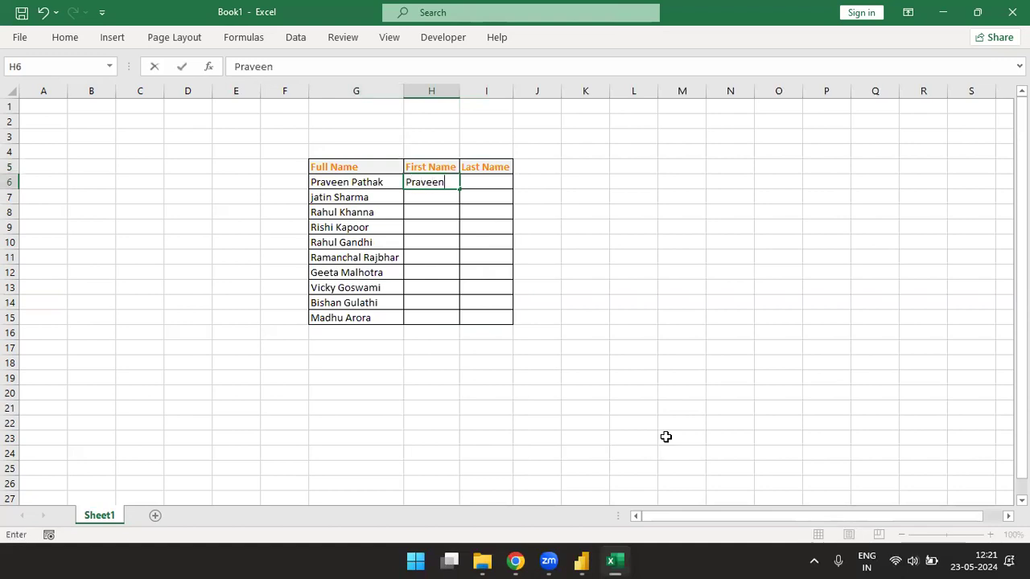
- Enter an example first name in H6 and last name in I6
key(Tab)
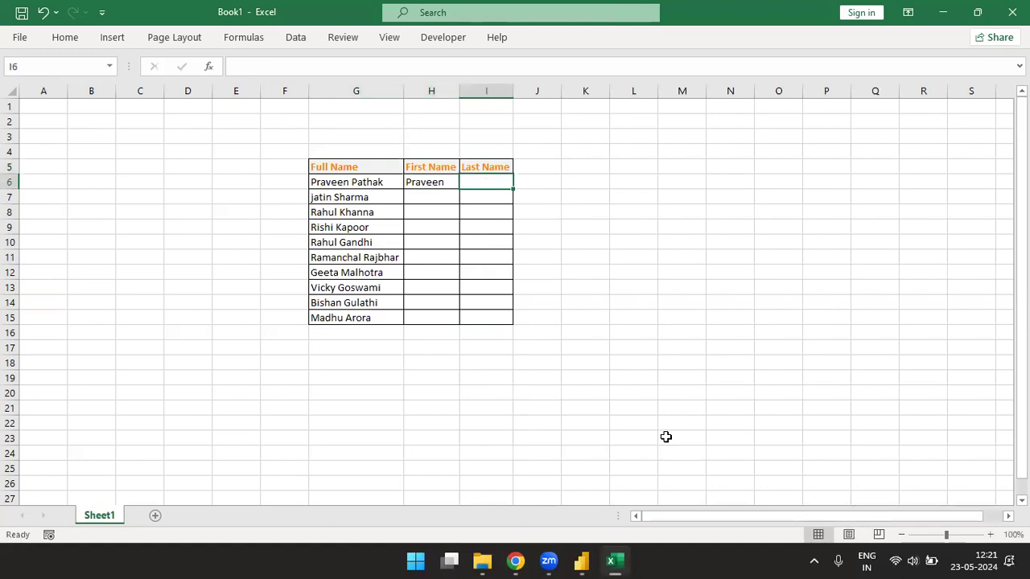
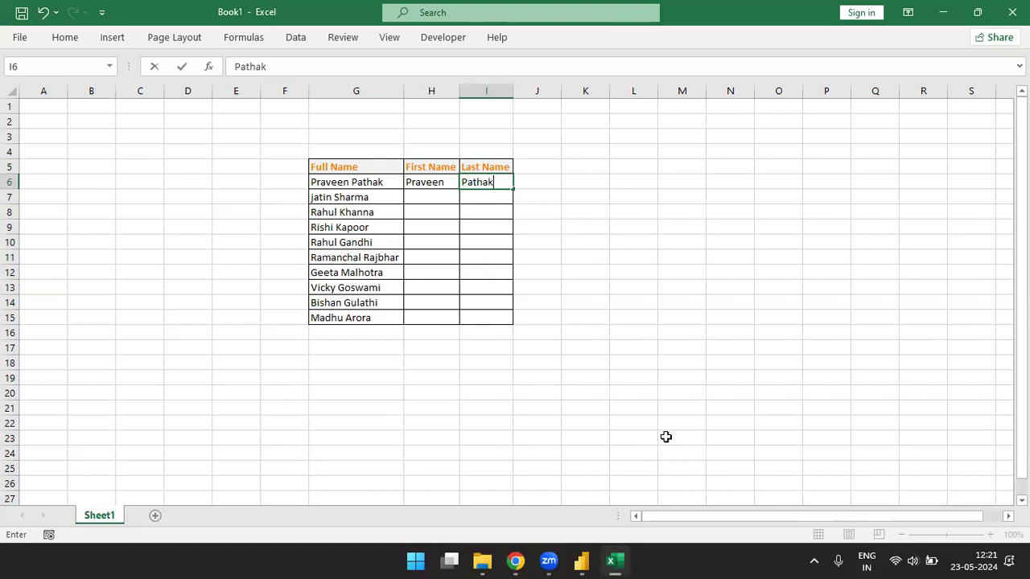
key(Return)
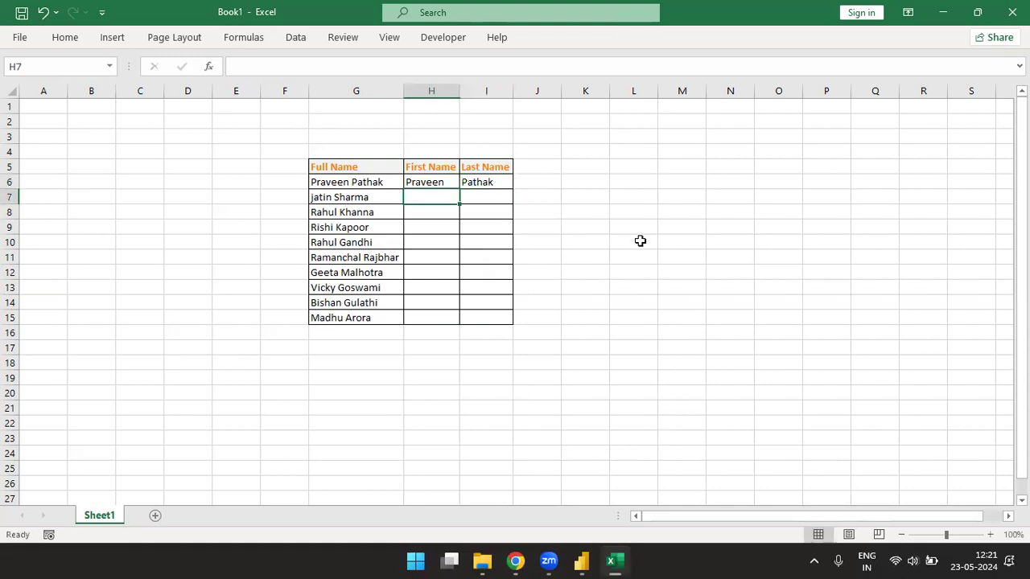
- Add the note 'Ctrl+E' in L4 and 'For Flash Fill' in M4
click(632, 147)
text(Ctr)
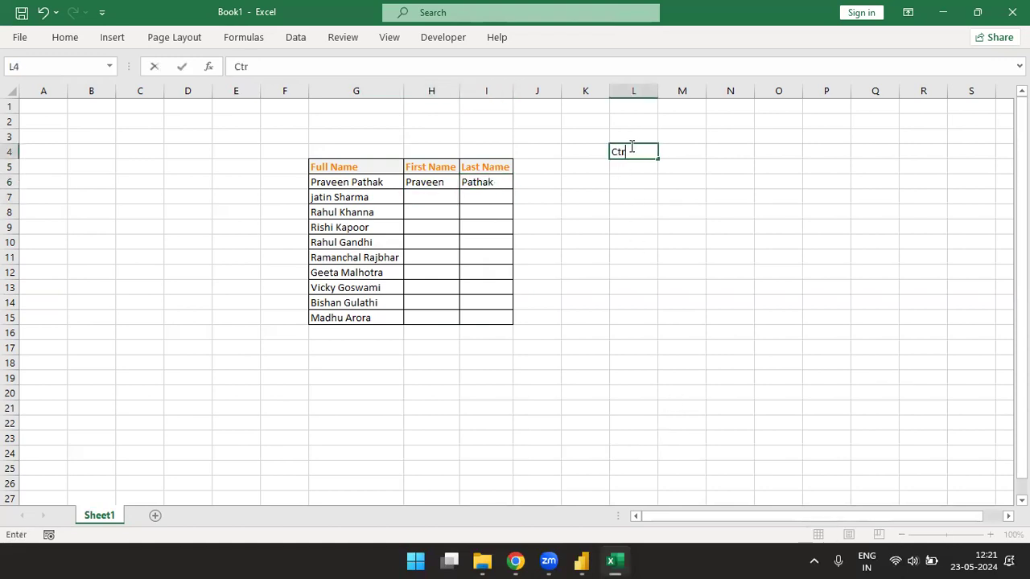
key(Return)
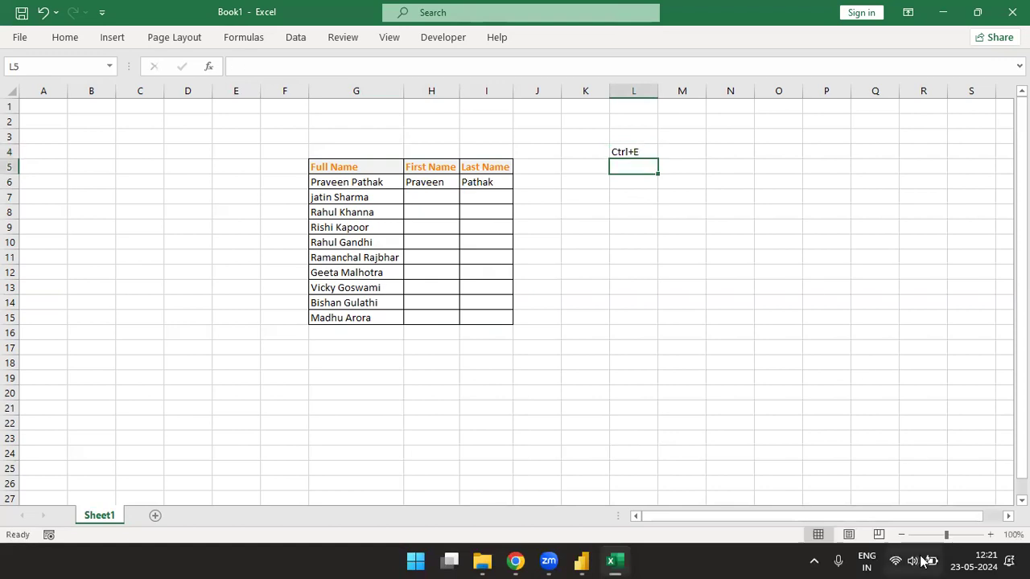
key(Up)
key(Right)
text(For Flash Fill)
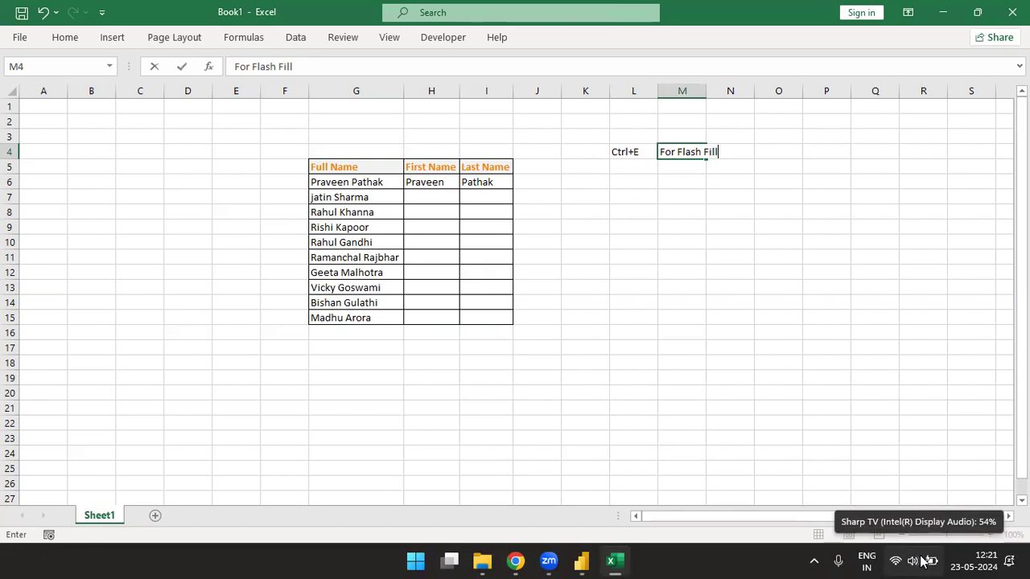
key(Return)
key(Left)
key(Left)
key(Left)
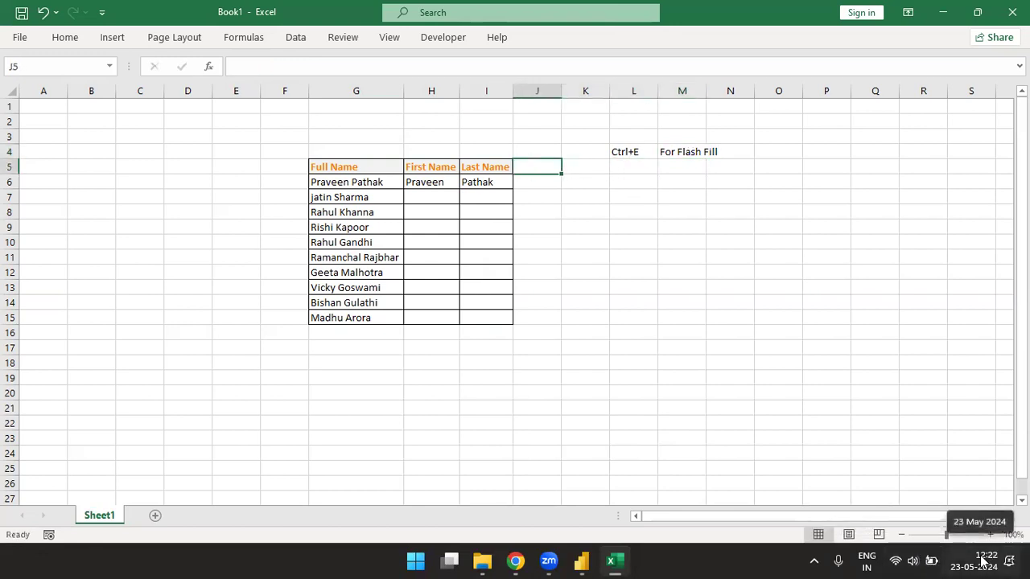
key(Left)
key(Left)
key(Down)
key(Down)
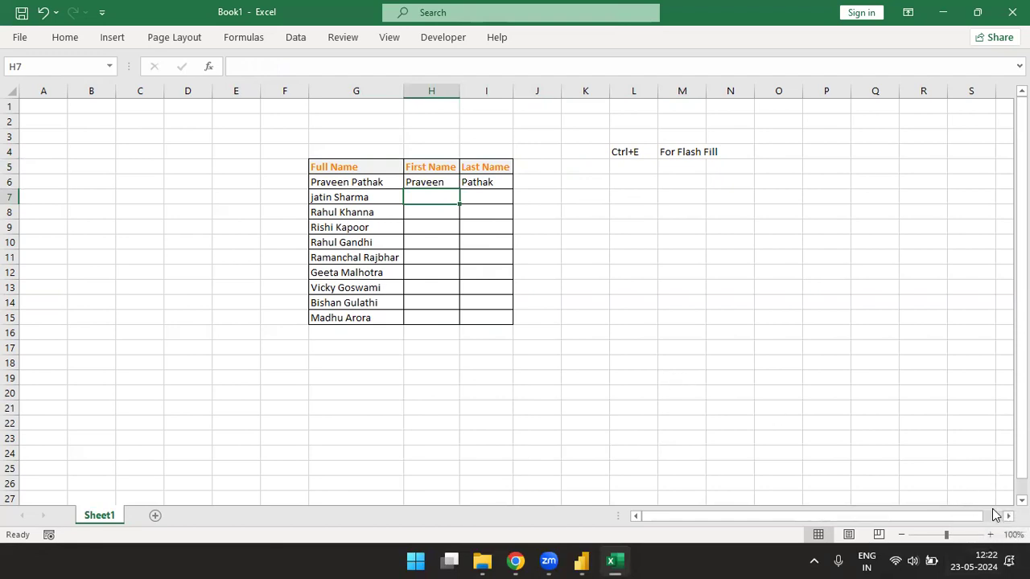
- Zoom in and Flash Fill the remaining first names with Ctrl+E
click(990, 536)
scroll(814, 453, up, 2)
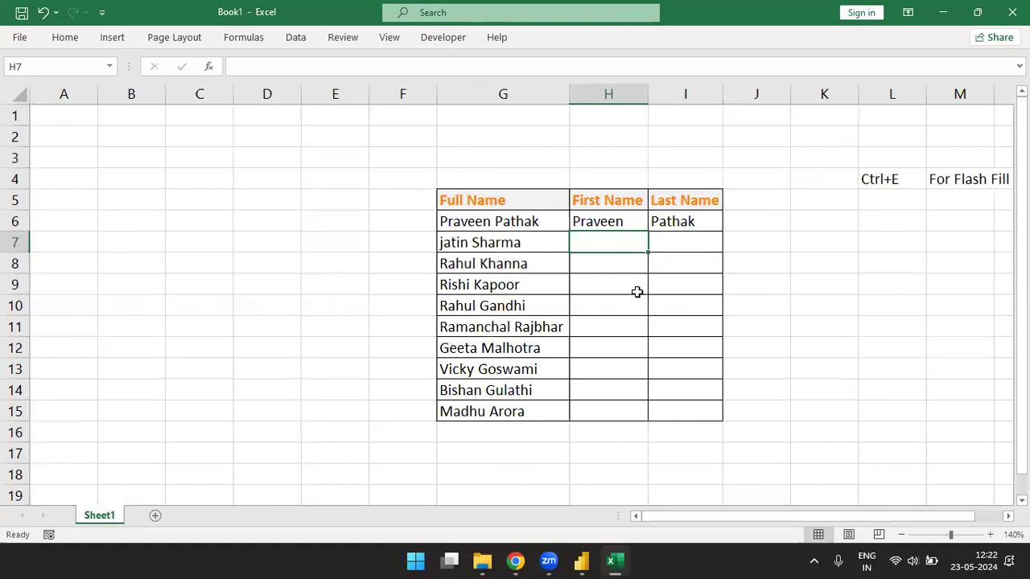
key(Up)
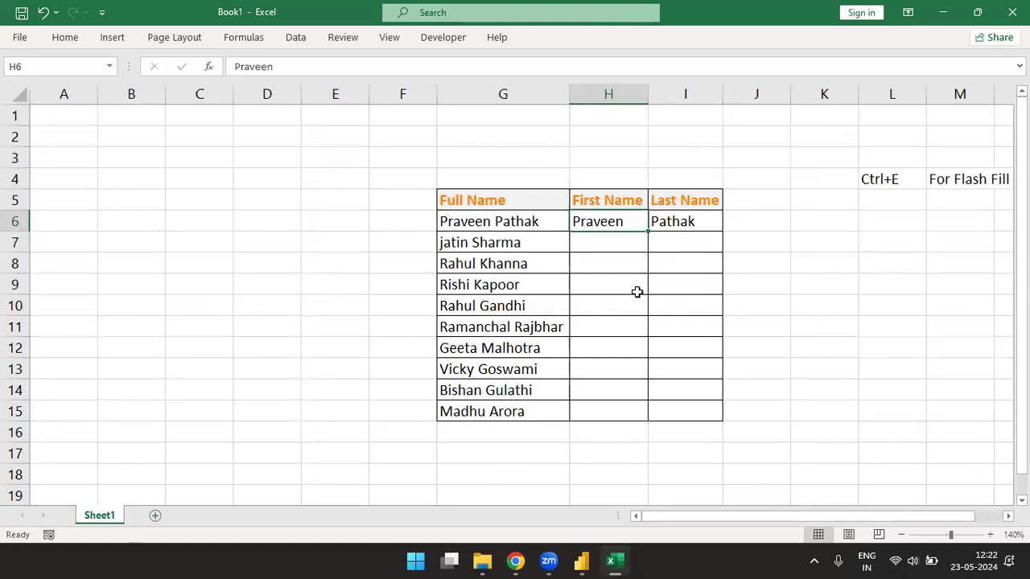
key(Down)
key(ctrl+e)
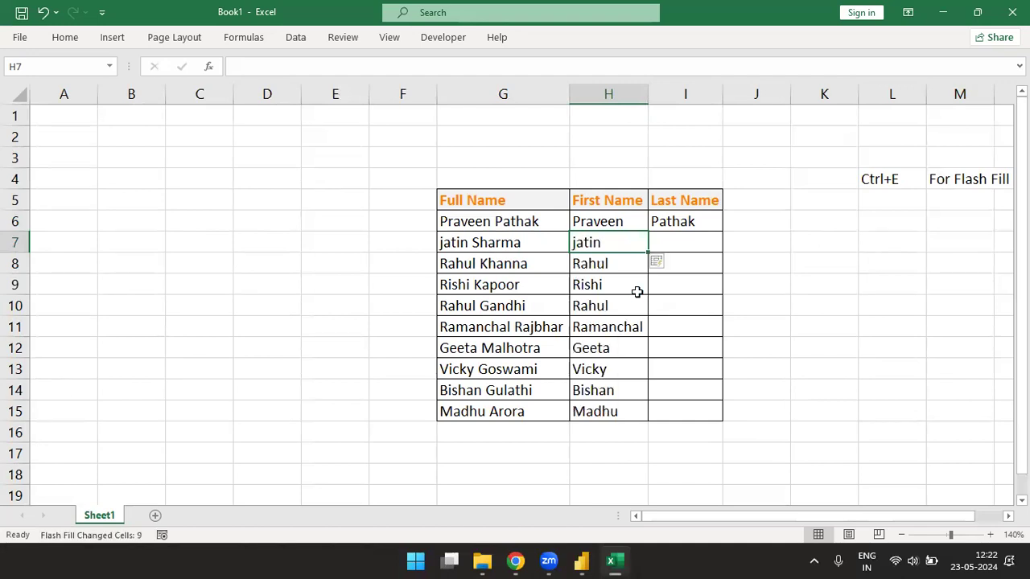
- Flash Fill the remaining last names in column I with Ctrl+E
key(Down)
key(Down)
key(Down)
key(Down)
key(Down)
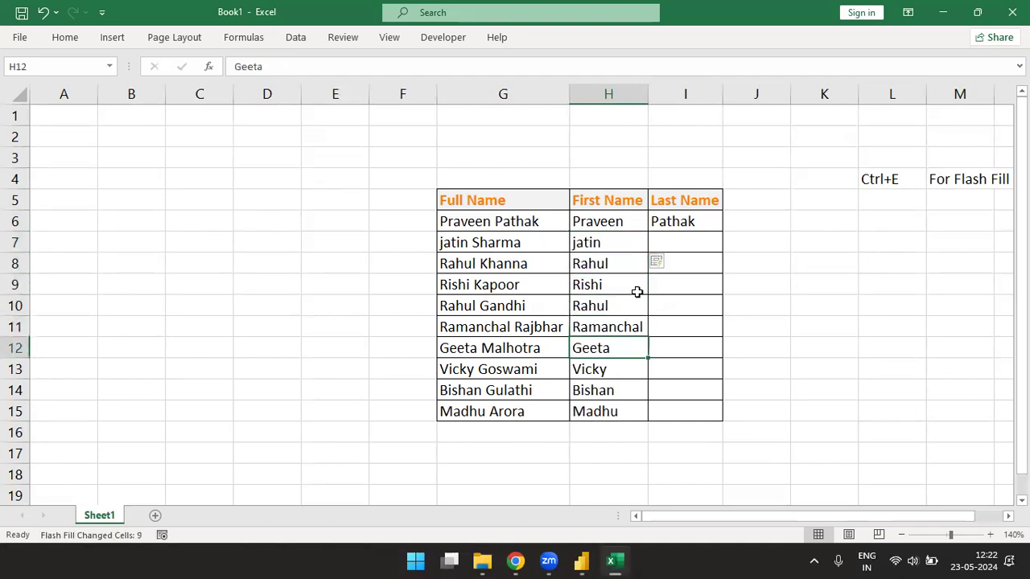
key(Right)
key(ctrl+Up)
key(Down)
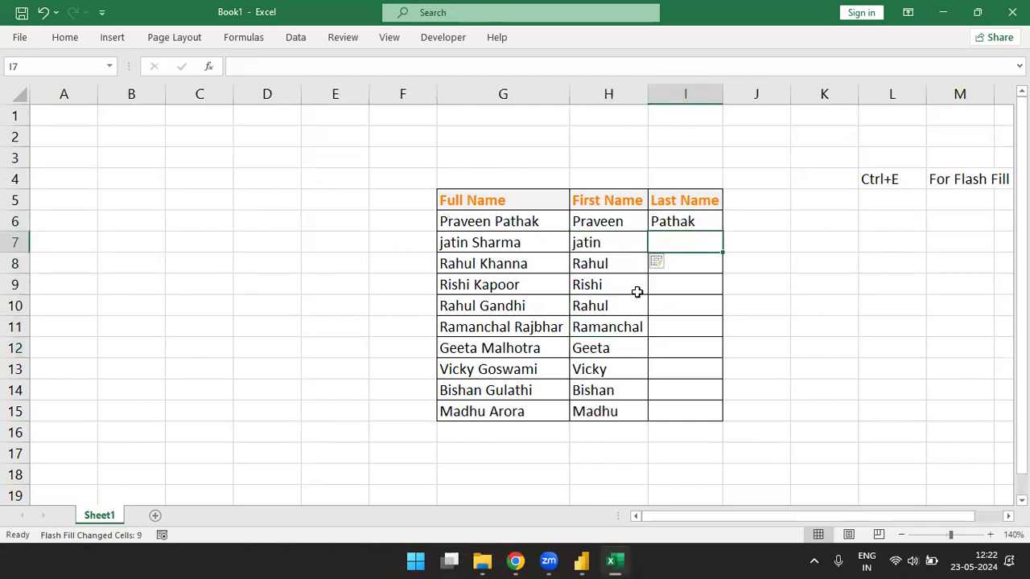
key(ctrl+e)
key(Down)
key(Down)
key(Down)
key(Down)
key(Down)
key(Down)
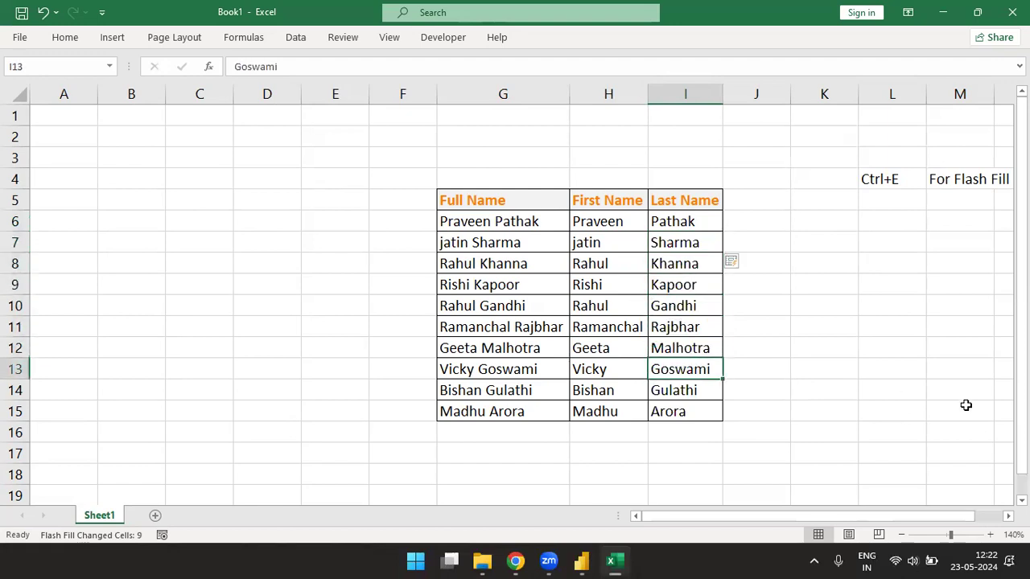
- Select the Full Name list G5:G15
key(Left)
key(Left)
key(ctrl+Up)
key(ctrl+shift+Down)
- Paste a copy of the Full Name list at G18, below the first table
key(ctrl+c)
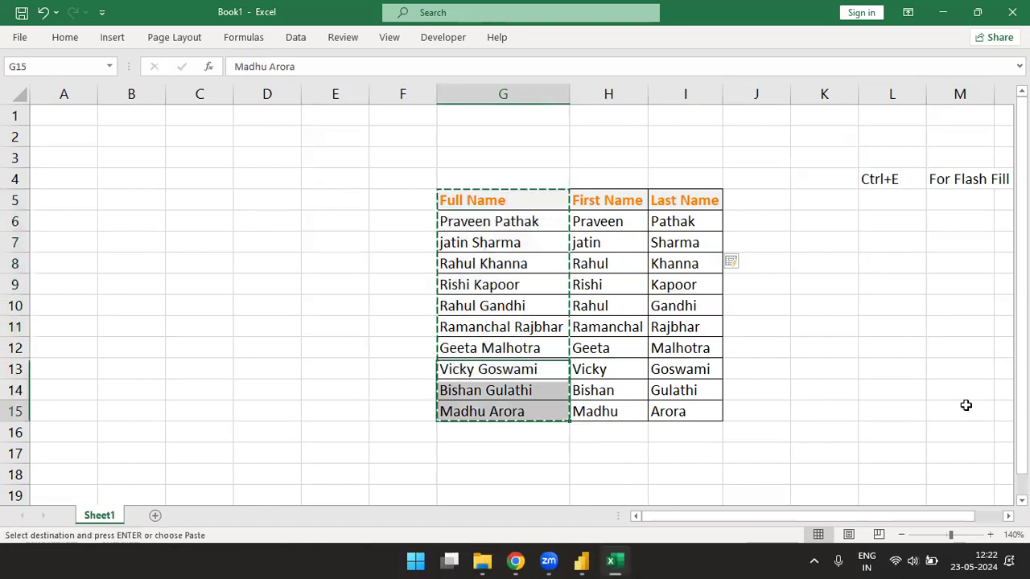
key(Down)
key(Down)
key(Down)
key(ctrl+v)
key(Down)
key(Down)
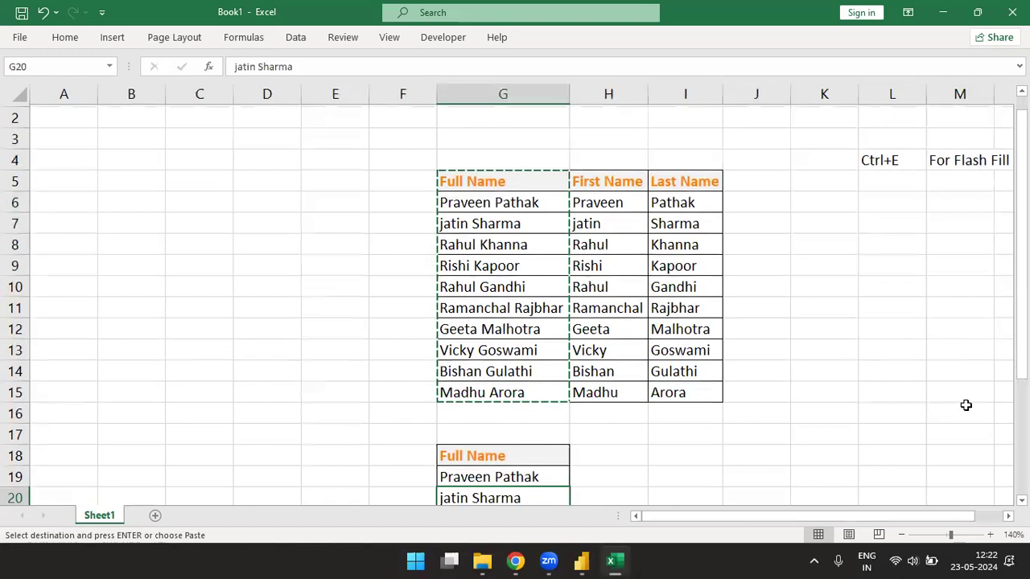
key(ctrl+Down)
key(Up)
key(ctrl+Up)
key(Up)
key(Up)
key(Up)
key(Up)
key(Up)
key(Up)
key(Up)
key(Up)
key(Up)
key(Up)
key(Up)
key(Down)
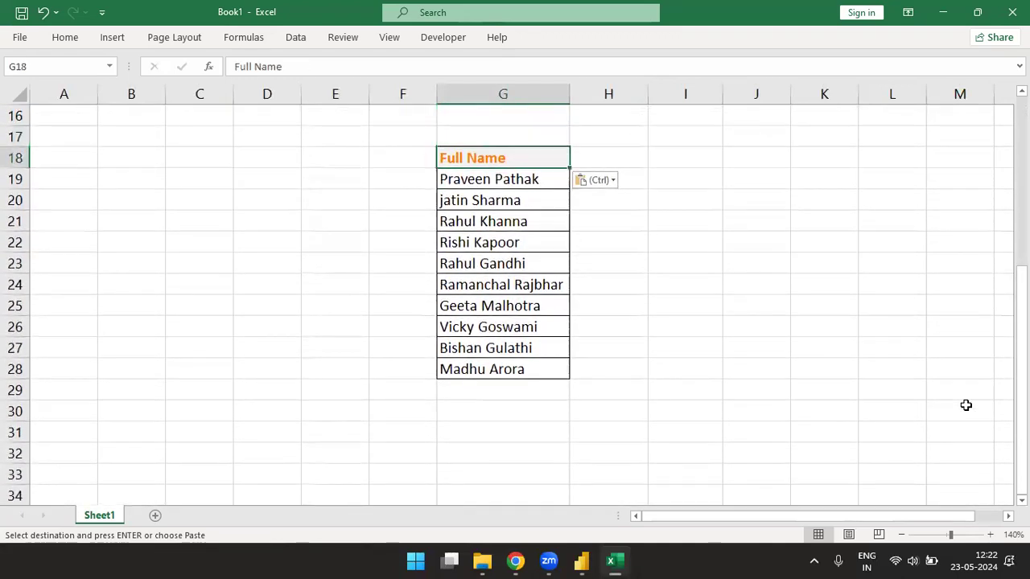
- Add an 'Ouput' heading beside it with the matching orange header style
key(Right)
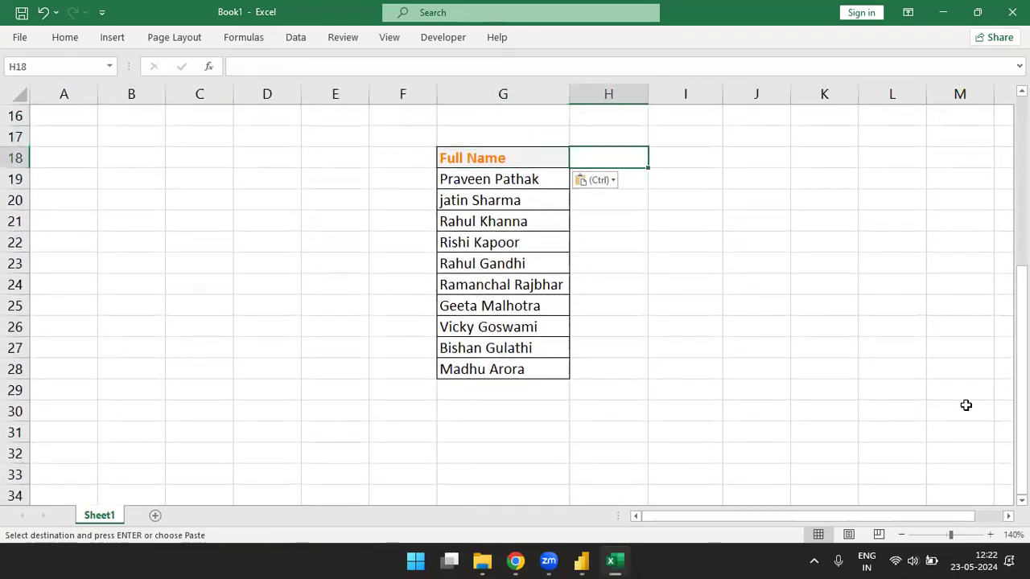
text(Ouput)
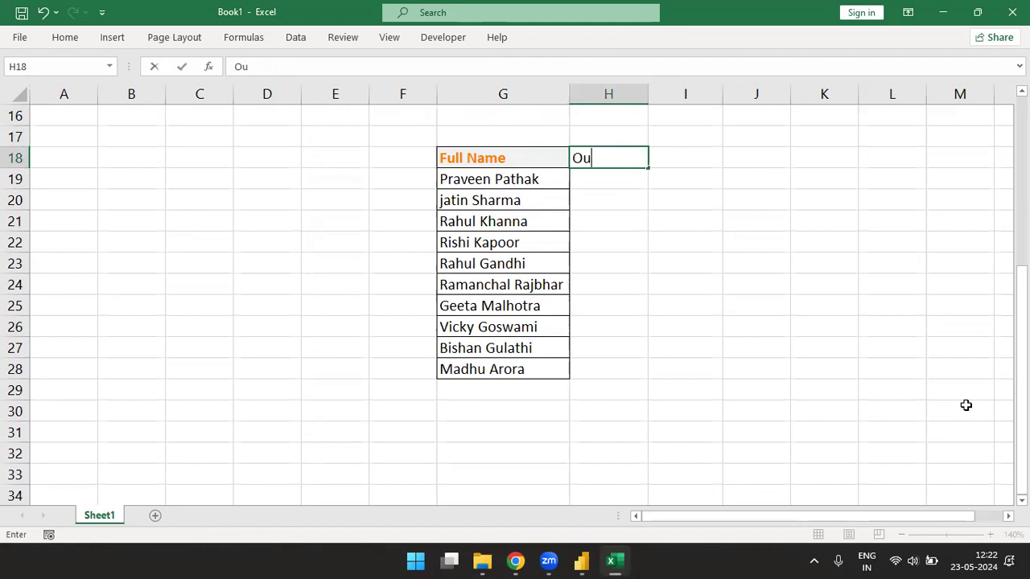
key(Return)
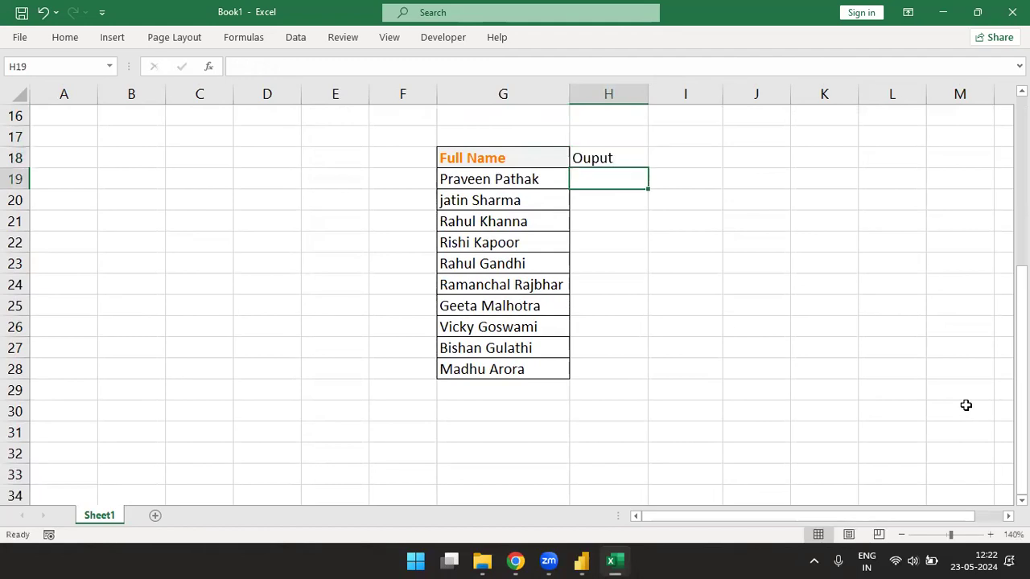
key(Up)
key(Left)
key(shift+Right)
key(alt)
key(h)
key(f)
key(p)
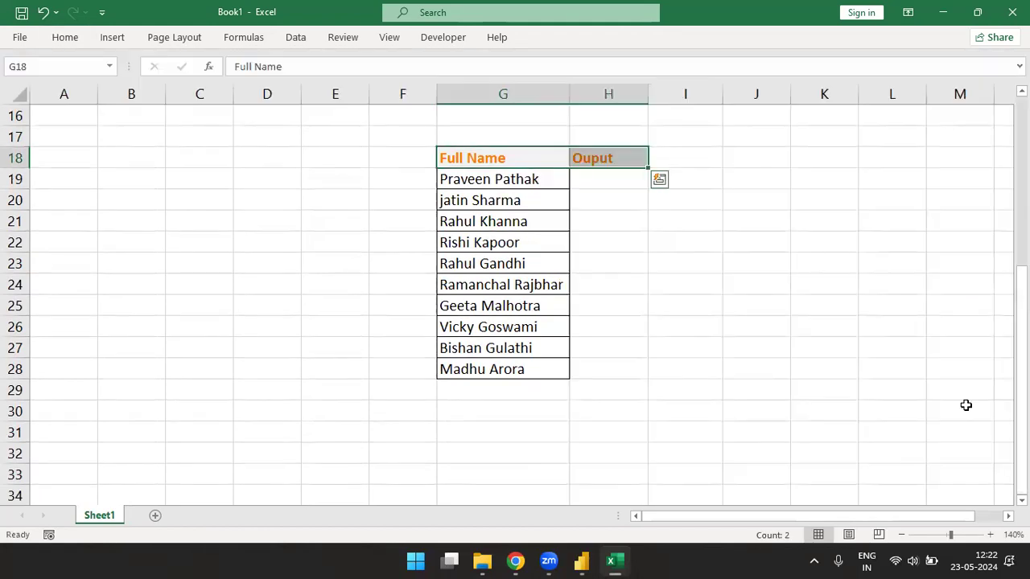
- Enter the first row's 'First Name is … and Last Name is …' example in H19
key(Down)
key(Right)
text(First Na)
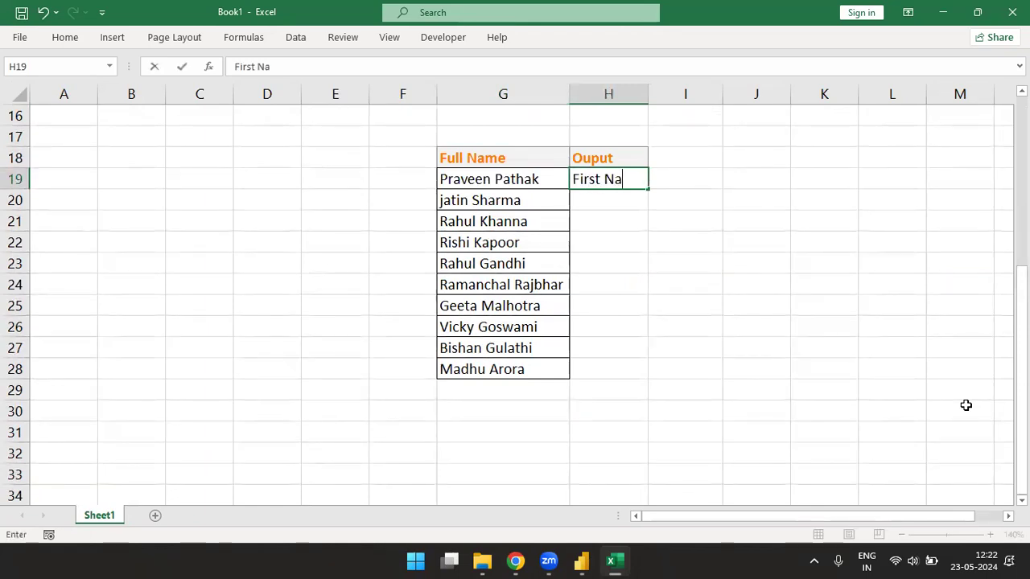
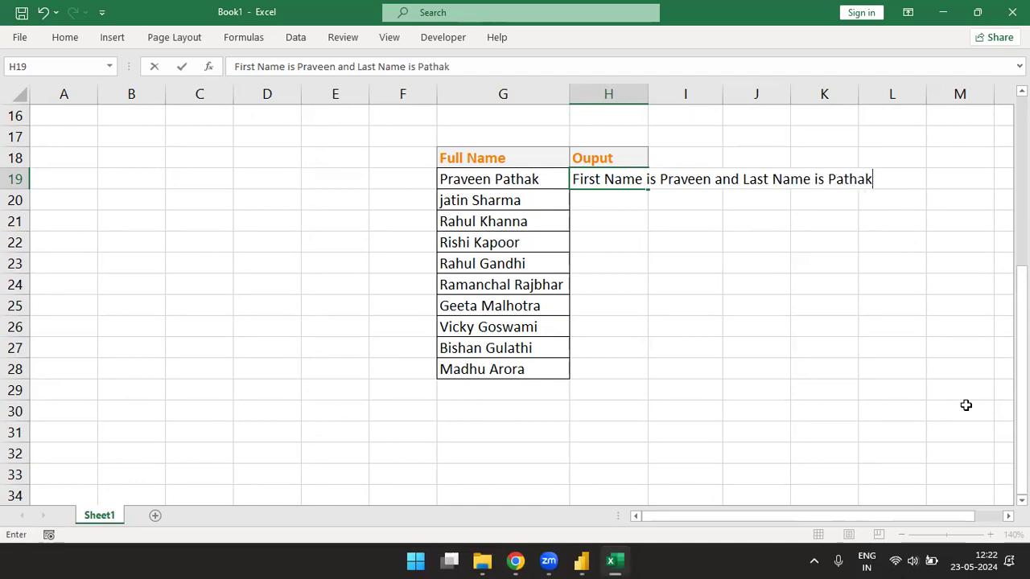
key(ctrl+Return)
key(alt+h)
key(o)
key(i)
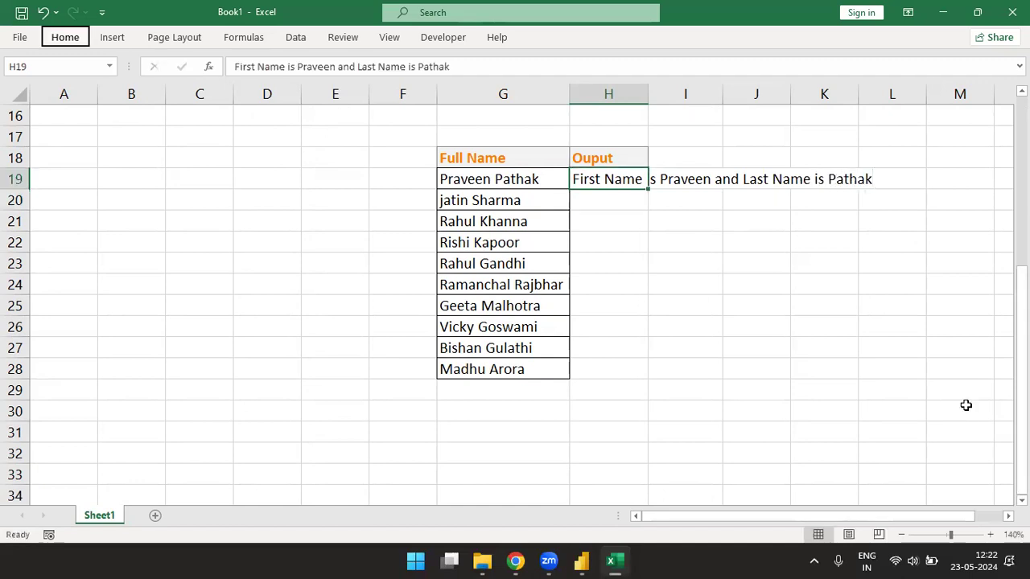
key(Down)
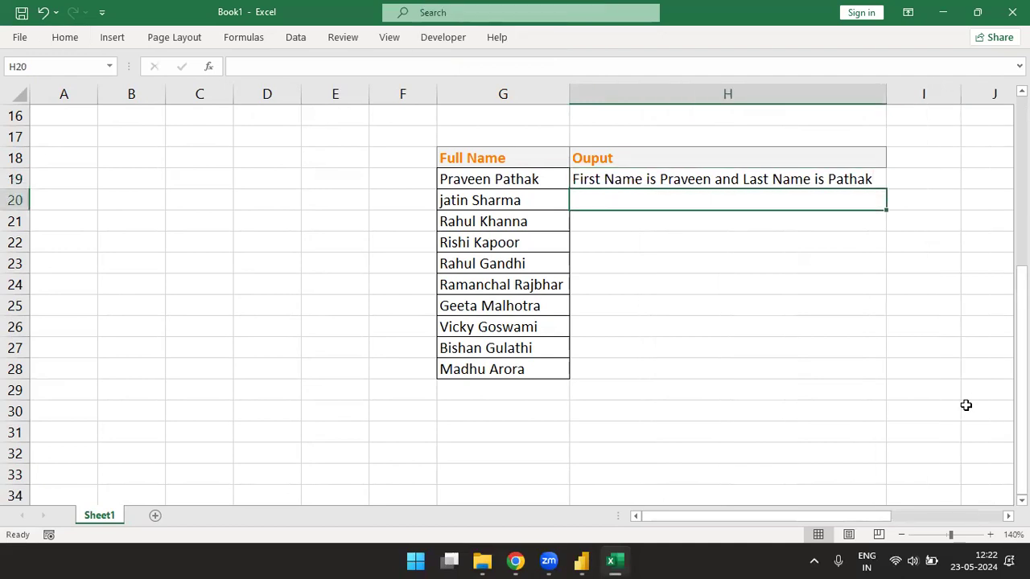
- Flash Fill the remaining sentences in H20:H28 and autofit column H
key(ctrl+e)
key(Down)
key(Down)
key(Down)
key(Down)
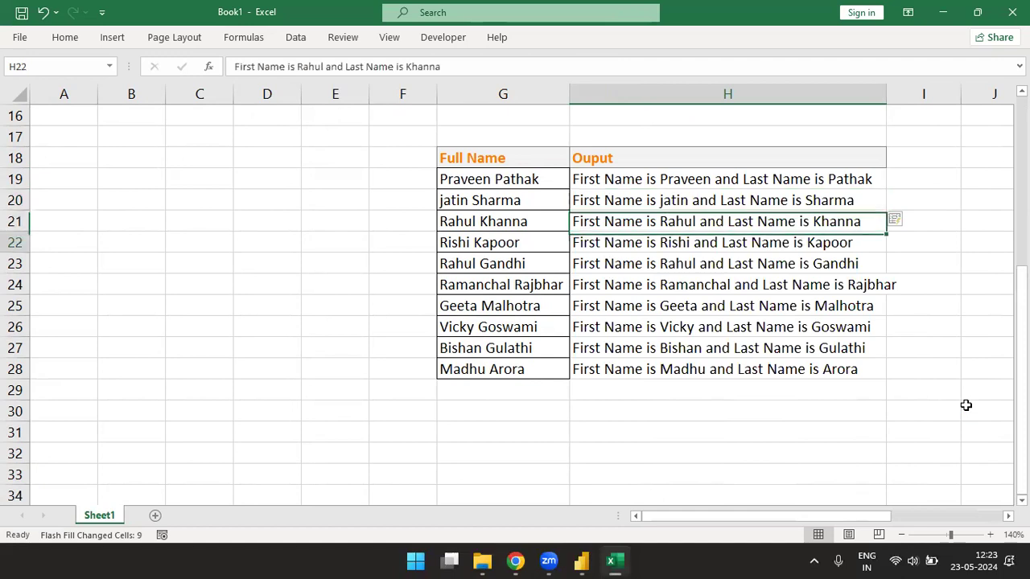
key(alt)
key(o)
key(c)
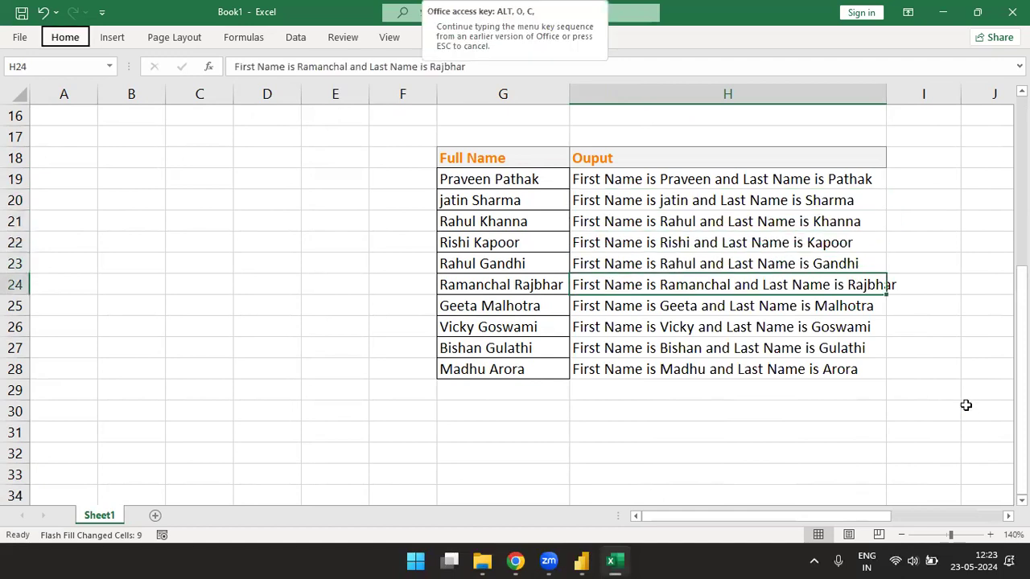
key(a)
drag(611, 173, 653, 381)
- Copy the Full Name list and paste it at G31, below the first table
click(502, 160)
key(ctrl+shift+Down)
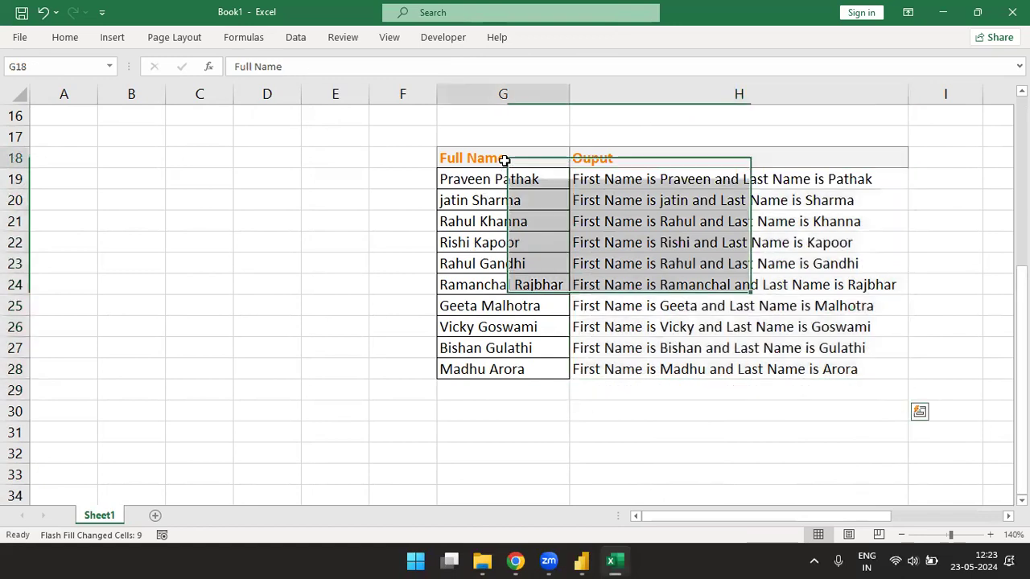
key(ctrl+c)
key(Down)
key(Down)
key(Down)
key(Down)
key(Down)
key(Down)
key(Down)
key(Down)
key(Down)
key(Down)
key(Down)
key(Down)
key(Down)
key(Down)
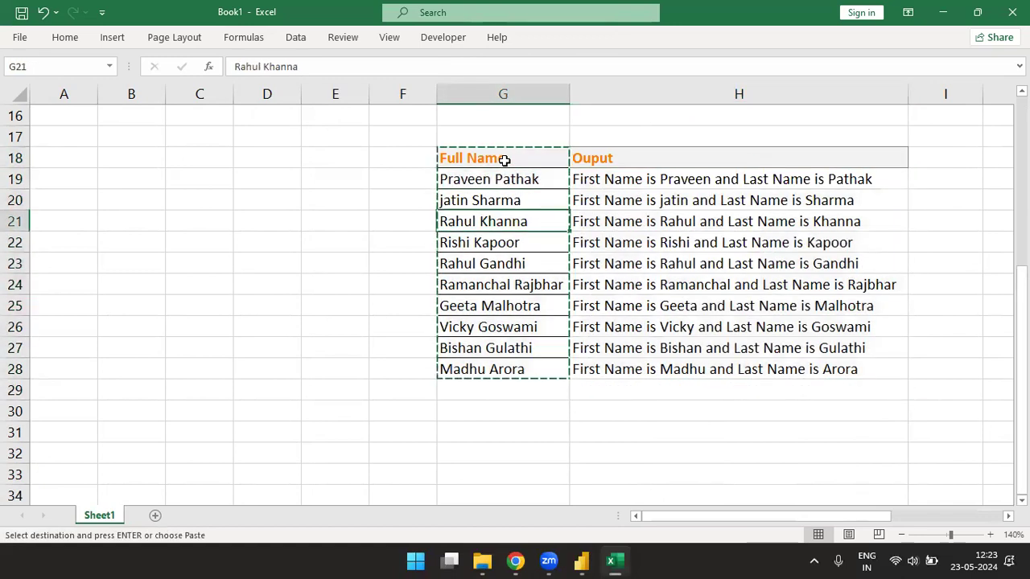
key(Up)
key(ctrl+v)
key(Down)
key(Down)
key(Down)
key(Down)
key(Down)
key(Down)
key(Down)
key(Down)
key(Down)
key(Down)
key(Down)
key(Down)
key(Down)
key(Escape)
key(Up)
key(Up)
key(Up)
key(Up)
key(Up)
key(Up)
key(Up)
key(Up)
key(Up)
key(Up)
key(Up)
key(Up)
key(Up)
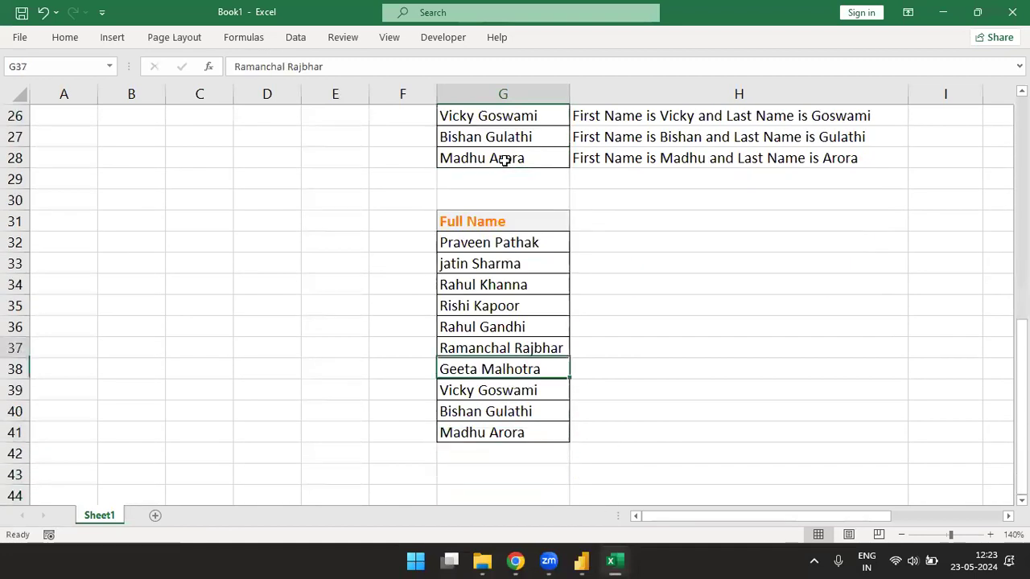
key(Down)
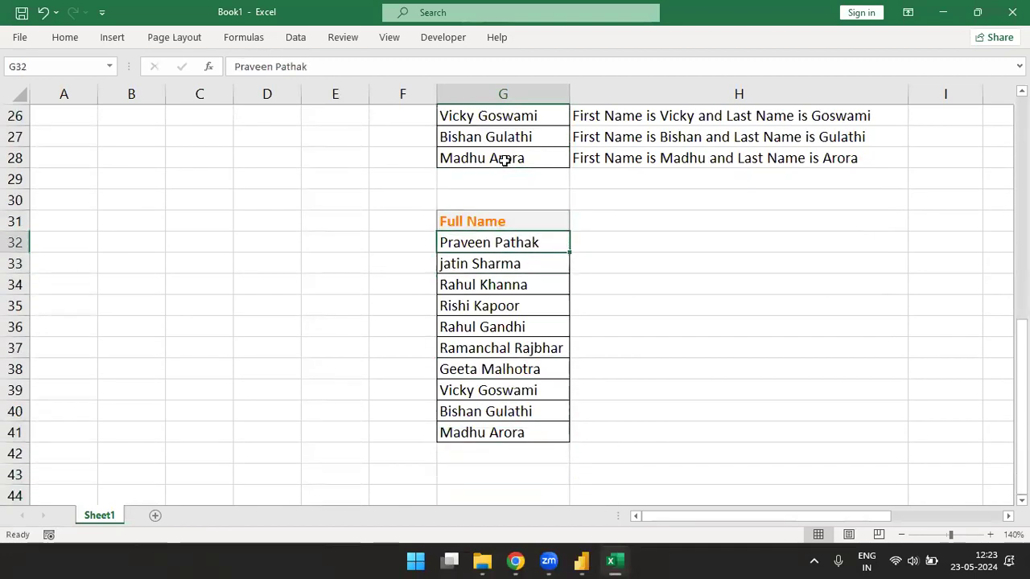
- Append digits to the first five pasted names: 43564, 3465342, 2345 and 43565
key(F2)
key(Return)
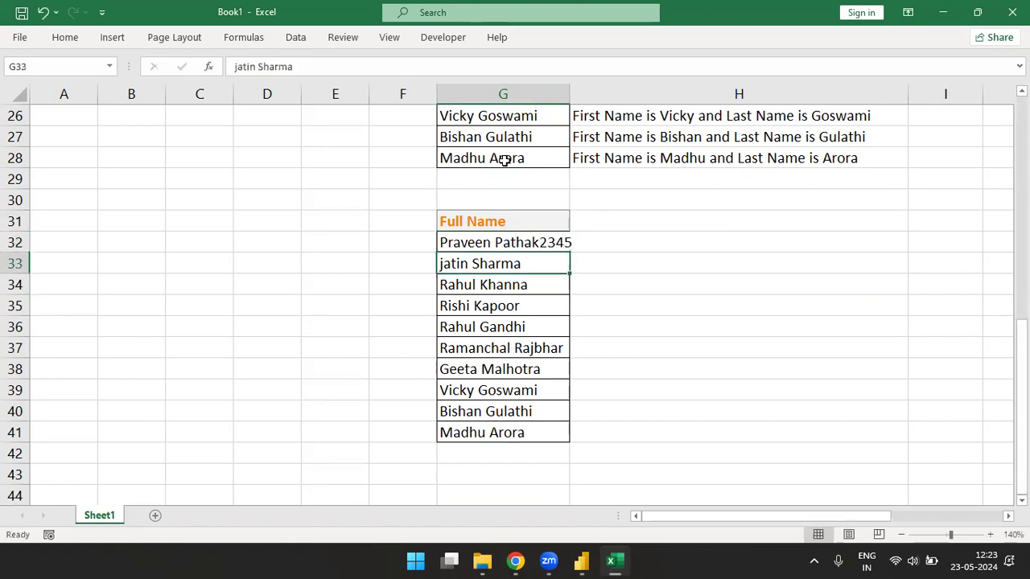
key(F2)
text(43564)
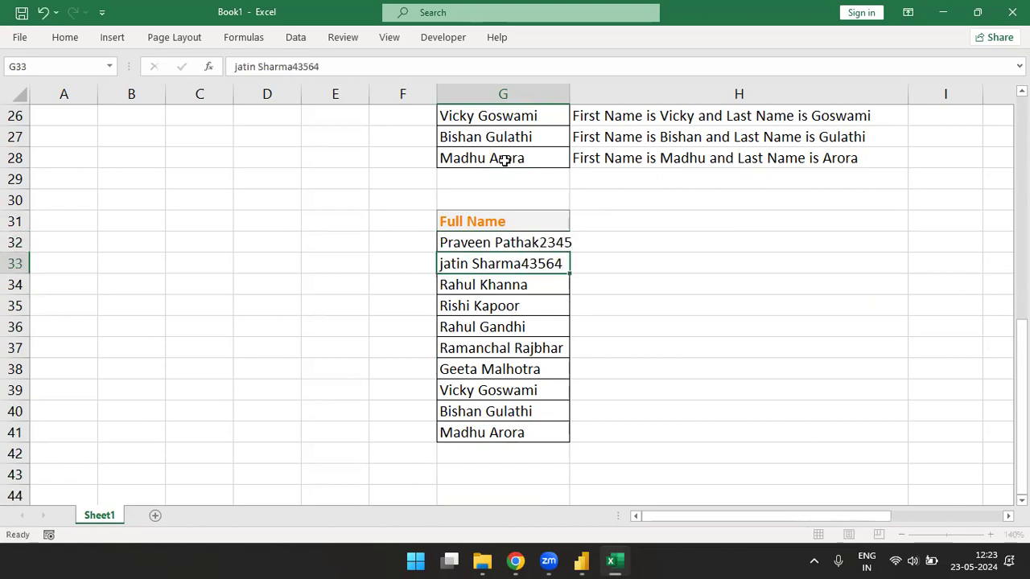
key(Return)
key(F2)
text(3465342)
key(Return)
key(Return)
key(F2)
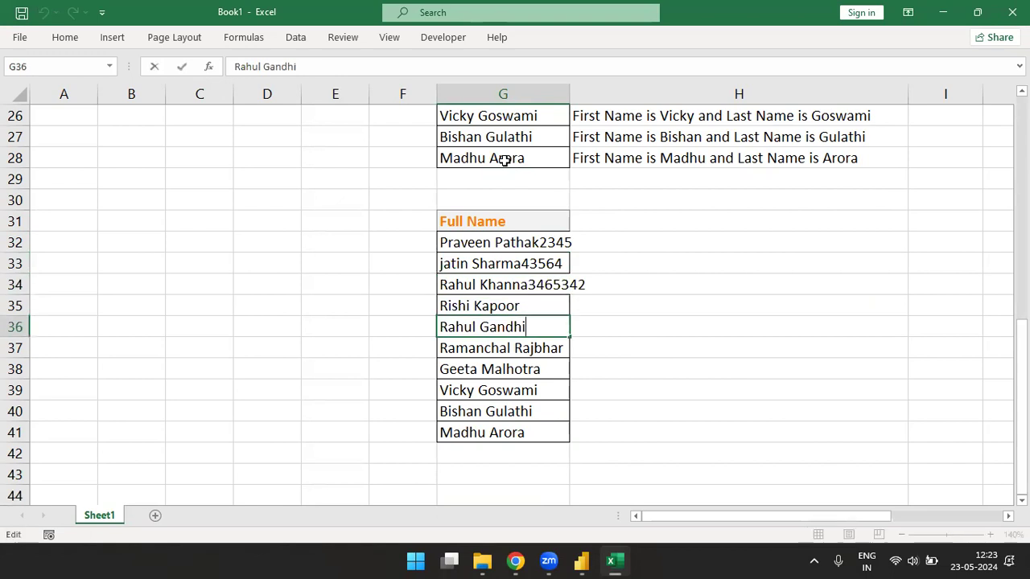
text(2345)
key(Return)
key(Up)
key(Up)
key(F2)
text(ewry)
key(BackSpace)
key(BackSpace)
key(BackSpace)
key(BackSpace)
text(43565)
key(Return)
- Append digits to the remaining names: 56, 234534, e3453, 3456 and 345656
key(Down)
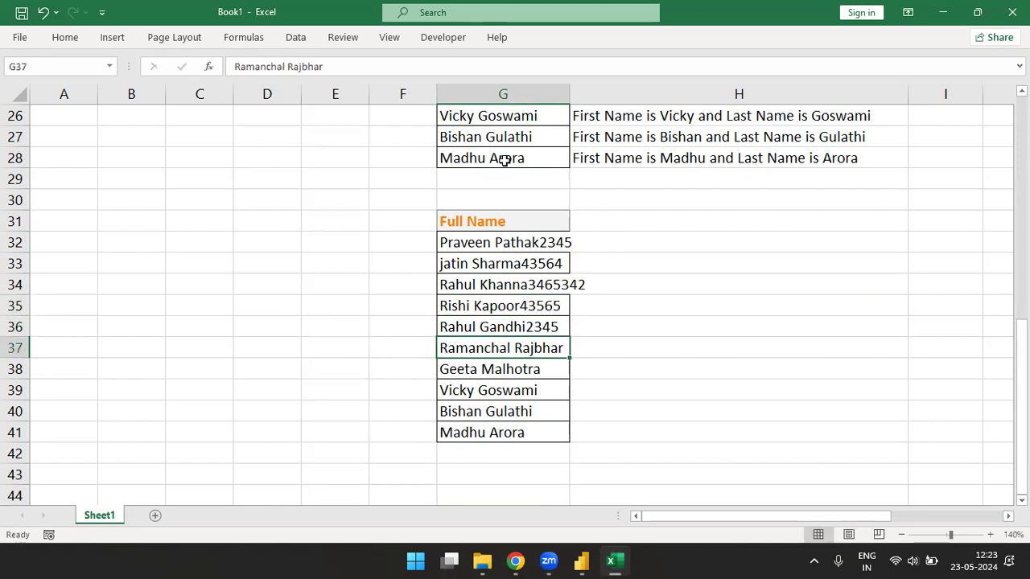
key(F2)
text(56)
key(Return)
key(F2)
text(234534)
key(Return)
key(F2)
text(e3453)
key(Return)
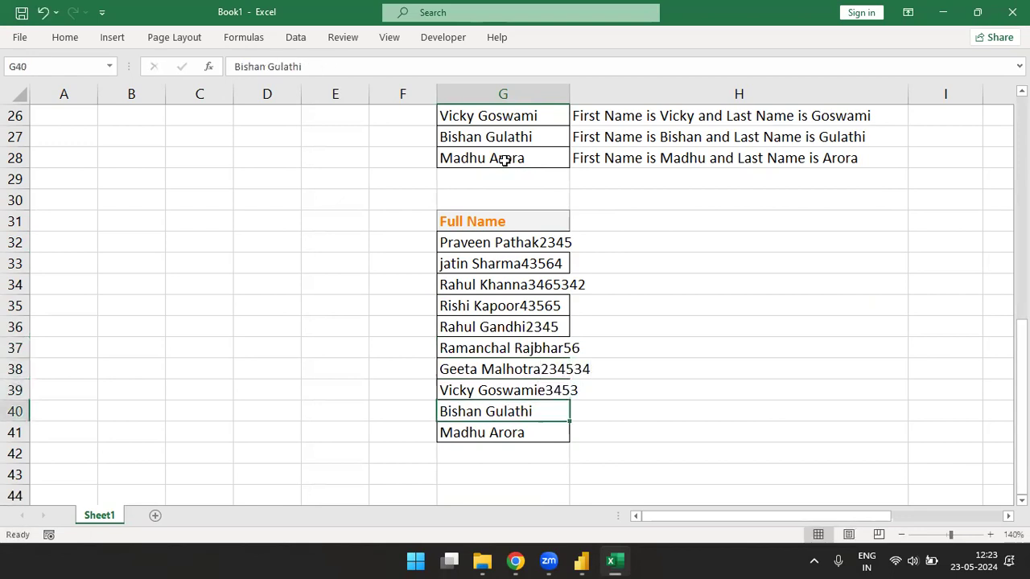
key(F2)
text(3456)
key(Return)
key(F2)
text(ewttee)
key(BackSpace)
key(BackSpace)
key(BackSpace)
key(BackSpace)
key(BackSpace)
key(BackSpace)
text(345656)
key(Return)
- Autofit column G to fit the longer number-suffixed names
key(Up)
key(ctrl+Up)
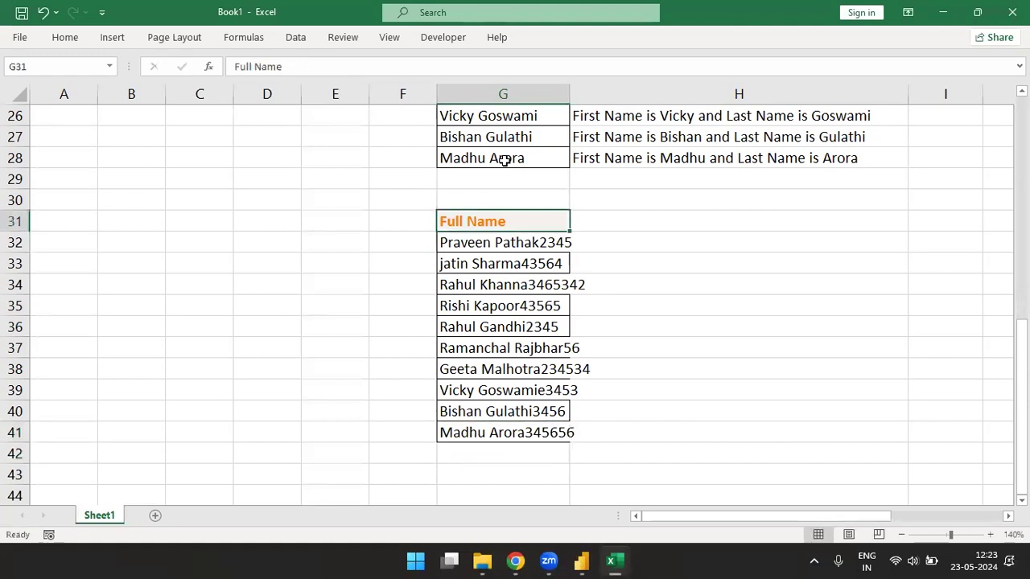
key(Down)
key(ctrl+shift+Down)
key(alt)
key(h)
key(o)
key(i)
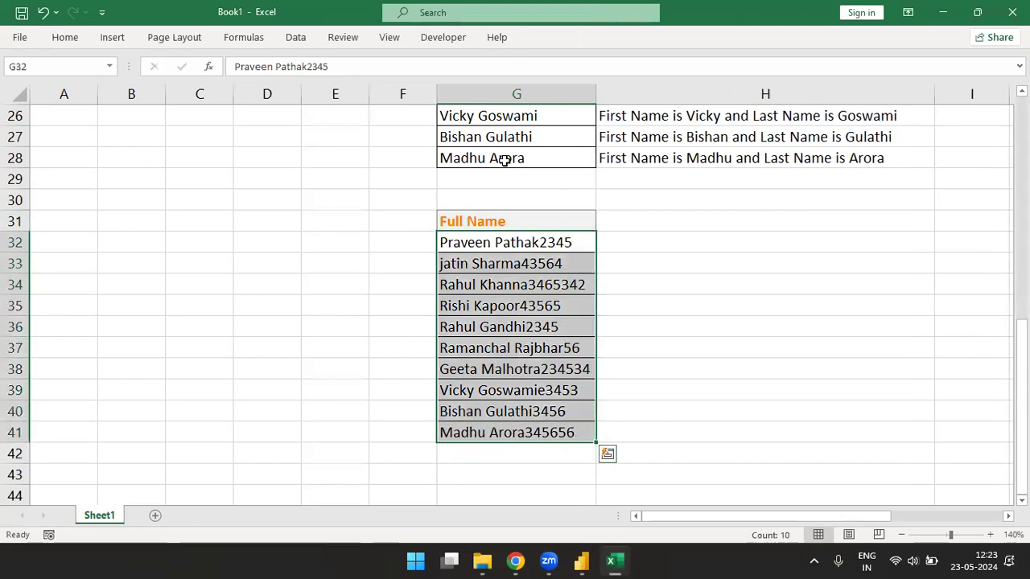
key(Right)
key(Up)
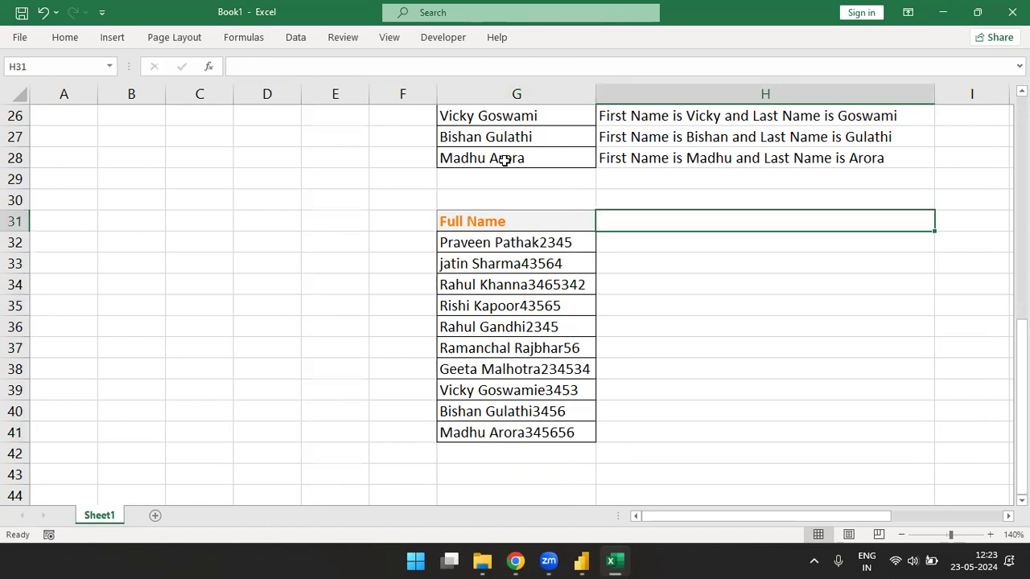
- Add Name and Number headers in H31:I31 with the Calculation cell style
text(Name)
key(Tab)
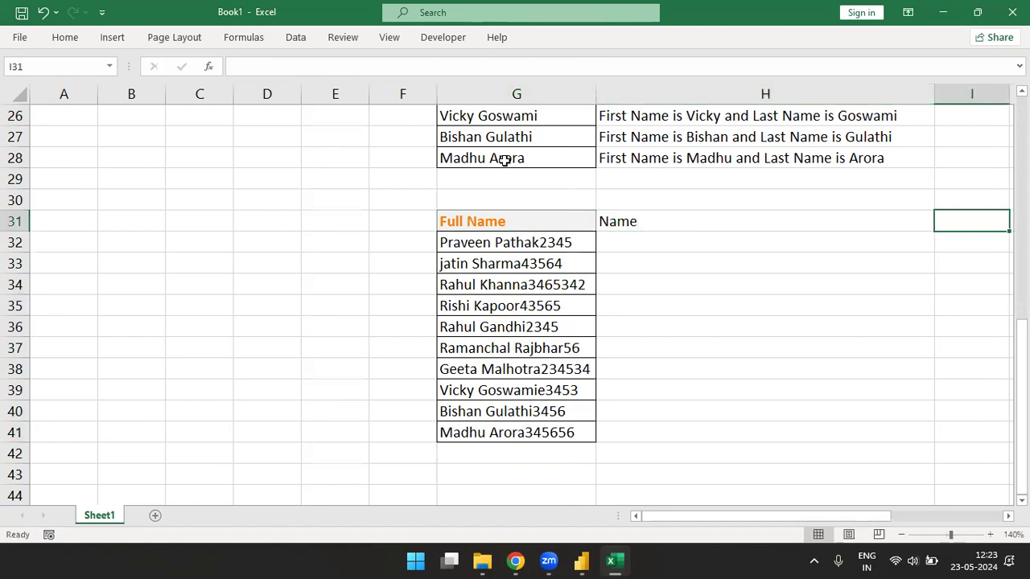
text(Numb)
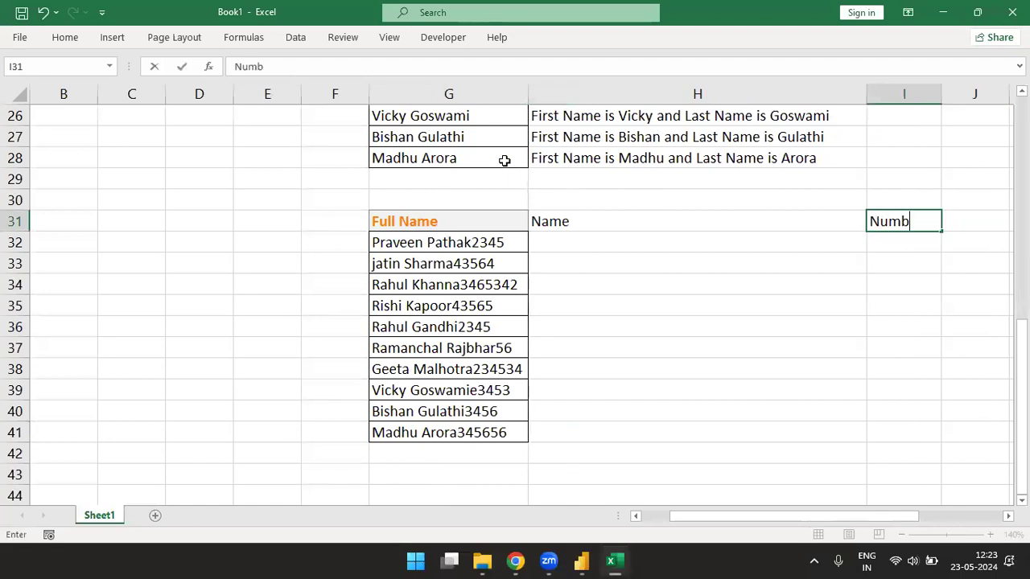
text(er)
key(Return)
key(Up)
key(Left)
key(Left)
key(shift+Right)
key(shift+Right)
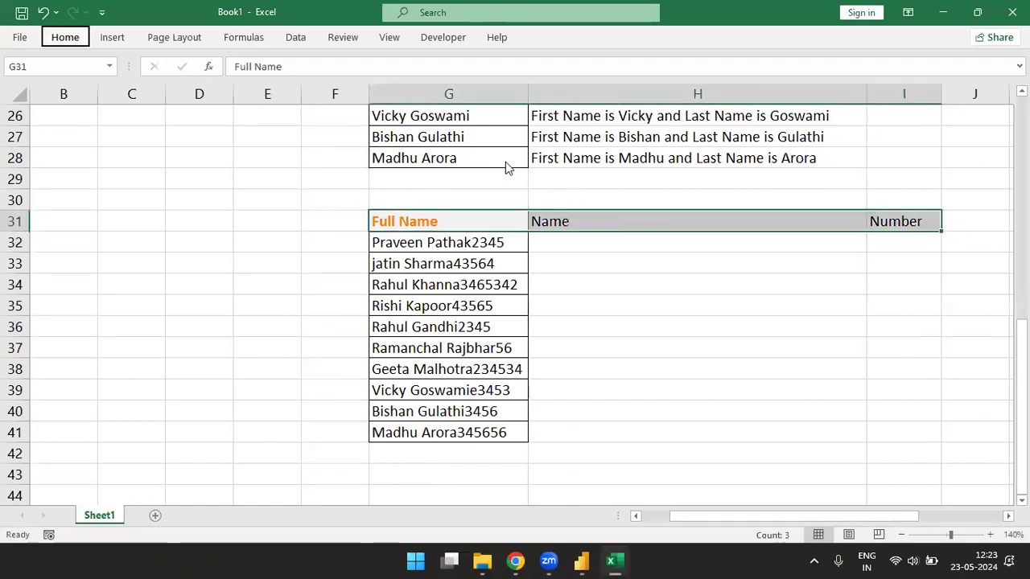
key(h)
key(j)
key(Return)
- Flash Fill the Name column from the first row's name typed as an example
key(Down)
key(Right)
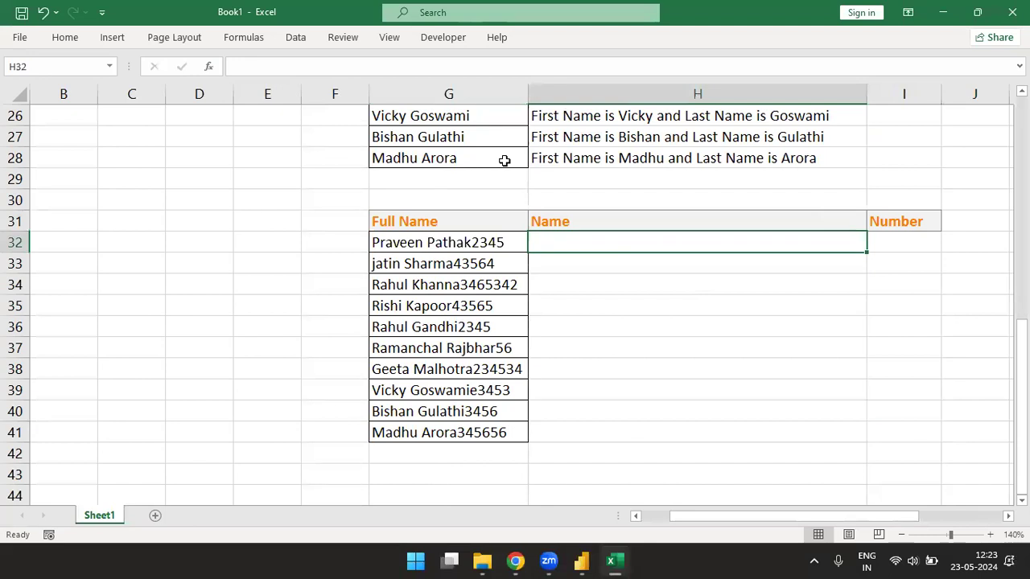
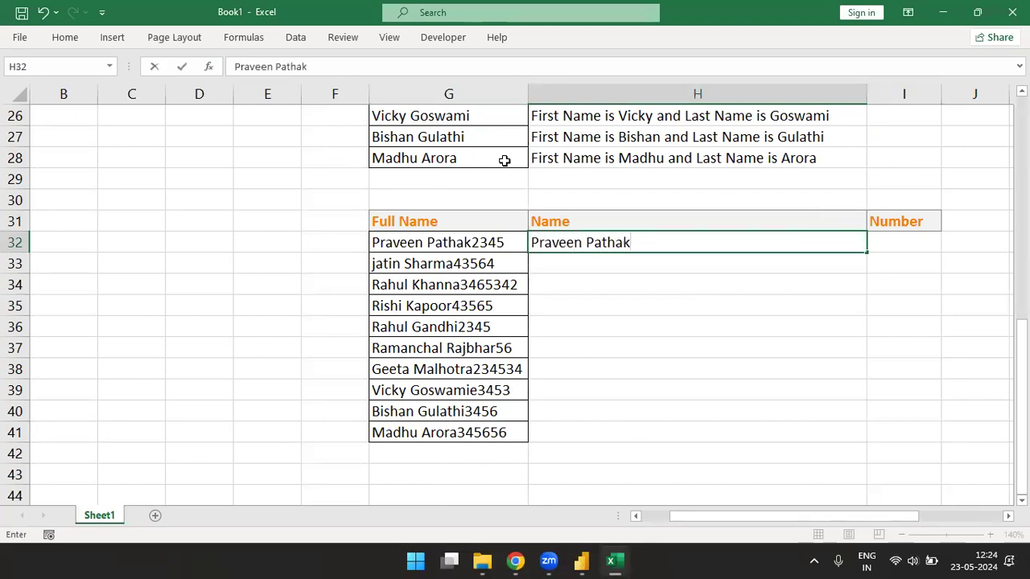
key(Return)
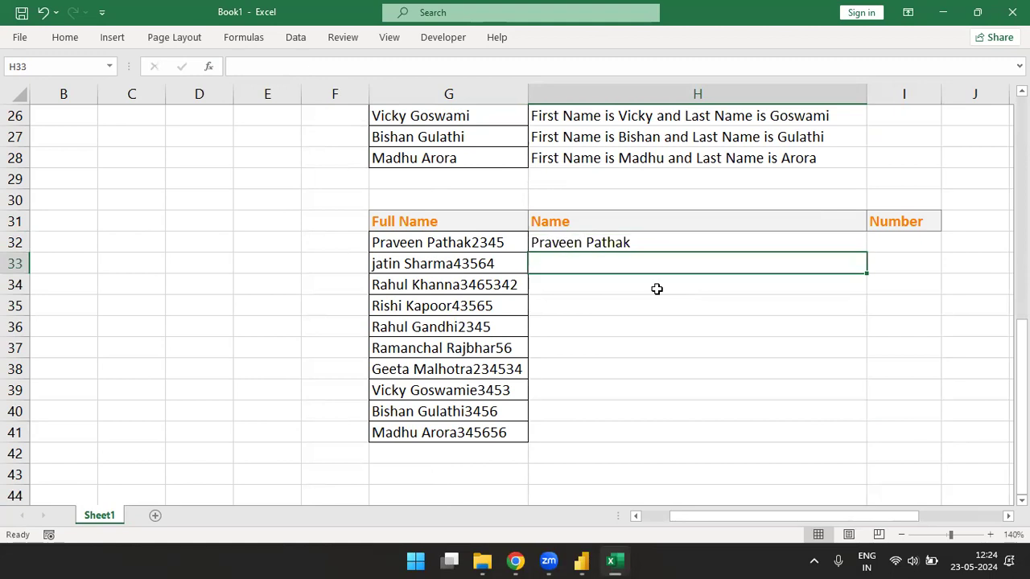
key(ctrl+e)
key(Down)
key(Down)
key(Down)
key(Down)
key(Down)
key(Down)
key(Down)
key(Down)
key(Down)
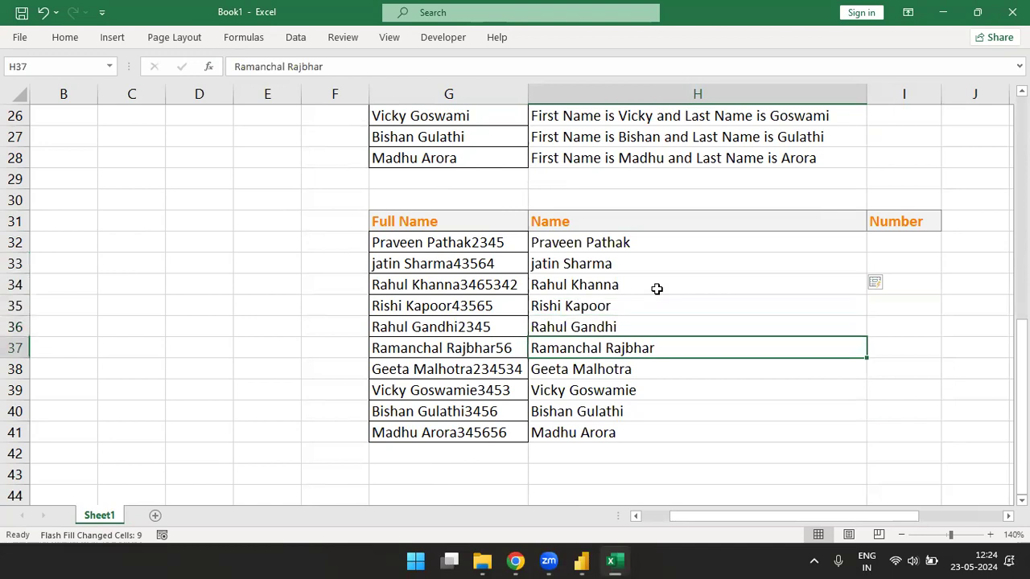
key(Up)
key(Up)
key(Up)
key(Up)
key(Up)
key(Up)
key(Up)
key(Up)
key(Up)
key(Up)
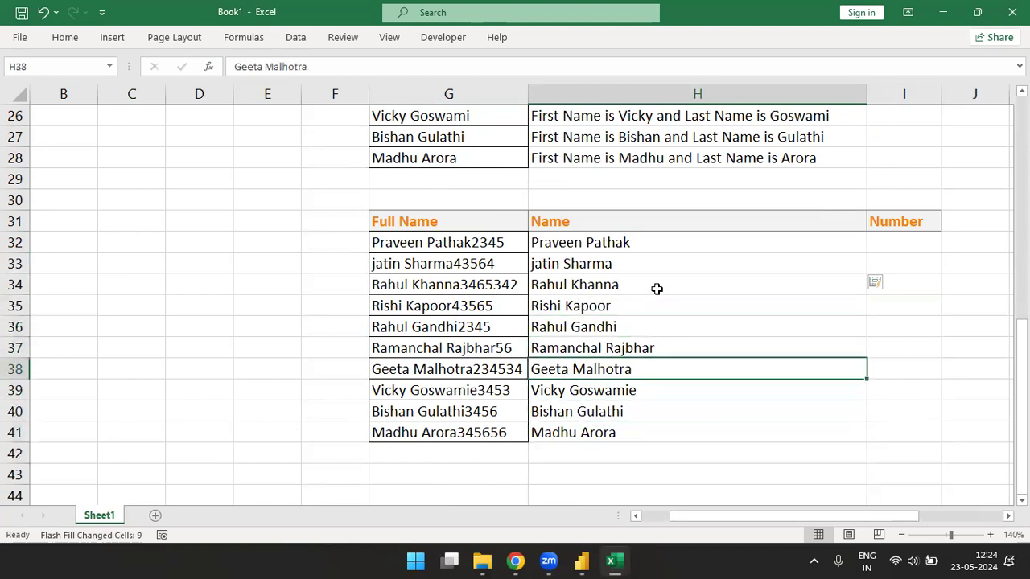
- Flash Fill the Number column from the example 2345
key(Right)
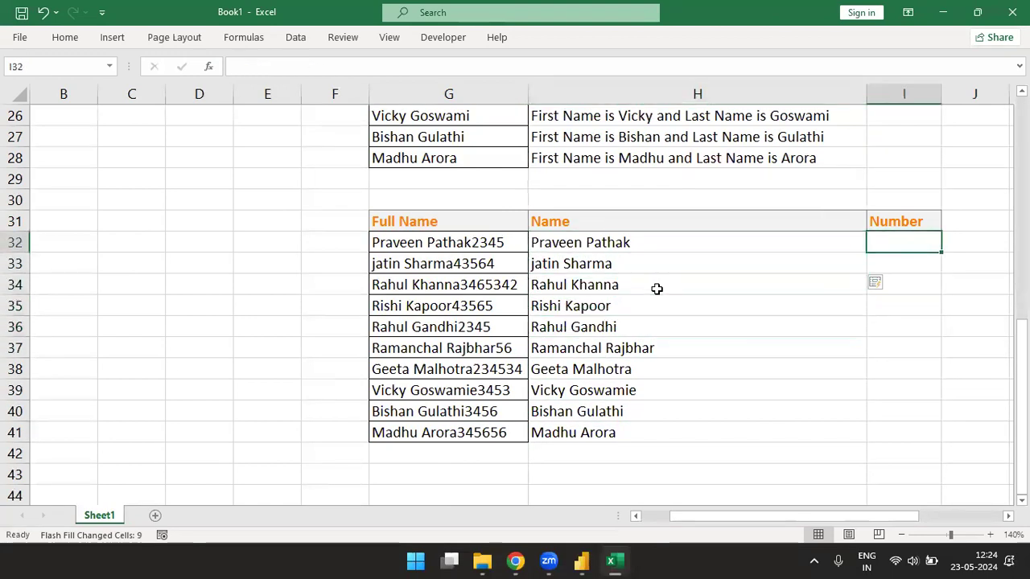
text(2345)
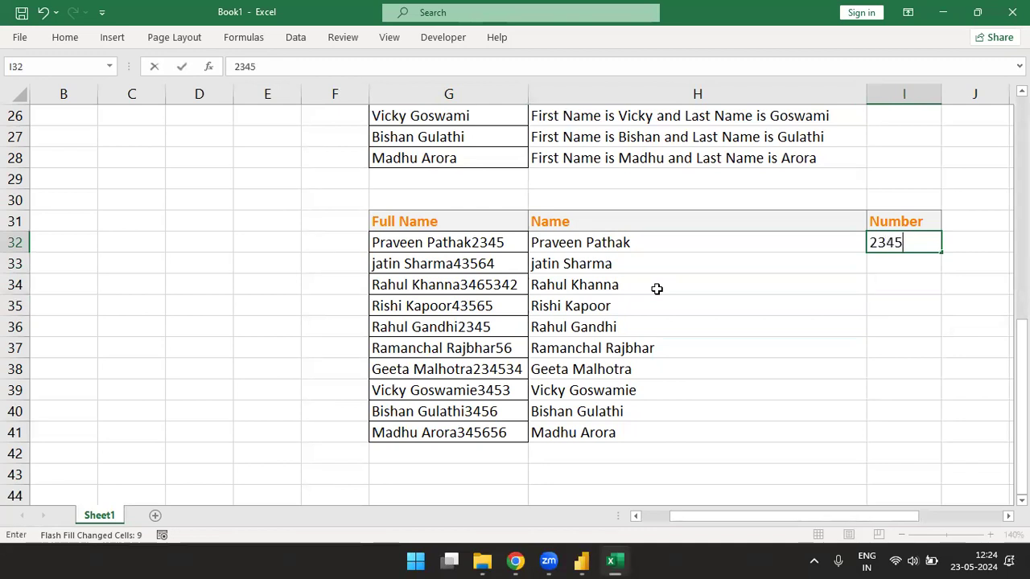
key(Return)
key(ctrl+e)
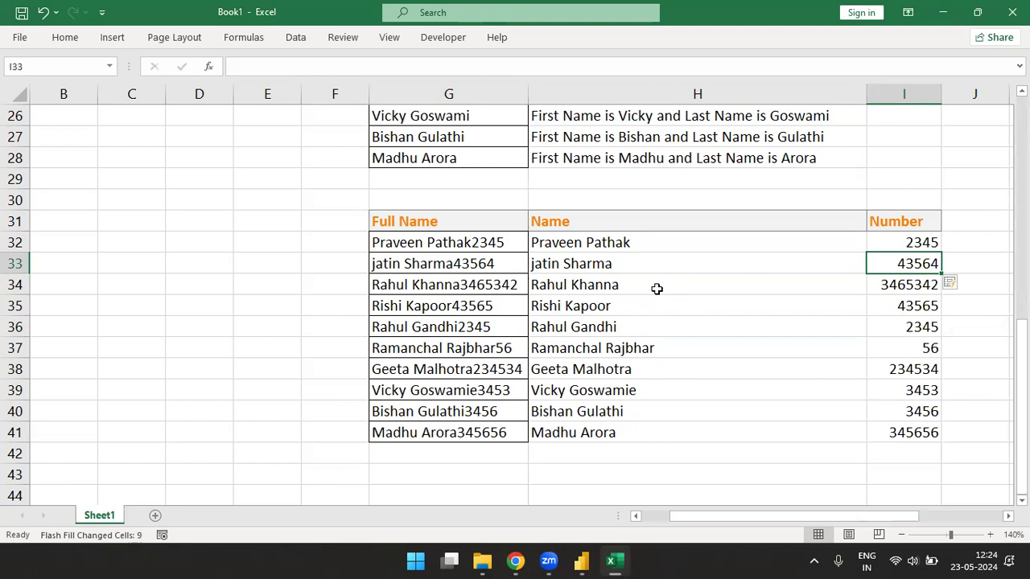
key(Left)
key(Left)
key(Left)
key(Up)
key(Up)
key(Right)
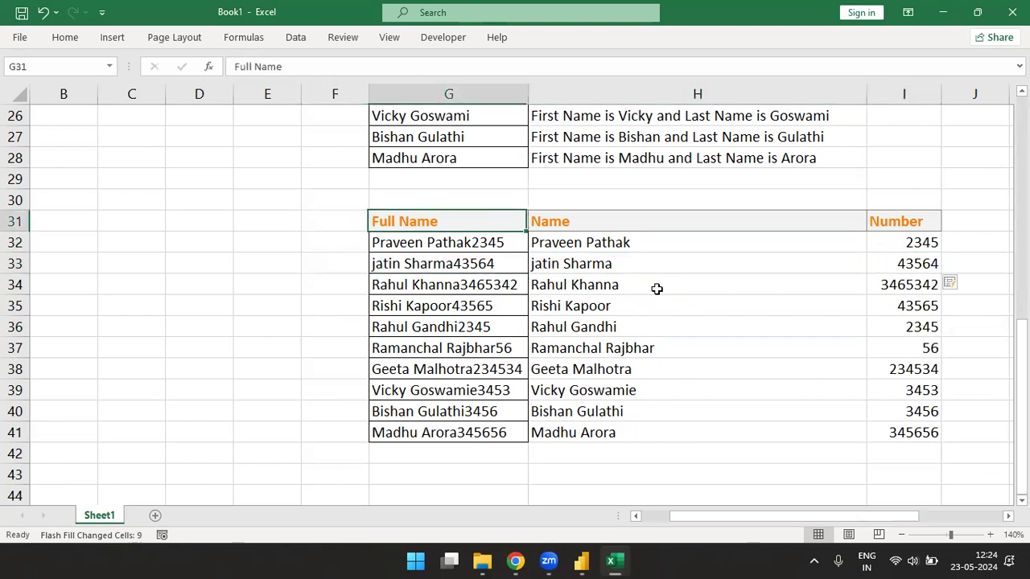
key(Up)
key(Up)
key(Up)
key(Up)
key(Up)
key(Up)
key(Up)
key(Up)
key(Up)
key(Up)
key(Up)
key(Up)
key(Up)
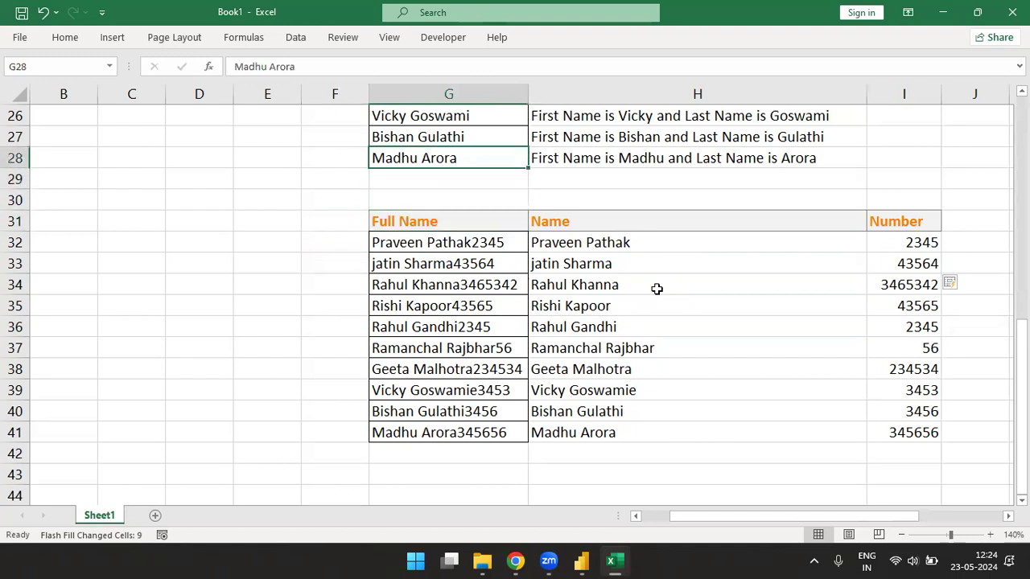
- Copy the ten original Full Name entries and paste them into Power Query's Enter Data table
key(ctrl+shift+Down)
key(ctrl+c)
key(alt+Tab)
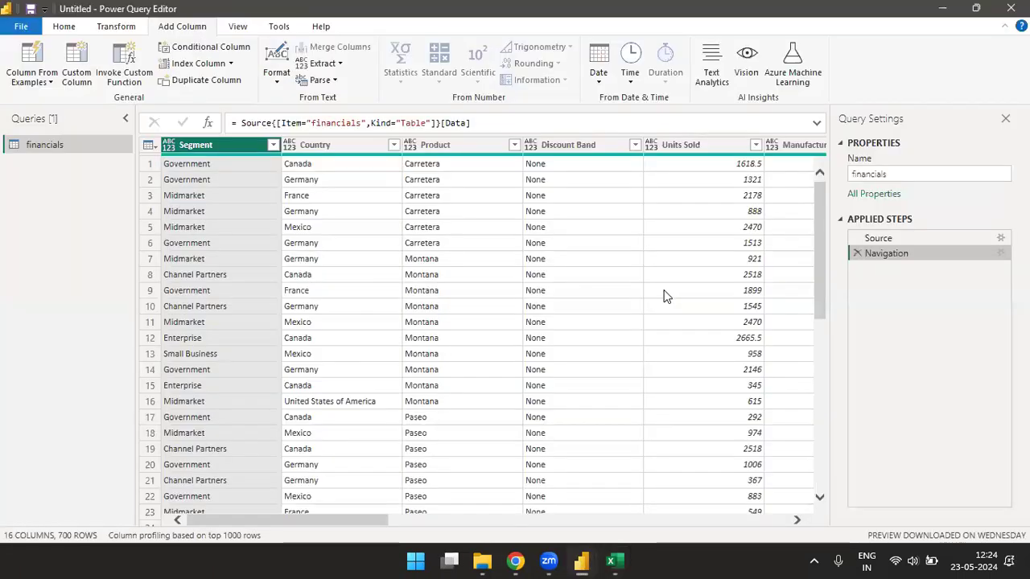
click(67, 27)
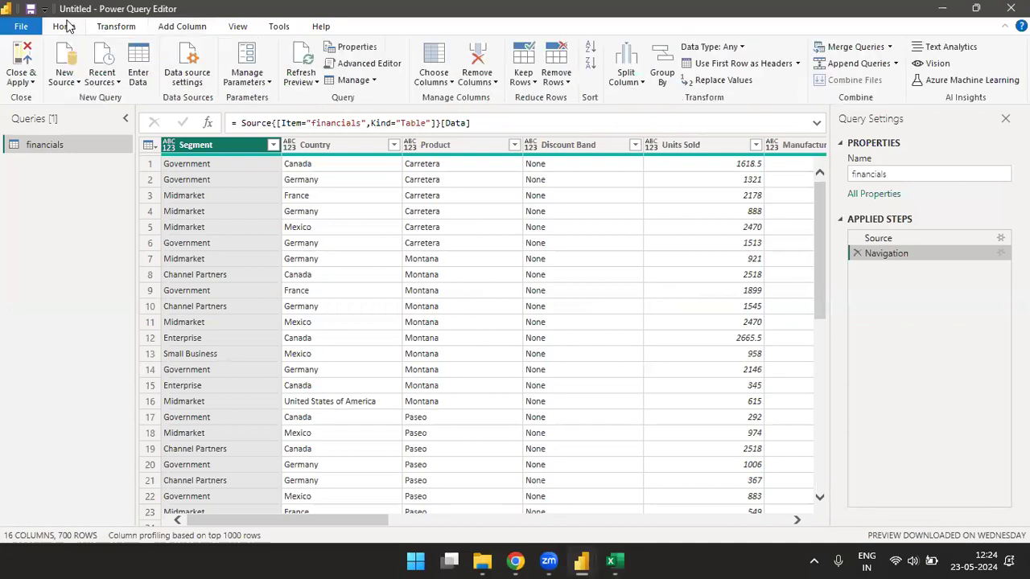
click(143, 75)
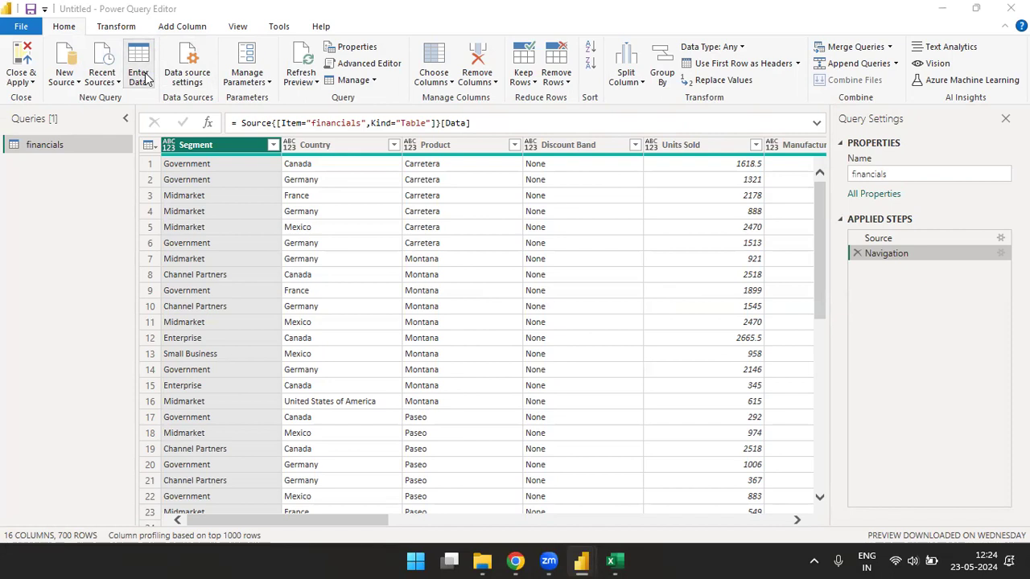
key(ctrl+v)
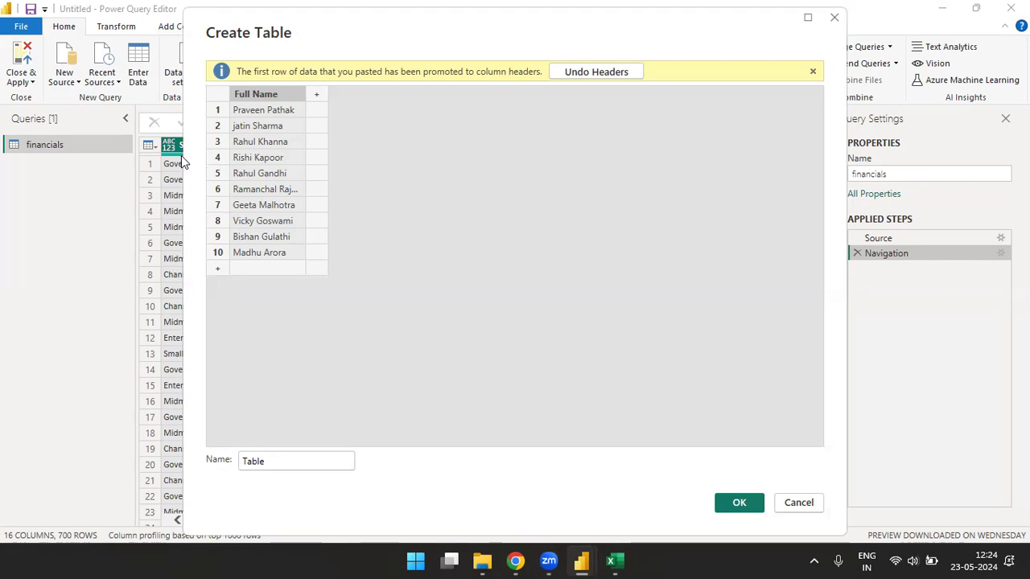
- Rename the new table from 'Table' to 'Name Table' and create the query
click(278, 464)
key(BackSpace)
key(BackSpace)
key(BackSpace)
key(BackSpace)
key(BackSpace)
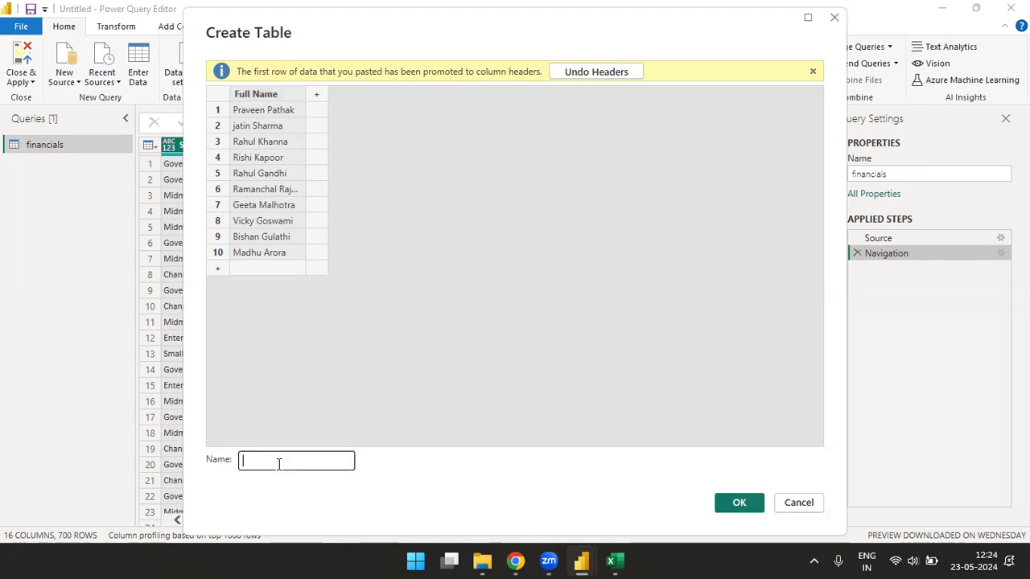
text(Name Table)
click(743, 506)
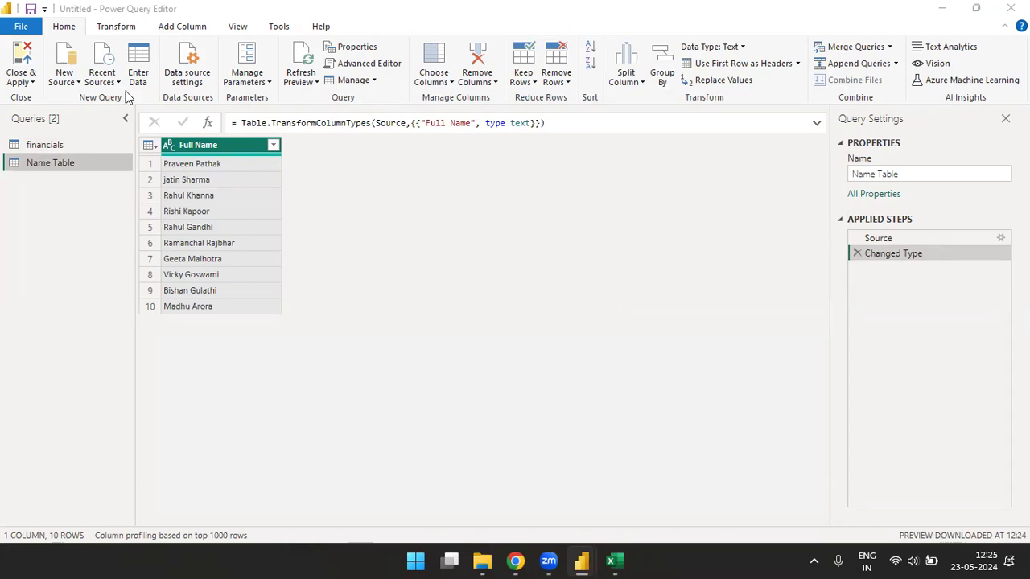
click(183, 28)
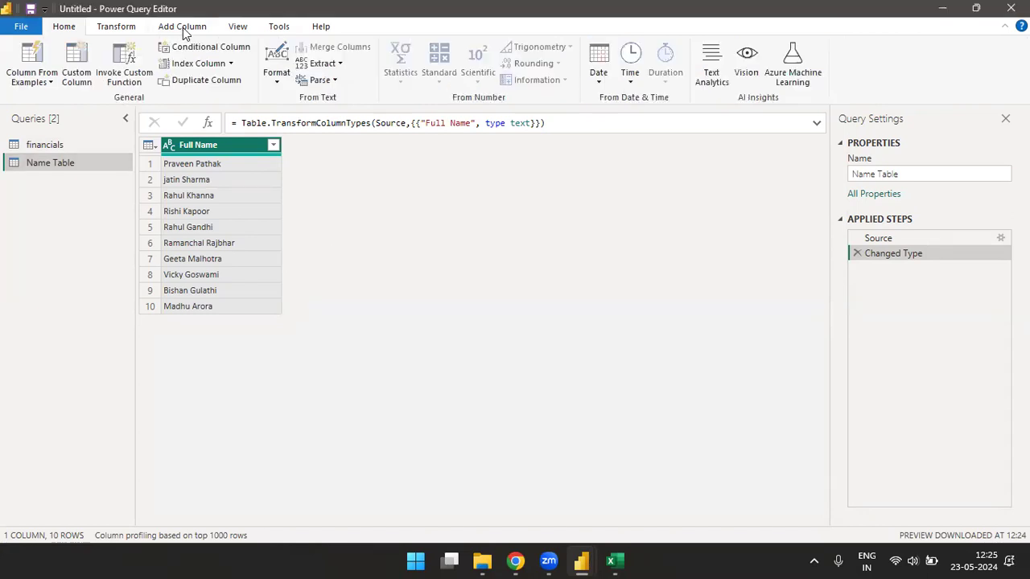
- Start a Column From Examples (From All Columns) with row 1's first/last name sentence
click(35, 82)
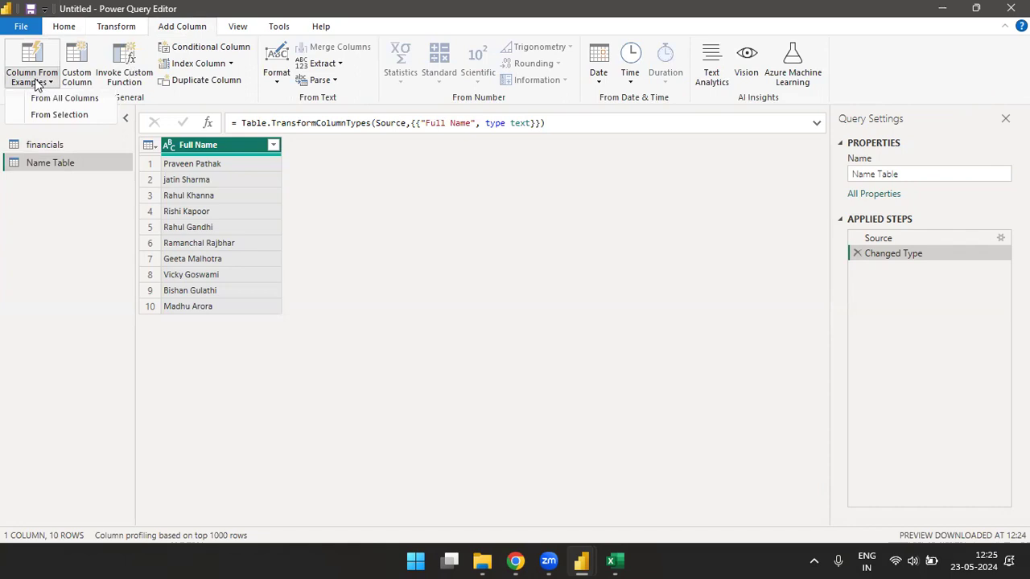
click(85, 98)
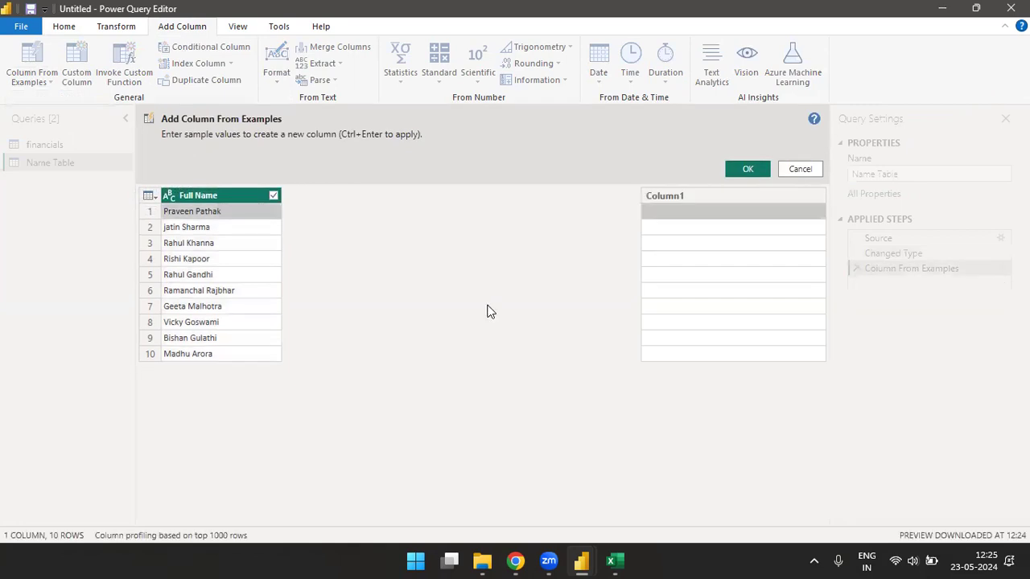
click(700, 218)
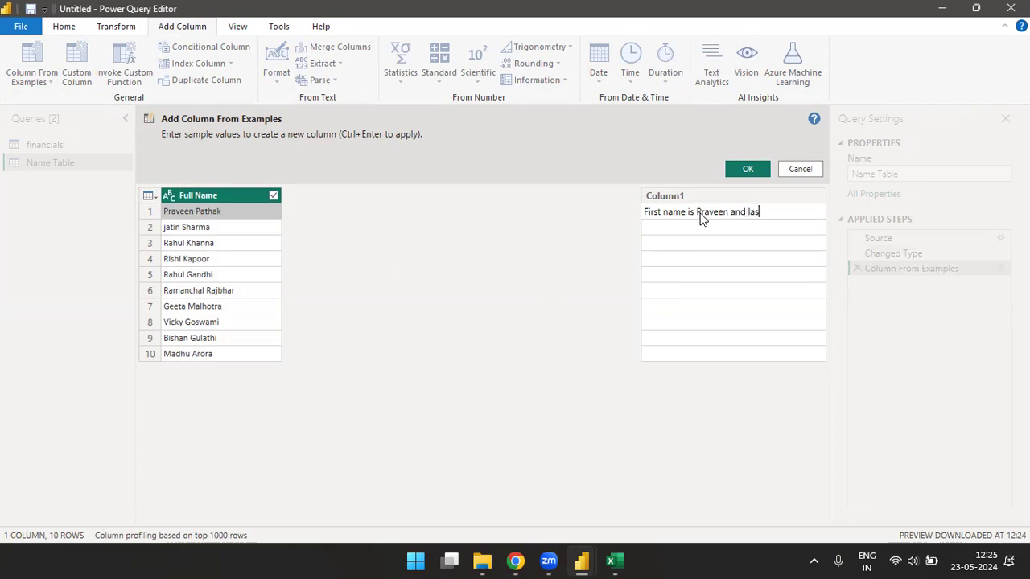
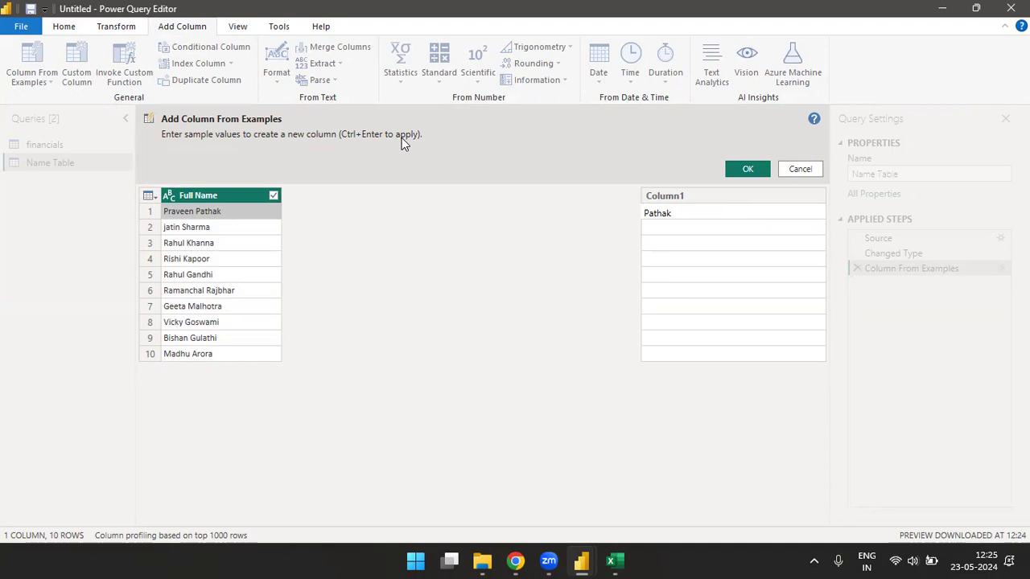
key(Return)
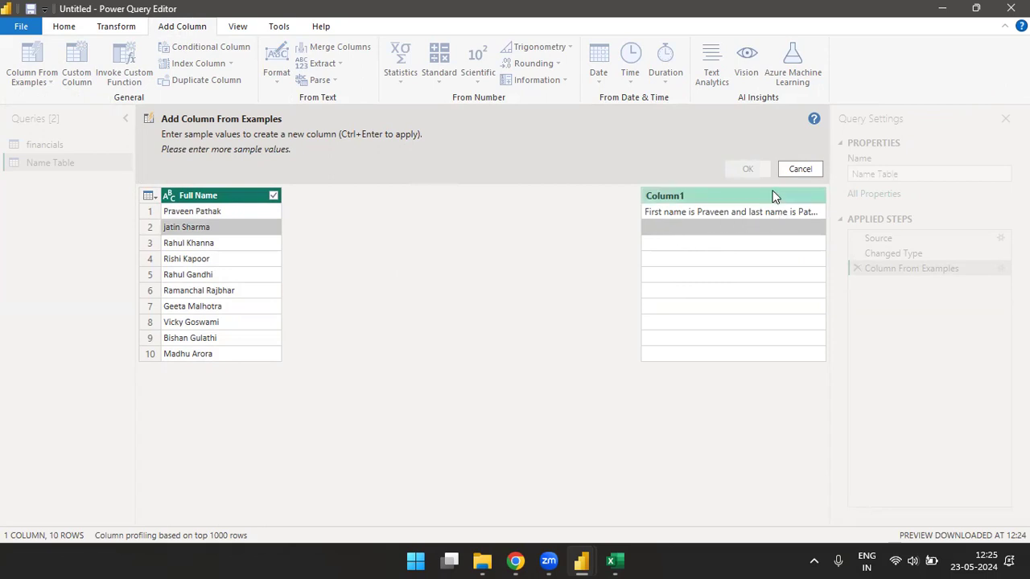
- Retype row 1's example sentence and add a second example for row 2
click(700, 214)
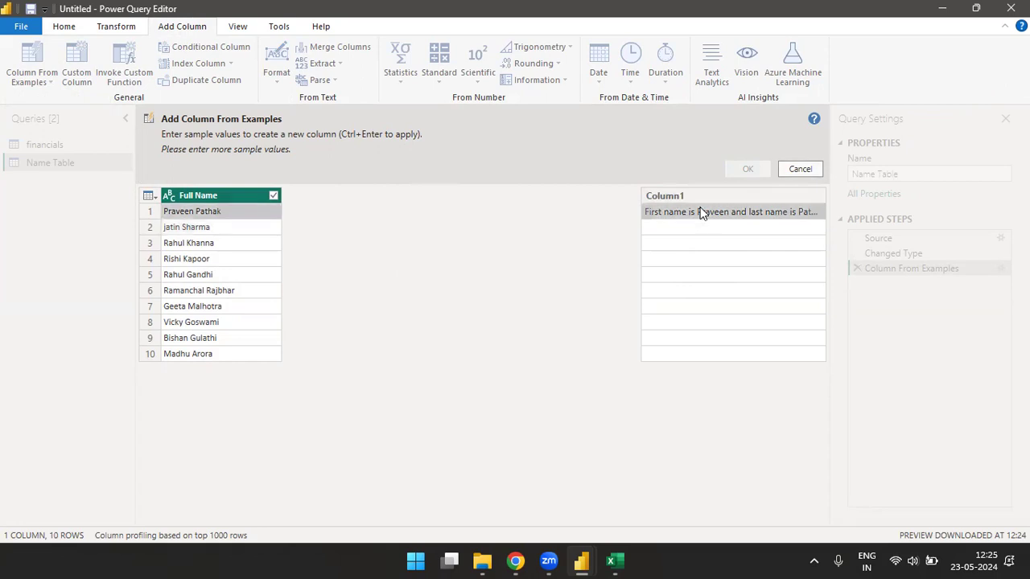
text(First )
text(Name is )
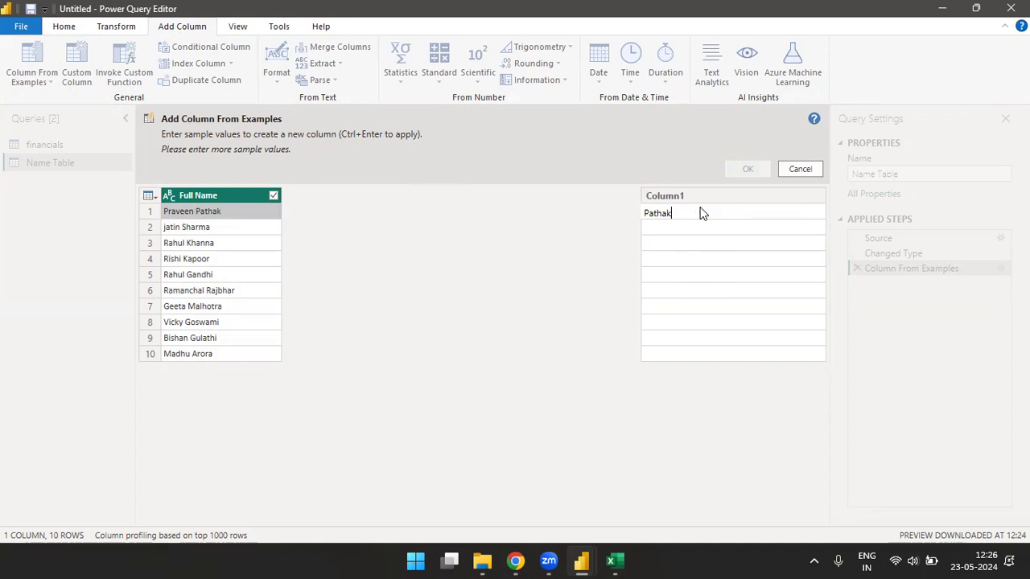
key(Return)
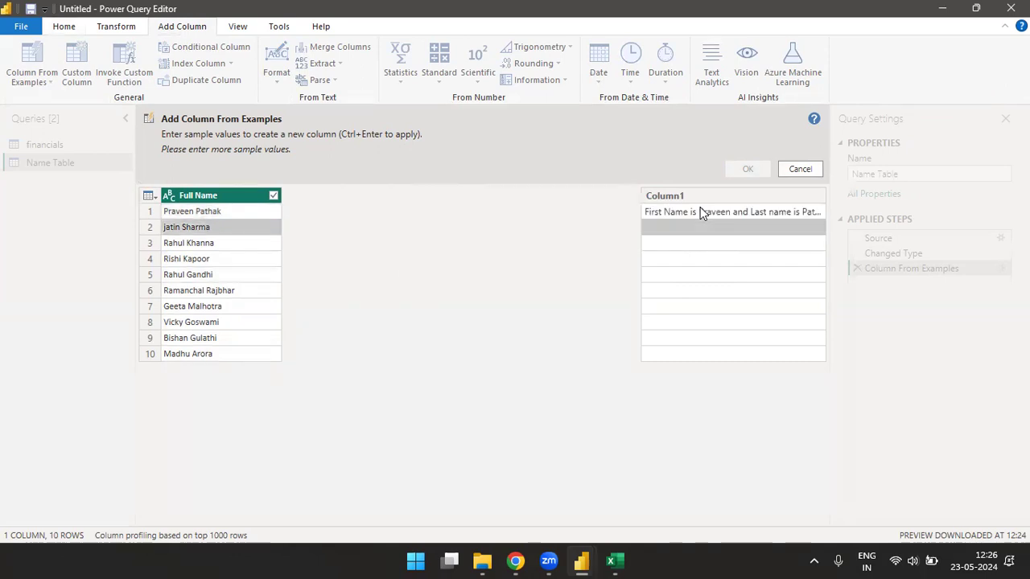
click(700, 212)
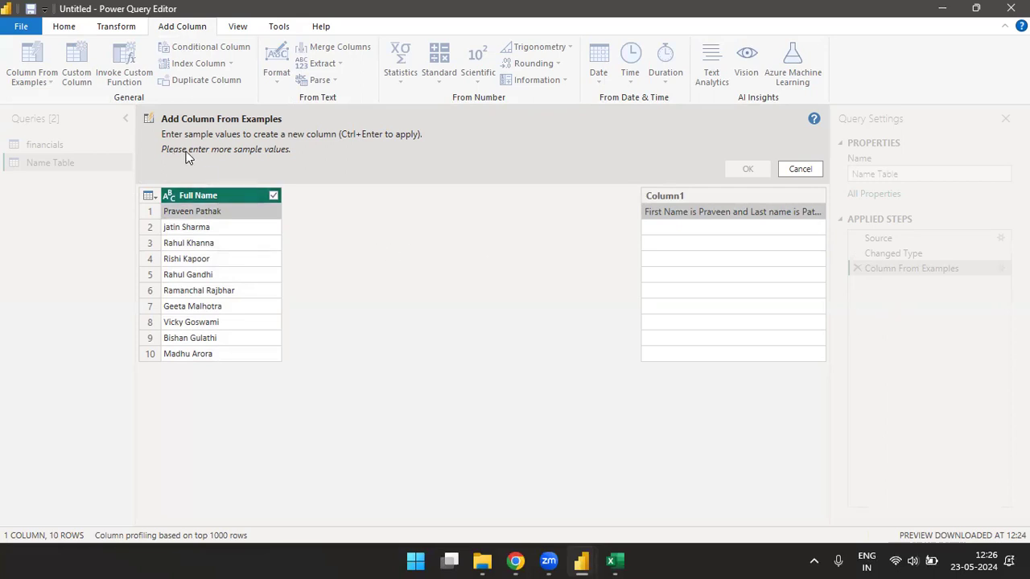
click(699, 230)
text(Firs)
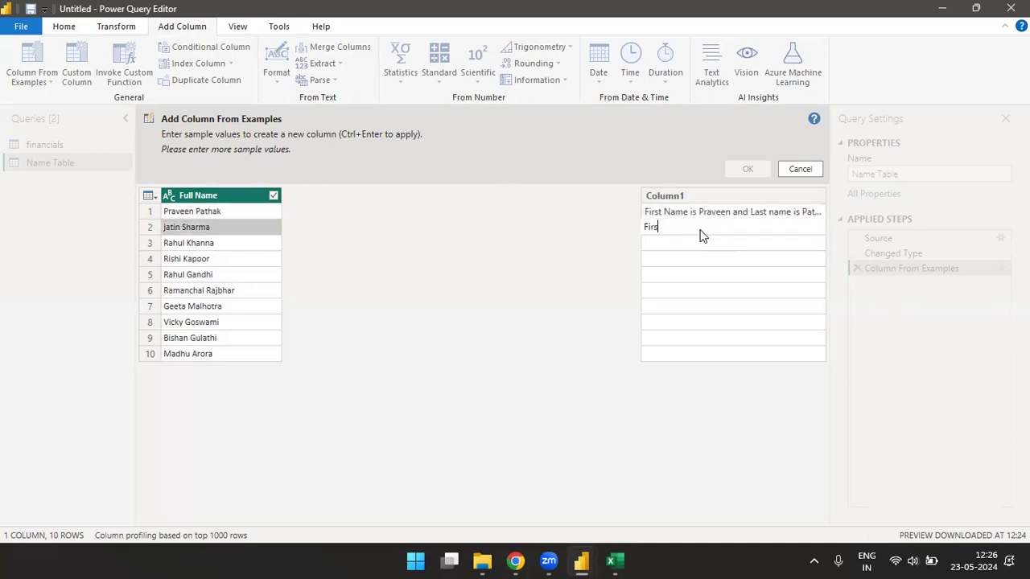
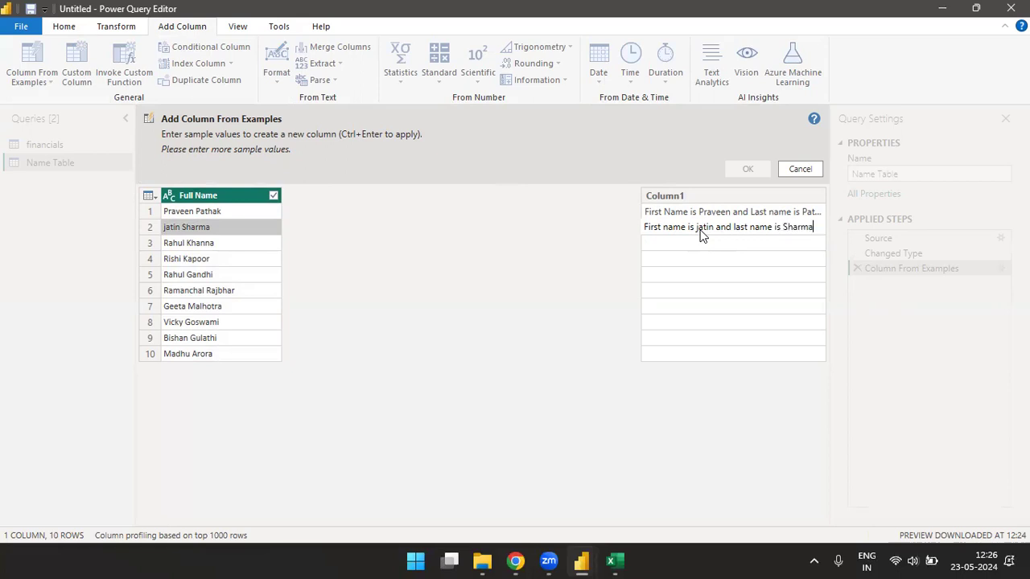
key(Return)
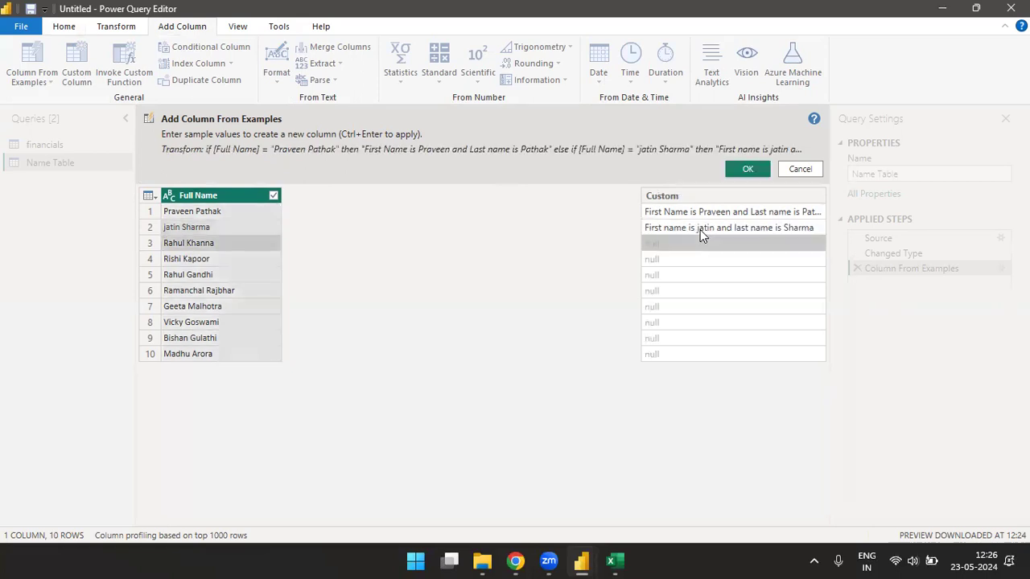
- Review the mostly null predictions and cancel the example column
key(Down)
key(Down)
key(Down)
key(Down)
key(Down)
key(Down)
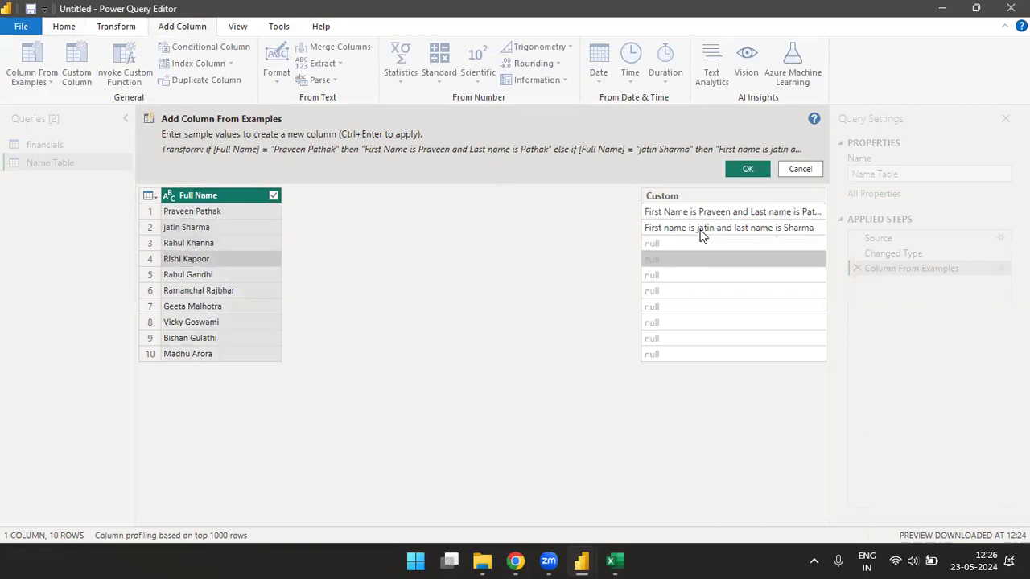
key(Up)
key(Up)
key(Up)
key(Up)
key(Up)
key(Up)
key(Up)
key(Up)
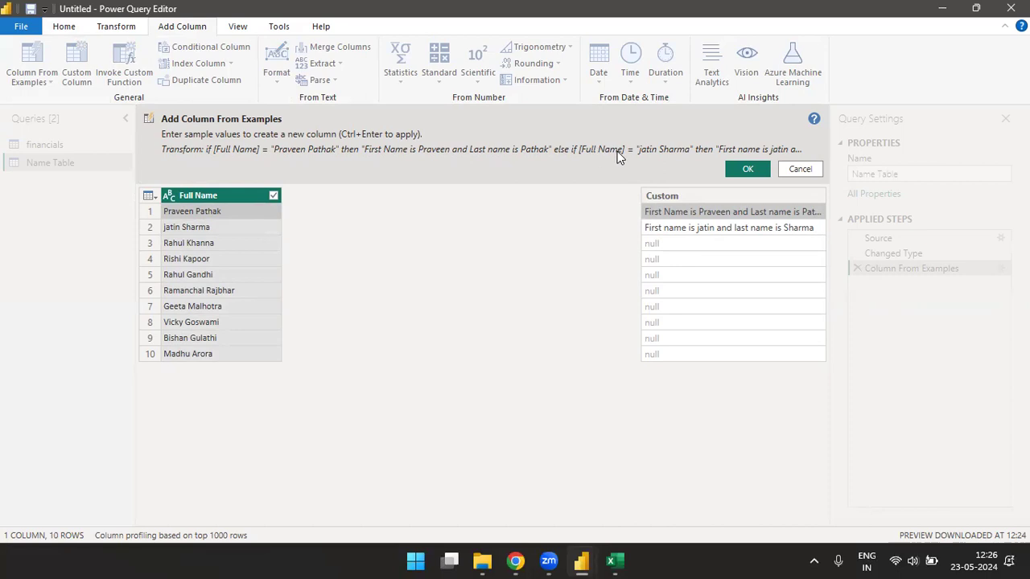
click(800, 168)
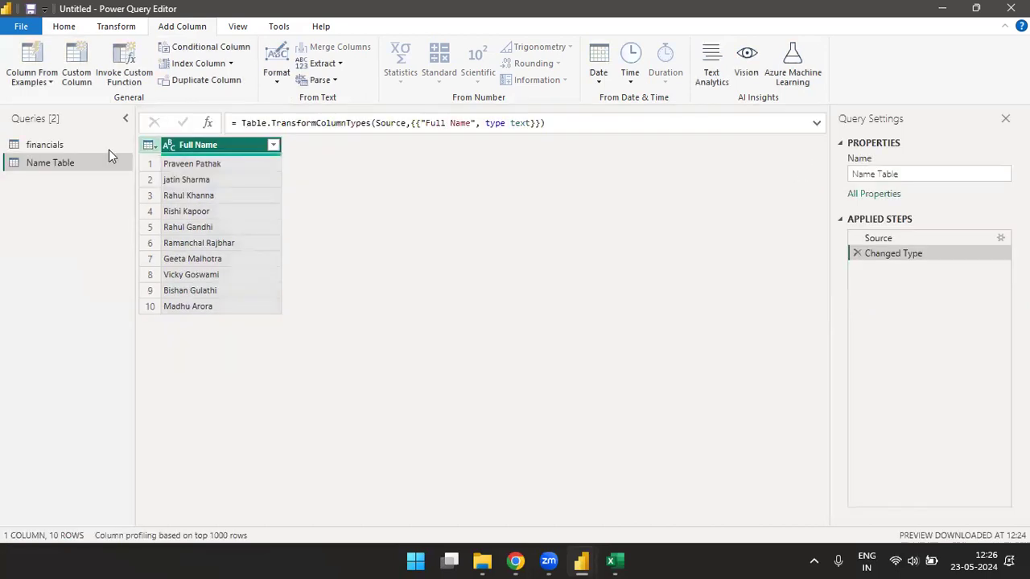
- Start a new column from examples using all columns of the financials query
click(45, 146)
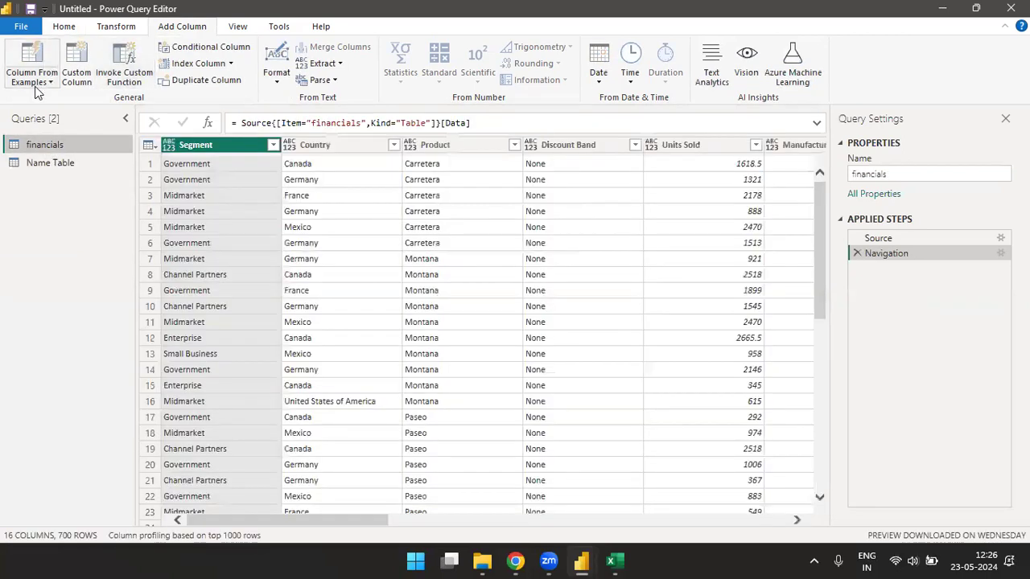
click(41, 80)
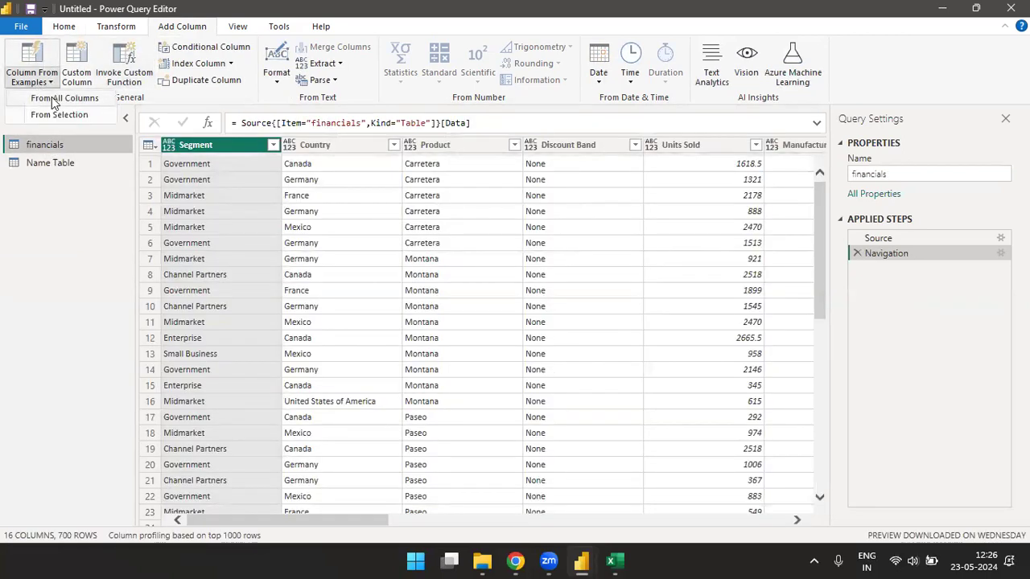
click(53, 100)
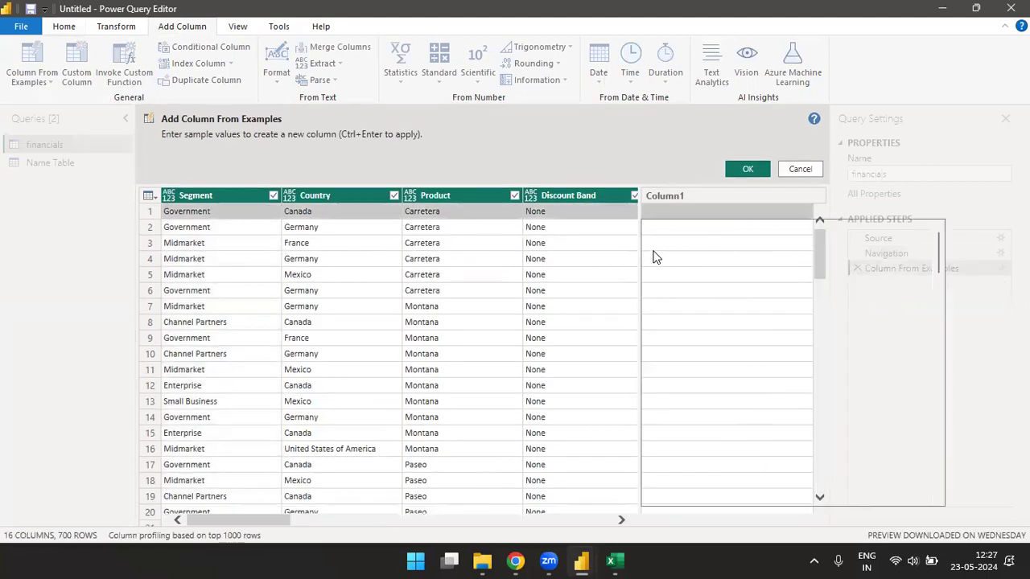
- Enter the example 'Segment is Government and Country is Canada' and accept the generated Merged column
text(Sgment)
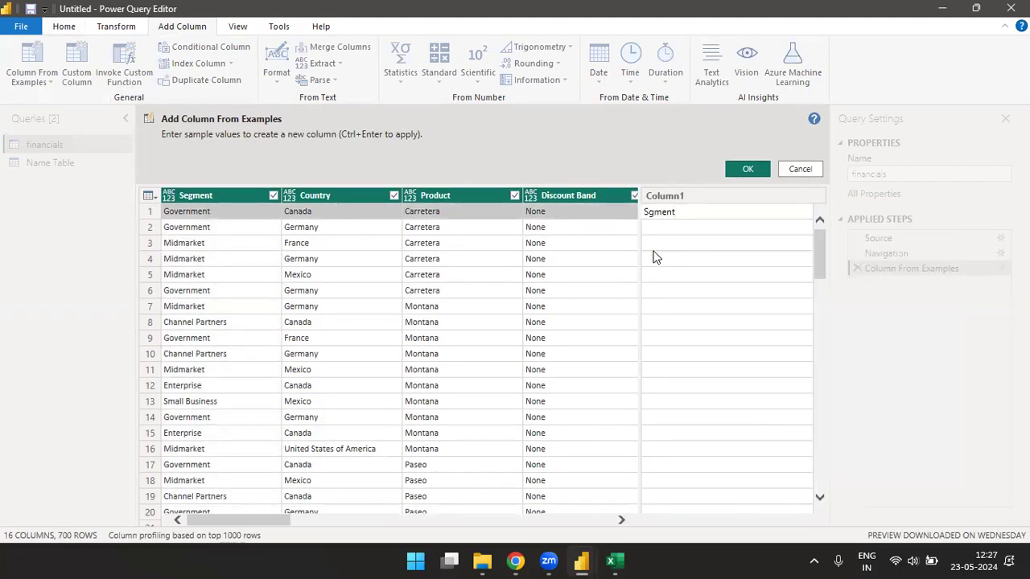
key(BackSpace)
key(BackSpace)
key(BackSpace)
key(BackSpace)
key(BackSpace)
key(BackSpace)
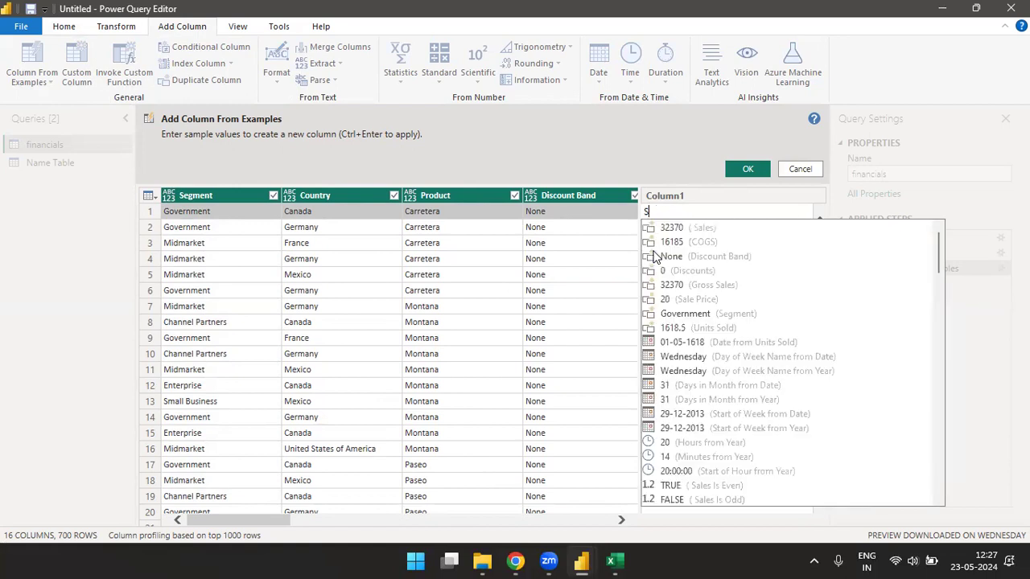
text(egment)
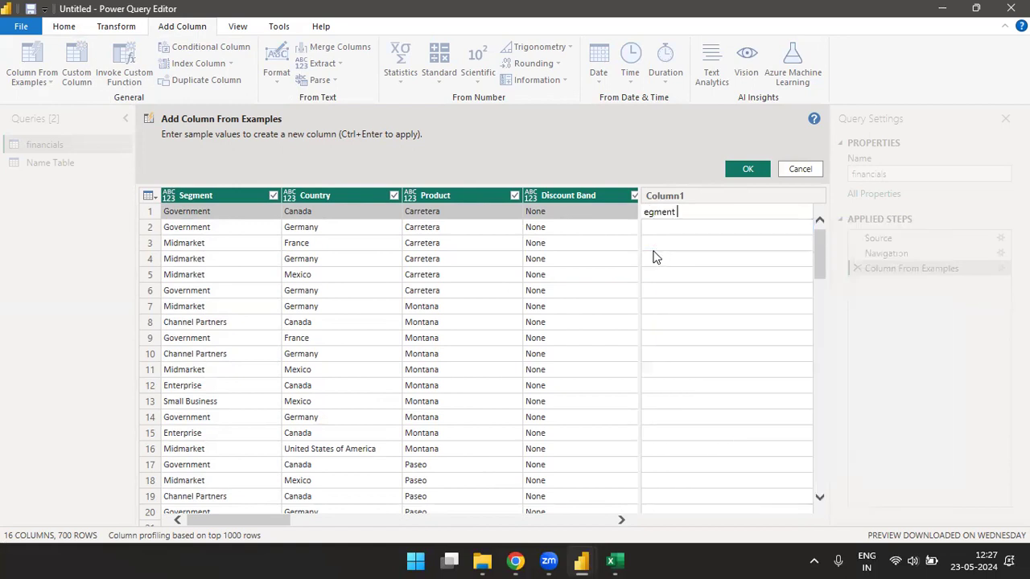
key(BackSpace)
key(BackSpace)
key(BackSpace)
key(BackSpace)
key(BackSpace)
key(BackSpace)
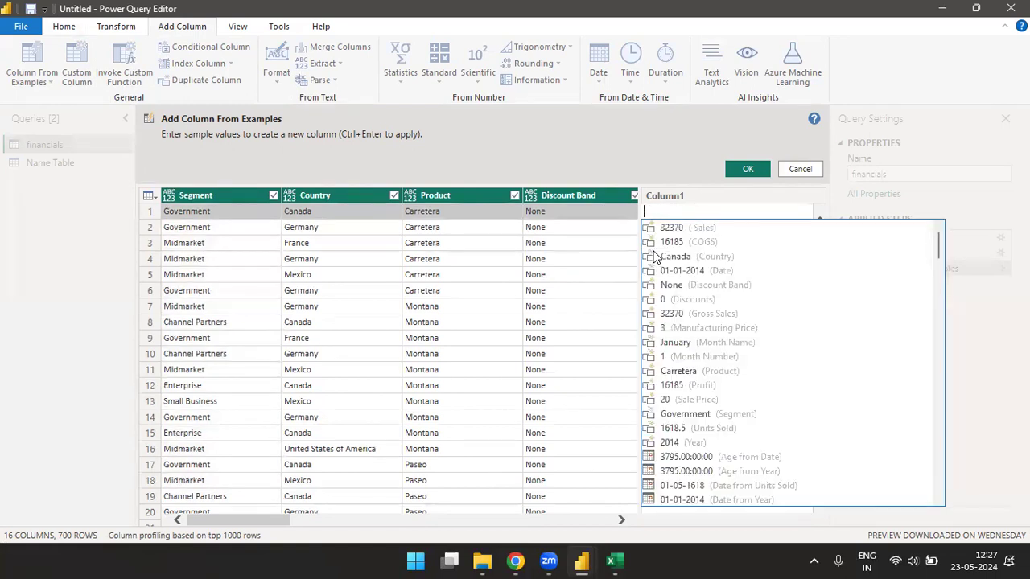
text(Seg)
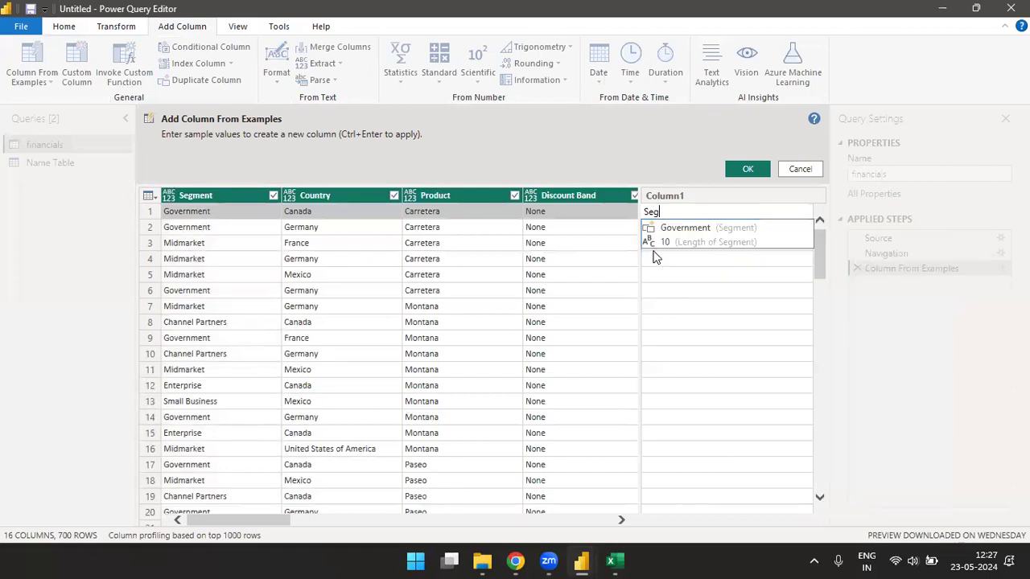
text(ment is )
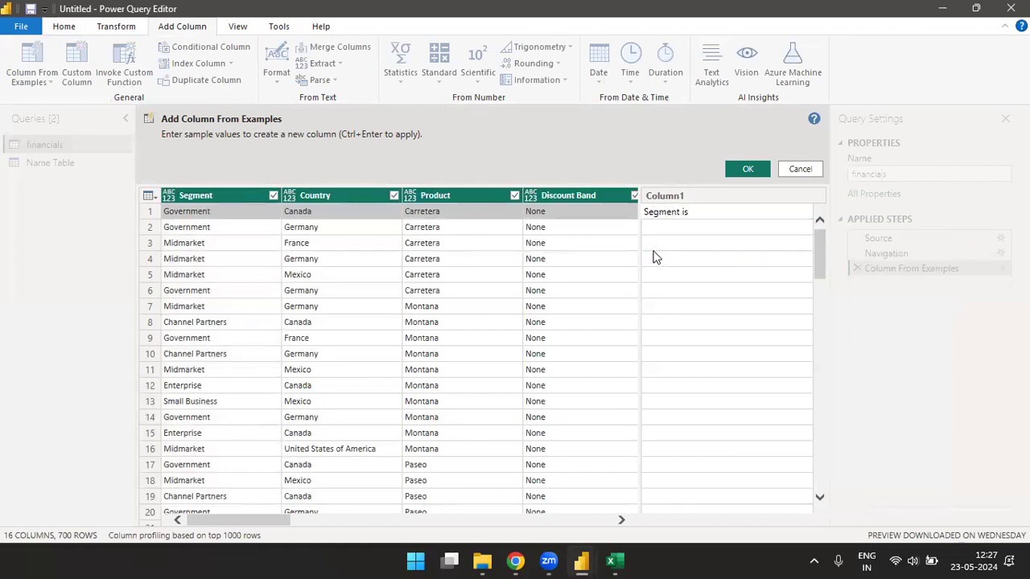
text(Governm)
text(entt)
text(and )
text(Country )
text(is)
key(ctrl+a)
text(Canada)
key(Return)
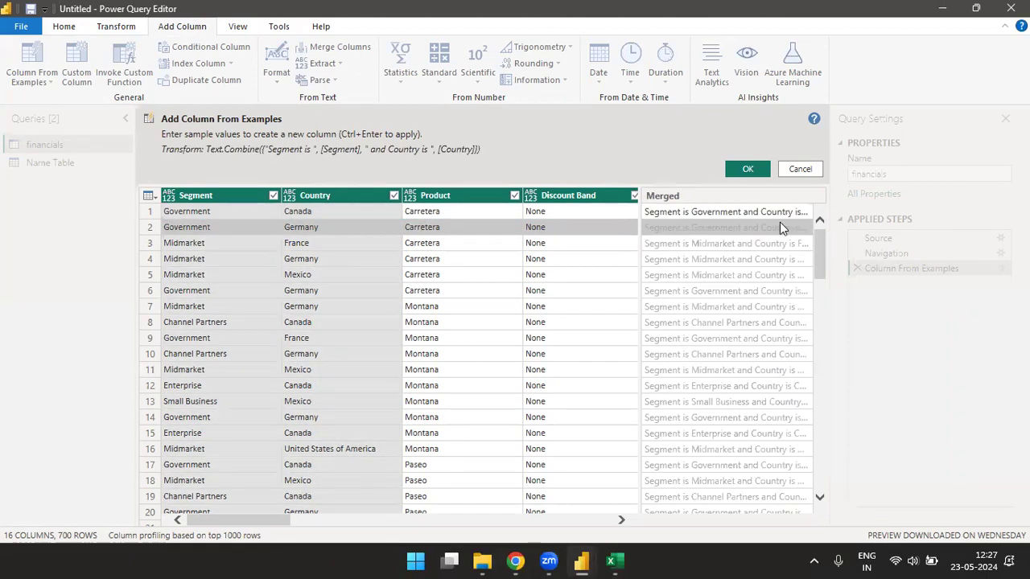
click(750, 169)
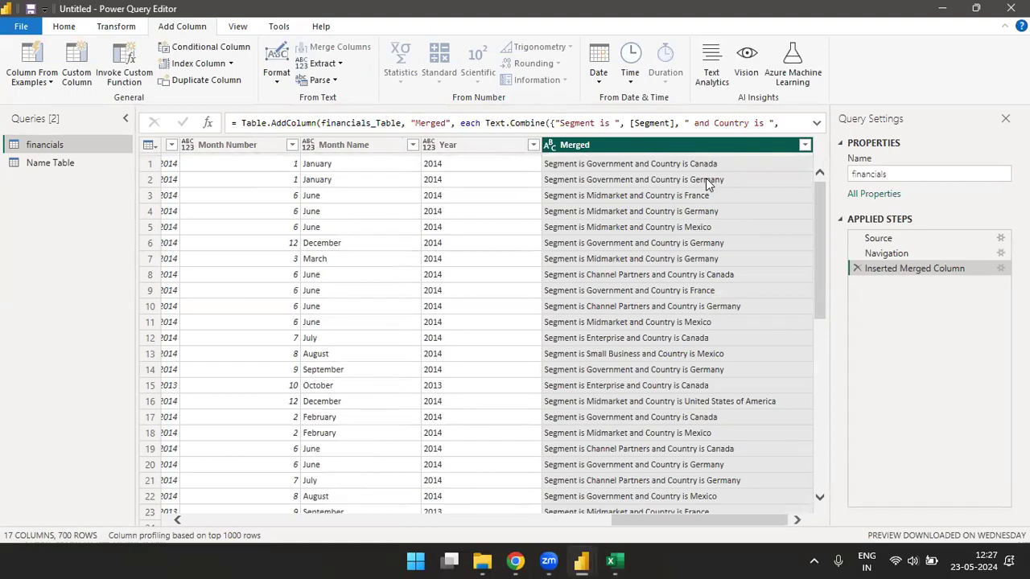
- Move the Merged column to the beginning of financials, then switch to the Name Table query
click(113, 29)
click(375, 66)
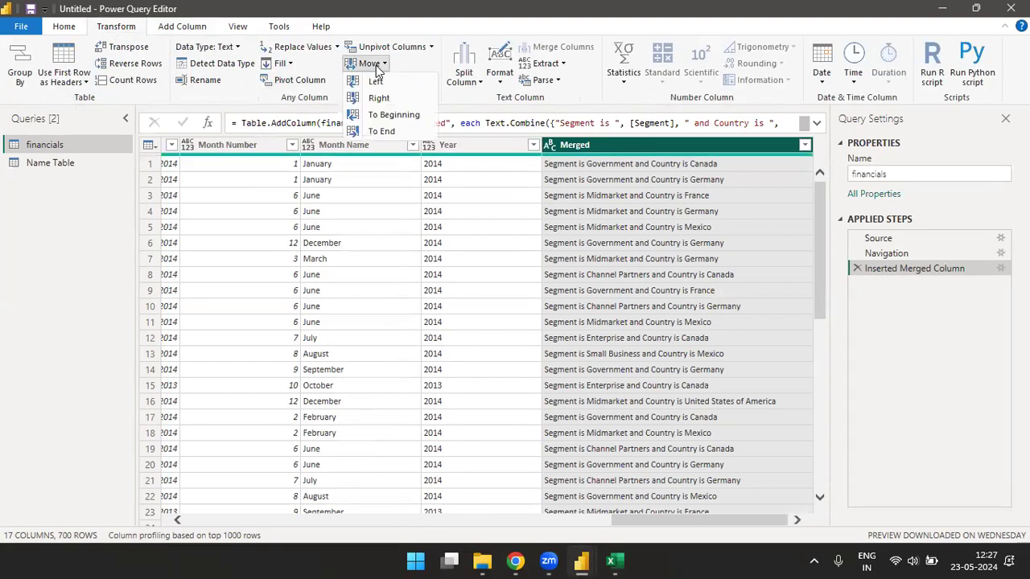
click(393, 115)
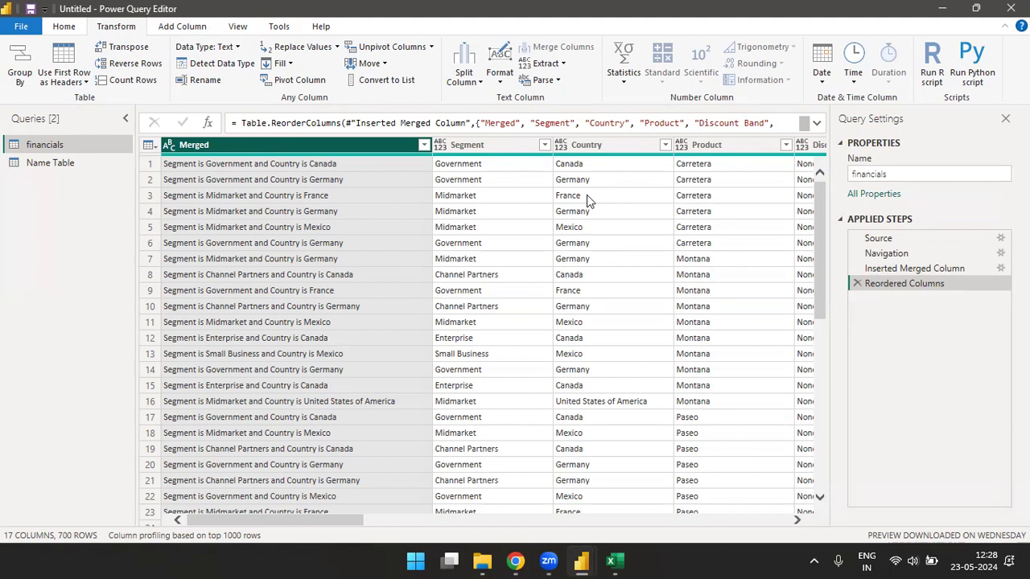
click(53, 169)
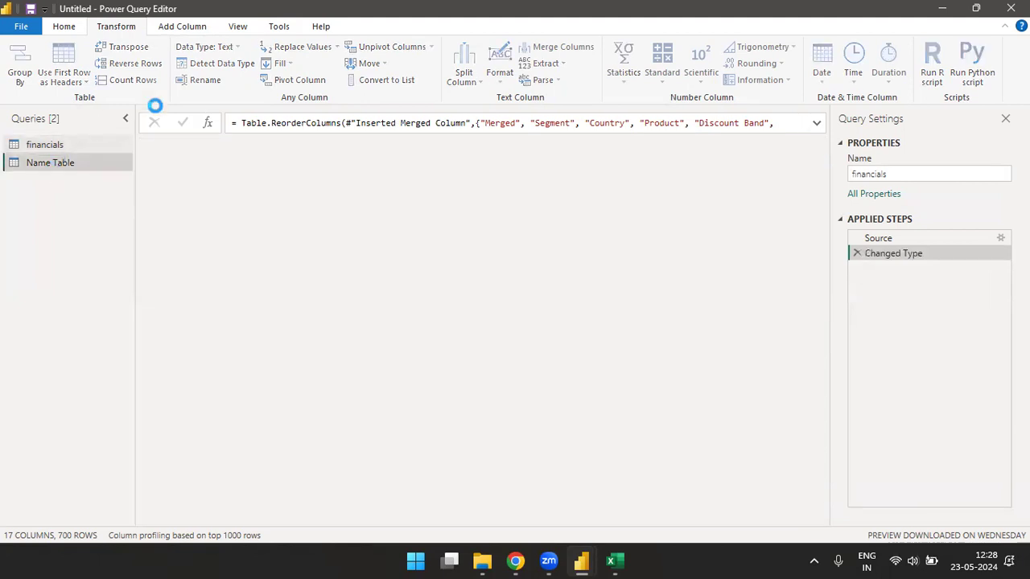
click(188, 29)
click(41, 81)
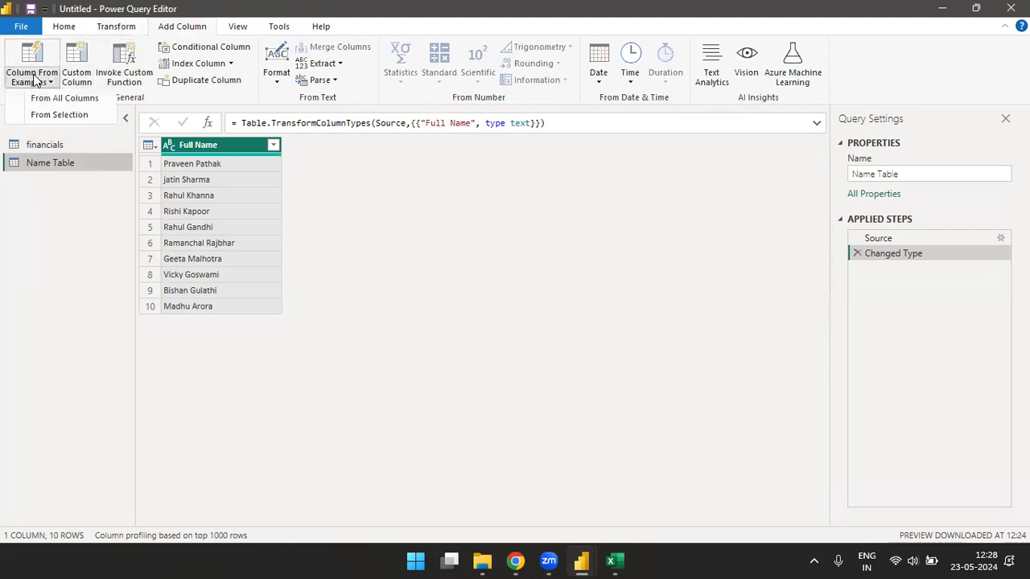
click(31, 99)
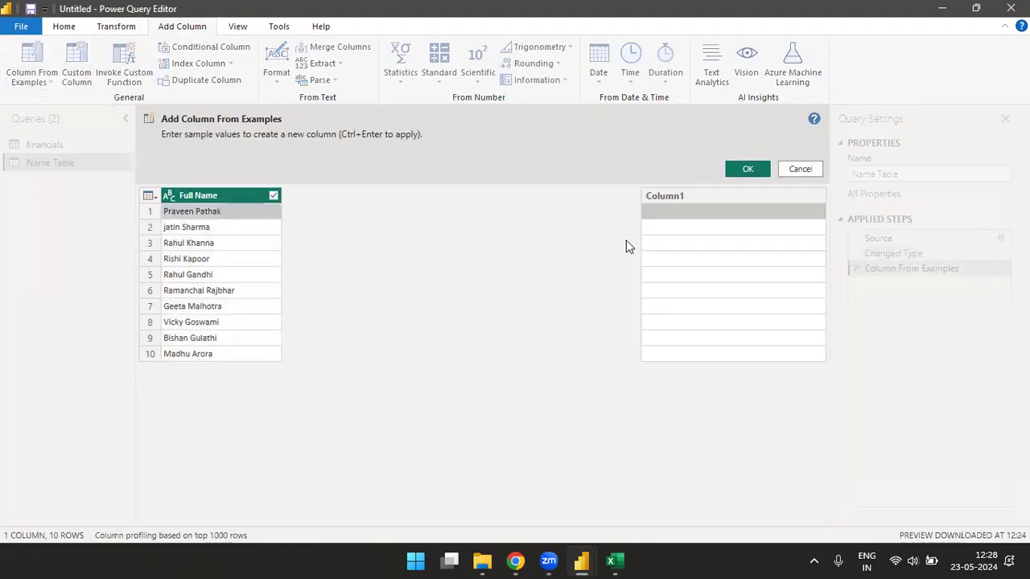
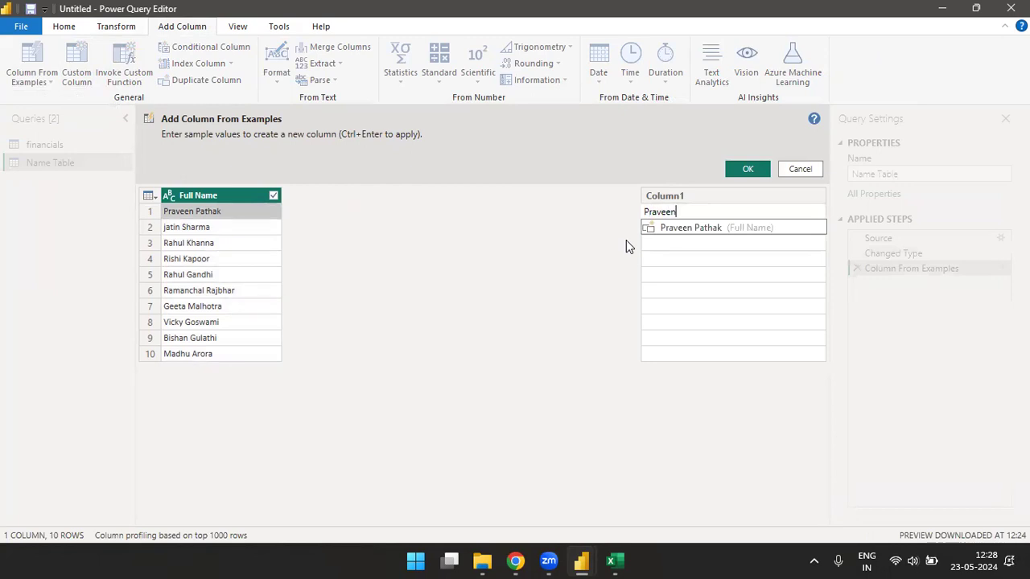
key(Return)
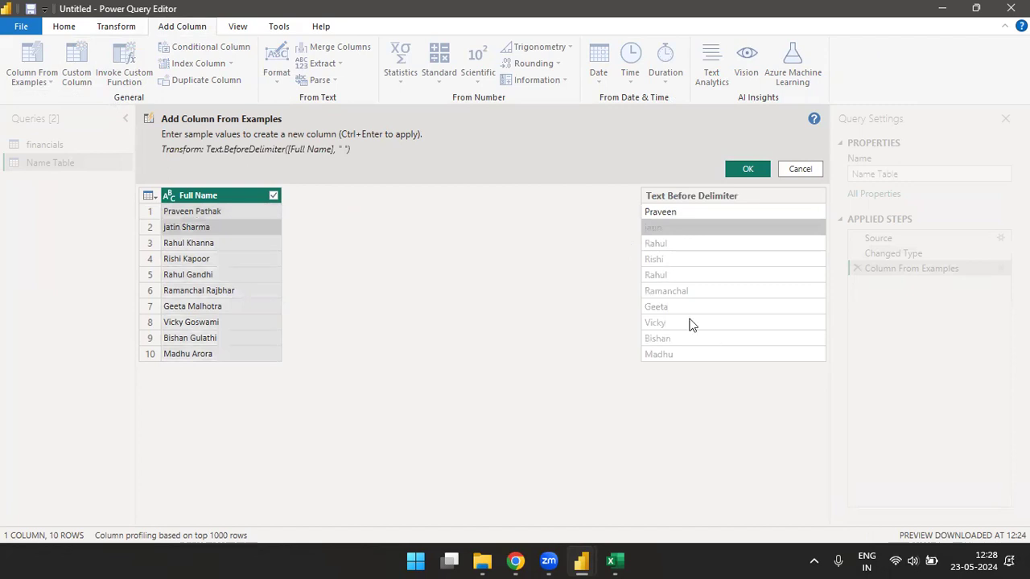
click(695, 213)
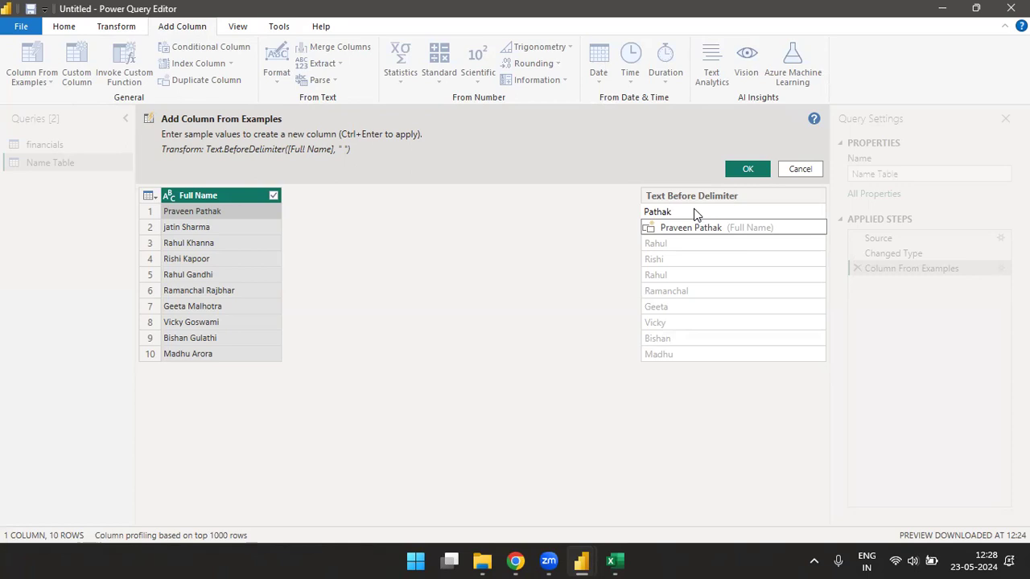
key(Return)
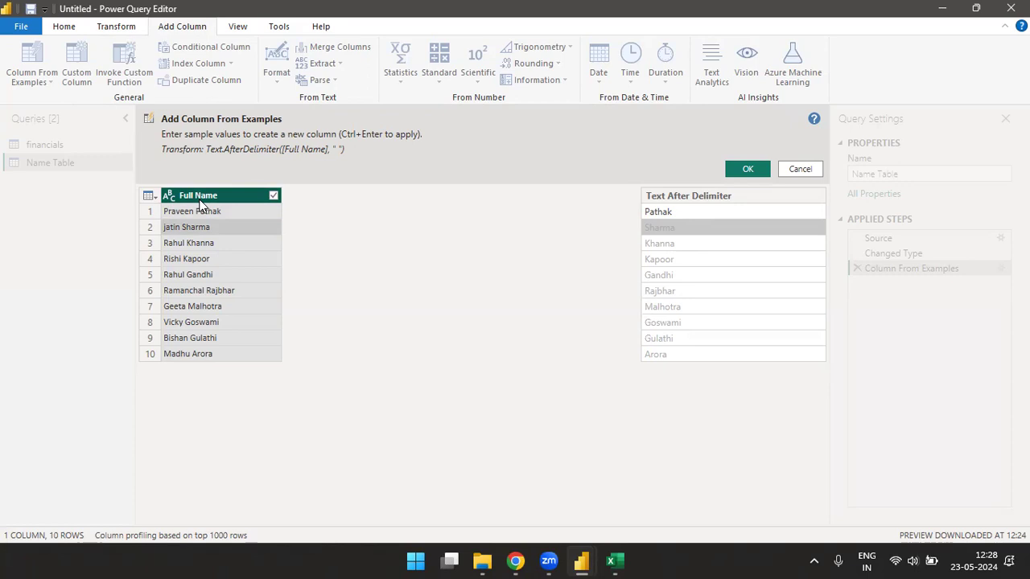
click(517, 560)
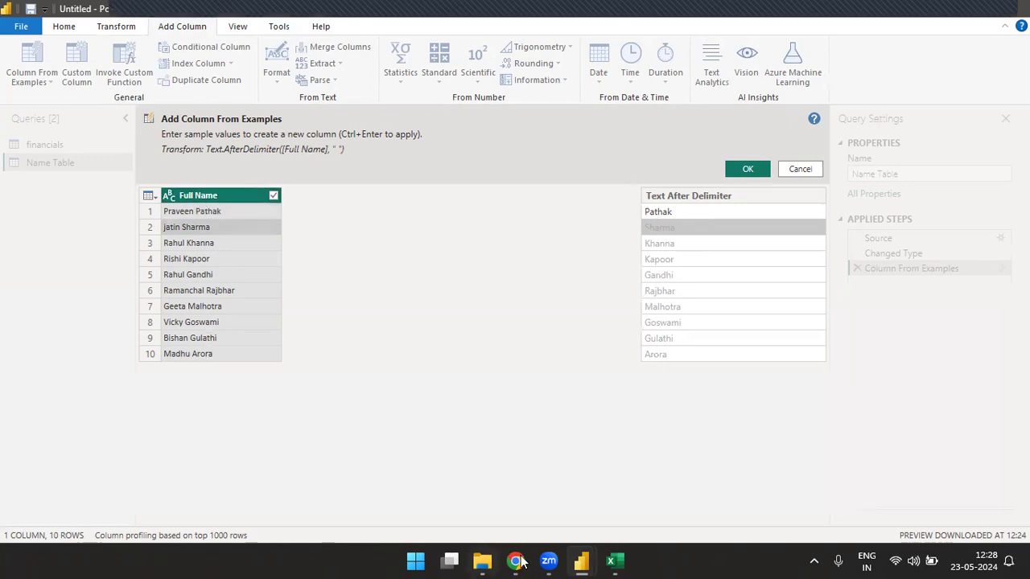
- Back in Excel, enter the headings 'States' and 'Capital' in G44:H44
click(613, 561)
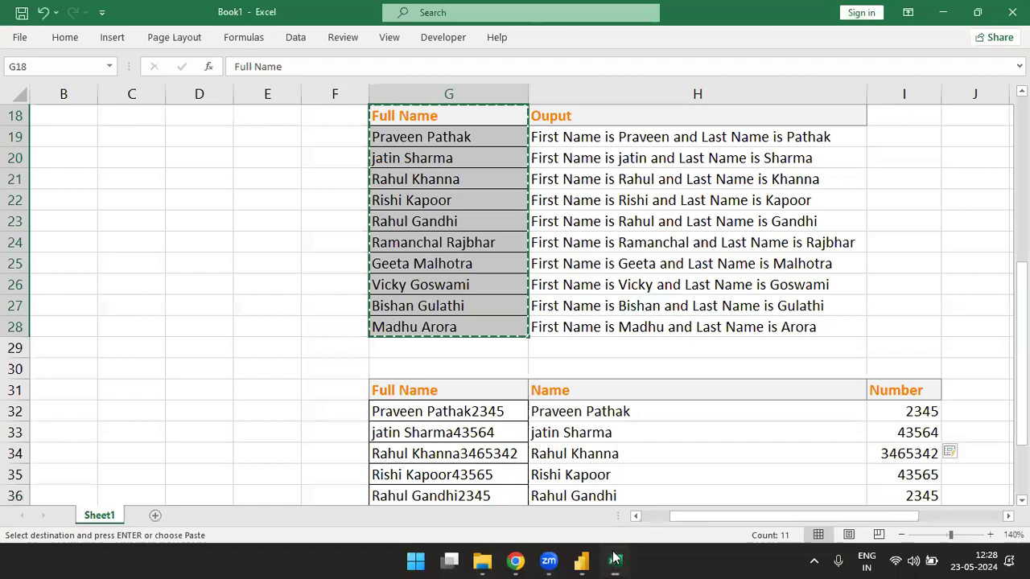
click(616, 559)
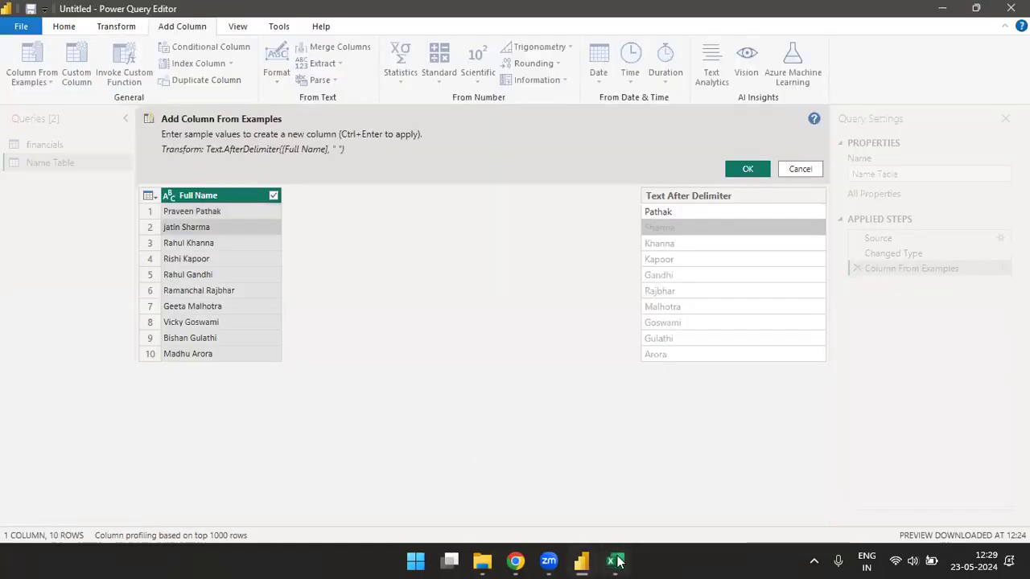
click(615, 561)
click(466, 452)
key(Down)
key(Down)
key(Down)
key(Down)
key(Down)
key(Down)
key(Down)
key(Down)
key(Down)
key(Down)
key(Down)
key(Down)
key(Down)
key(Down)
key(Down)
key(Down)
key(Down)
key(Down)
key(Down)
key(Down)
key(Down)
key(Up)
key(Up)
key(Up)
key(Up)
key(Up)
key(Up)
key(Up)
key(Up)
key(Up)
key(Up)
key(Up)
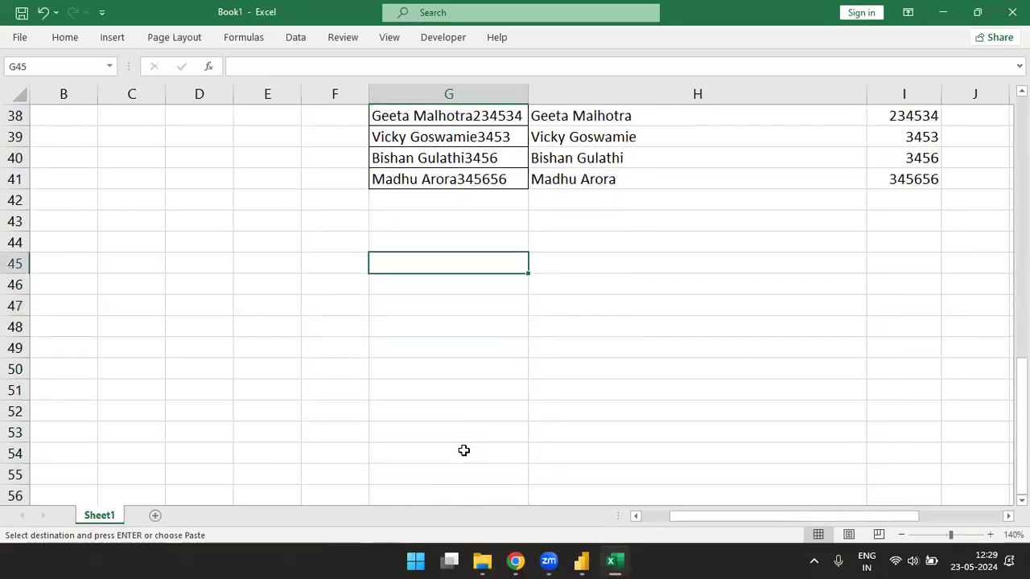
text(States)
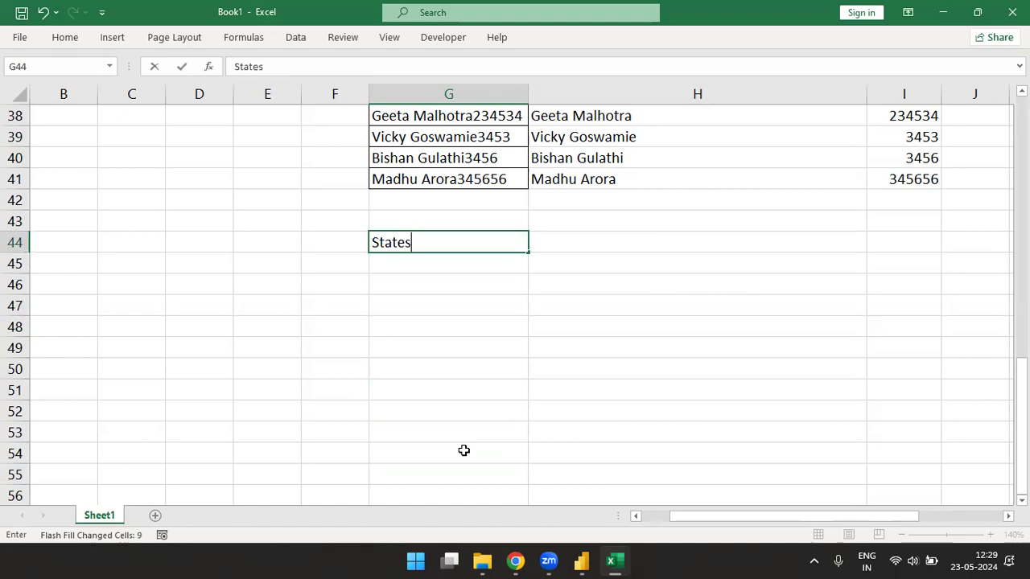
key(Tab)
text(Capil)
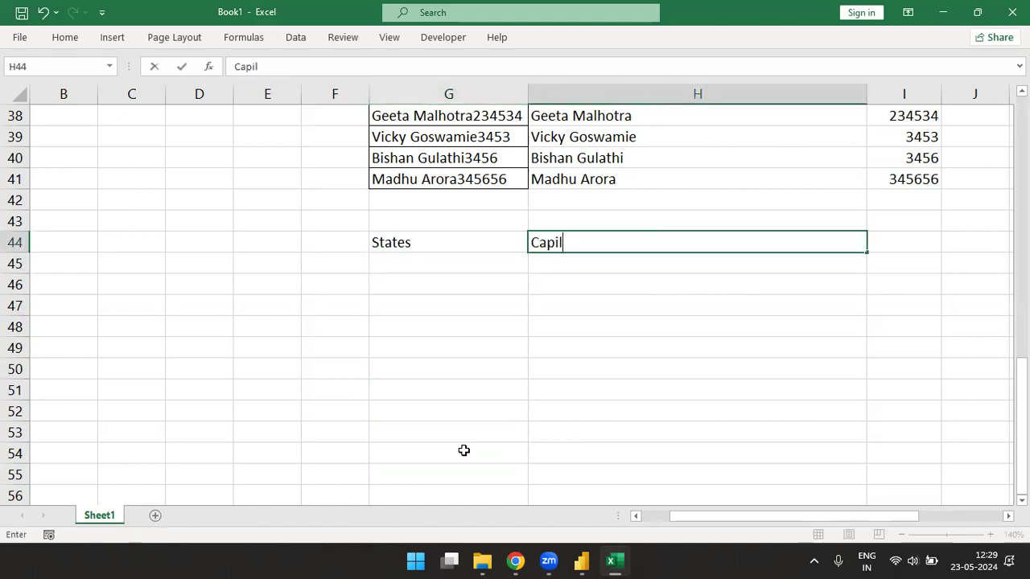
key(BackSpace)
text(tal)
key(Return)
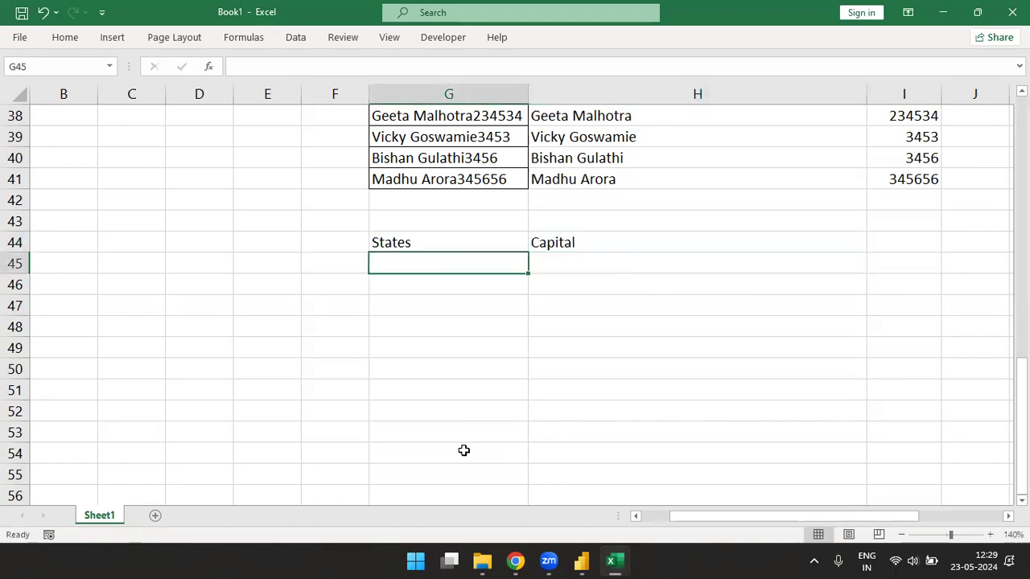
- Enter UP–Lucknow, HP–Shimla and Haryana–Chandigarh below the headings
text(UP)
key(Tab)
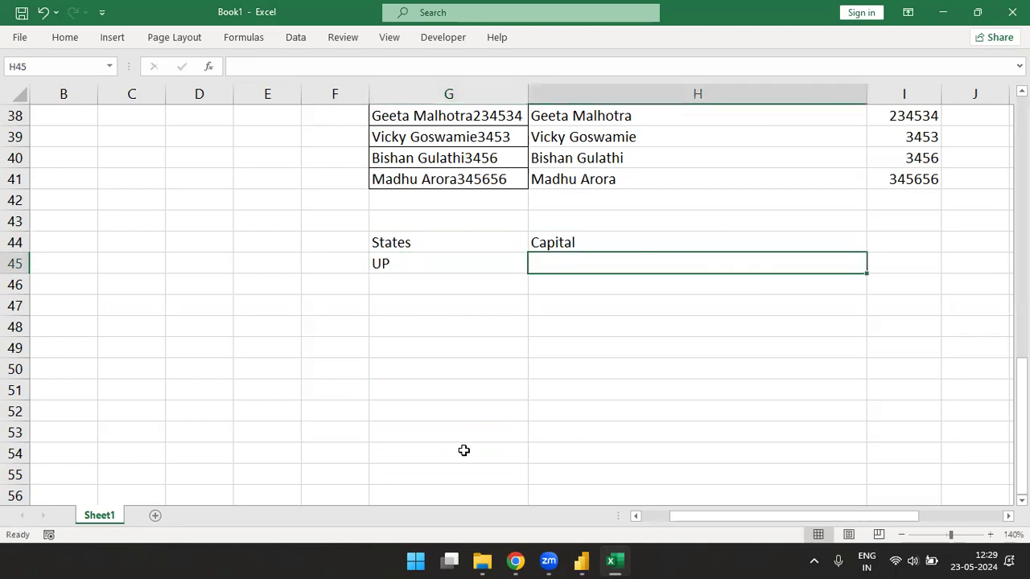
text(Lucknow)
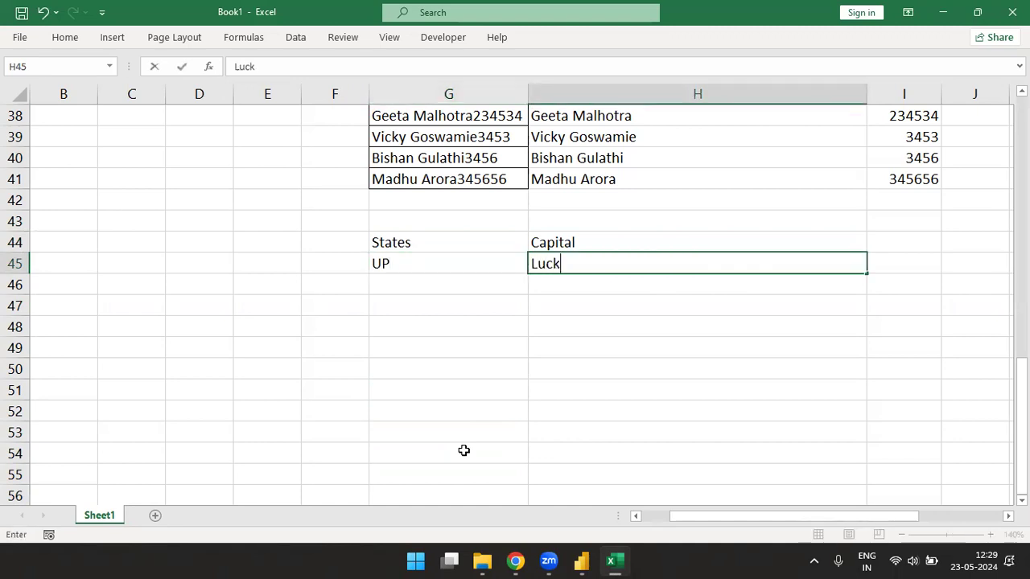
key(Return)
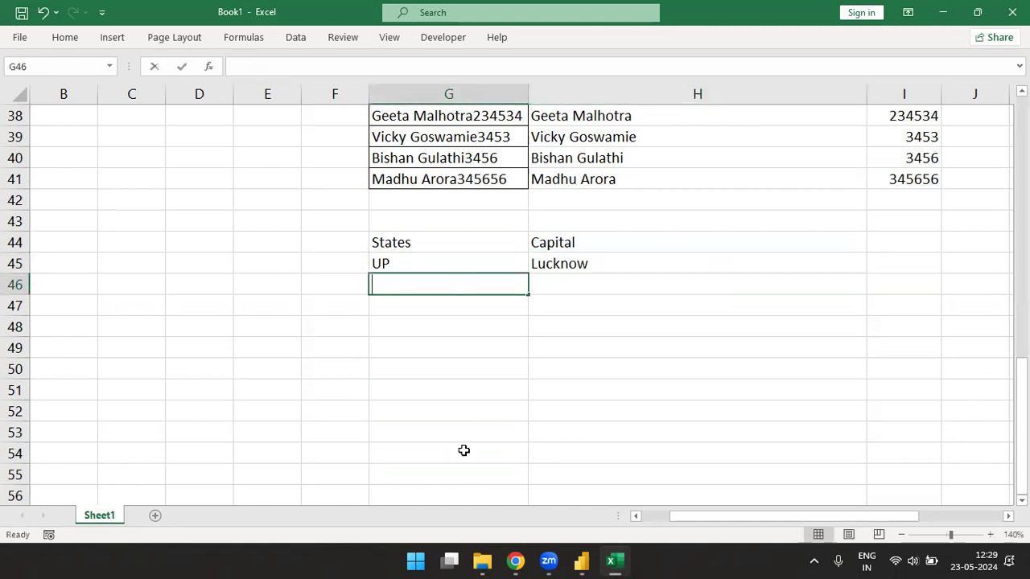
text(HP)
key(Tab)
text(Shimla)
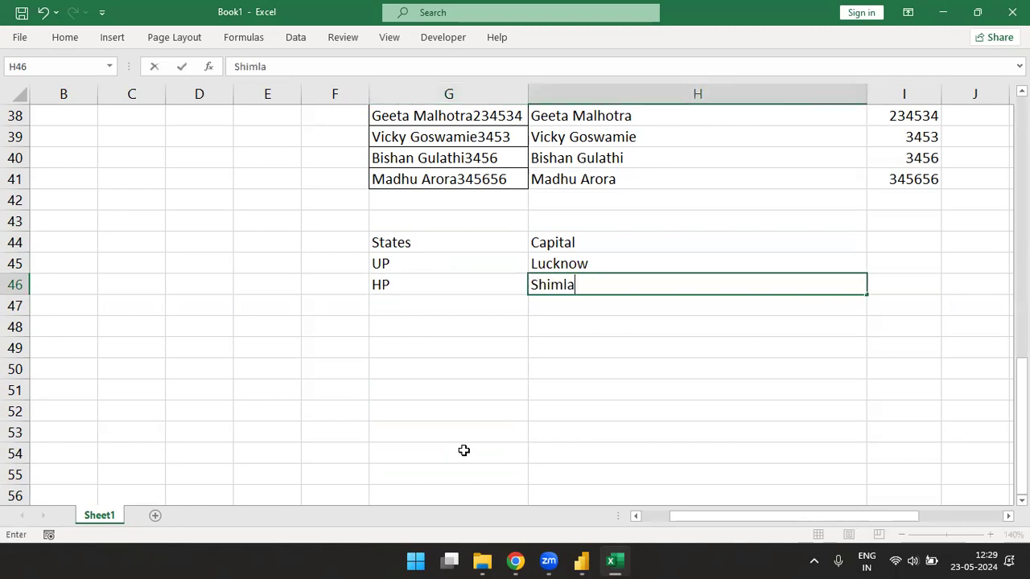
key(Return)
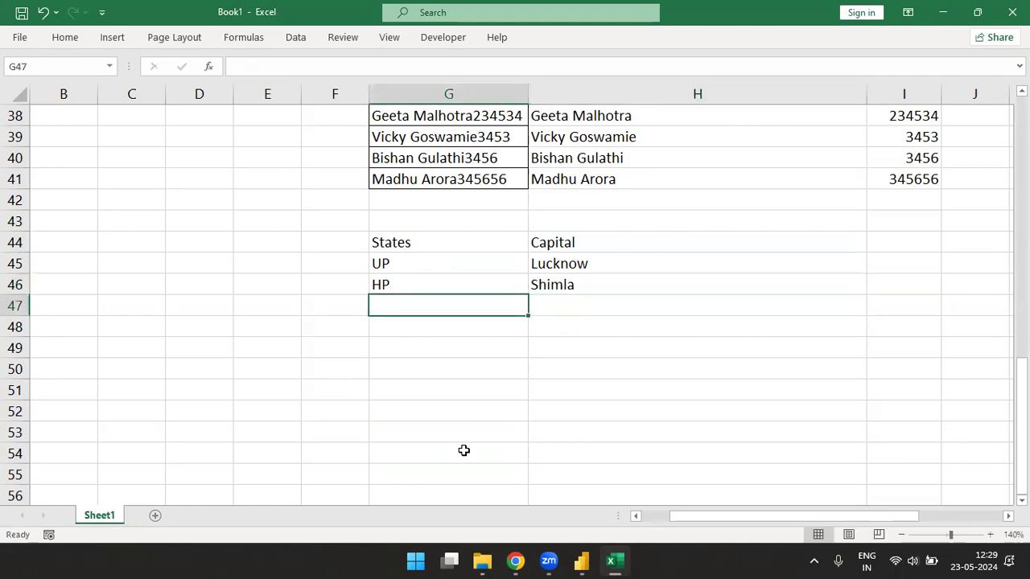
text(Haryana)
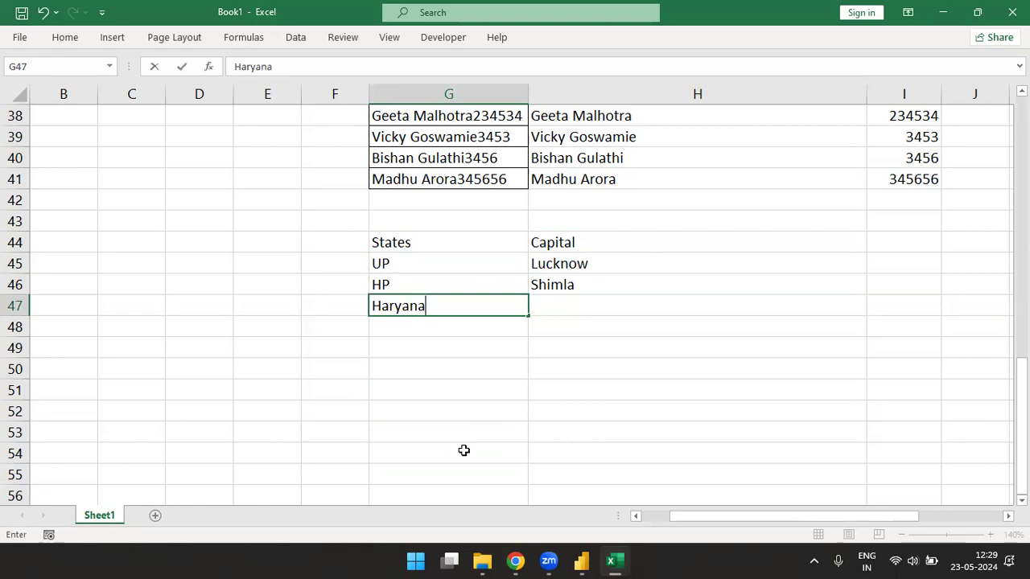
key(Tab)
text(Cha)
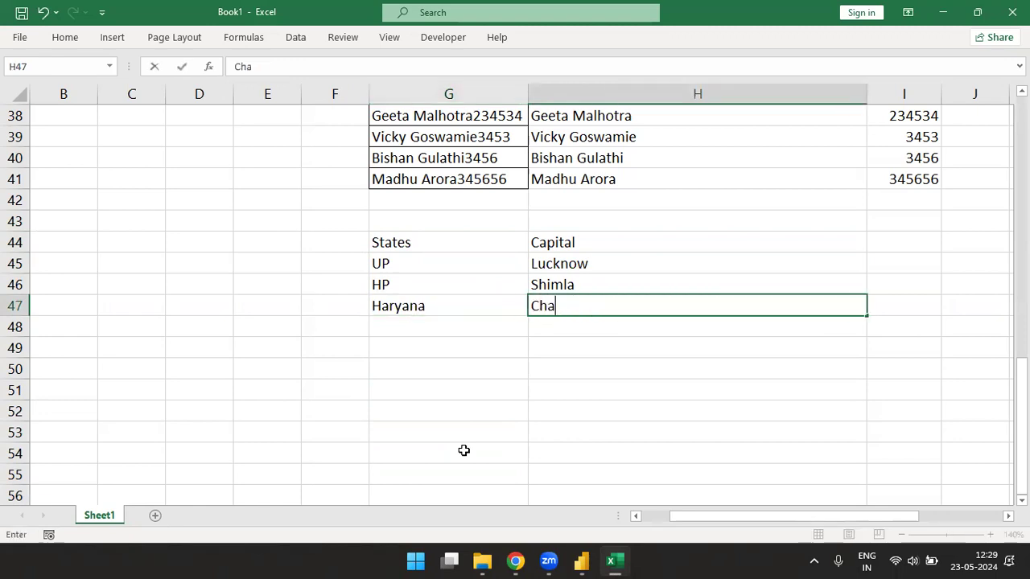
text(ndigarh)
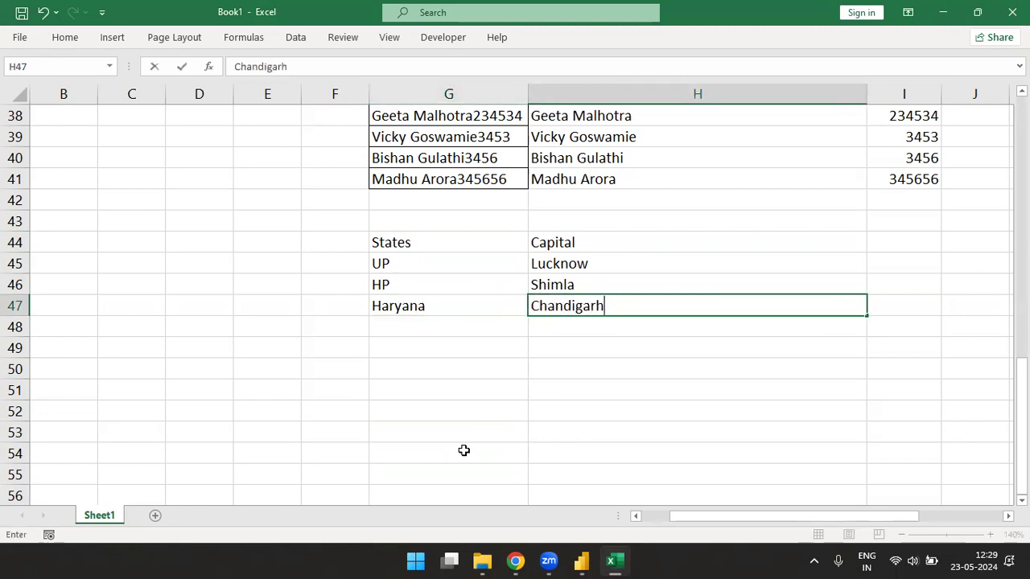
key(Return)
- Add Bihar–Patna, UK–Dehradhun, and MP in G50
text(Bihar)
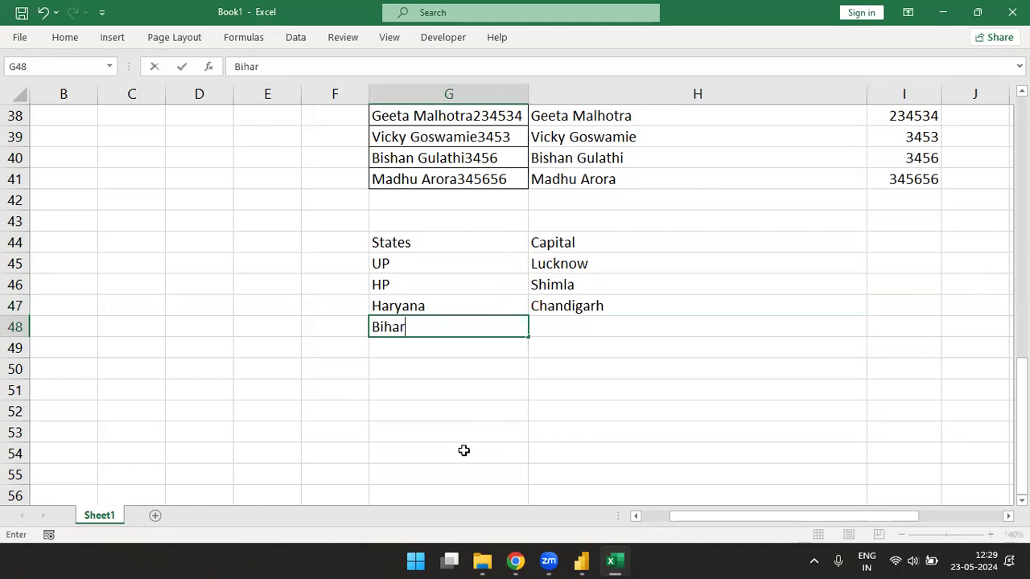
key(Tab)
text(Patna)
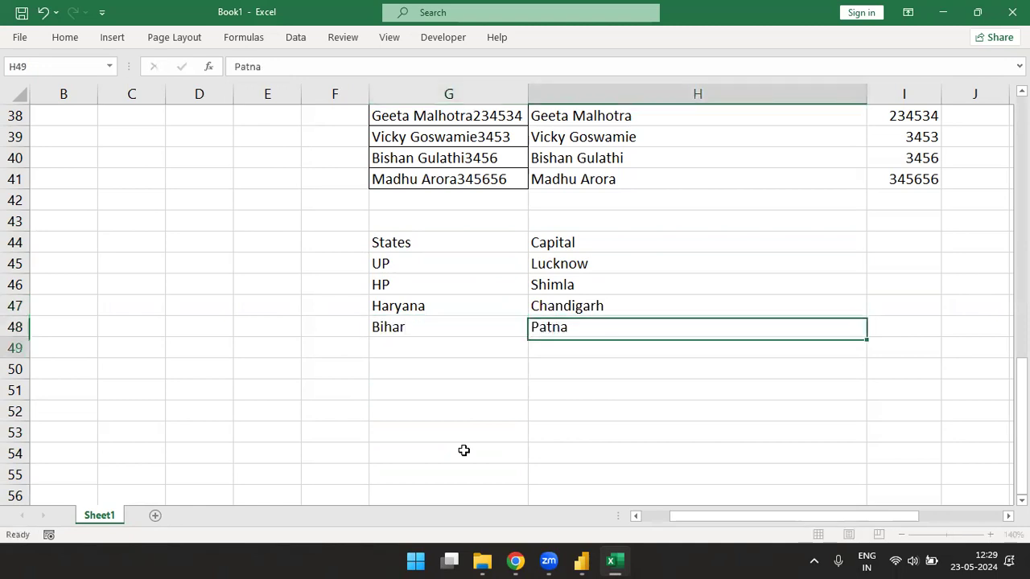
key(Return)
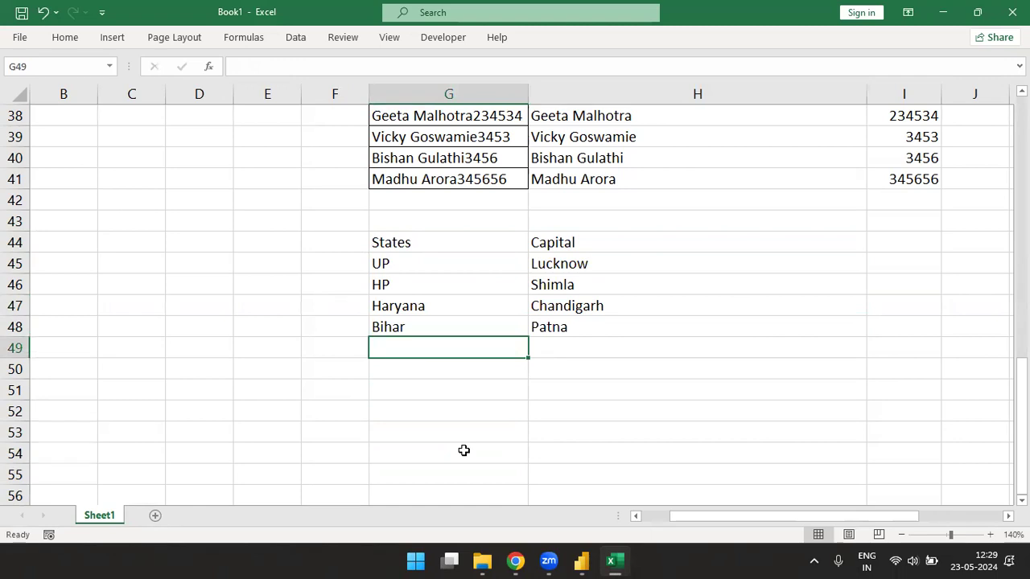
text(UK)
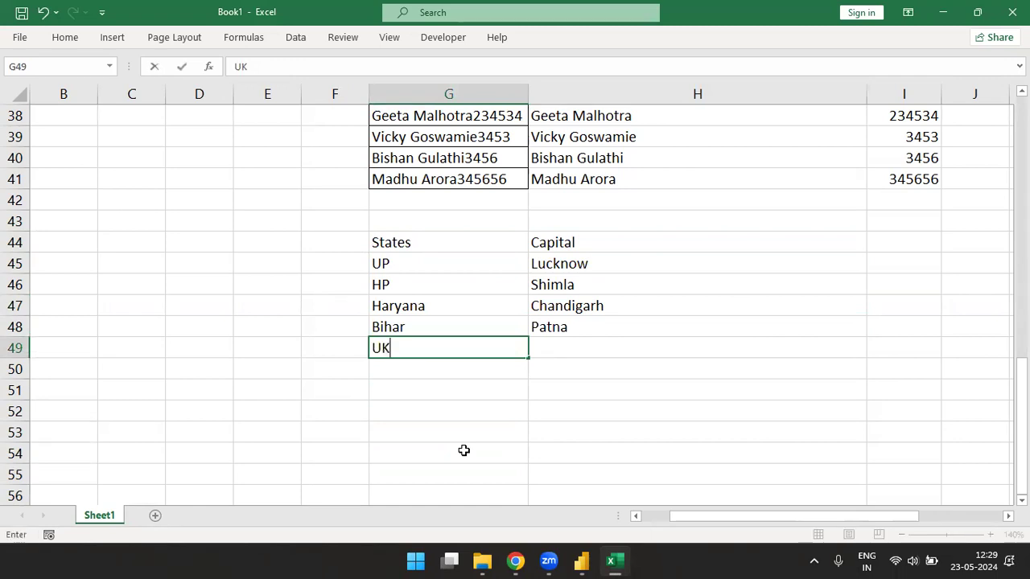
key(Tab)
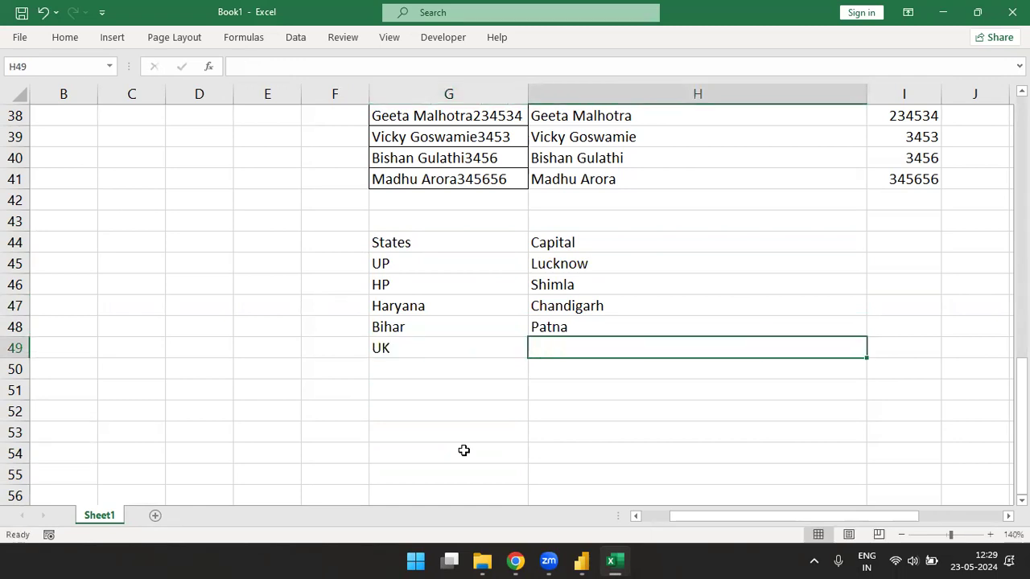
text(Dehradhun)
key(Return)
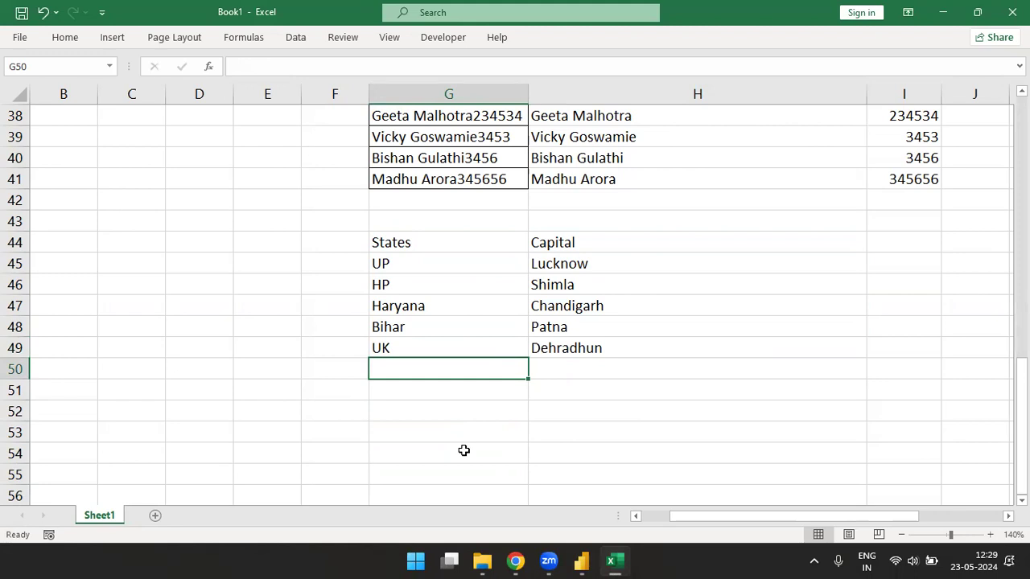
text(MP)
key(Tab)
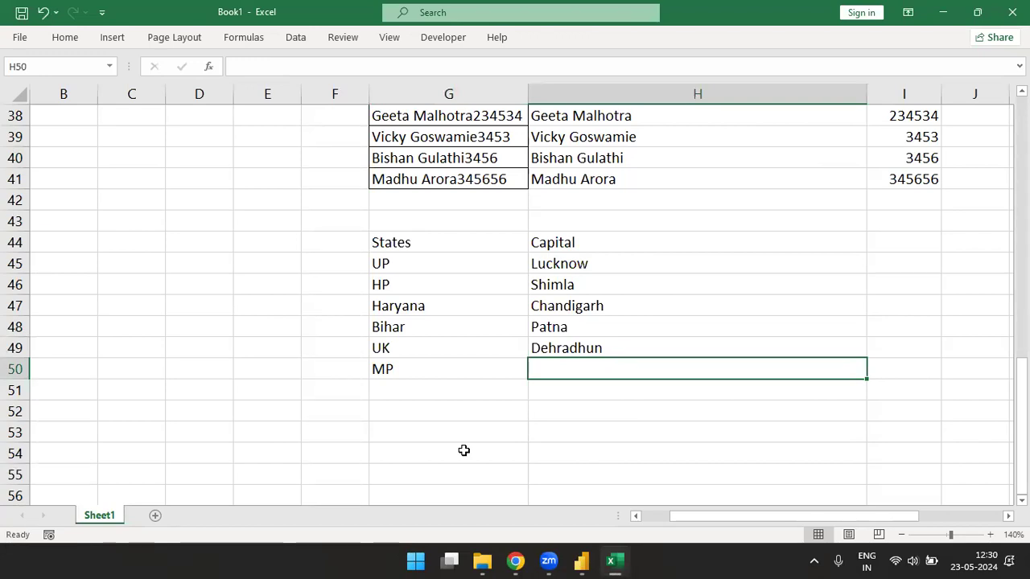
- Finish MP–Bhopal and add Maharastra–Mumbai to the States and Capital list
text(Bhpa\)
key(BackSpace)
key(BackSpace)
key(BackSpace)
text(opal)
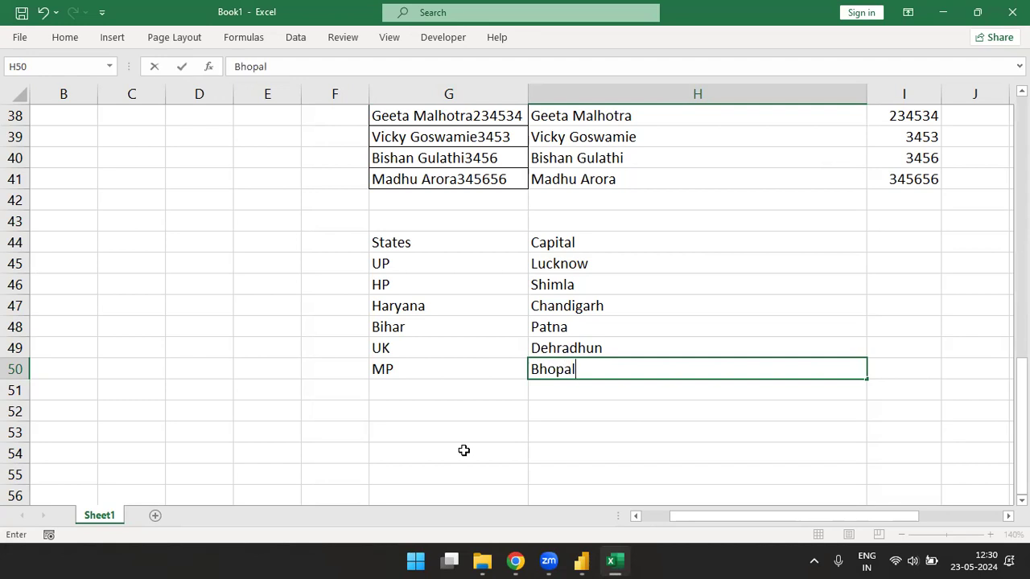
key(Return)
text(Maha)
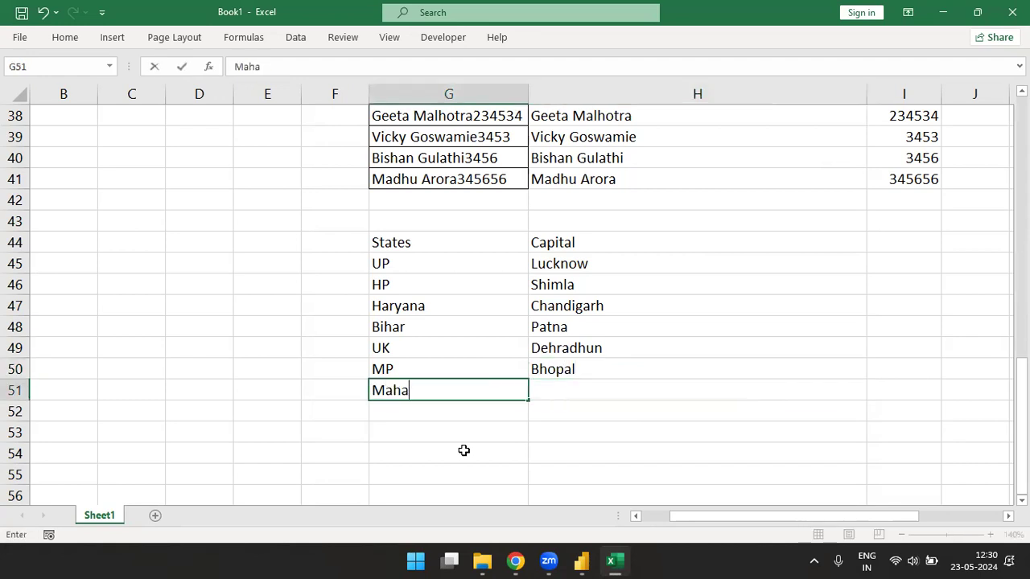
text(rastra)
key(Tab)
text(N)
key(BackSpace)
text(Mumbai)
key(Return)
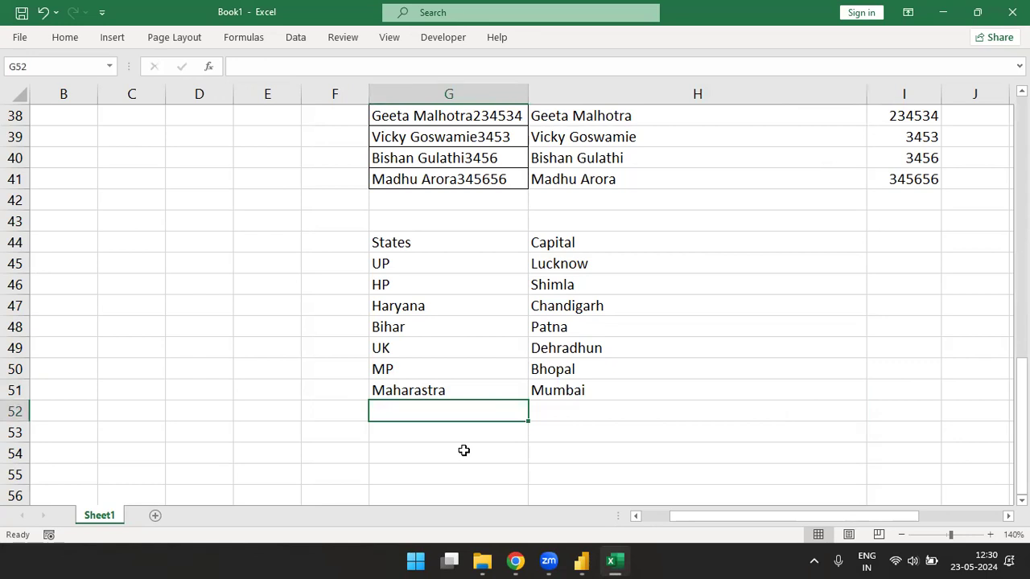
- Add Gujrat–Gandhinagar and Punjab–Chandigarh as the next rows
text(Gujrat)
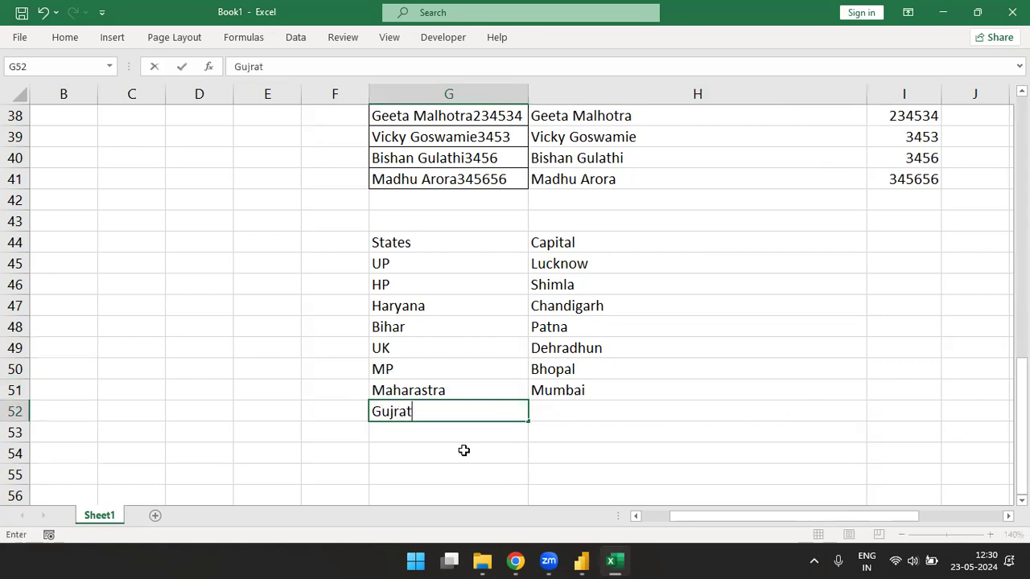
key(Tab)
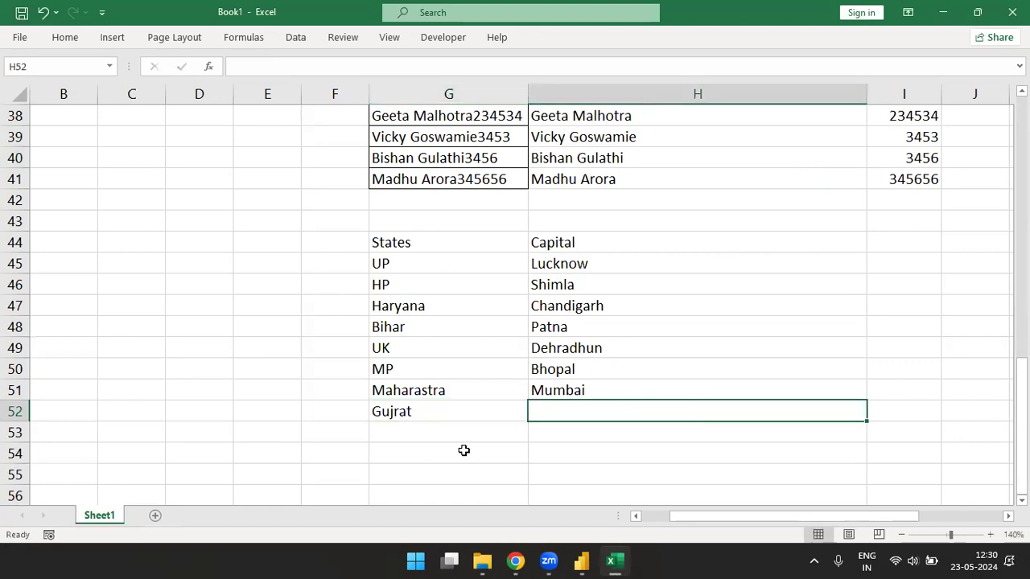
text(Gandi)
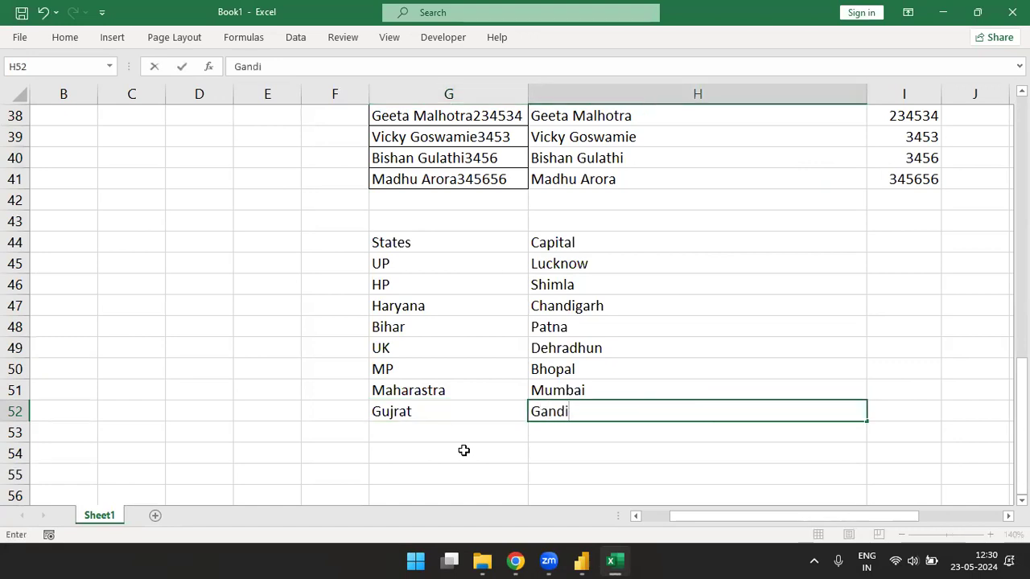
key(BackSpace)
text(hinagar)
key(Return)
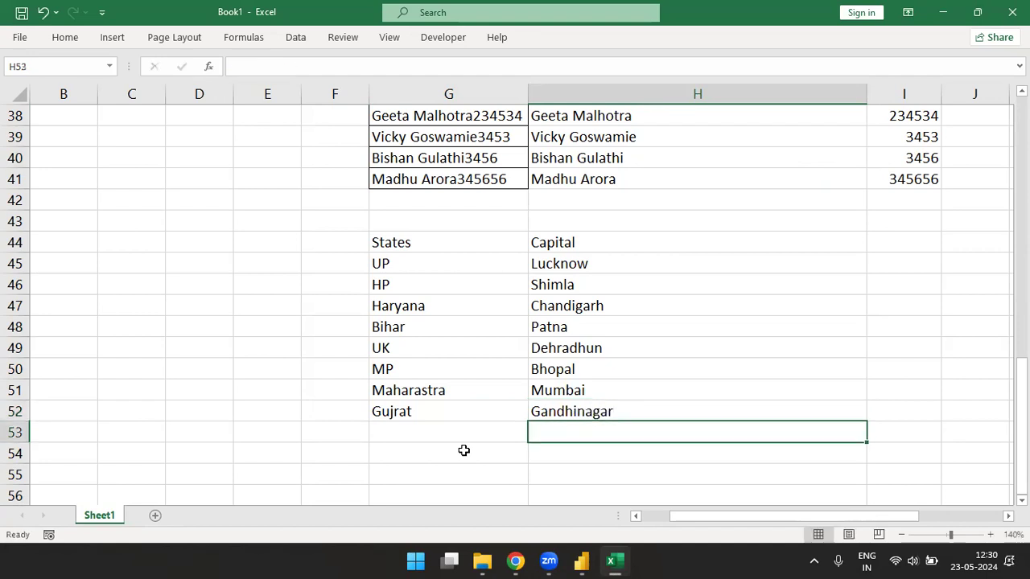
key(Left)
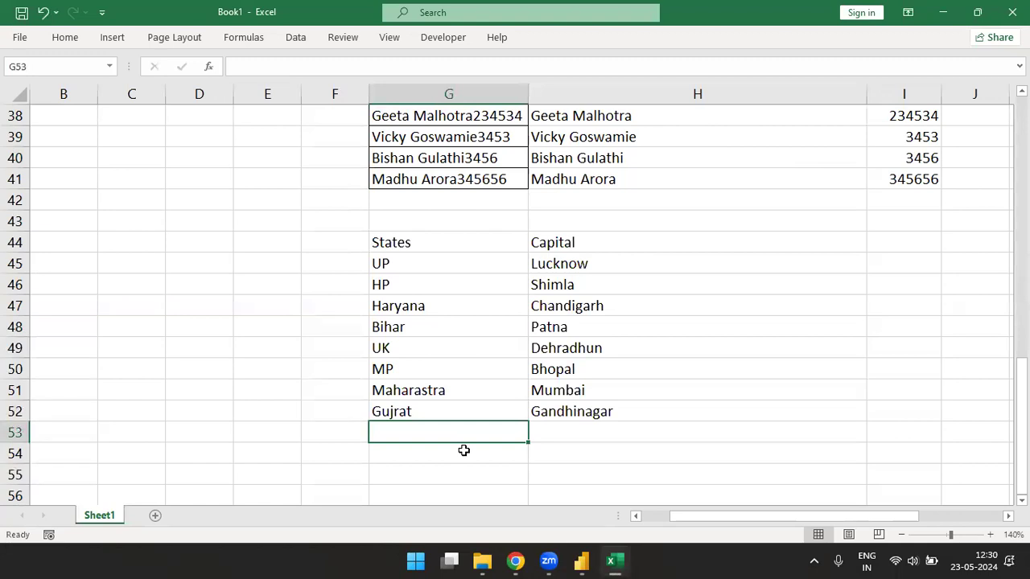
text(Punh)
key(BackSpace)
text(jab)
key(Tab)
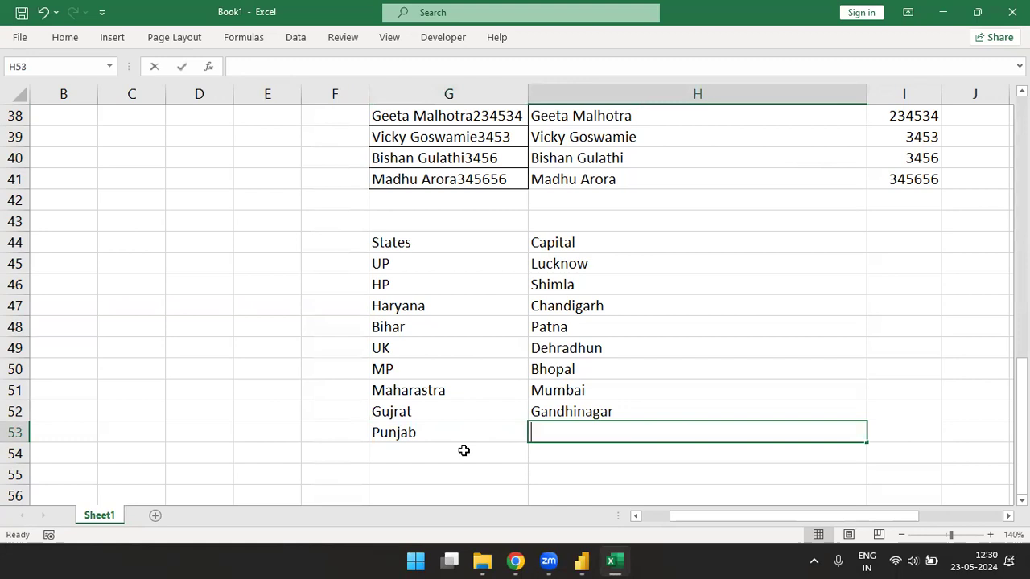
text(Chandigarh)
key(Return)
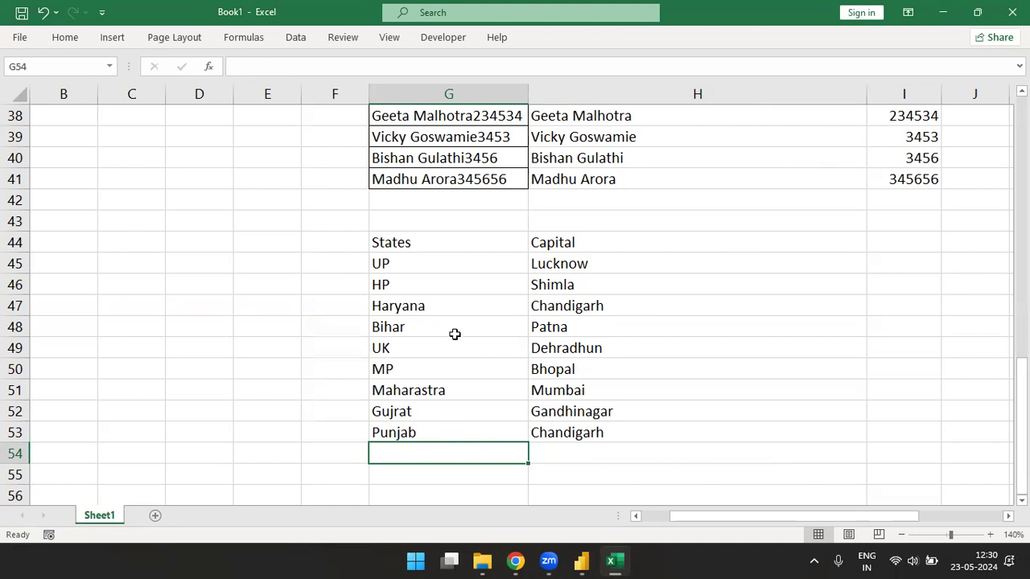
- Add J&K–Srinagar as the last row in G54:H54
drag(402, 285, 563, 290)
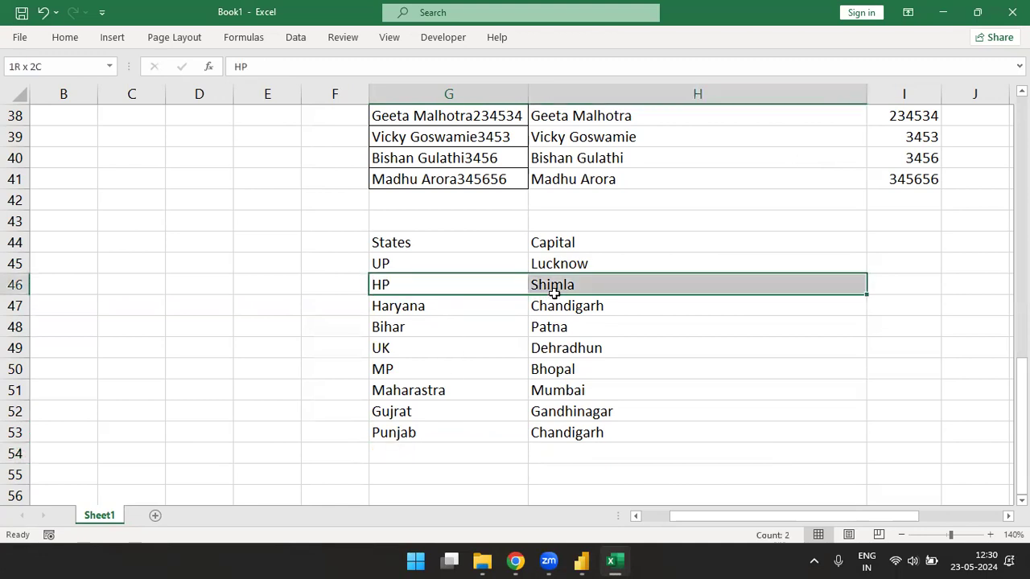
click(441, 457)
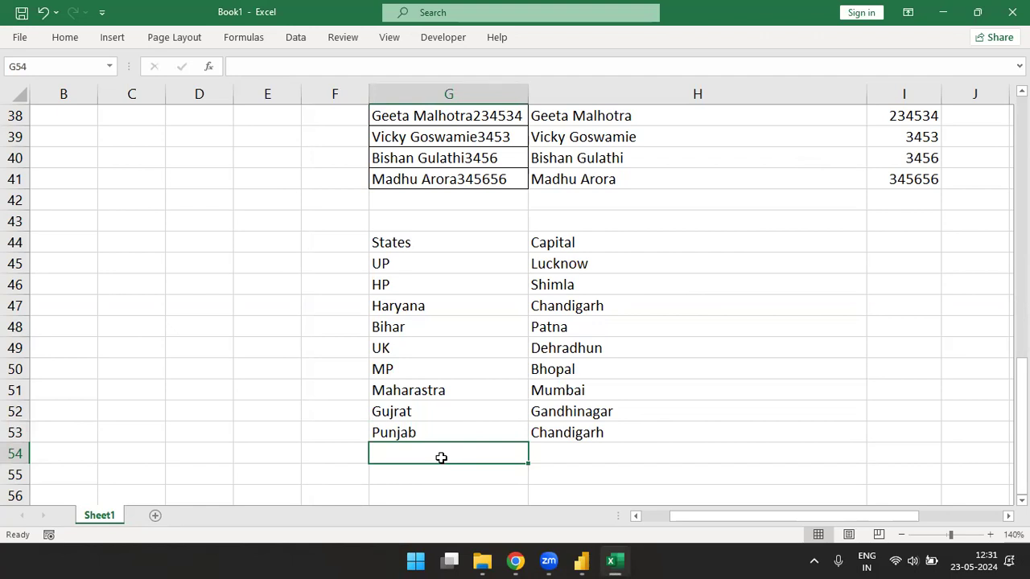
text(J&K)
key(Tab)
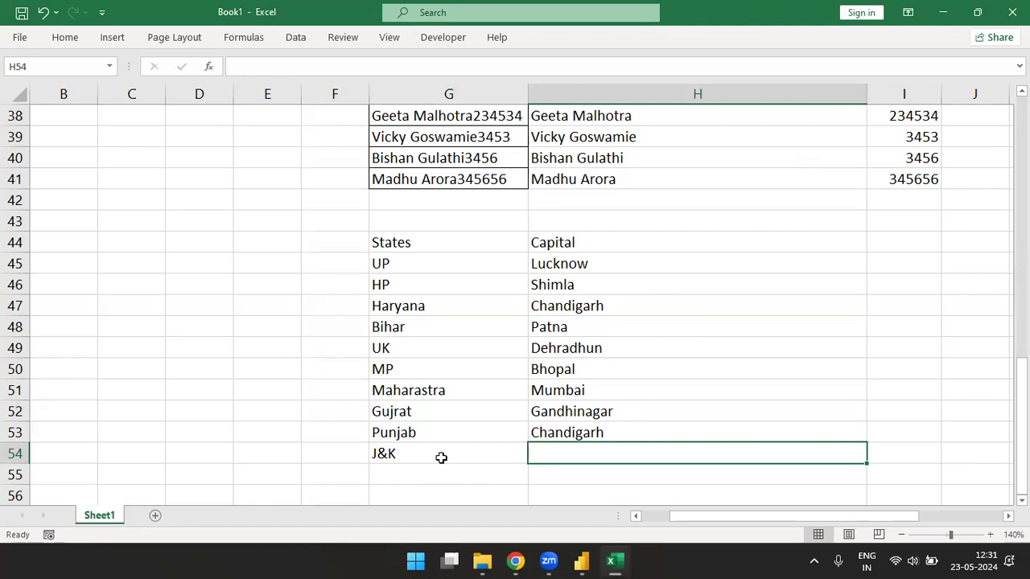
text(Srinagar)
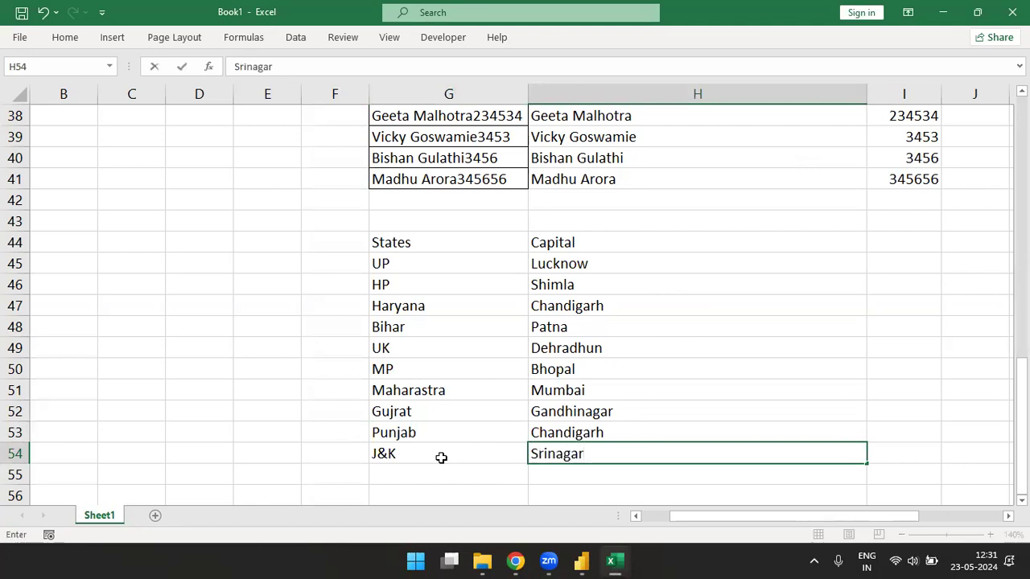
key(Return)
- Copy the whole States and Capital table G44:H54 and return to Power Query Editor
key(Left)
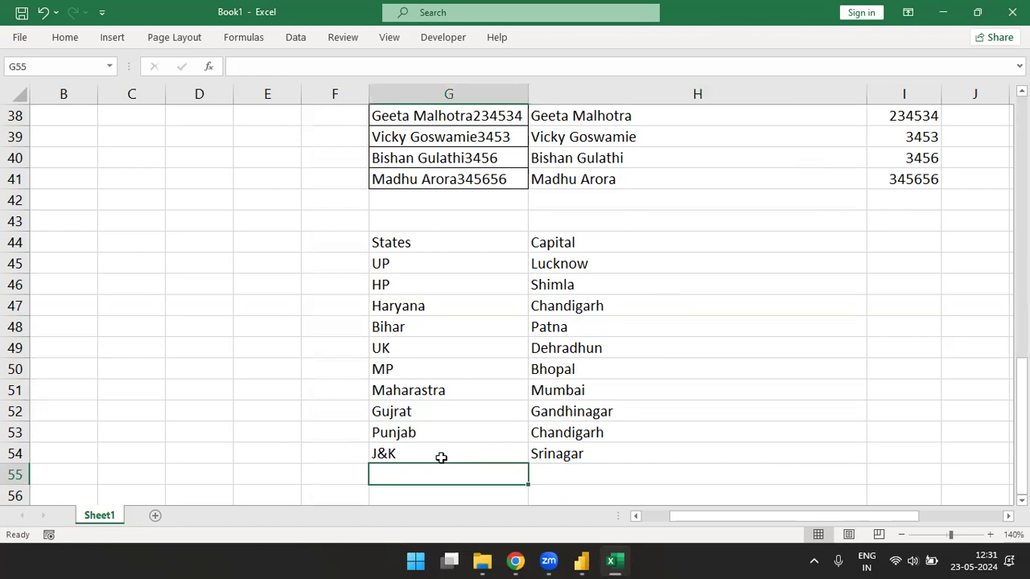
key(Up)
key(Up)
key(Up)
key(Up)
key(Up)
key(Up)
key(Up)
key(Up)
key(Up)
key(Up)
key(Up)
key(ctrl+shift+Right)
key(ctrl+shift+Down)
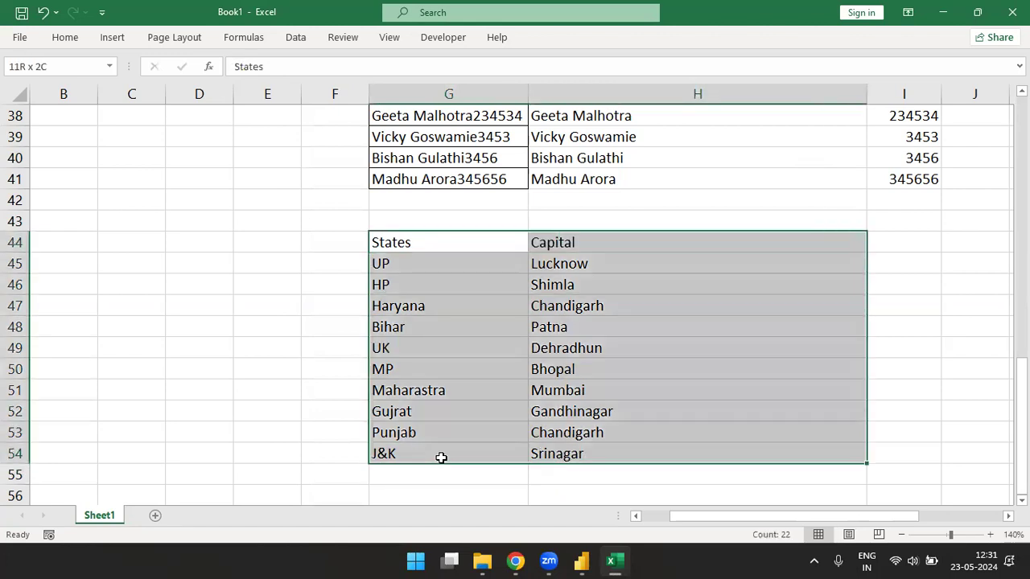
key(ctrl+c)
key(alt+Tab)
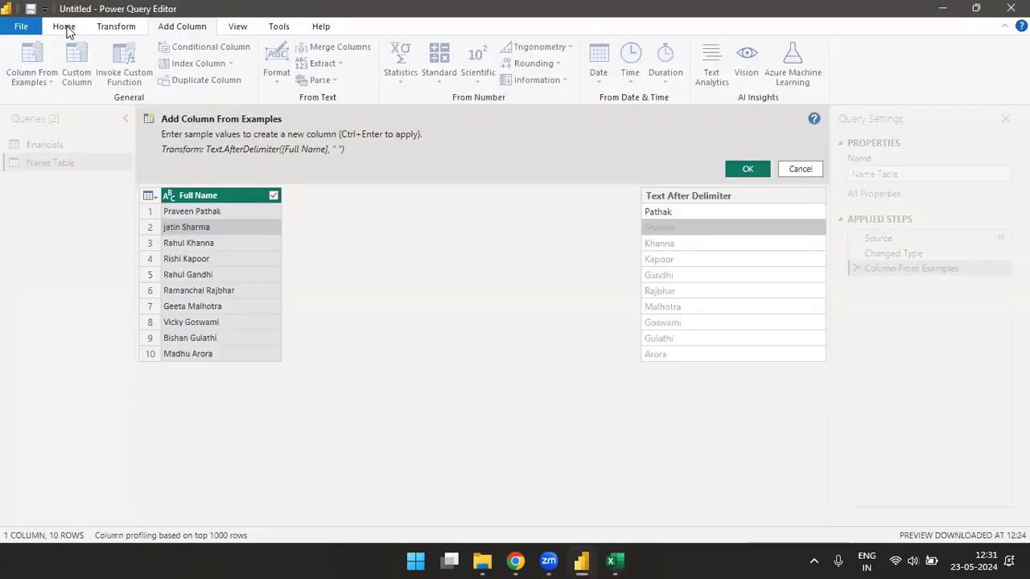
- Discard the example column, then paste the copied list into a new Enter Data table named Capital Table
click(65, 27)
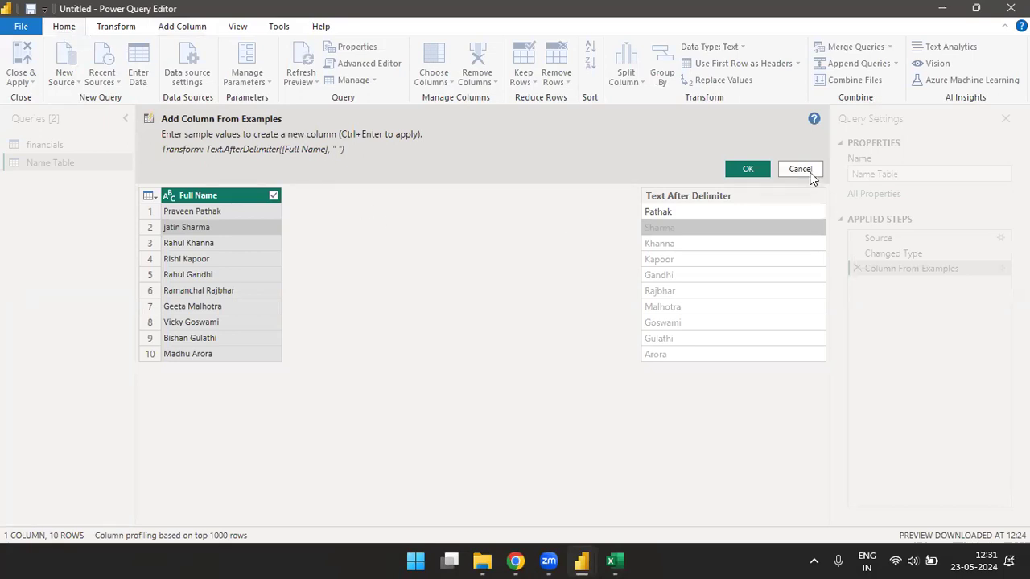
click(728, 172)
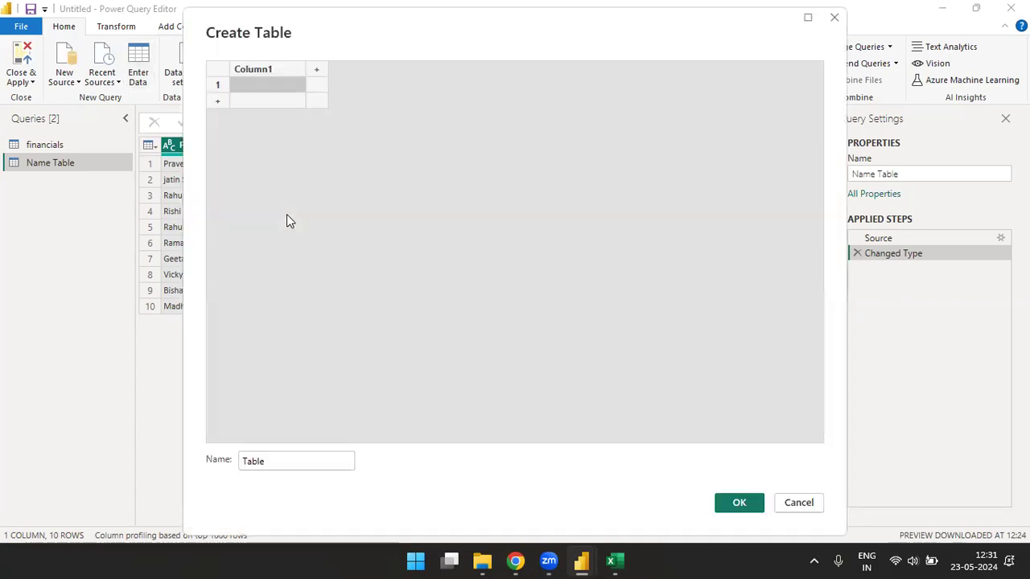
key(ctrl+v)
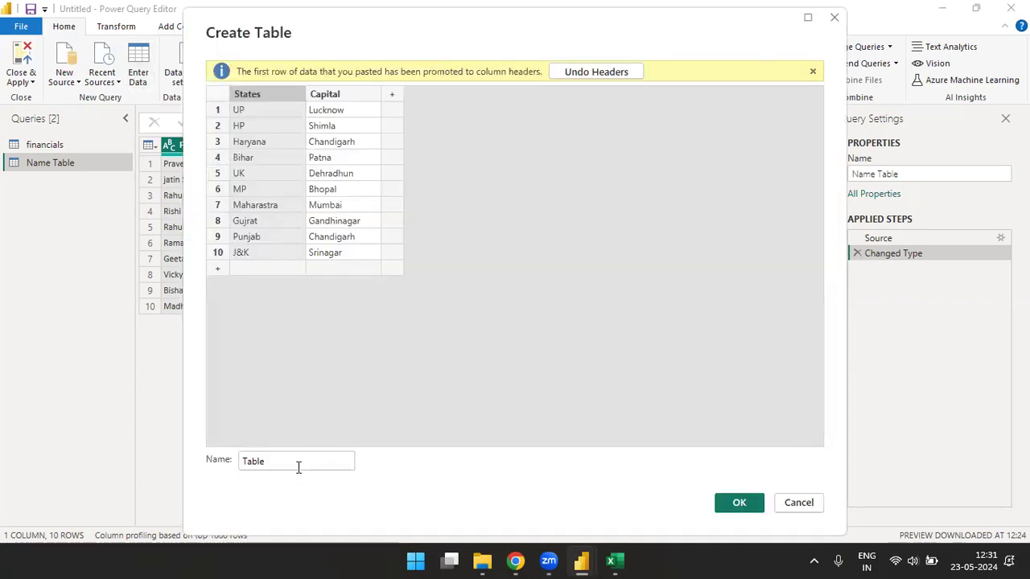
click(298, 463)
key(Home)
text(Capital)
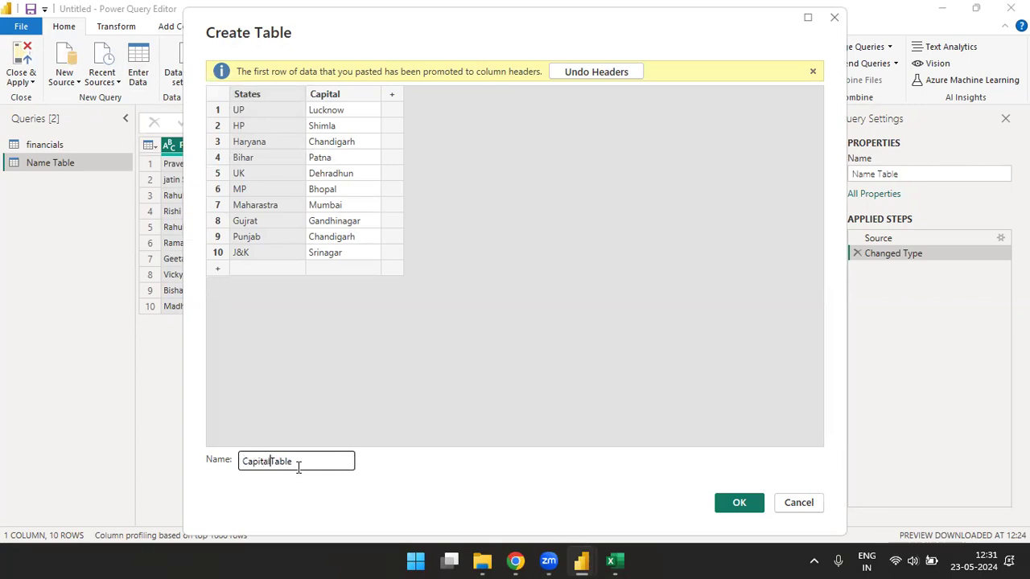
click(748, 504)
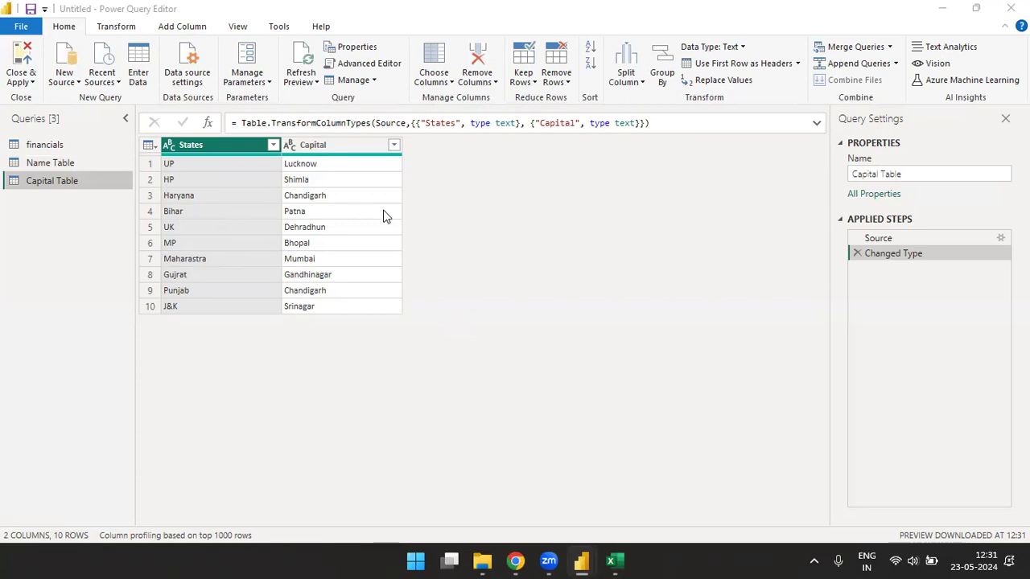
- Add a column from examples using 'States is UP and Capital is Lucknow' as the sample
click(190, 36)
click(192, 26)
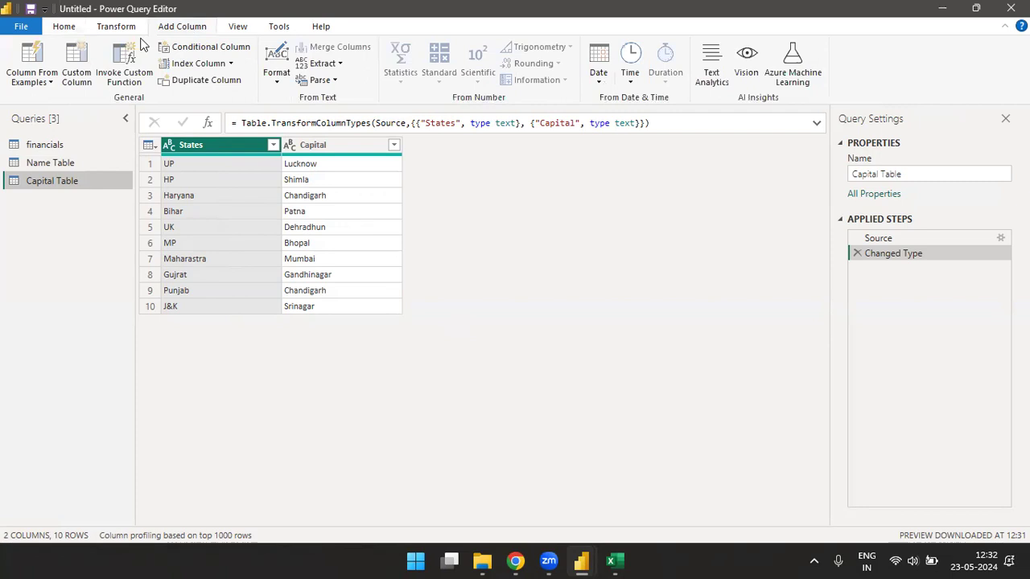
click(24, 82)
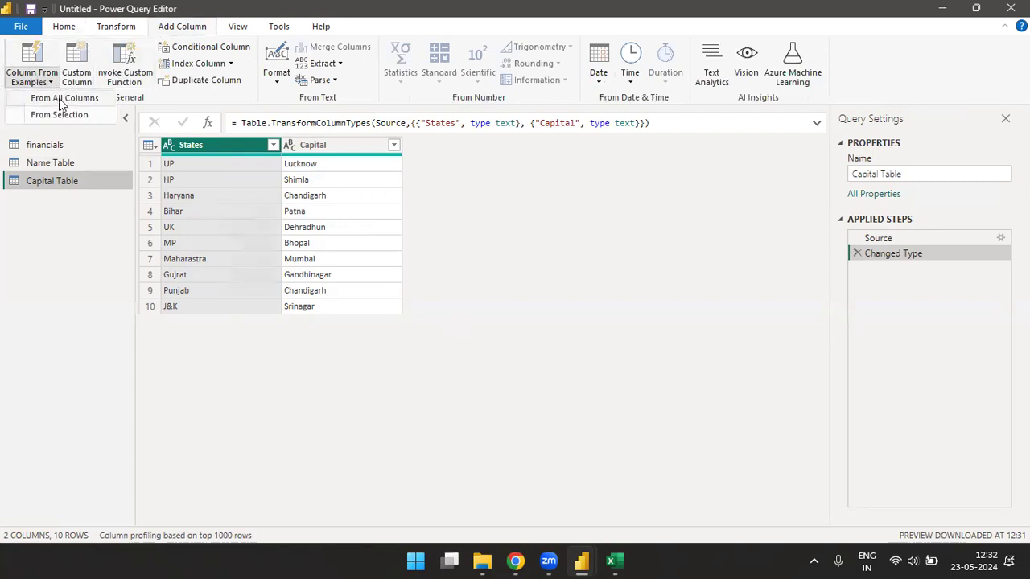
click(36, 115)
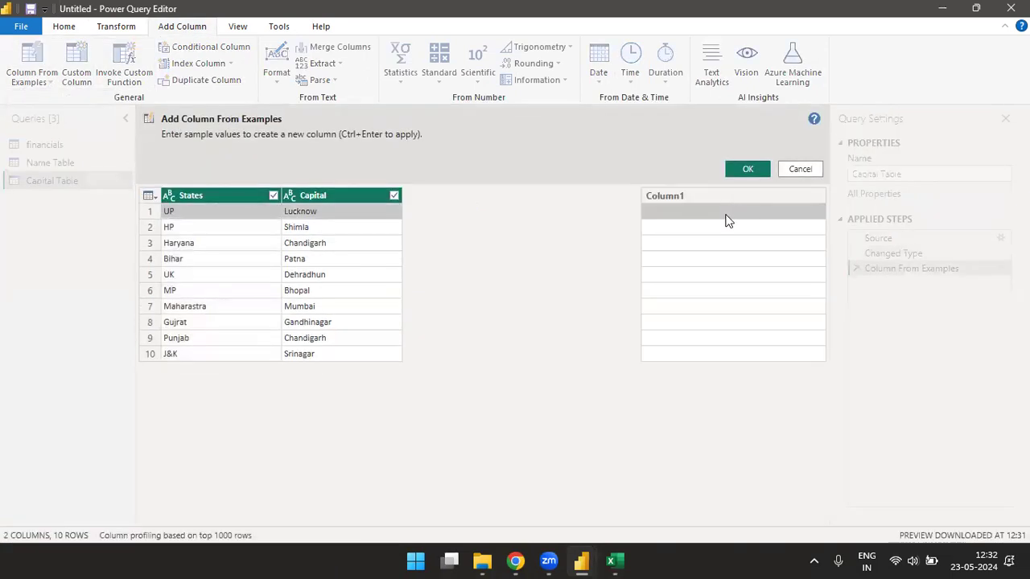
click(725, 213)
text(St)
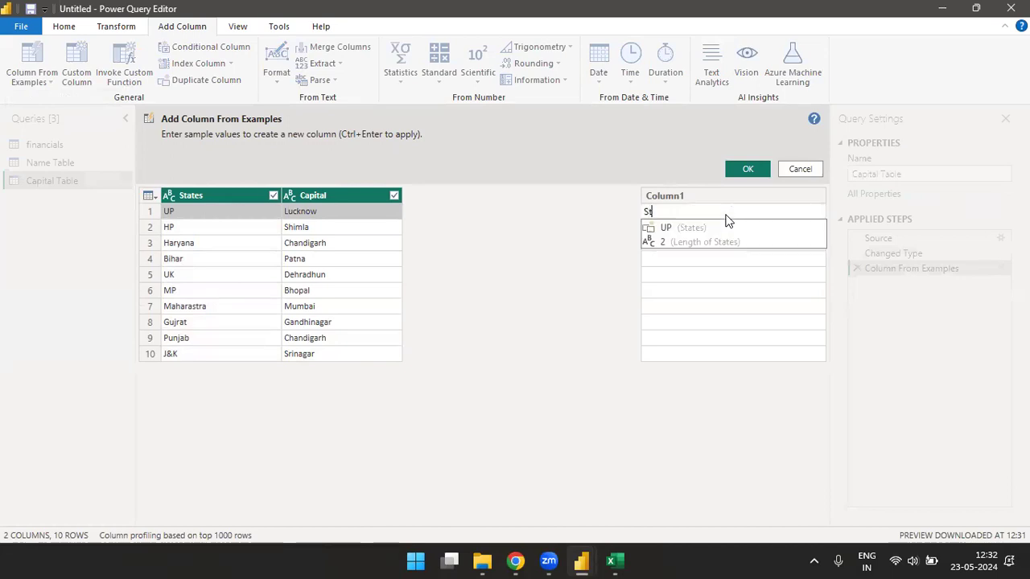
text(ates is )
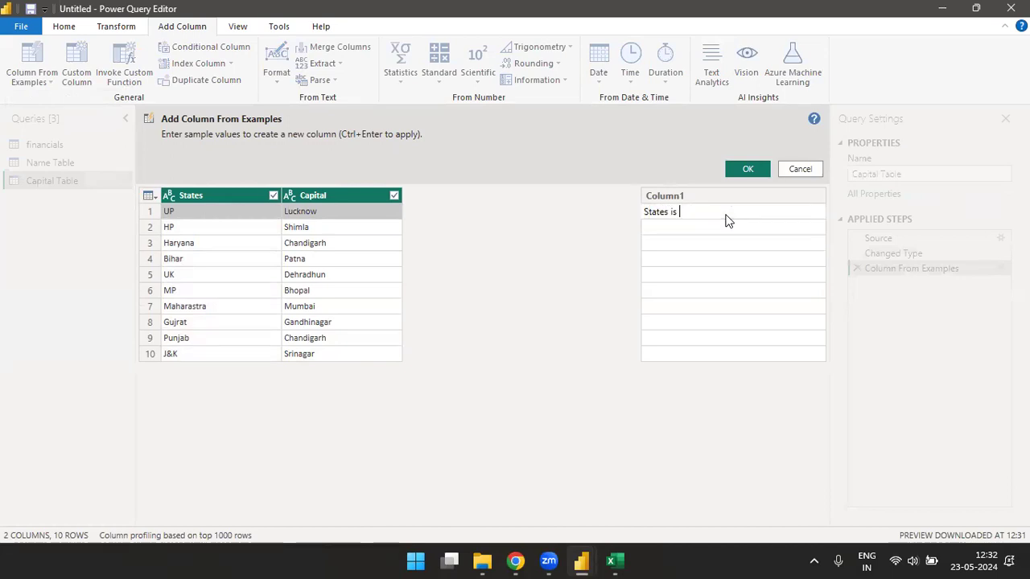
text(UP and Capital is Lucknow)
key(Return)
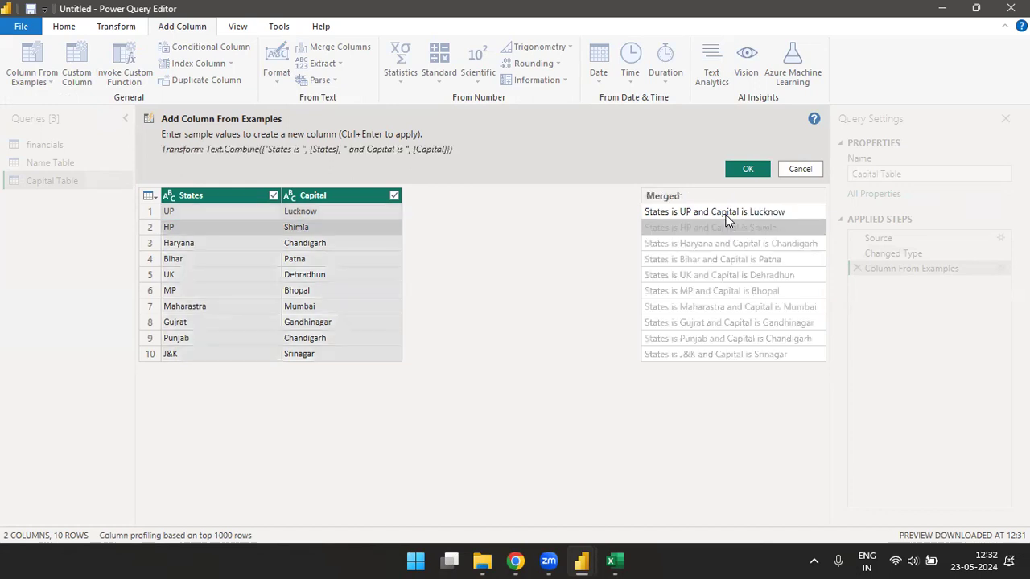
click(751, 166)
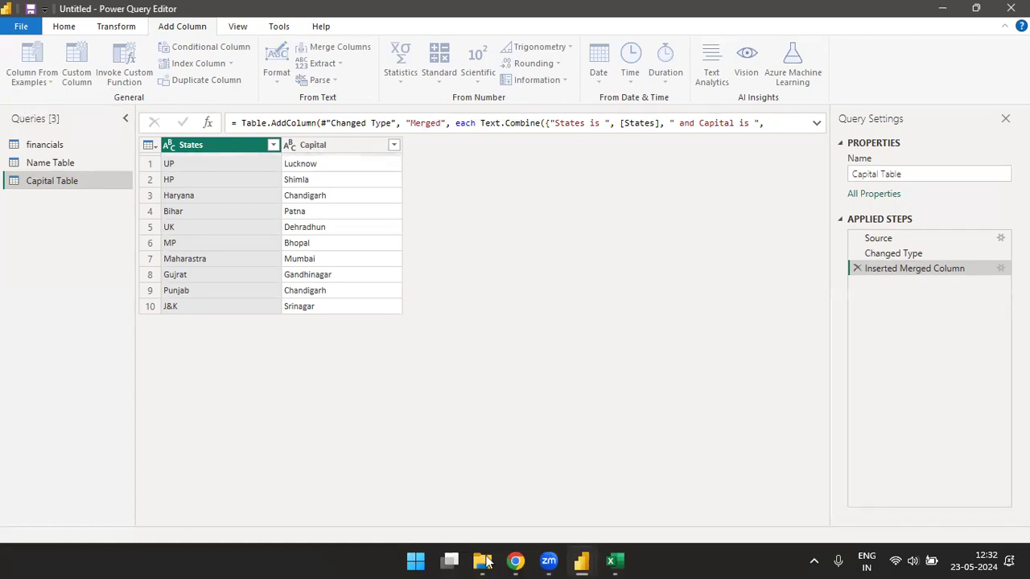
- In Excel, select the Ouput sentences in H19:H28, then return to Power Query Editor
click(626, 561)
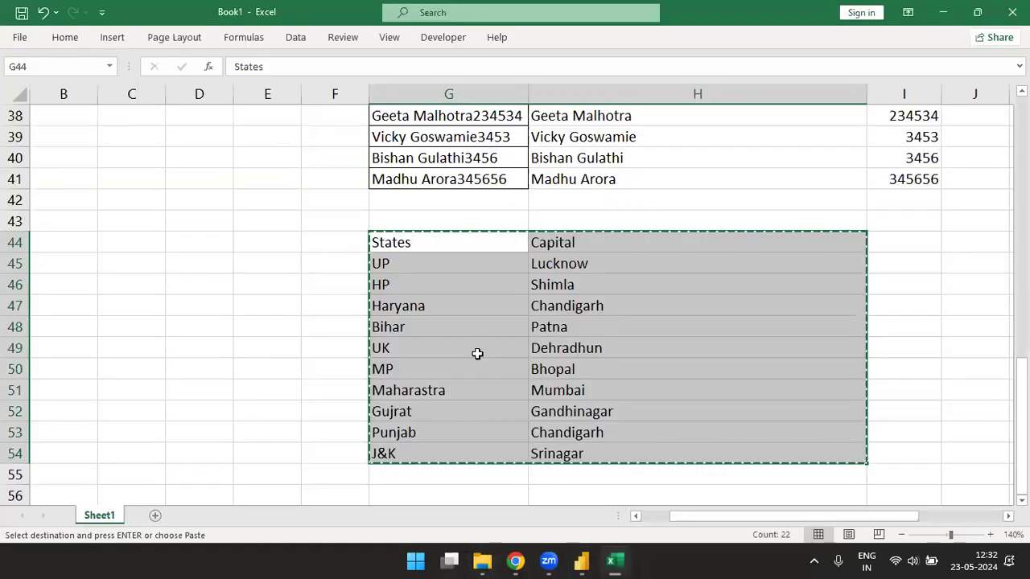
click(451, 174)
key(ctrl+Up)
key(ctrl+Up)
key(Up)
key(Up)
key(Up)
key(Up)
key(Up)
key(Up)
key(Up)
key(Up)
key(Up)
key(Up)
key(Up)
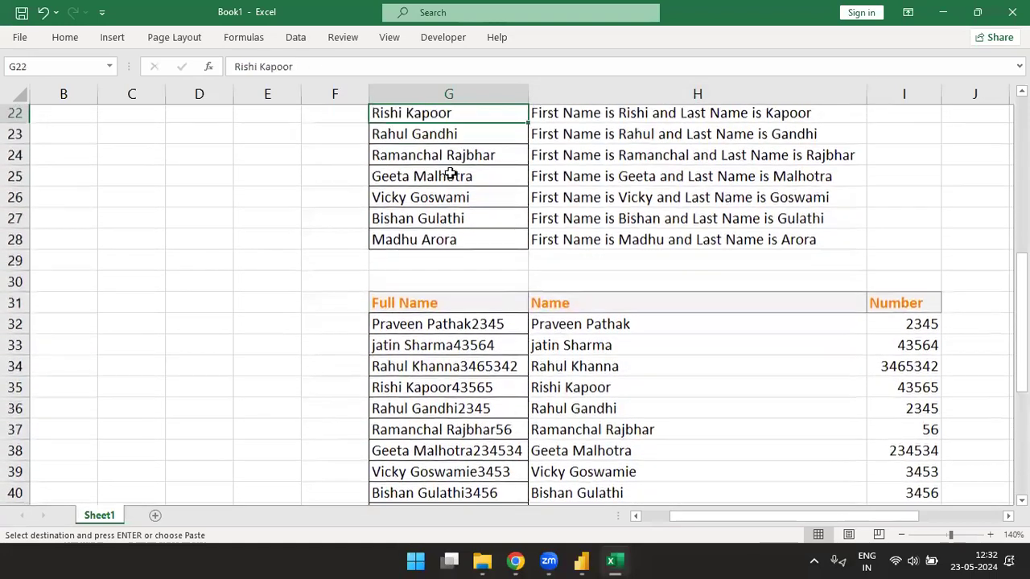
key(Down)
key(Down)
key(Right)
key(ctrl+shift+Down)
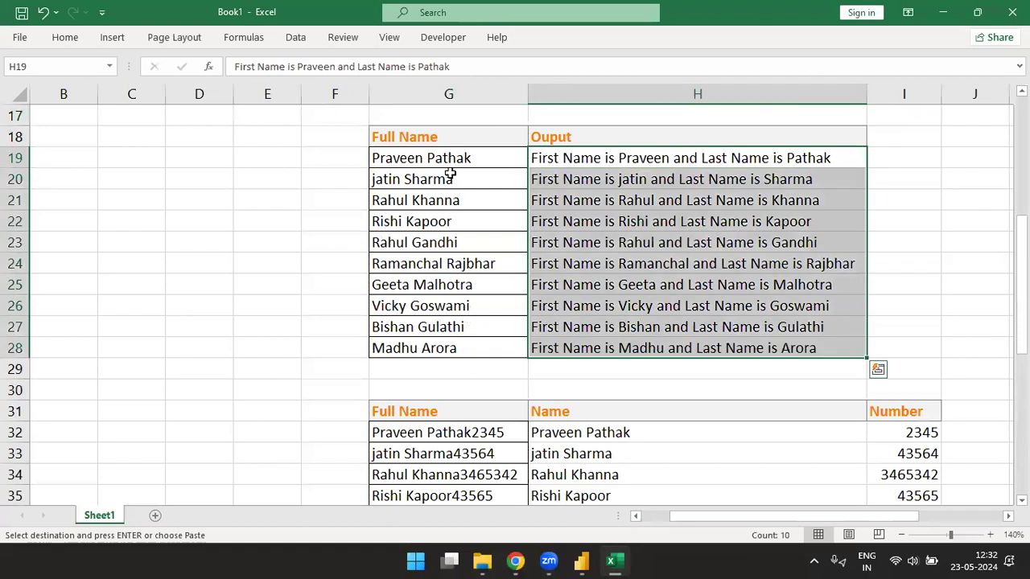
key(ctrl+shift+Up)
key(alt+Tab)
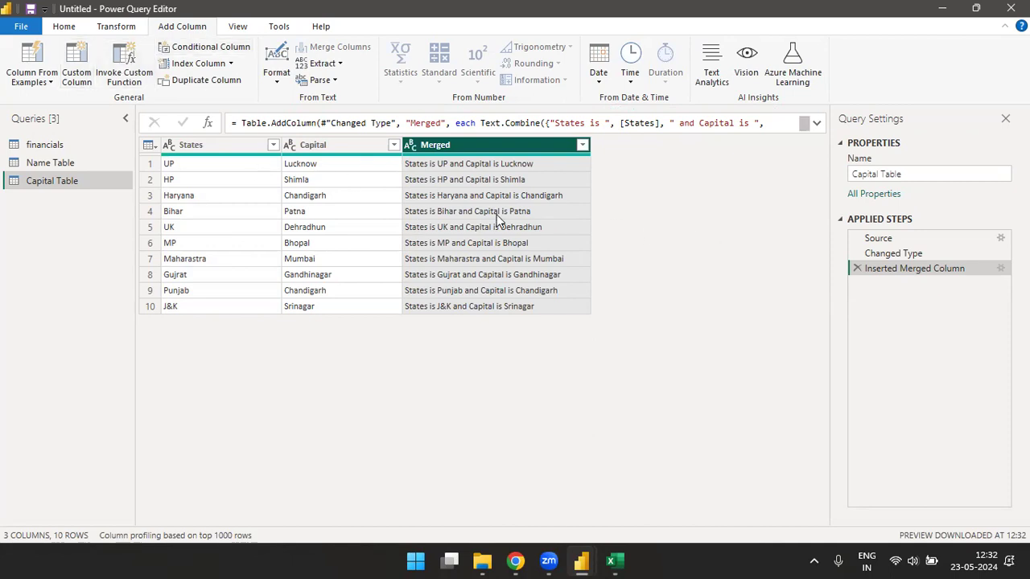
- In Name Table, add a column from examples with the first row's first name as the sample
click(41, 162)
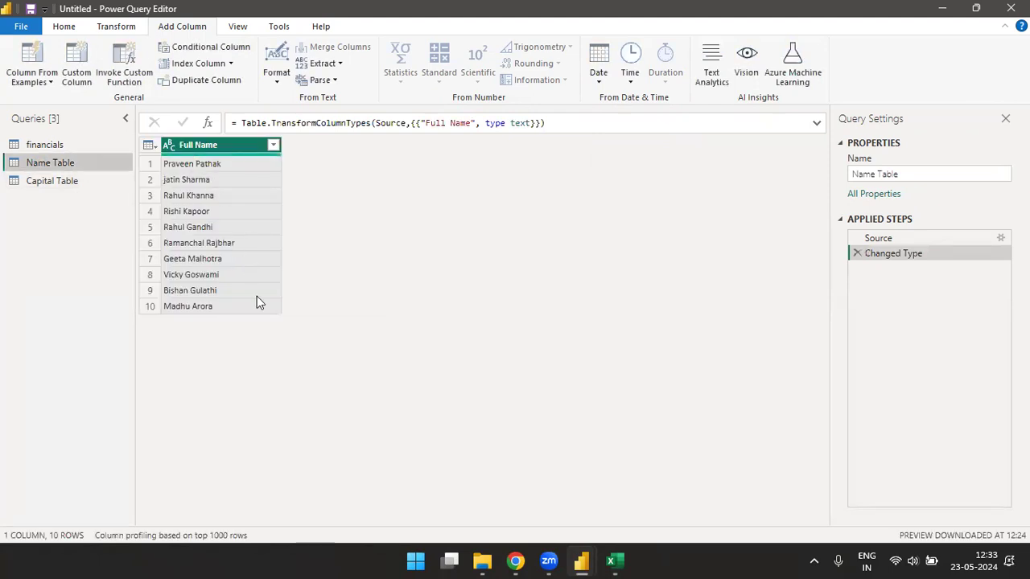
click(49, 83)
click(53, 112)
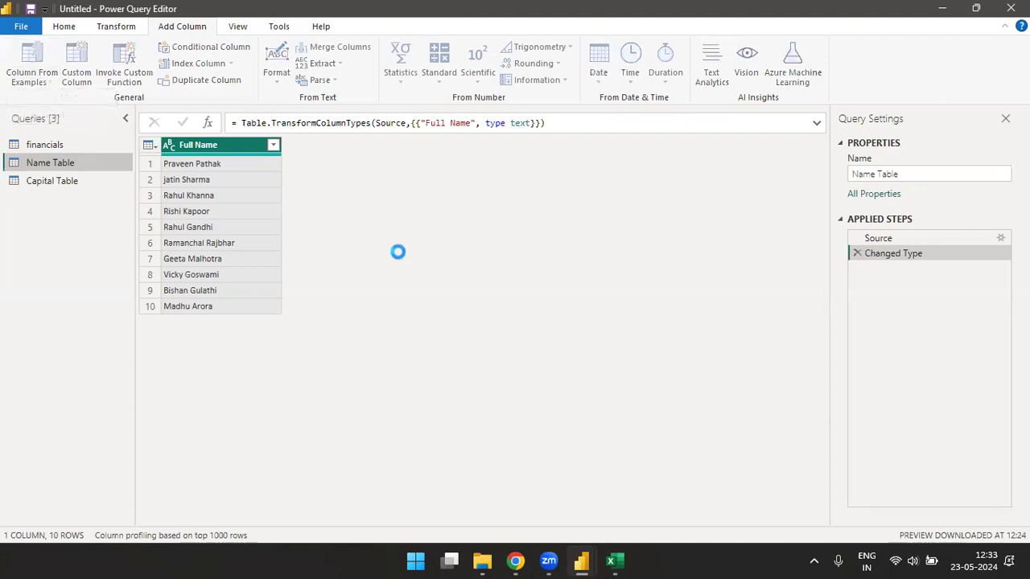
text(Firstrr)
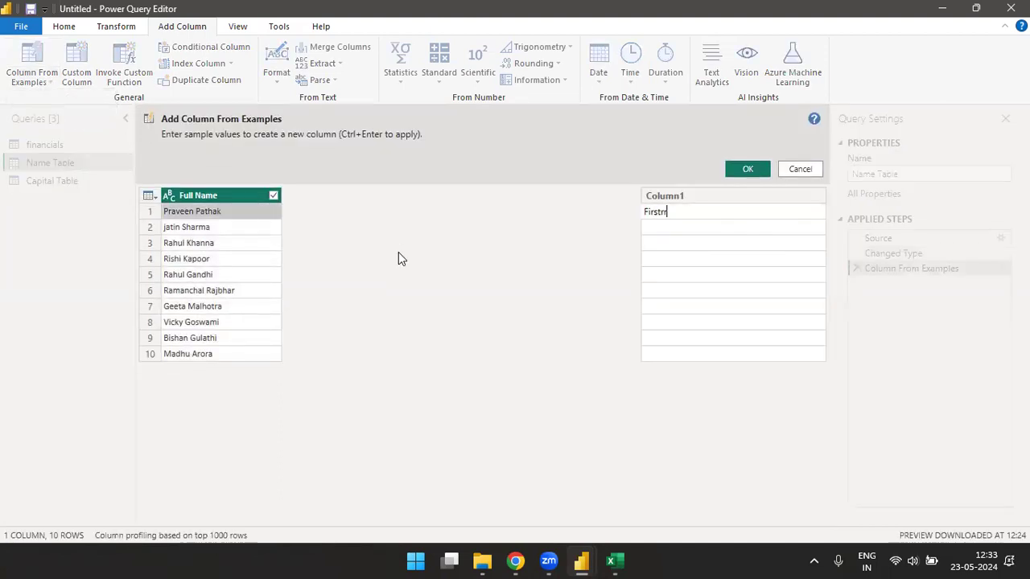
key(BackSpace)
key(BackSpace)
text(name is Praveen)
key(Return)
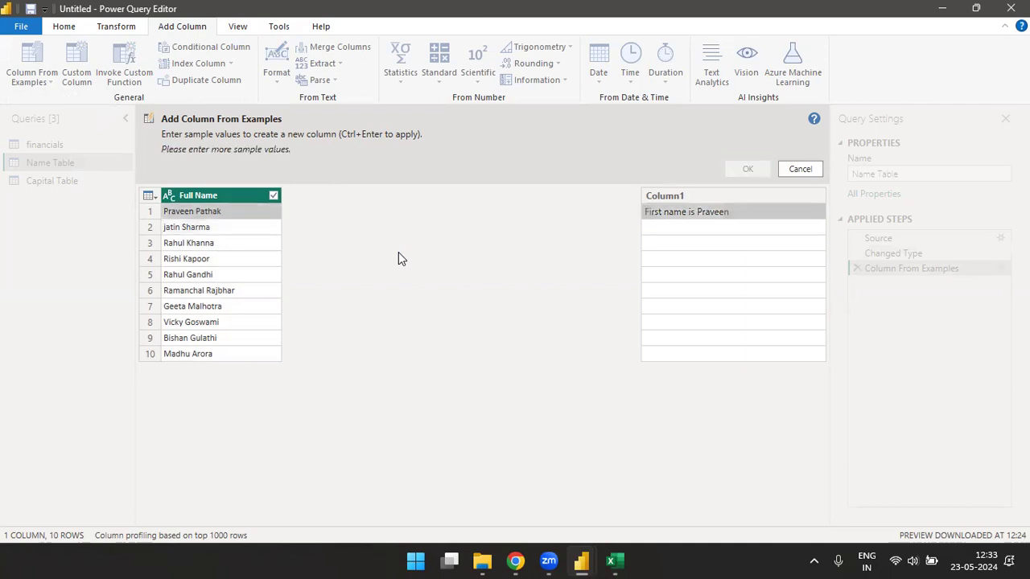
text(Praveen)
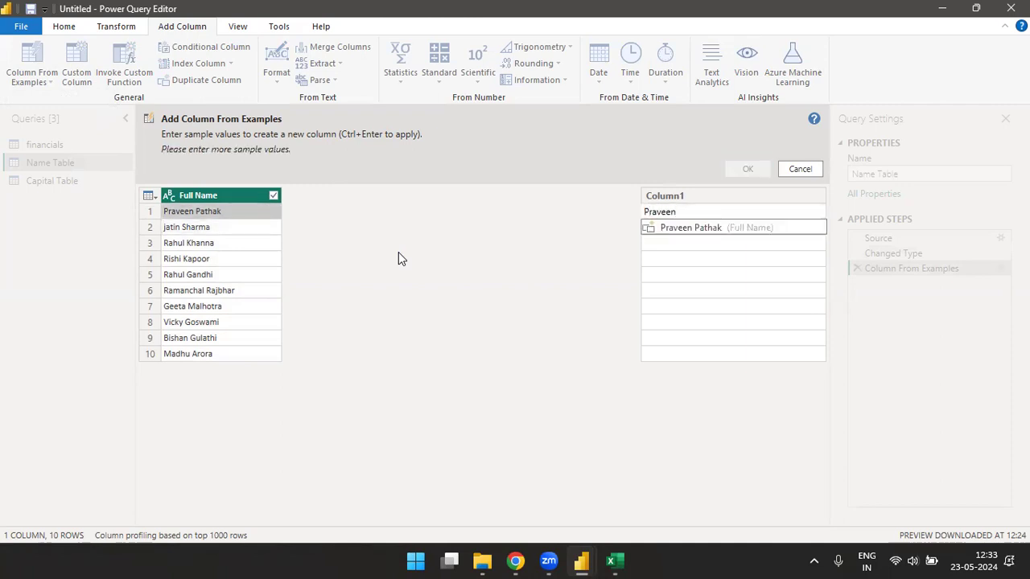
key(Return)
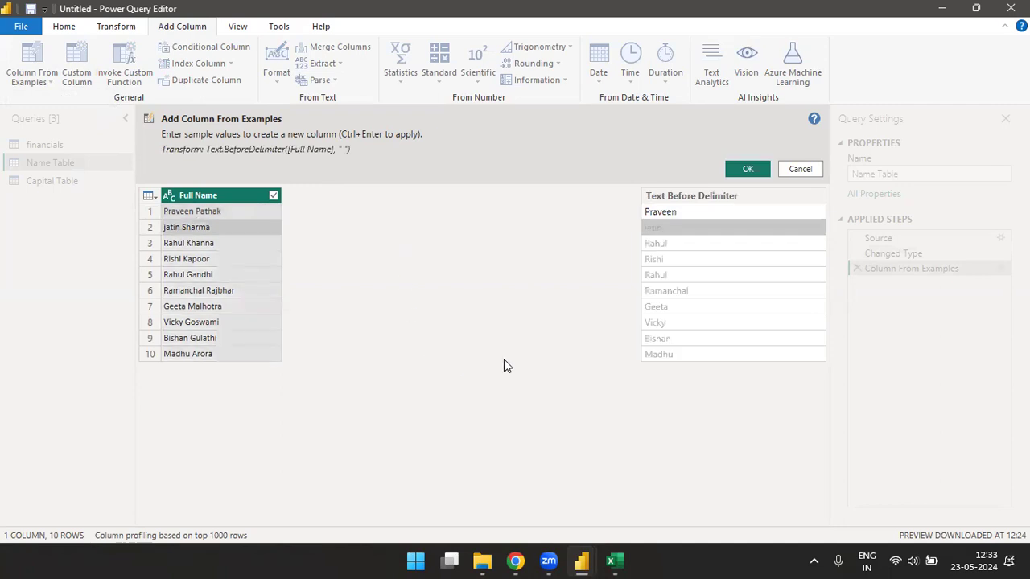
click(765, 167)
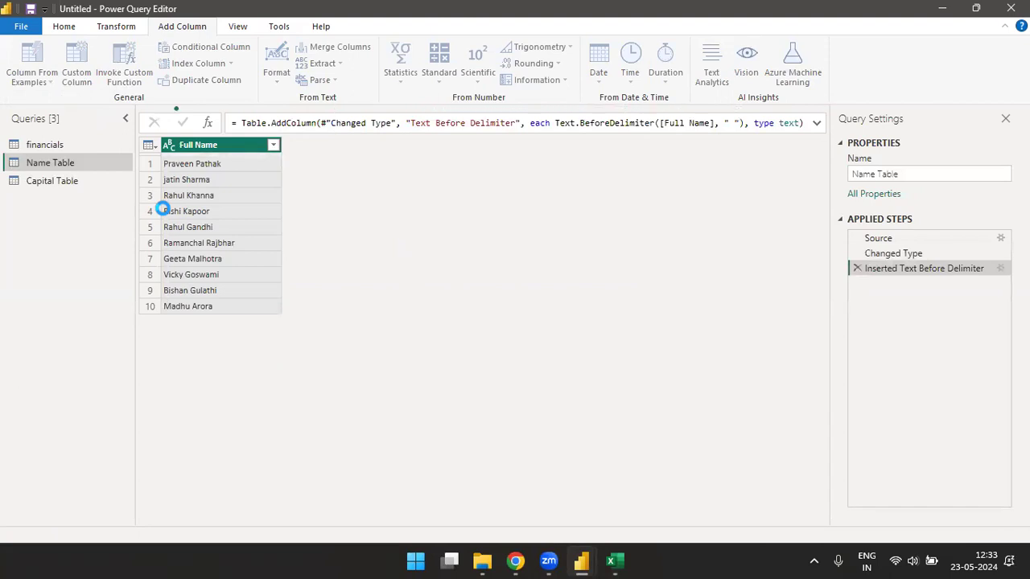
- In Excel, navigate up to the Full Name header of the top name-splitting table
click(614, 560)
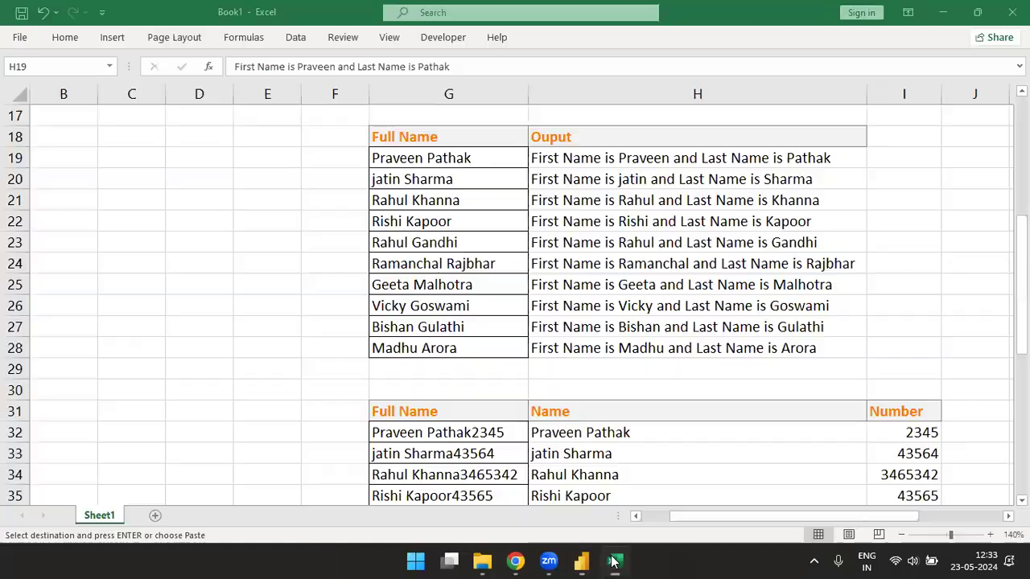
click(441, 161)
key(ctrl+Up)
key(ctrl+Up)
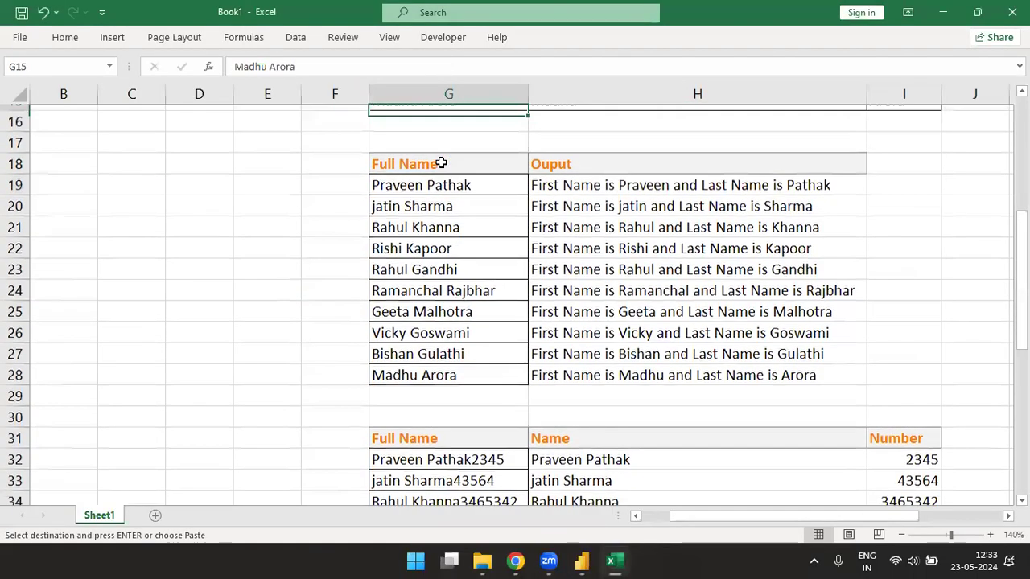
key(ctrl+Up)
key(ctrl+Down)
key(Up)
key(Up)
key(Up)
key(Up)
key(Up)
key(Up)
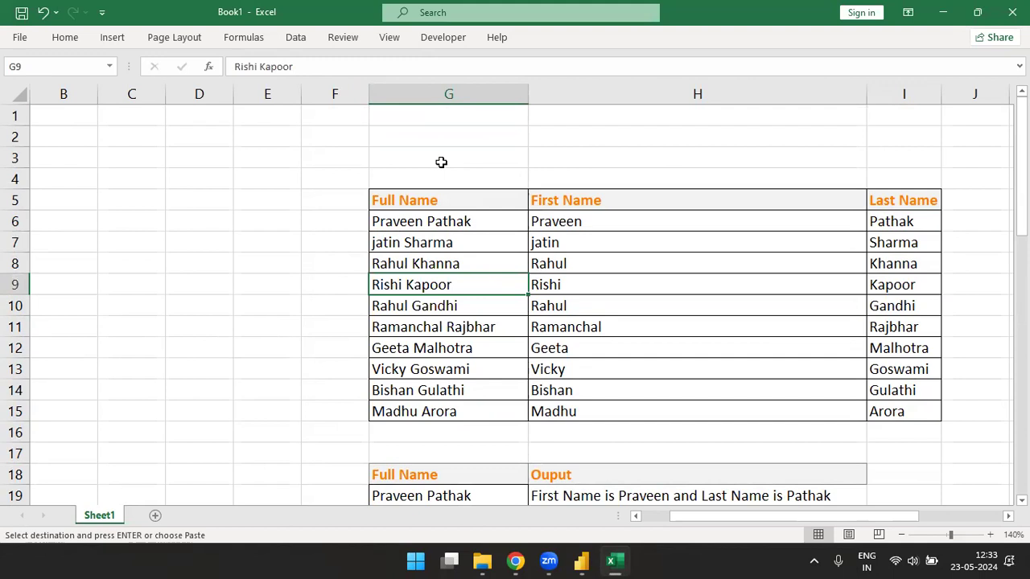
key(Up)
key(Up)
key(Up)
key(Up)
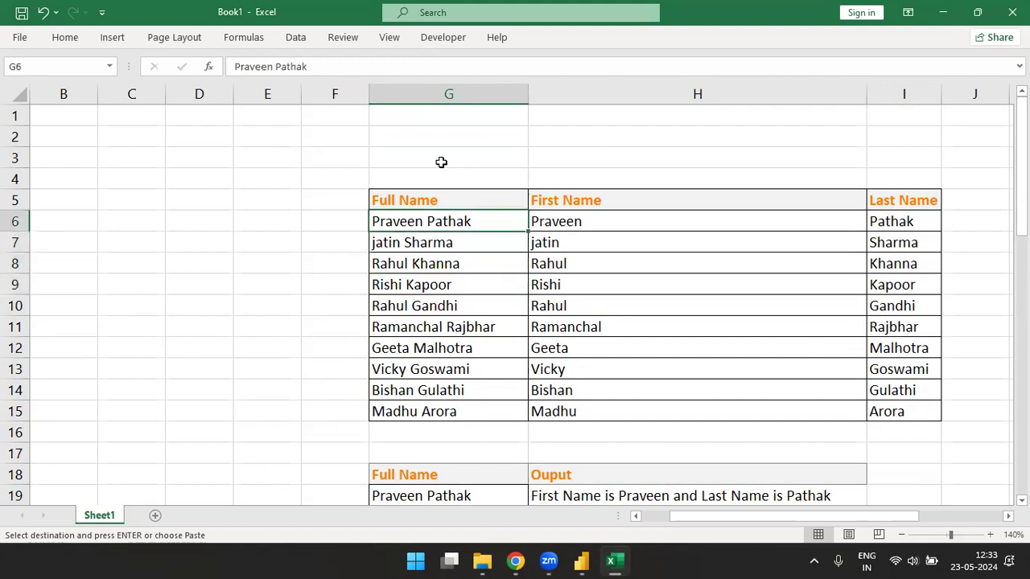
- Copy the Full Name list G5:G15 and paste it starting at G57
key(ctrl+shift+Down)
key(ctrl+c)
key(Down)
key(Down)
key(Down)
key(Down)
key(Down)
key(Down)
key(Down)
key(Down)
key(Down)
key(Down)
key(Down)
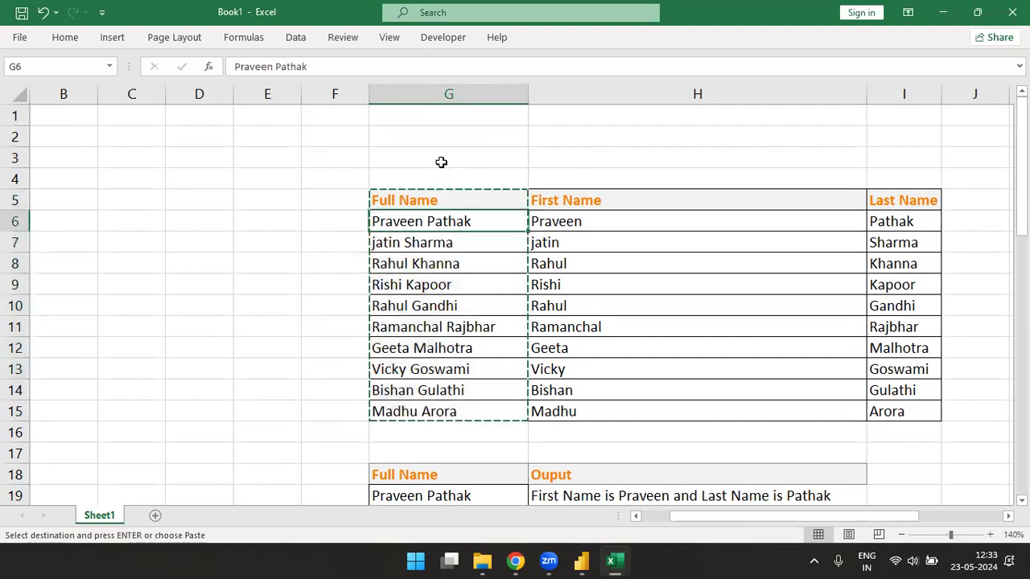
key(Down)
key(Down)
key(Down)
key(Down)
key(Down)
key(Down)
key(Down)
key(Down)
key(Down)
key(Down)
key(Down)
key(Down)
key(Down)
key(Down)
key(Down)
key(Down)
key(Down)
key(Down)
key(Down)
key(Down)
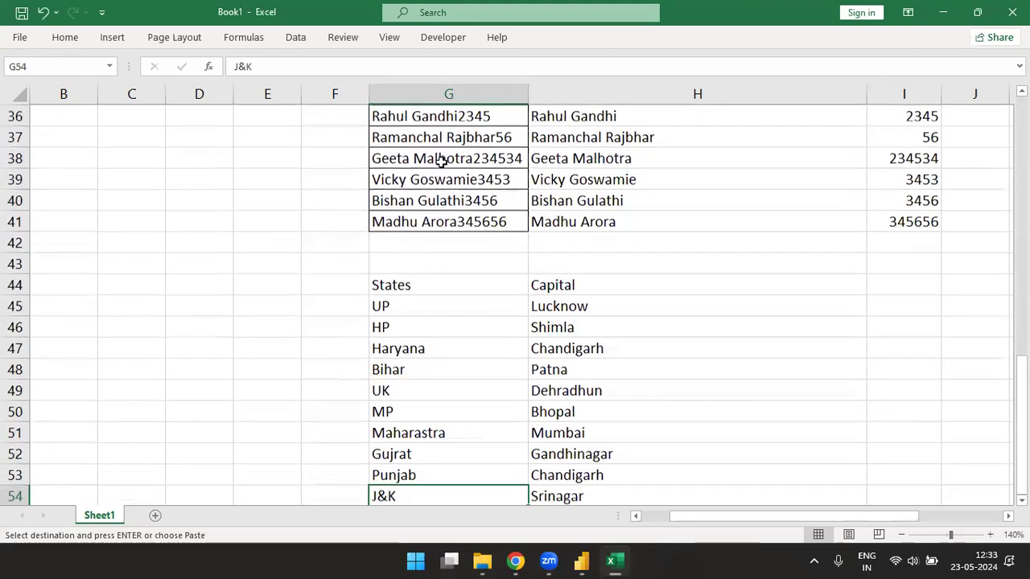
key(Down)
key(Down)
key(Down)
key(Down)
key(Down)
key(Down)
key(Up)
key(Up)
key(Up)
key(Up)
key(Up)
key(Up)
key(Up)
key(Up)
key(Up)
key(Up)
key(Up)
key(Up)
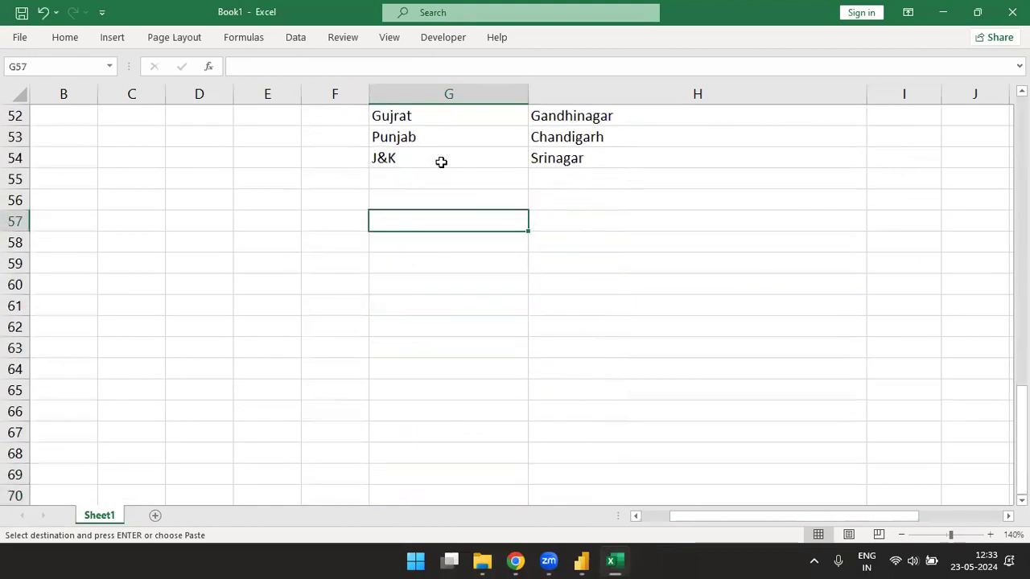
key(ctrl+v)
key(Down)
- Add middle names to the first three pasted full names
key(F2)
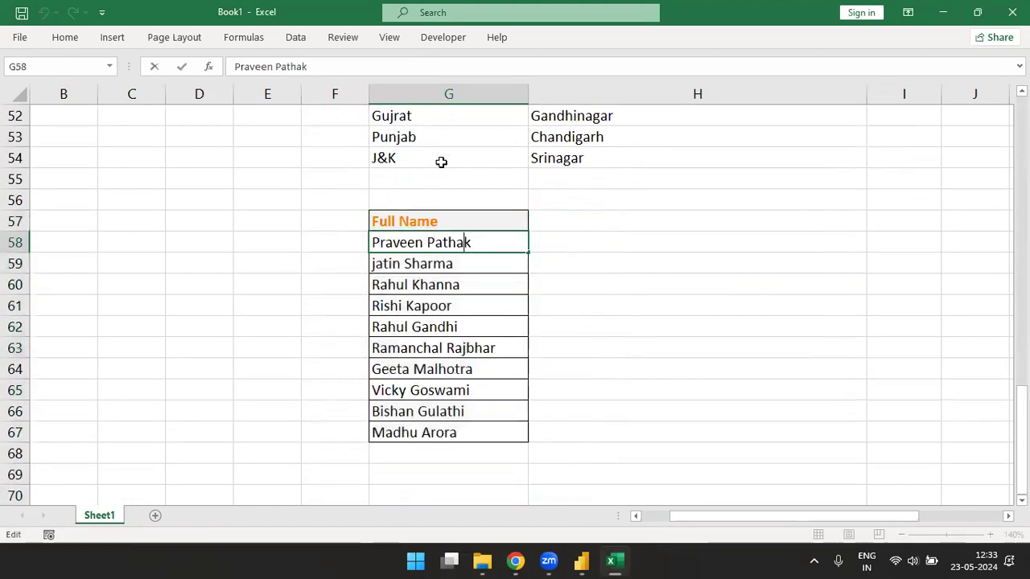
text(Kumar)
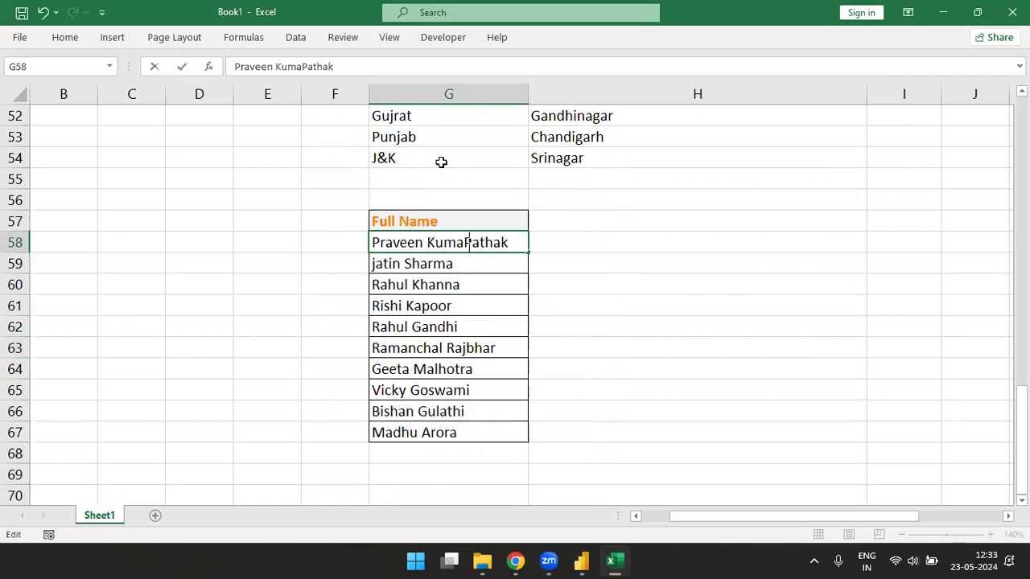
key(Return)
key(F2)
key(Left)
key(Left)
key(Right)
key(Right)
key(Left)
key(Left)
key(Left)
key(Left)
key(Left)
key(Left)
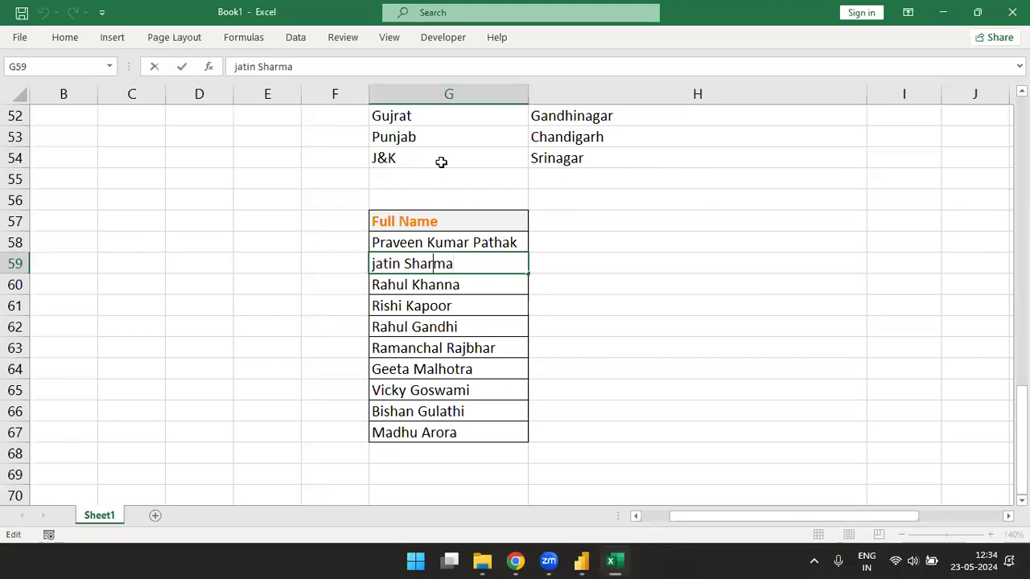
text(Chand)
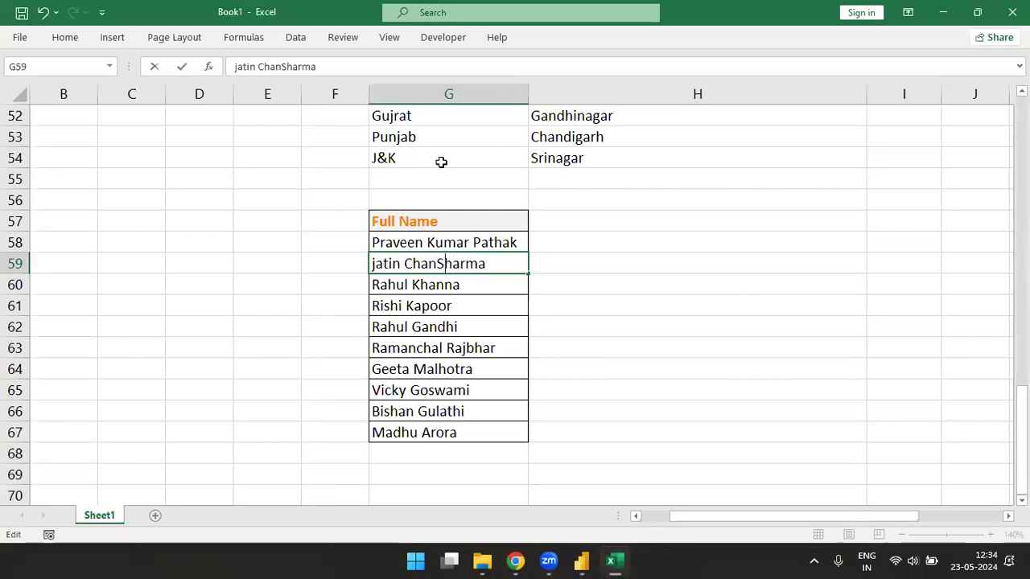
key(Return)
key(F2)
key(Left)
key(Left)
key(Left)
key(Left)
key(Left)
key(Left)
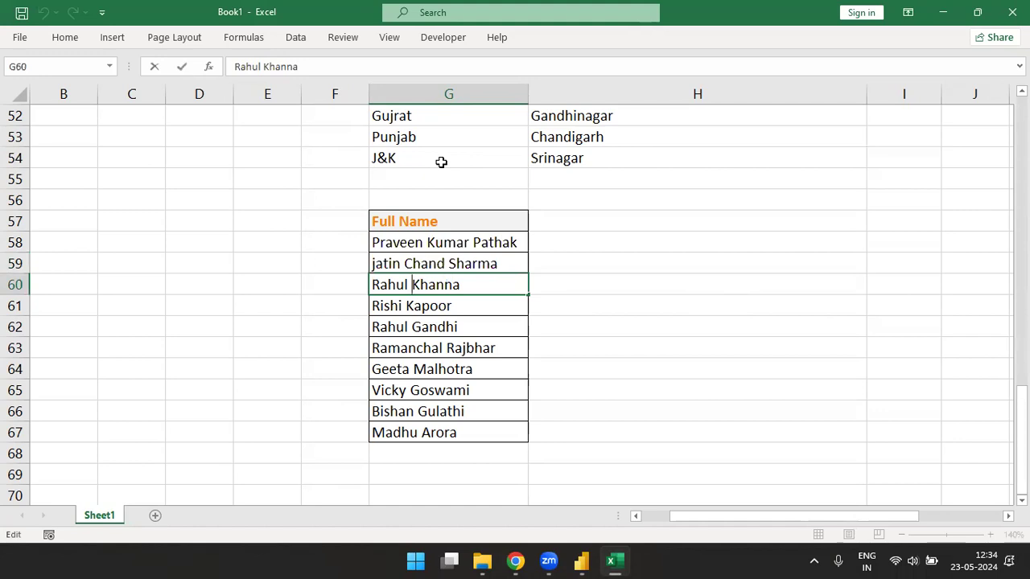
text(Rai)
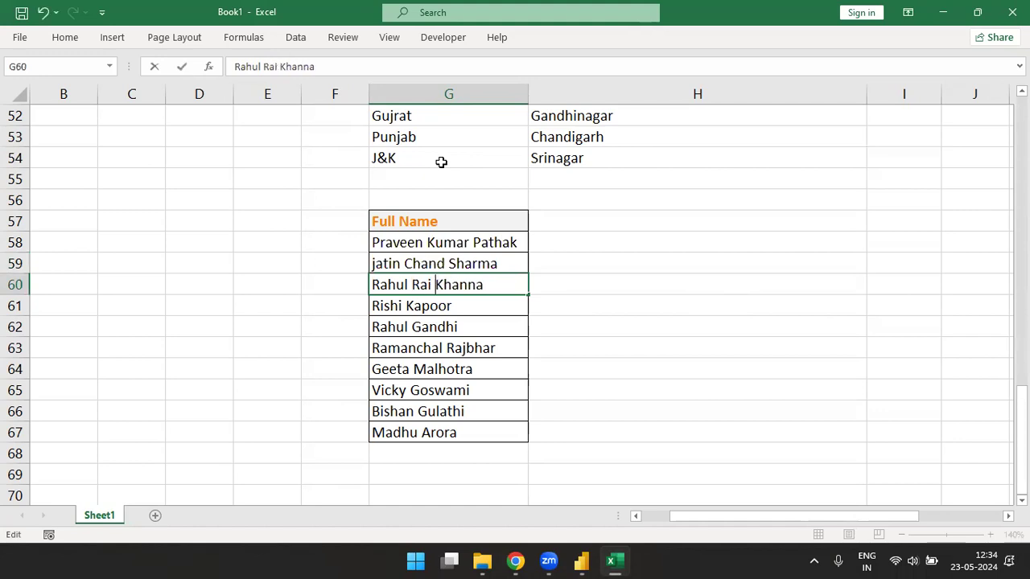
key(Return)
- Extend the next three names with middle or extra surnames, then autofit column G
key(F2)
text(Mish)
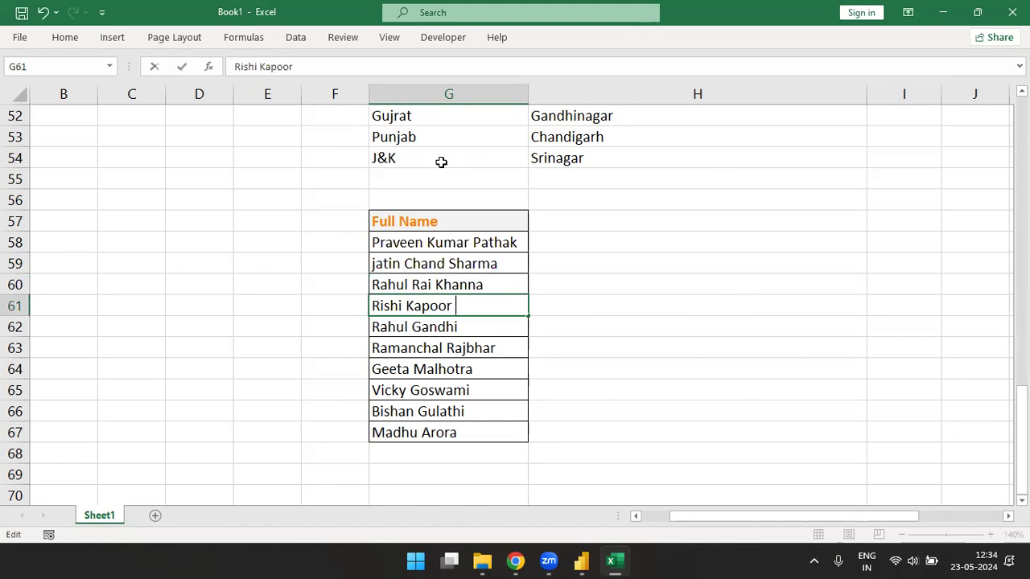
text(ra)
key(Return)
key(F2)
key(Left)
key(Left)
key(Left)
key(Left)
key(Left)
key(Left)
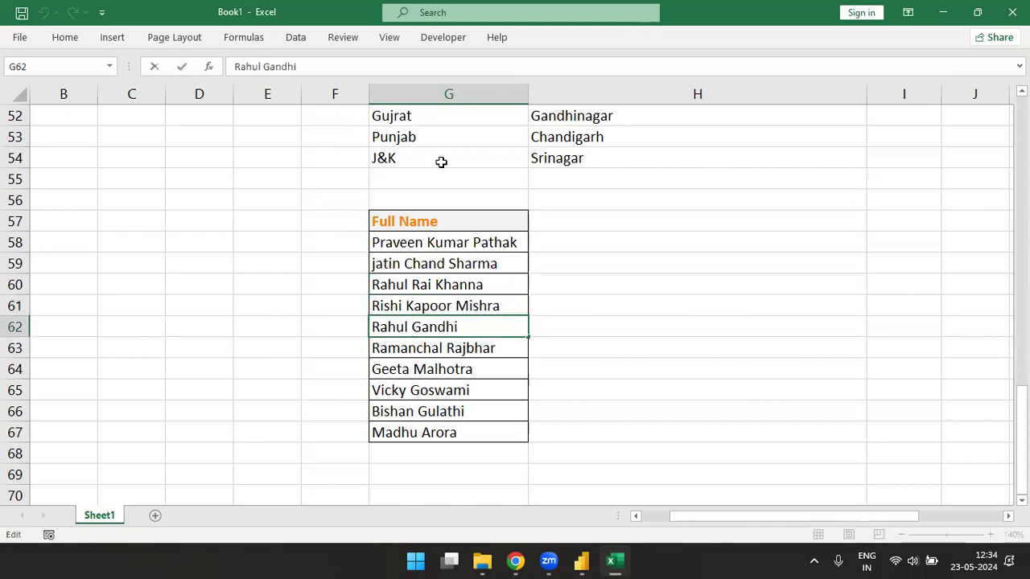
text(singh)
key(Return)
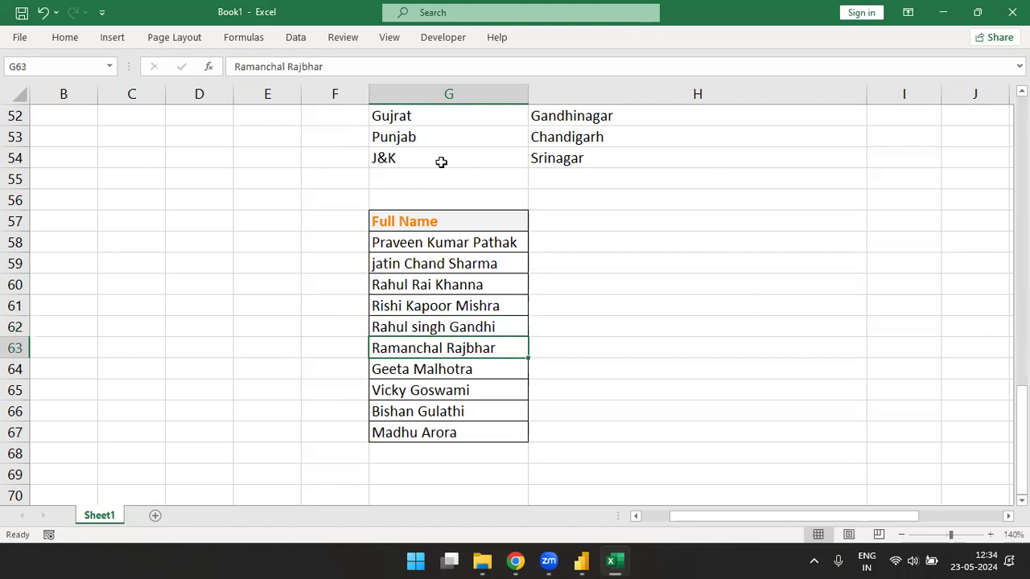
key(F2)
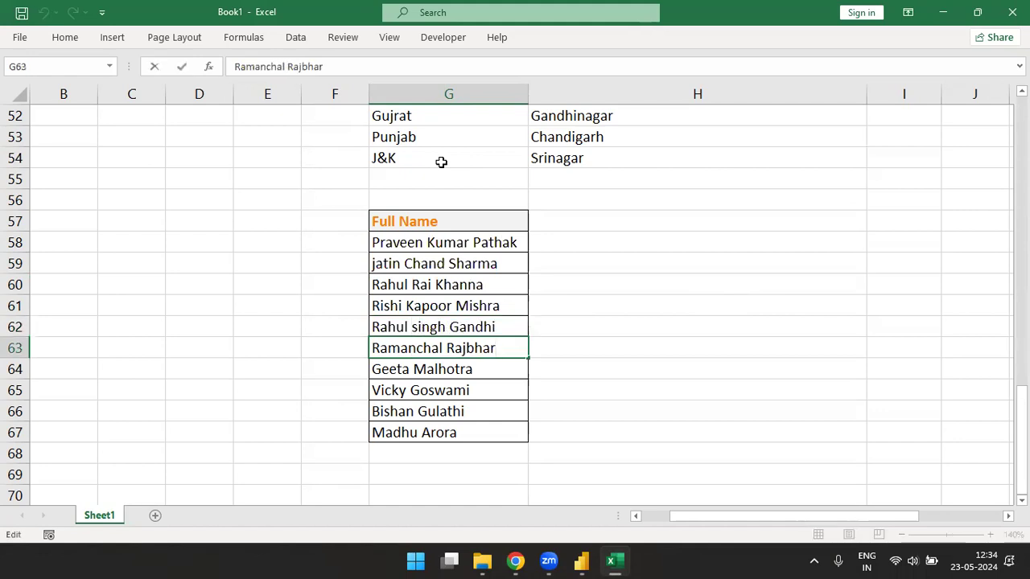
key(Left)
key(Left)
key(Left)
text(Kumar)
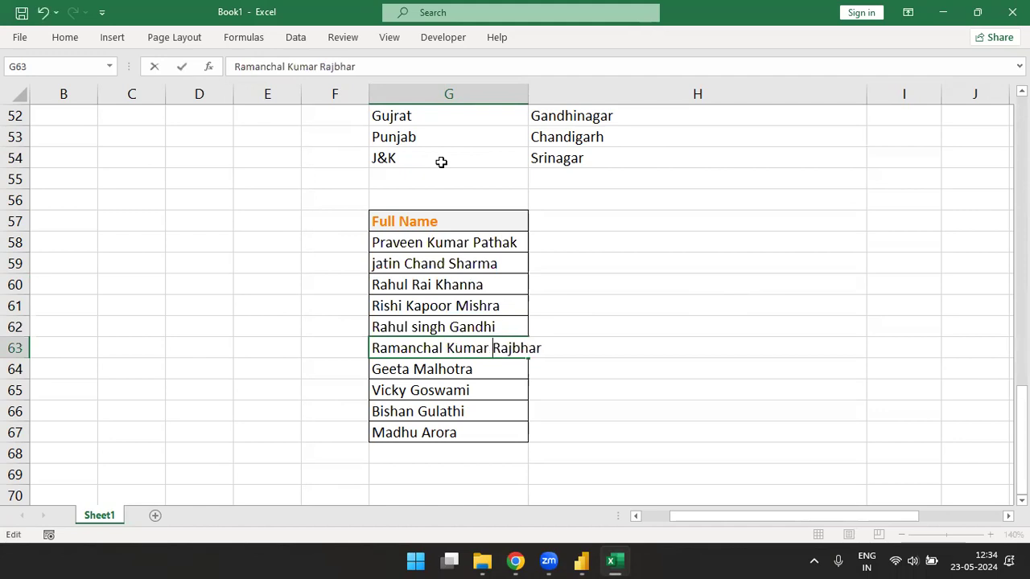
key(ctrl+Return)
key(alt+o)
key(c)
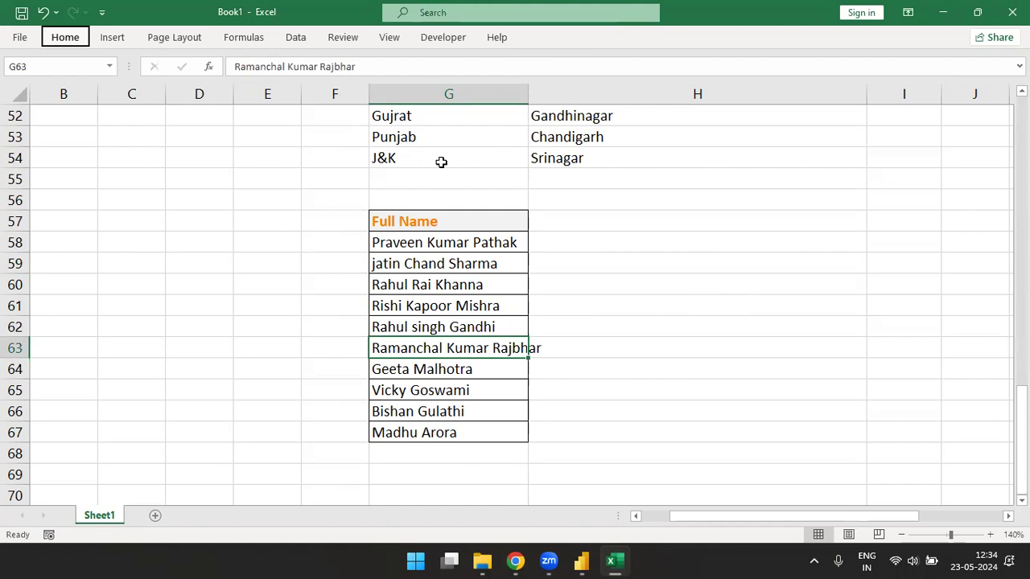
key(a)
- Enter new three-part full names in rows 64 and 65, fixing their typos
key(Down)
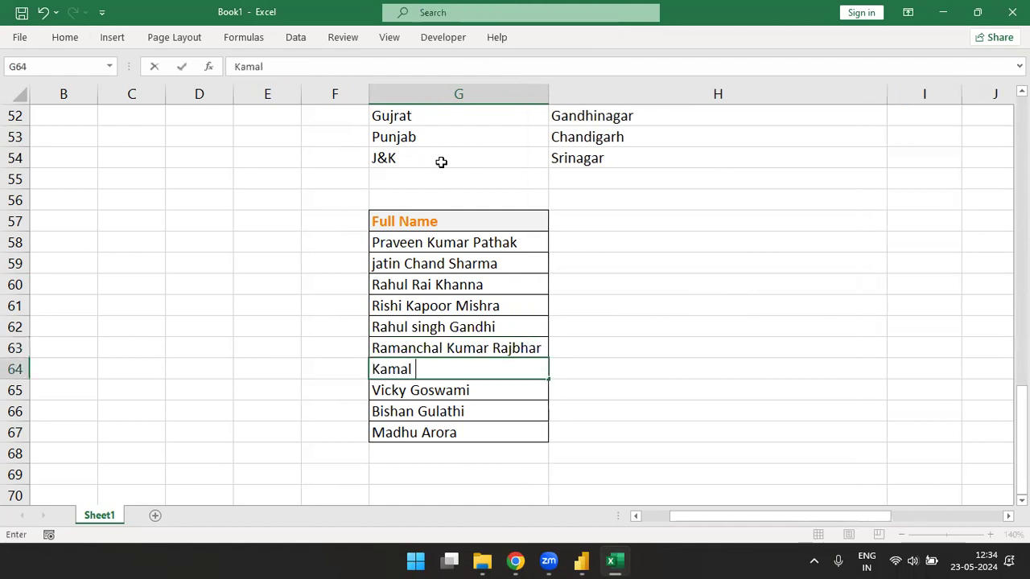
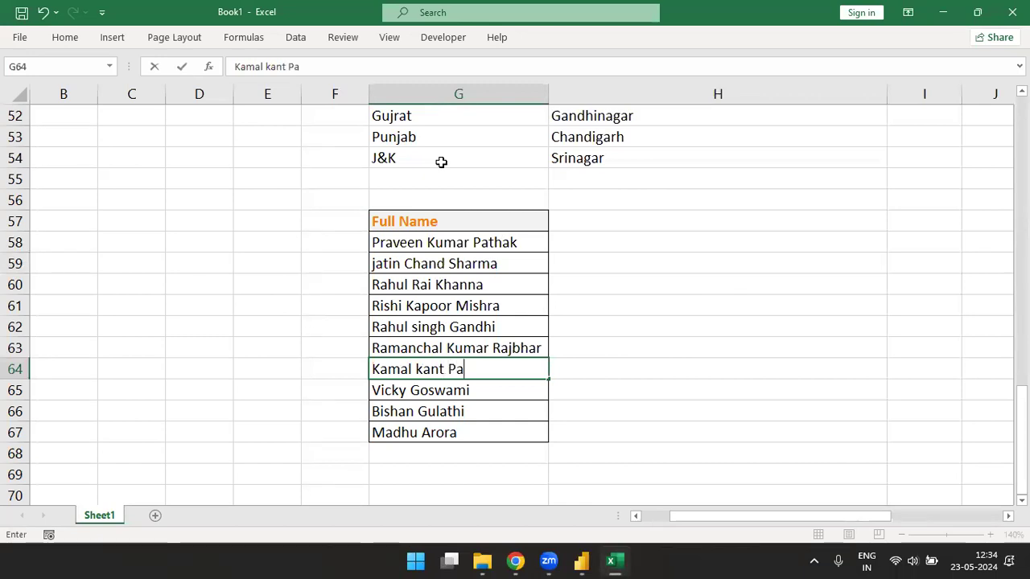
key(Return)
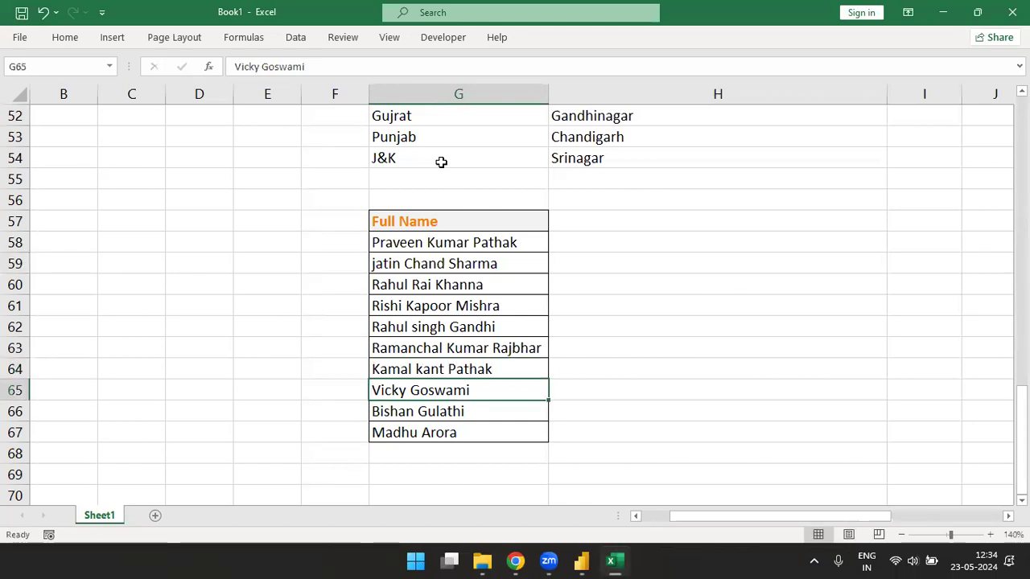
text(Atal )
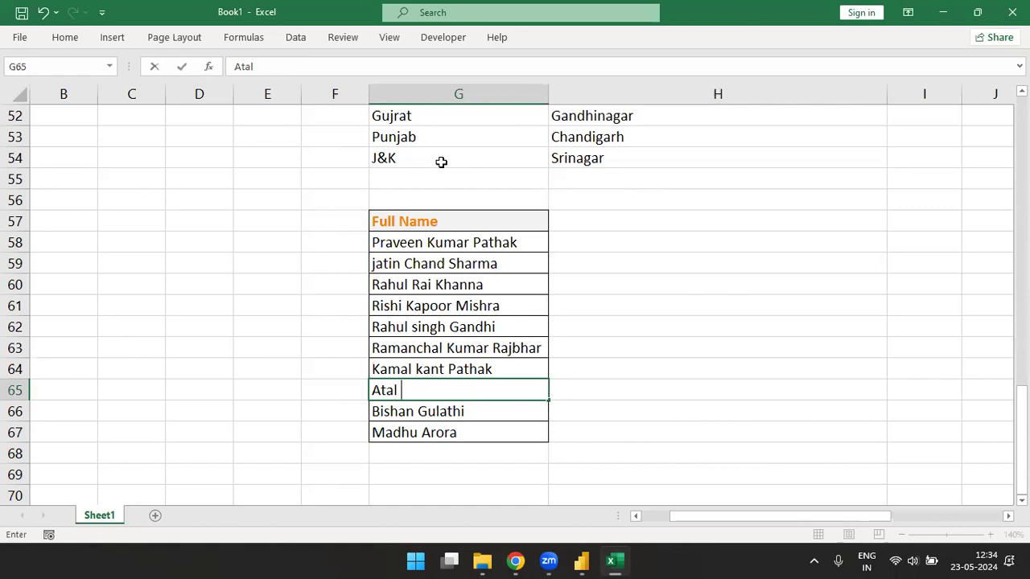
text(Bihario B)
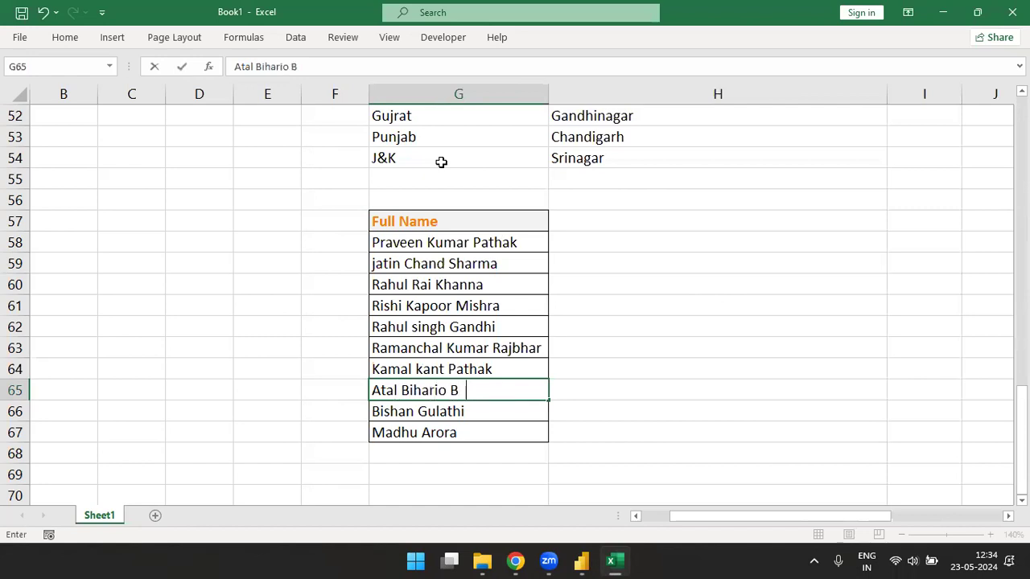
text(ajpayee)
key(Return)
key(Up)
key(F2)
key(Left)
key(Left)
key(Left)
key(Left)
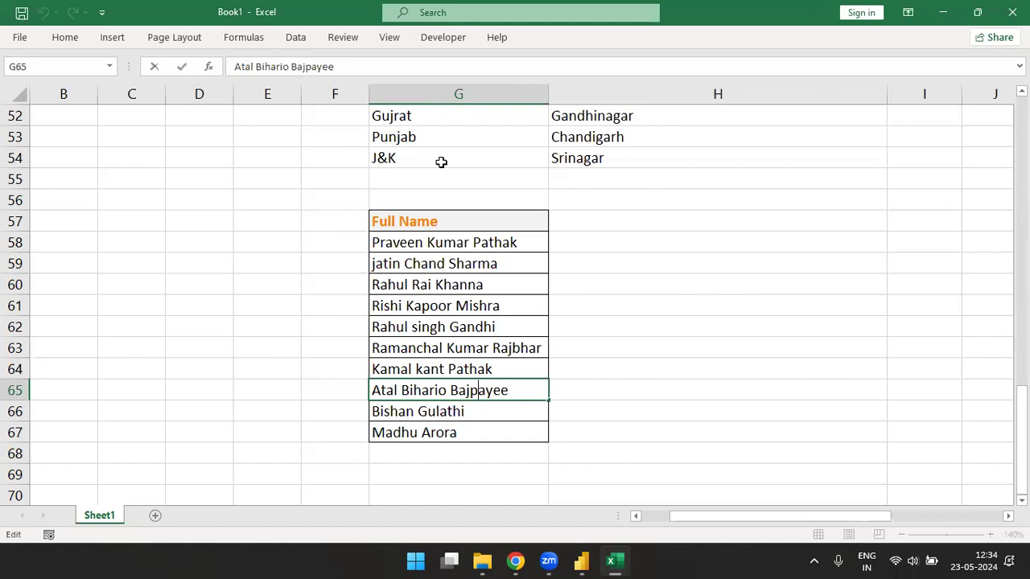
key(Delete)
key(Return)
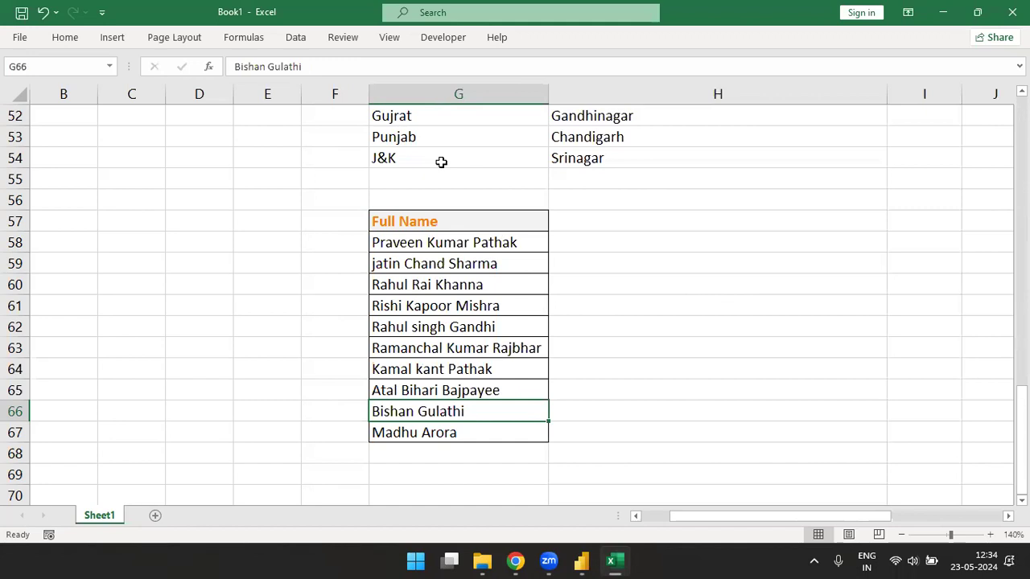
- Add middle names to the names in rows 66 and 67
key(F2)
key(Left)
key(Left)
key(Left)
key(Left)
key(Left)
key(Left)
key(Left)
text(Singh)
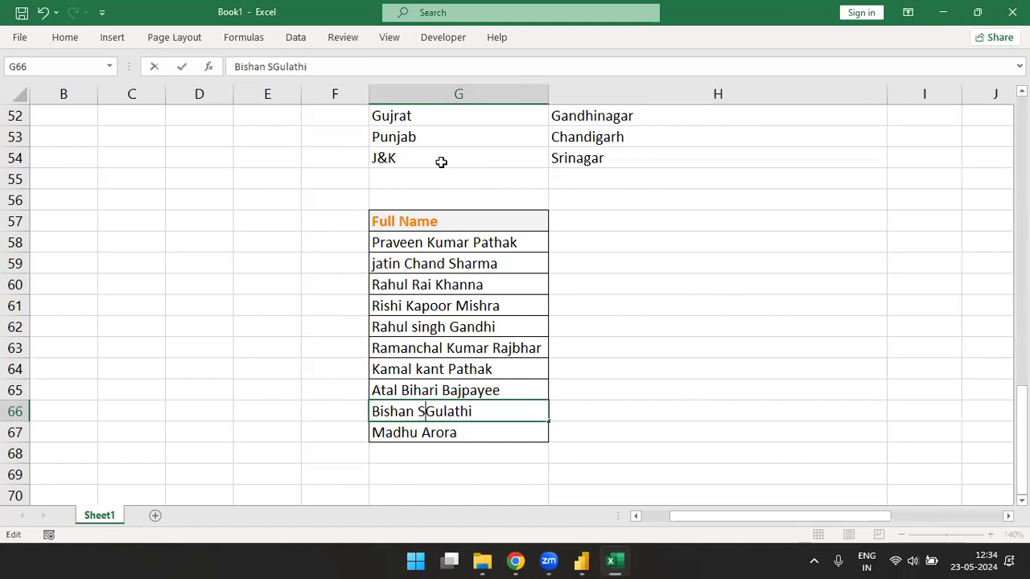
key(Return)
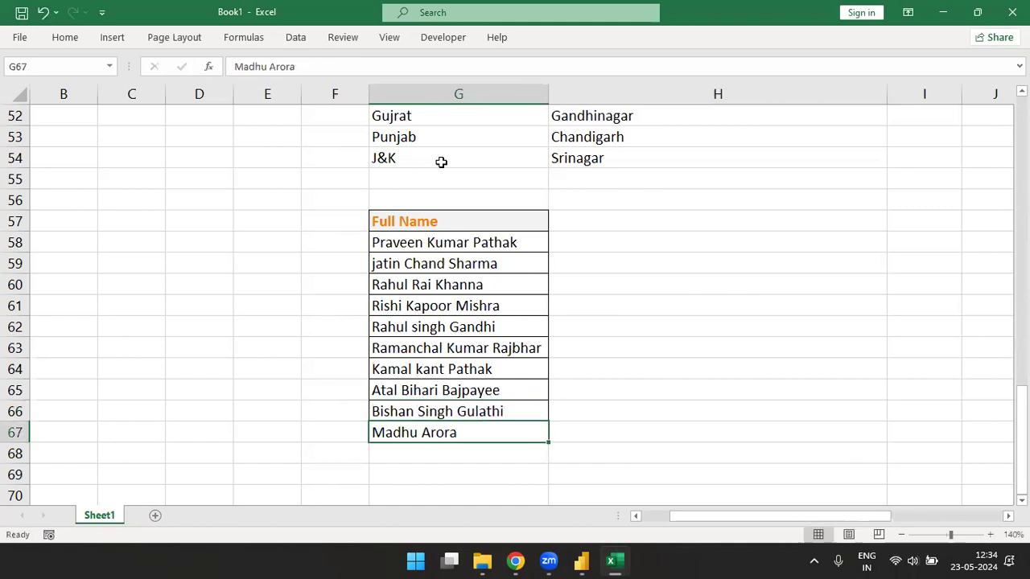
key(F2)
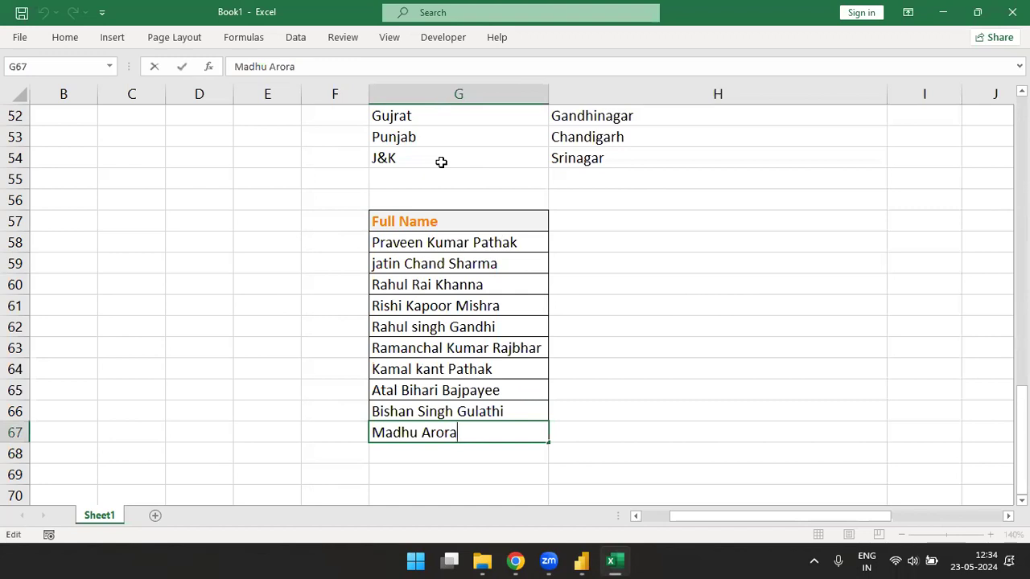
text(Kumari)
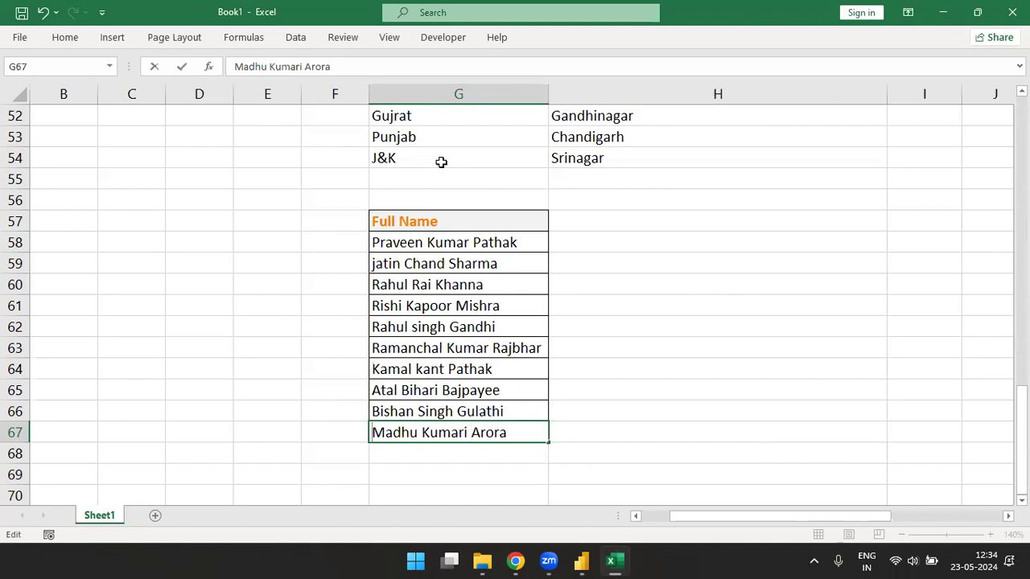
key(Return)
key(Up)
key(Up)
key(Up)
key(Up)
key(Up)
key(Up)
key(Up)
key(Up)
key(Up)
key(Up)
key(Up)
key(Right)
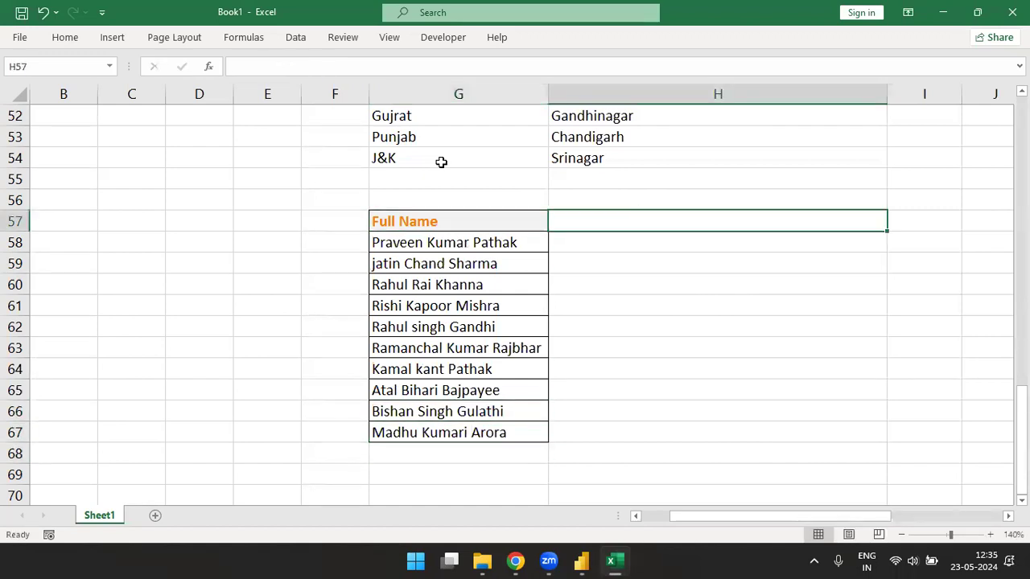
- Enter the header 'Middle Name' in H57
text(Middle )
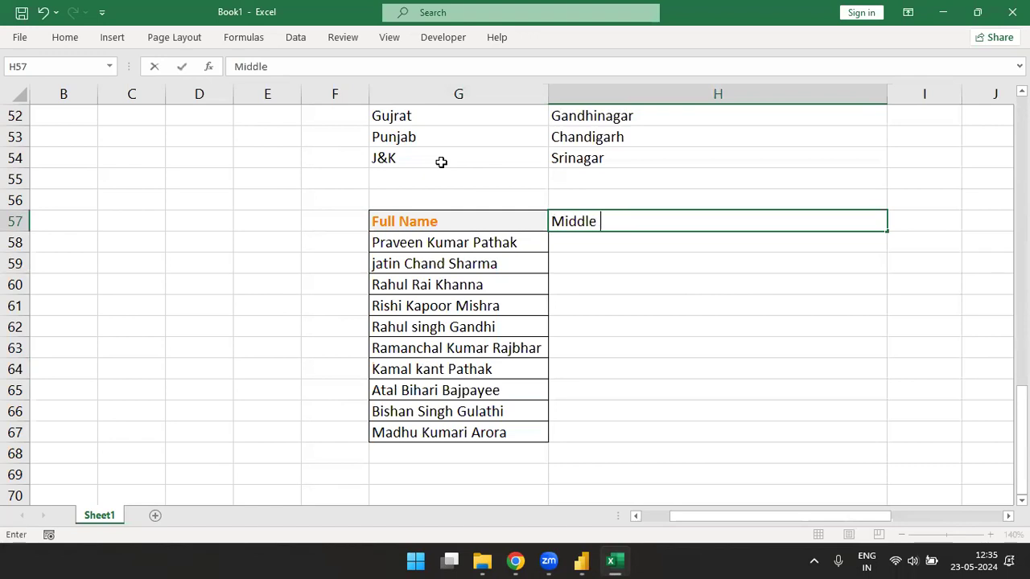
text(name)
key(BackSpace)
key(BackSpace)
key(BackSpace)
key(BackSpace)
text(Name)
key(Return)
- Apply the Output cell style to the Full Name and Middle Name headers in G57:H57
key(Up)
key(Left)
key(shift+Right)
key(alt+h)
key(j)
key(Down)
key(Return)
- Select the G57:H67 name range, then move into H58 for the first middle name
key(Up)
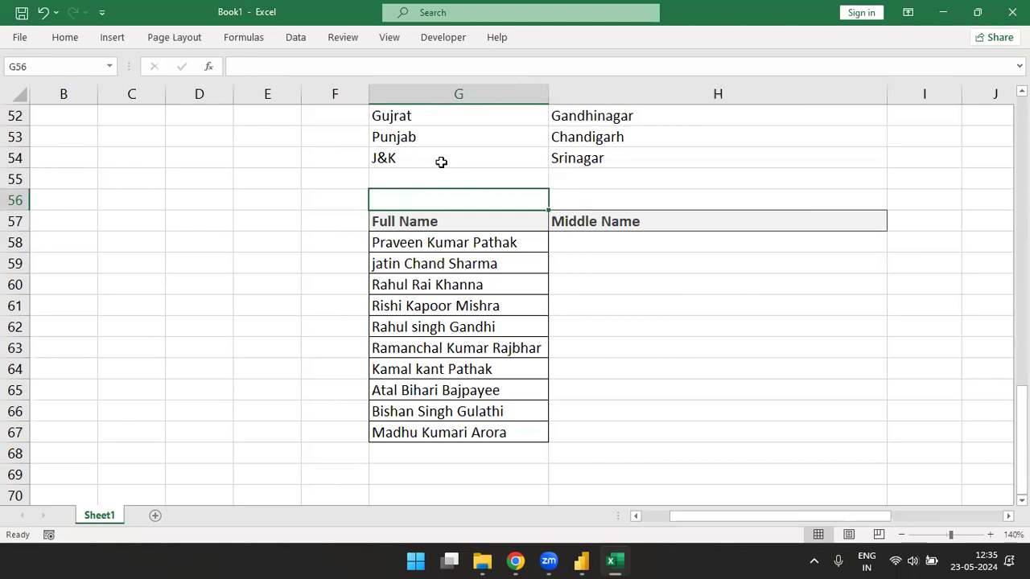
key(Down)
key(shift+Right)
key(ctrl+shift+Down)
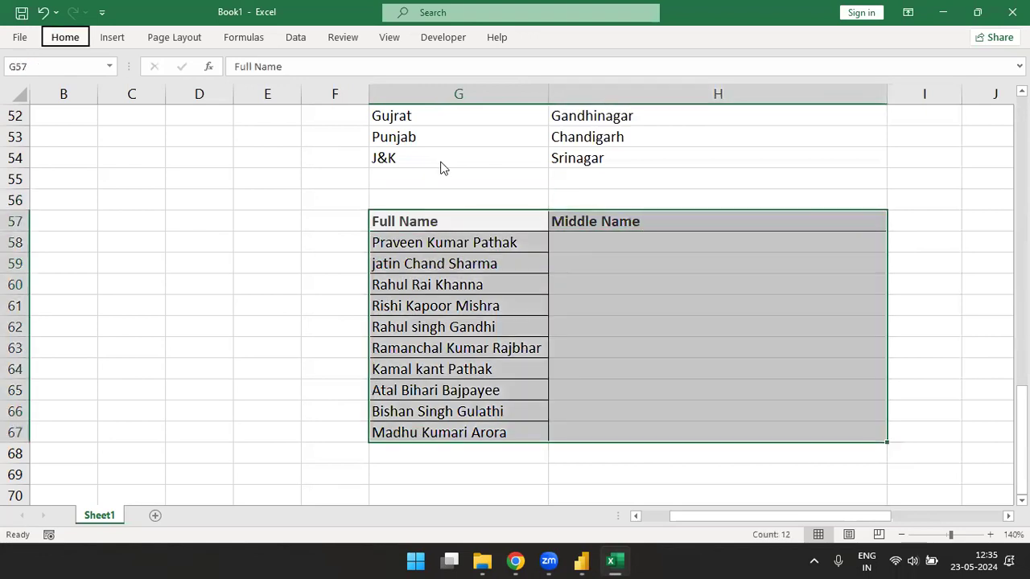
text(a)
key(Escape)
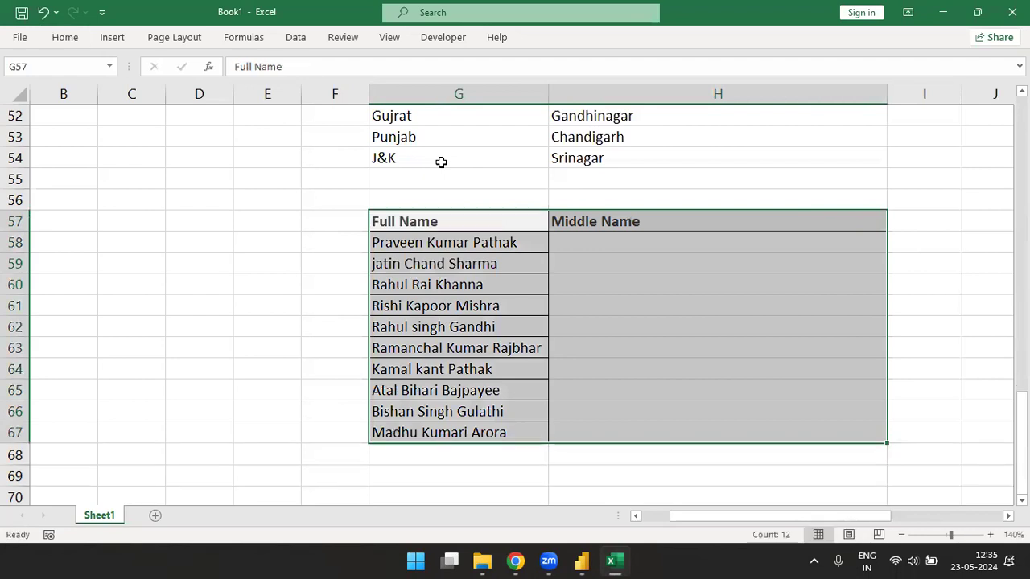
key(Right)
key(Down)
- In H58, begin a MID formula on G58 starting one character after the first space
text(=)
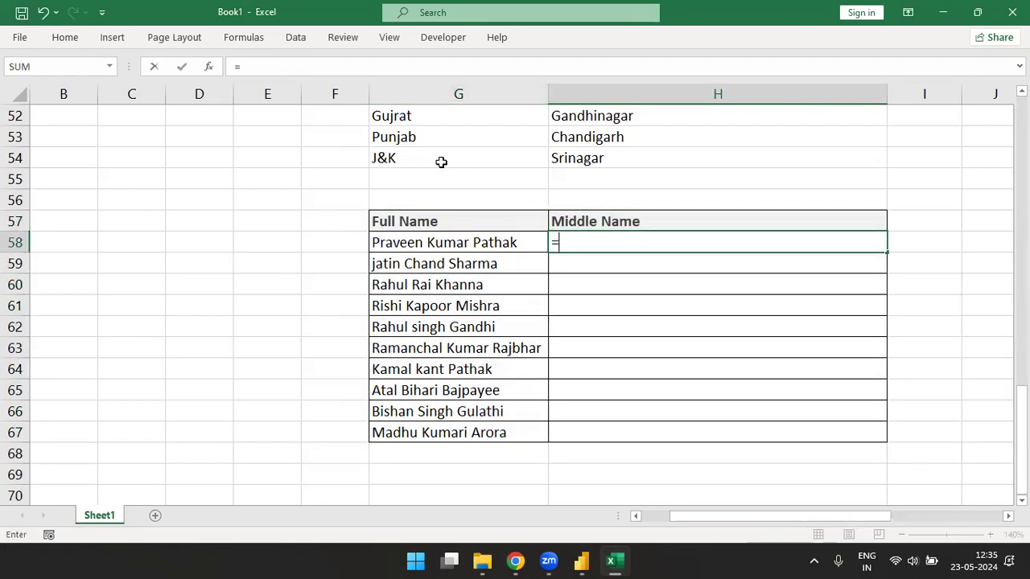
text(mi)
key(Tab)
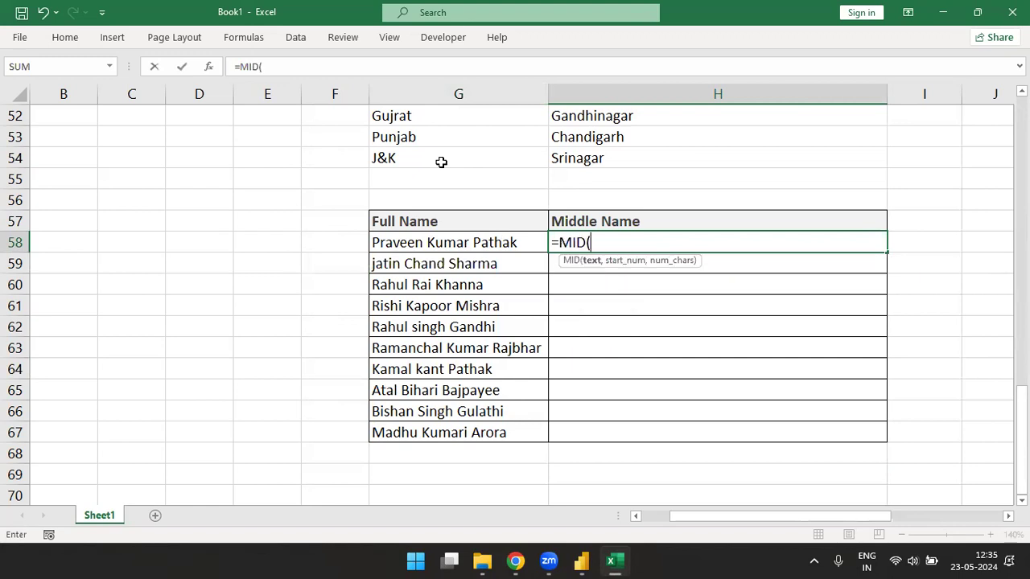
key(Left)
text(,find)
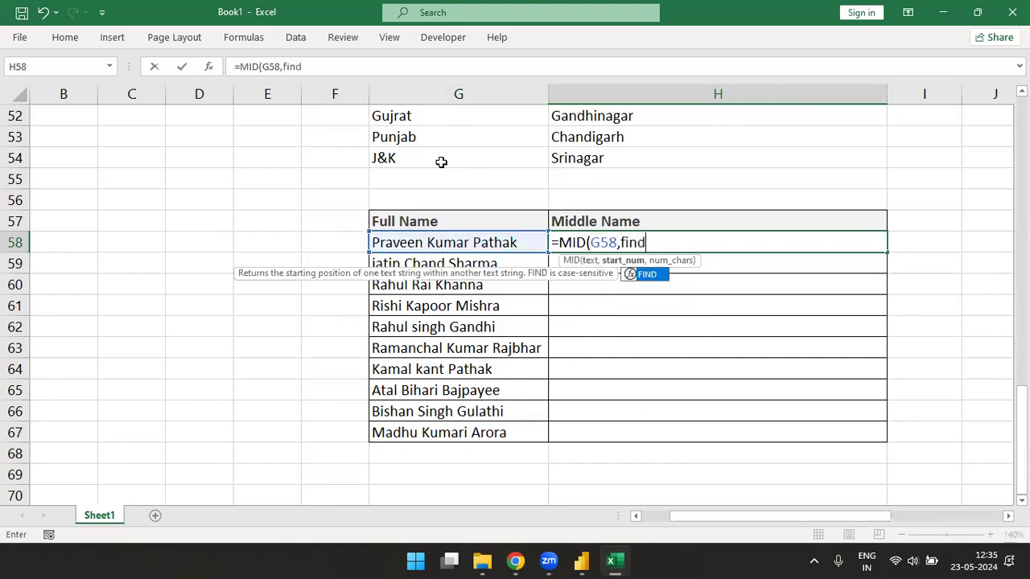
key(Tab)
text(" ",)
key(Left)
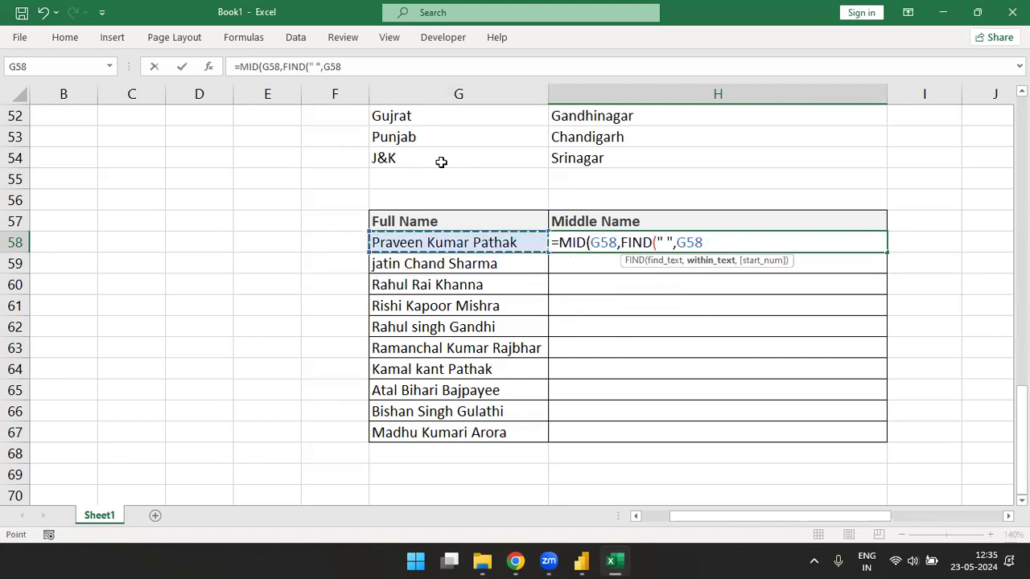
text()+1,fi)
key(Tab)
text(" ",)
key(Left)
- Complete the MID length as the gap between the first and second spaces, and commit it
text(,find)
key(Tab)
text(")
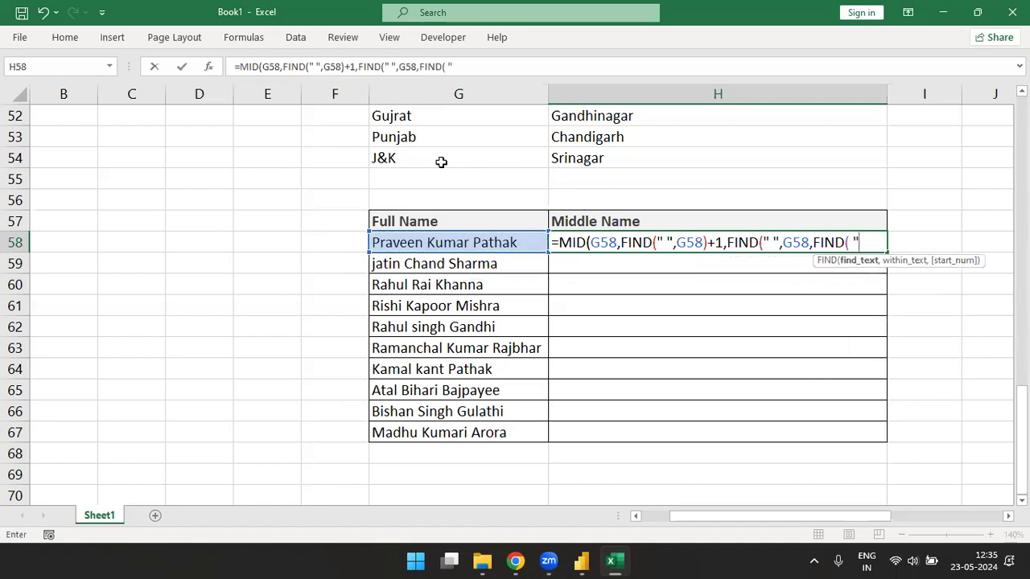
text(" ",)
key(Left)
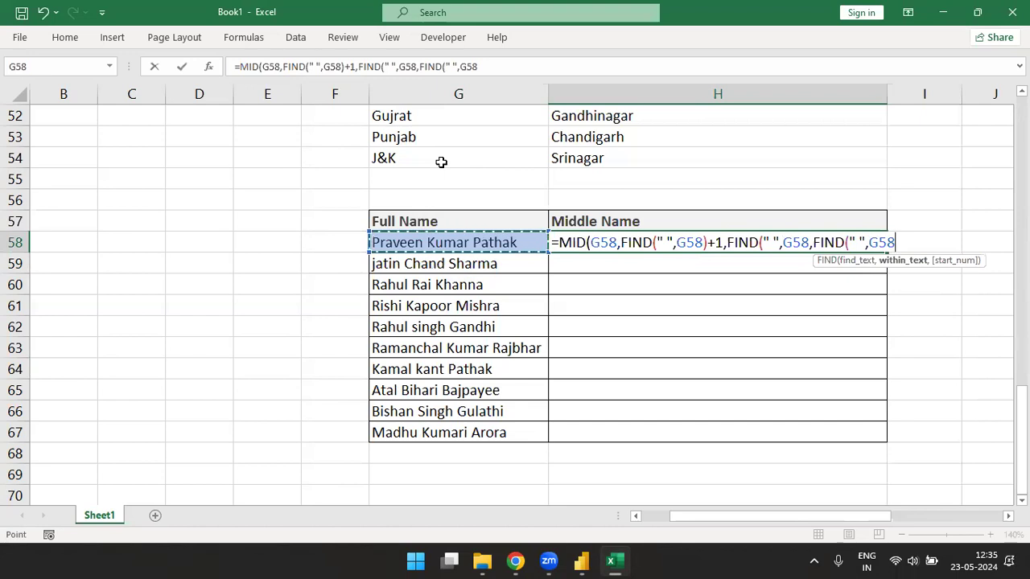
text()+10)
key(BackSpace)
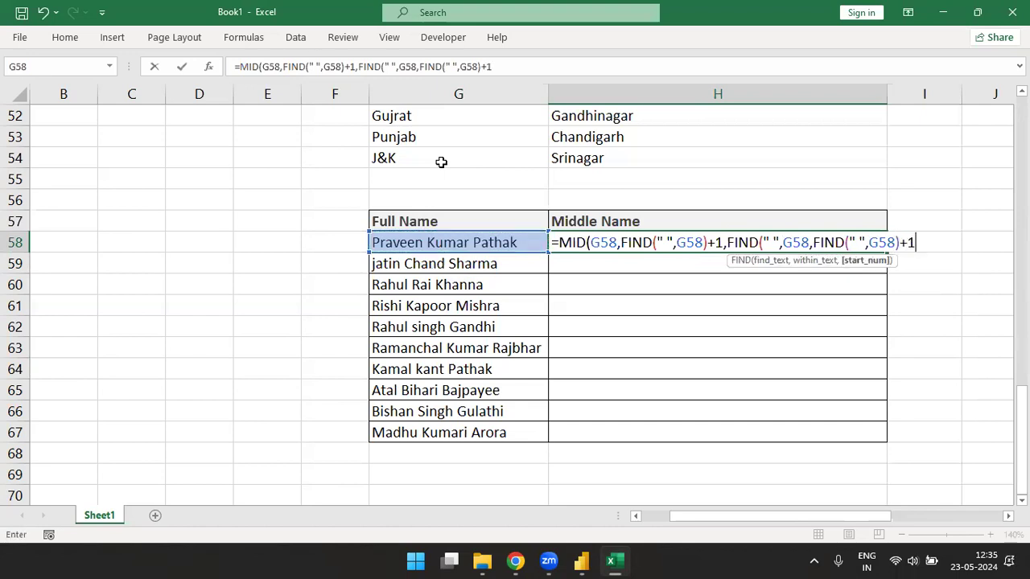
text()-fin)
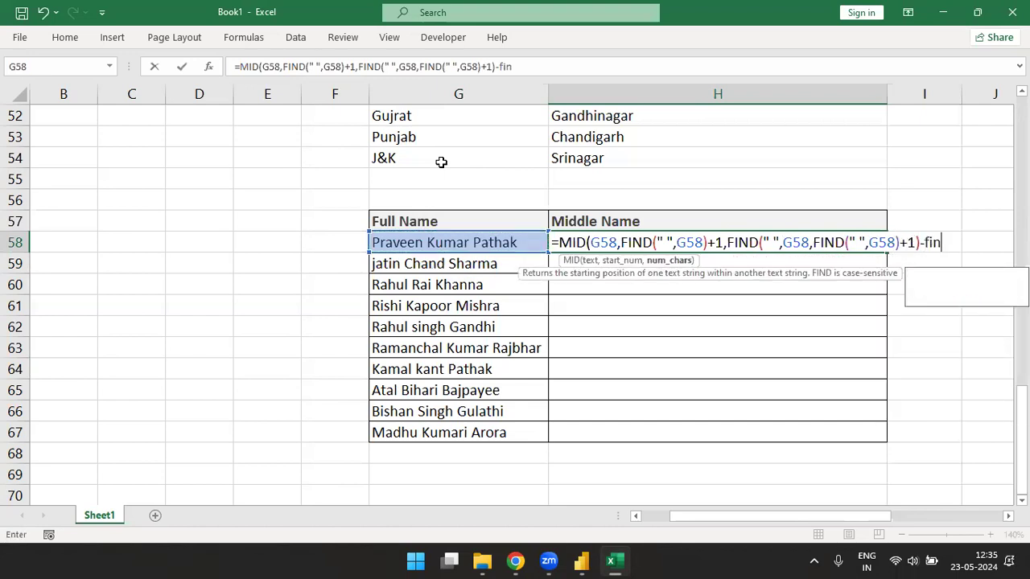
key(Tab)
text(" ",)
key(Left)
text())
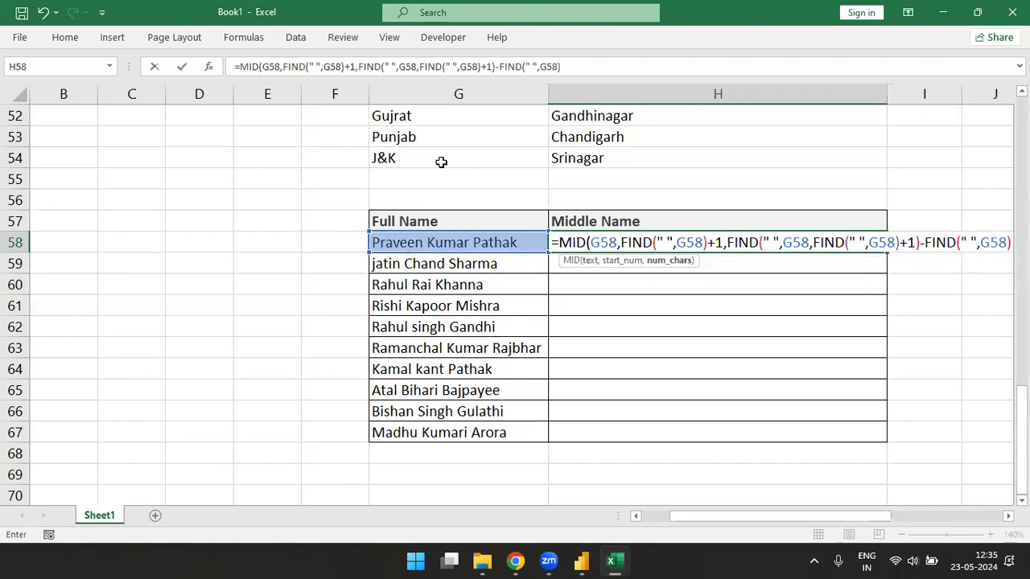
text(-1)
key(BackSpace)
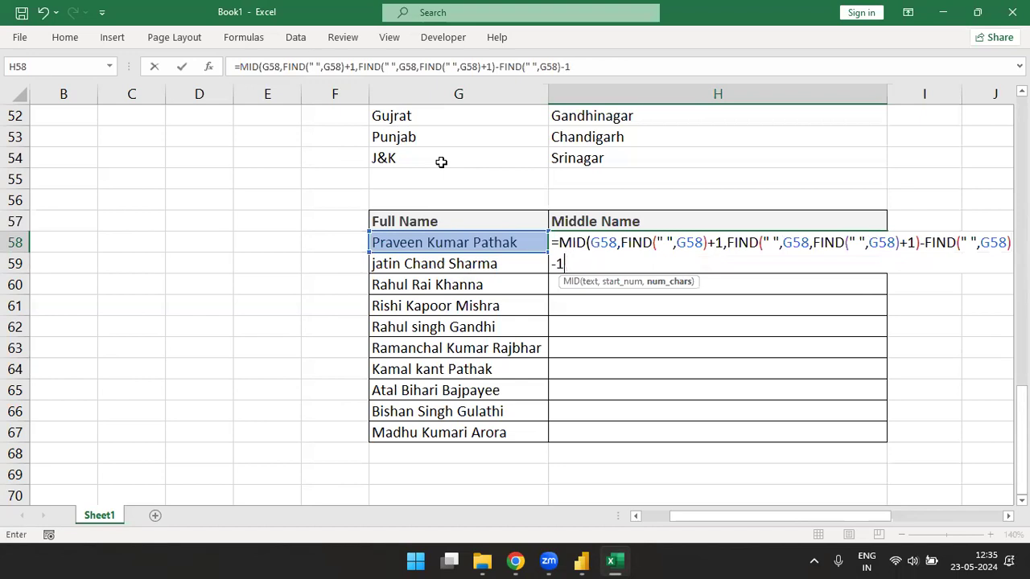
text())
key(Return)
- Fill the middle-name formula down to H67 and inspect the H58 formula with F2
key(Up)
key(shift+Down)
key(shift+Down)
key(shift+Down)
key(shift+Down)
key(shift+Down)
key(shift+Down)
key(shift+Down)
key(shift+Down)
key(shift+Down)
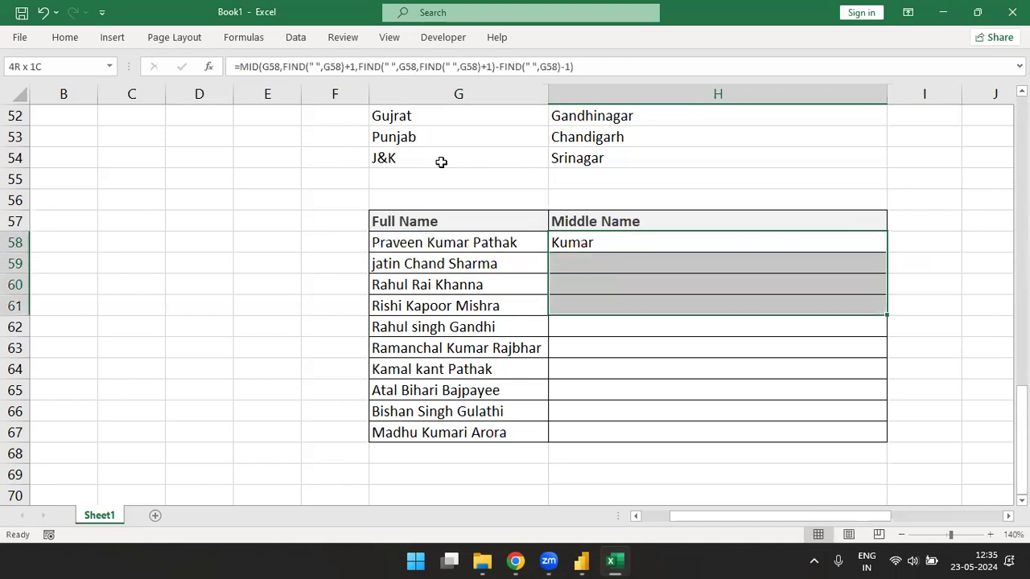
key(ctrl+d)
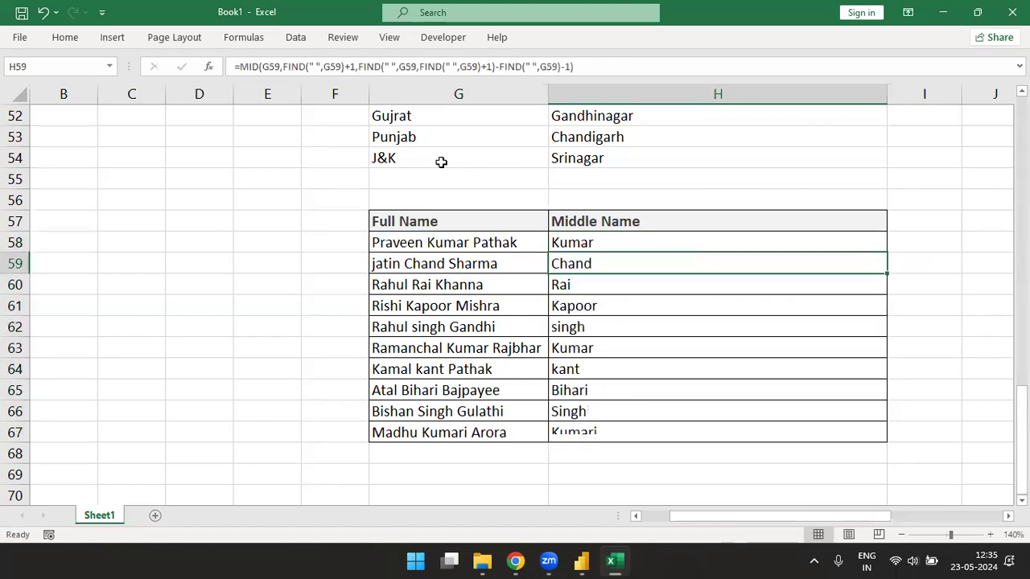
key(Right)
key(Right)
key(Right)
key(Left)
key(Left)
key(Left)
key(Left)
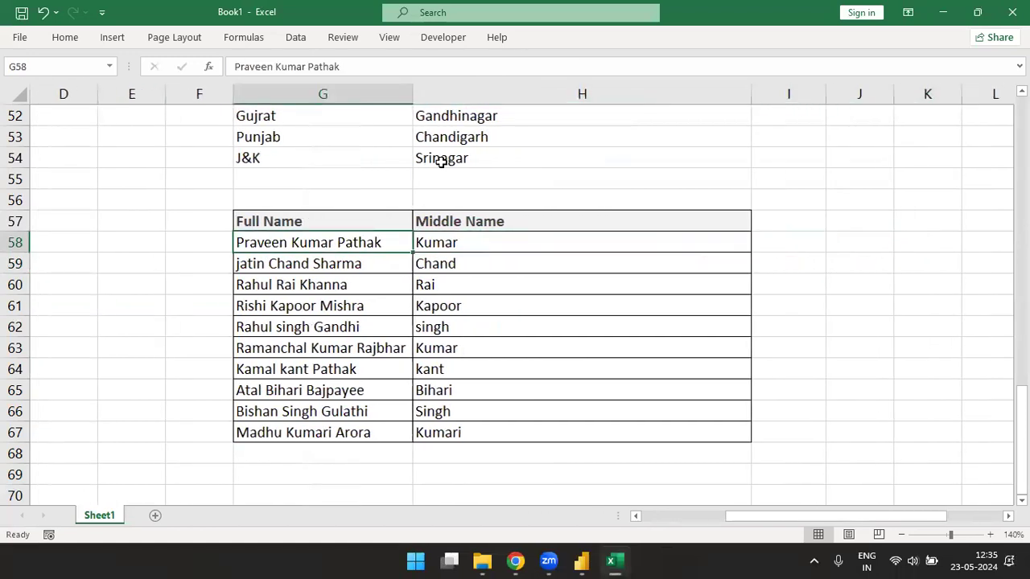
key(Right)
key(F2)
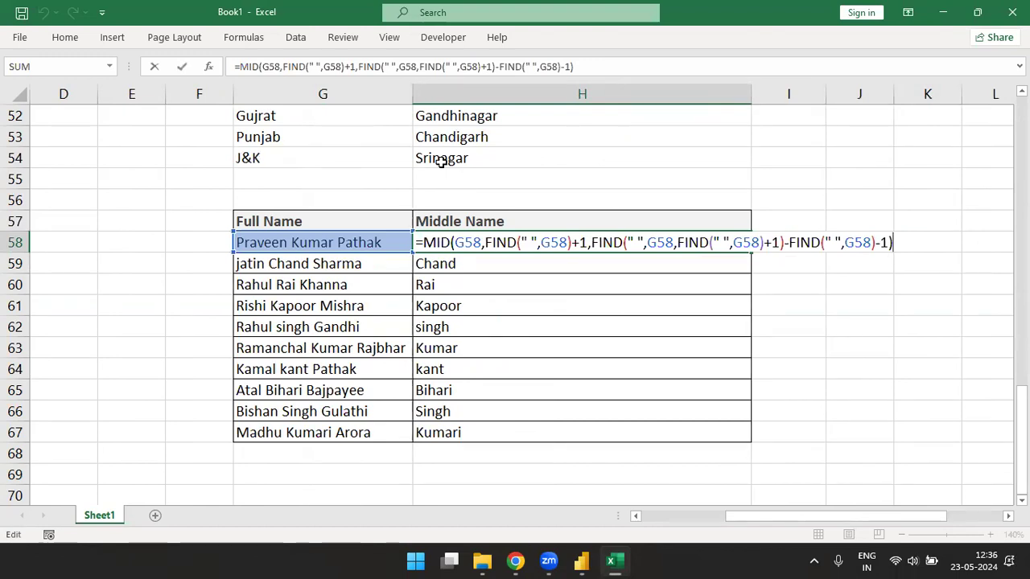
key(ctrl+Return)
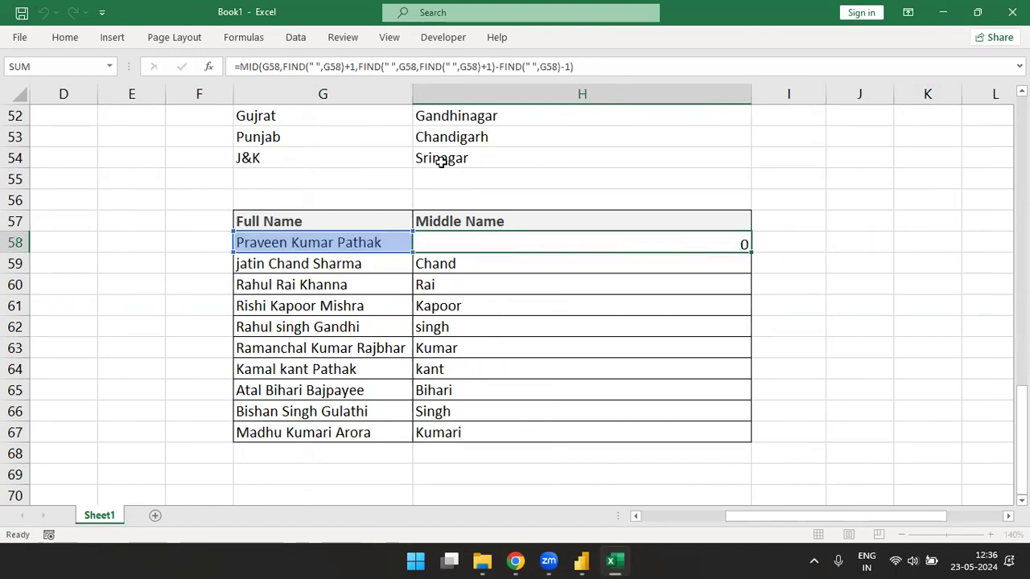
key(ctrl+shift+Down)
key(Delete)
key(ctrl+shift+Up)
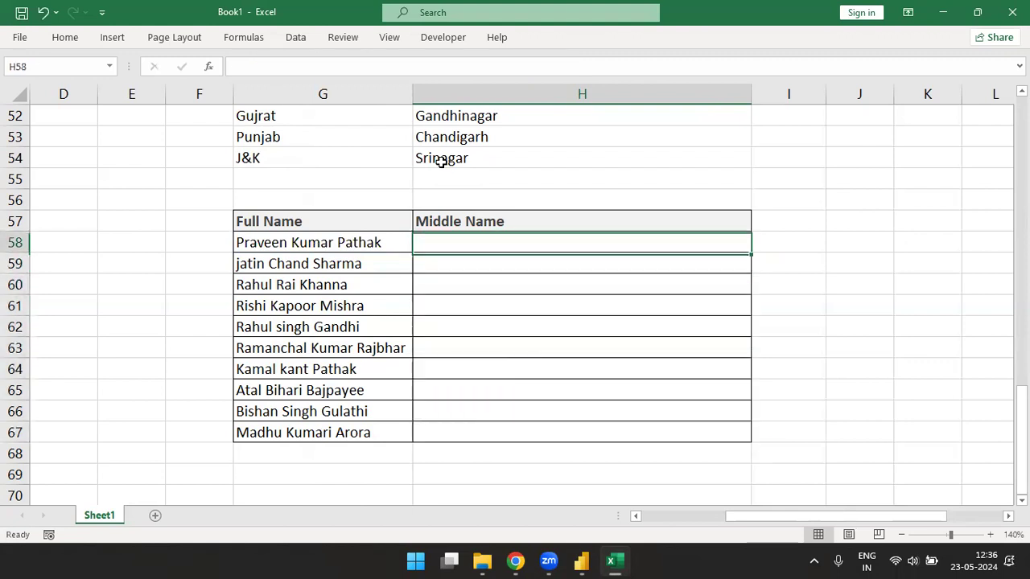
text(Kumar)
key(Return)
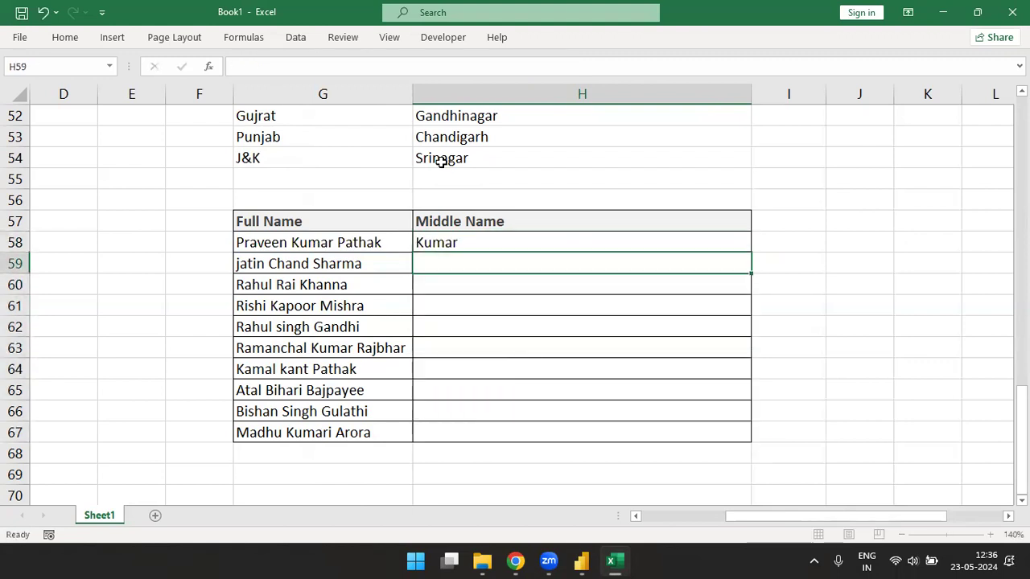
key(ctrl+e)
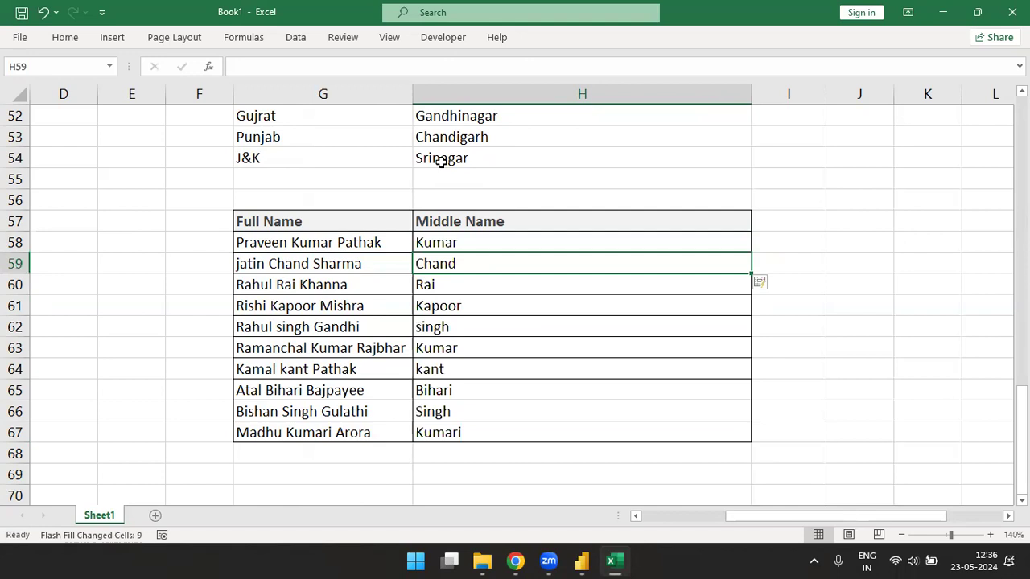
key(Down)
key(Up)
key(Up)
key(ctrl+z)
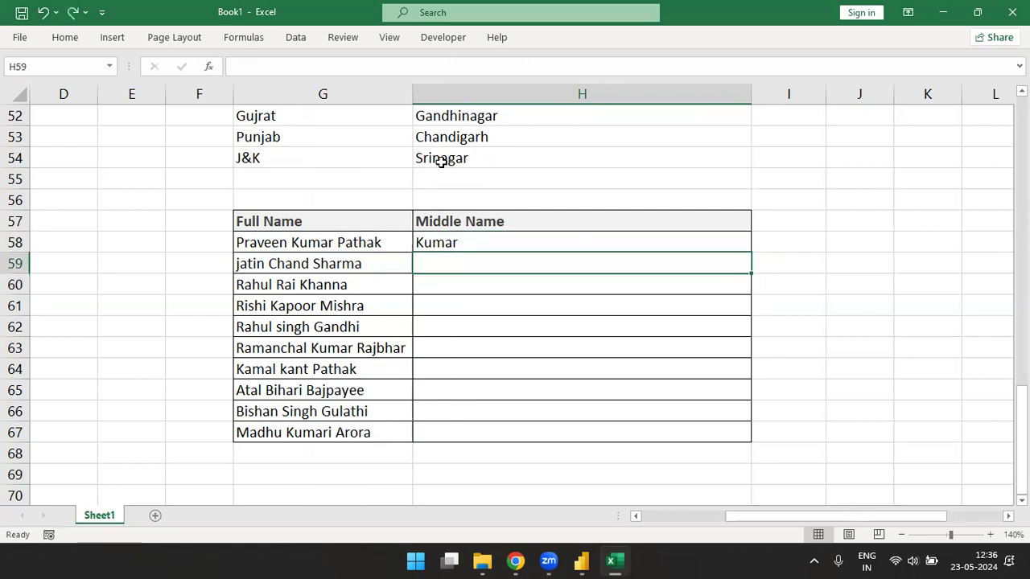
key(Up)
key(ctrl+e)
key(Up)
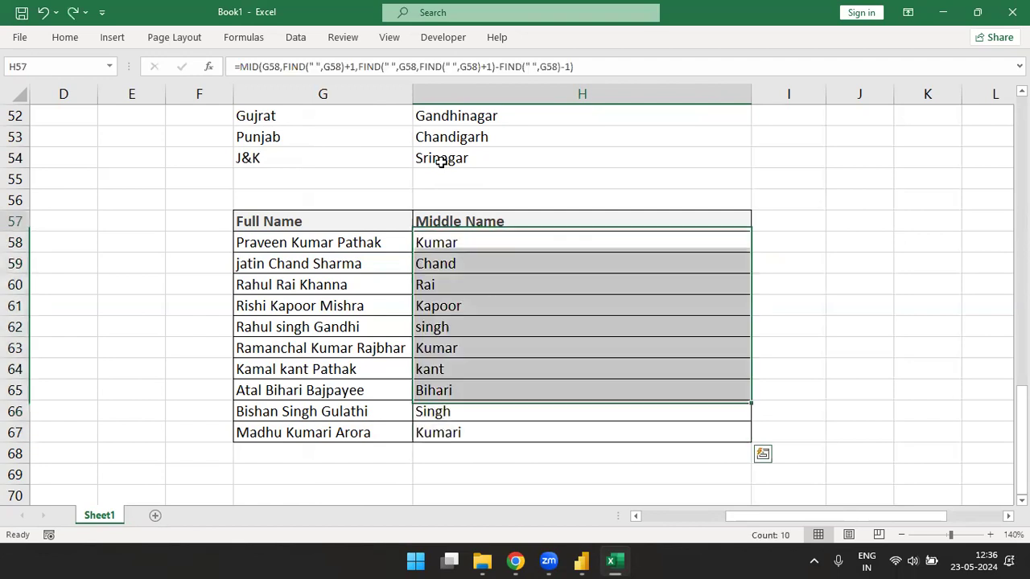
key(Down)
key(F2)
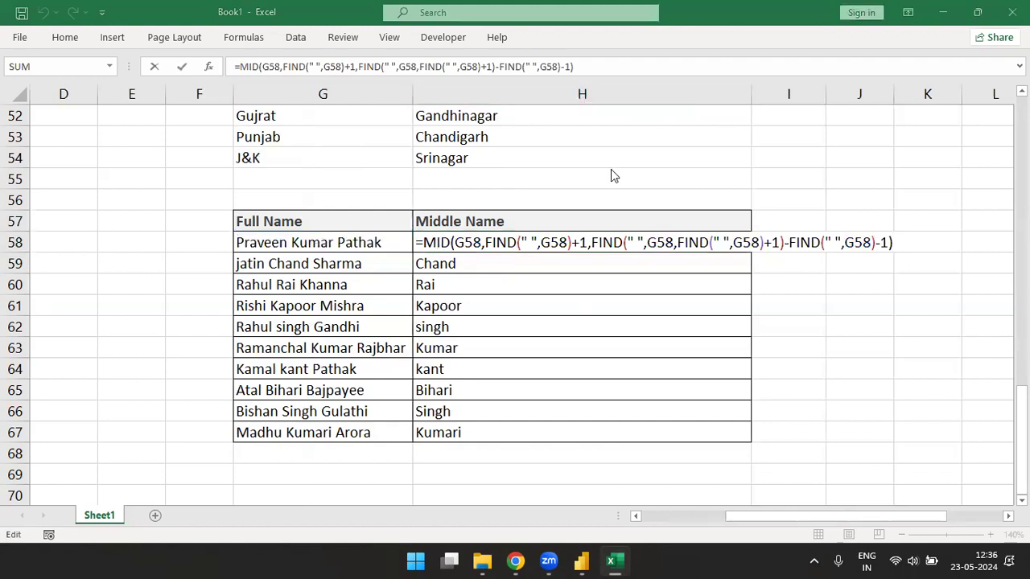
click(533, 238)
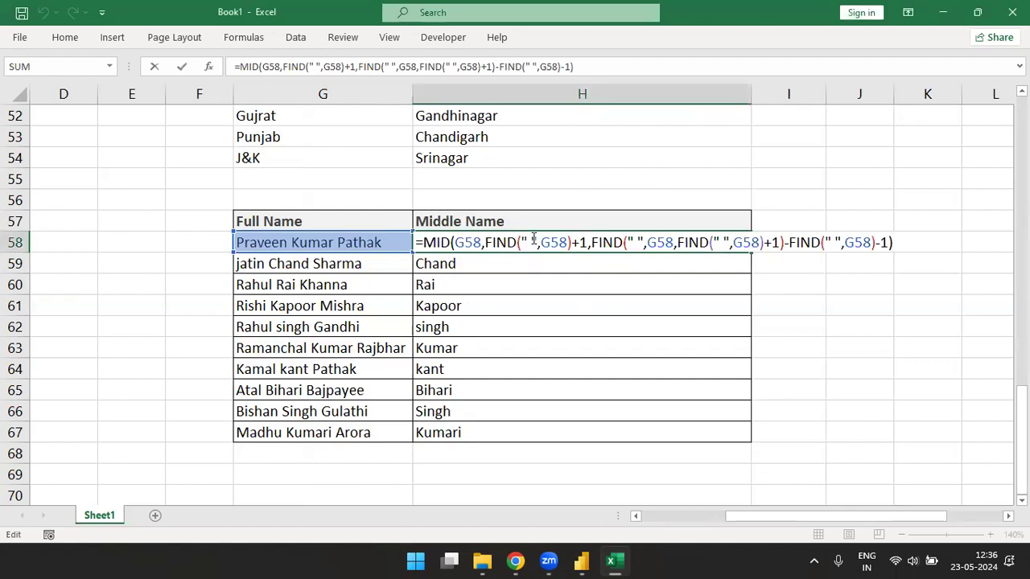
key(Return)
click(532, 238)
key(Down)
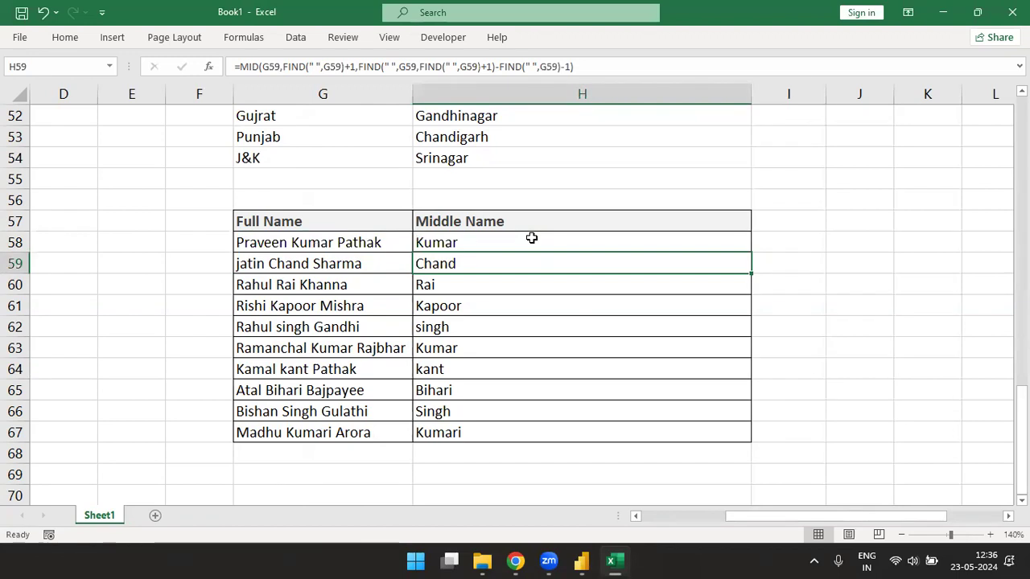
click(532, 239)
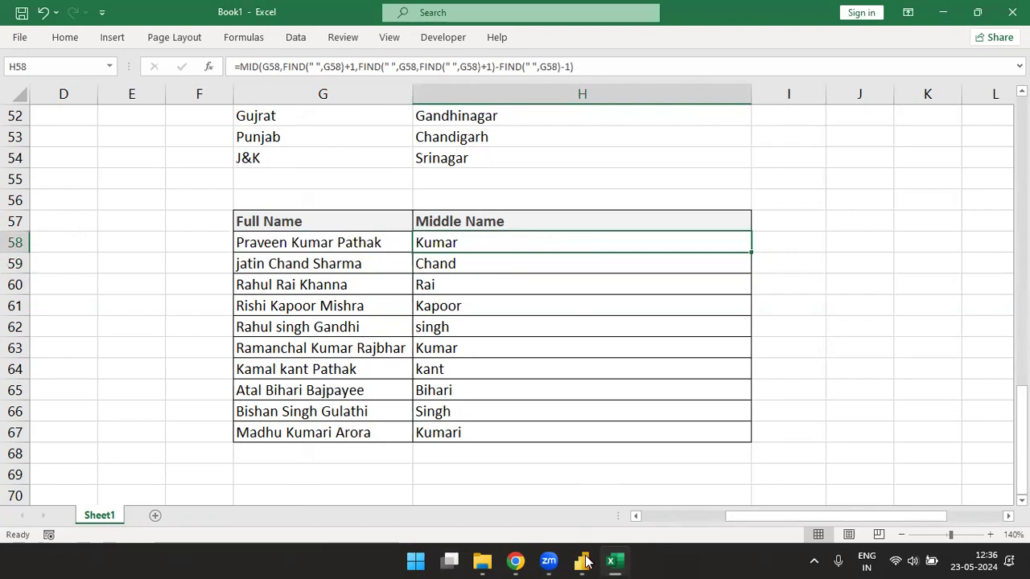
click(584, 562)
- In Power Query Editor, cancel a custom column on Name Table and select the financials query
click(620, 515)
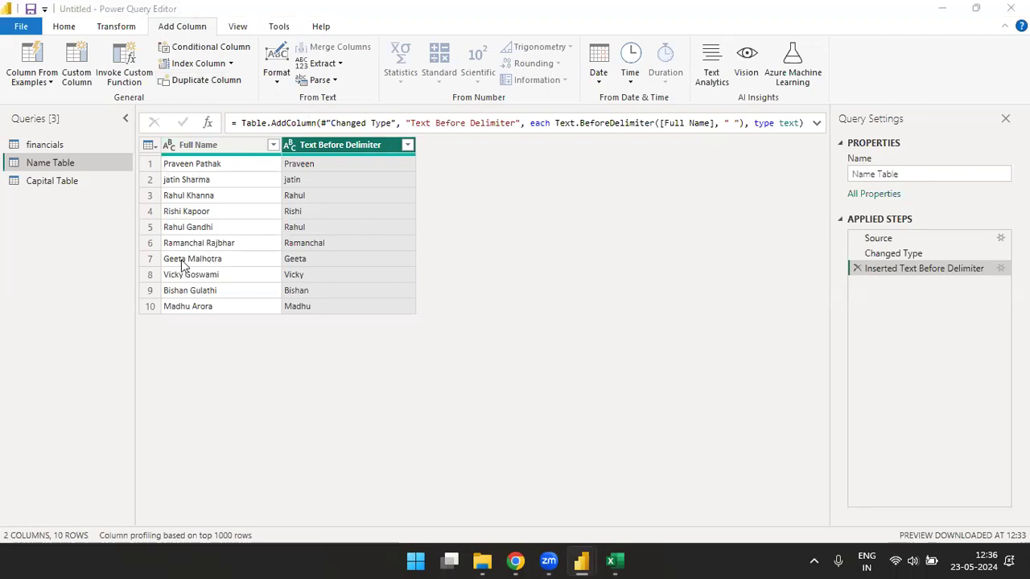
click(83, 74)
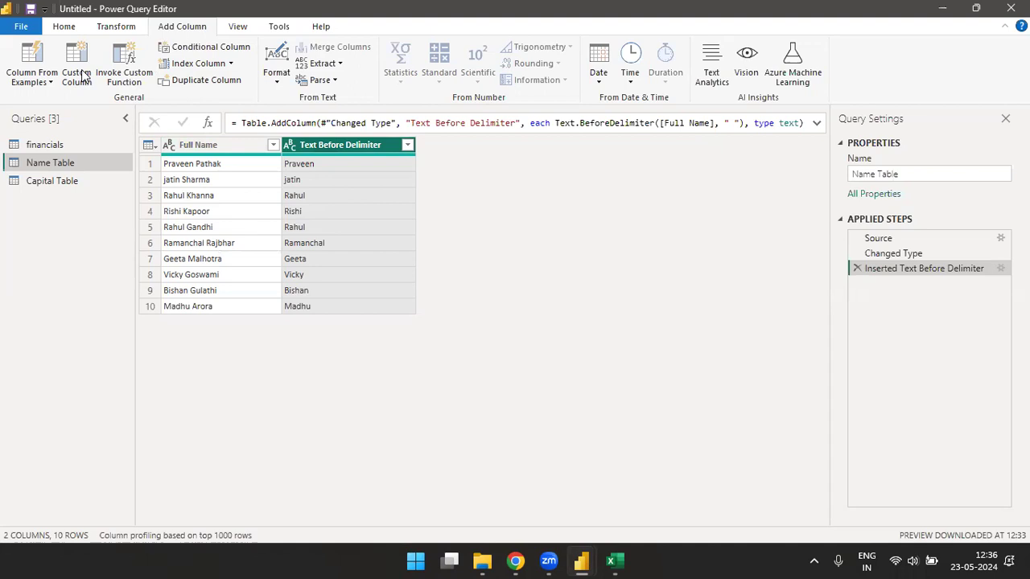
click(77, 74)
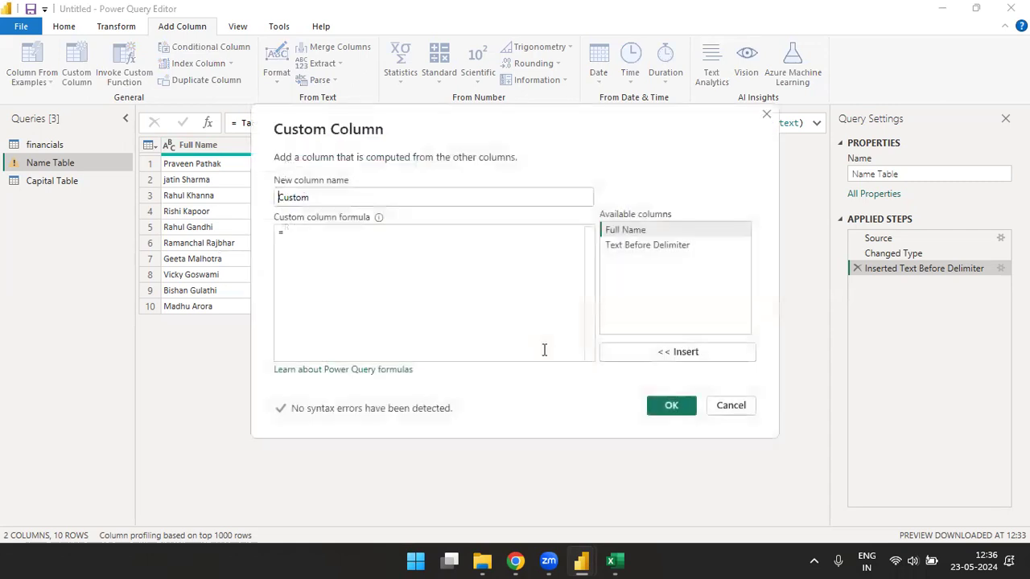
click(318, 198)
click(318, 198)
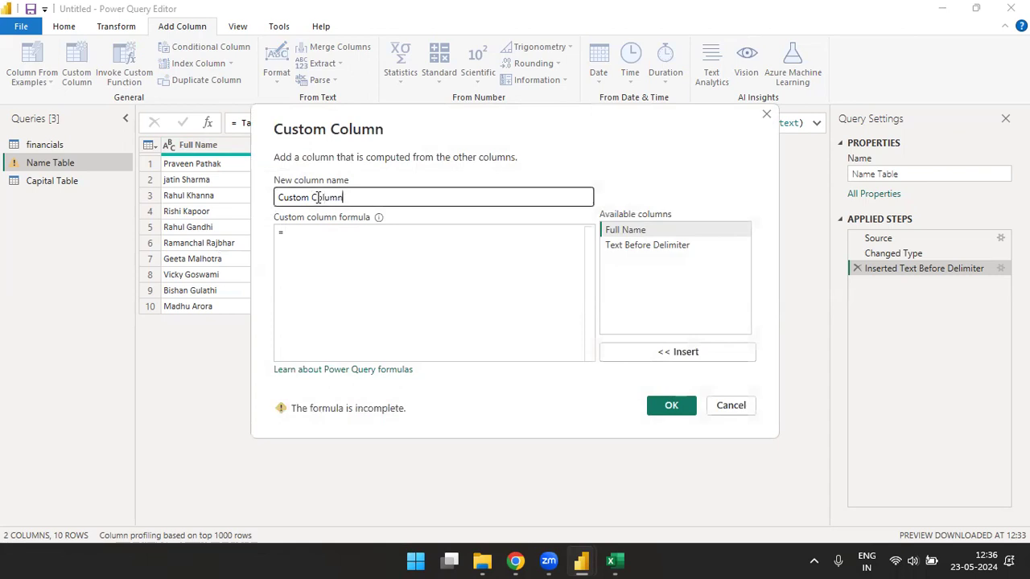
click(300, 233)
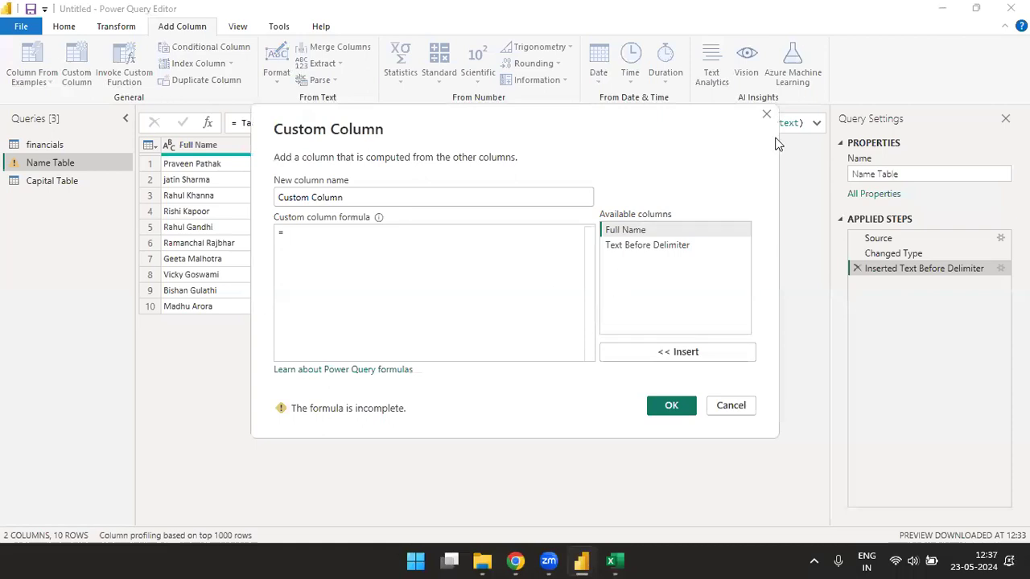
click(766, 115)
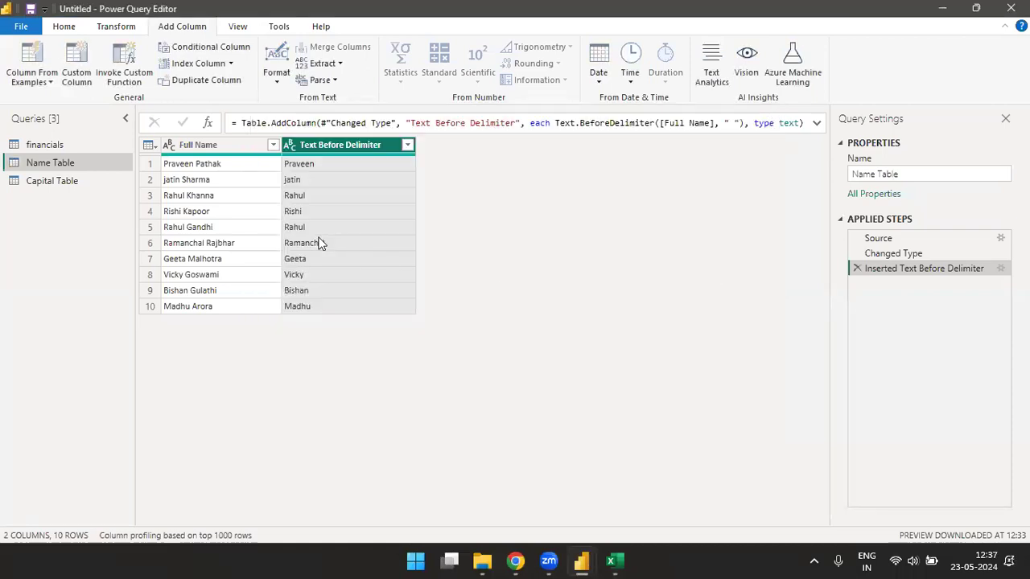
click(50, 145)
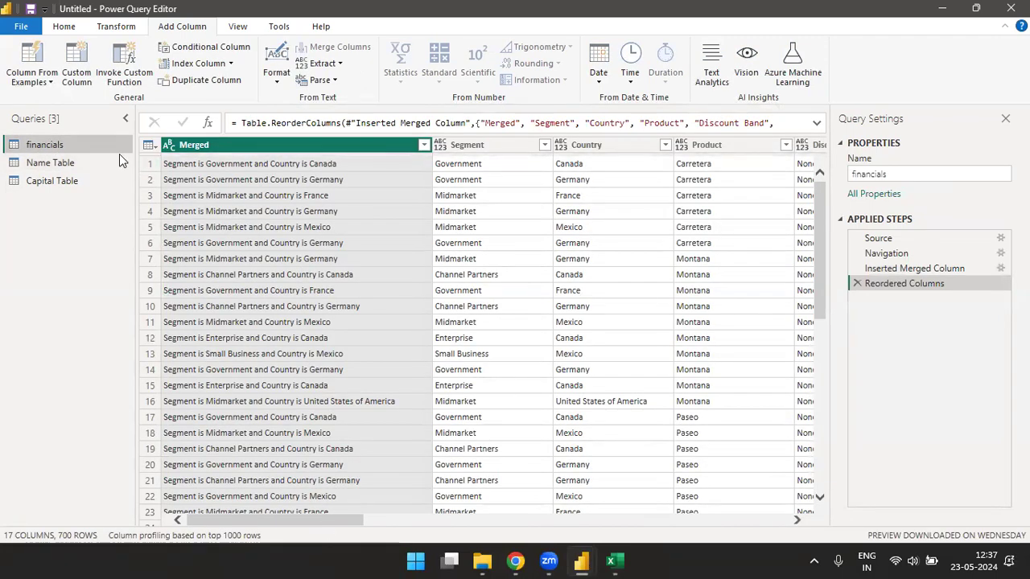
- Start a custom column on financials whose formula begins with Sales minus
click(76, 74)
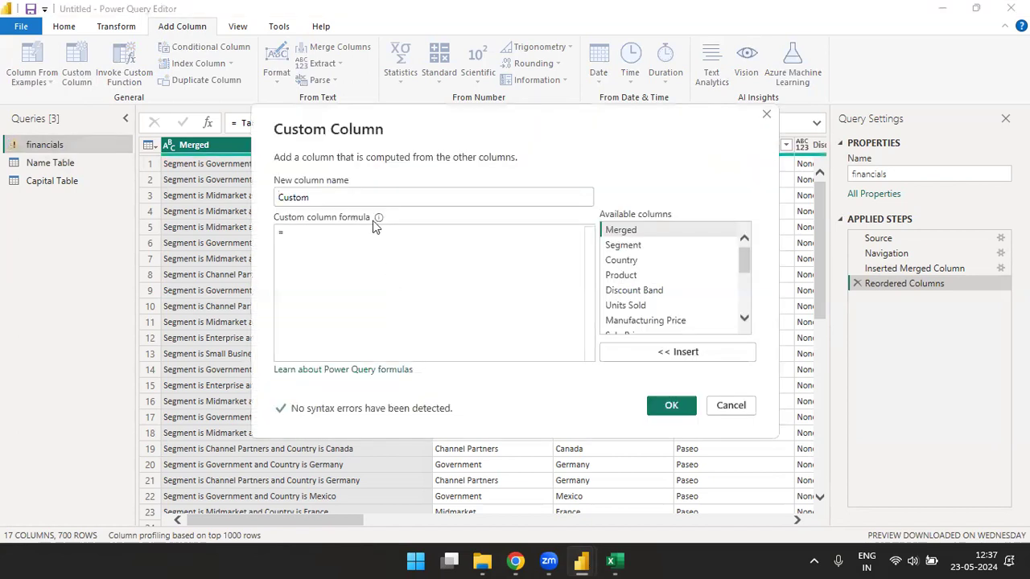
click(367, 202)
key(BackSpace)
key(BackSpace)
key(BackSpace)
key(BackSpace)
key(BackSpace)
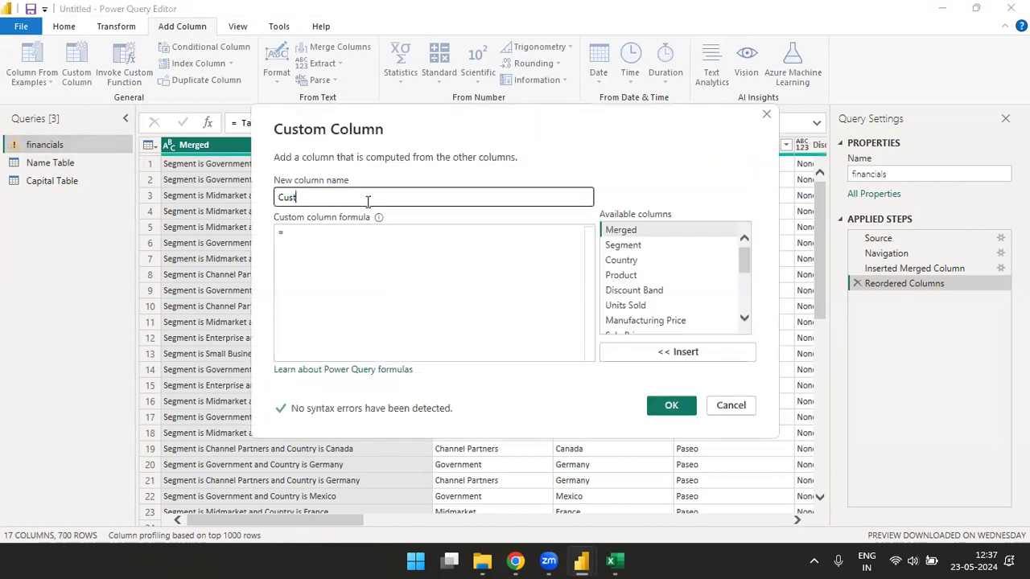
text(Profit)
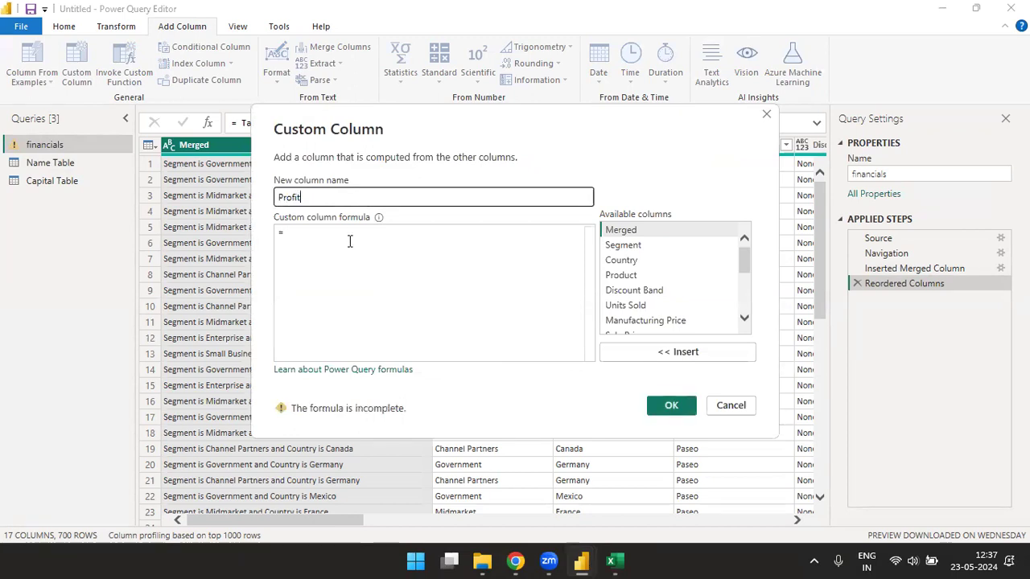
click(349, 242)
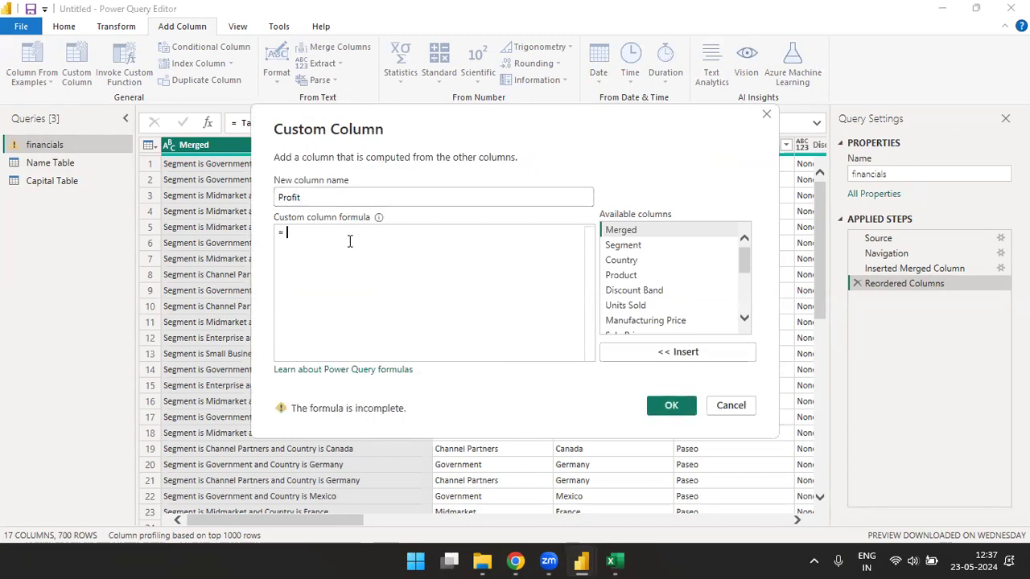
click(744, 320)
click(744, 320)
click(745, 320)
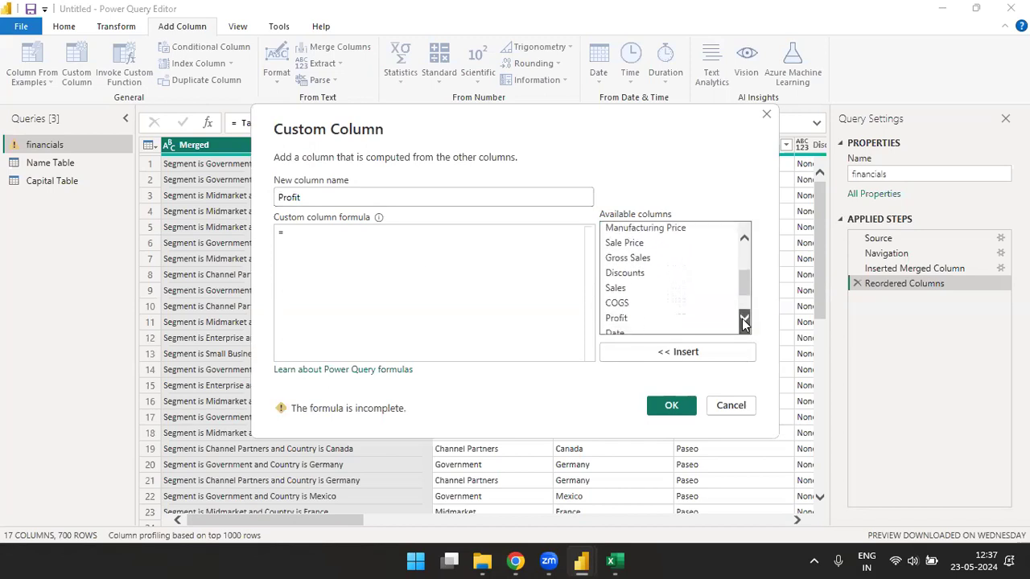
double_click(627, 285)
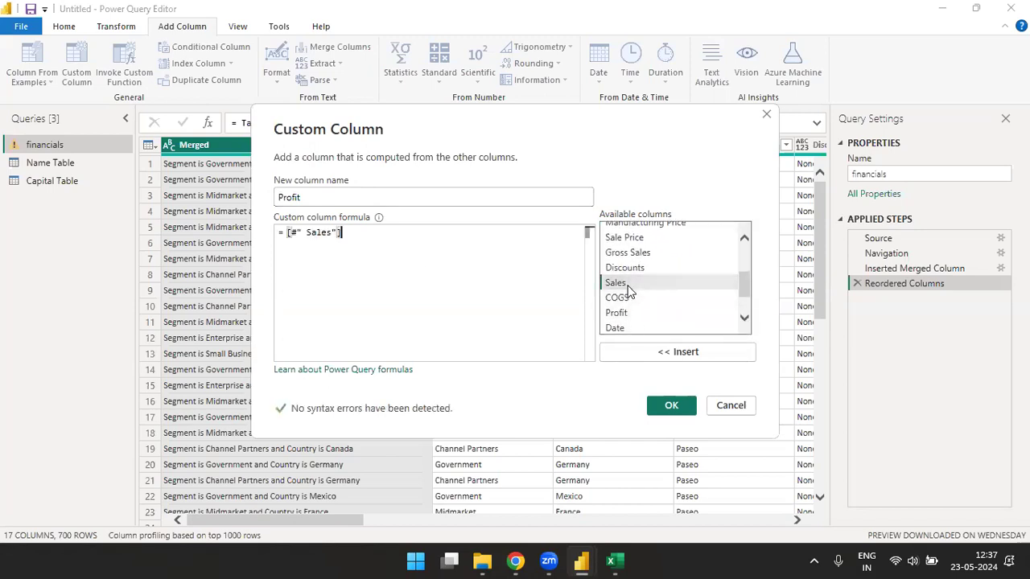
text(-)
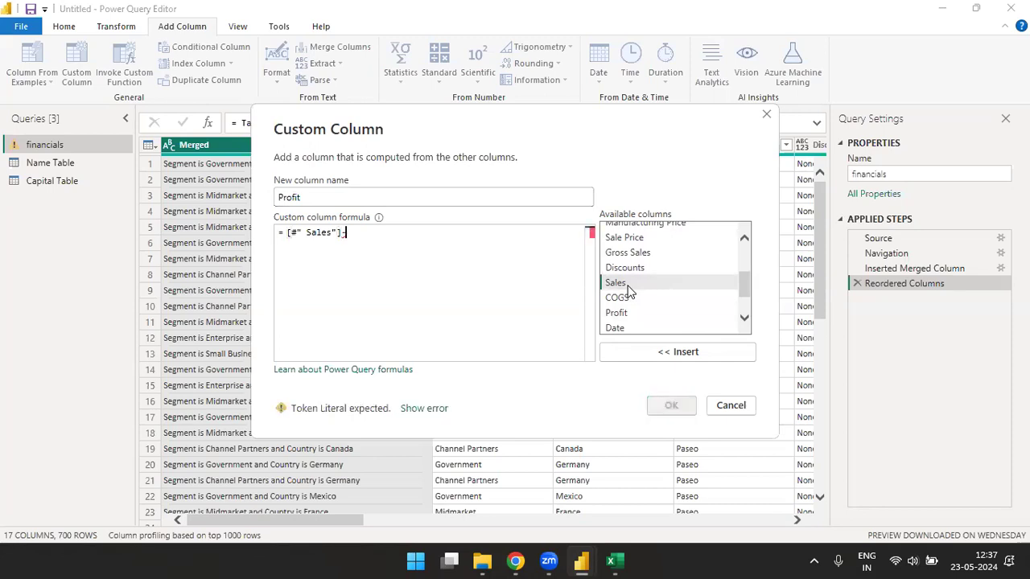
- Name the column Cost, subtract the Profit column in the formula, and confirm it
click(326, 198)
key(BackSpace)
key(BackSpace)
key(BackSpace)
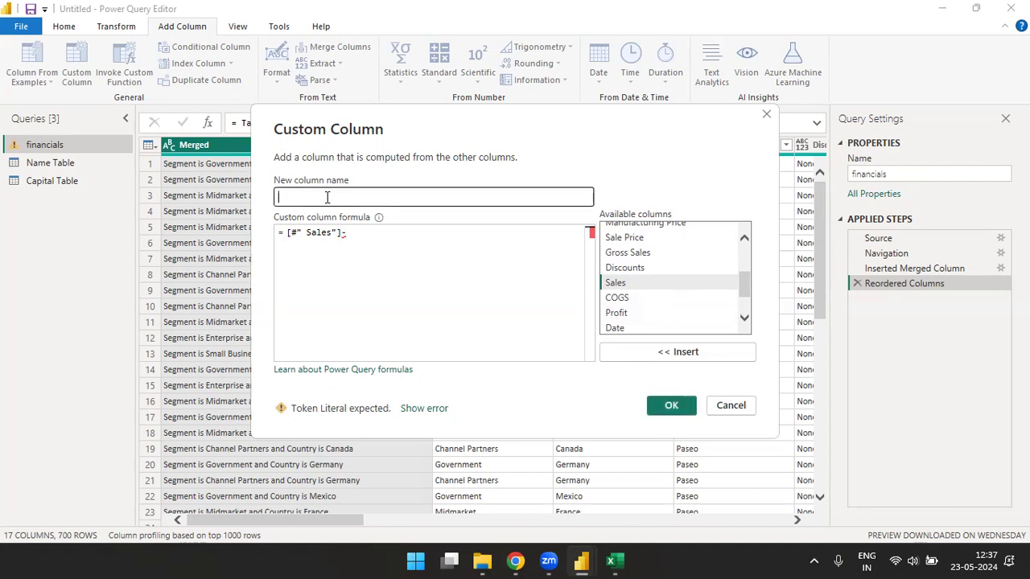
text(cos)
click(347, 232)
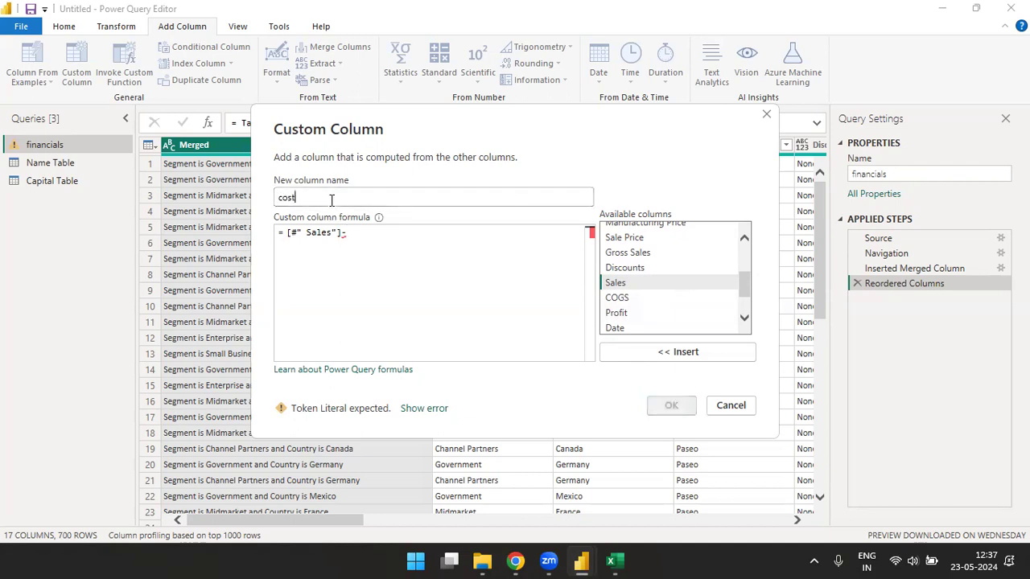
click(331, 200)
key(BackSpace)
key(BackSpace)
key(BackSpace)
key(BackSpace)
text(Cos)
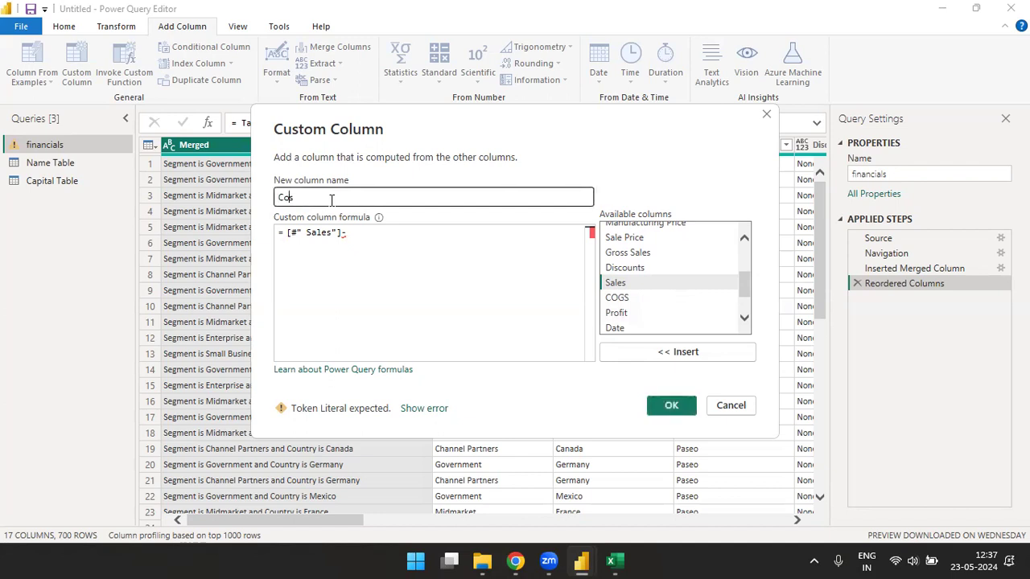
text(t)
click(359, 233)
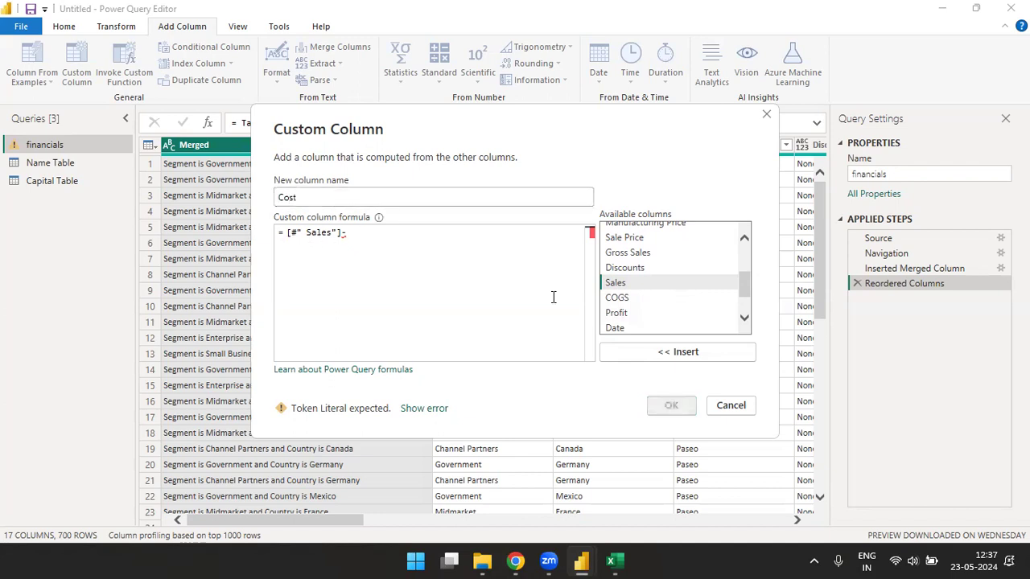
text(-)
double_click(620, 313)
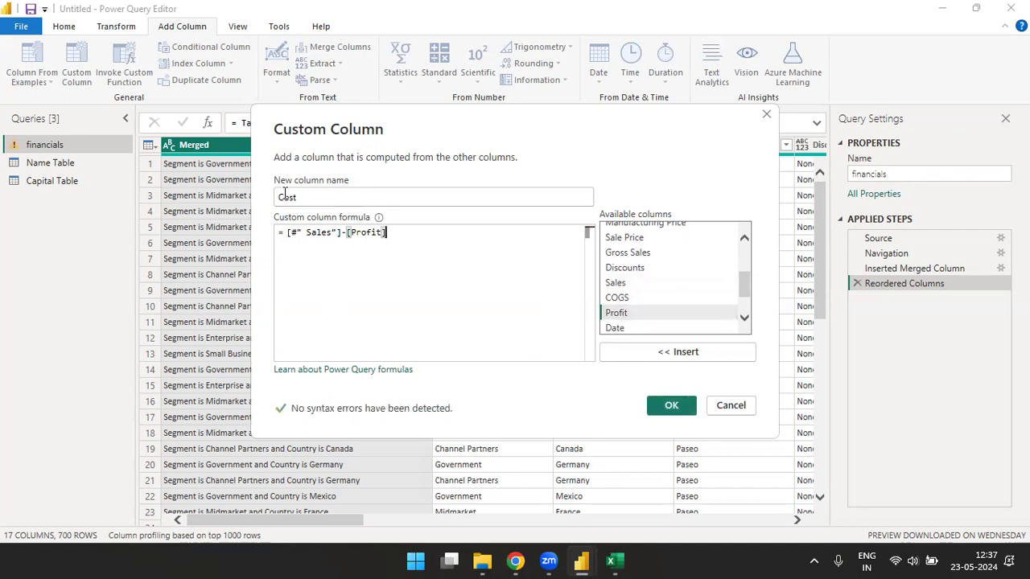
click(672, 407)
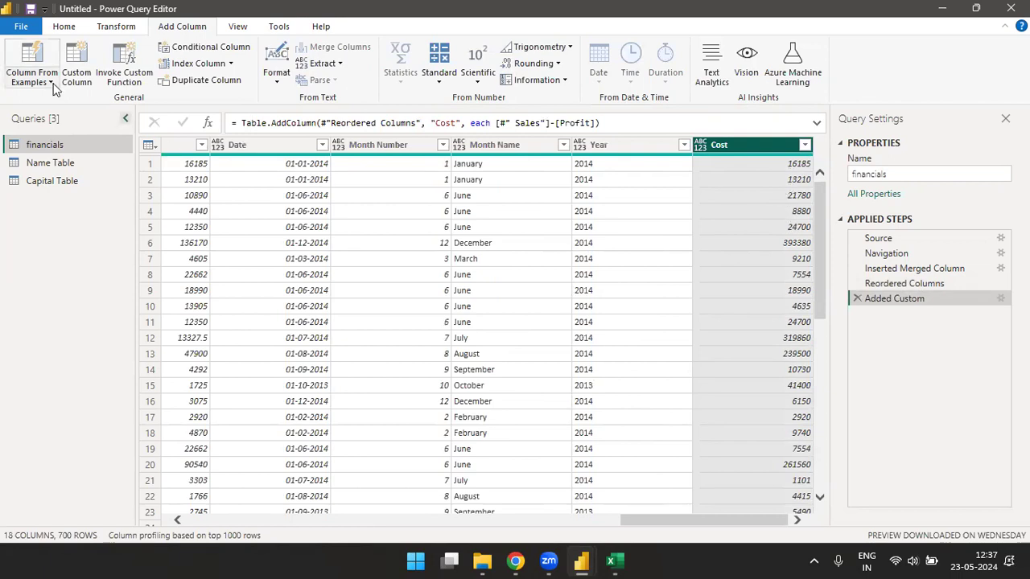
click(82, 74)
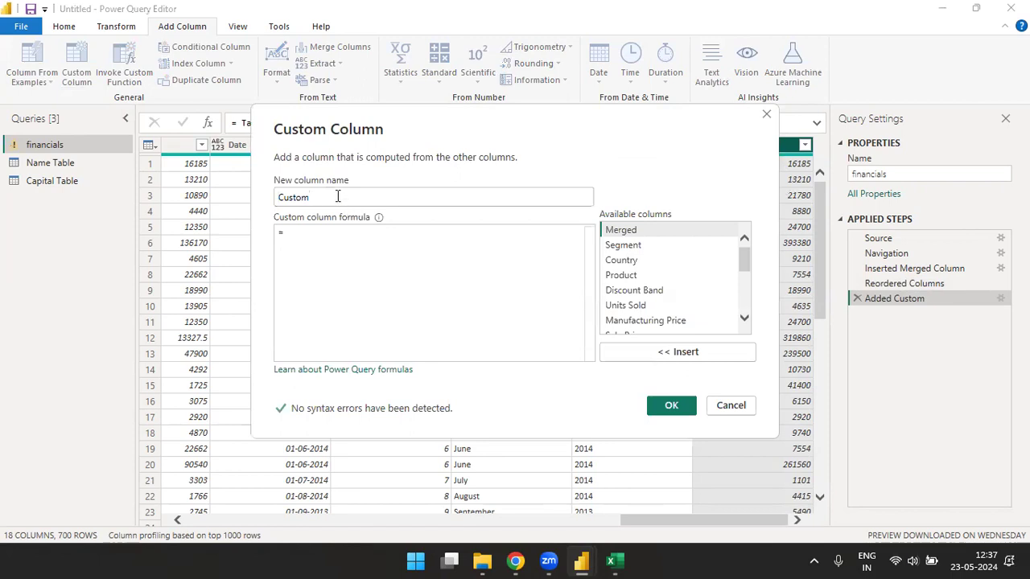
- Build the custom column formula Sales minus Cost, inserting Cost from the column list, and confirm
mouse_move(741, 265)
mouse_down()
mouse_move(744, 312)
mouse_move(744, 256)
mouse_up()
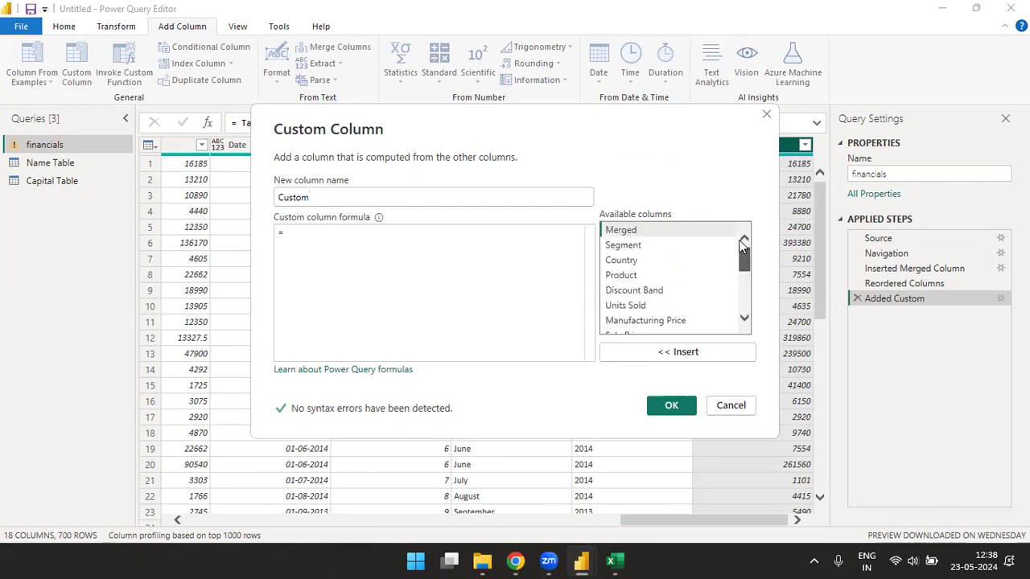
drag(739, 253, 743, 288)
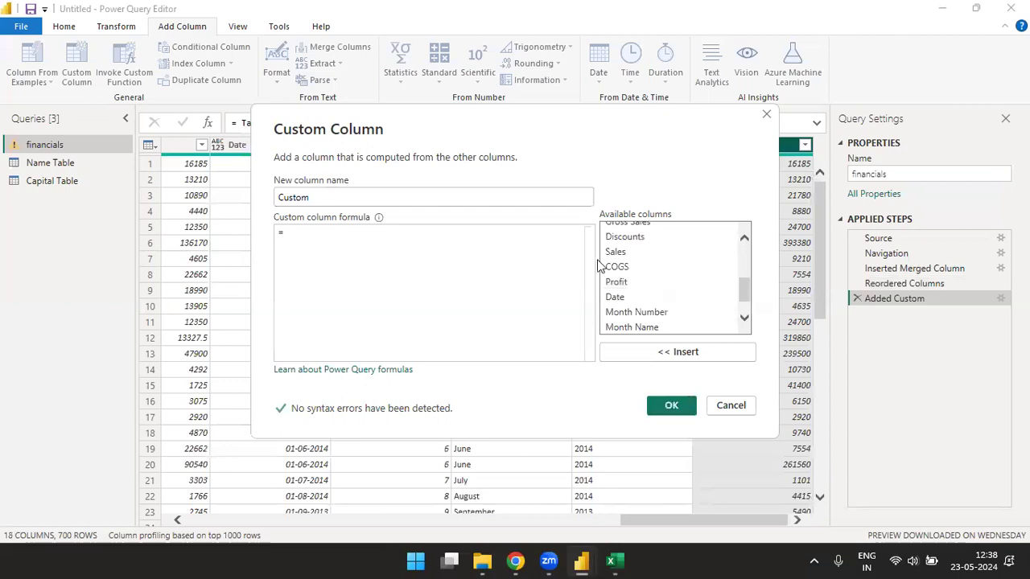
double_click(620, 253)
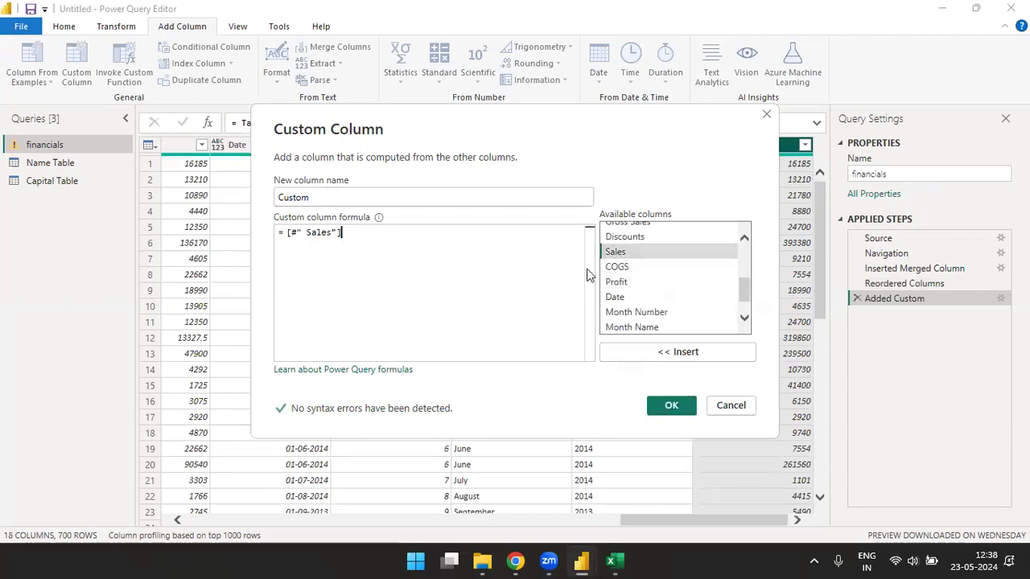
text(*)
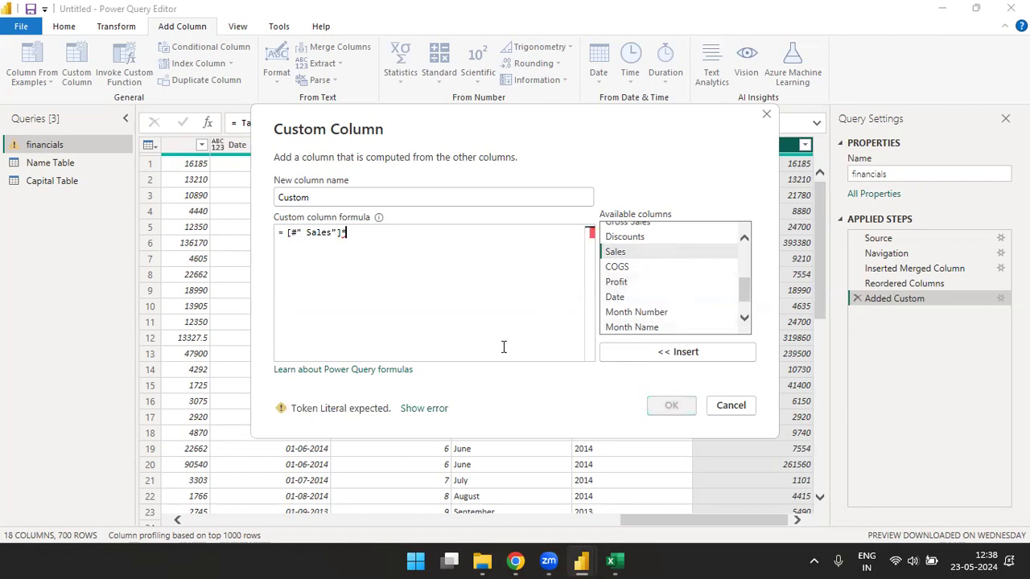
key(BackSpace)
text(-)
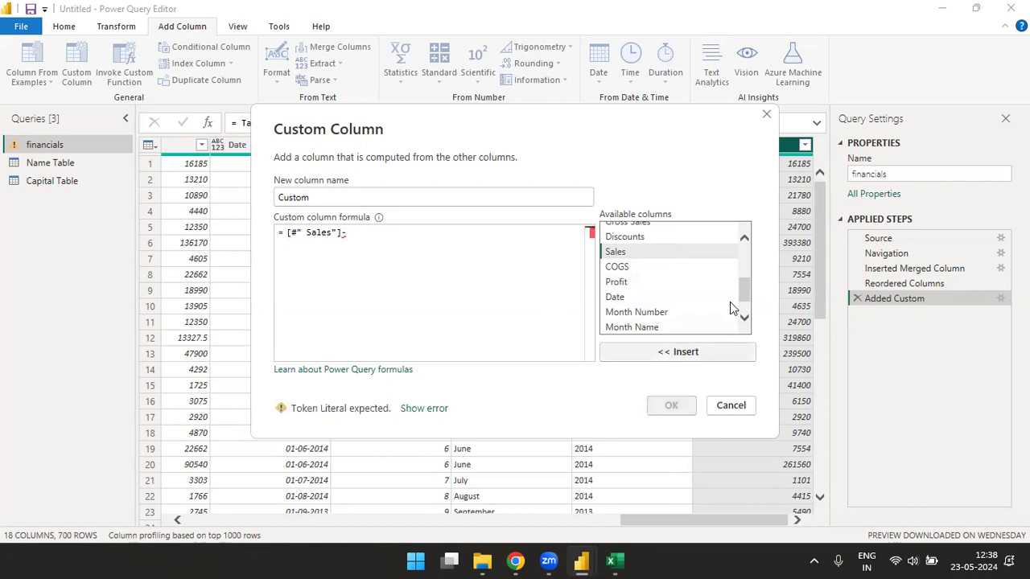
scroll(745, 305, down, 1)
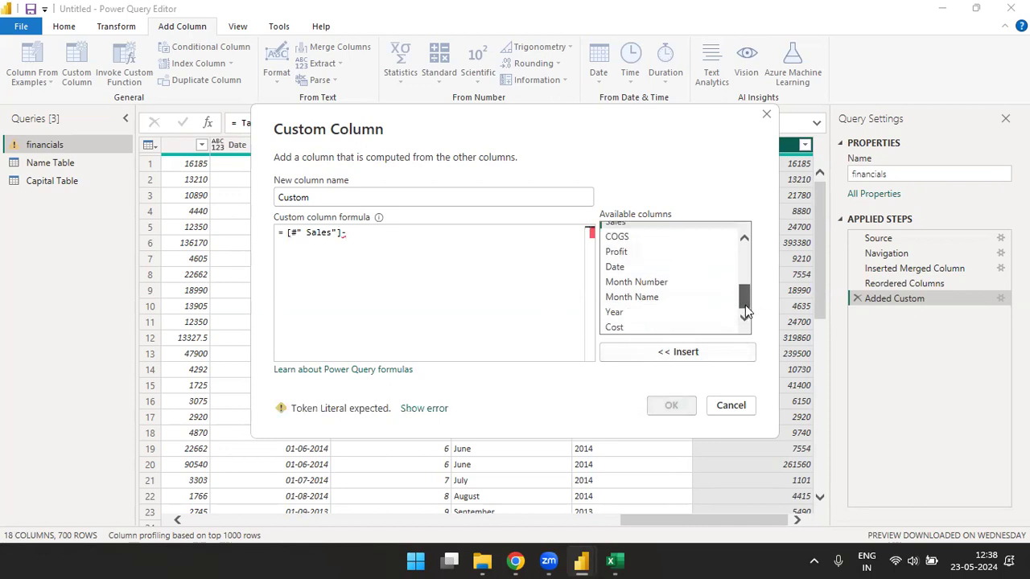
click(613, 326)
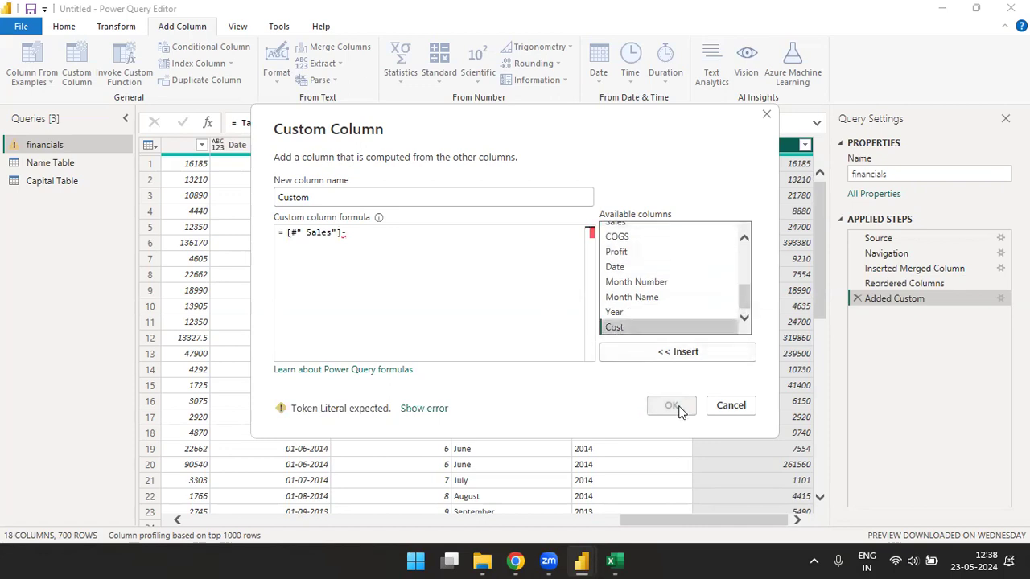
click(667, 352)
click(672, 407)
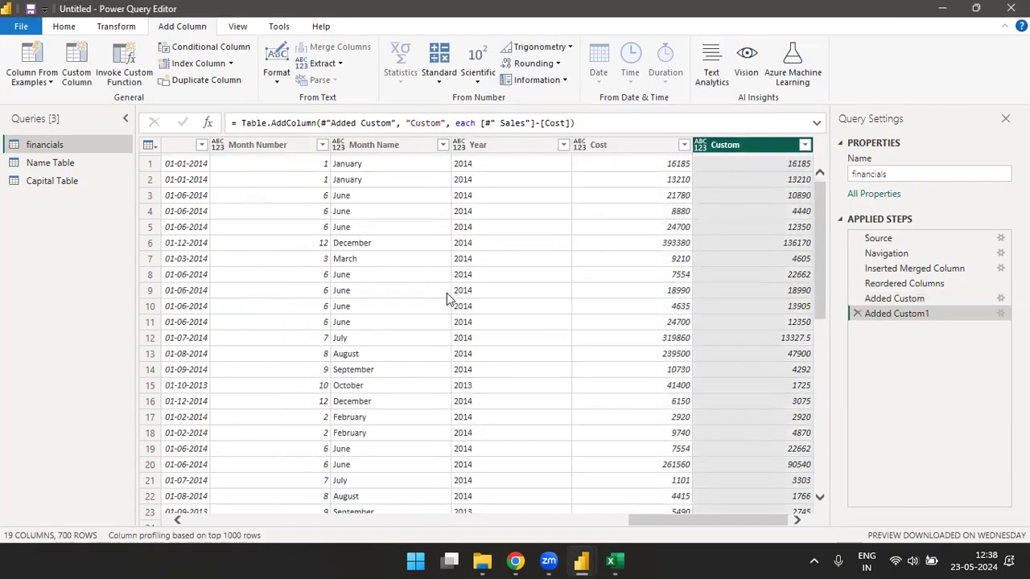
double_click(752, 147)
text(Profit)
key(Return)
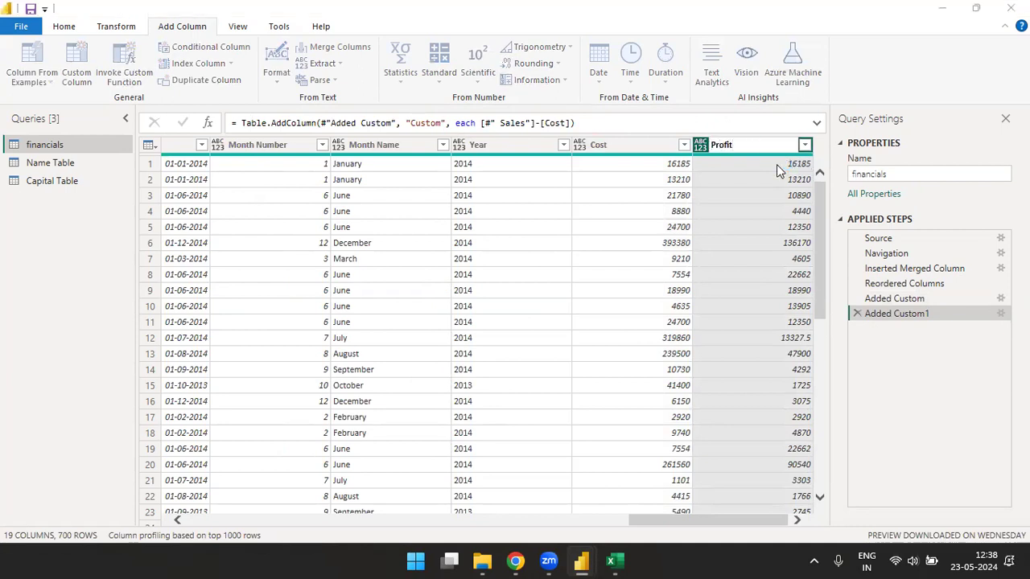
click(633, 307)
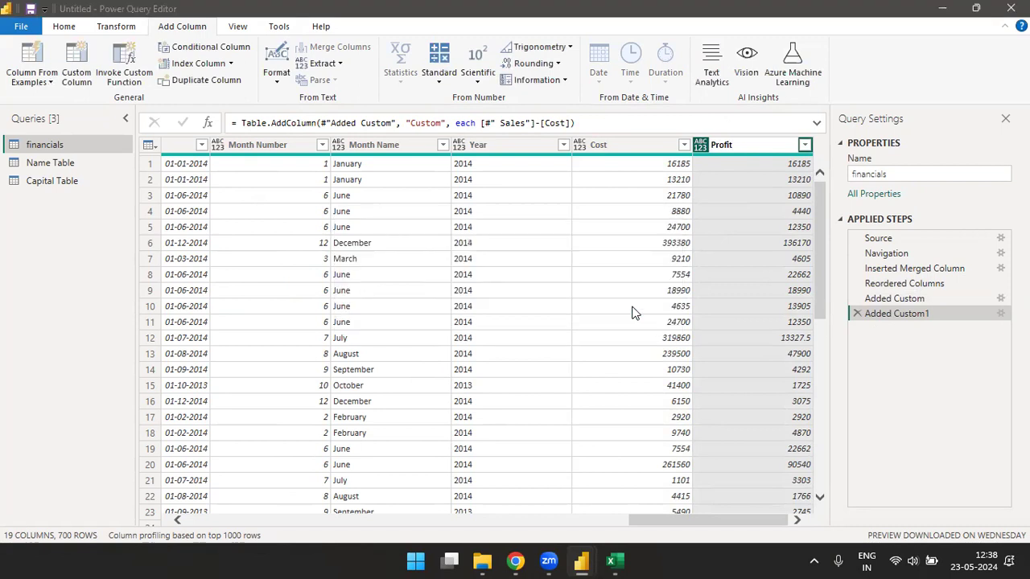
click(80, 75)
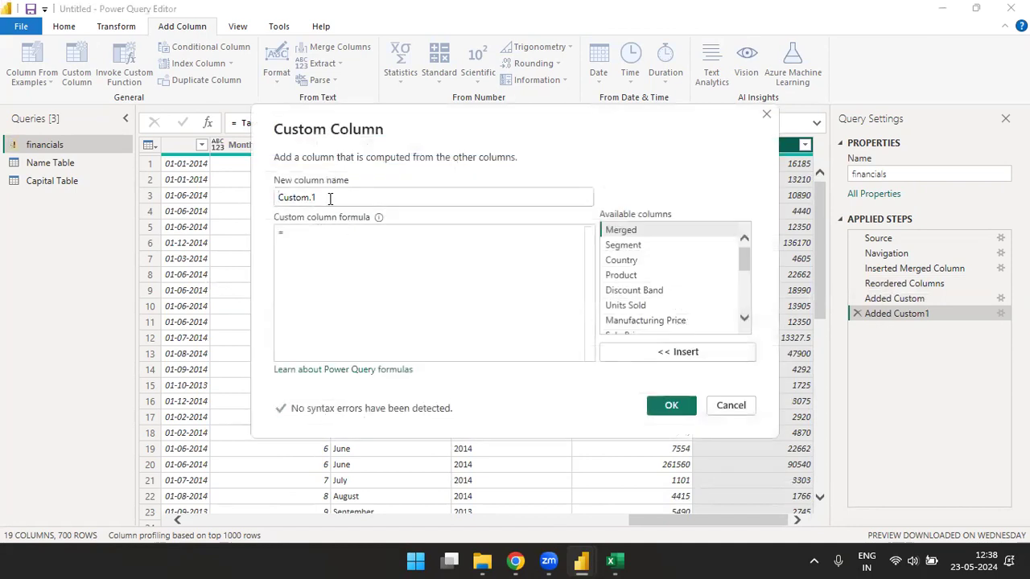
drag(329, 200, 250, 202)
text(Len)
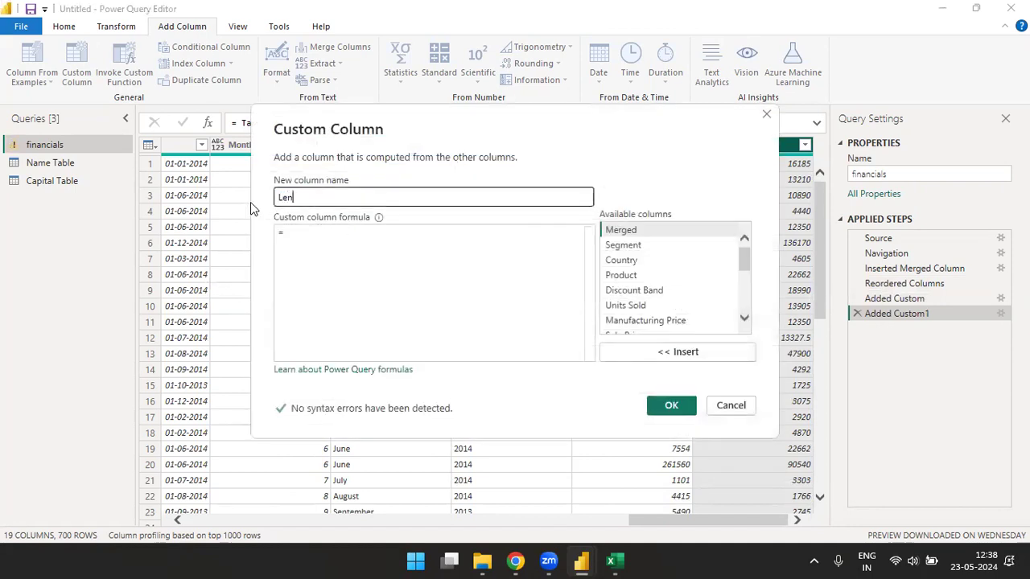
text(gth)
click(326, 239)
text(te)
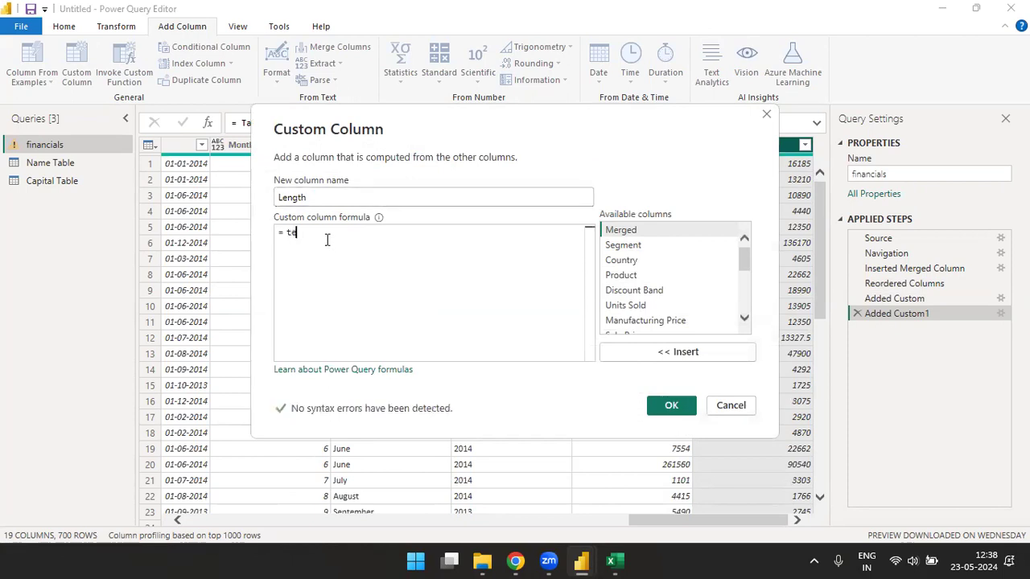
text(xt.len)
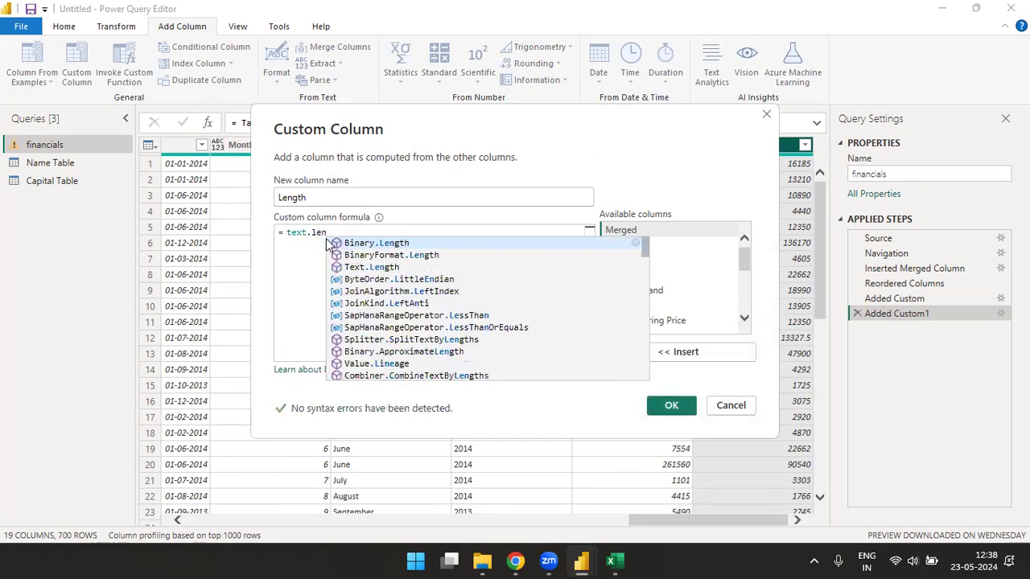
key(Tab)
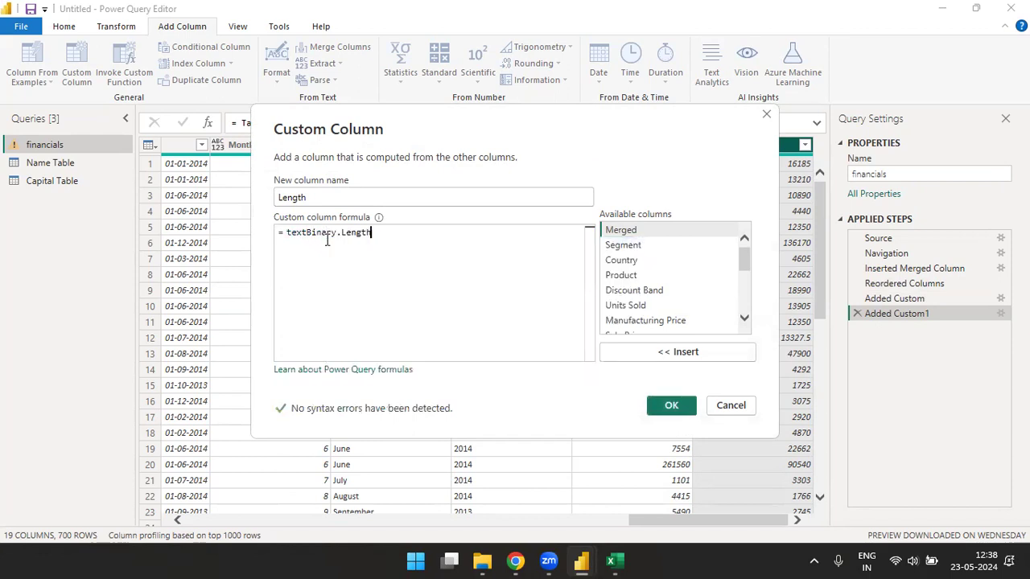
text(()
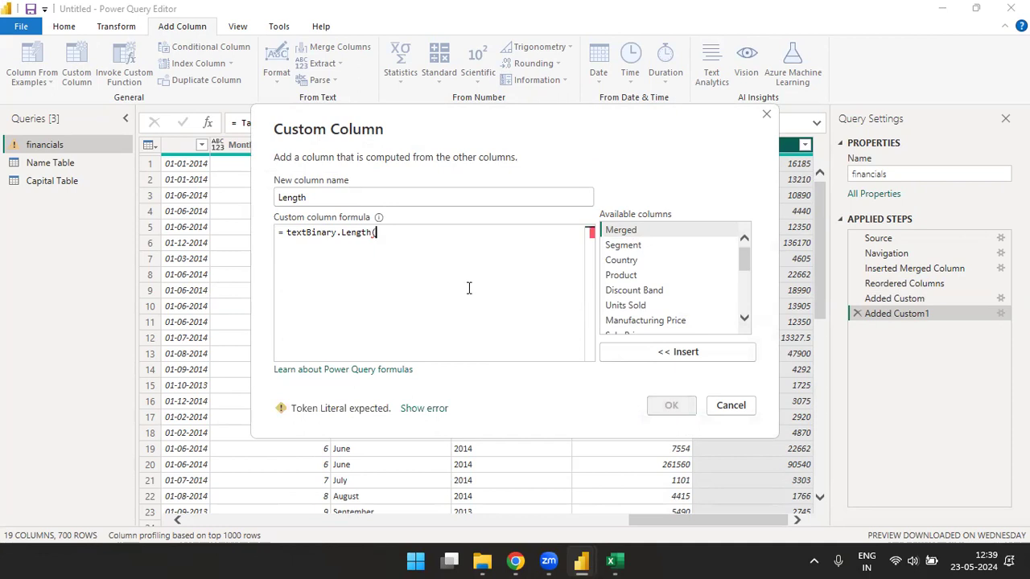
double_click(625, 249)
text())
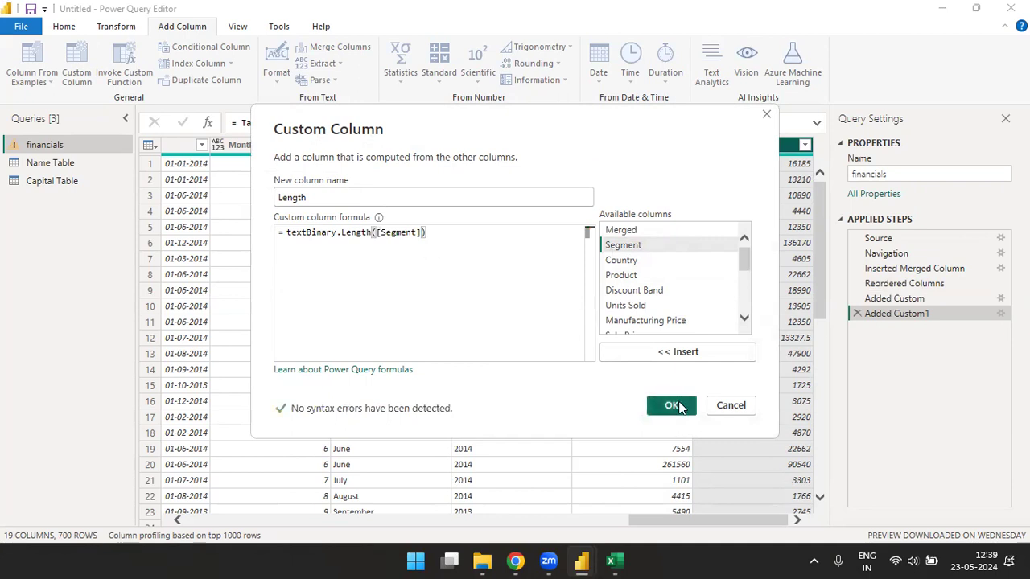
click(671, 405)
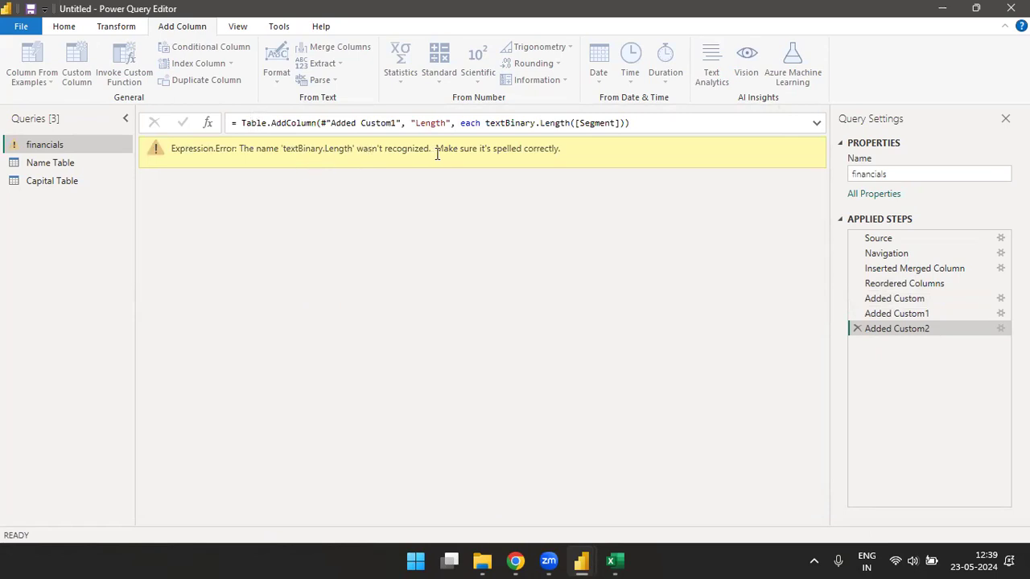
click(857, 328)
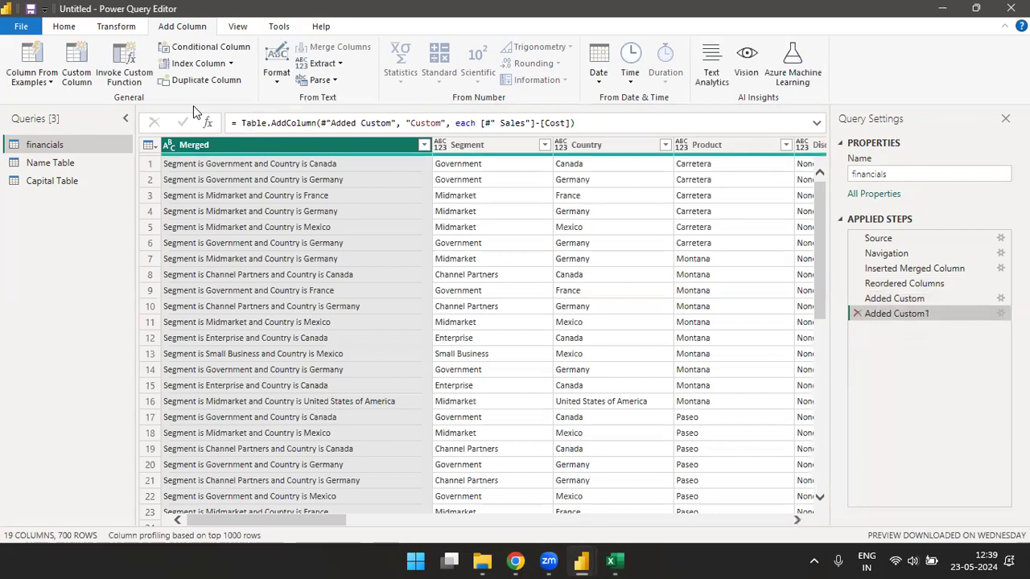
- Try a custom column with text.length([Segment]), then delete the failed Added Custom2 step
click(86, 76)
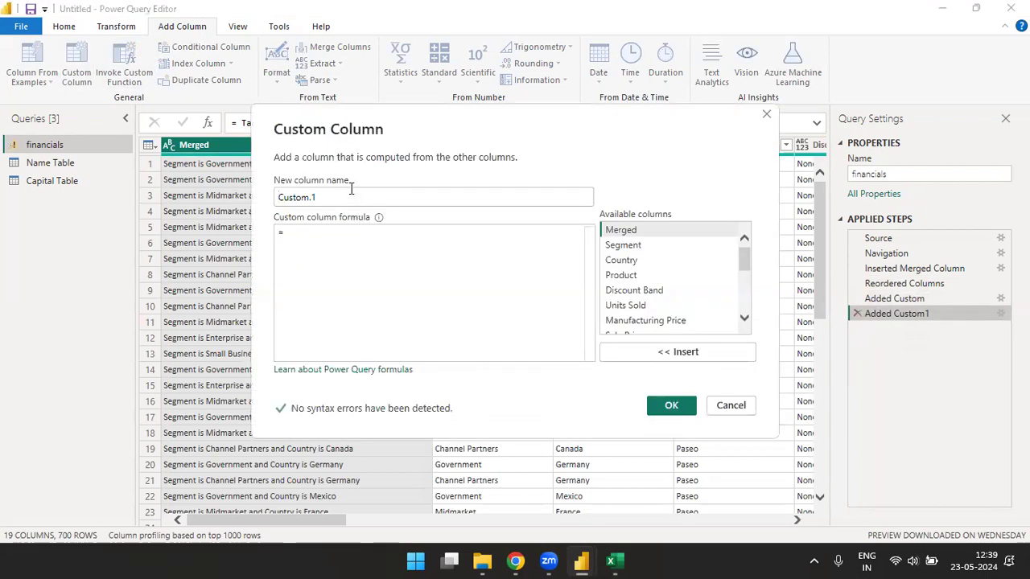
key(BackSpace)
key(BackSpace)
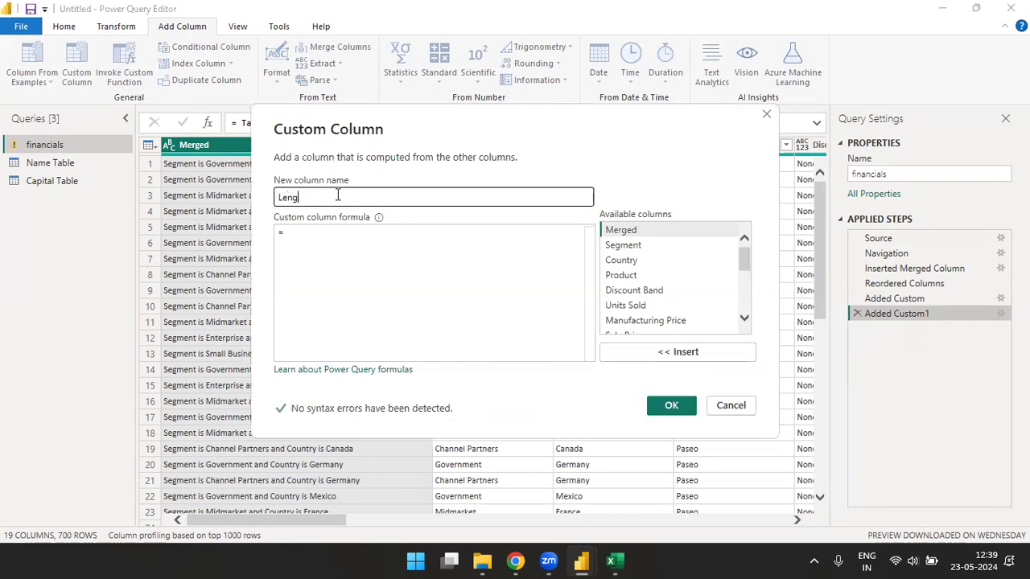
click(325, 231)
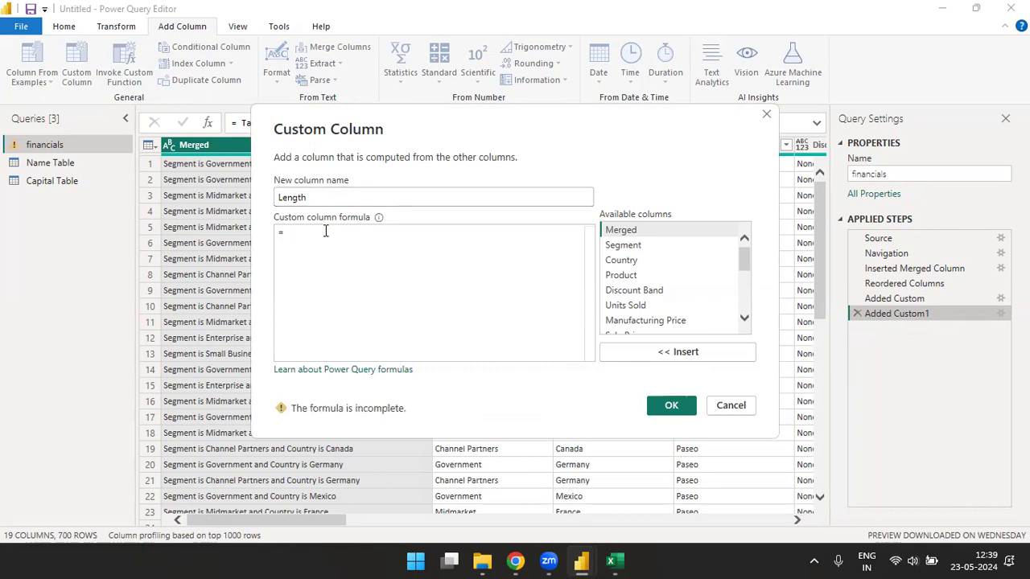
text(text)
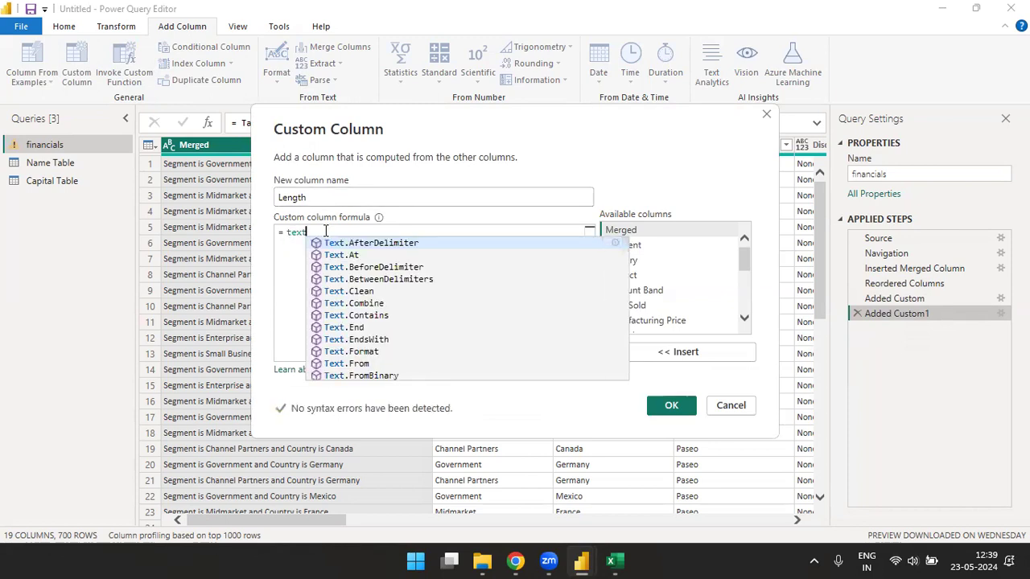
key(BackSpace)
key(BackSpace)
key(BackSpace)
key(BackSpace)
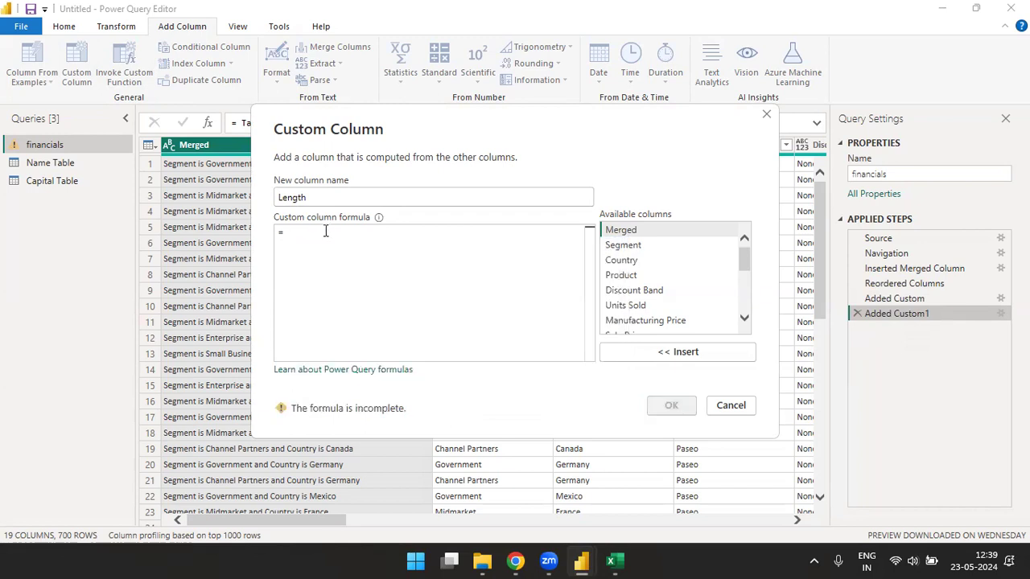
text(tex)
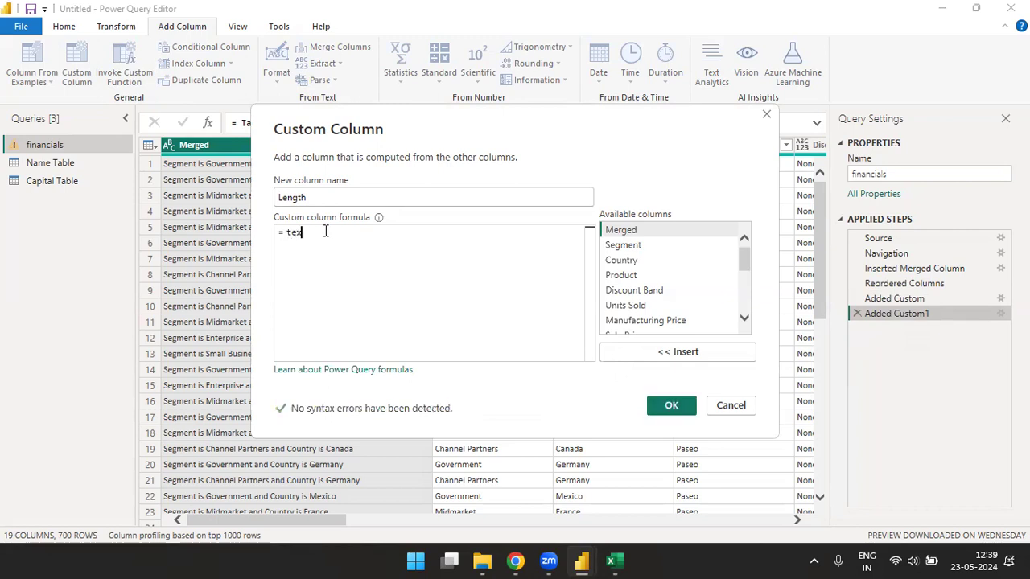
text(t.le)
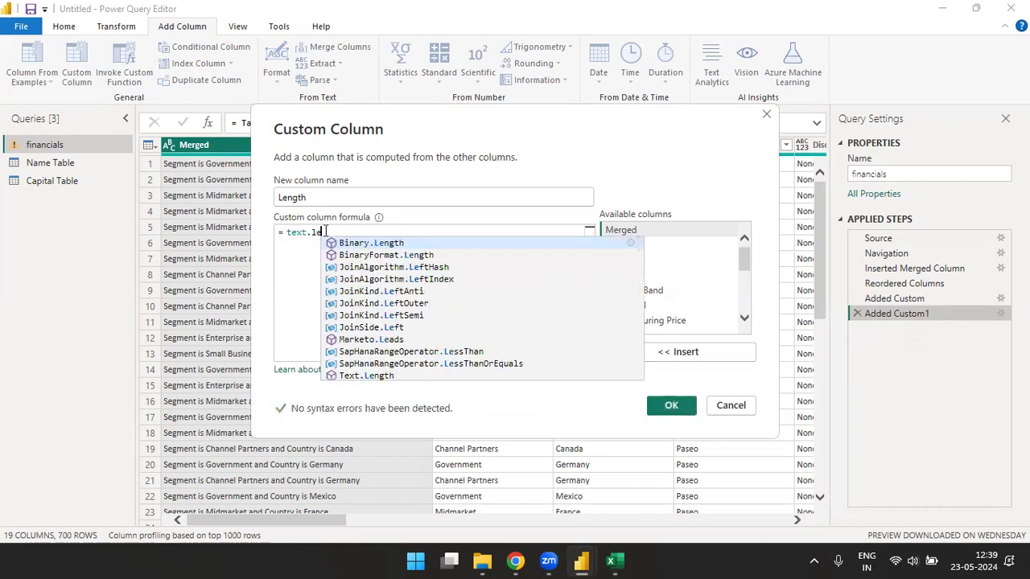
text(ngth )
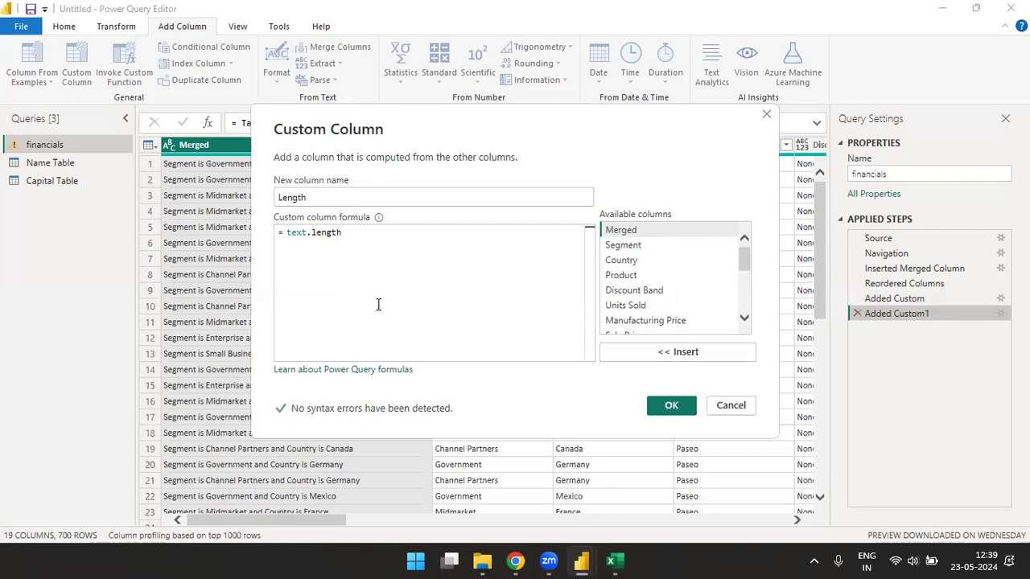
text(()
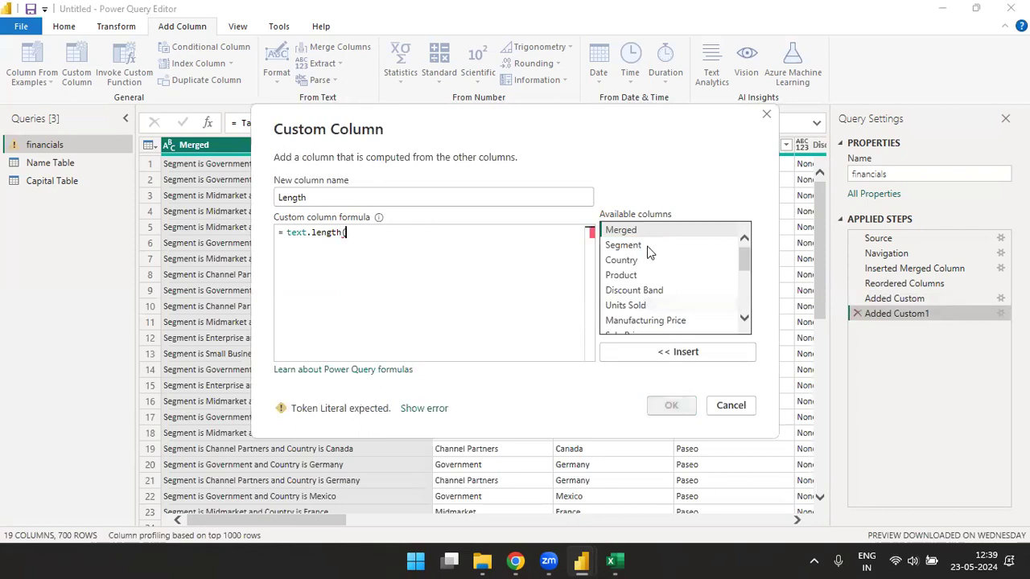
double_click(634, 246)
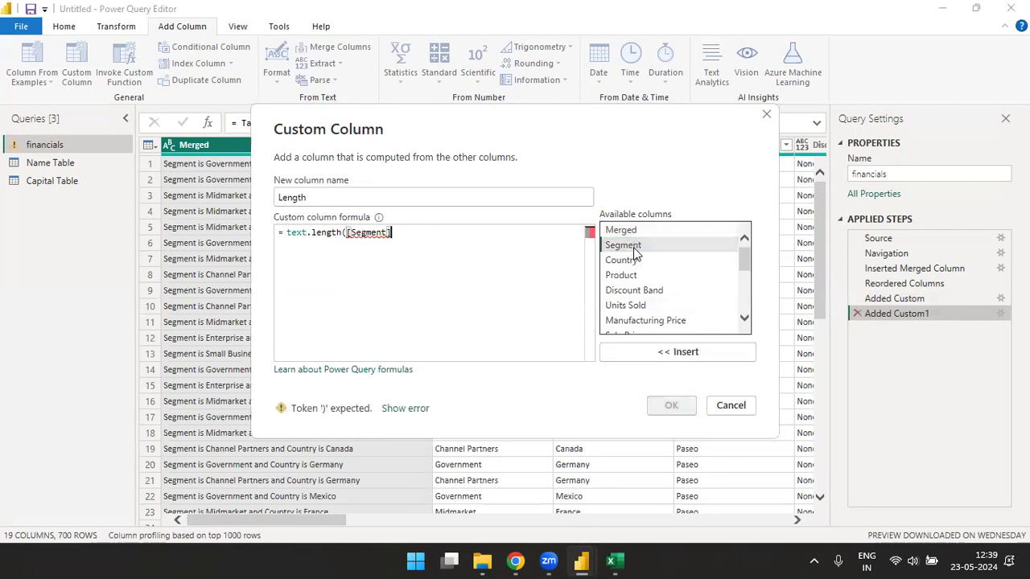
text())
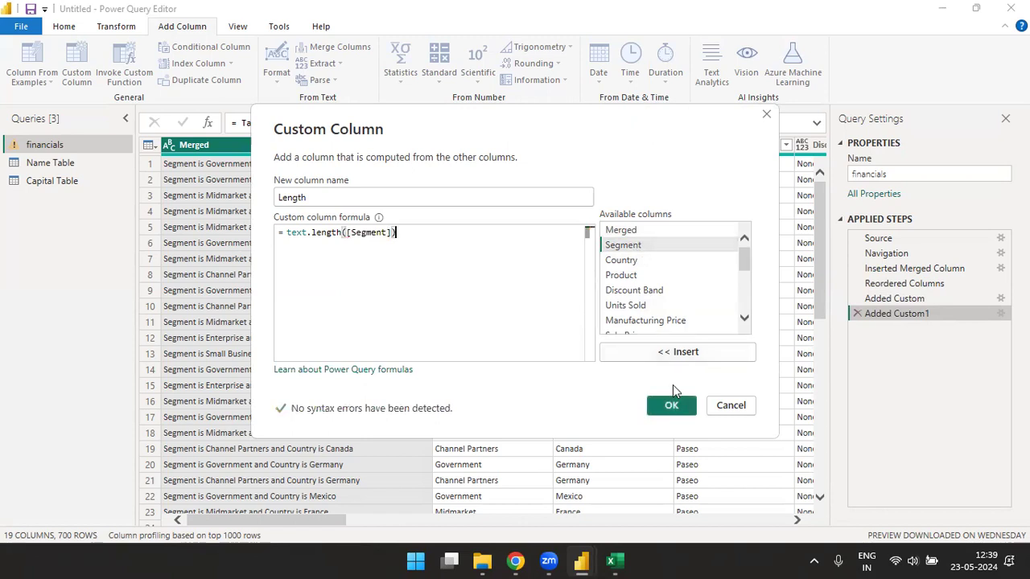
click(671, 407)
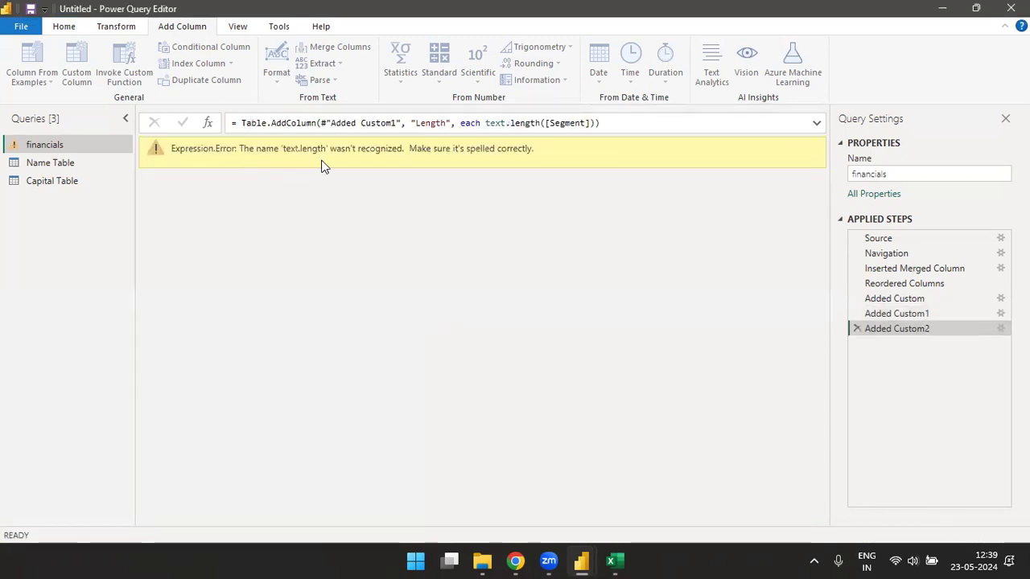
click(857, 328)
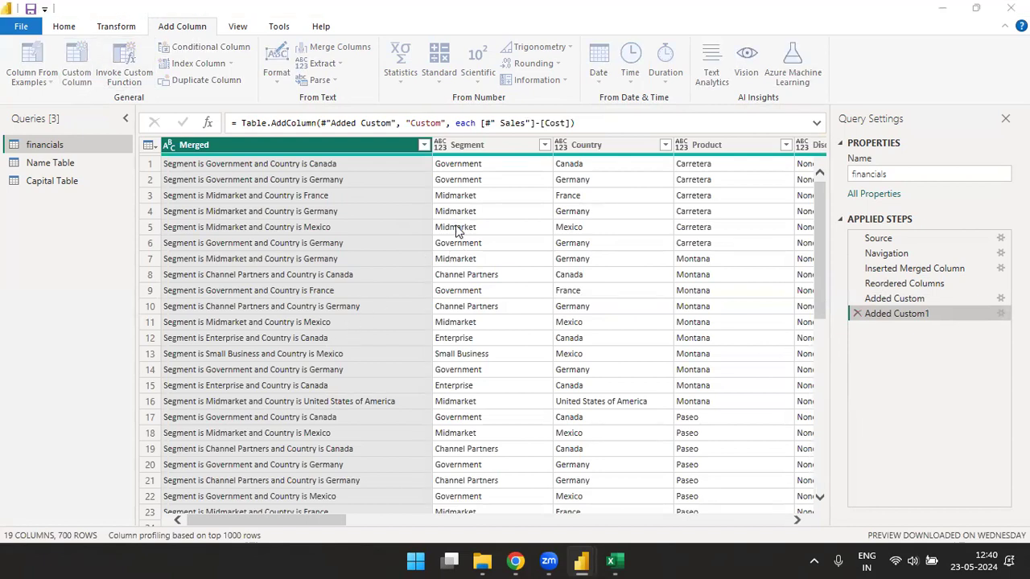
- Create a custom column named length with the formula Text.Length([Segment])
triple_click(346, 197)
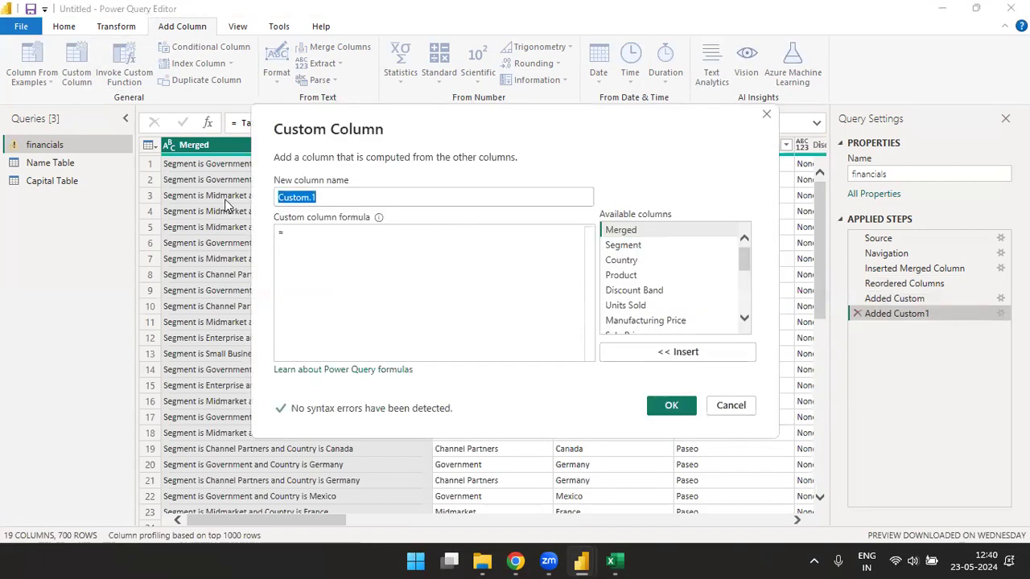
text(length)
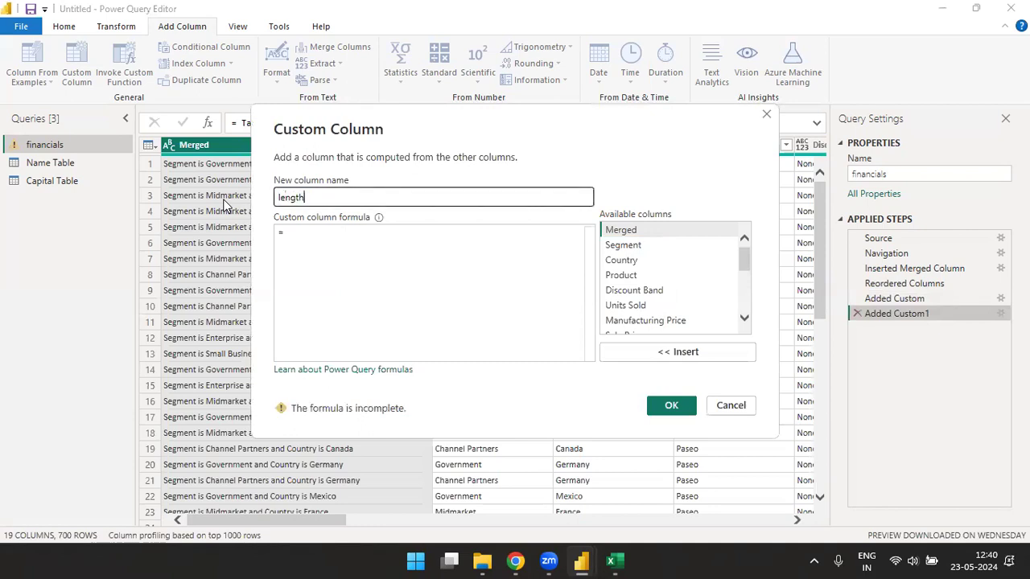
click(336, 245)
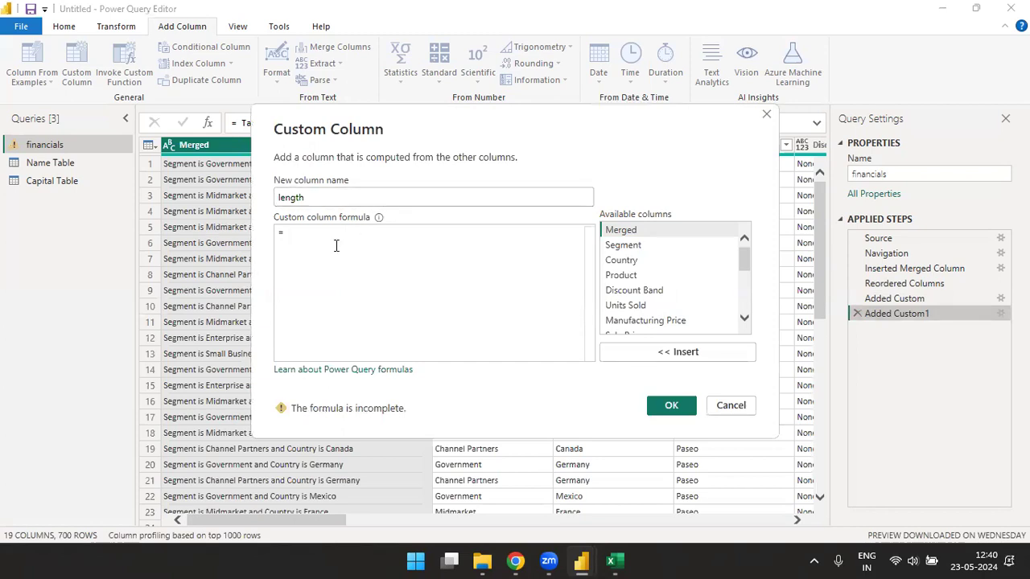
text(len)
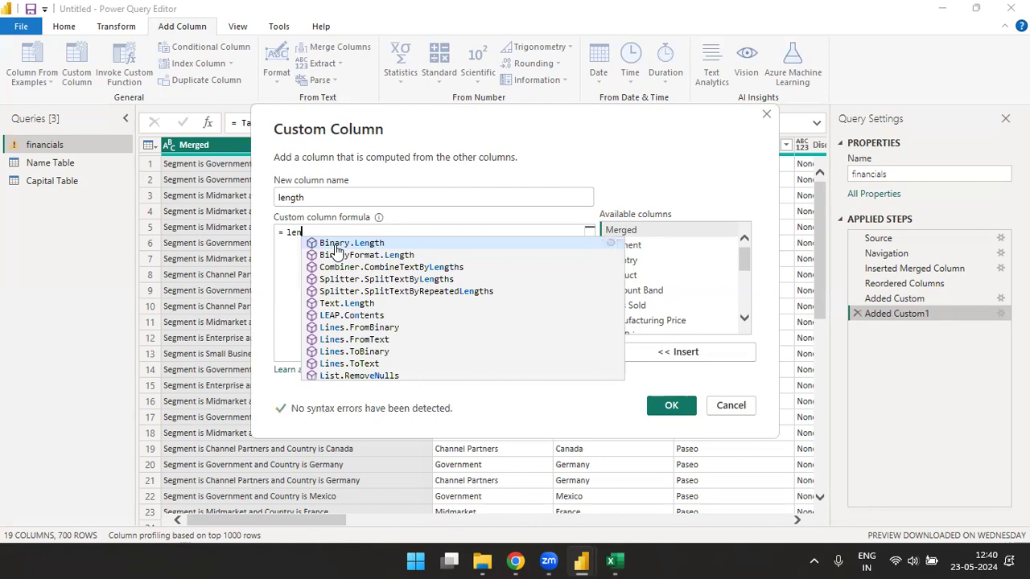
text(gth)
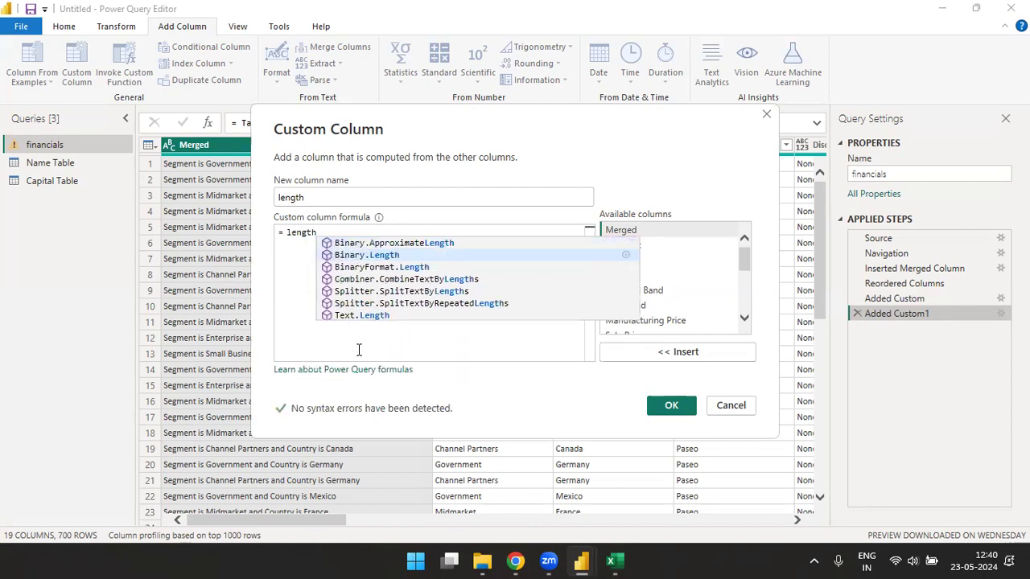
click(371, 316)
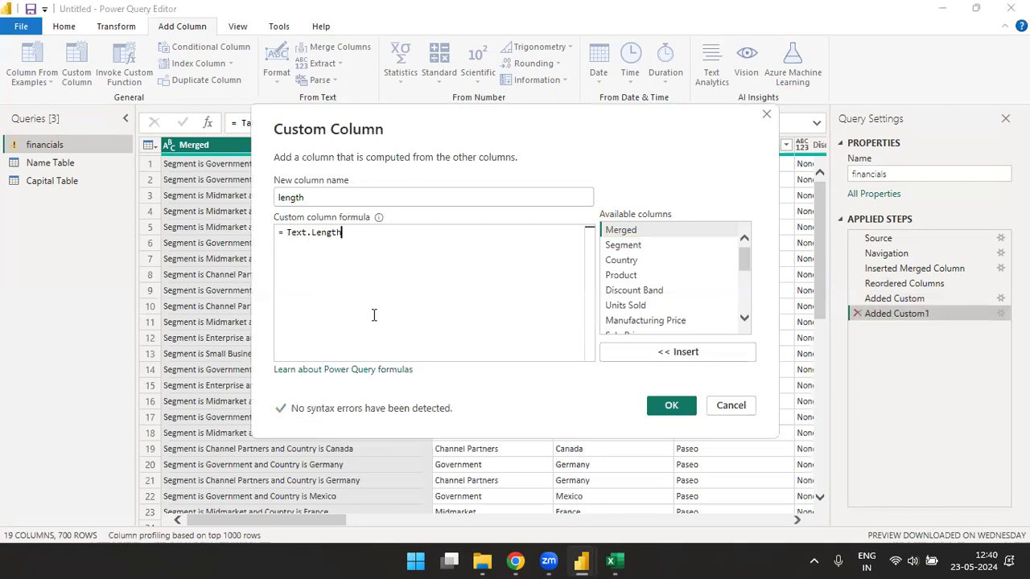
text(()
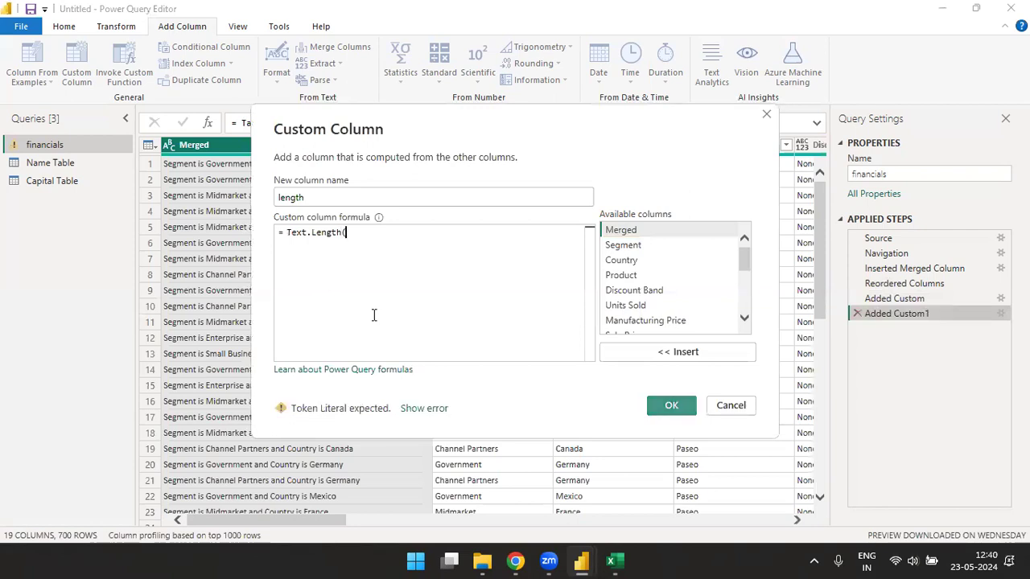
click(632, 250)
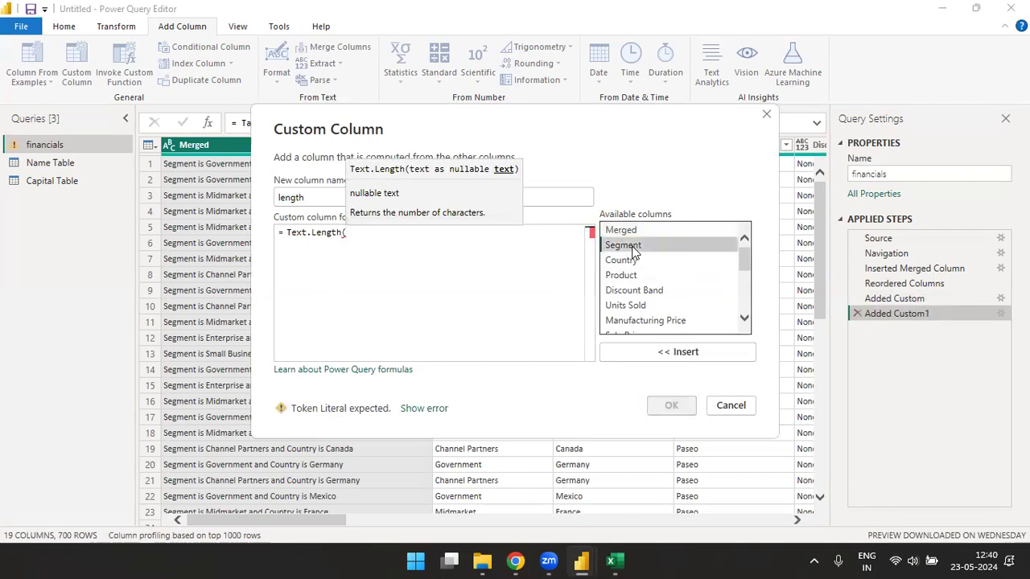
double_click(632, 250)
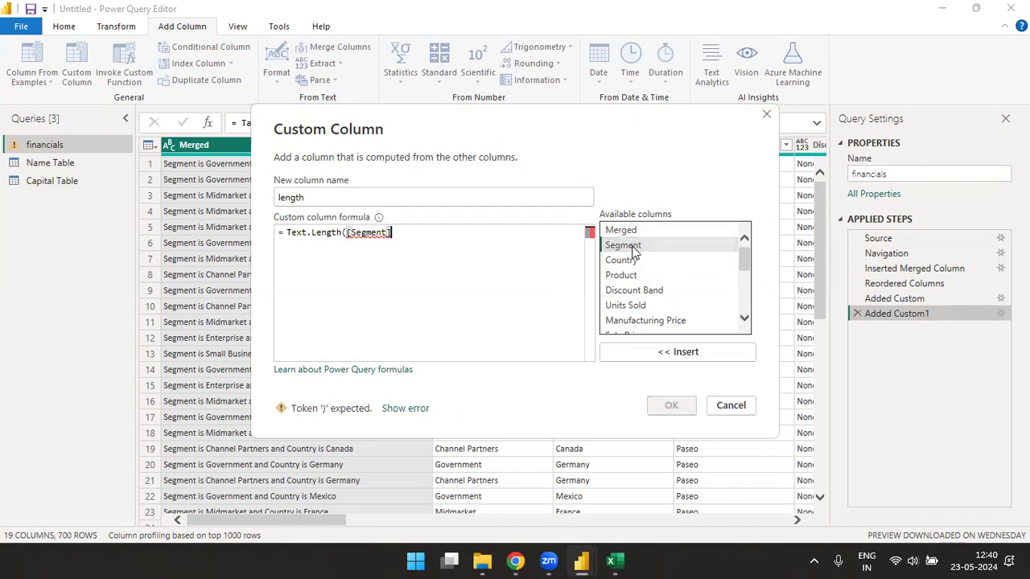
text())
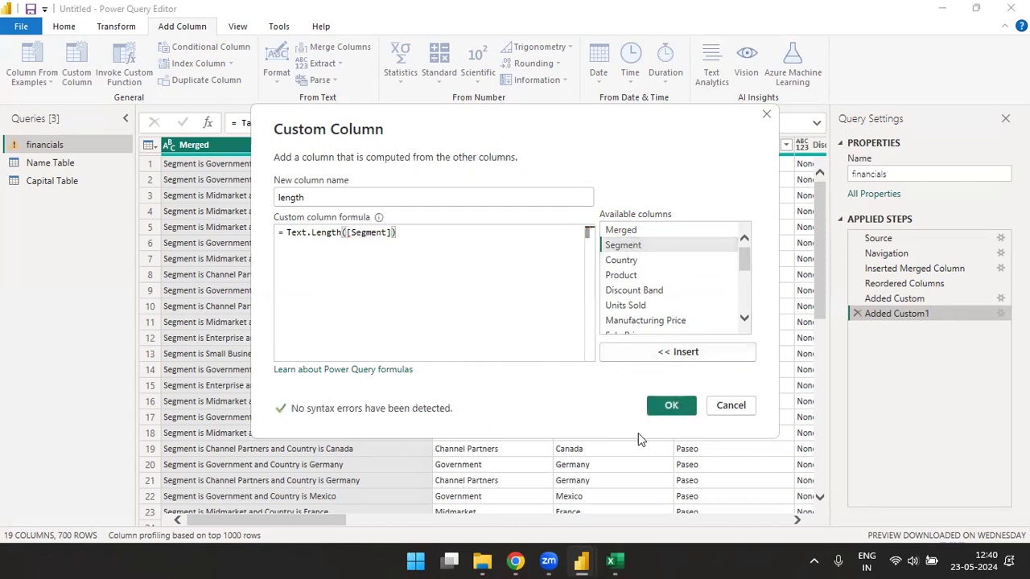
click(674, 405)
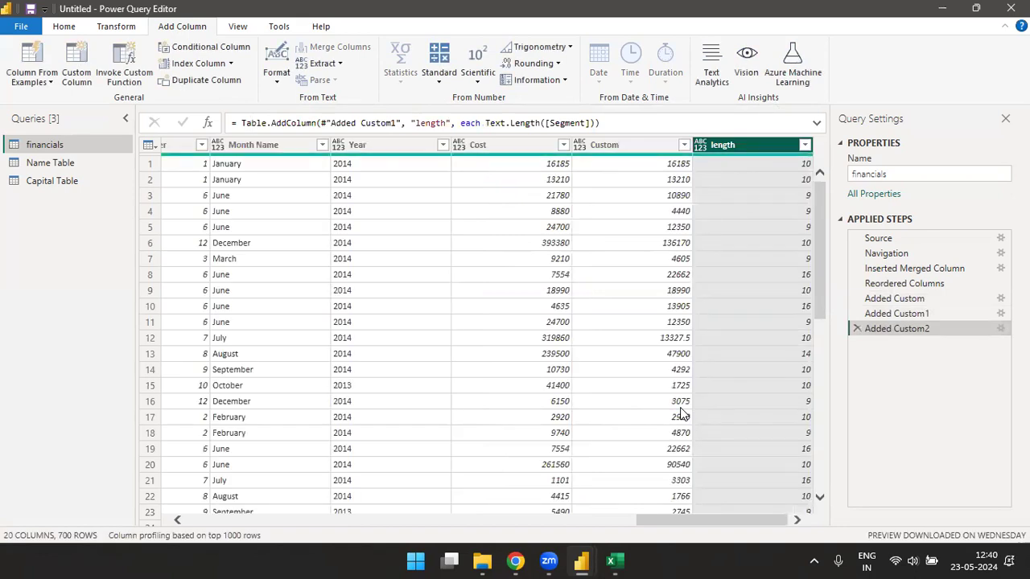
- Move the length column to the beginning, then drag it between Segment and Country
click(106, 29)
click(378, 68)
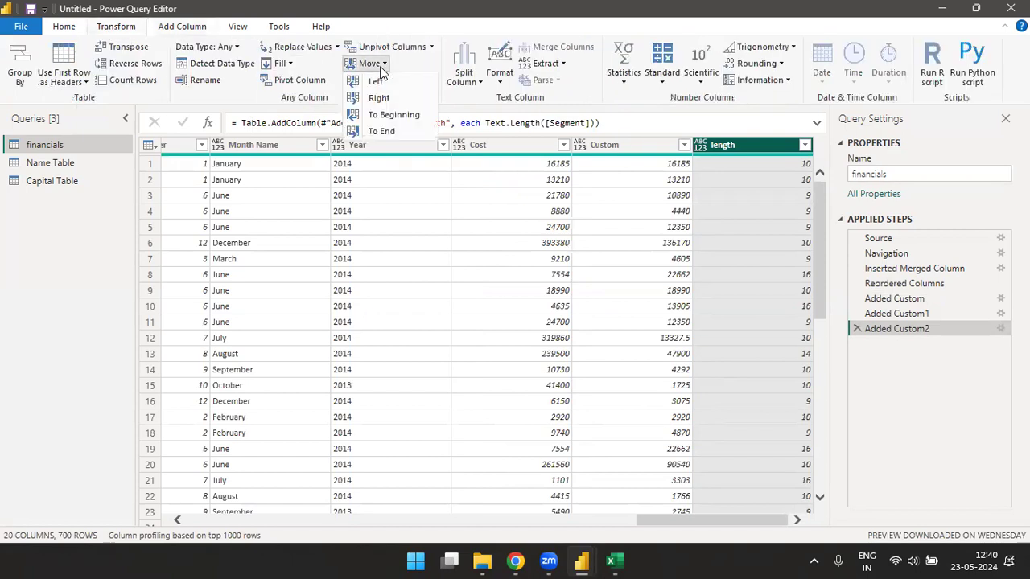
click(389, 115)
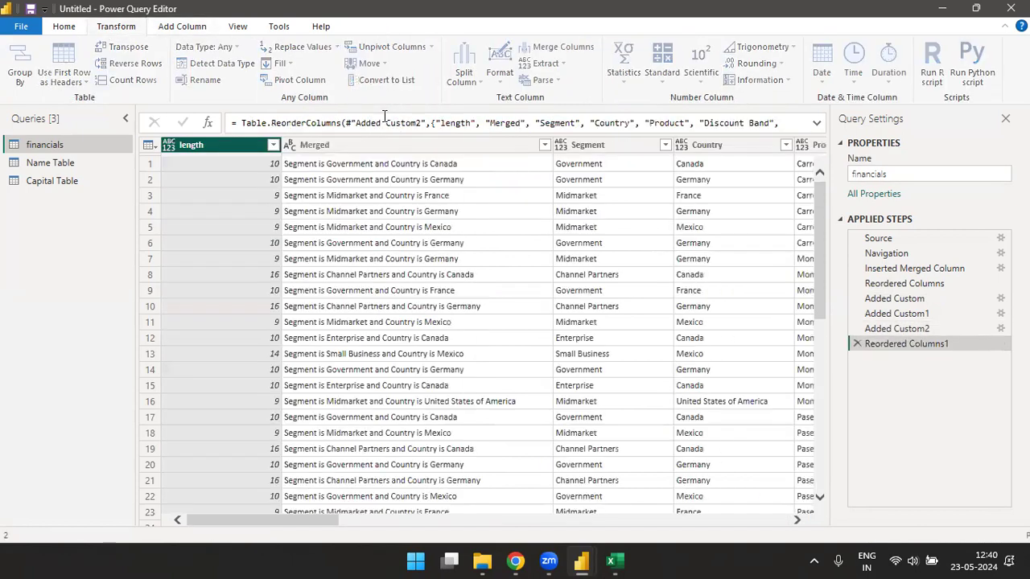
drag(241, 151, 728, 161)
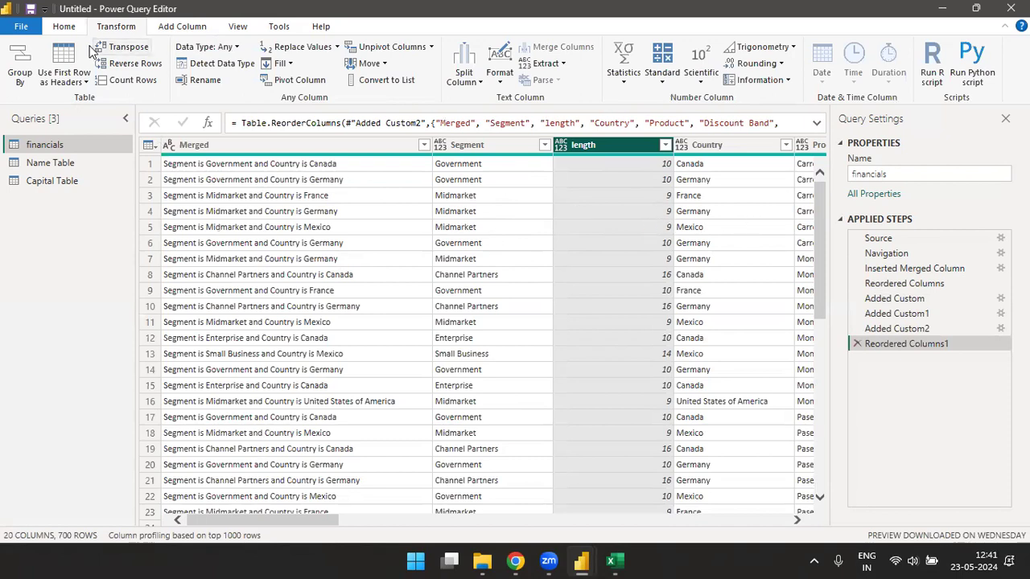
click(185, 28)
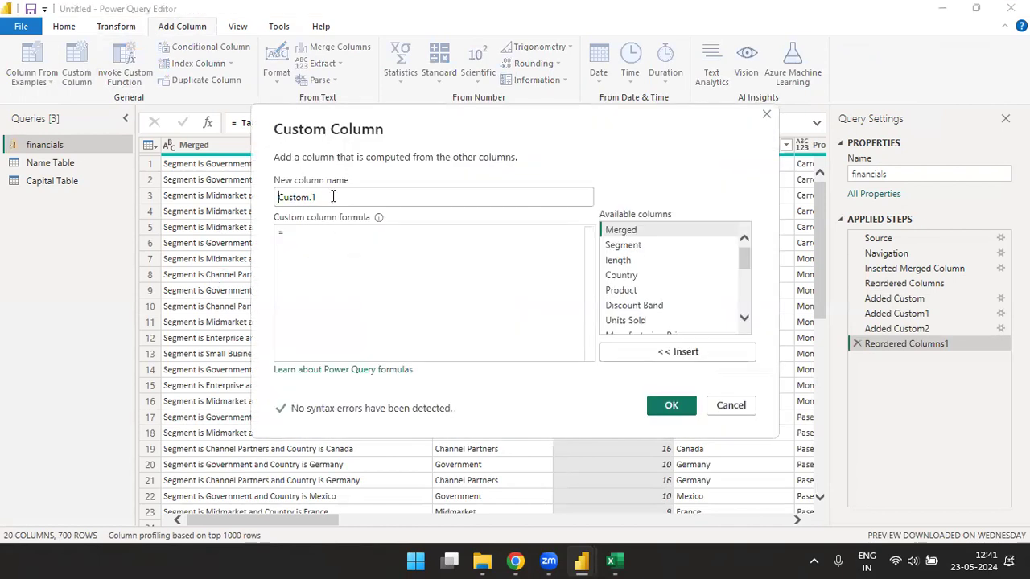
- Create a custom column 'Length of Merged Column' with the formula Text.Length([Merged])
text(Length of)
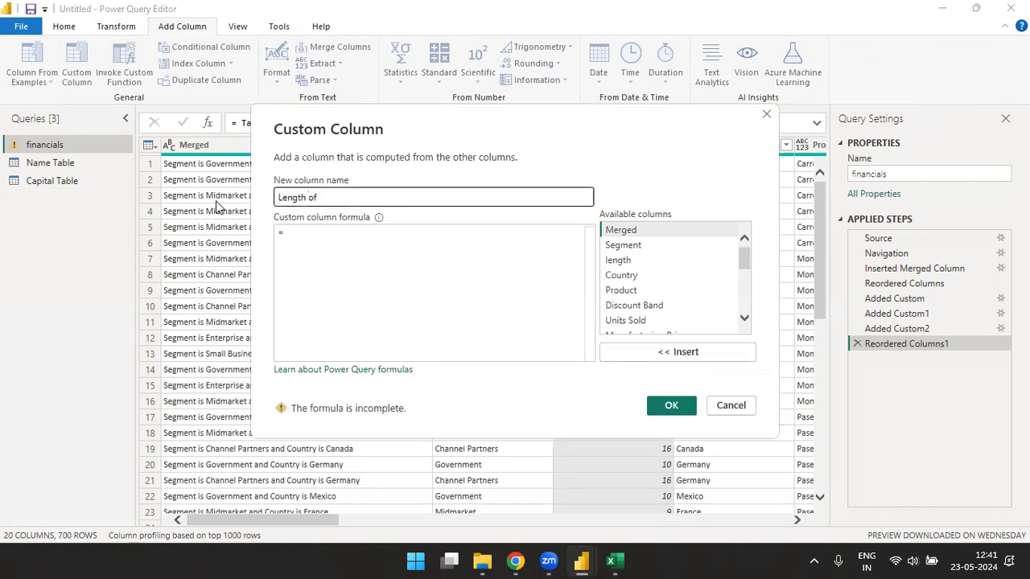
text(Merged Column)
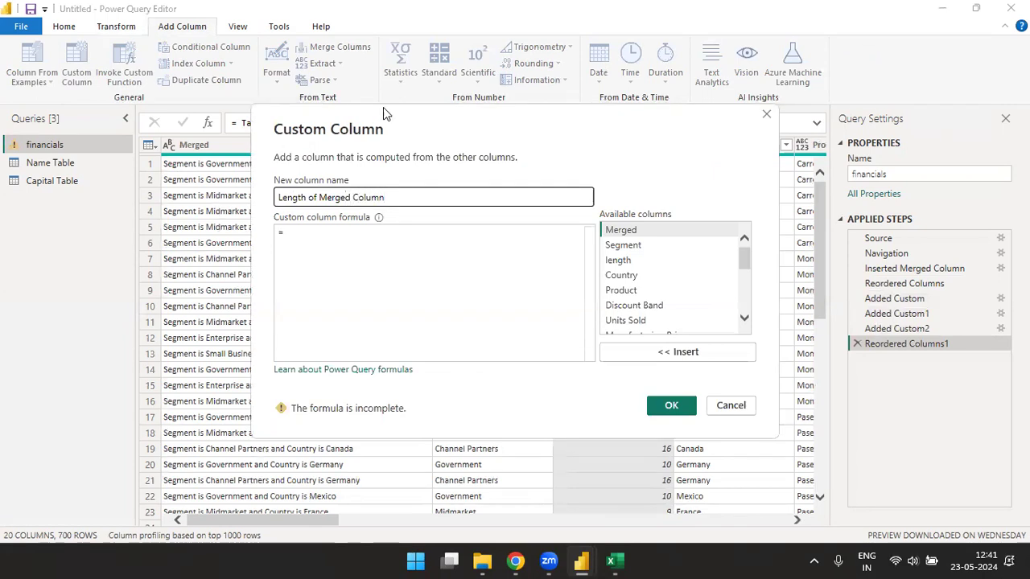
drag(389, 115, 576, 111)
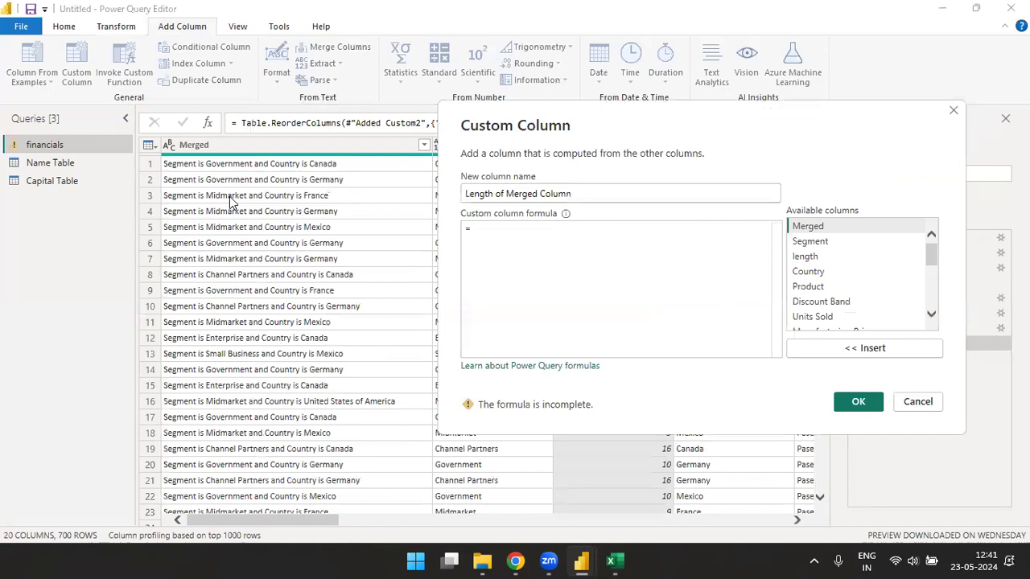
click(538, 230)
text(te)
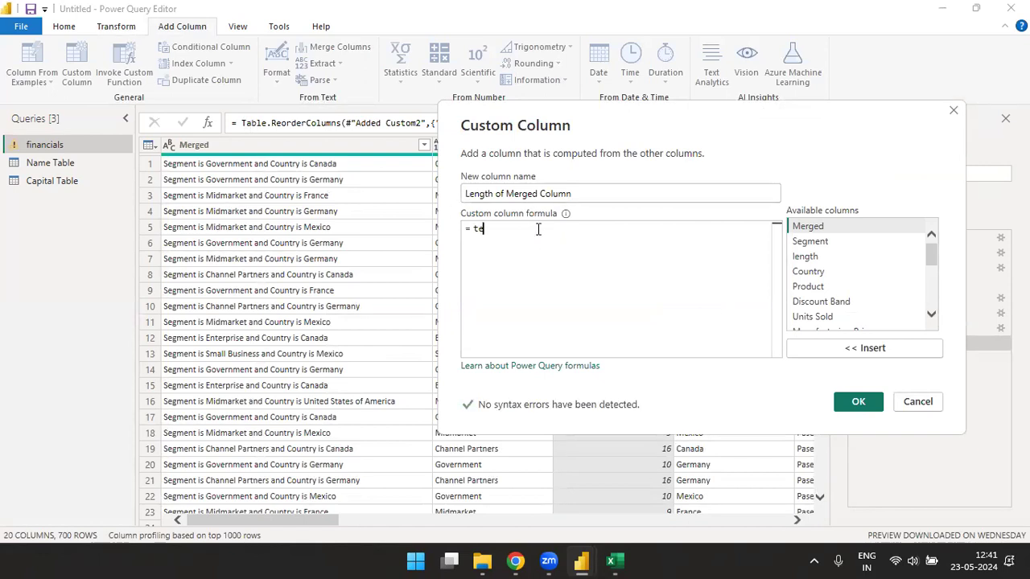
text(xt.len)
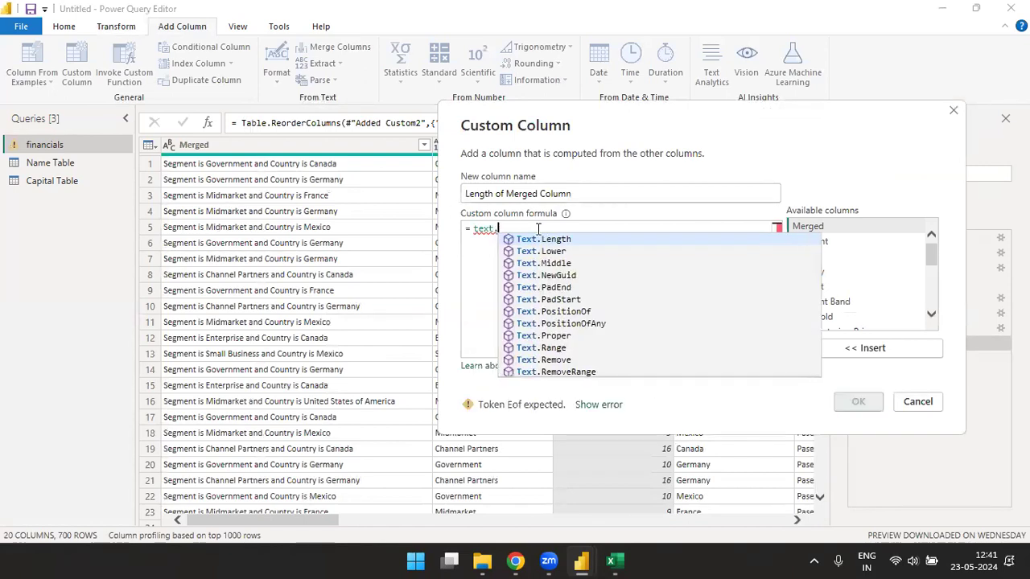
key(Down)
key(Down)
key(Tab)
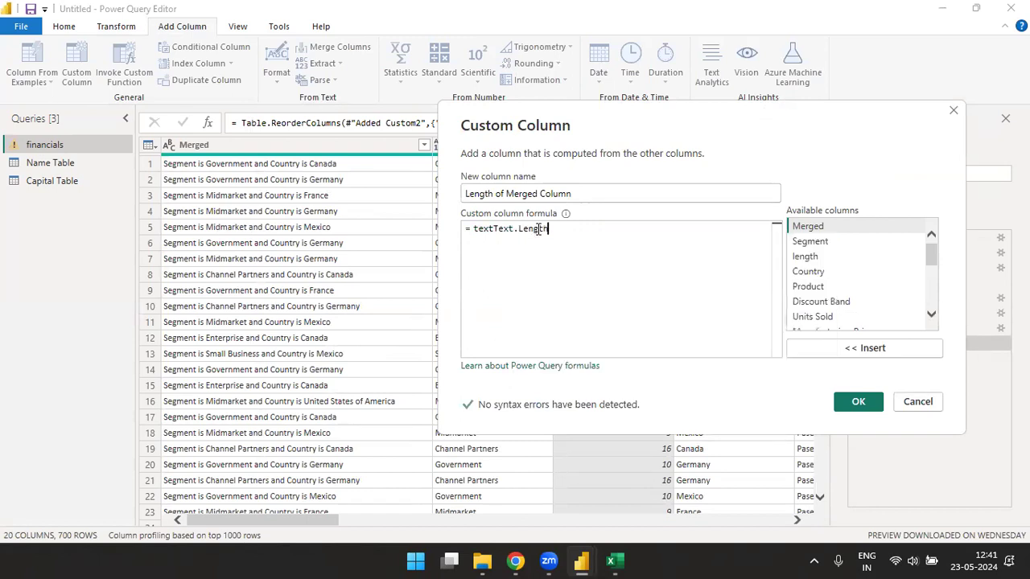
click(494, 228)
key(BackSpace)
key(BackSpace)
key(BackSpace)
key(BackSpace)
text(()
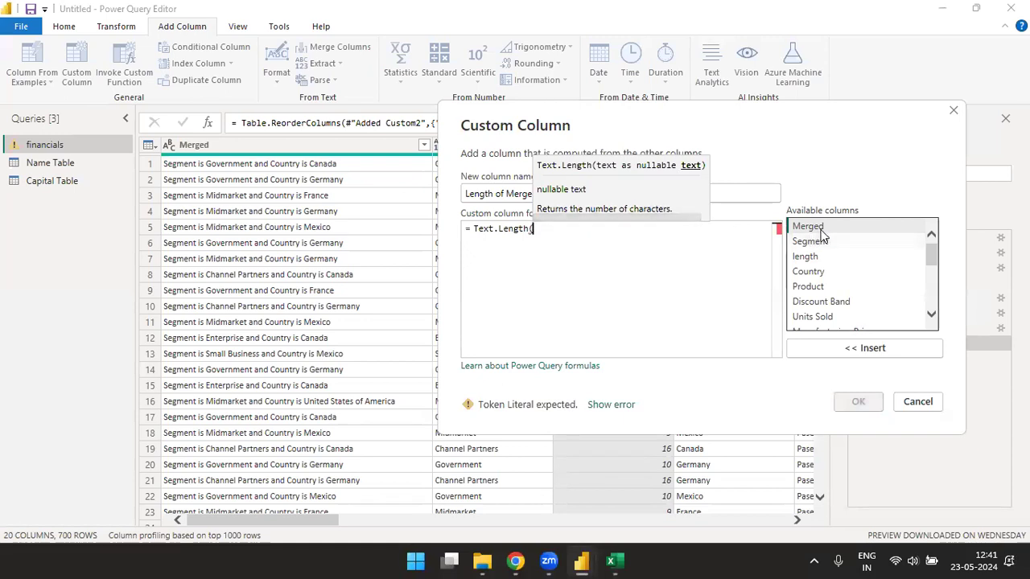
double_click(819, 228)
text())
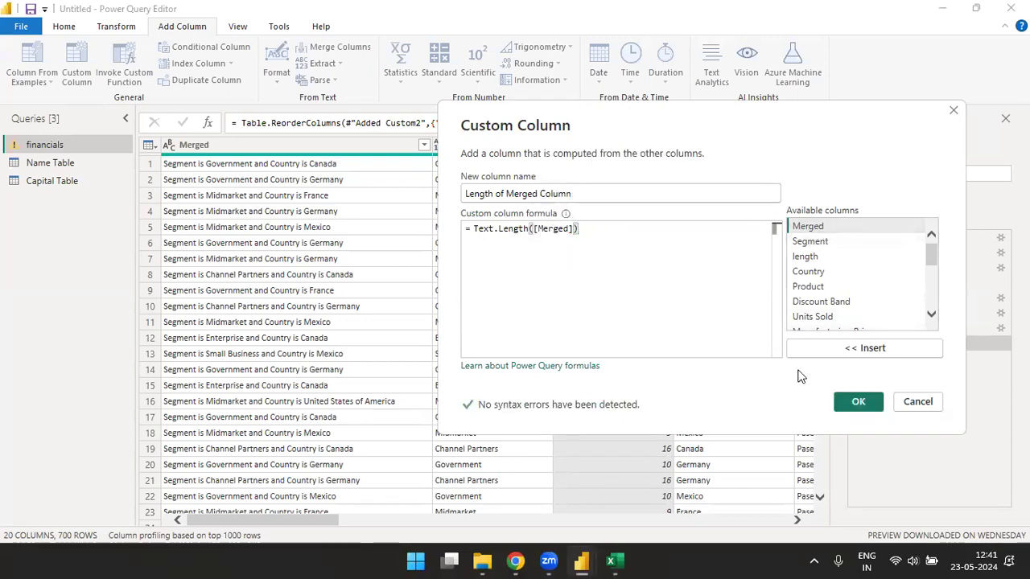
click(858, 403)
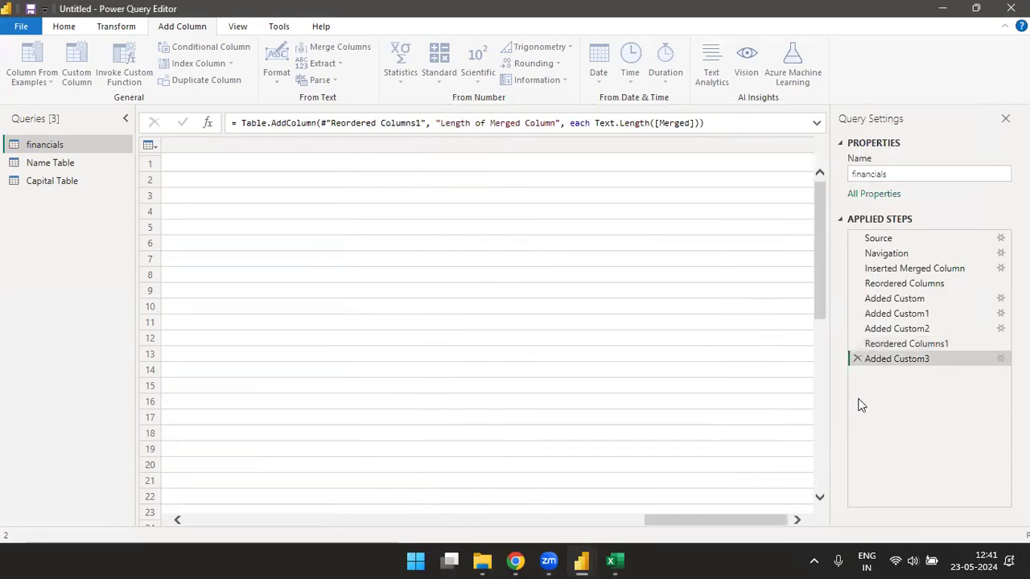
- Move Length of Merged Column to the beginning with Transform > Move > To Beginning
click(116, 27)
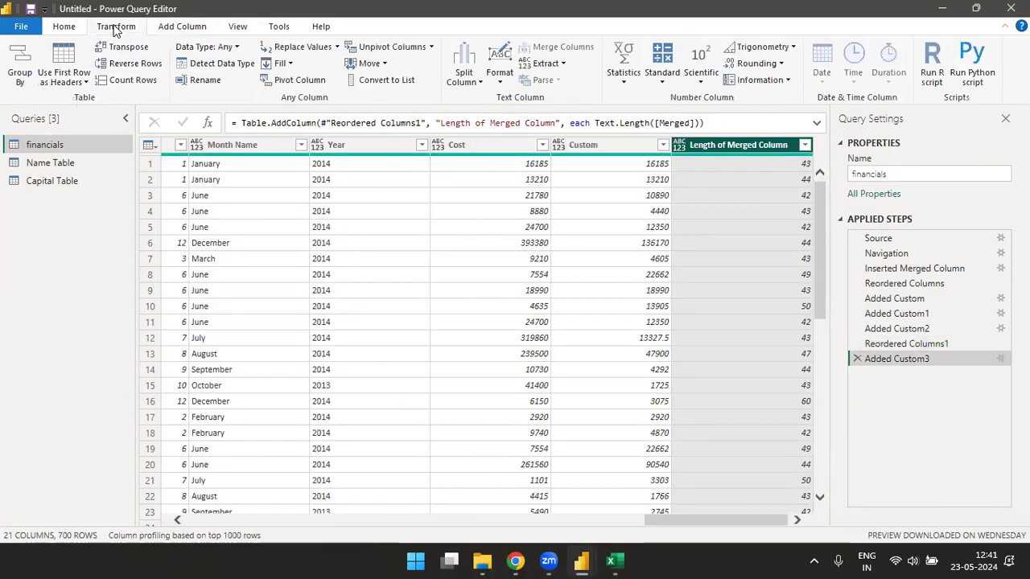
click(382, 64)
click(395, 115)
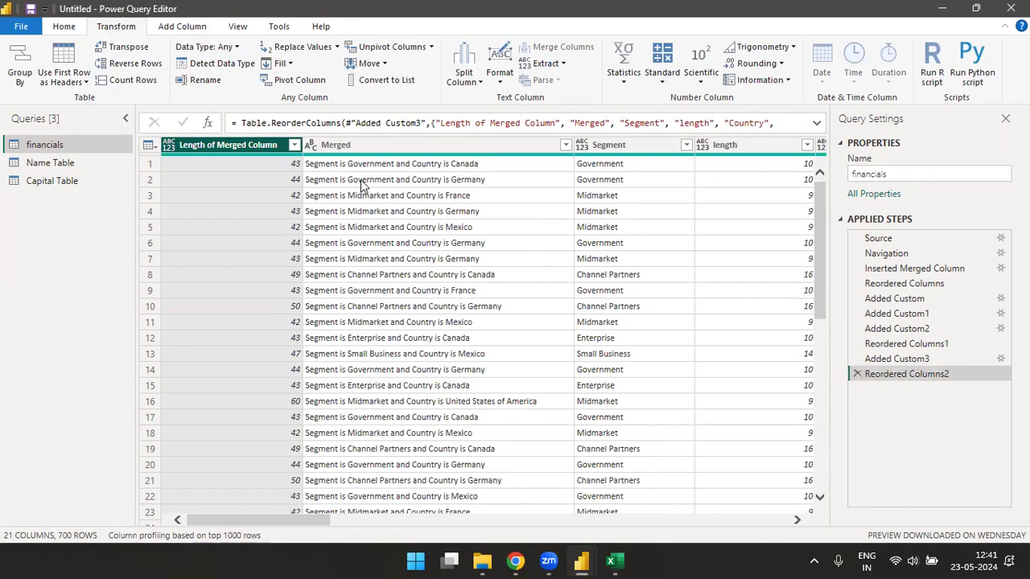
click(184, 30)
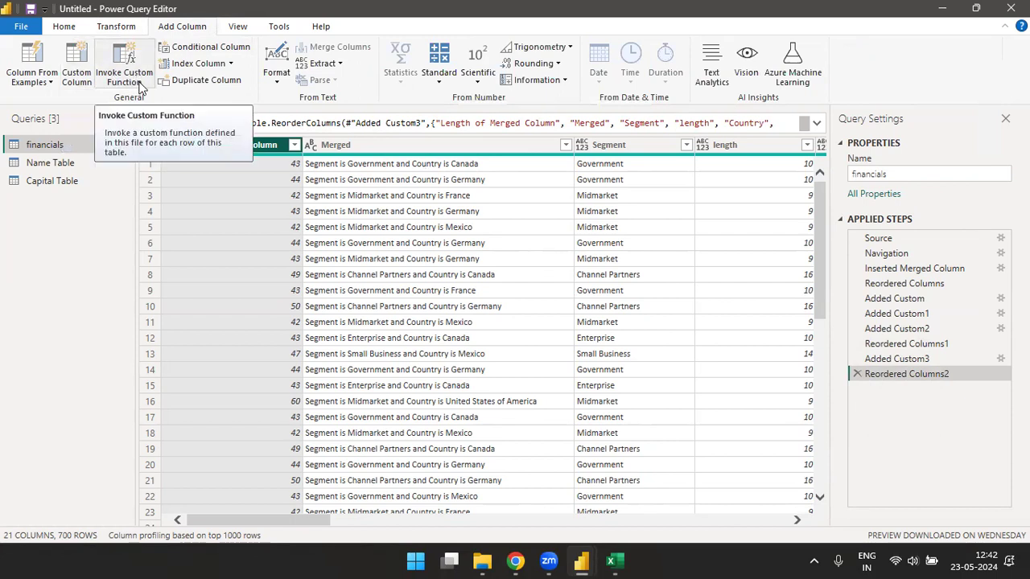
- Cancel Invoke Custom Function, then create blank query Query1 and open its Advanced Editor
click(137, 84)
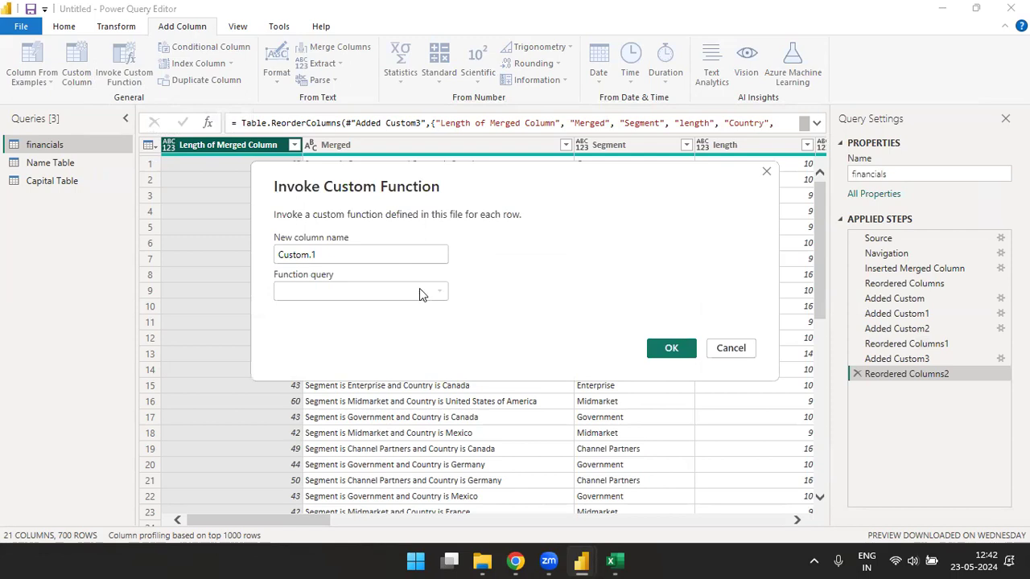
click(731, 349)
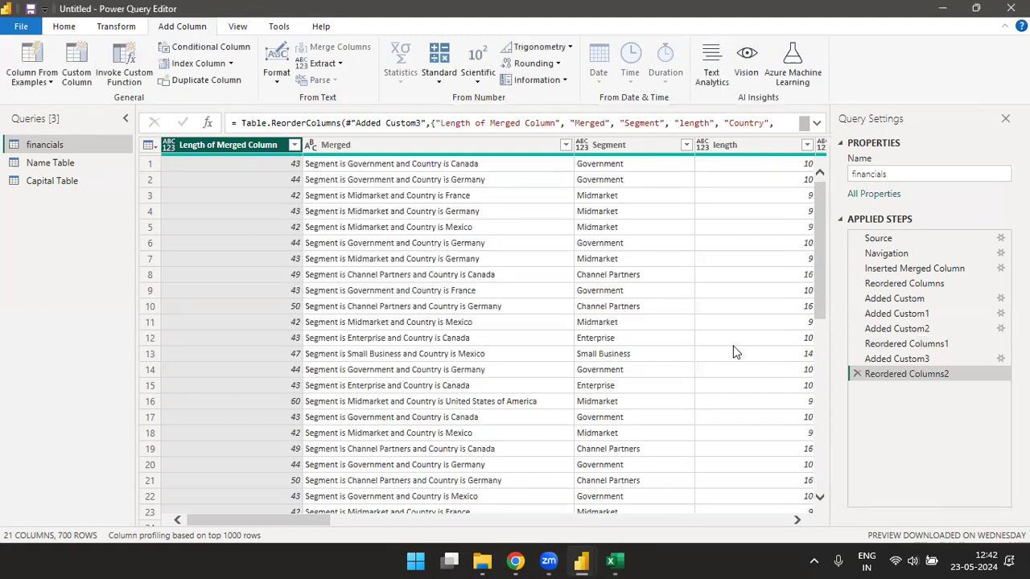
click(65, 27)
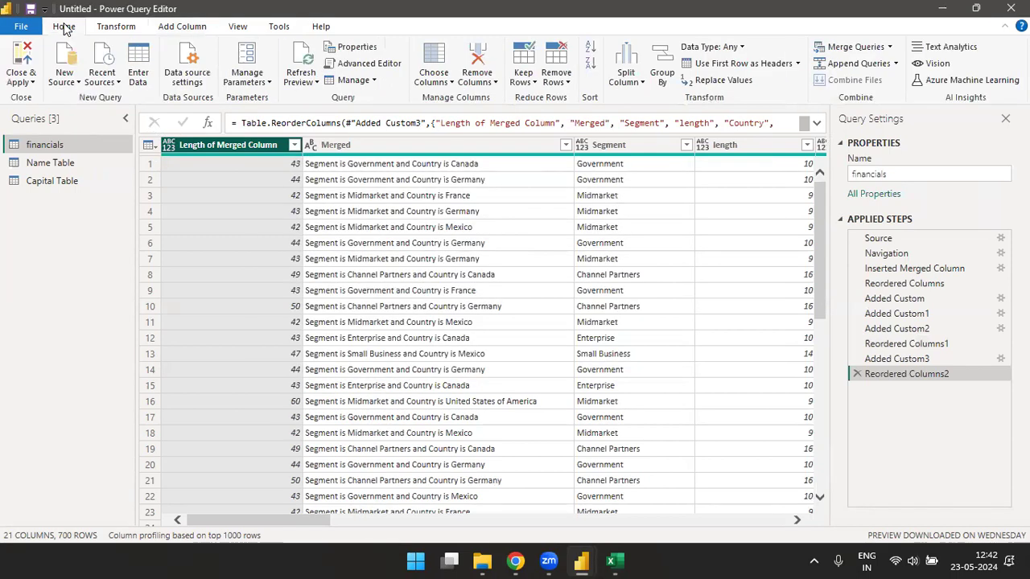
click(69, 83)
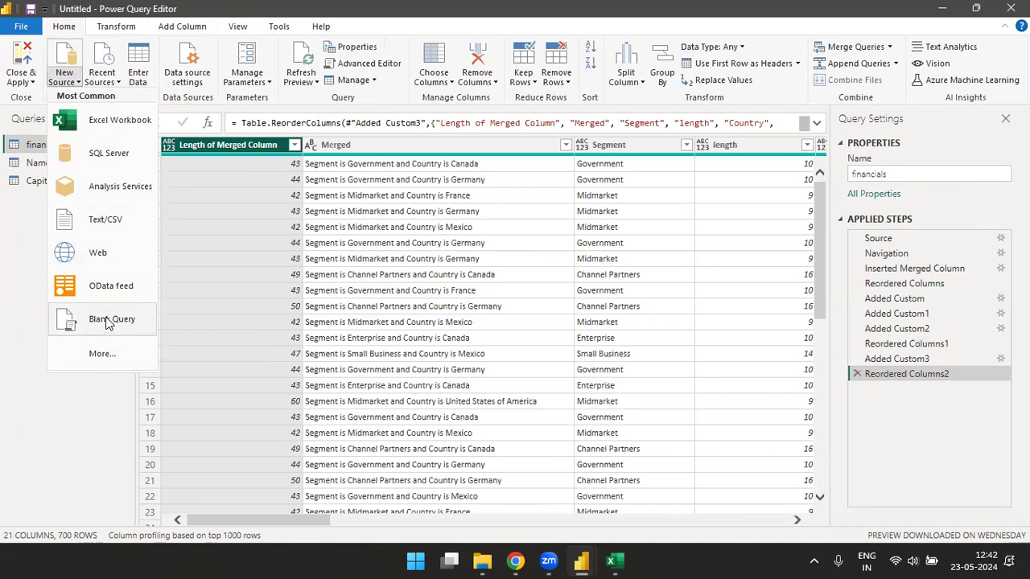
click(108, 320)
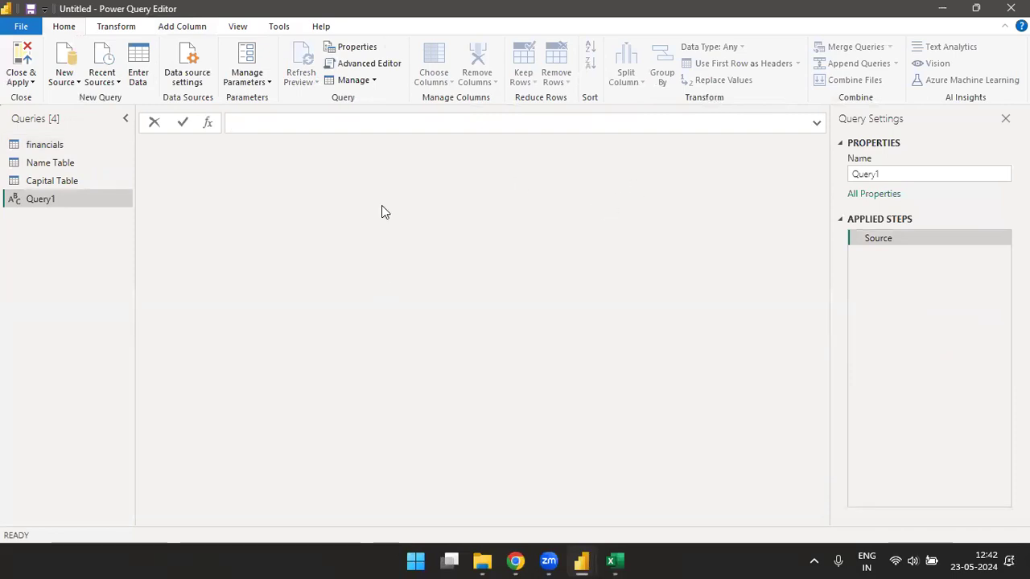
click(373, 66)
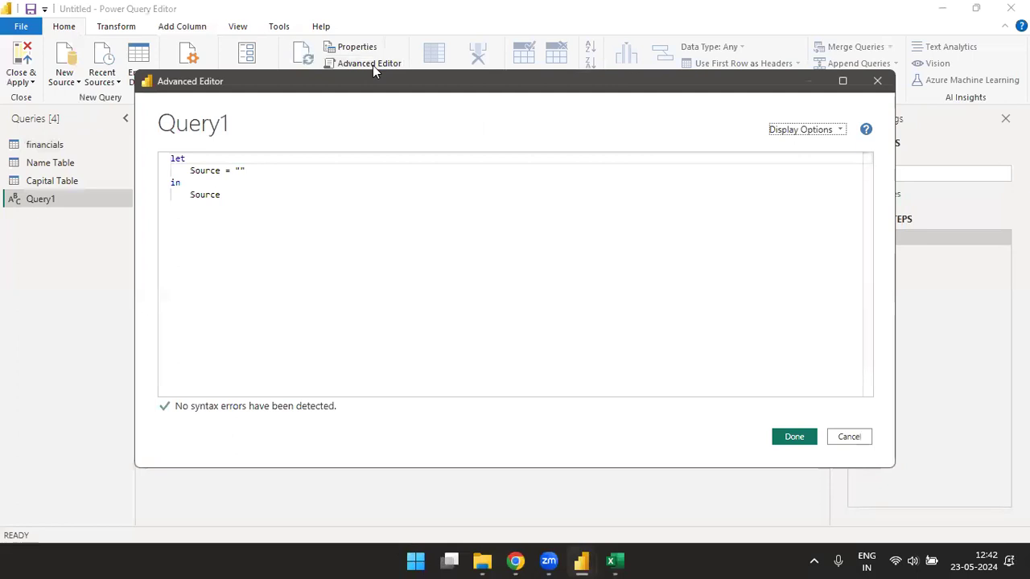
- Add a '(txt as Text) =' parameter line above let in Query1's code
click(170, 165)
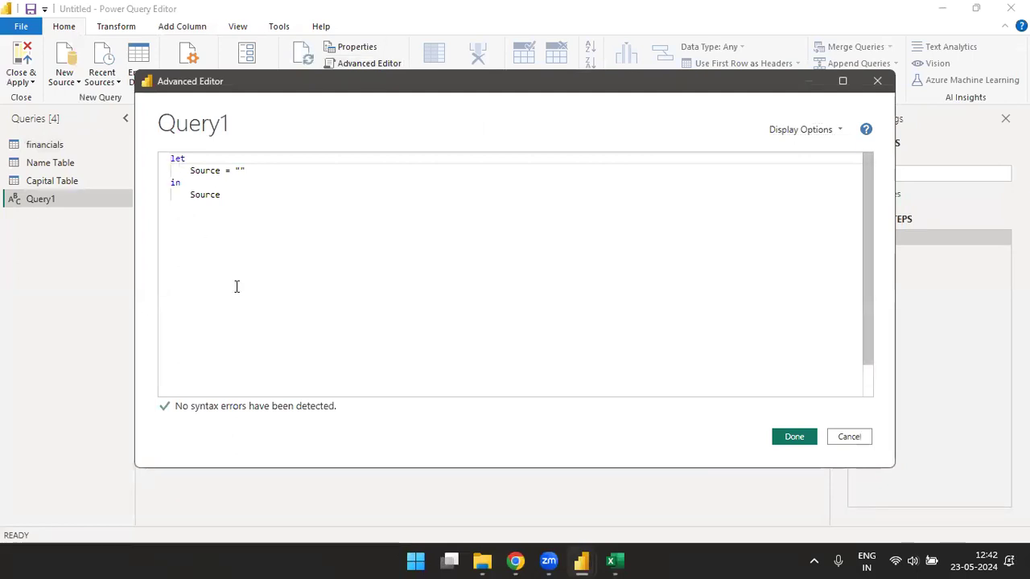
key(Return)
key(Up)
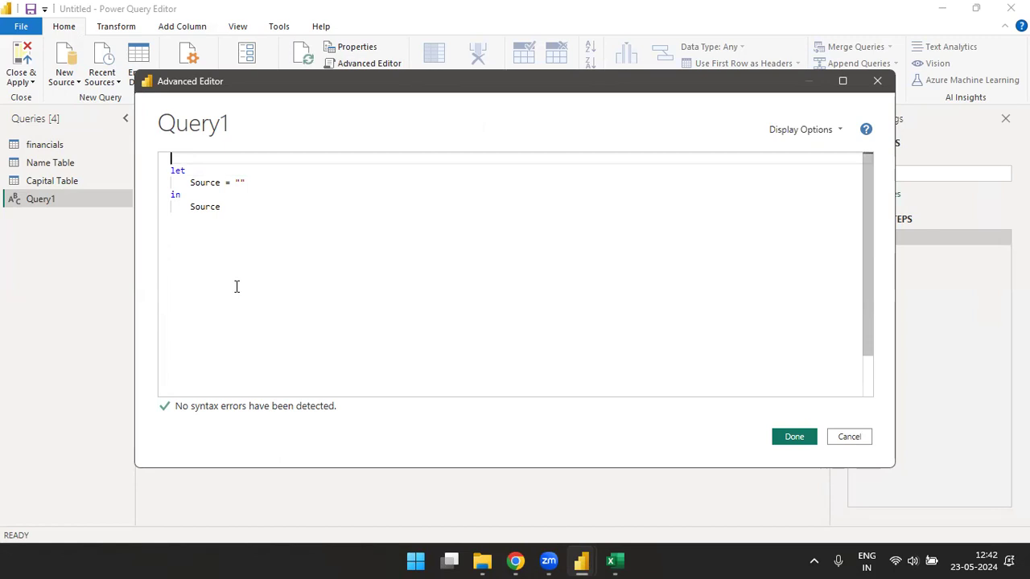
text((txt as )
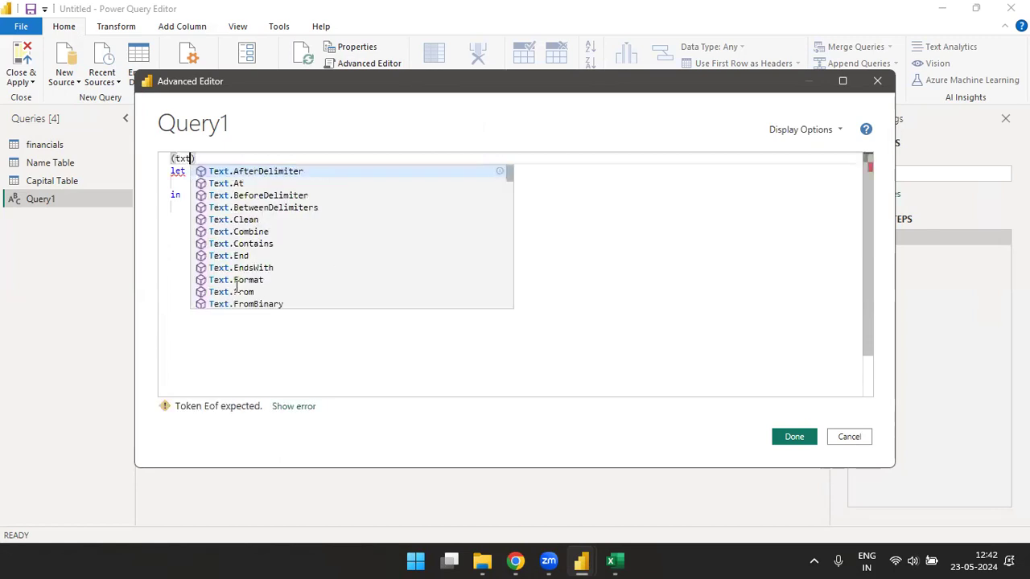
text(Text)
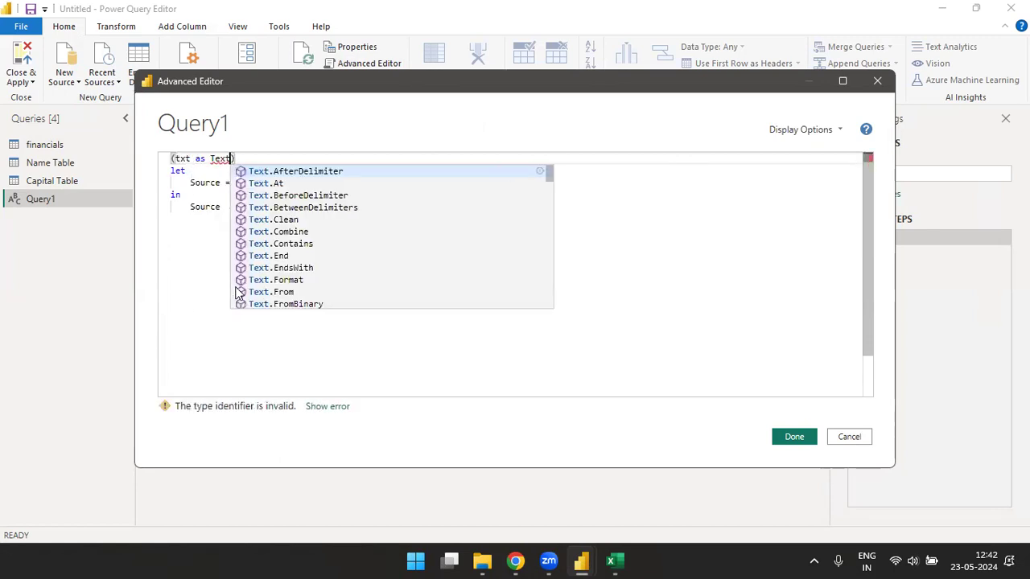
text())
key(Down)
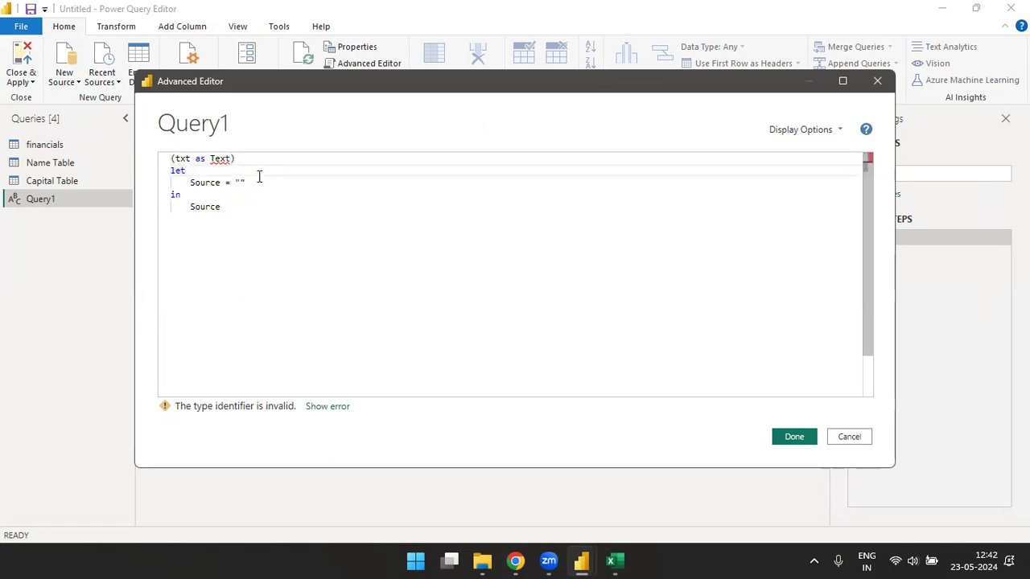
click(254, 158)
text(=)
- Try the parameter type as Text, then number, settling back on Text after an invalid-type error
drag(231, 158, 238, 212)
key(Left)
key(BackSpace)
key(BackSpace)
key(BackSpace)
key(BackSpace)
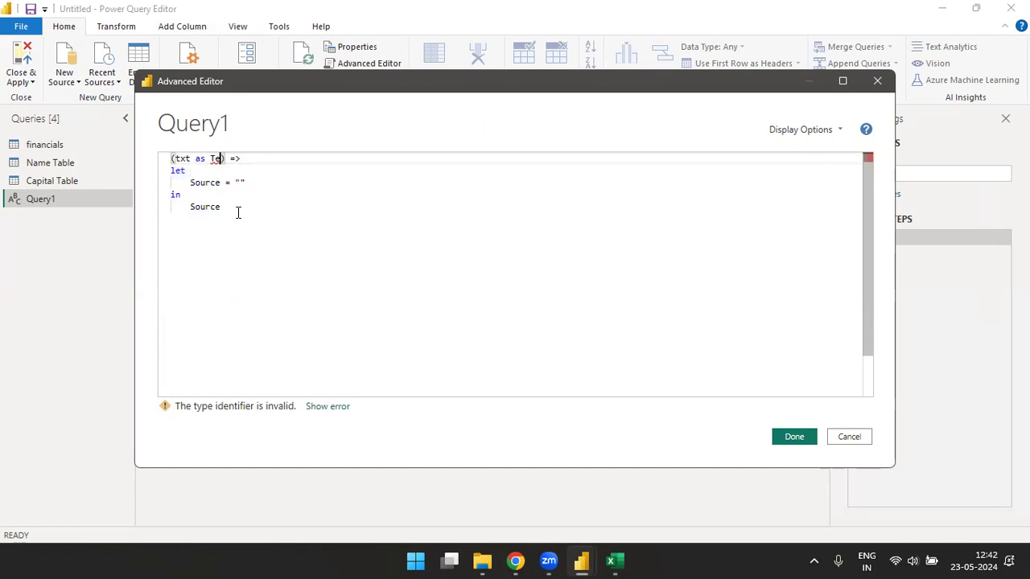
text(Text)
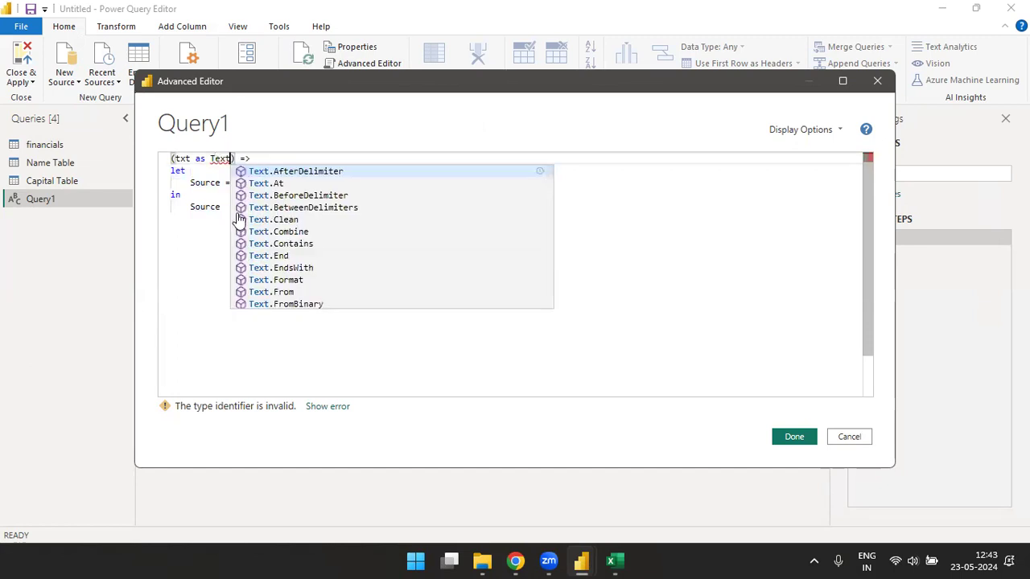
key(Right)
key(Right)
key(Right)
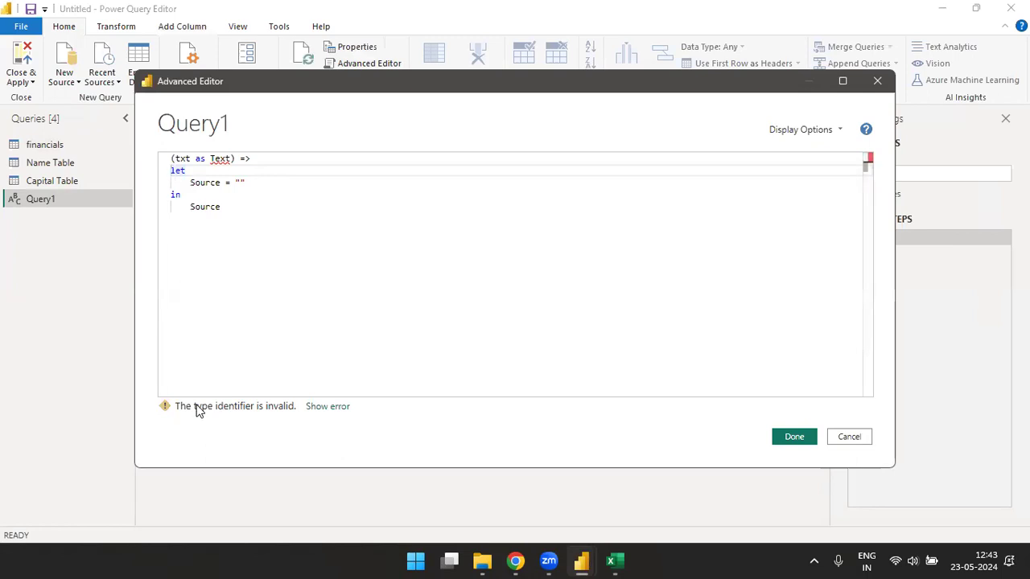
click(313, 407)
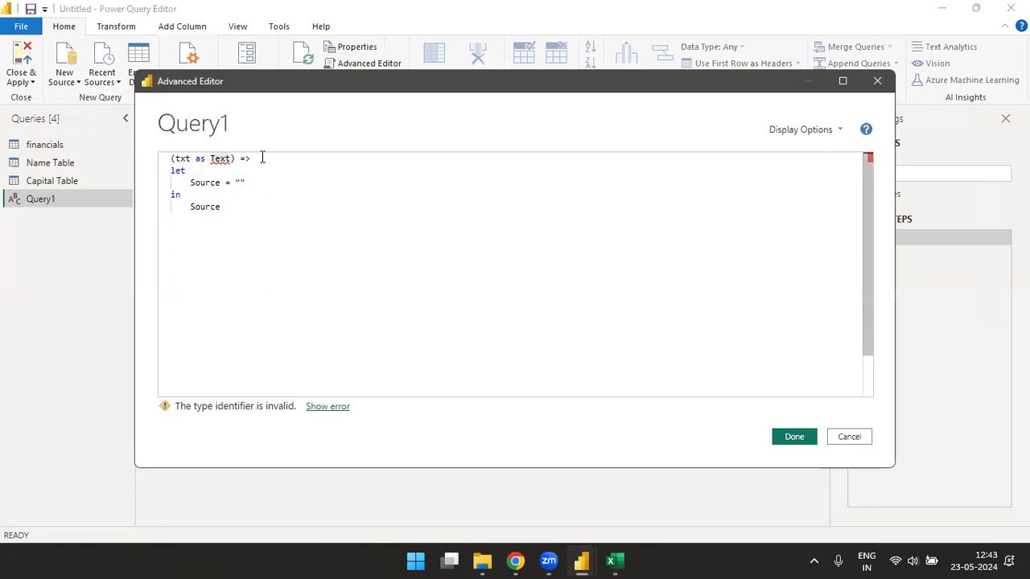
key(BackSpace)
key(Left)
key(BackSpace)
key(BackSpace)
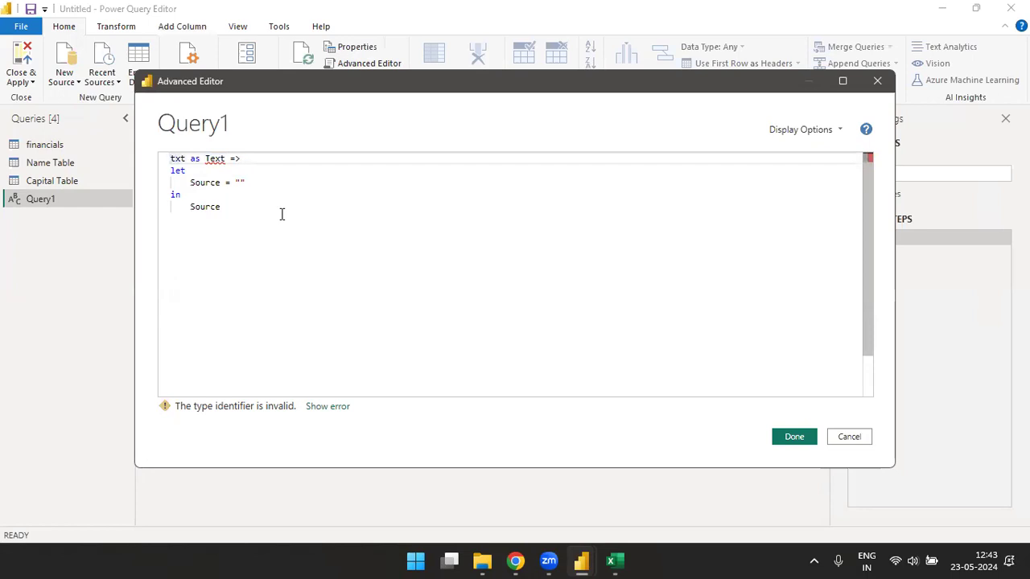
text(()
key(Right)
key(Right)
key(Right)
key(Right)
key(Right)
key(Right)
key(Right)
key(Right)
key(Right)
key(Right)
key(Left)
key(BackSpace)
key(BackSpace)
key(BackSpace)
key(BackSpace)
text(number)
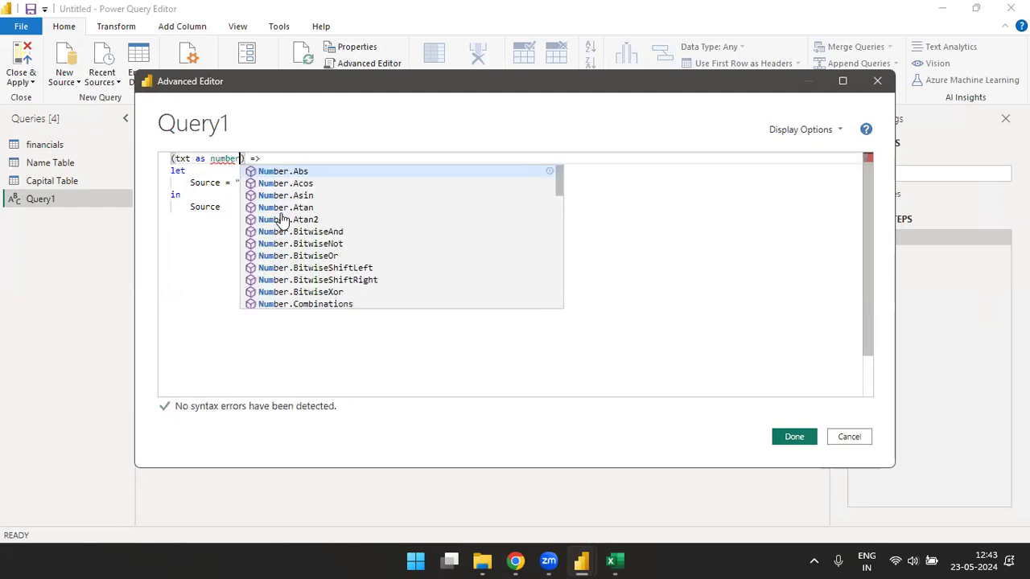
key(Right)
key(Right)
key(Left)
key(BackSpace)
key(BackSpace)
key(BackSpace)
key(BackSpace)
key(BackSpace)
key(BackSpace)
text(Text)
key(Right)
key(Right)
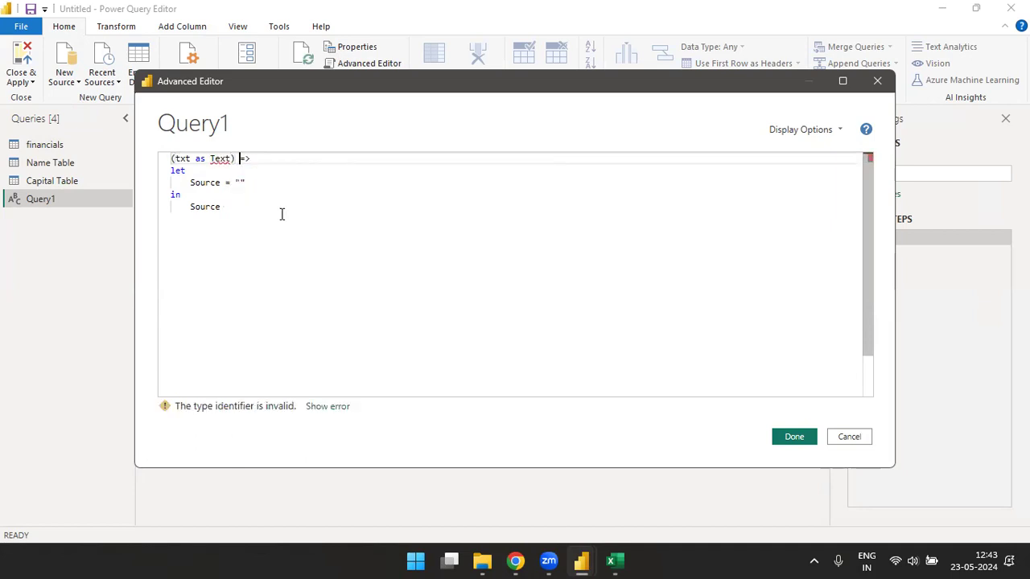
- Delete the empty quotes after Source = and try entering Text.Length
key(Down)
key(Down)
key(BackSpace)
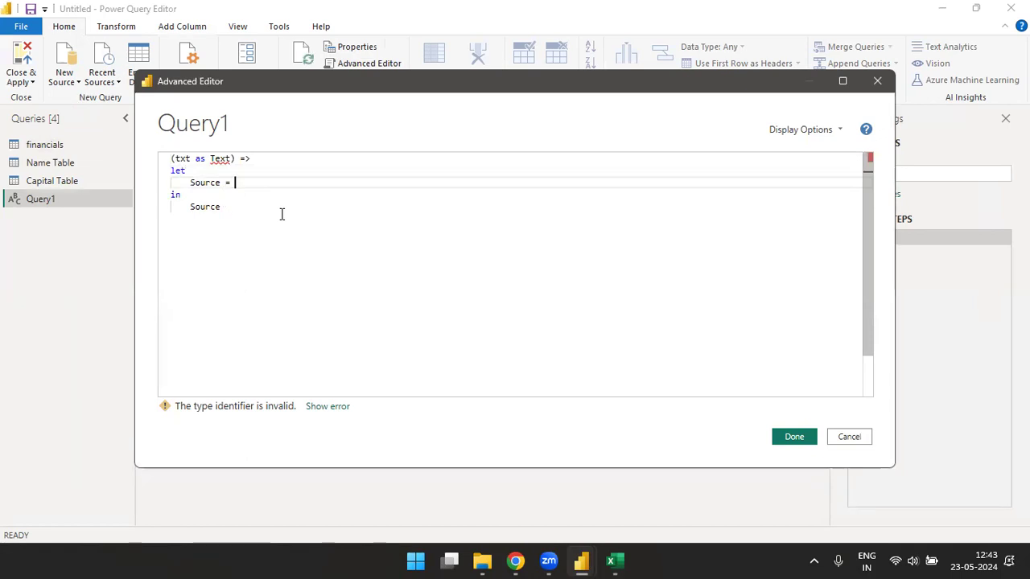
text(Txt)
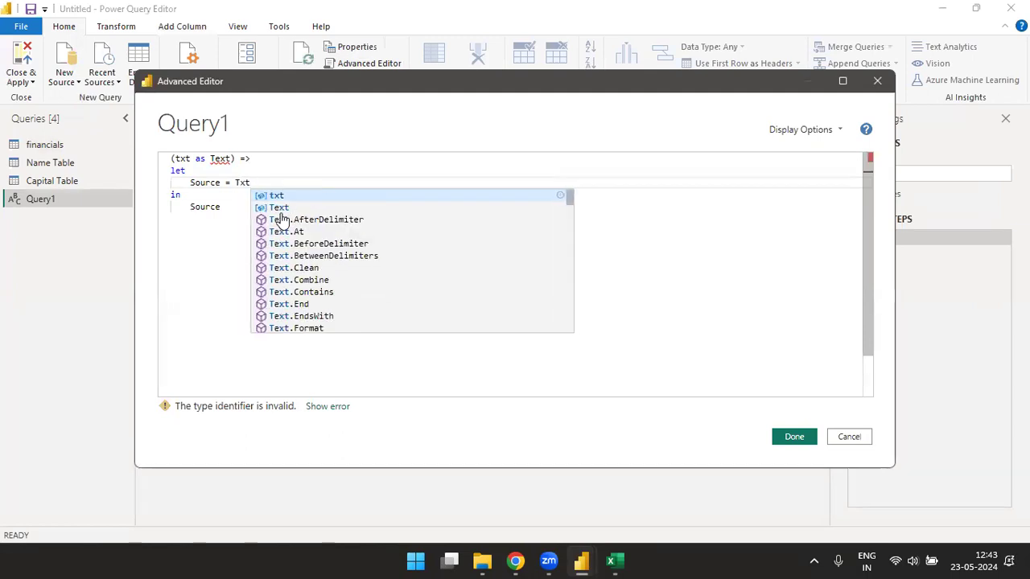
text(.)
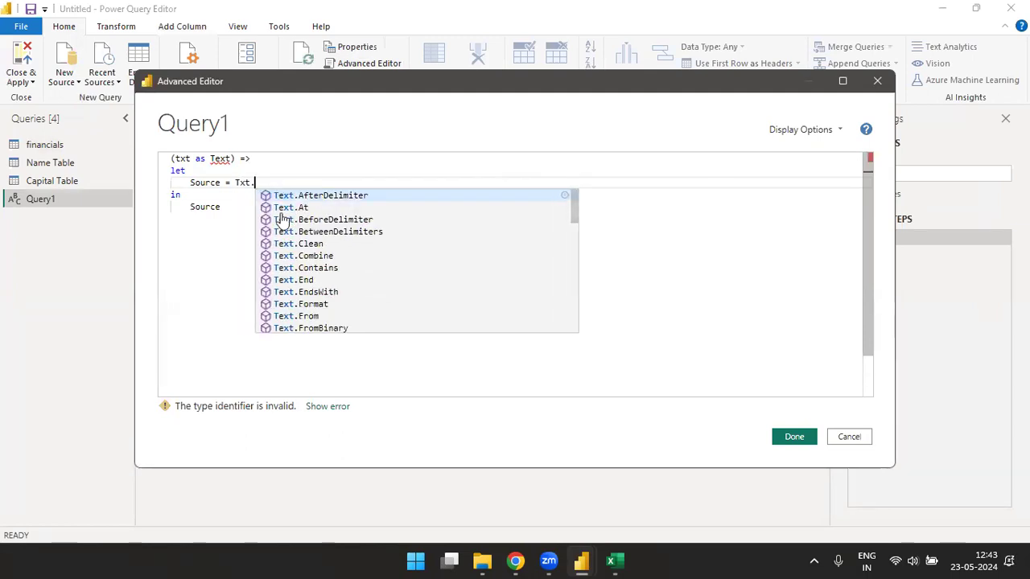
text(leng)
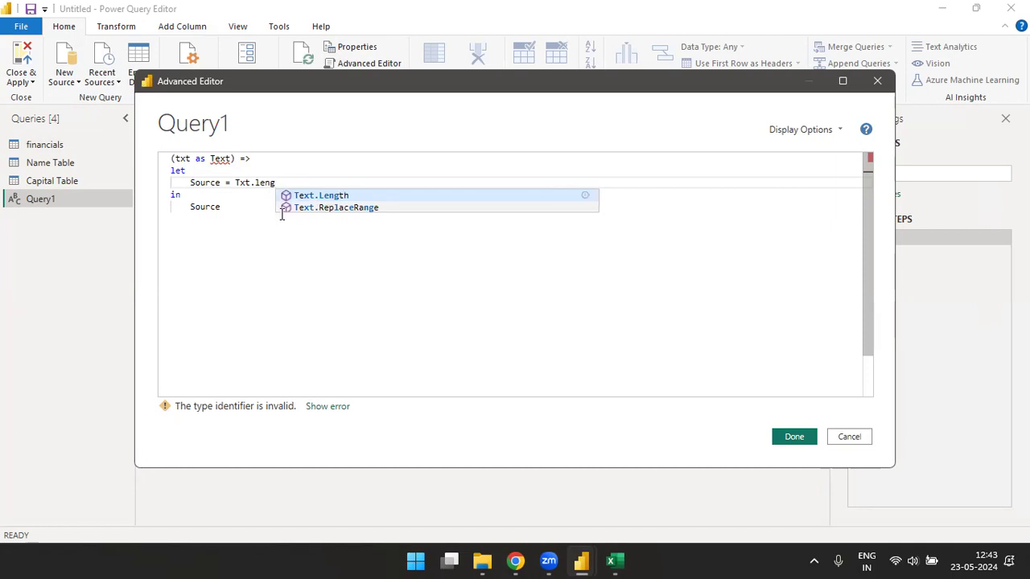
key(Tab)
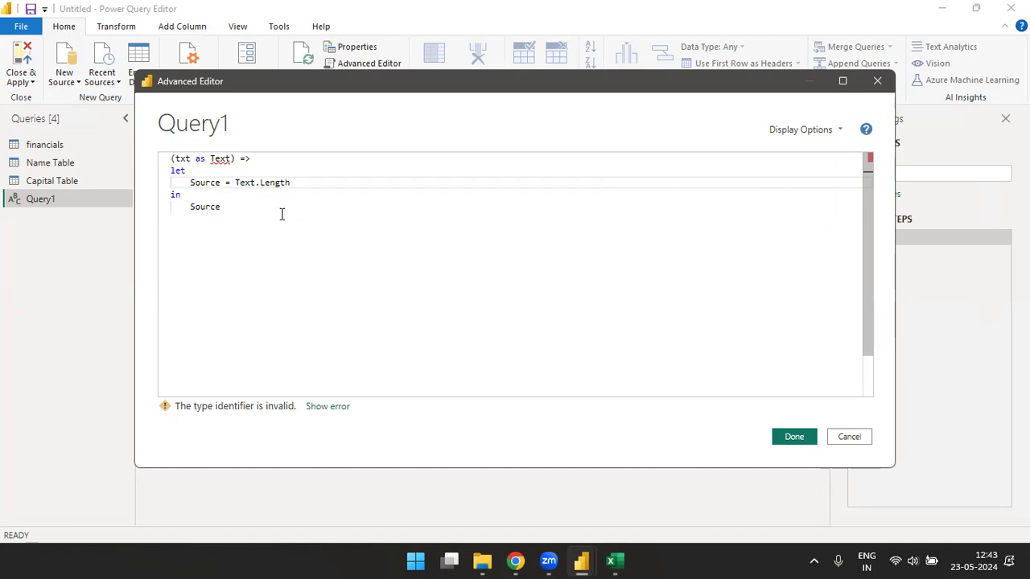
key(BackSpace)
key(BackSpace)
key(BackSpace)
- Replace the faulty header with a new '(txt as text) =>' line
double_click(177, 170)
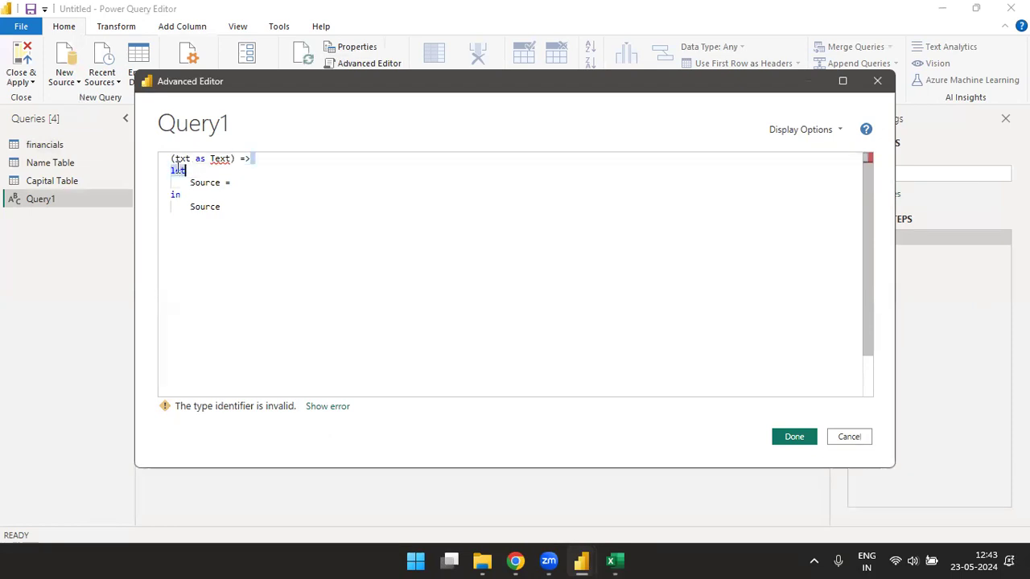
drag(254, 158, 166, 158)
key(BackSpace)
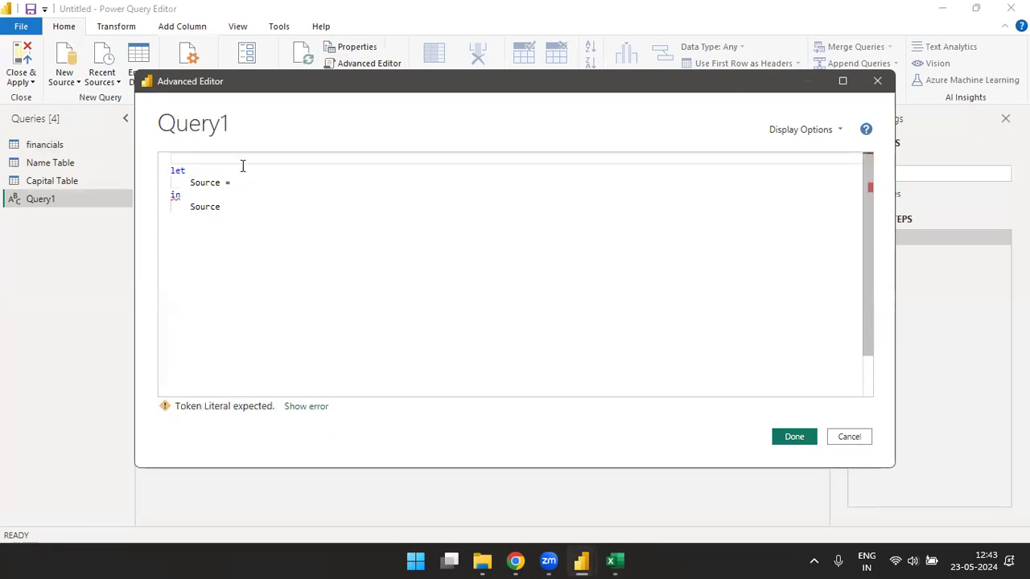
click(233, 183)
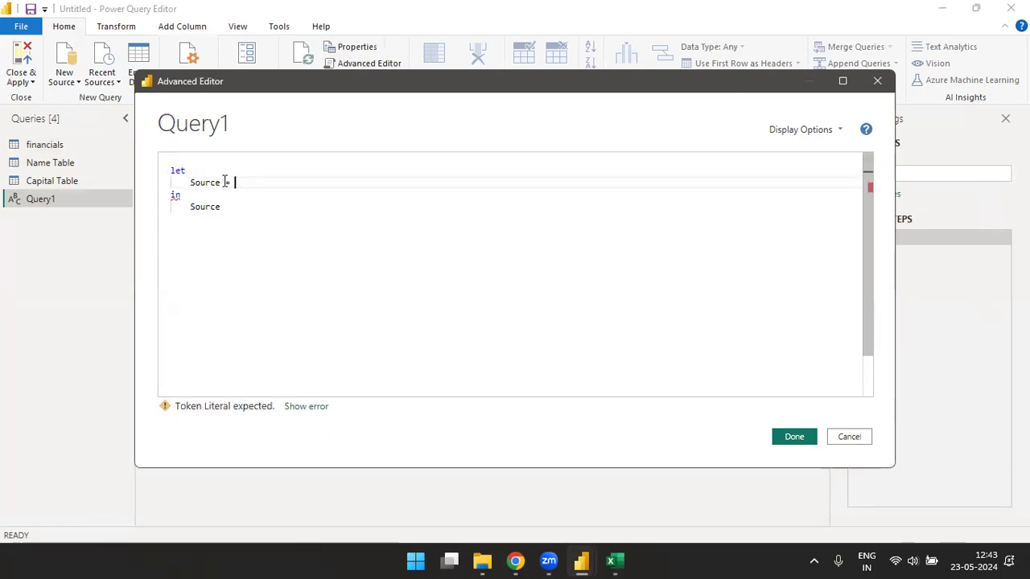
click(193, 159)
click(234, 183)
click(194, 158)
text((txt as)
key(Escape)
text(text)
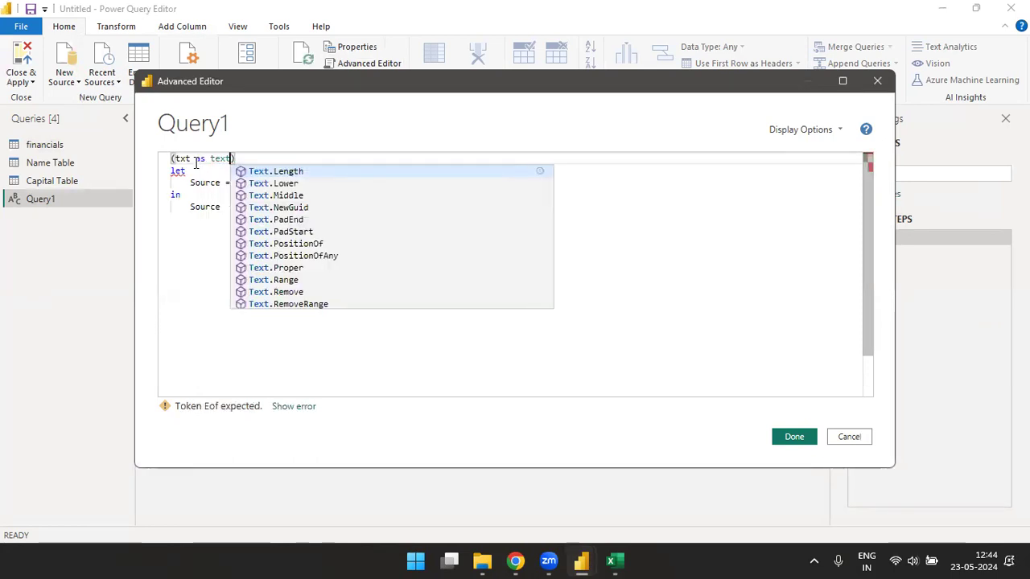
key(End)
text(=>)
- Set Source = Text.Length(txt) and select all the function code
key(Down)
key(Down)
key(Down)
key(Up)
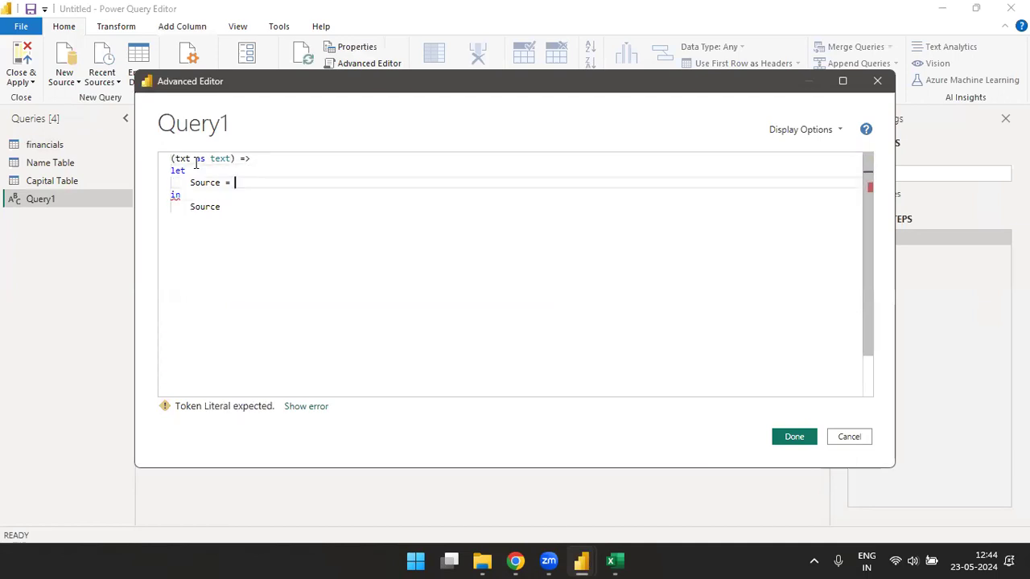
text(txt.le)
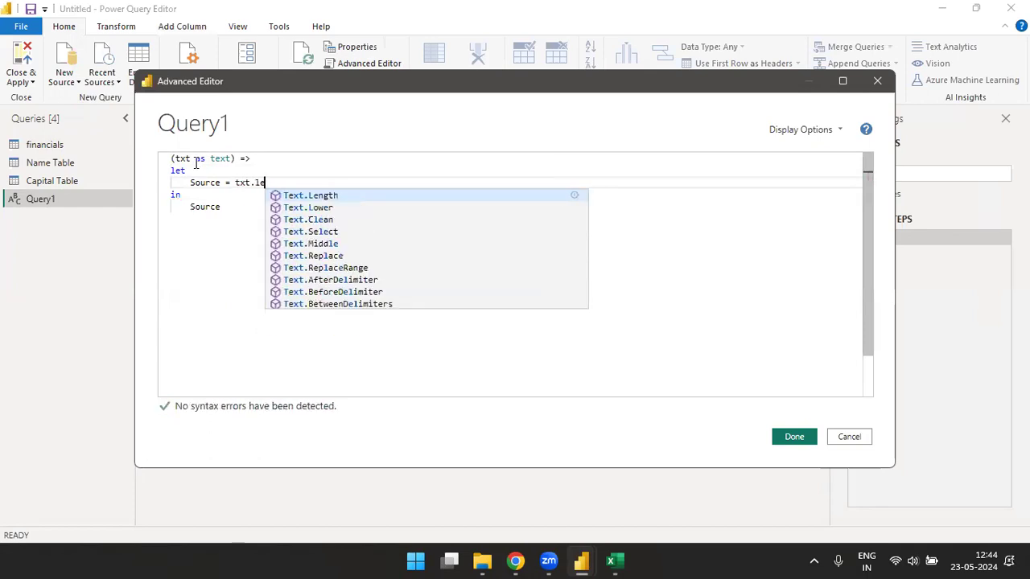
text(ng)
key(Tab)
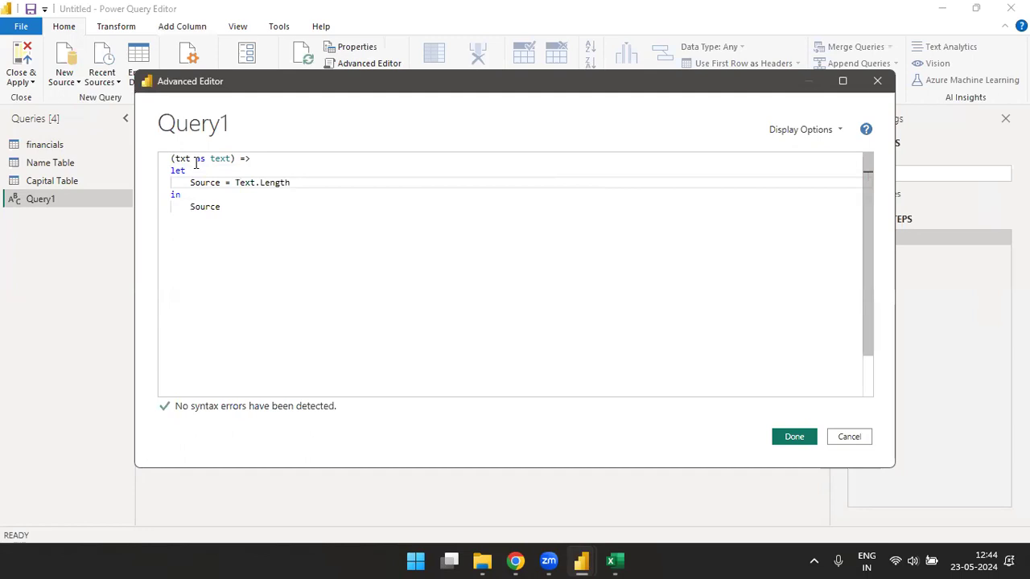
key(BackSpace)
key(BackSpace)
key(BackSpace)
key(BackSpace)
key(BackSpace)
key(BackSpace)
key(BackSpace)
key(BackSpace)
key(BackSpace)
key(BackSpace)
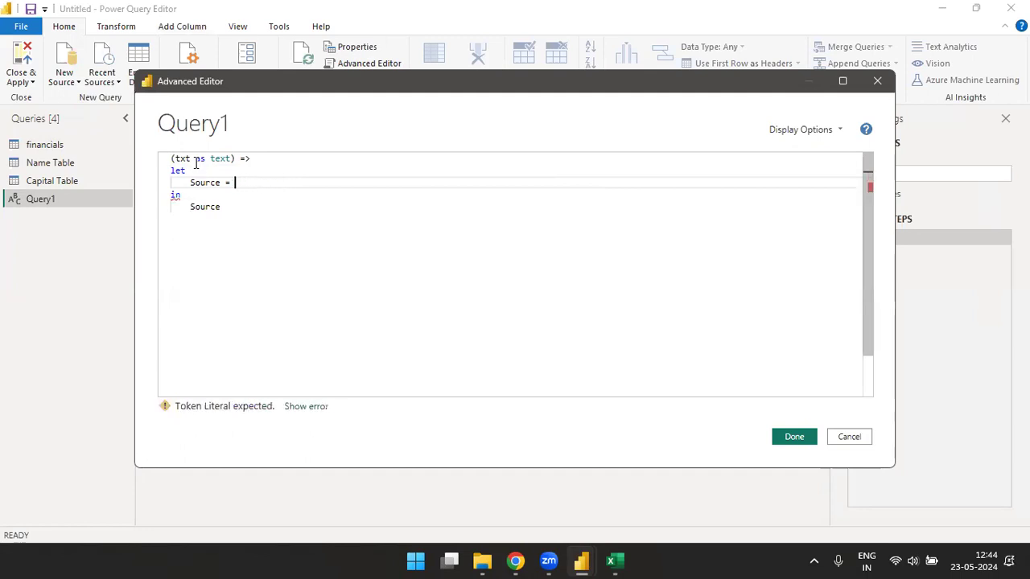
text(txt)
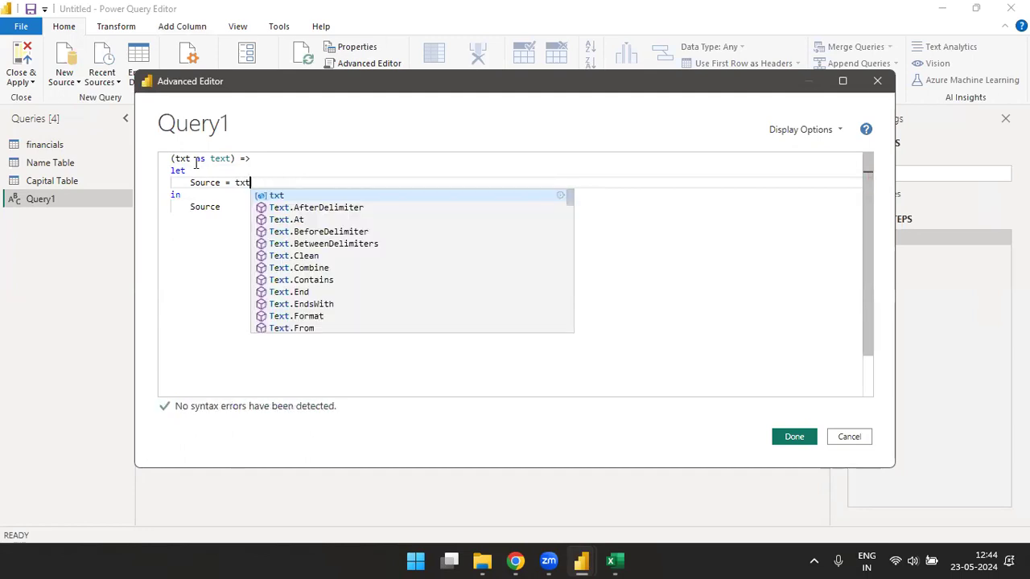
key(BackSpace)
key(BackSpace)
key(BackSpace)
text(text)
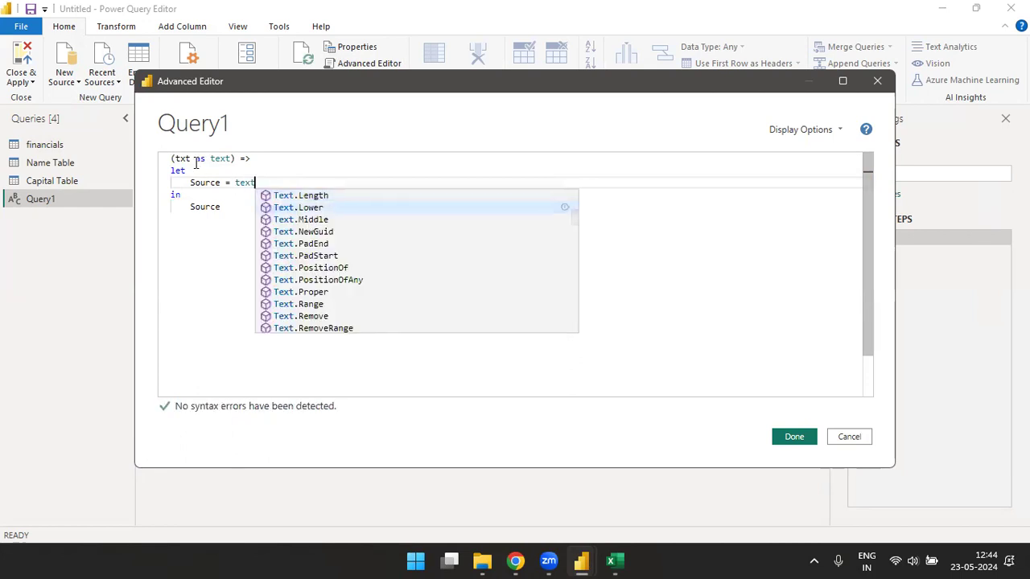
key(Tab)
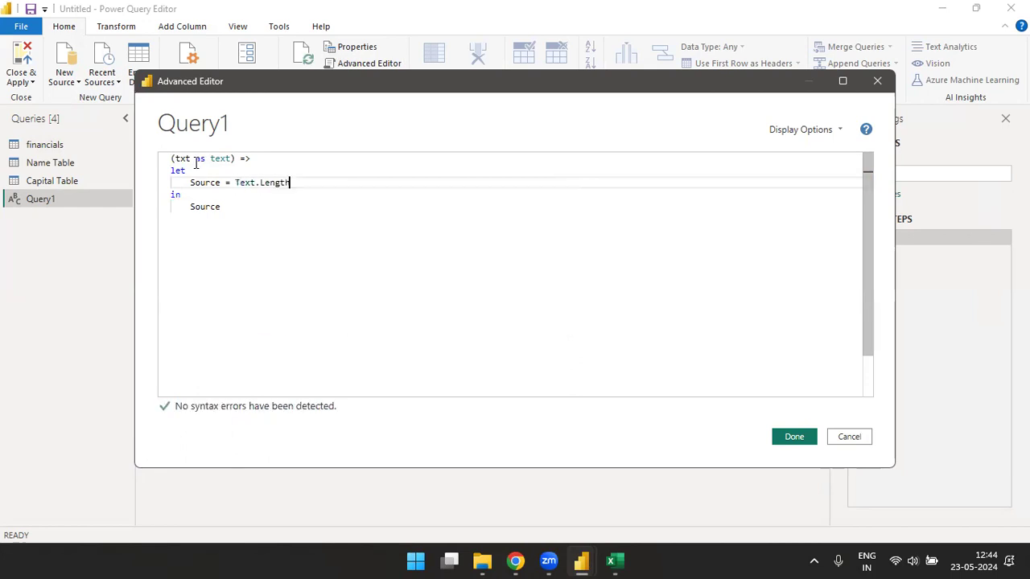
text((txt)
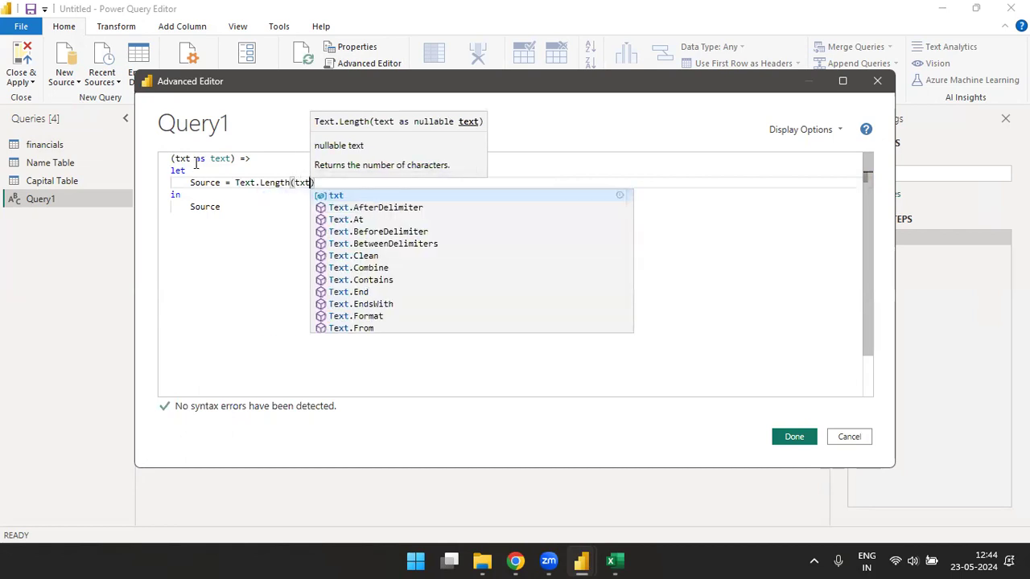
text())
key(Down)
key(Down)
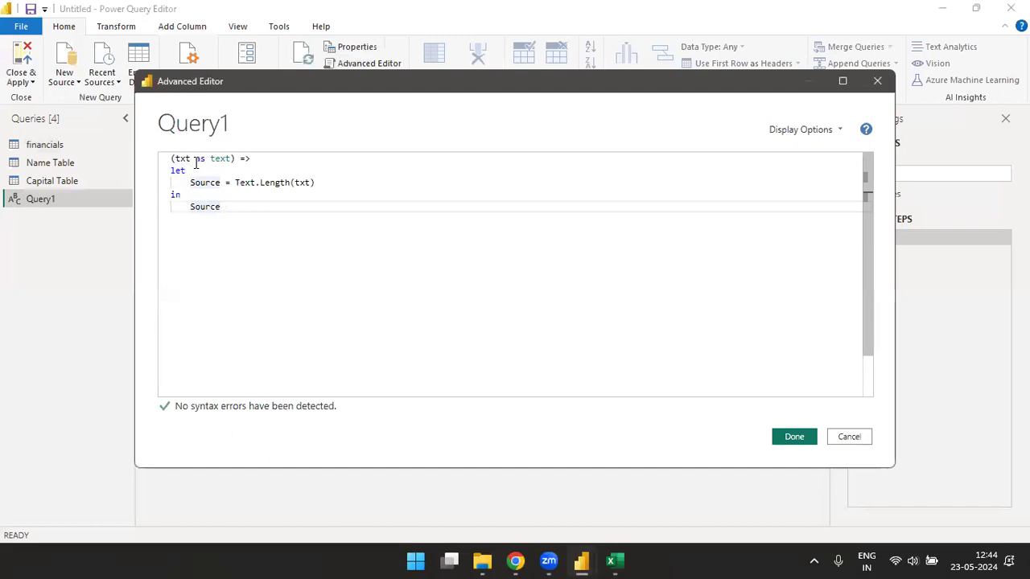
shift+click(174, 170)
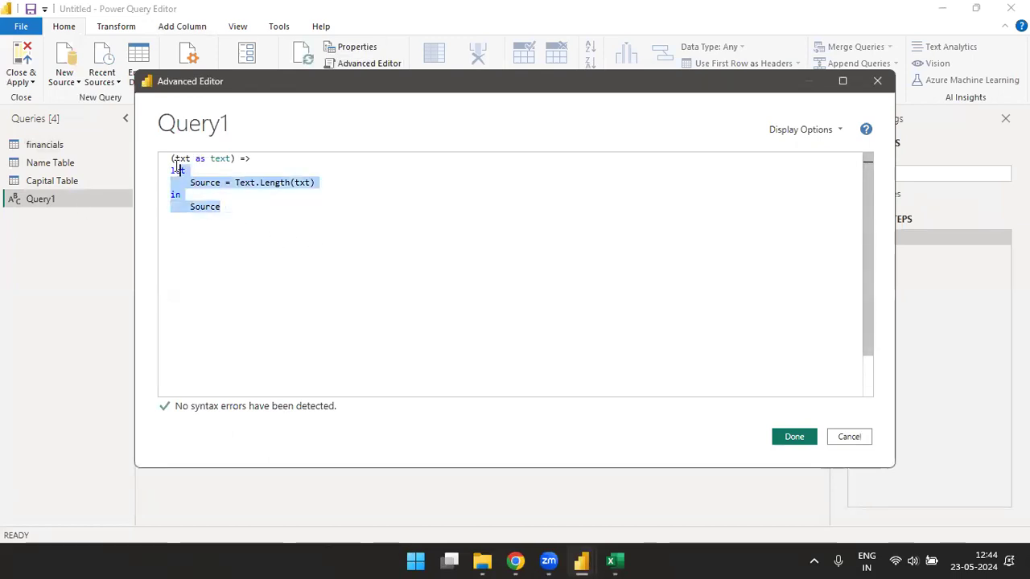
shift+click(171, 158)
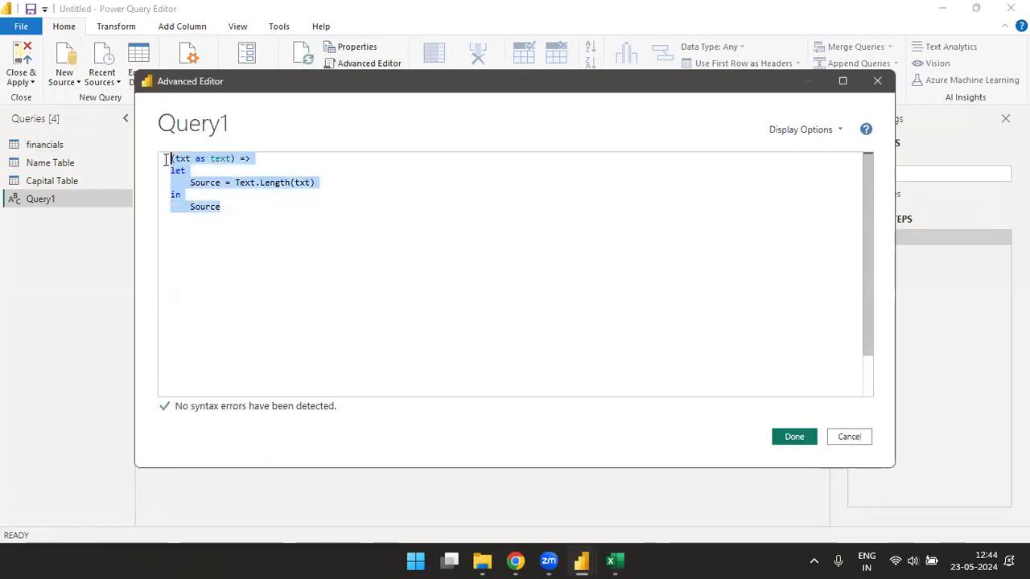
- Save Query1 with Done, select financials, and start Add Column > Invoke Custom Function
click(794, 437)
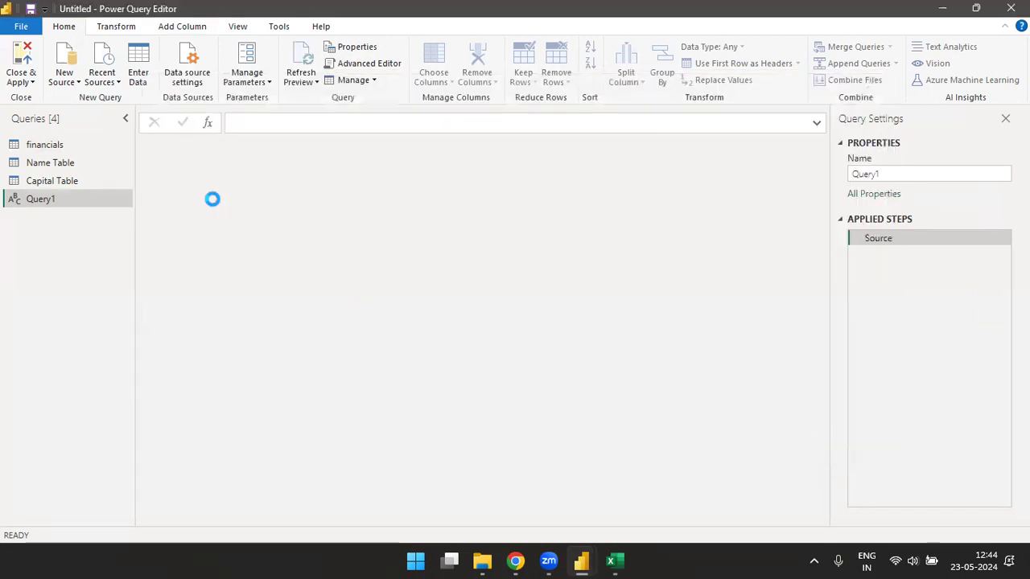
click(55, 151)
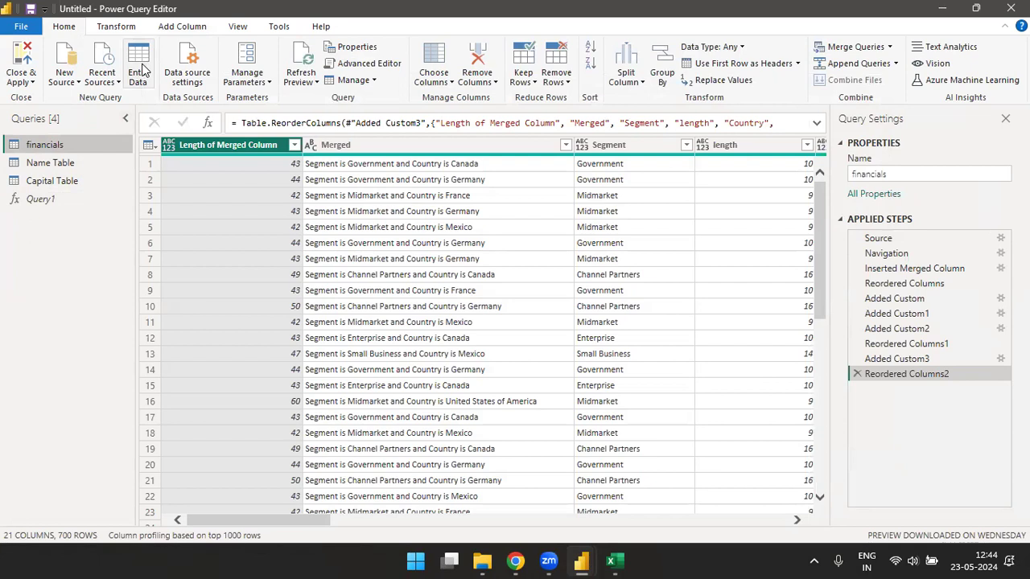
click(182, 26)
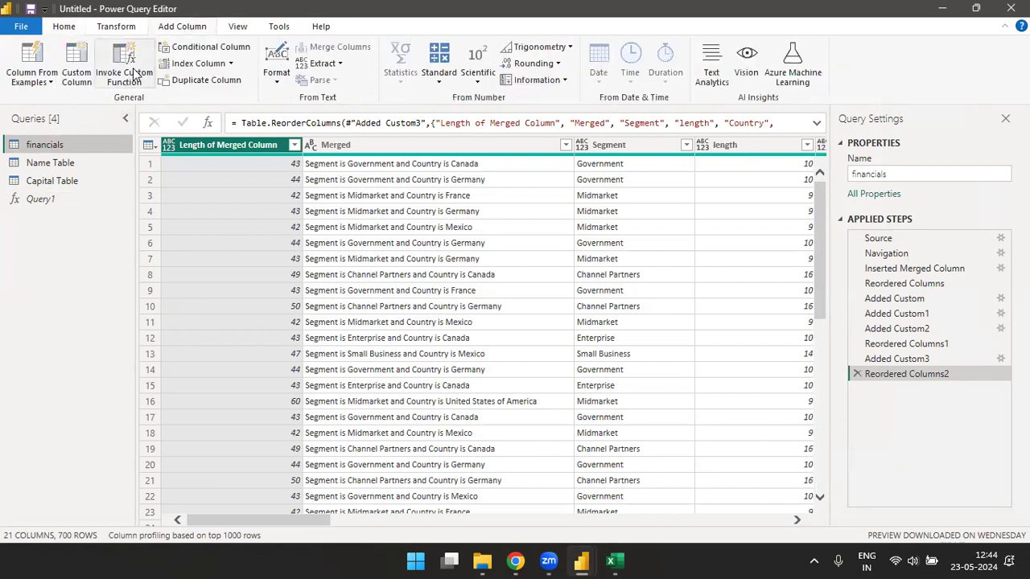
click(141, 74)
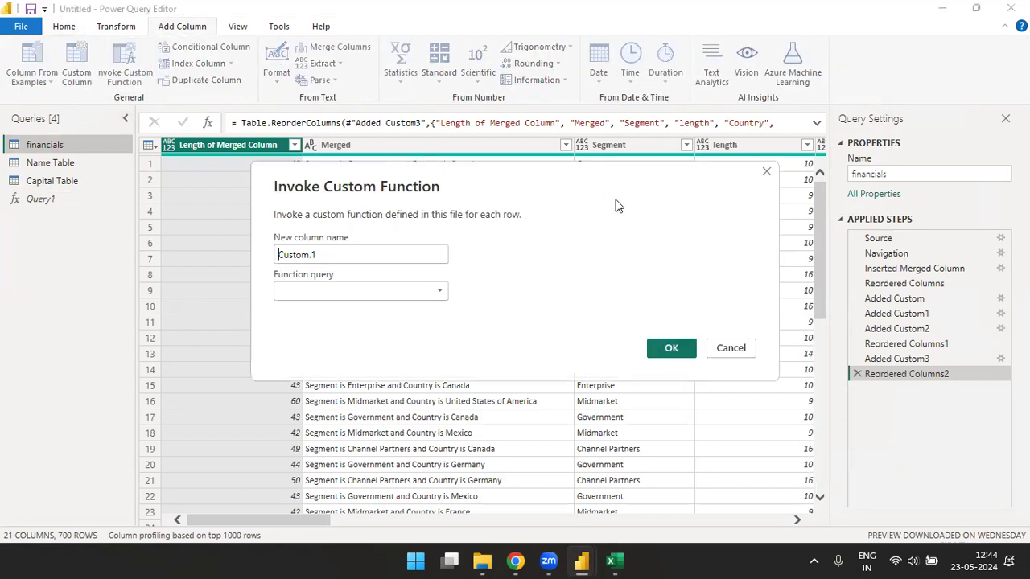
- Name the new column Country Length, choose Query1, and feed txt from the Country column
click(768, 170)
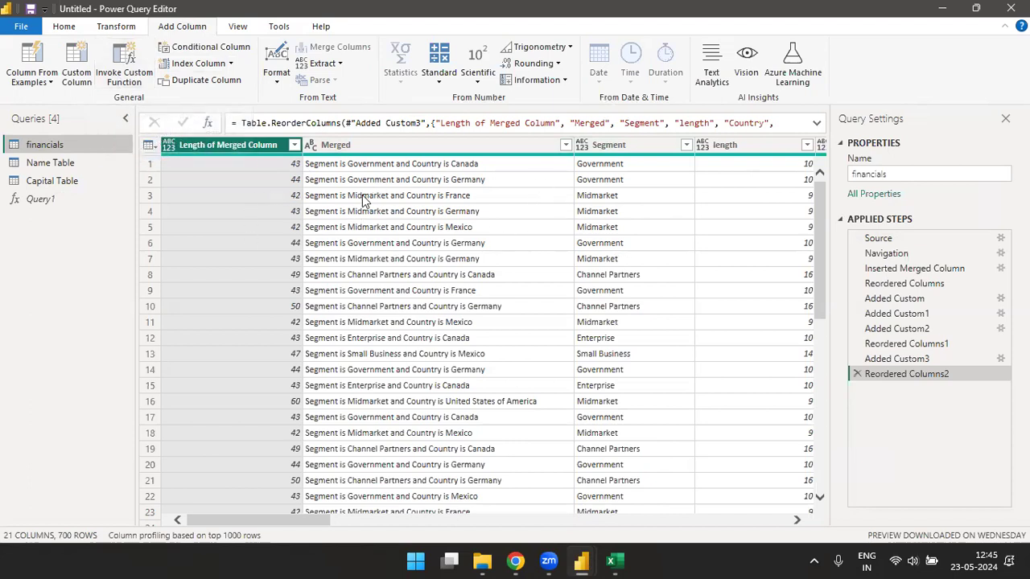
click(125, 78)
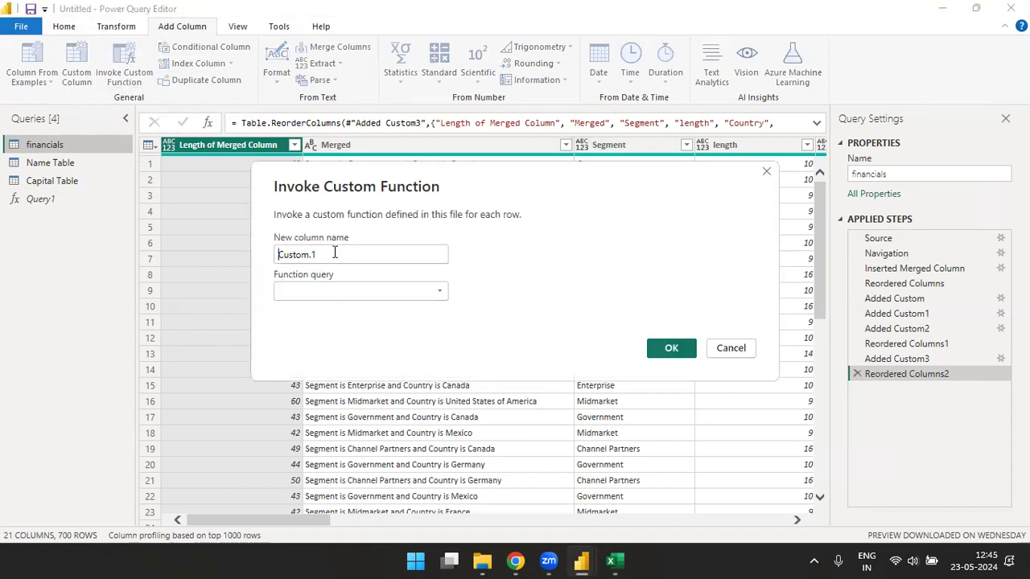
drag(335, 254, 231, 252)
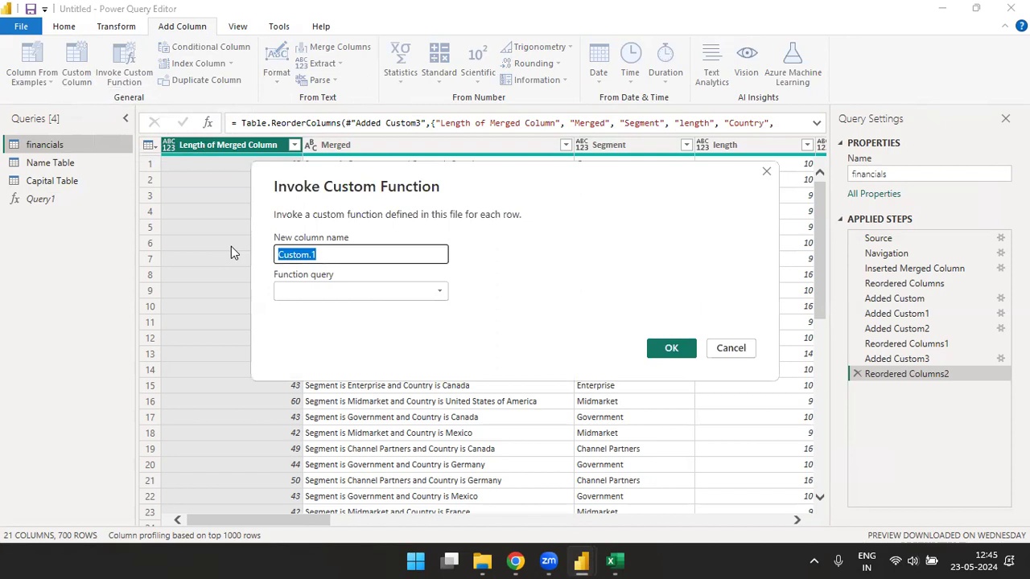
text(Country Length)
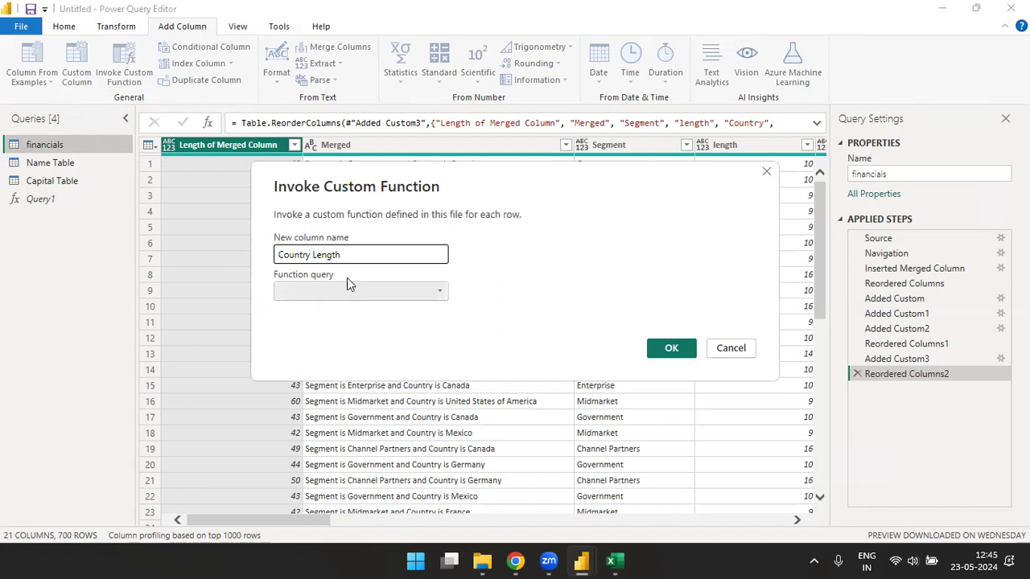
click(393, 286)
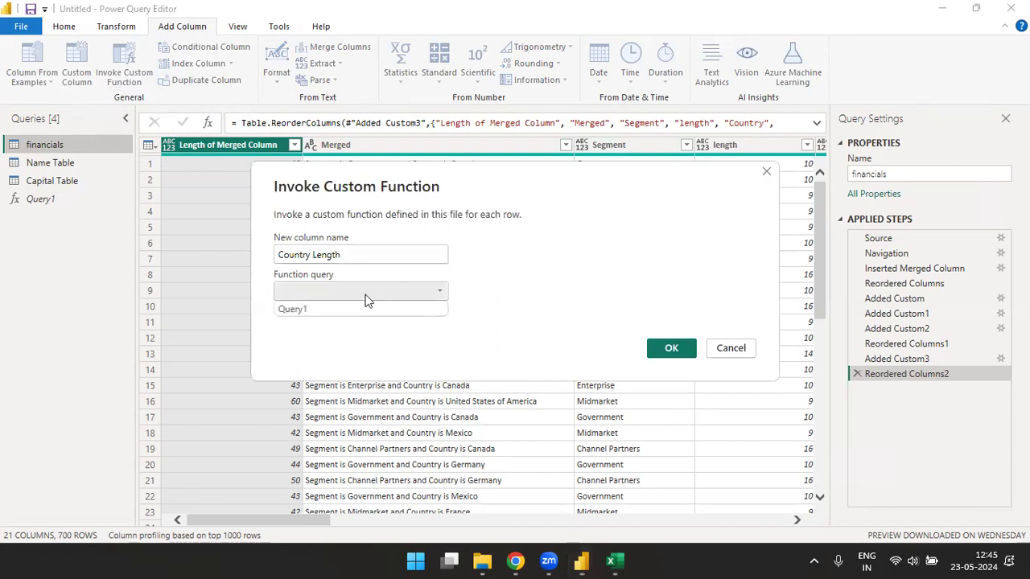
click(311, 309)
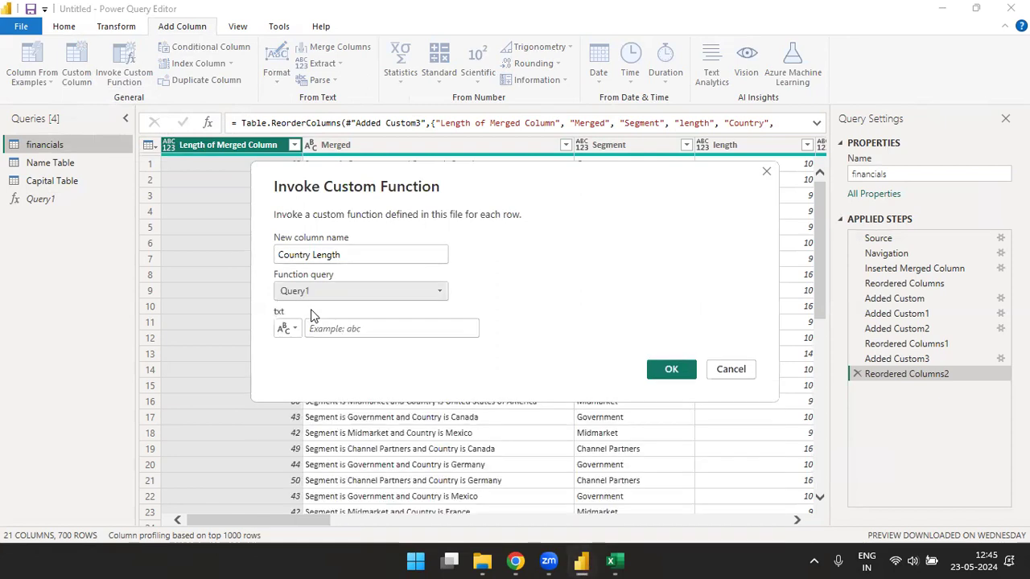
click(434, 333)
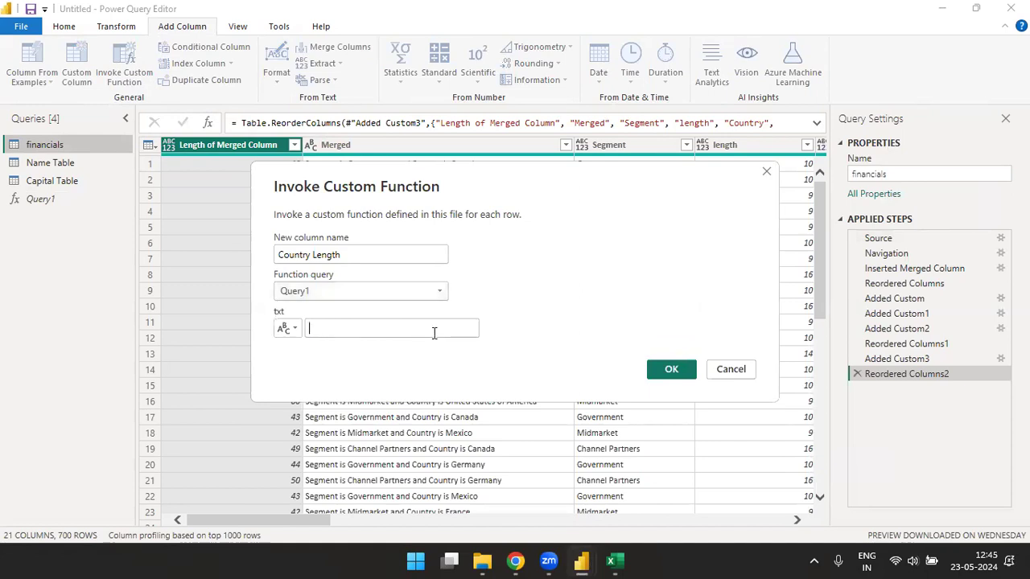
click(532, 316)
click(403, 329)
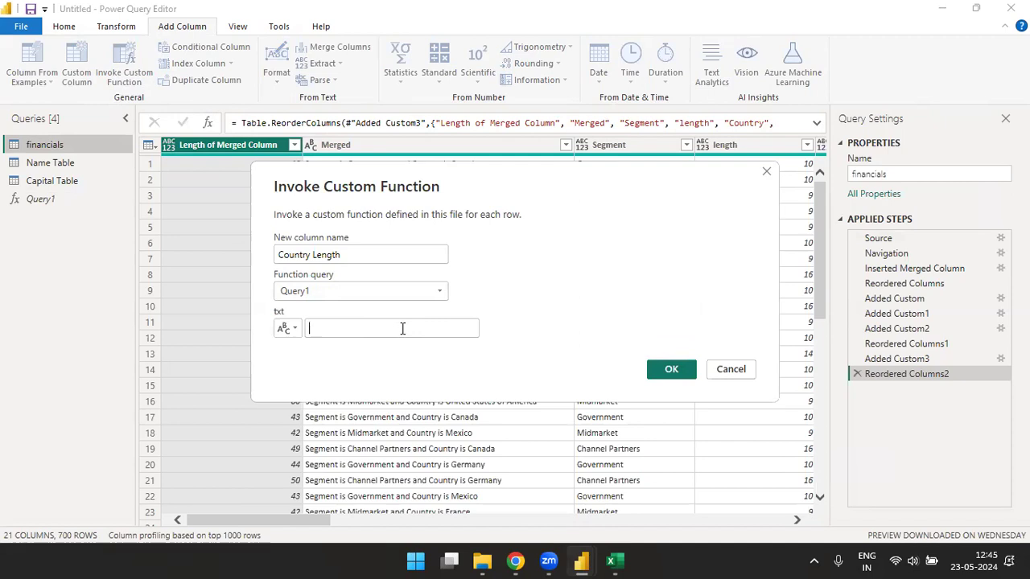
click(289, 330)
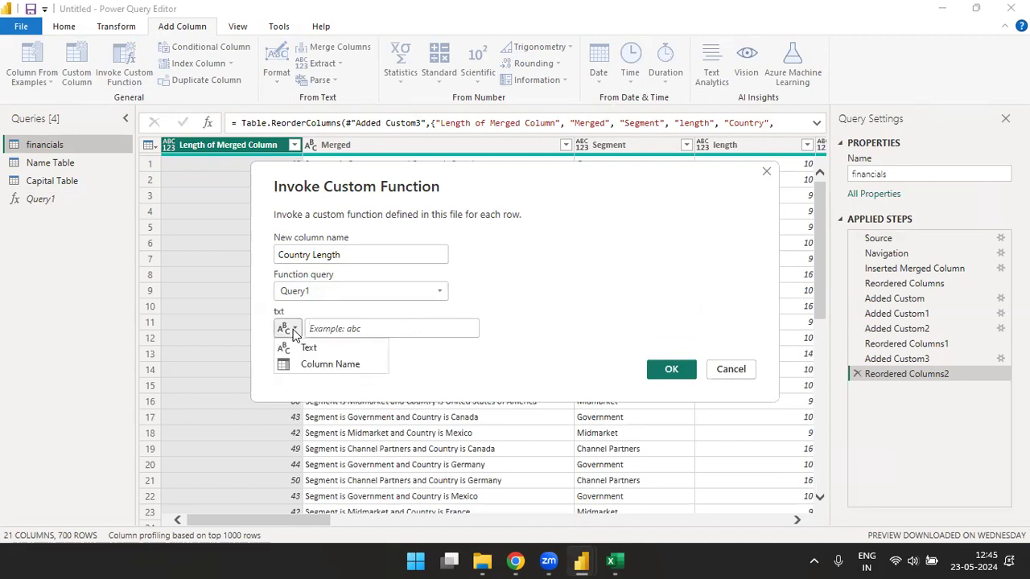
click(326, 365)
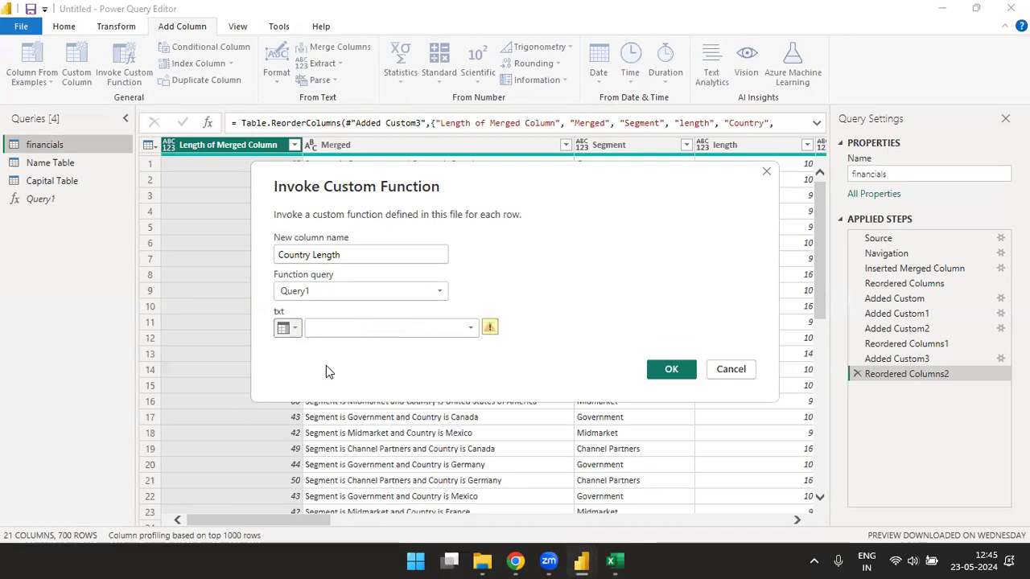
click(473, 332)
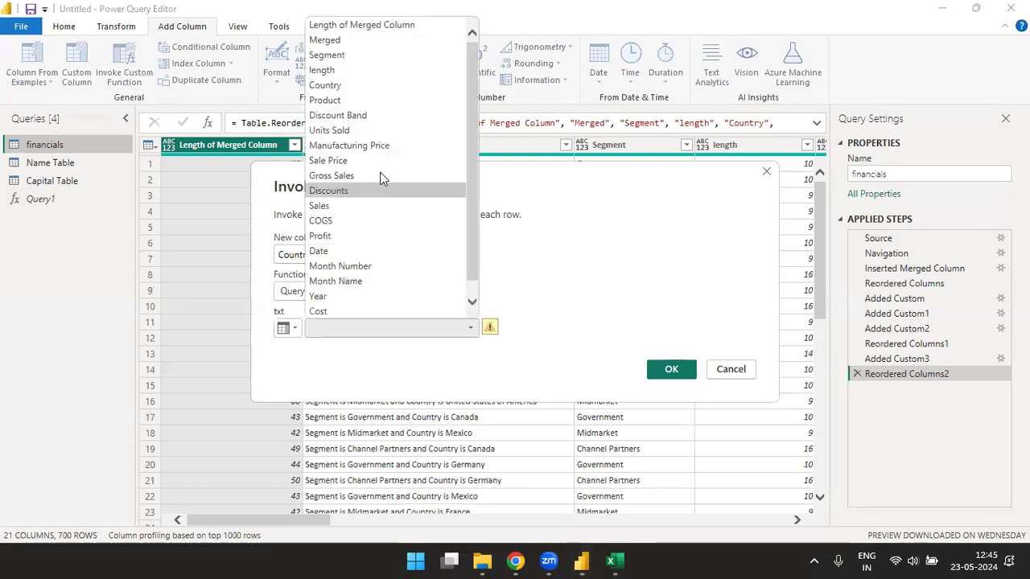
click(344, 86)
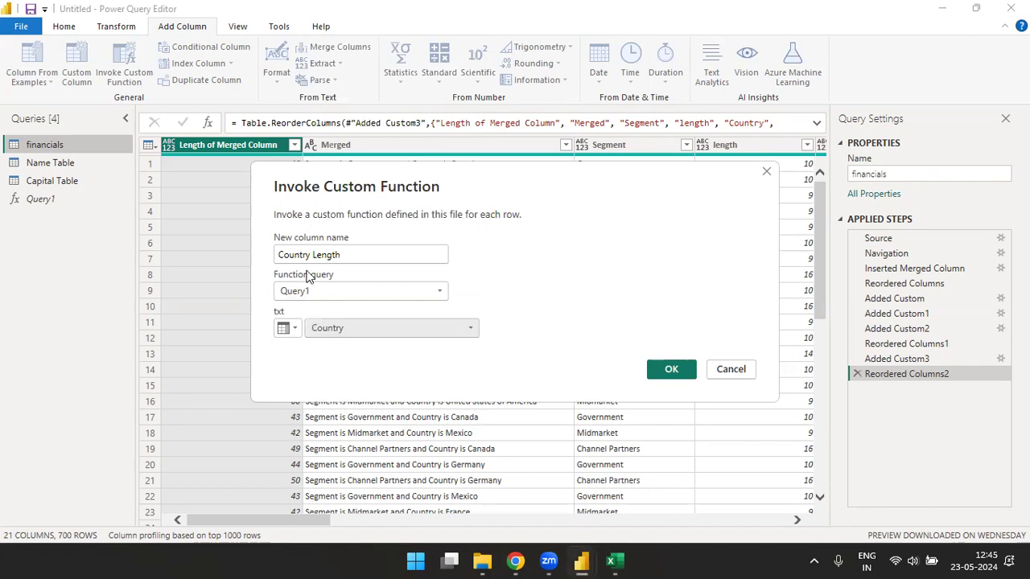
- Recheck the Country Length, Query1 and Country settings, then confirm with OK
drag(280, 256, 363, 254)
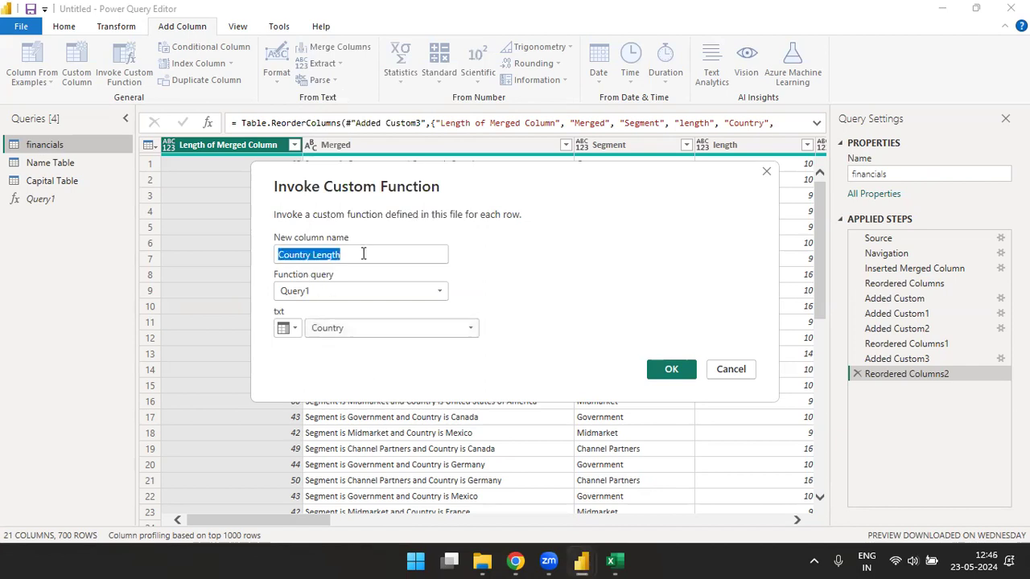
click(314, 292)
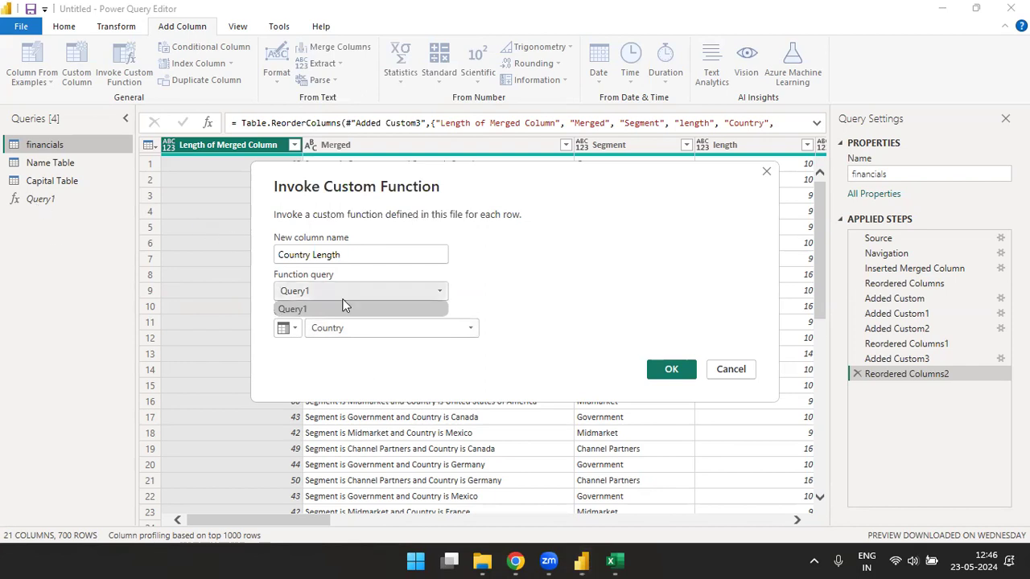
click(376, 329)
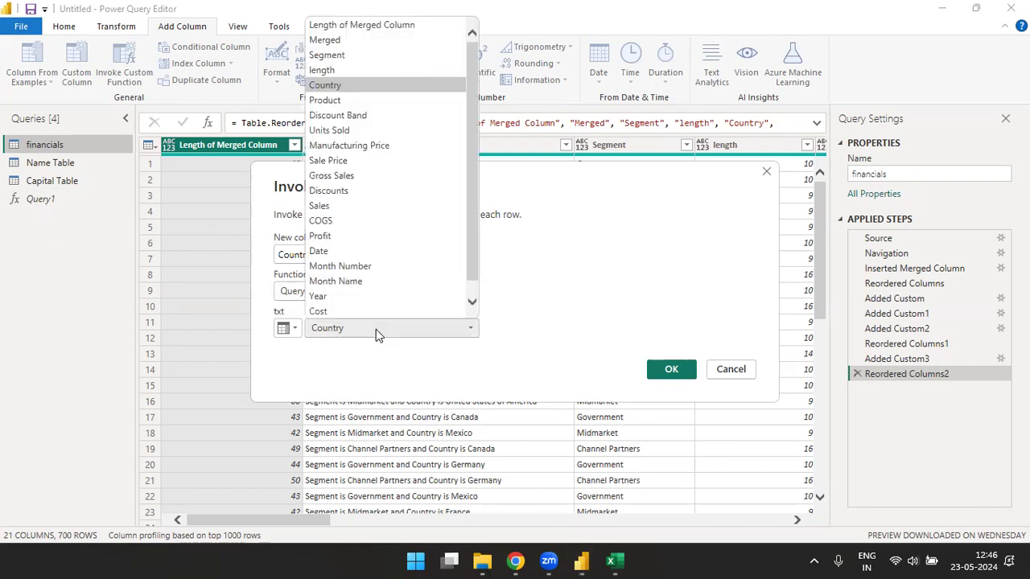
click(370, 85)
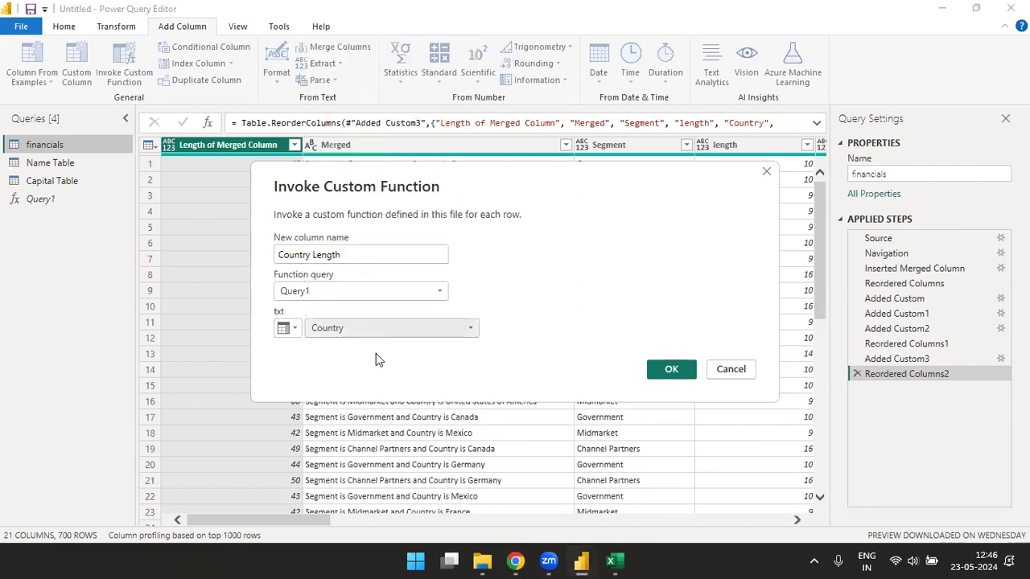
click(675, 369)
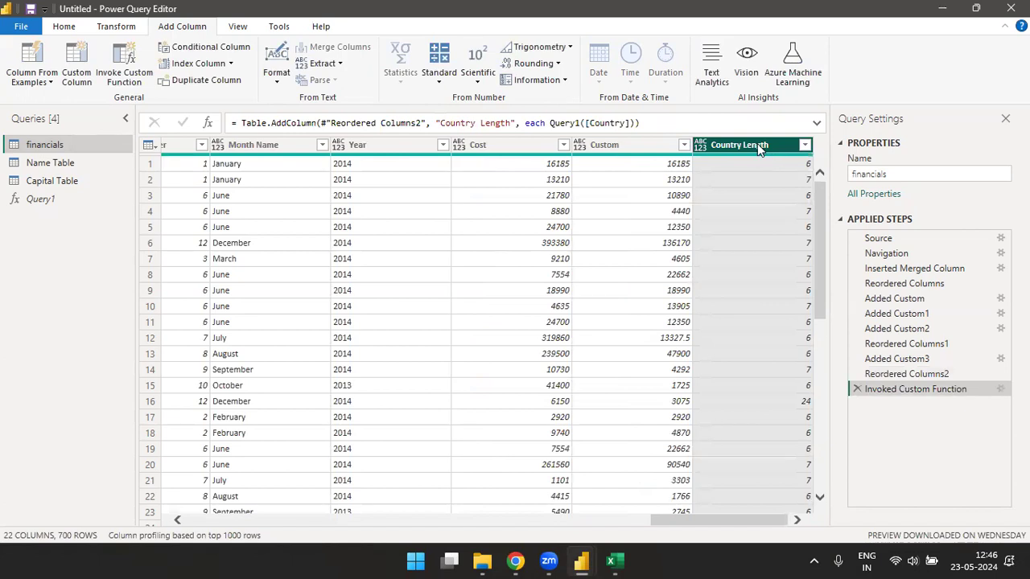
- Add a Length of Segment column invoking Query1 with txt from the Segment column
click(121, 74)
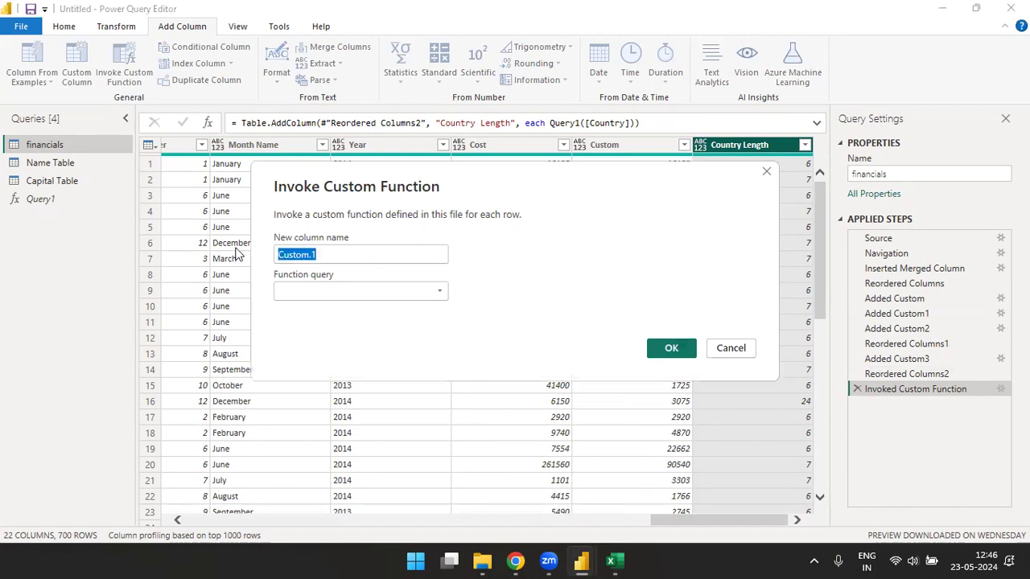
text(Lengt)
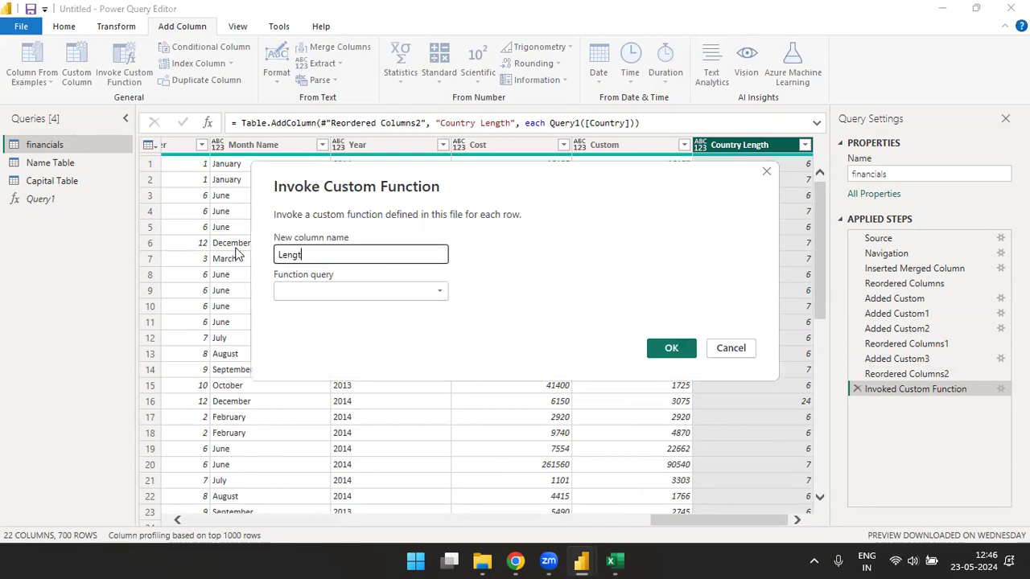
text(h of Segmen)
click(345, 291)
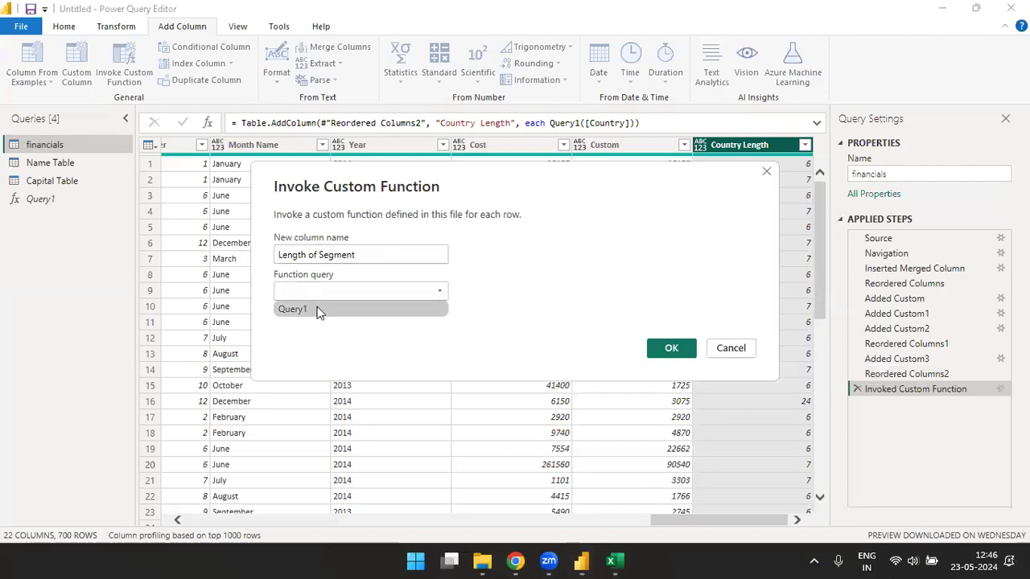
click(316, 310)
click(288, 328)
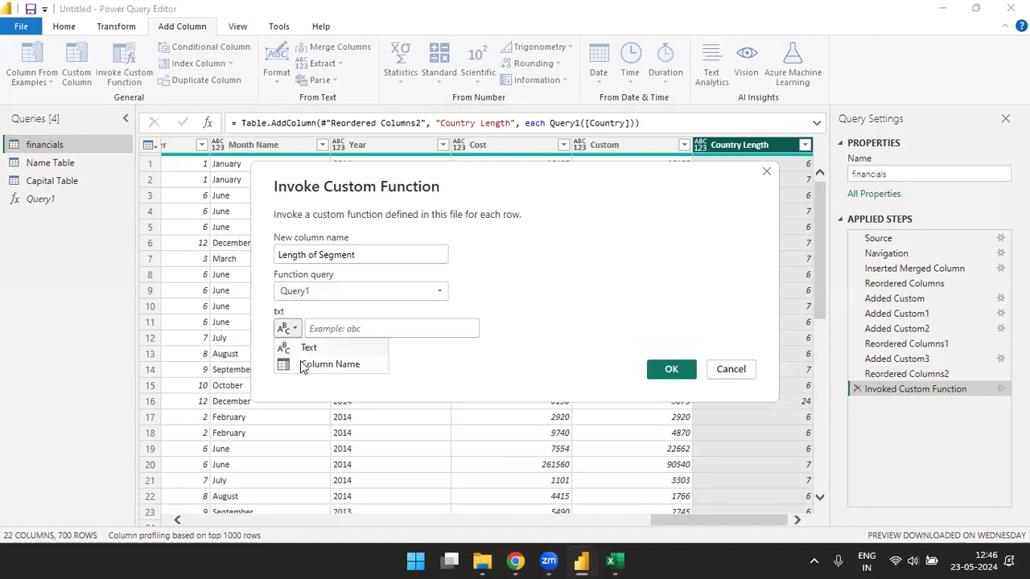
click(333, 369)
click(470, 330)
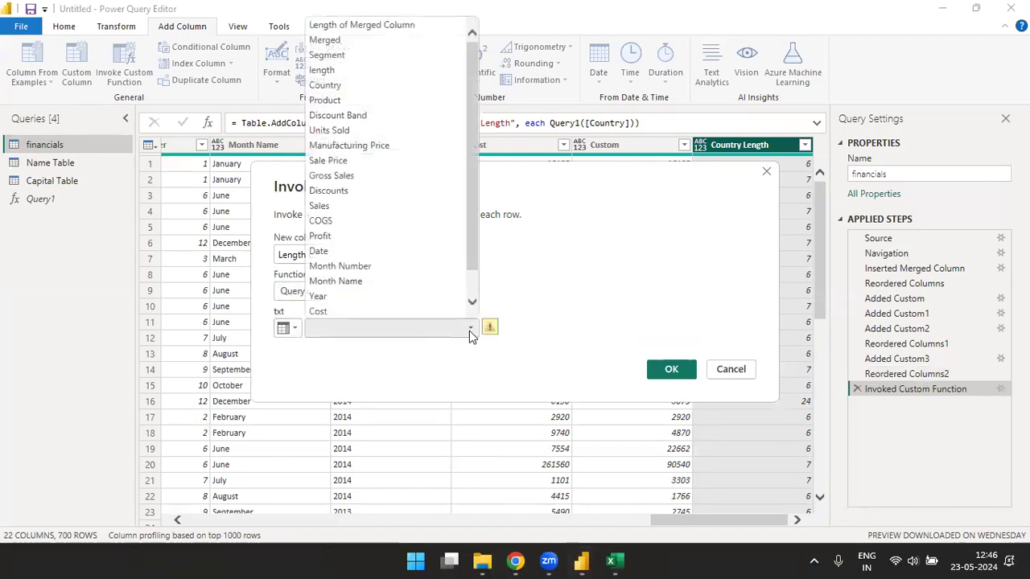
click(342, 55)
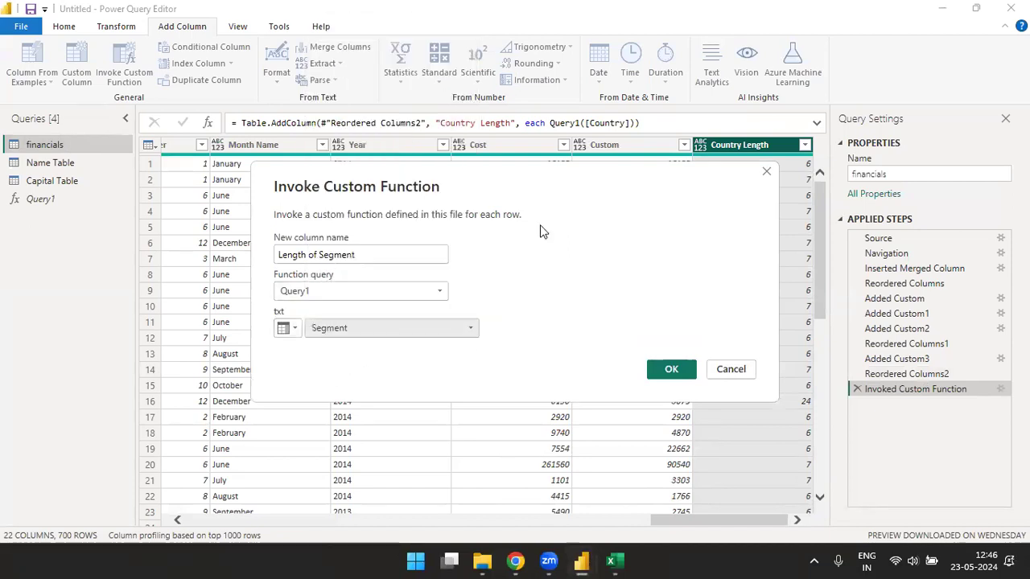
click(673, 369)
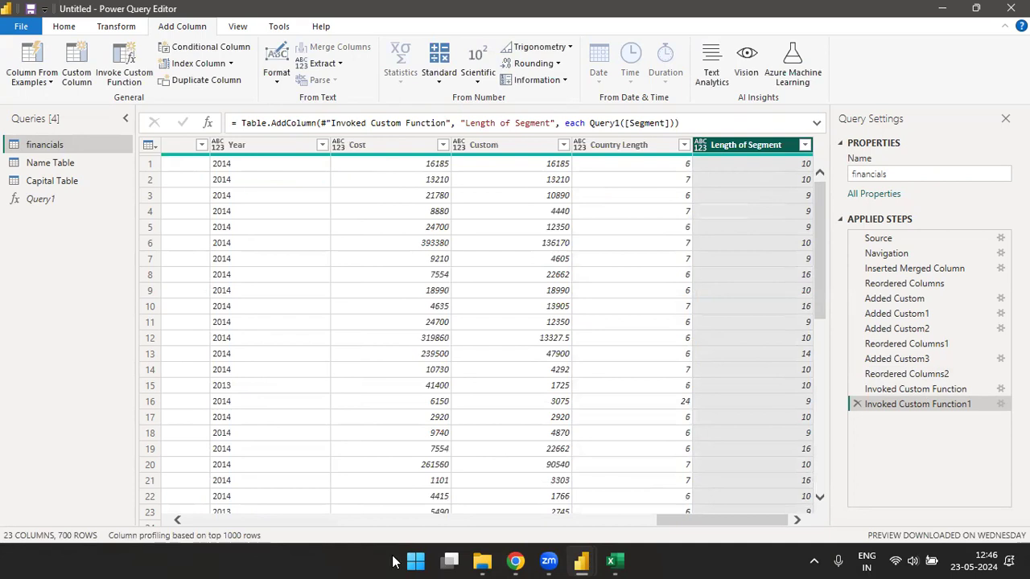
- Paste Query1's M code into F5 of a new Excel Sheet2, then return to Power Query Editor
click(614, 561)
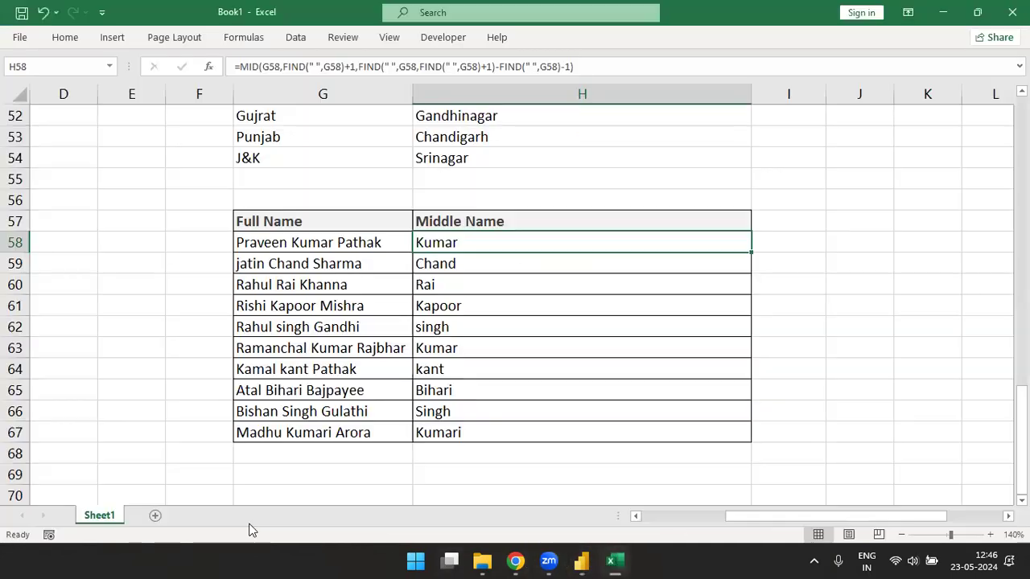
click(155, 517)
click(284, 164)
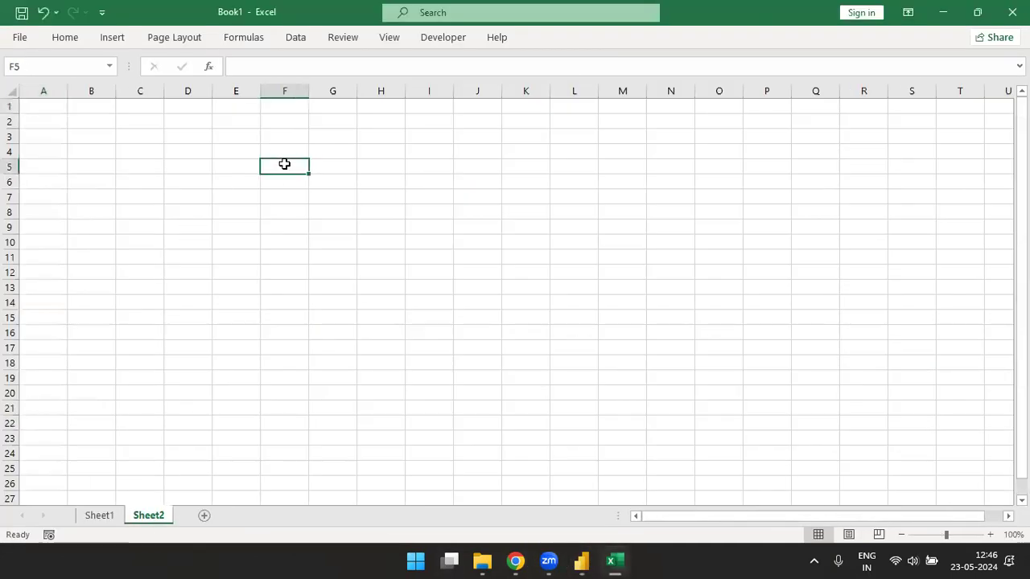
text((txt as text) => let     Source = Text.Length(txt) in     Source)
click(426, 306)
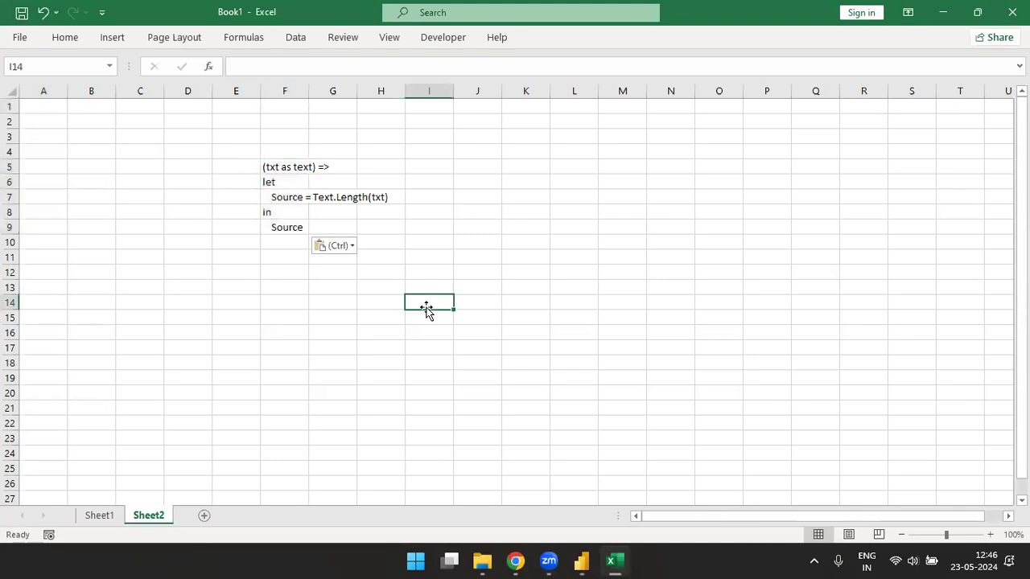
click(581, 561)
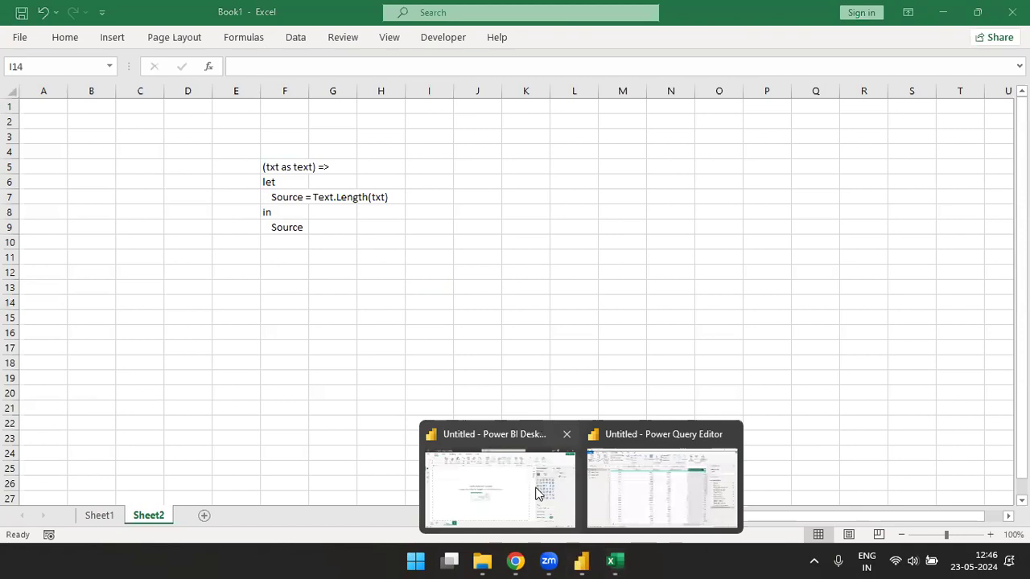
click(636, 491)
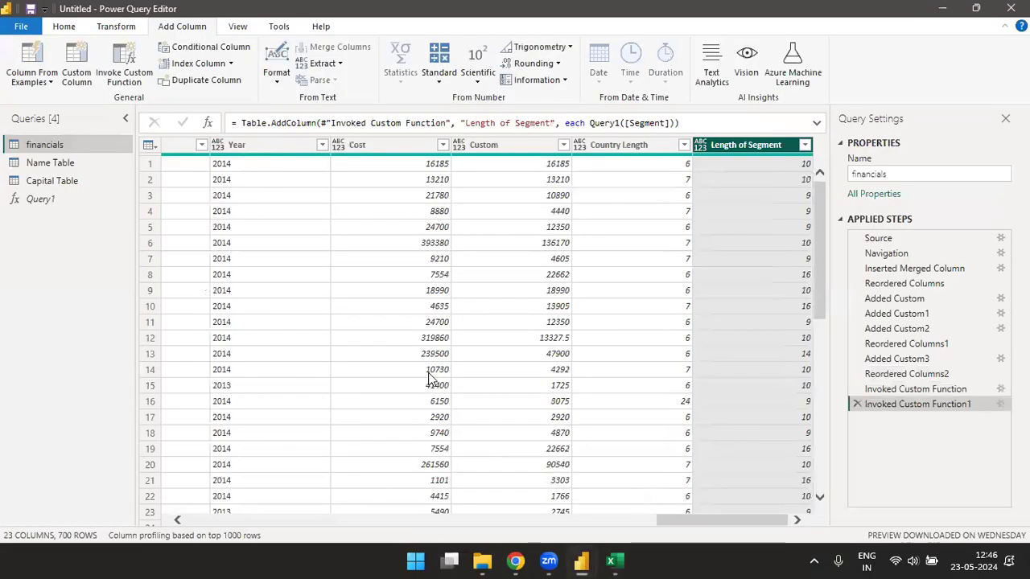
- Create blank query Query2 and view its empty Source code in Advanced Editor
click(64, 26)
click(70, 83)
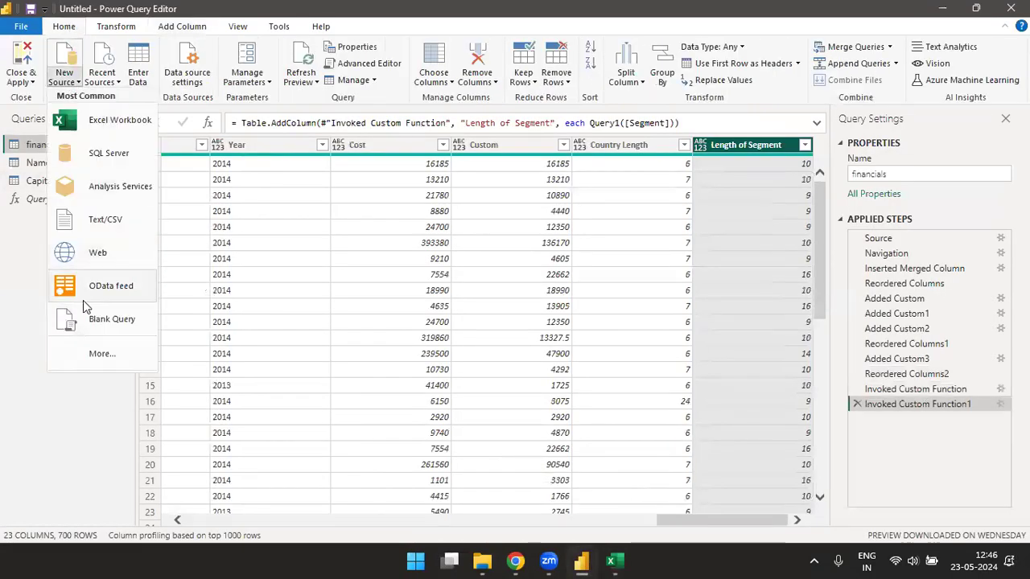
click(107, 327)
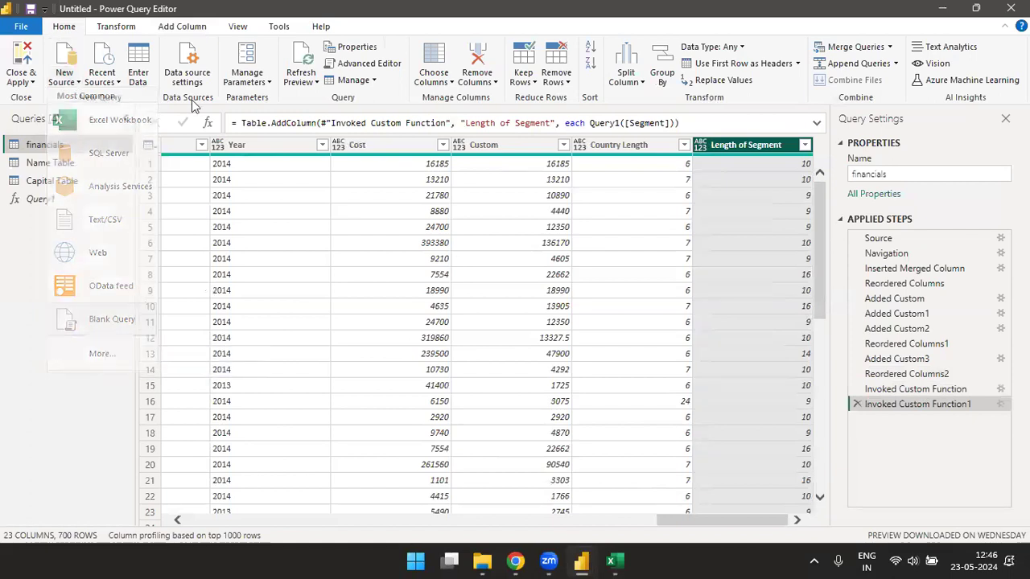
click(373, 63)
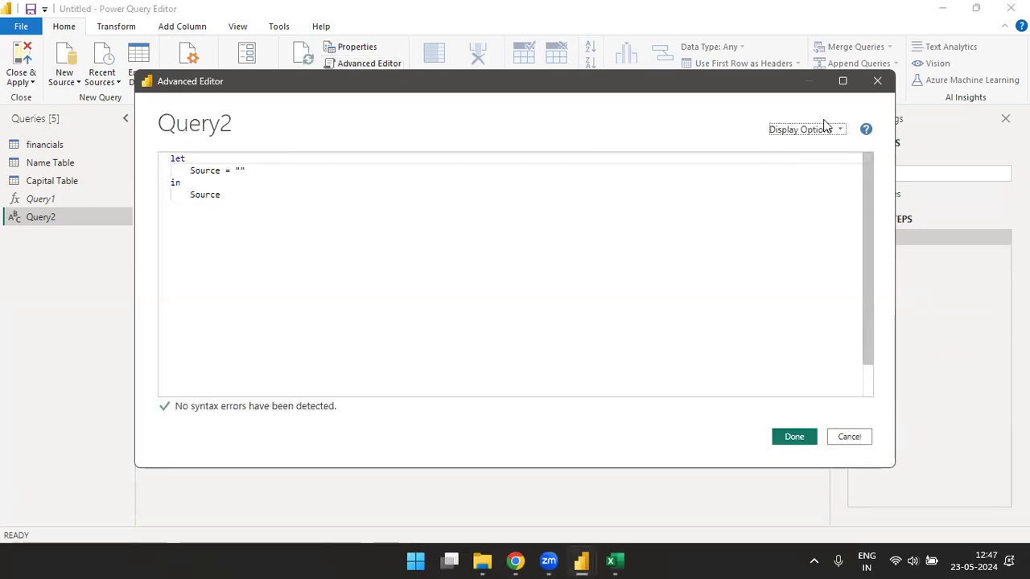
click(876, 82)
- In Excel, select the code in F5:F9 and autofit column F with Alt+O+C+A
mouse_move(614, 561)
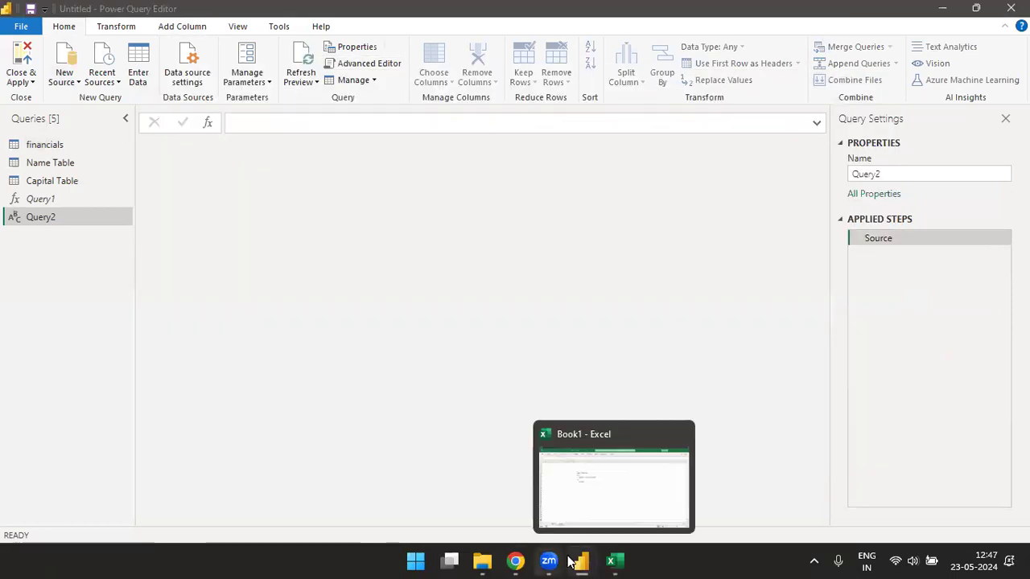
click(547, 452)
click(398, 245)
drag(285, 166, 287, 225)
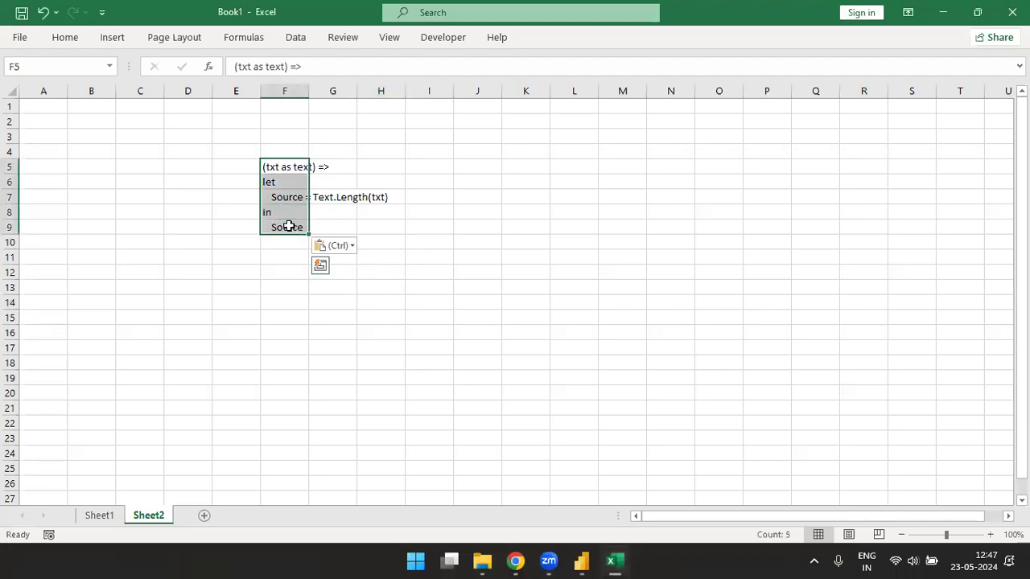
key(alt)
key(o)
key(c)
key(a)
click(364, 269)
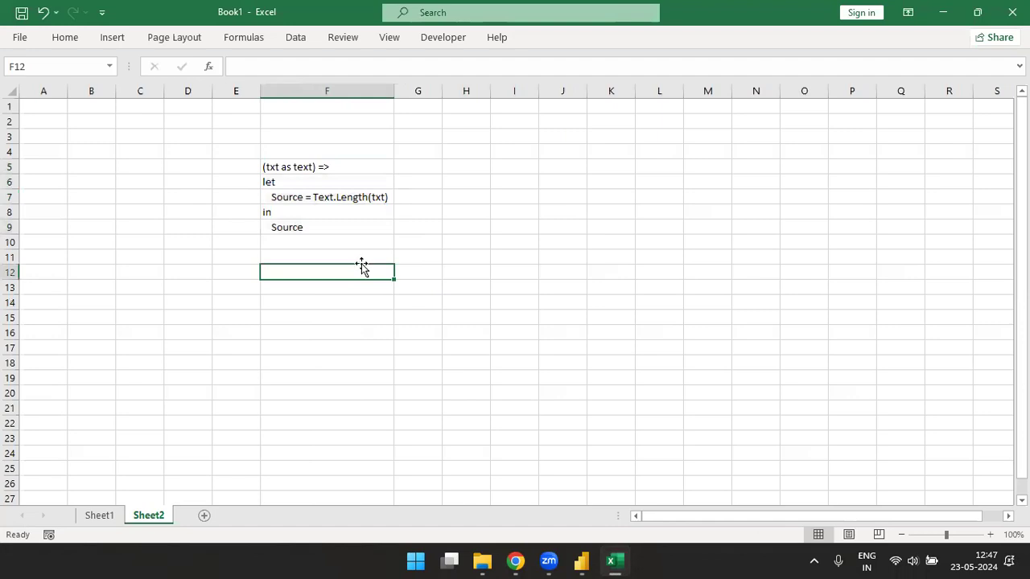
click(368, 164)
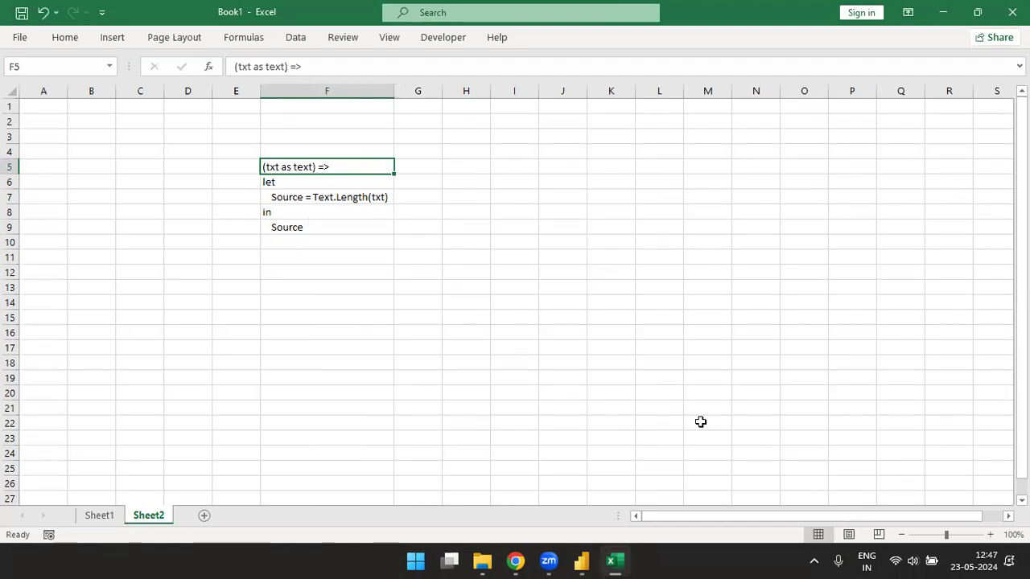
- Zoom the sheet to 130% and enter the label Variable in F12
click(990, 535)
click(990, 535)
click(991, 535)
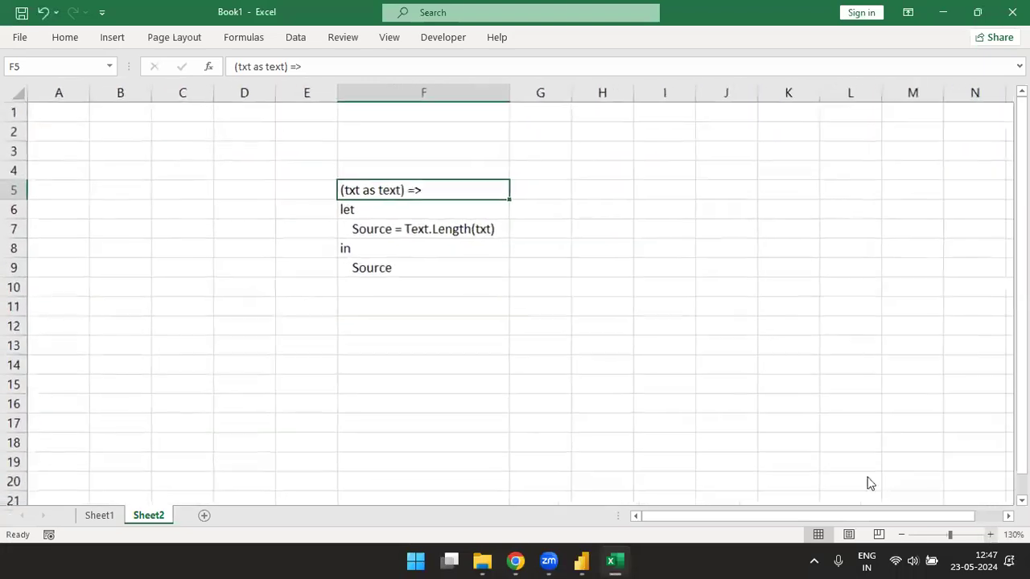
drag(623, 206, 387, 288)
click(391, 338)
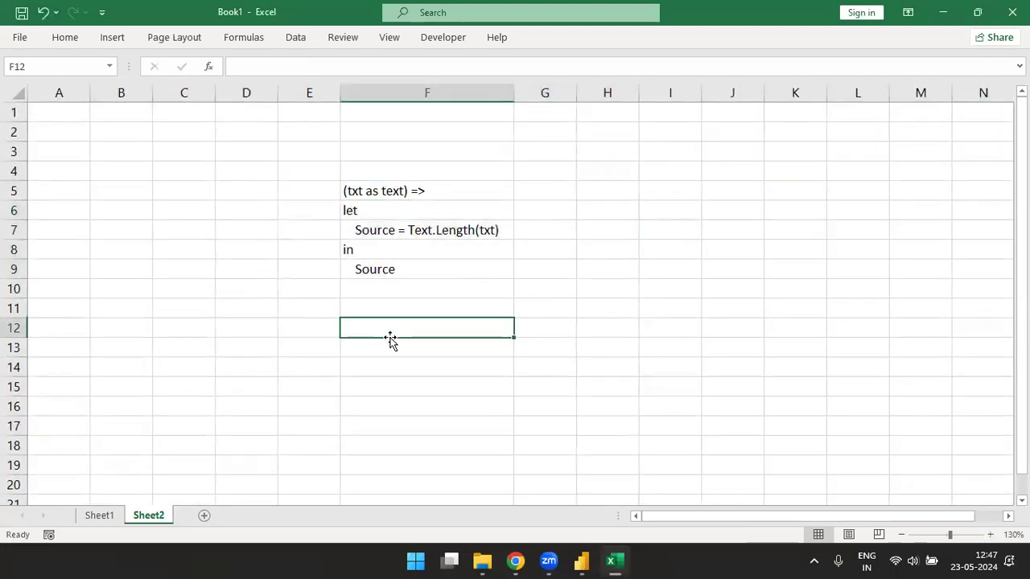
text(Var)
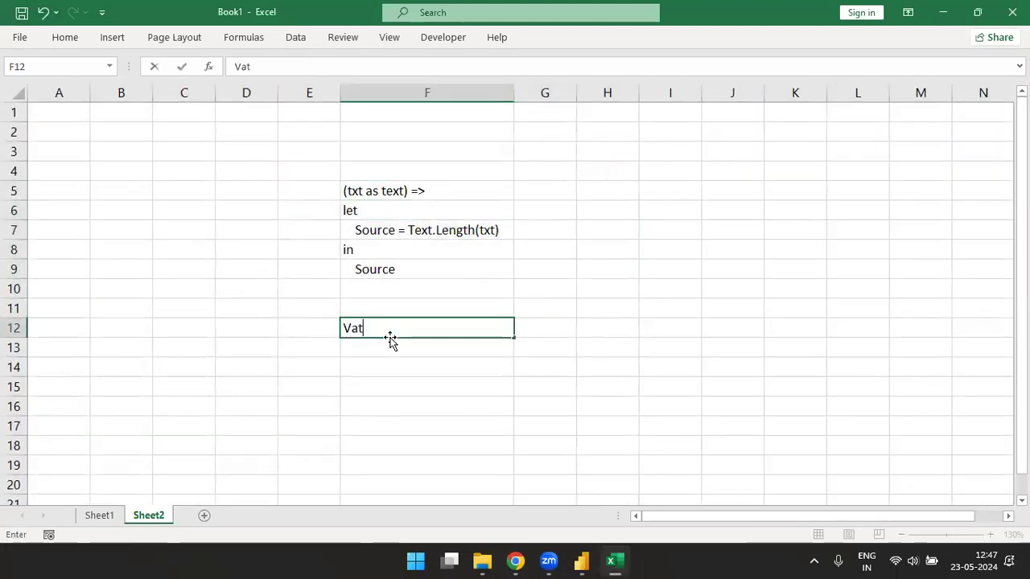
text(iable)
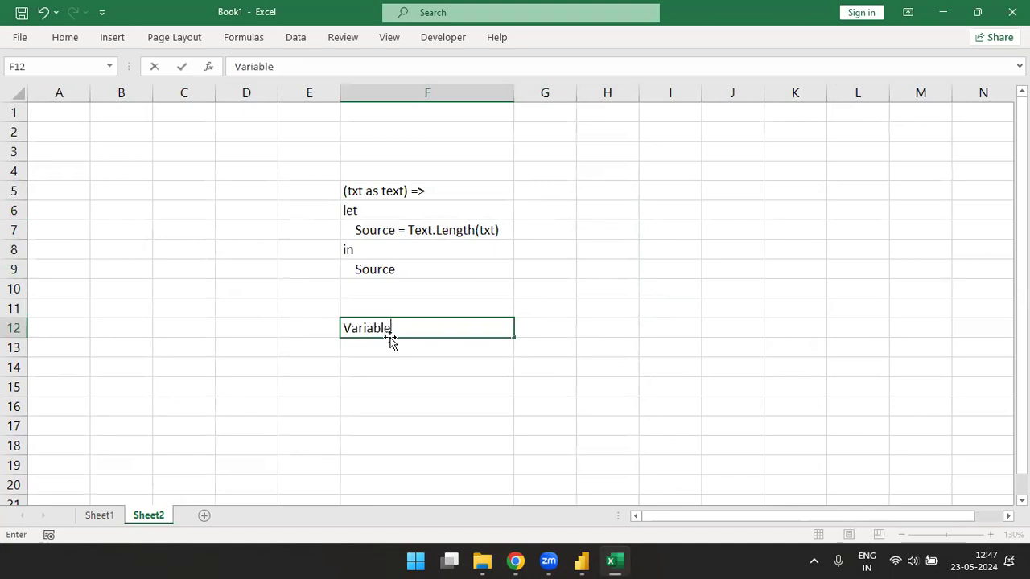
key(ctrl+Return)
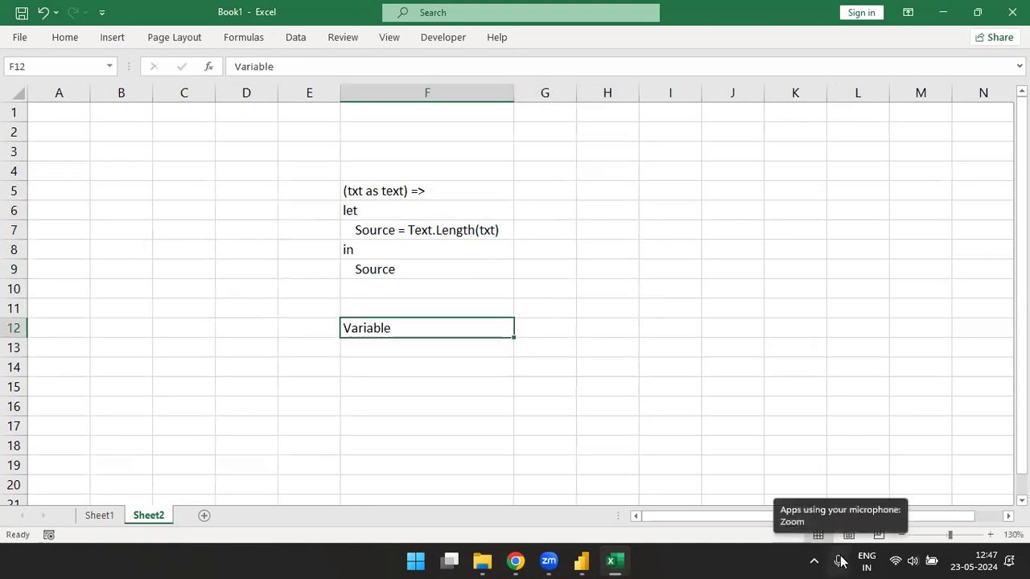
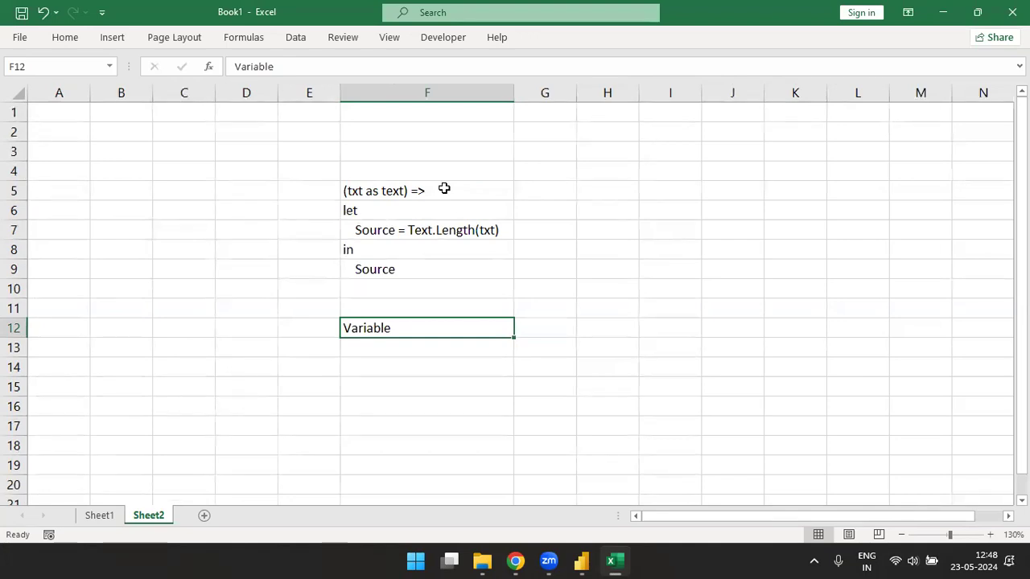
- Copy 'txt' from the F5 function header into E12 and complete F12 as 'Variable Name'
click(362, 190)
double_click(351, 191)
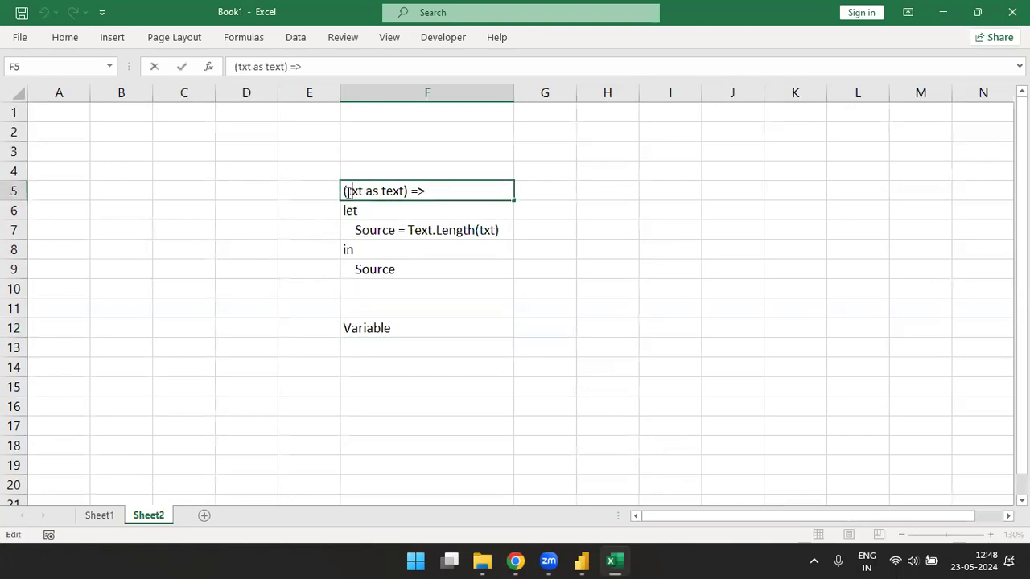
double_click(354, 191)
key(ctrl+c)
click(311, 331)
key(ctrl+v)
key(Right)
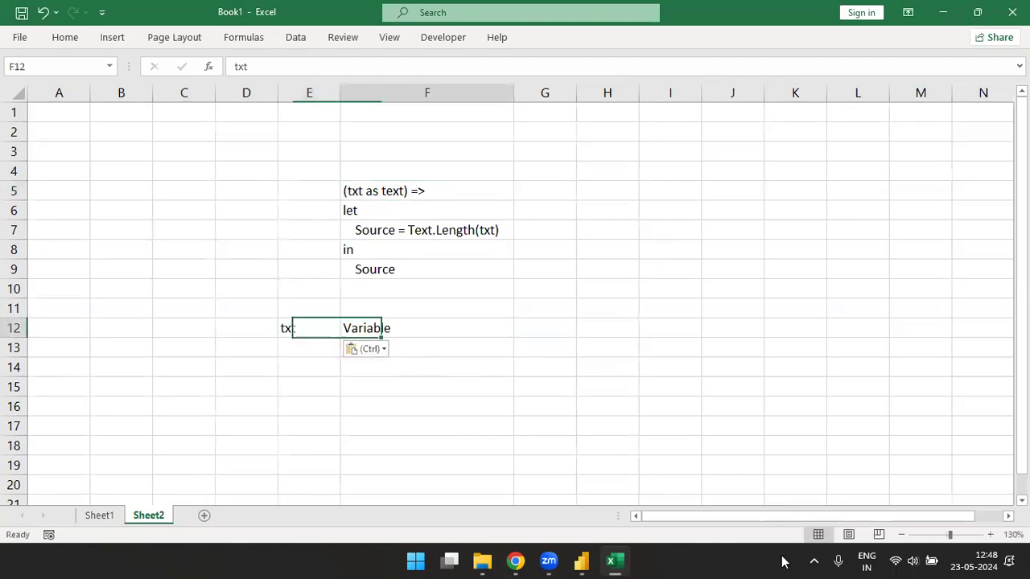
key(F2)
text(Name)
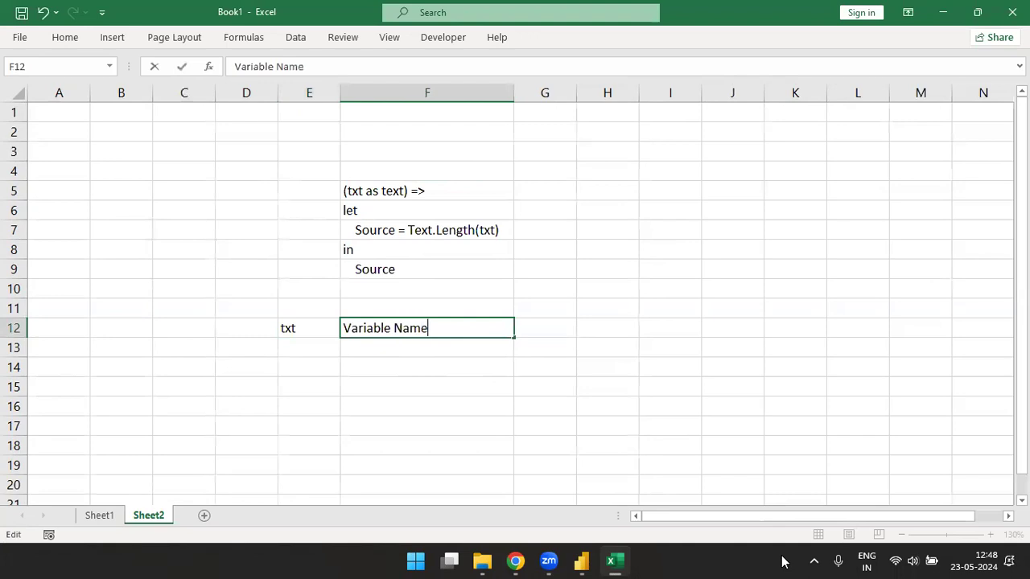
key(Return)
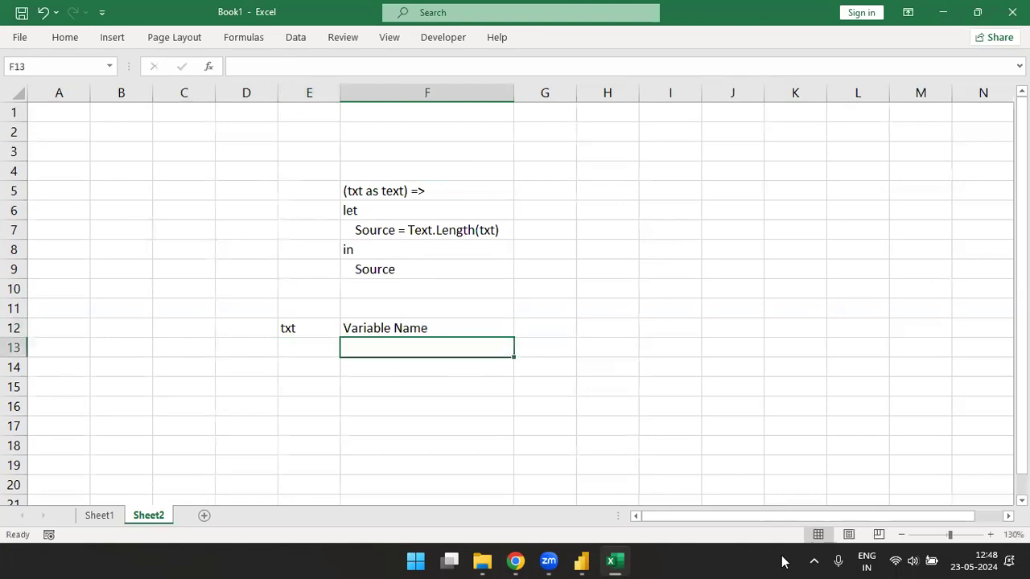
- Copy 'text' from the header into E13 and label it 'Data Type' in F13
double_click(381, 190)
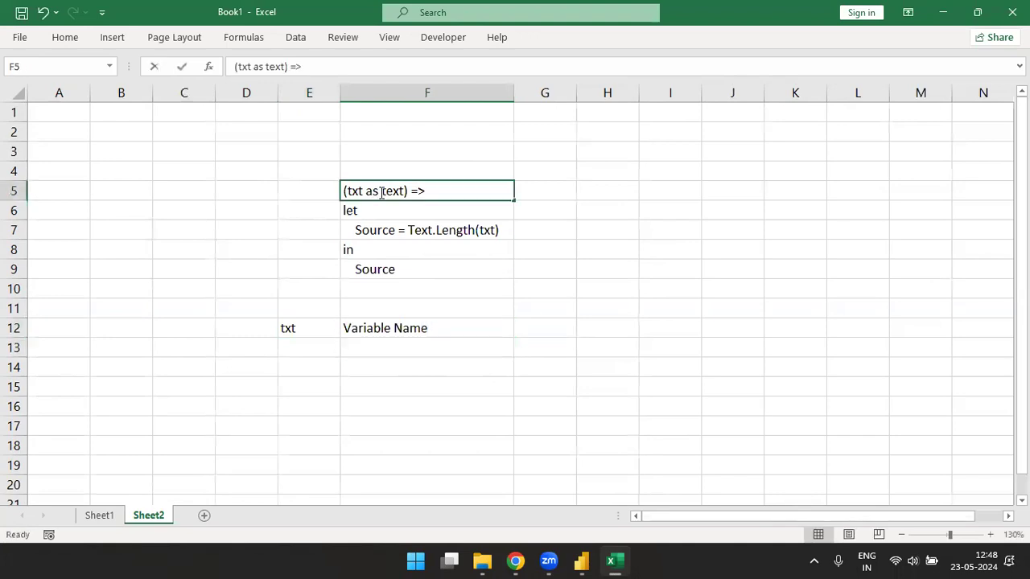
drag(382, 191, 407, 191)
key(ctrl+c)
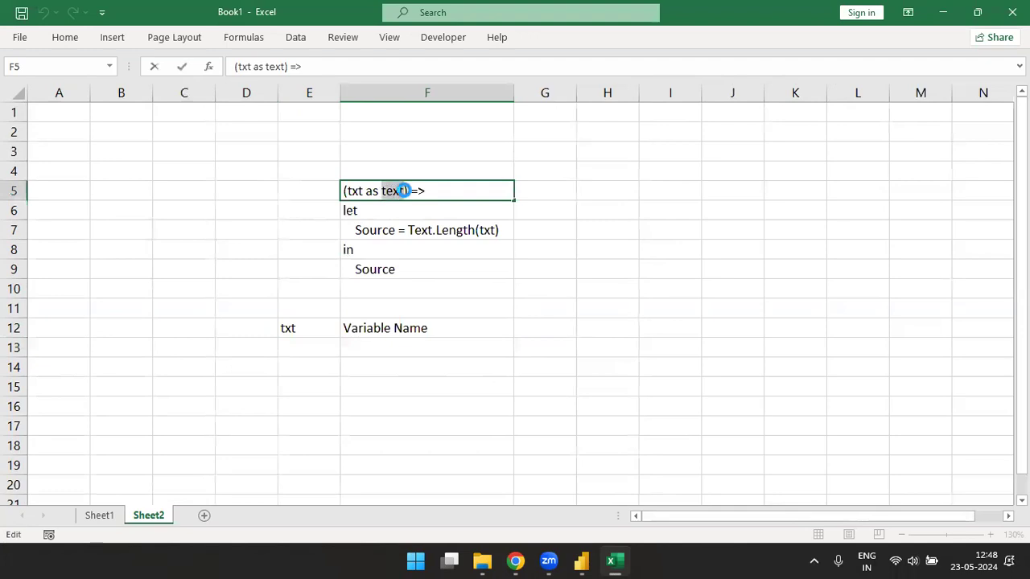
click(302, 352)
key(ctrl+v)
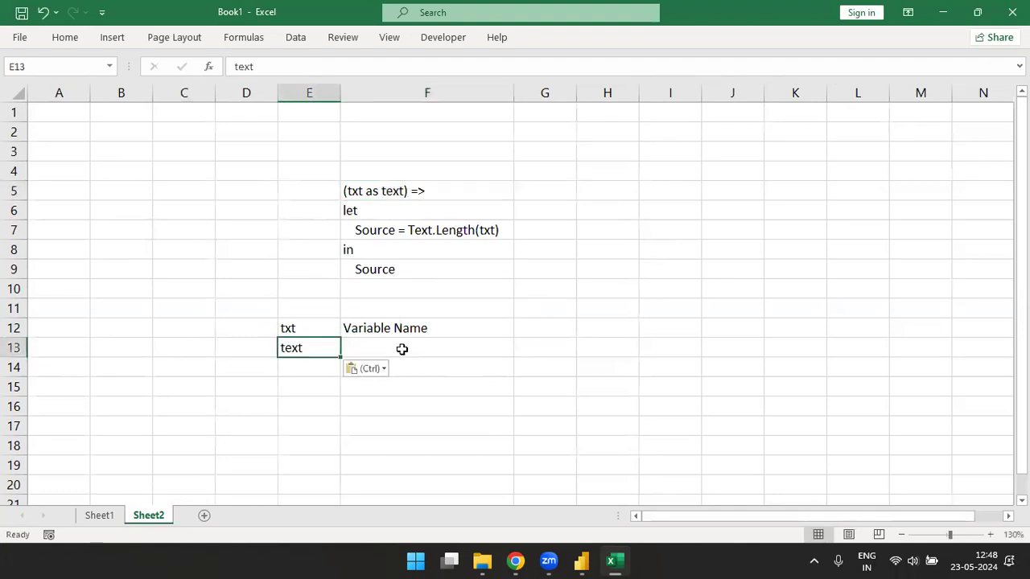
click(405, 348)
text(Data Type)
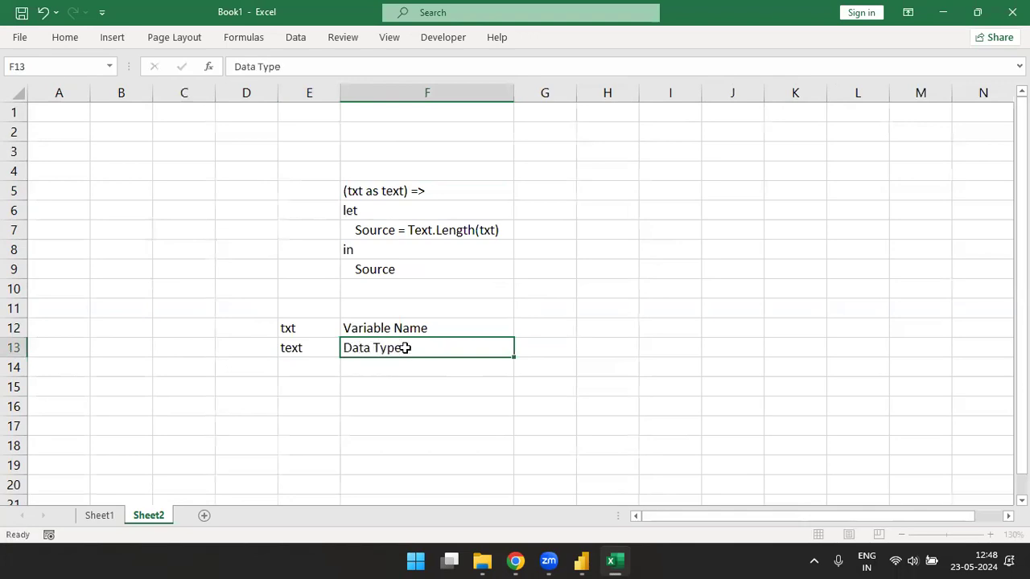
key(Return)
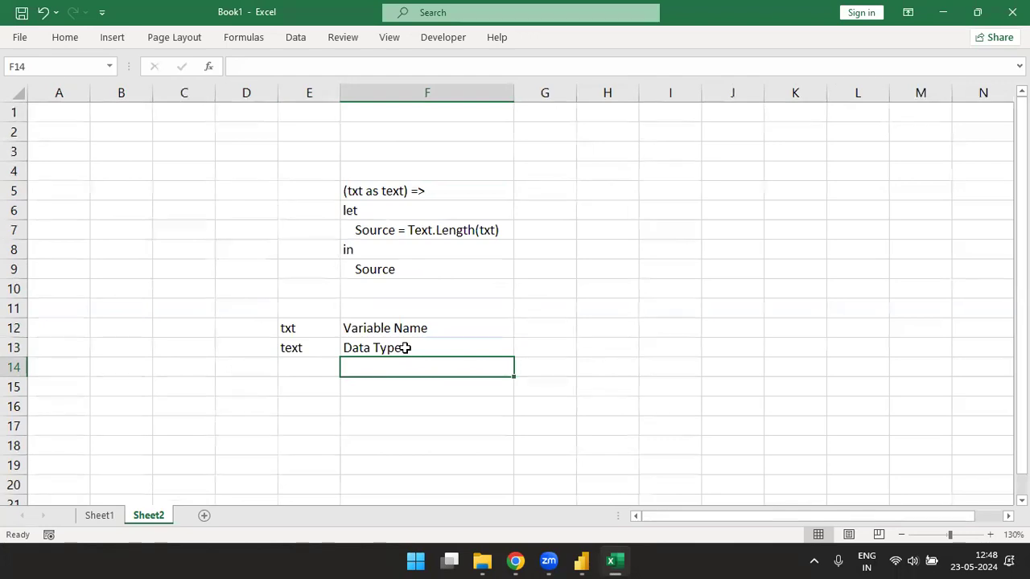
- Highlight the parameter txt and its type text in the F5 function header while explaining
double_click(360, 192)
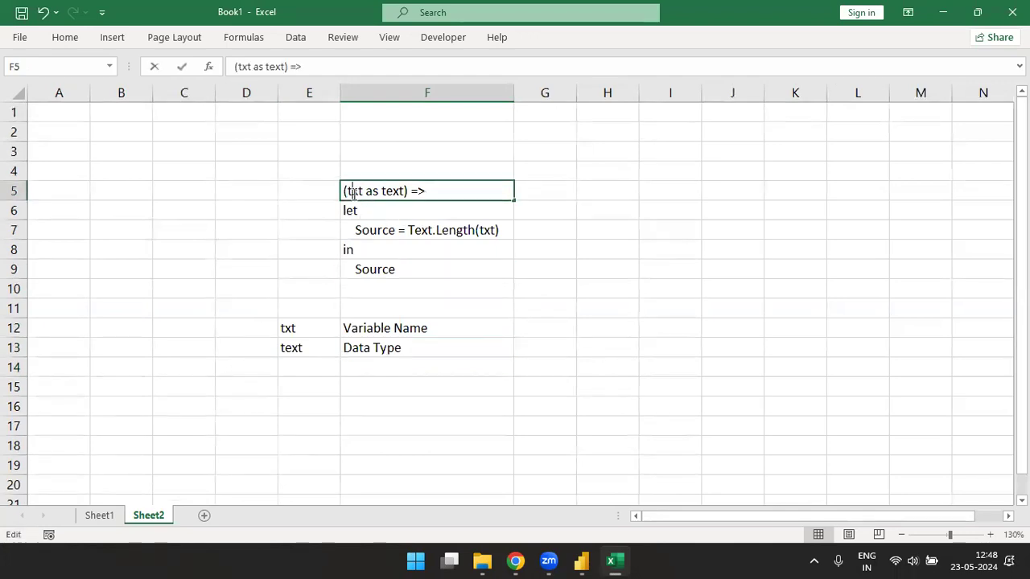
drag(359, 192, 350, 193)
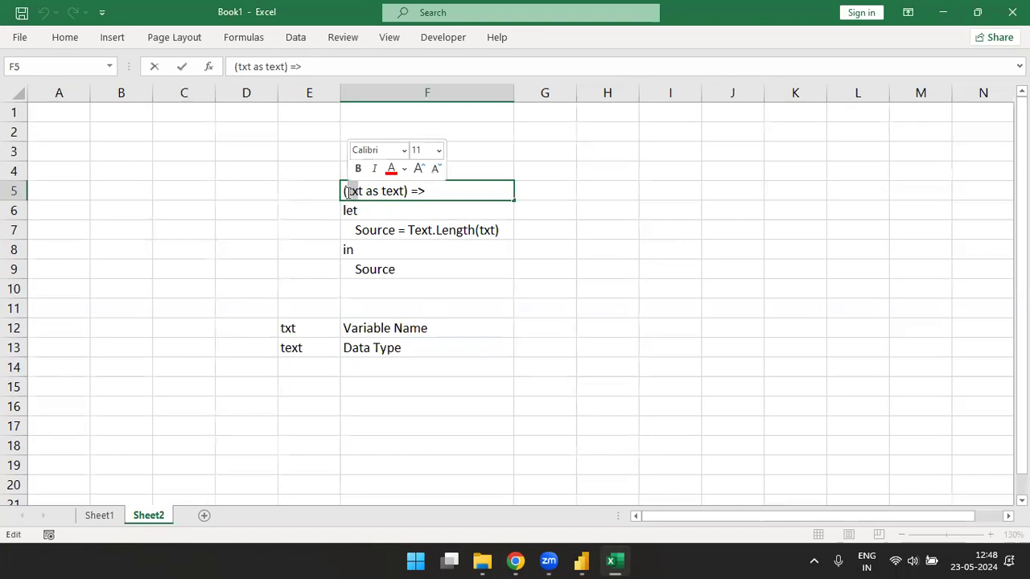
drag(381, 191, 406, 191)
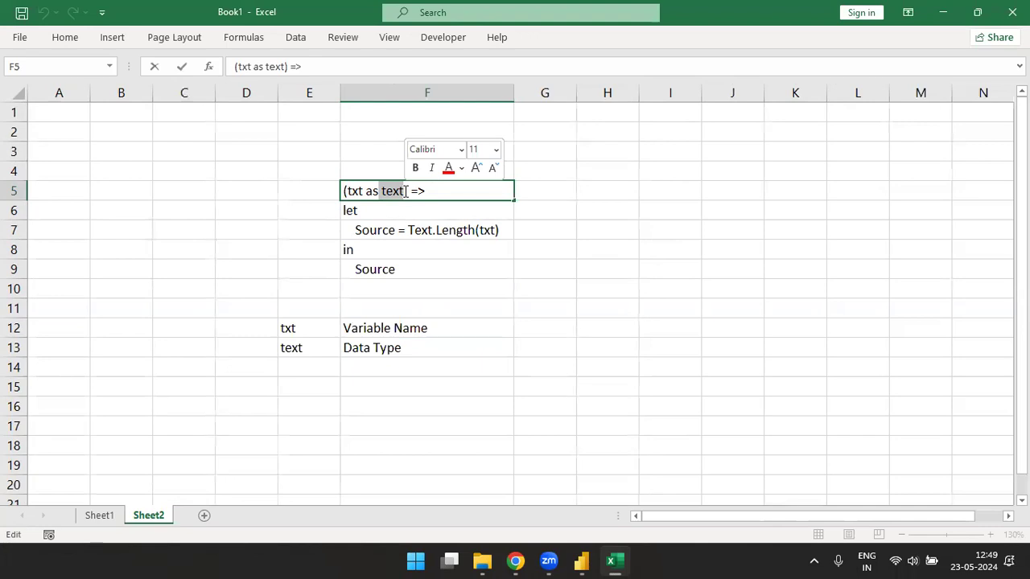
drag(344, 192, 405, 192)
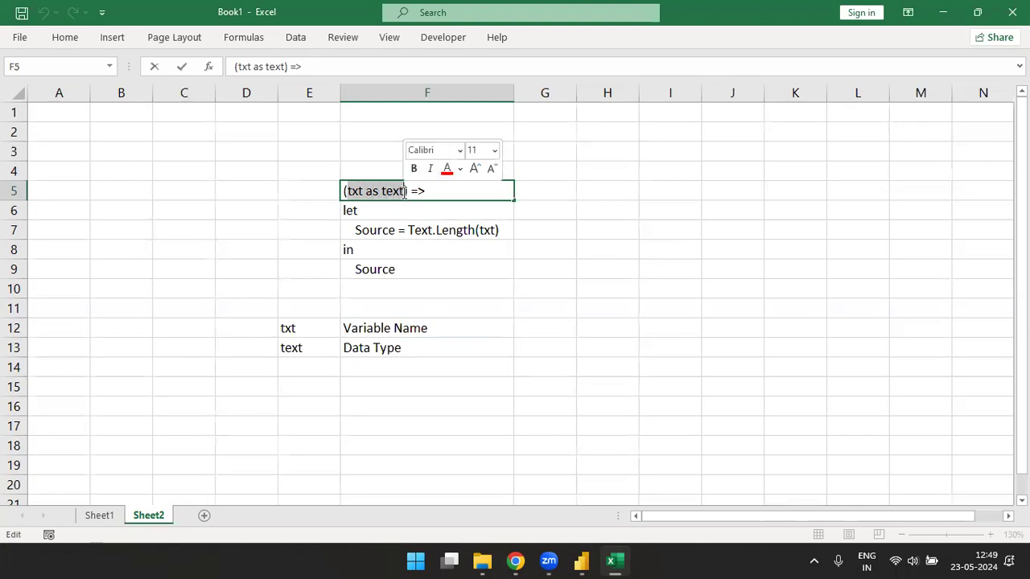
click(354, 191)
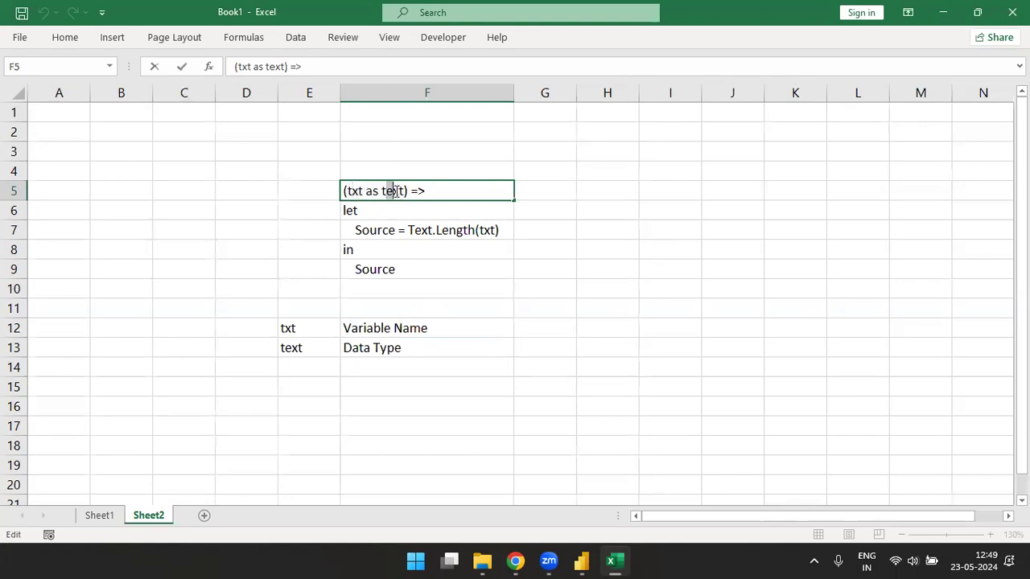
drag(395, 192, 400, 191)
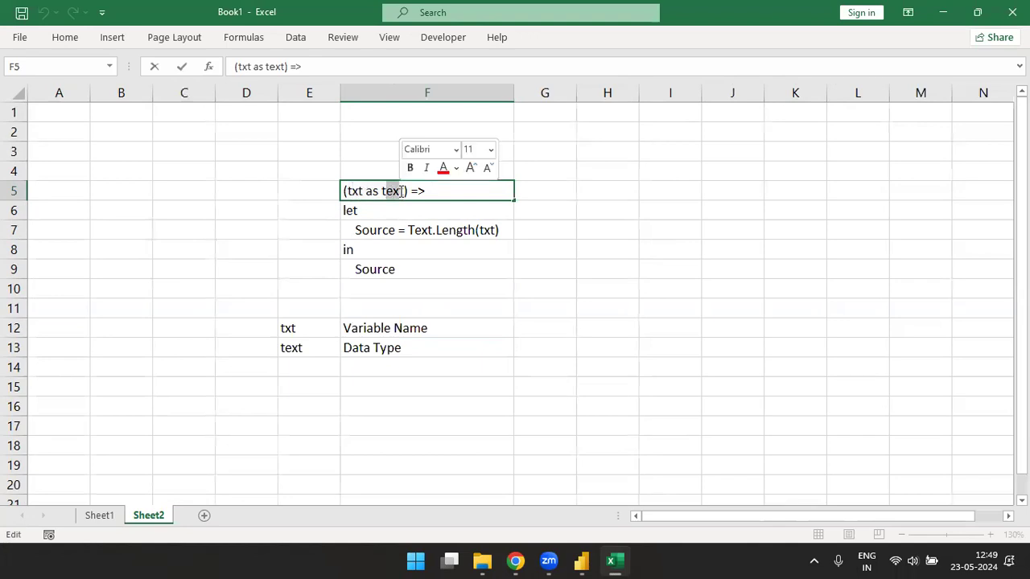
- Copy 'let' from F6 into E14 and label it 'Input' in F14
click(367, 211)
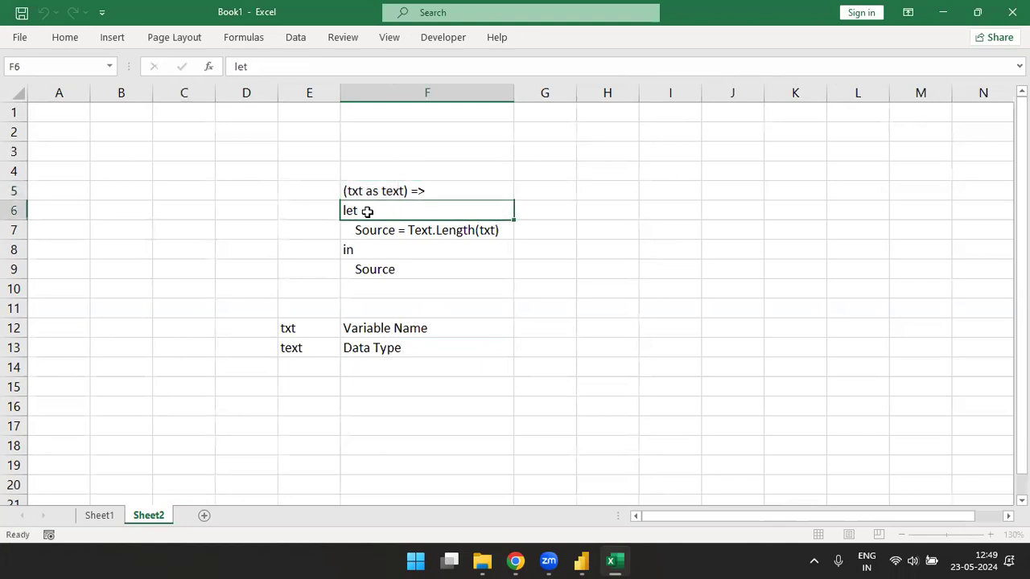
key(ctrl+c)
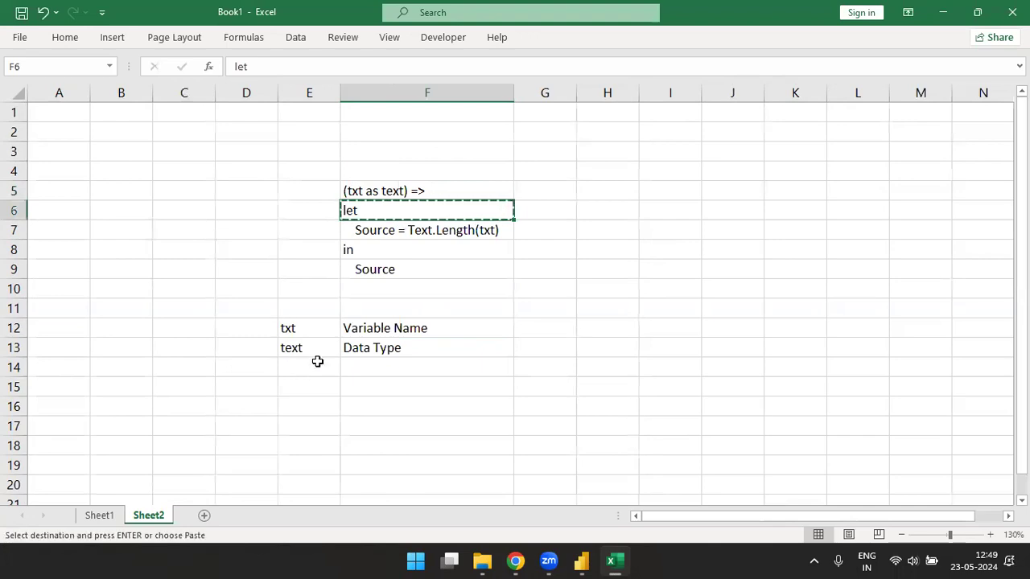
click(307, 364)
key(ctrl+v)
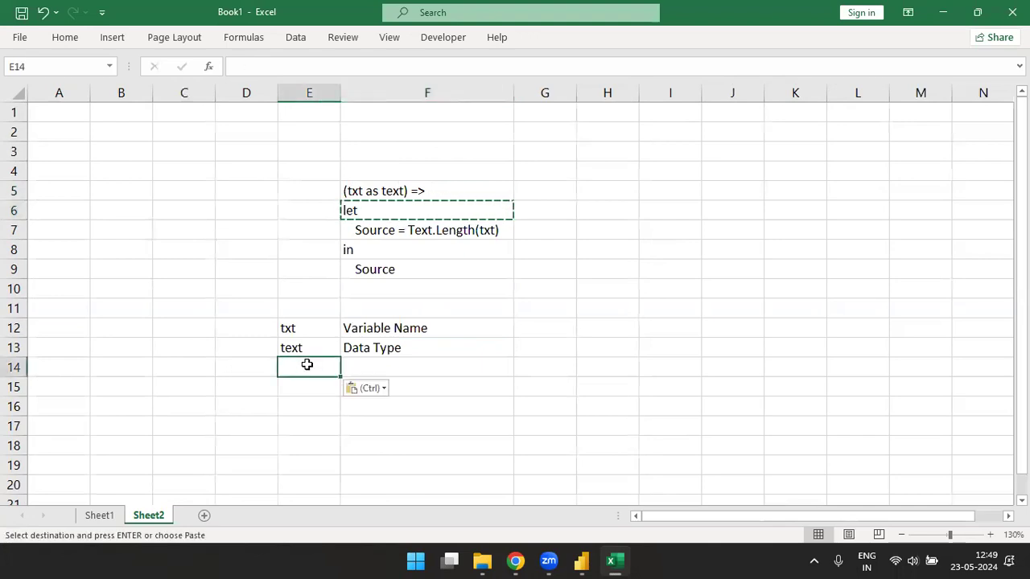
click(366, 370)
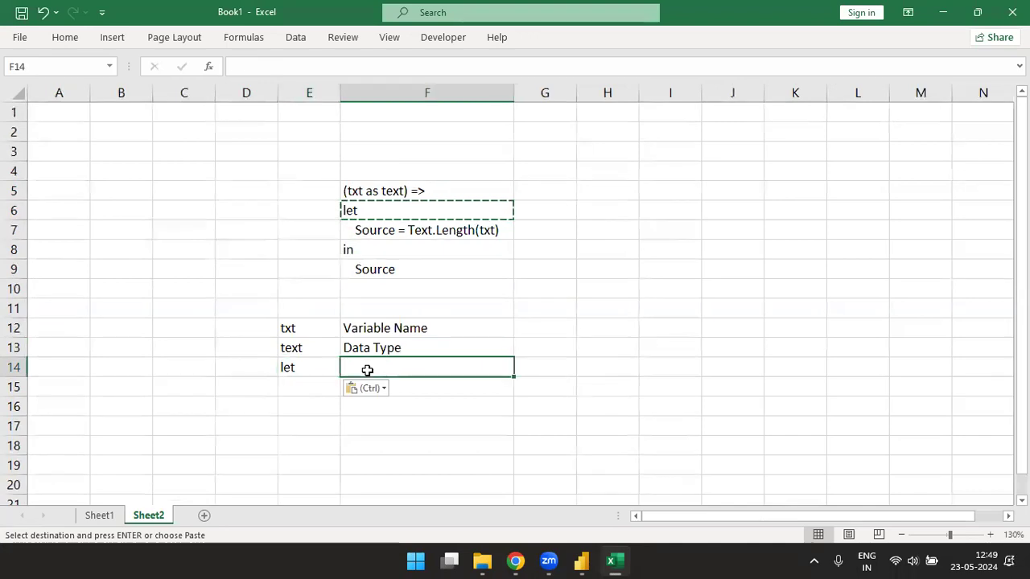
text(Ino)
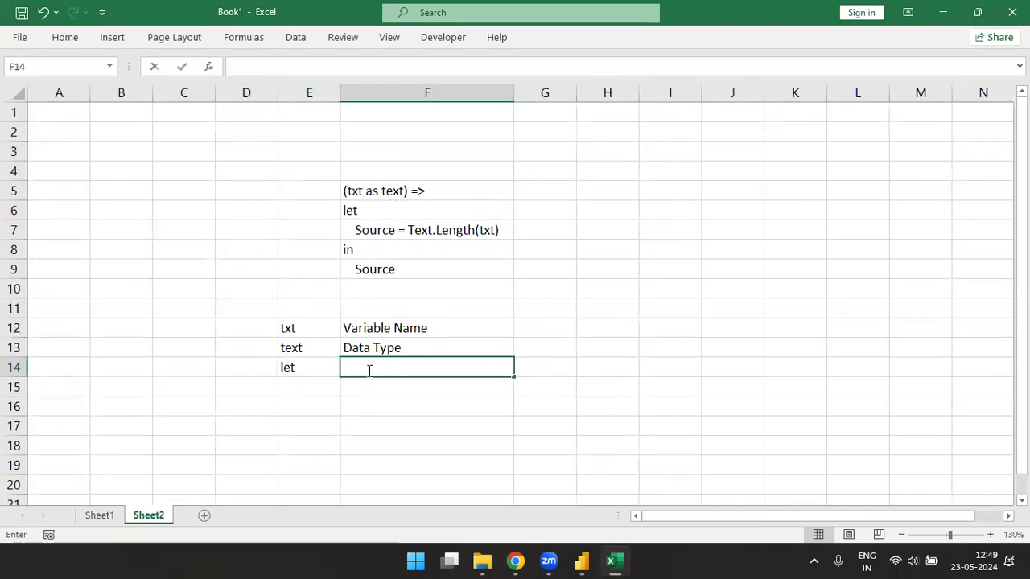
key(BackSpace)
text(put)
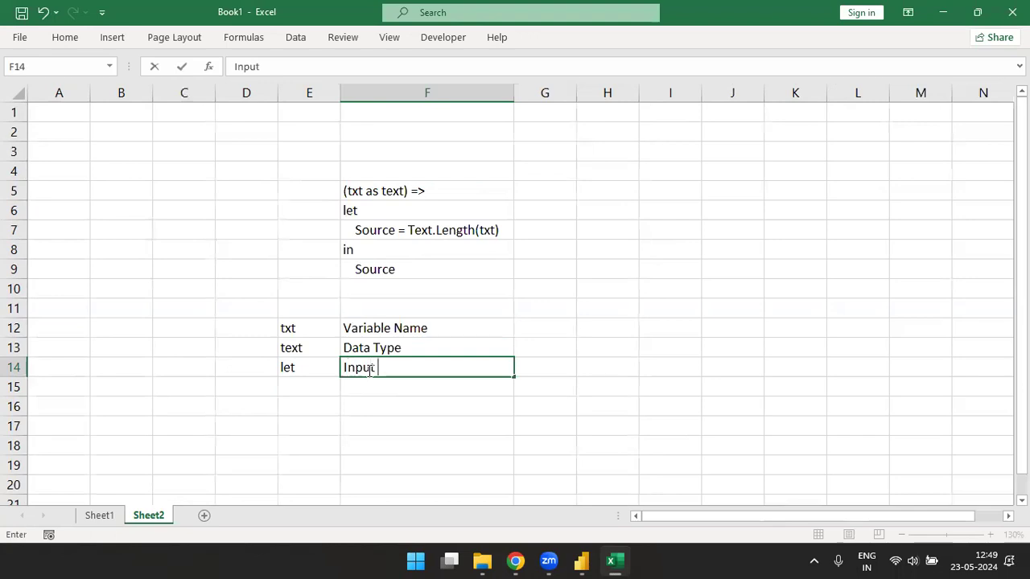
key(Return)
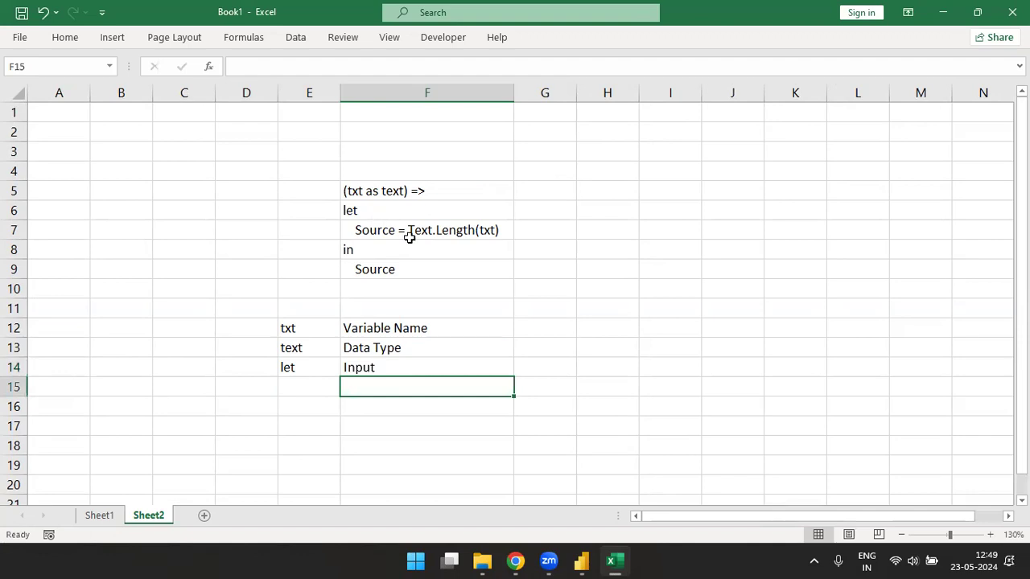
- Select the step name Source in F7's code line
click(359, 232)
double_click(359, 232)
drag(356, 232, 396, 231)
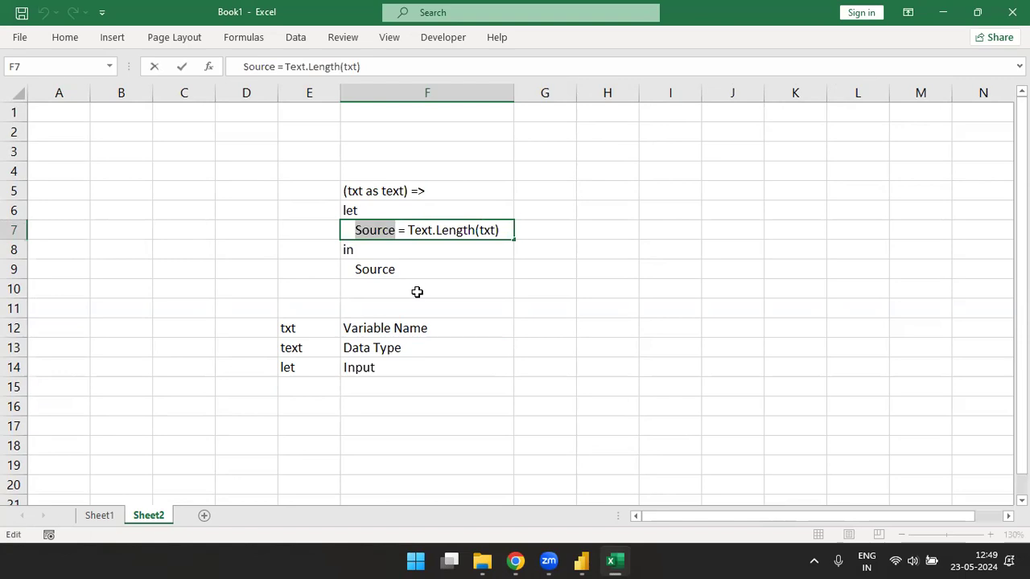
click(294, 387)
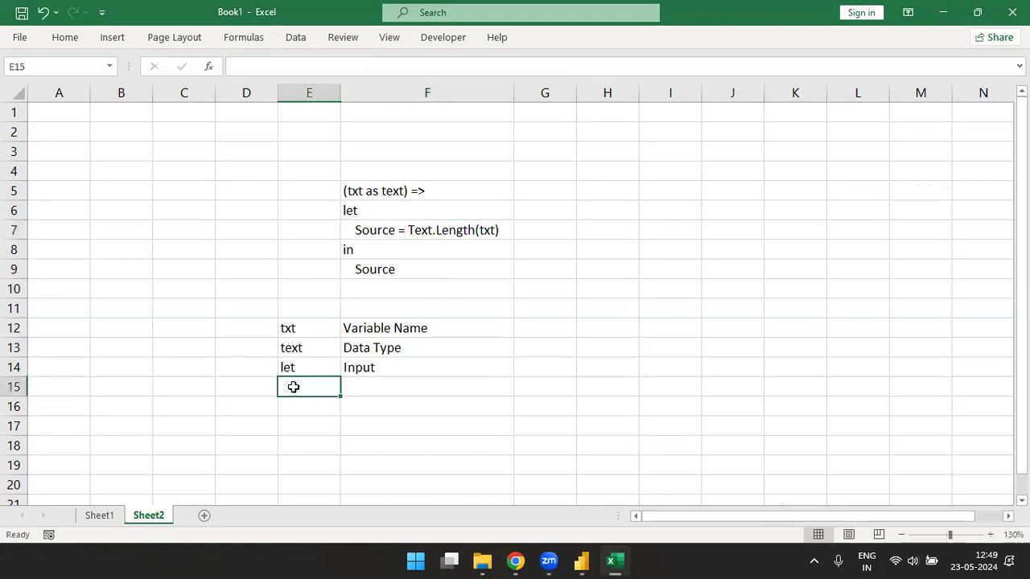
key(ctrl+v)
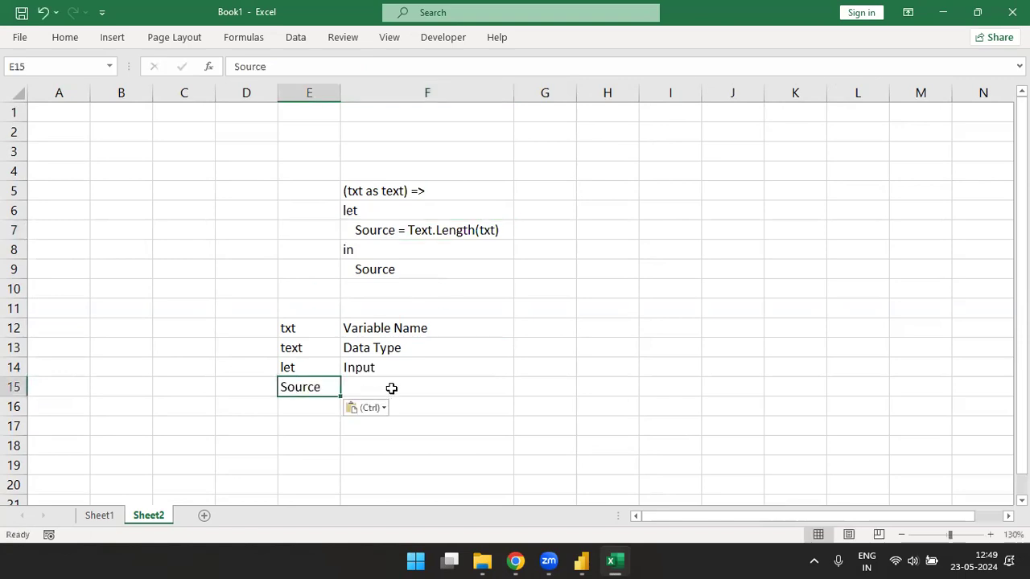
click(391, 388)
click(385, 326)
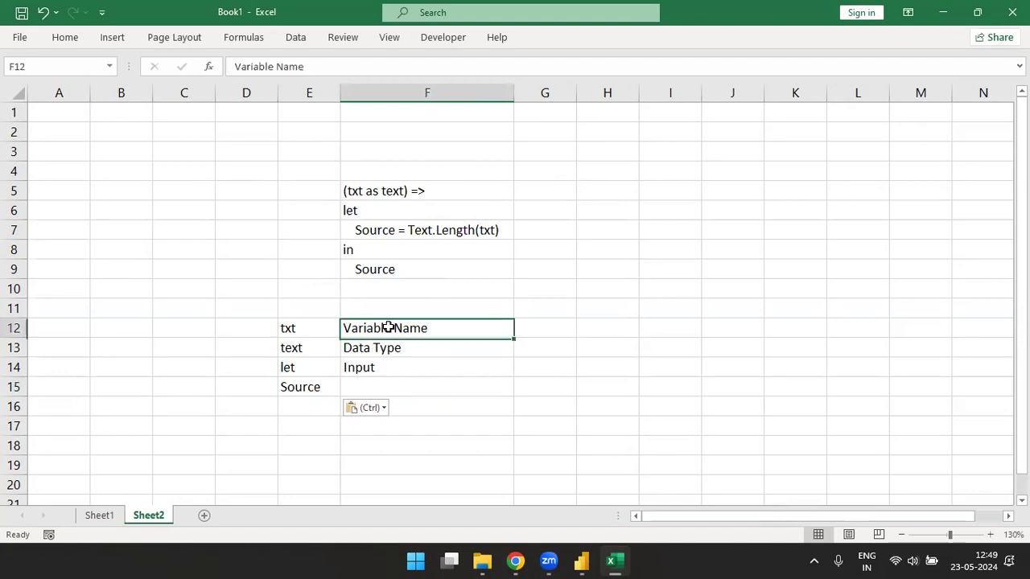
click(368, 388)
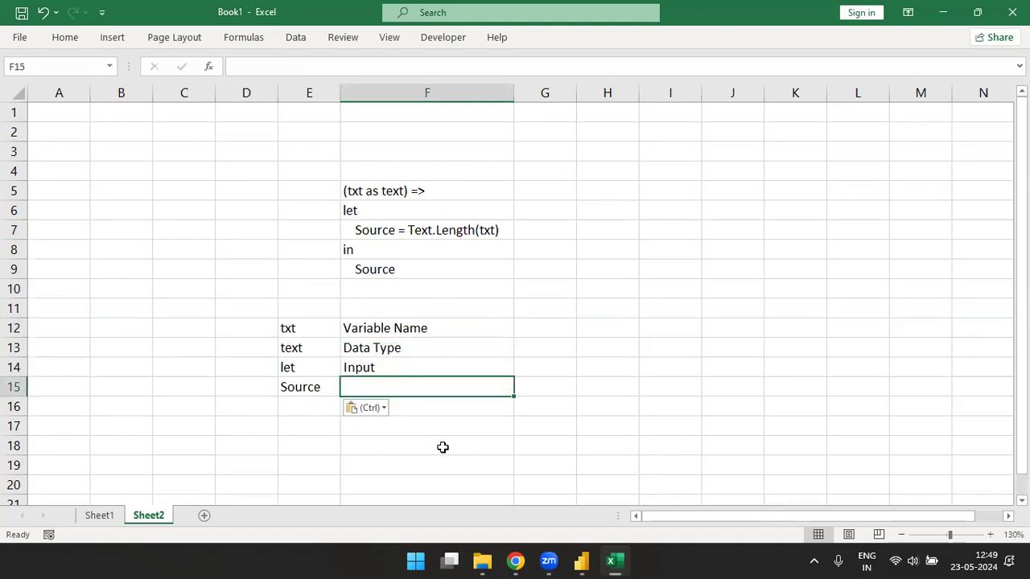
text(va)
key(BackSpace)
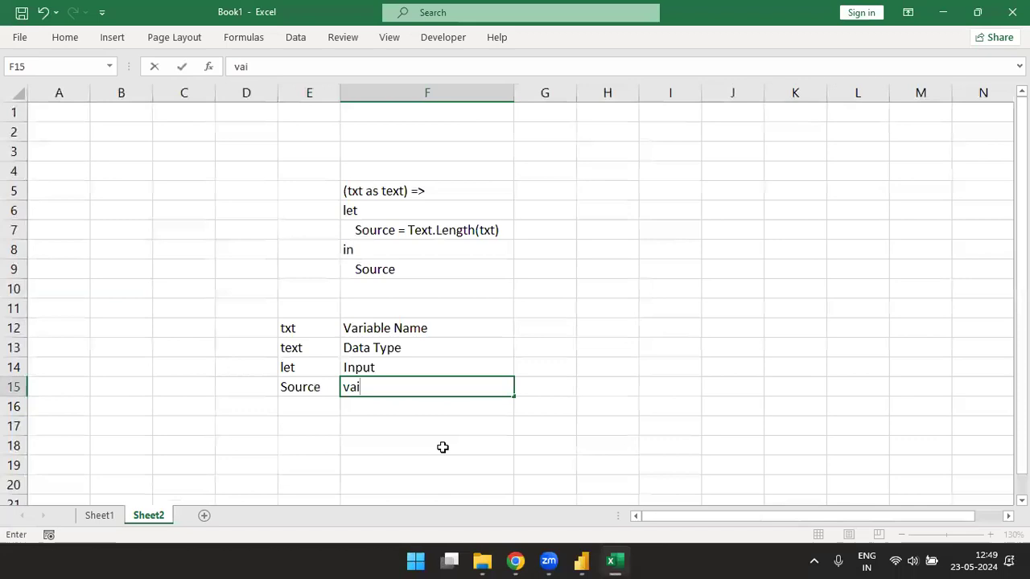
text(riablee)
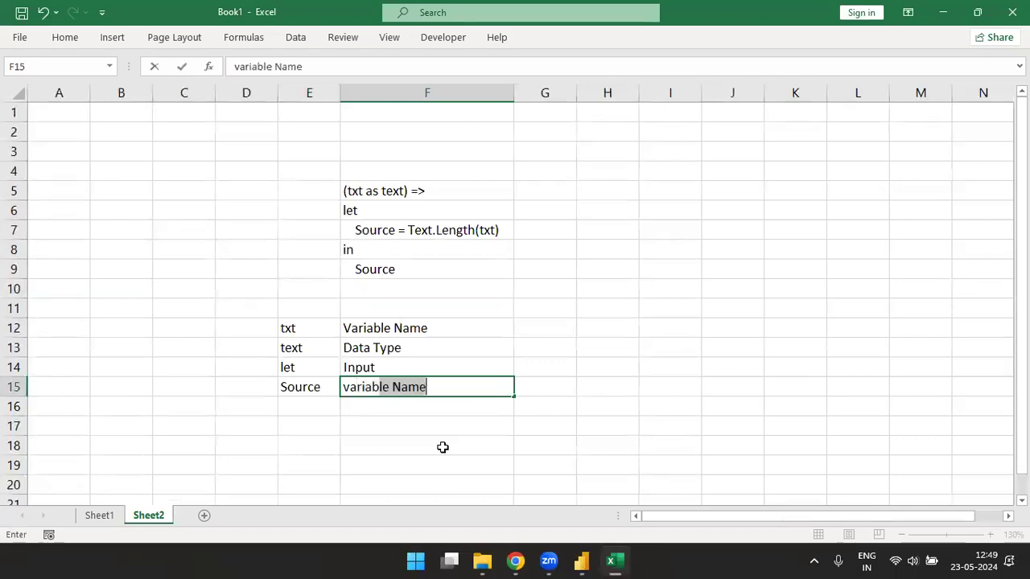
key(BackSpace)
key(BackSpace)
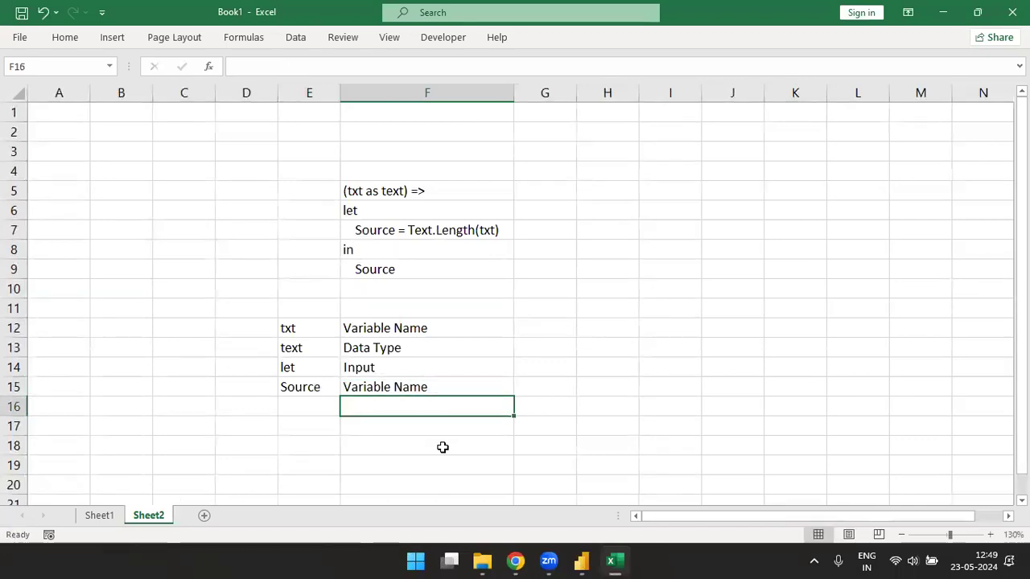
key(Up)
key(F2)
key(BackSpace)
key(BackSpace)
key(BackSpace)
key(BackSpace)
key(BackSpace)
key(Return)
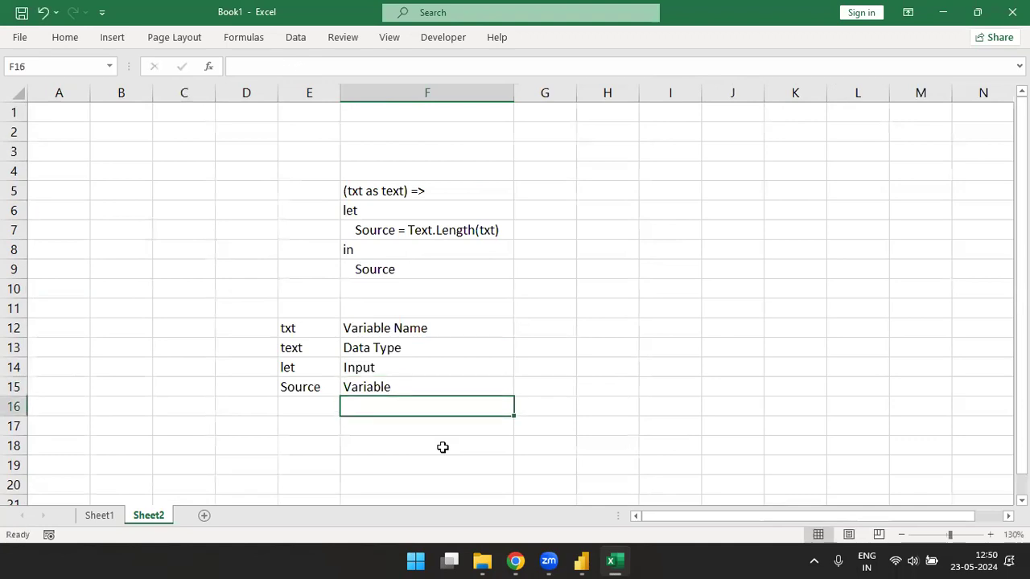
- Put Text.Length(txt) from F7 into E16, autofit column E, and label it 'Function' in F16
double_click(410, 231)
drag(408, 231, 507, 232)
key(ctrl+c)
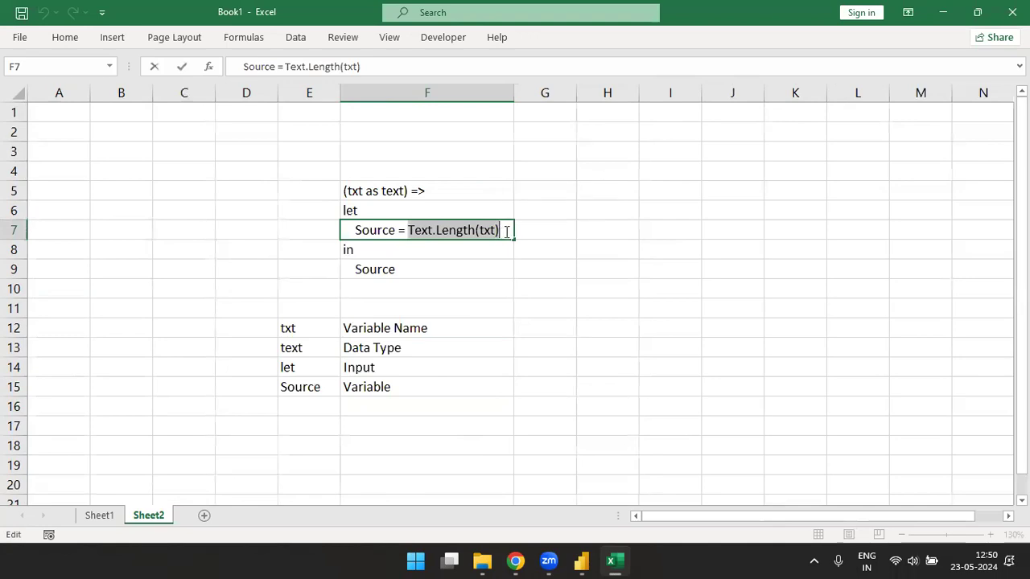
click(292, 410)
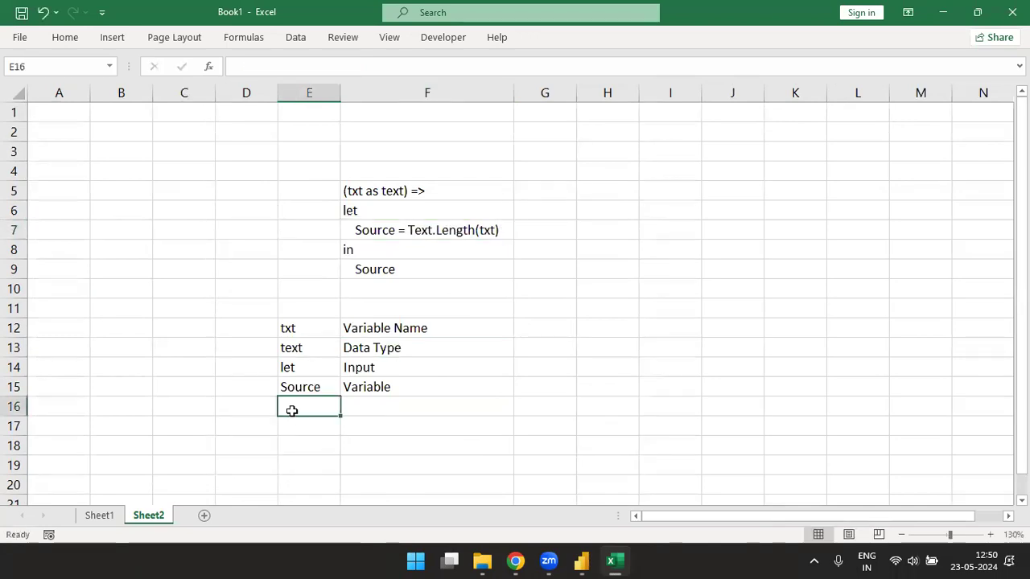
key(ctrl+v)
key(alt+o)
key(c)
key(a)
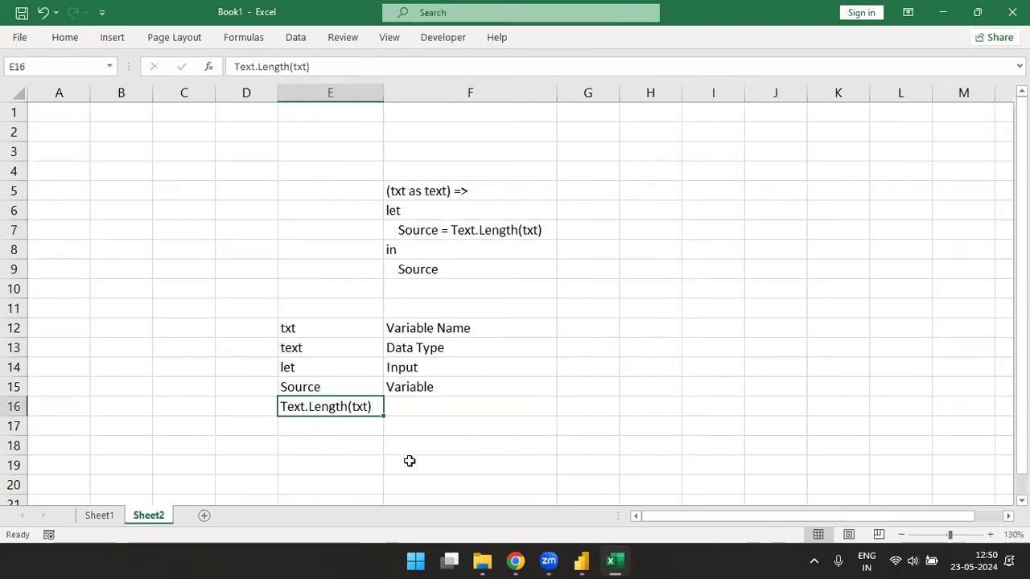
click(430, 399)
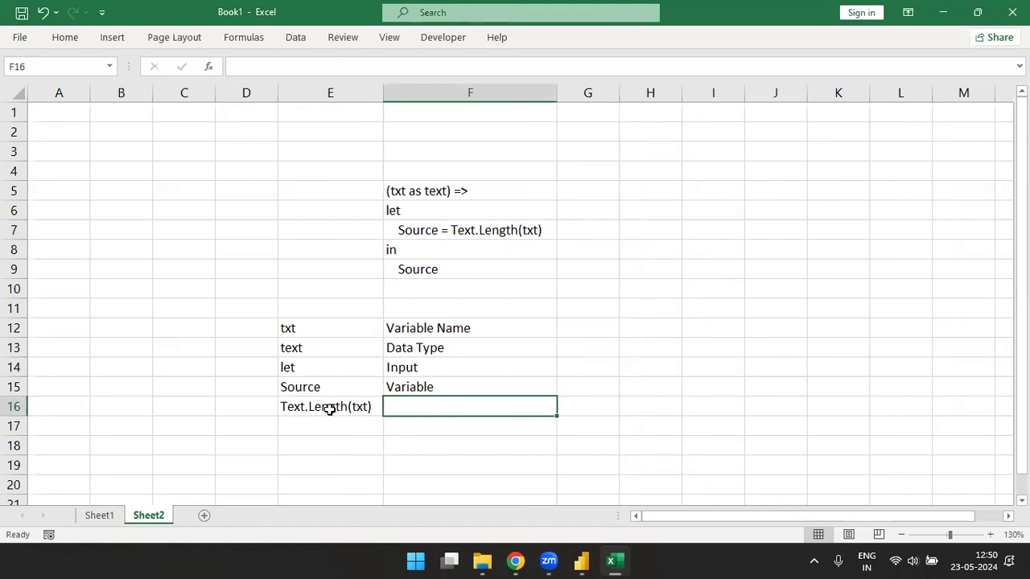
text(Function)
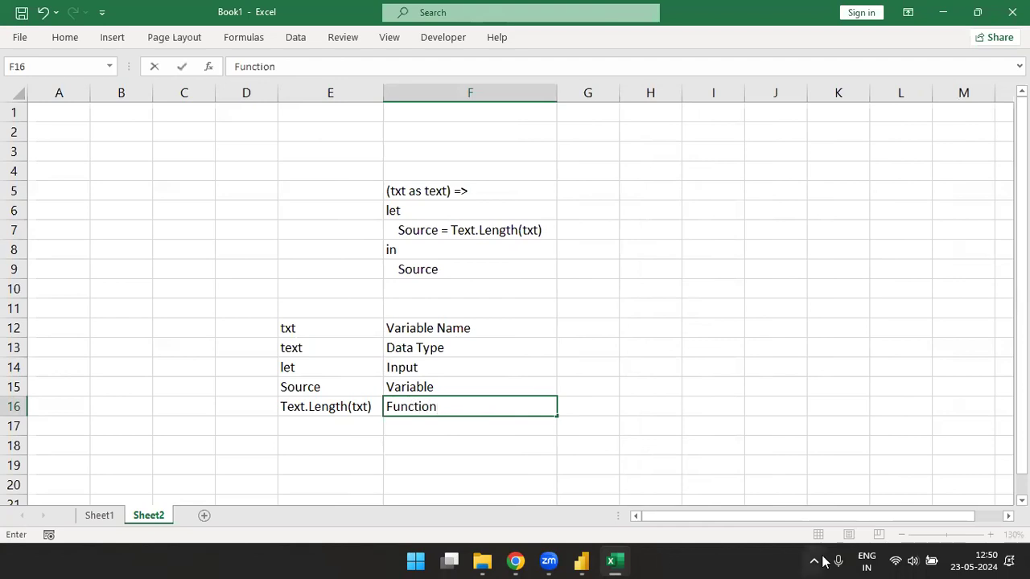
key(Return)
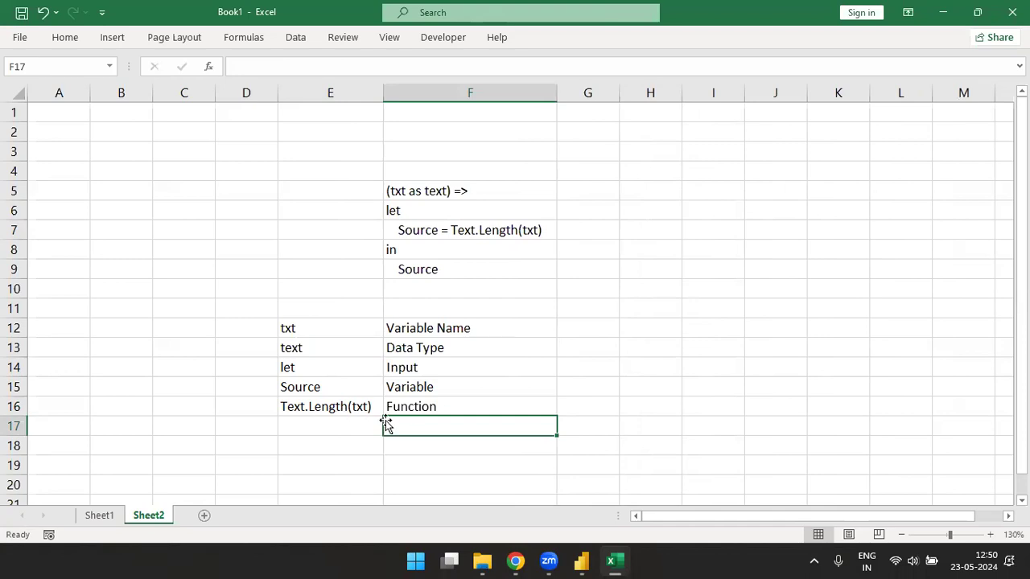
double_click(297, 329)
drag(297, 329, 252, 323)
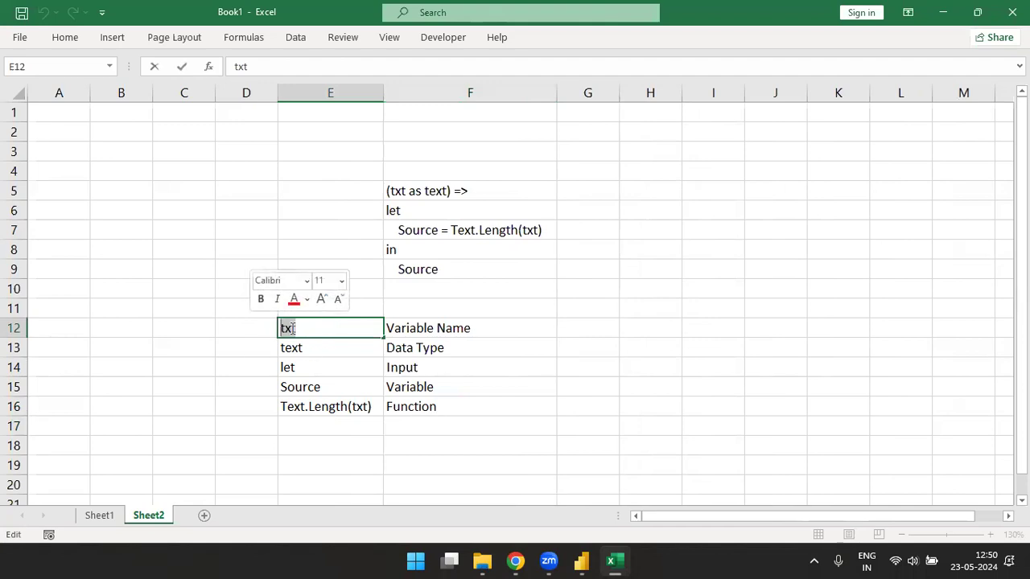
double_click(357, 405)
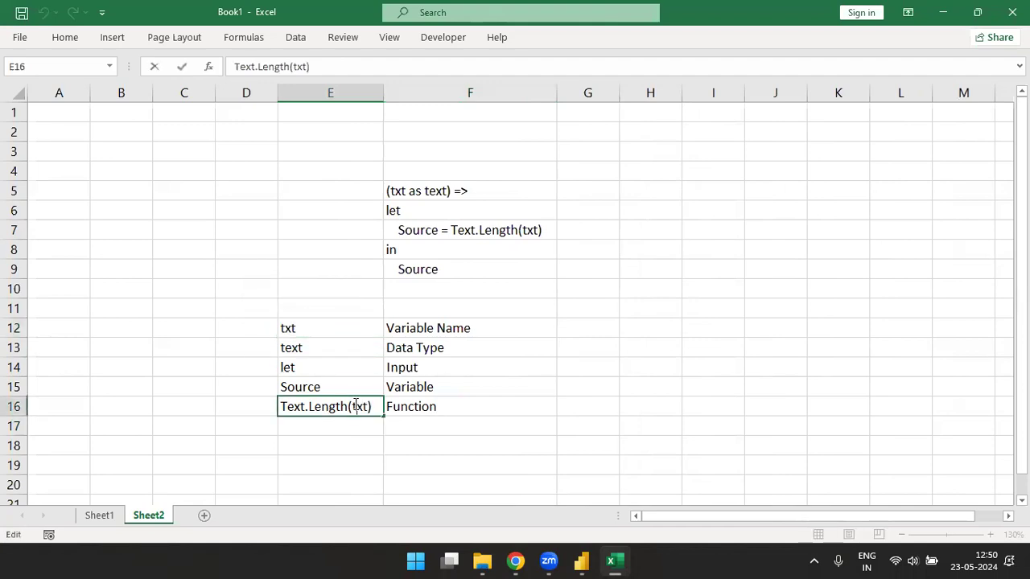
drag(351, 406, 369, 406)
click(309, 329)
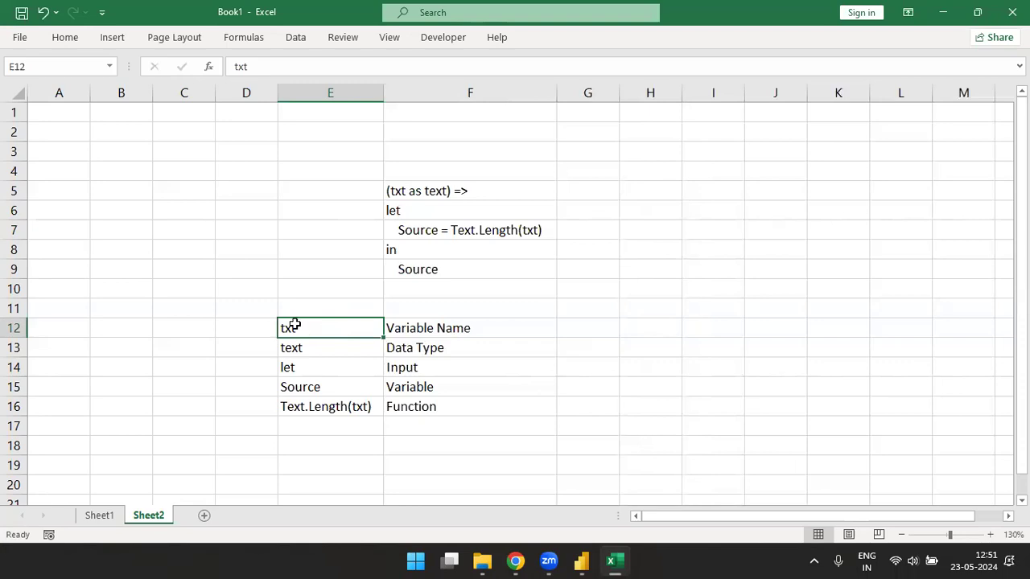
double_click(294, 325)
drag(299, 328, 268, 331)
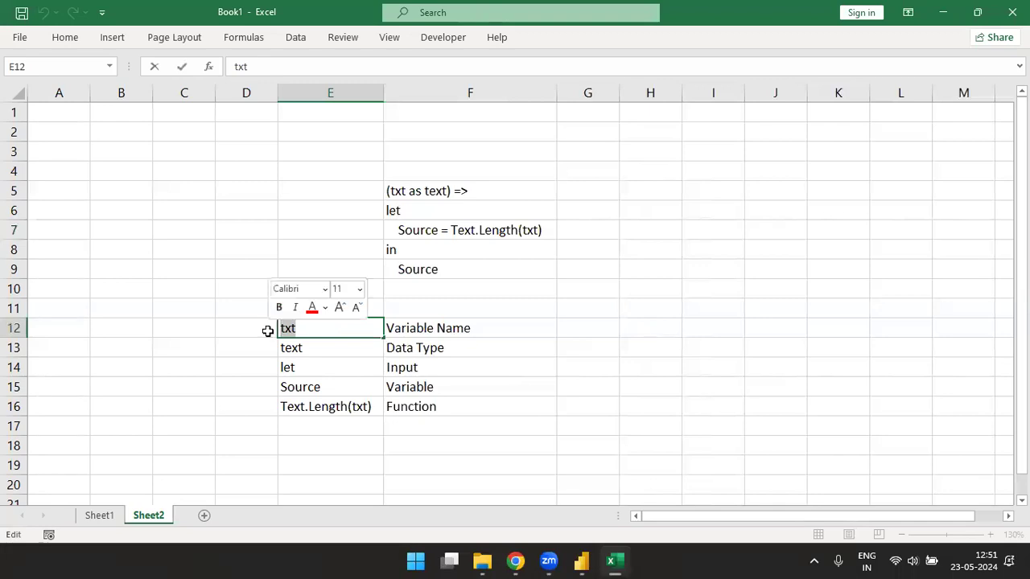
key(Return)
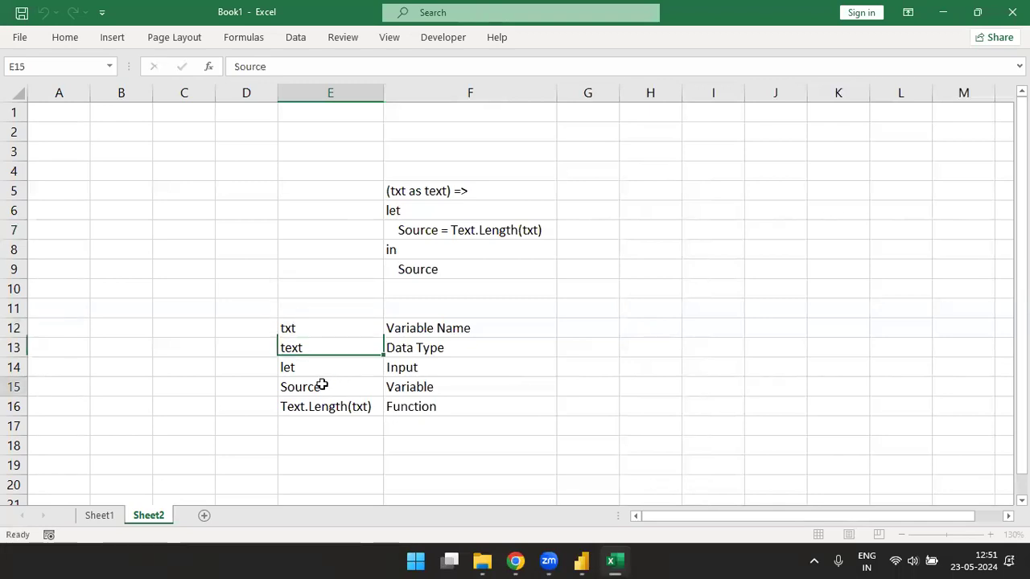
click(322, 385)
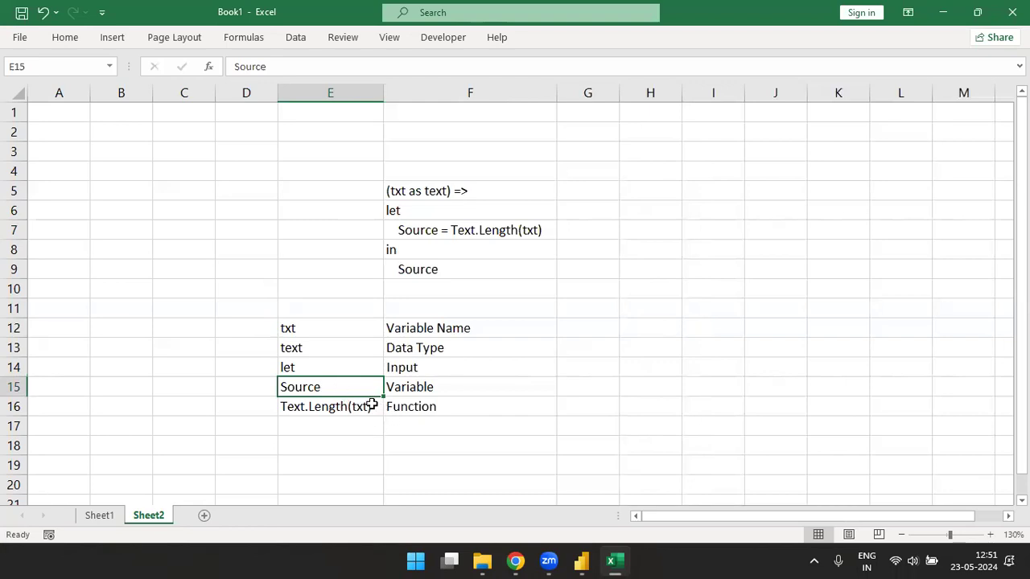
click(367, 406)
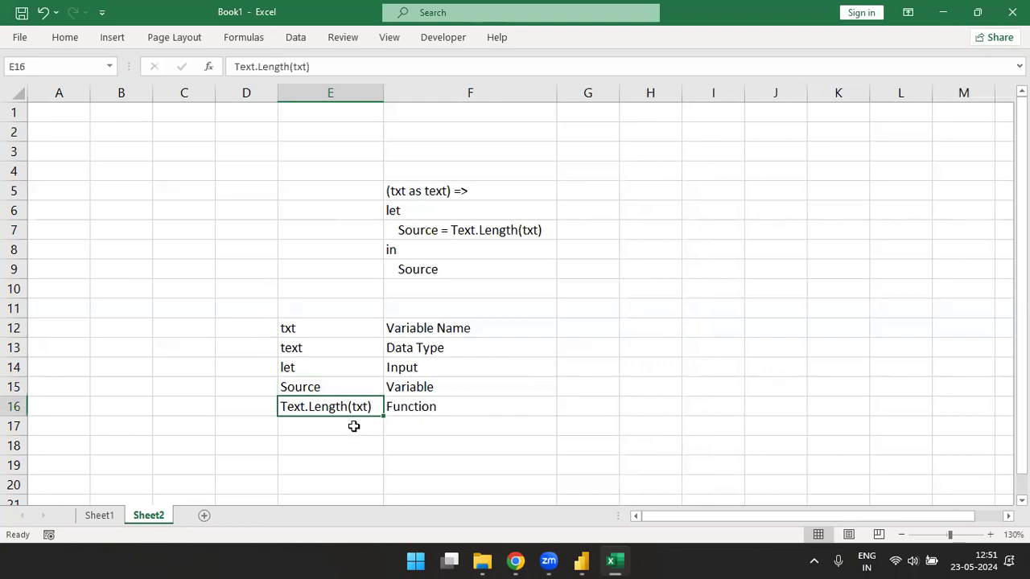
double_click(412, 248)
key(shift+Left)
key(shift+Left)
key(ctrl+c)
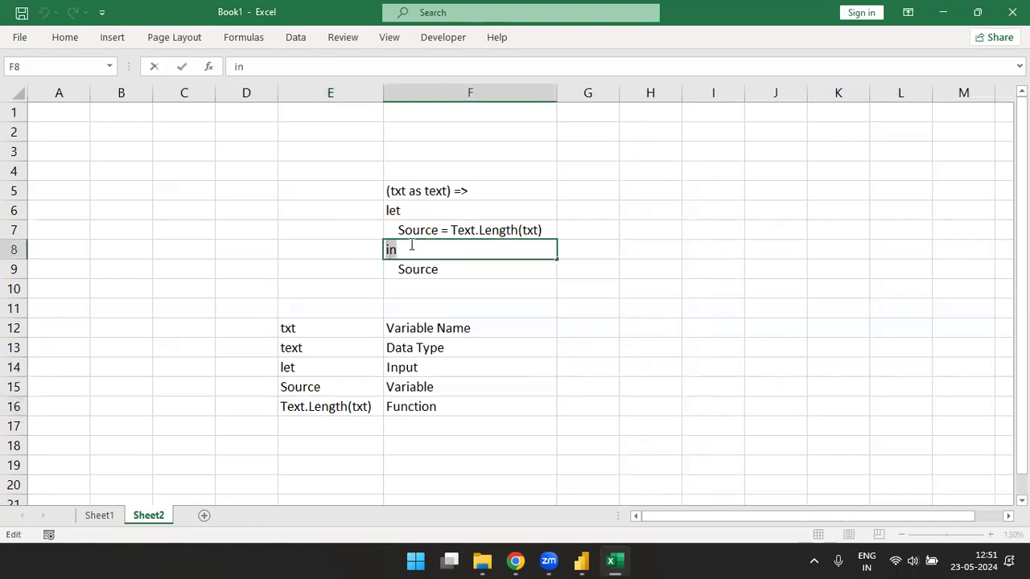
- Paste the keyword 'in' into E17 and label it 'Output' in F17
click(325, 420)
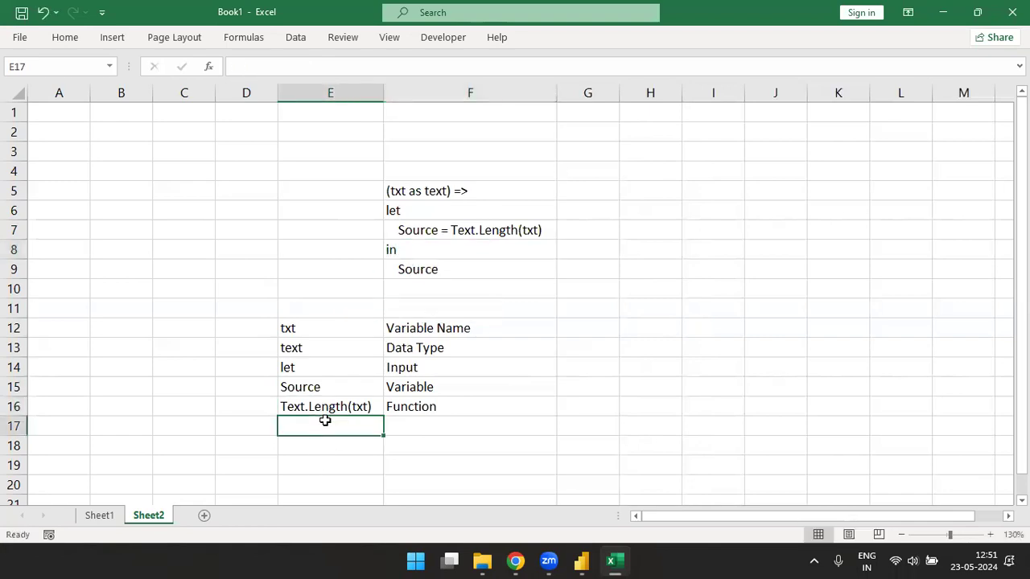
key(ctrl+v)
click(432, 427)
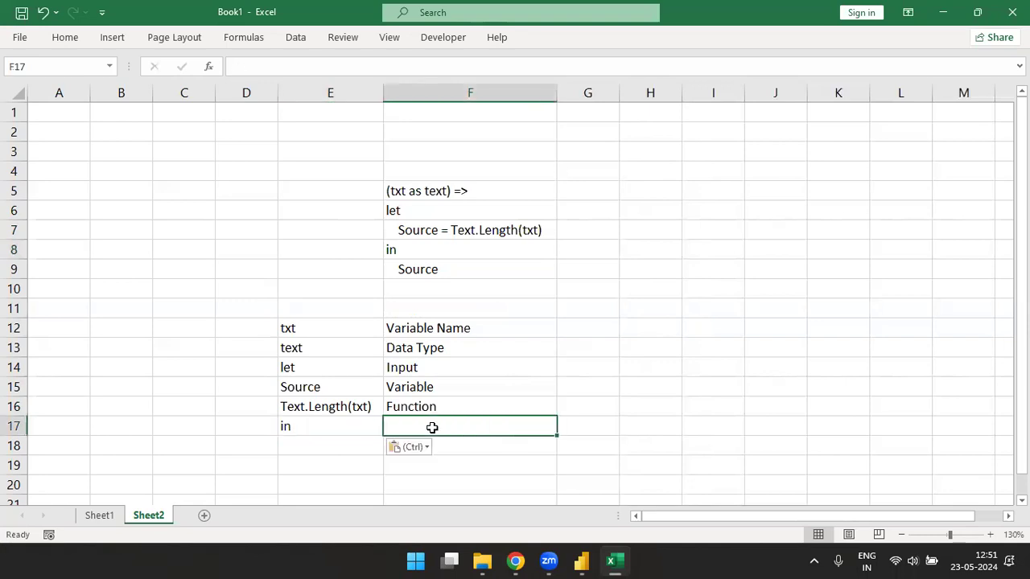
text(Output)
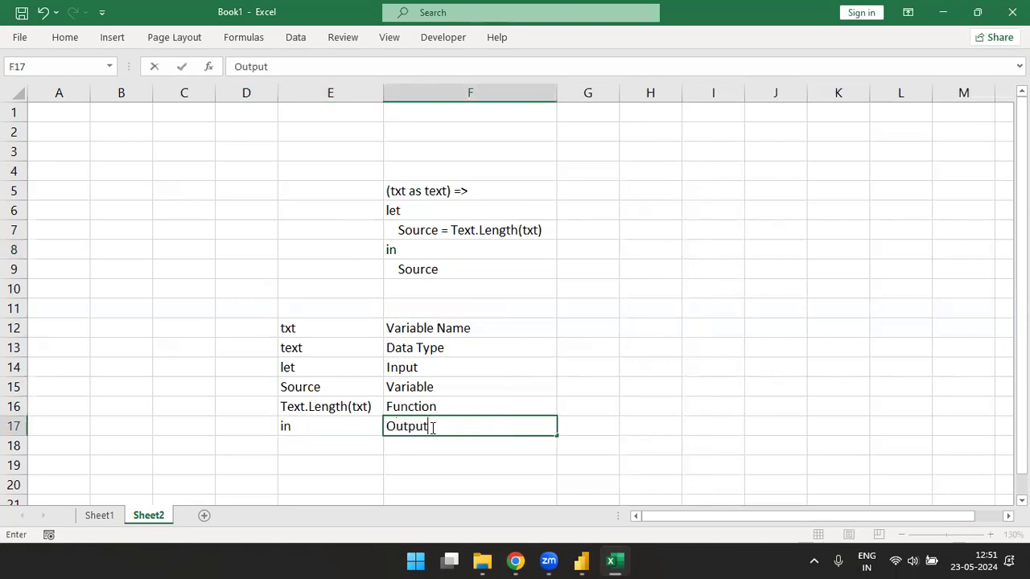
click(498, 390)
- Point out the Text.Length(txt)/Function notes and the 'in' entry against line F8
drag(322, 407, 424, 408)
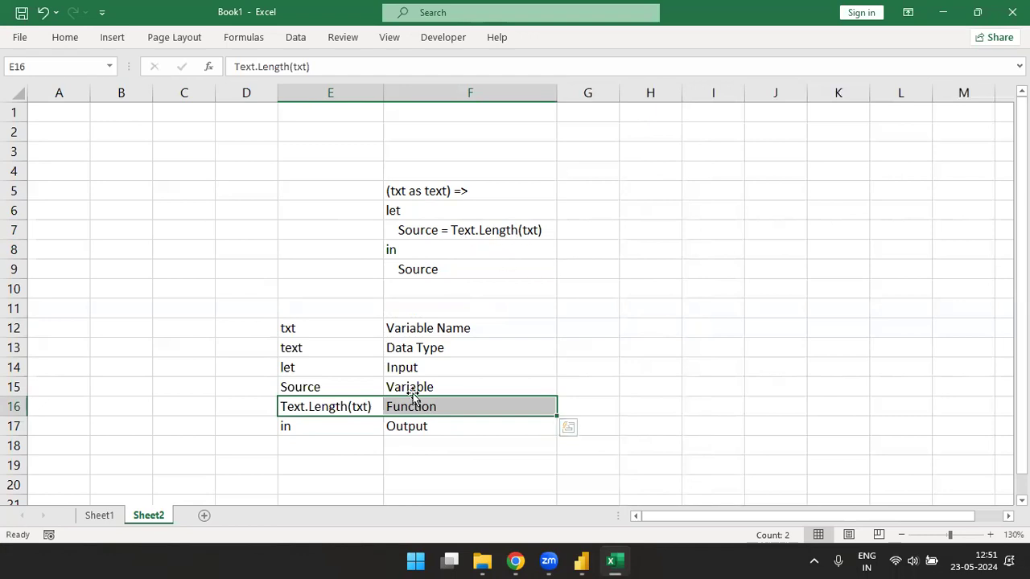
click(318, 434)
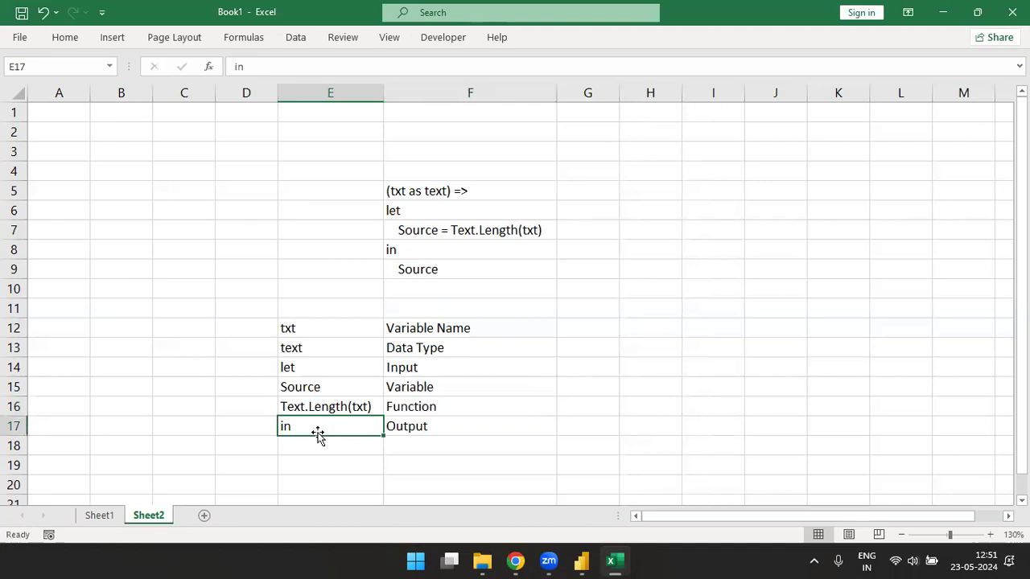
click(401, 250)
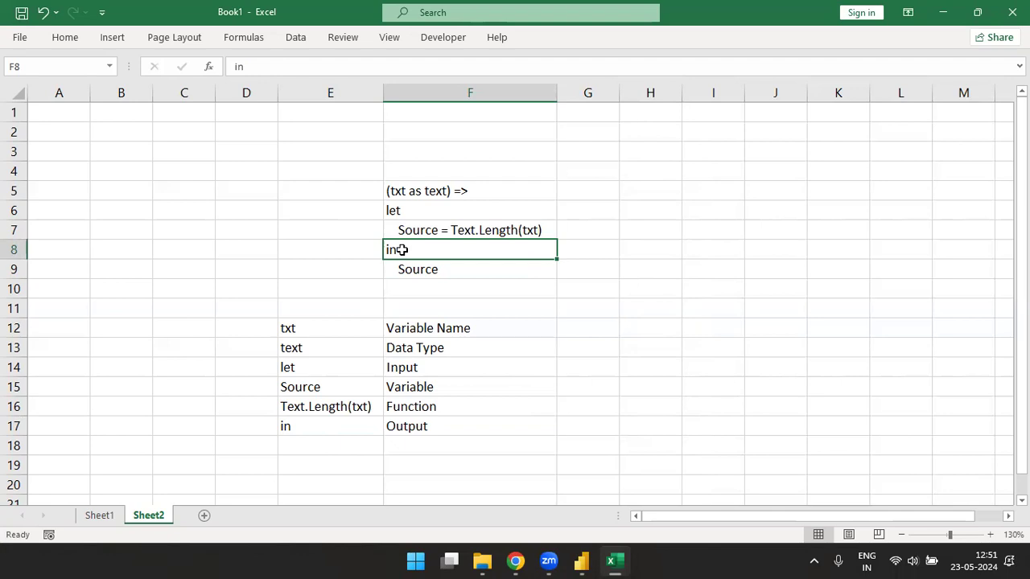
- Highlight the returned Source in F9, then Text.Length(txt) and Source in F7's definition
double_click(442, 269)
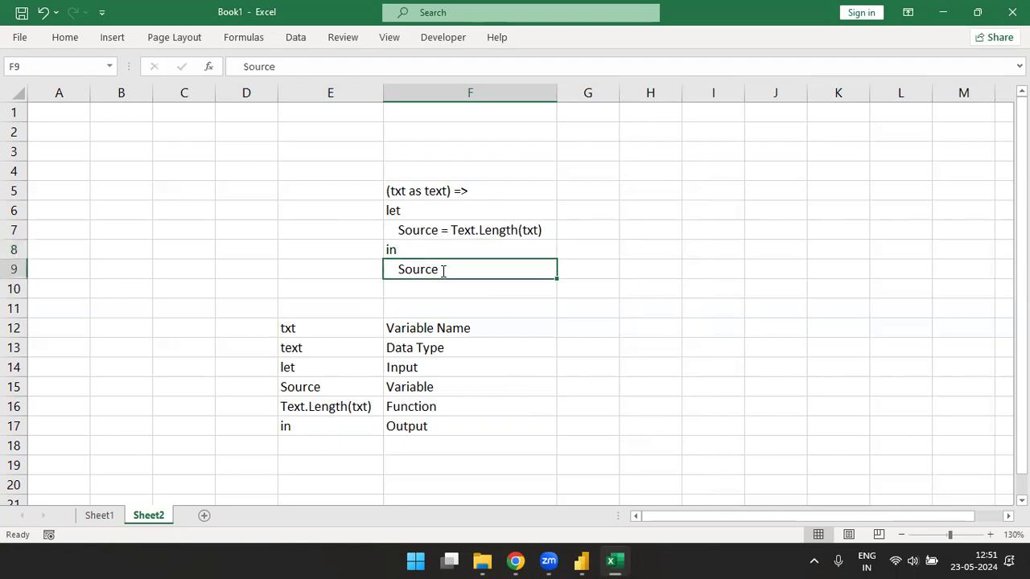
drag(446, 269, 373, 260)
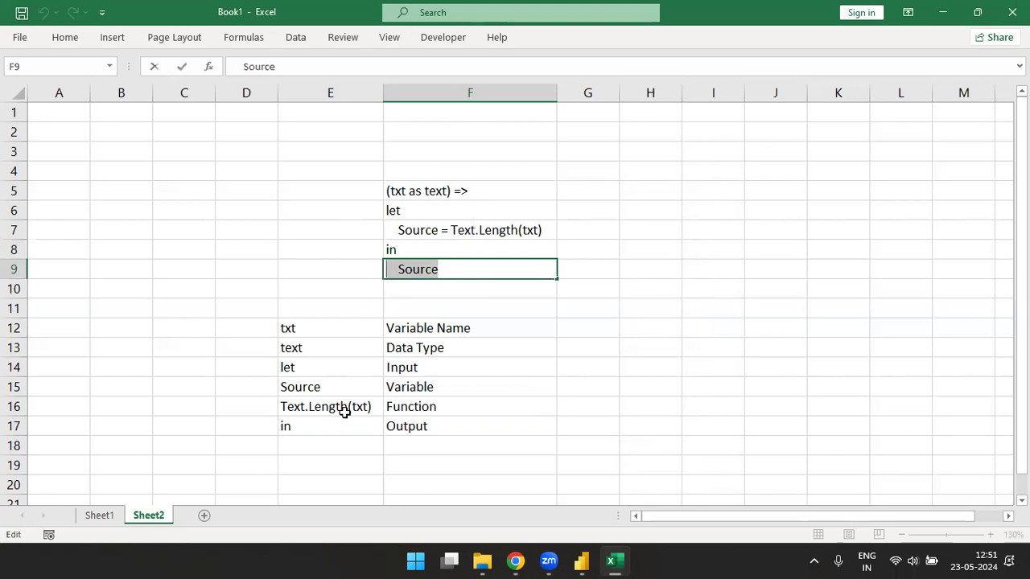
click(330, 449)
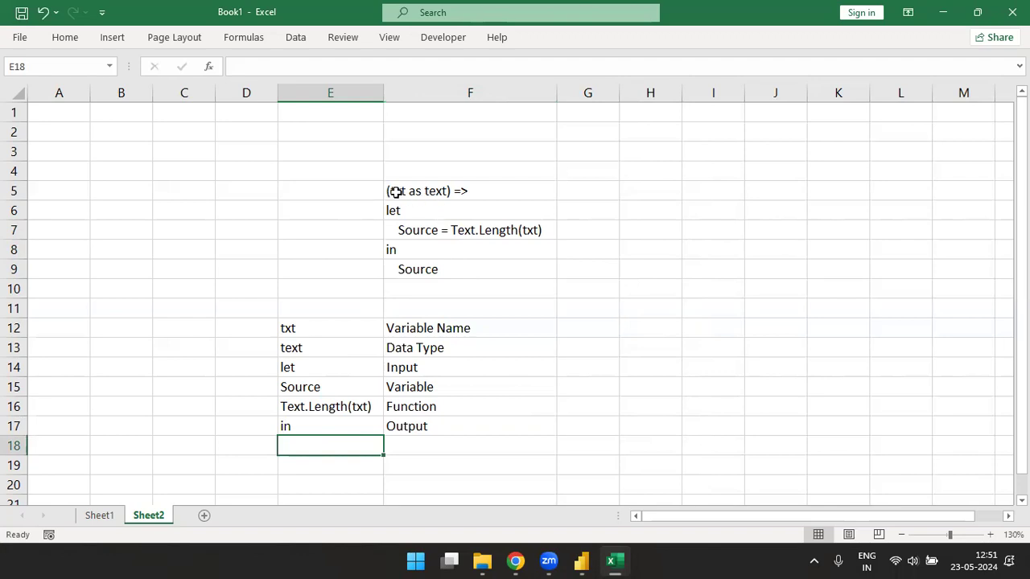
click(499, 232)
double_click(453, 230)
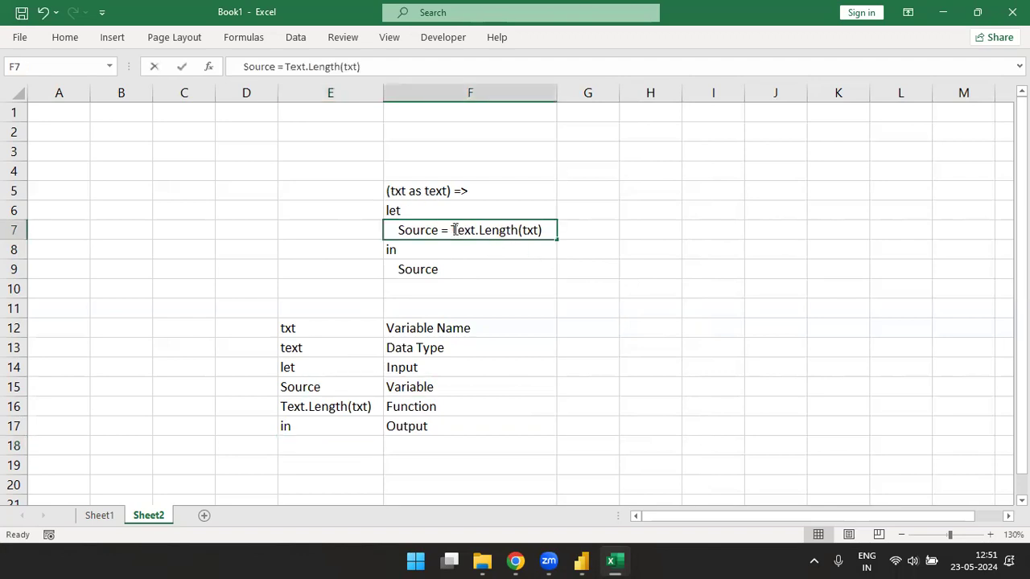
drag(451, 230, 547, 231)
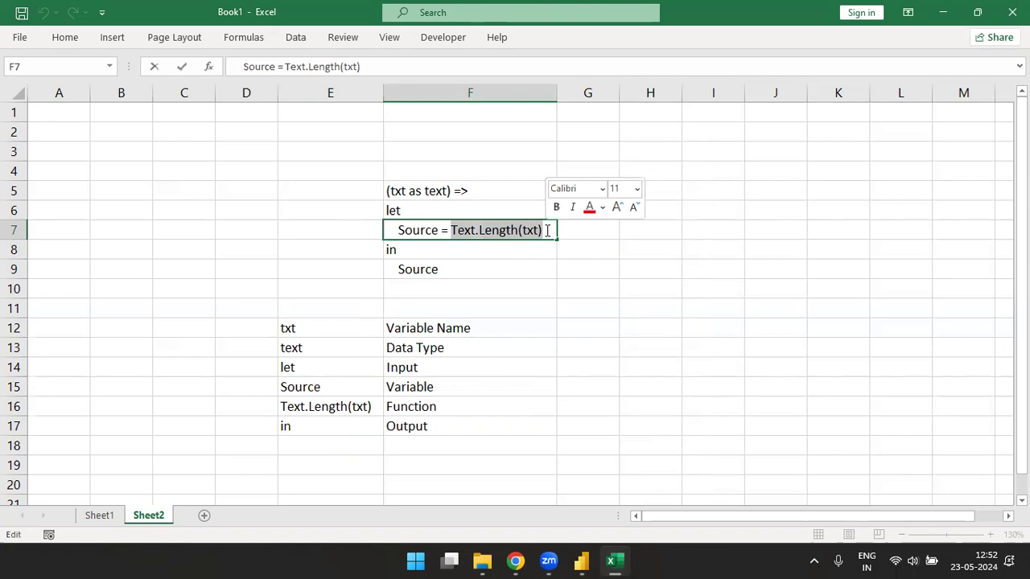
click(438, 232)
drag(438, 232, 379, 232)
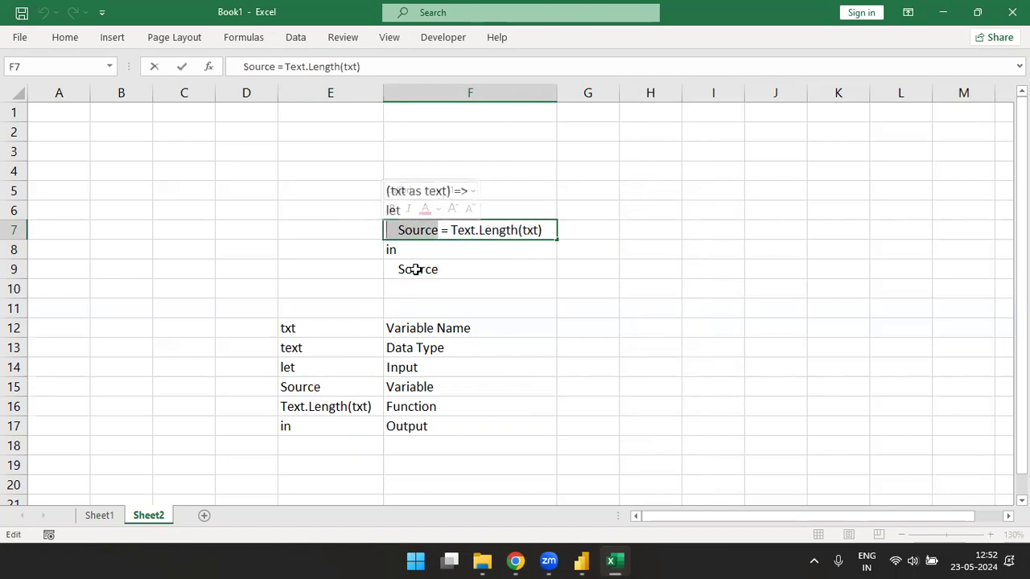
- Compare the Source name in F9 with its F7 definition and Text.Length(txt) expression
double_click(448, 270)
drag(448, 269, 384, 270)
click(385, 232)
double_click(435, 230)
drag(439, 231, 379, 231)
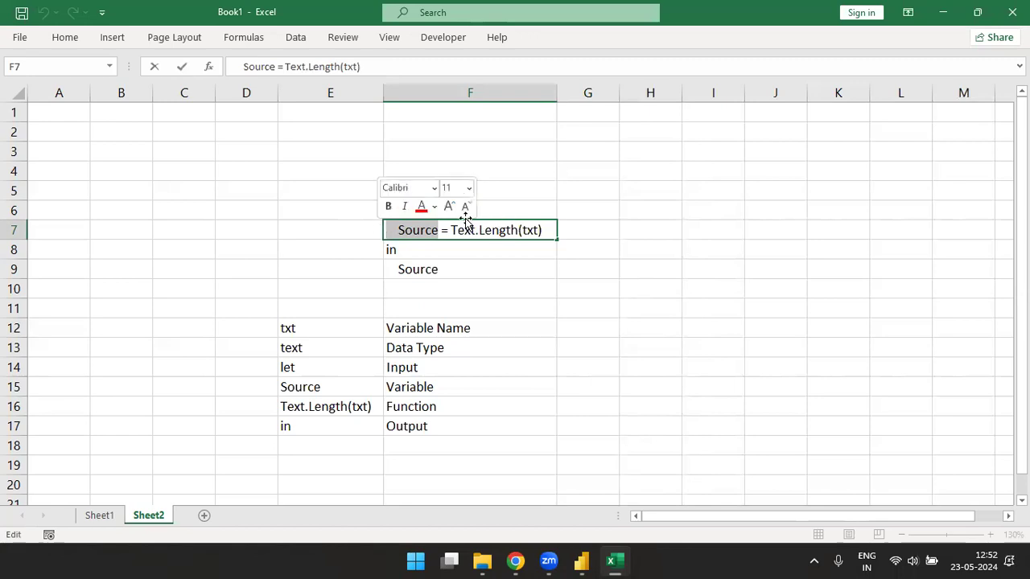
drag(450, 231, 545, 232)
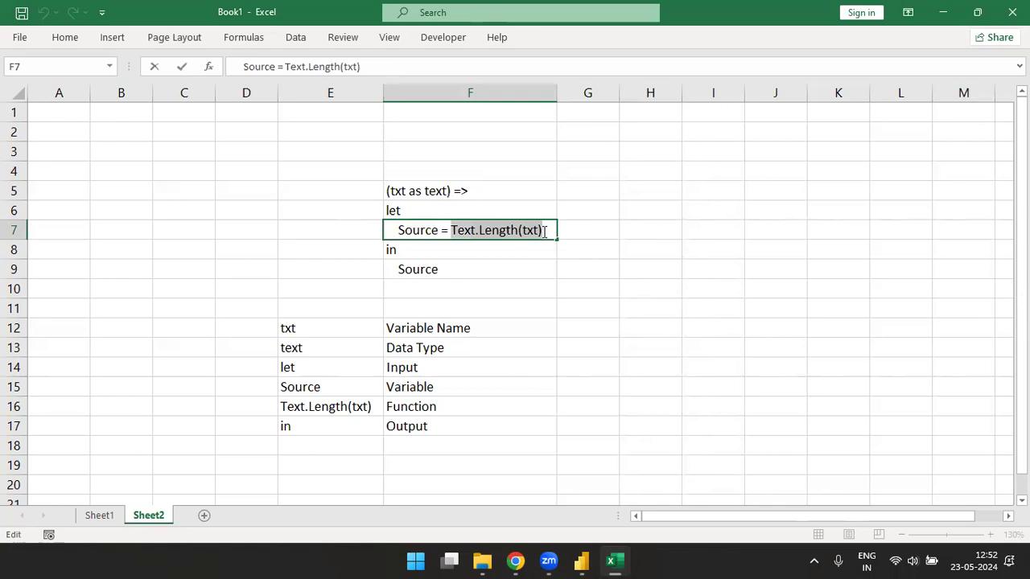
drag(399, 230, 439, 230)
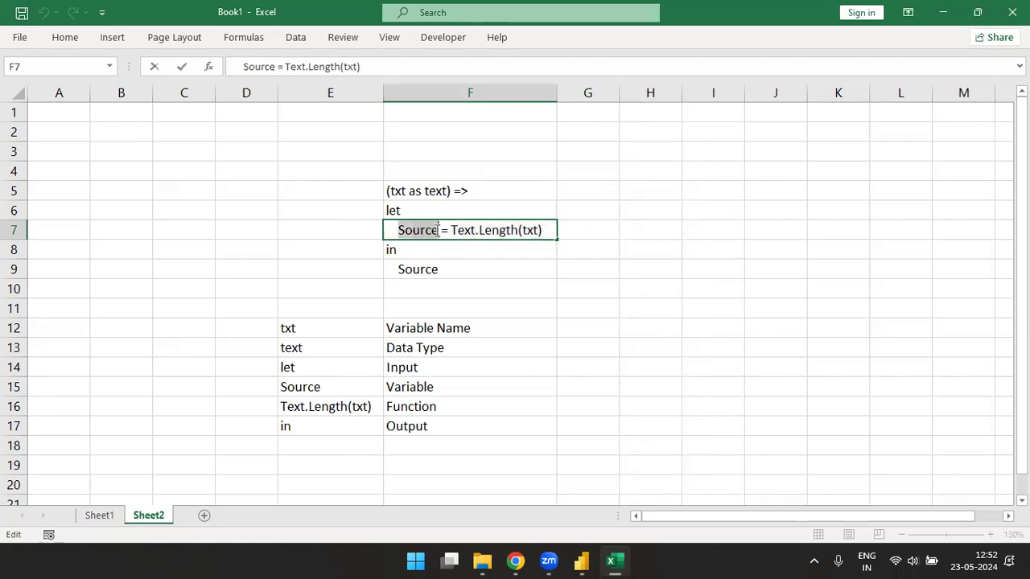
- Highlight Source in F9 and Text.Length(txt) in F7, then return to Power Query Editor
double_click(393, 269)
drag(393, 268, 470, 268)
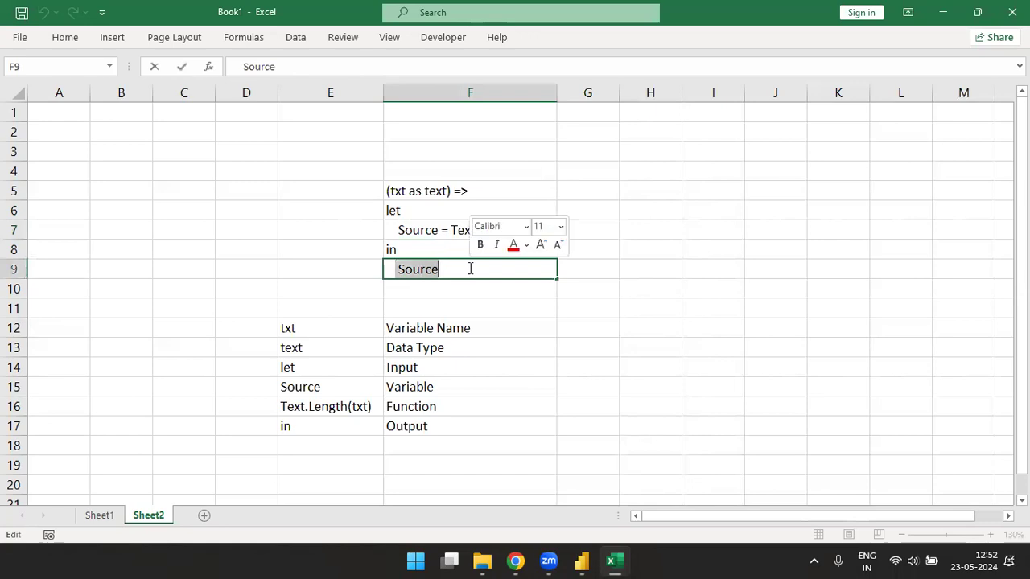
click(451, 230)
double_click(451, 230)
drag(450, 230, 544, 229)
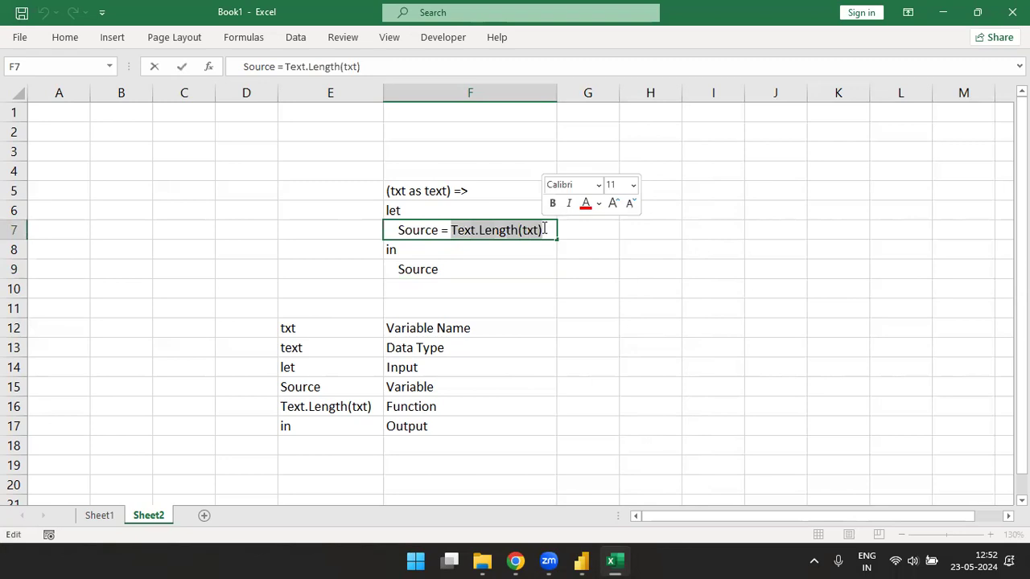
click(476, 387)
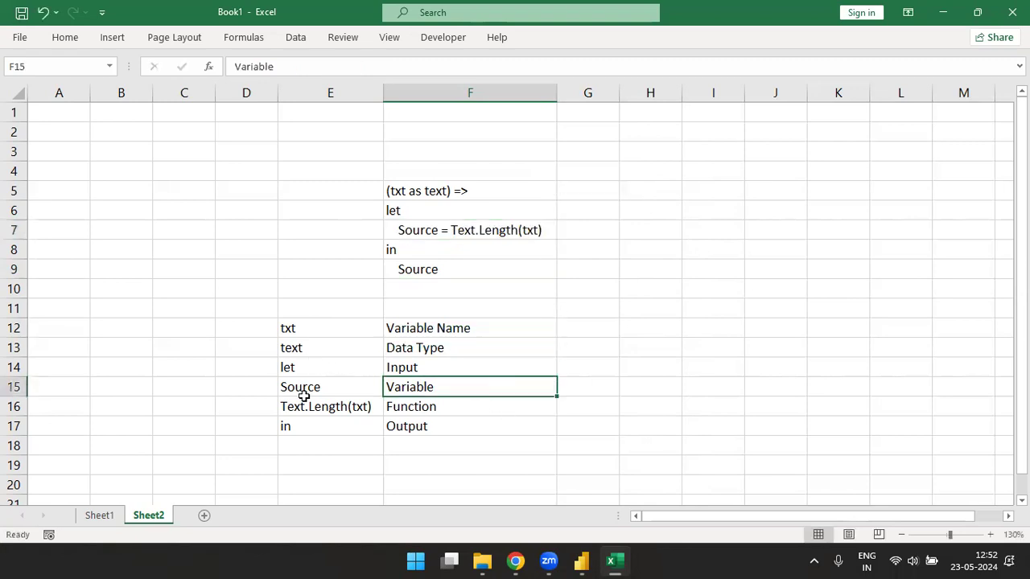
key(alt+Tab)
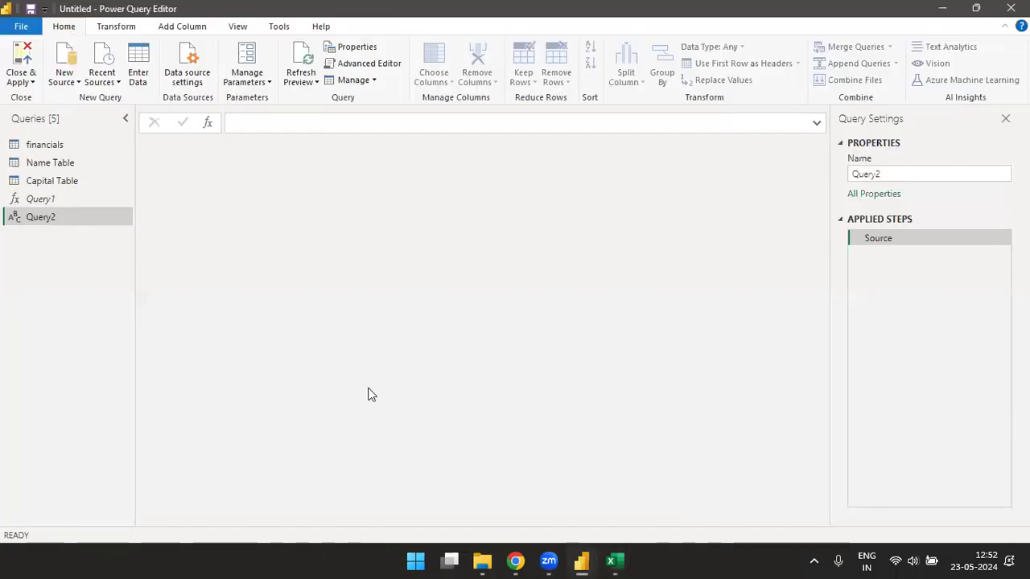
- On the financials query, start an invoked custom function column named 'New Column'
click(55, 147)
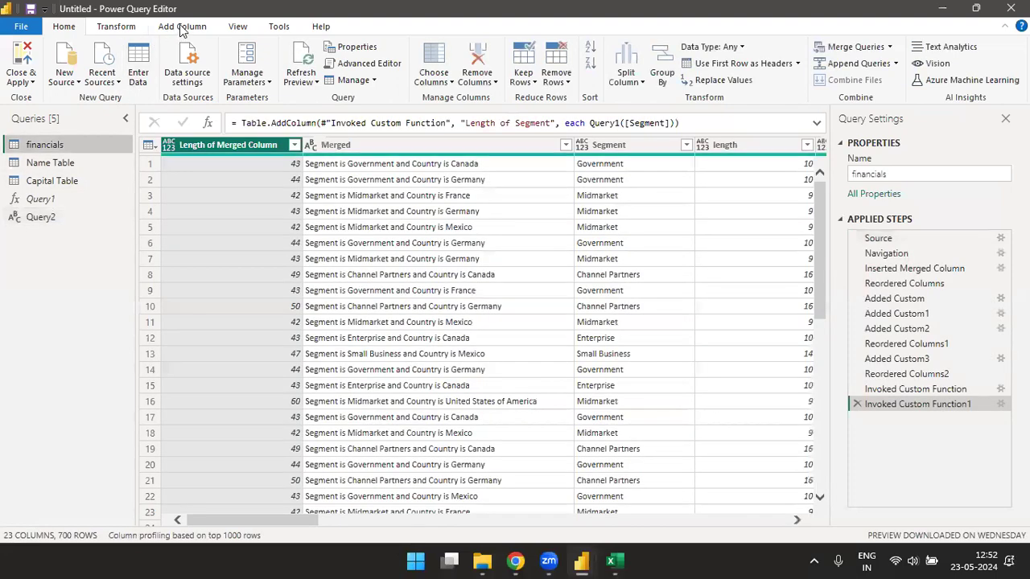
click(183, 25)
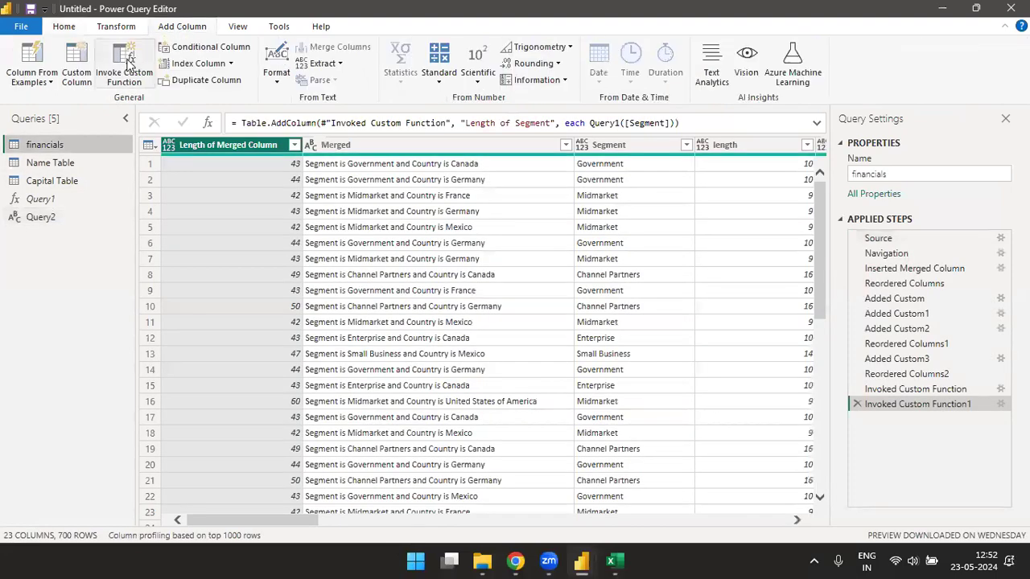
click(127, 71)
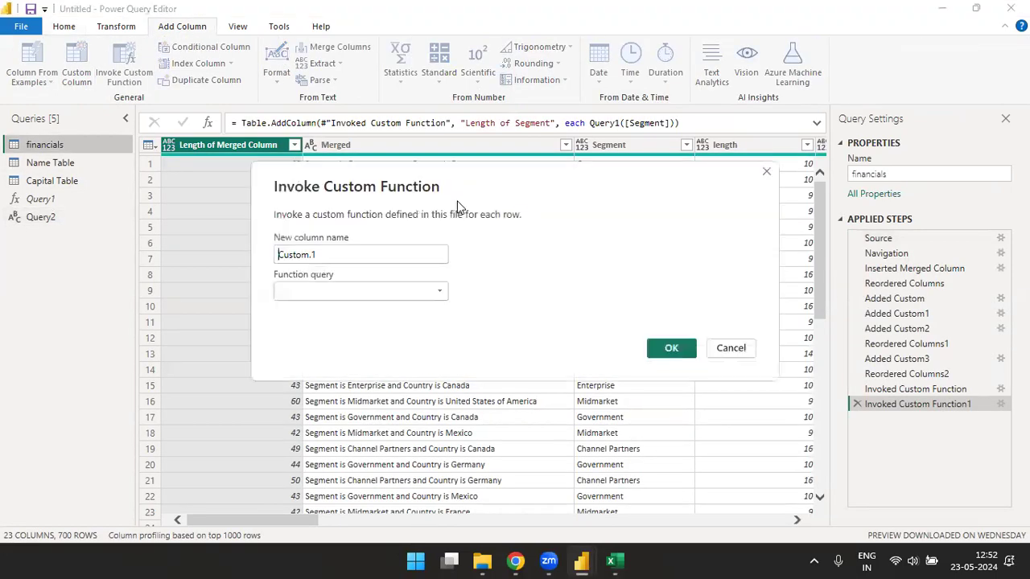
drag(354, 258, 238, 260)
key(BackSpace)
text(Ne)
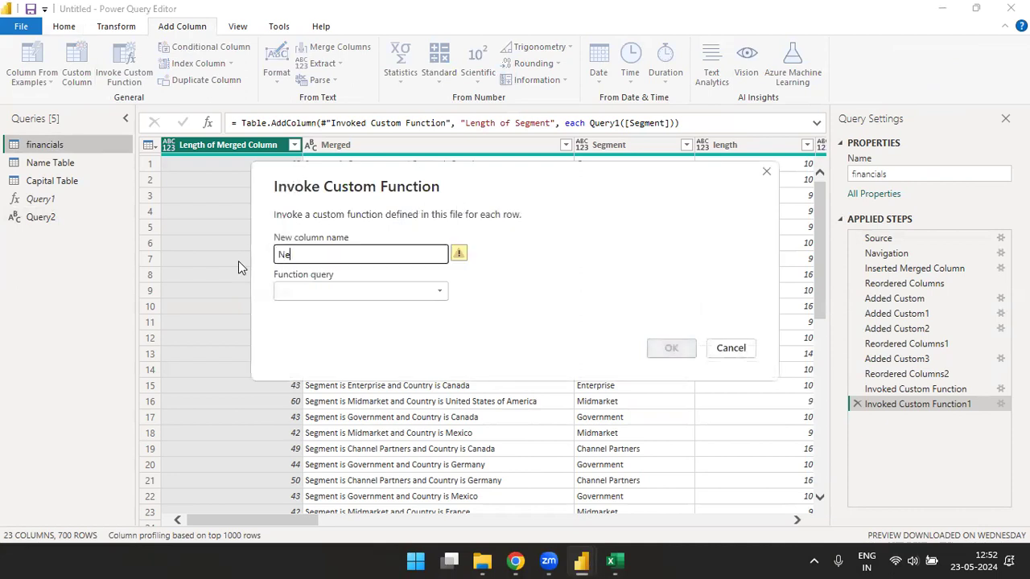
text(w Column)
- Set it to run Query1 with txt taken from the Product column, glancing at the Excel notes
click(322, 291)
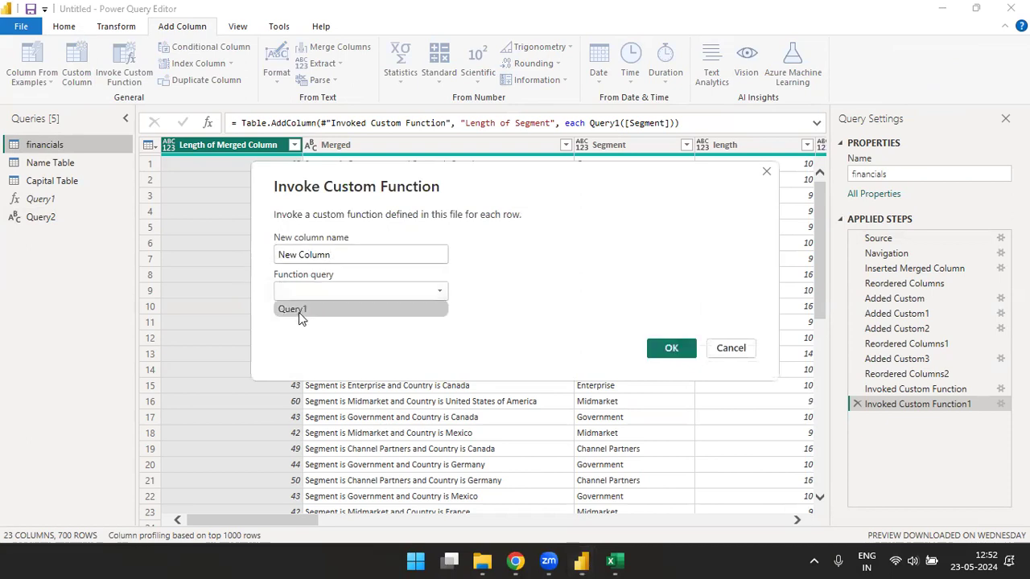
click(299, 310)
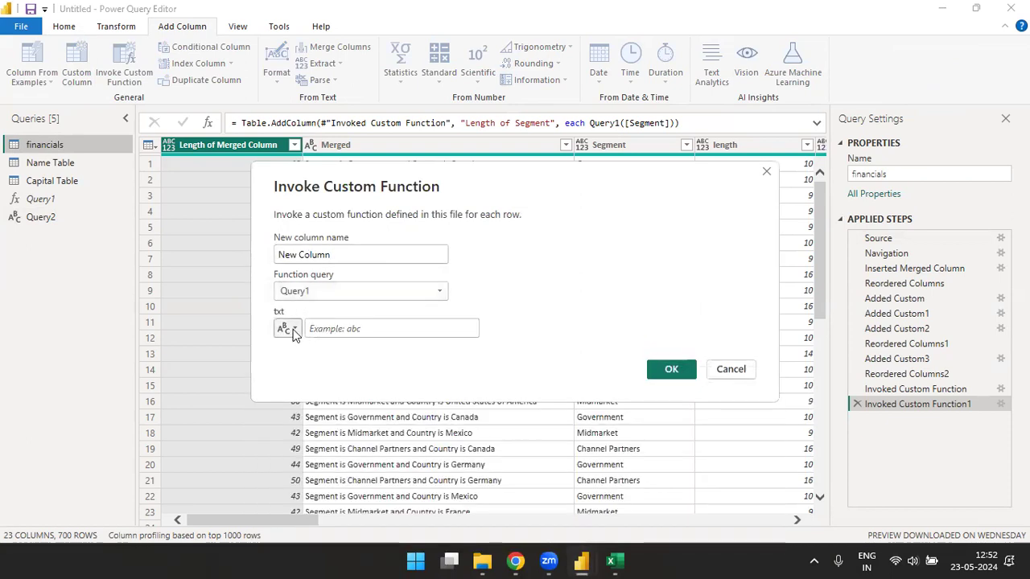
click(288, 329)
click(314, 364)
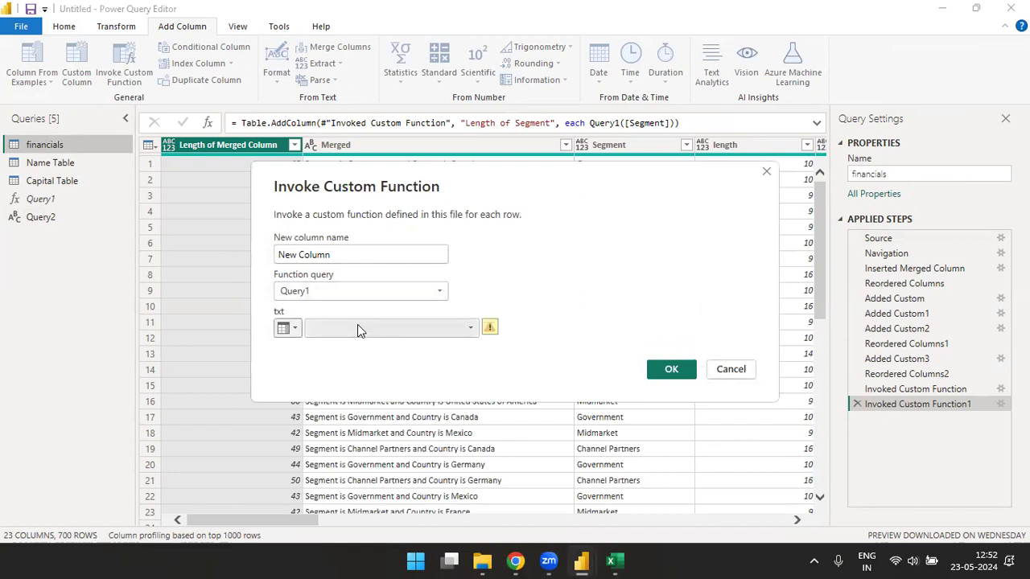
click(357, 326)
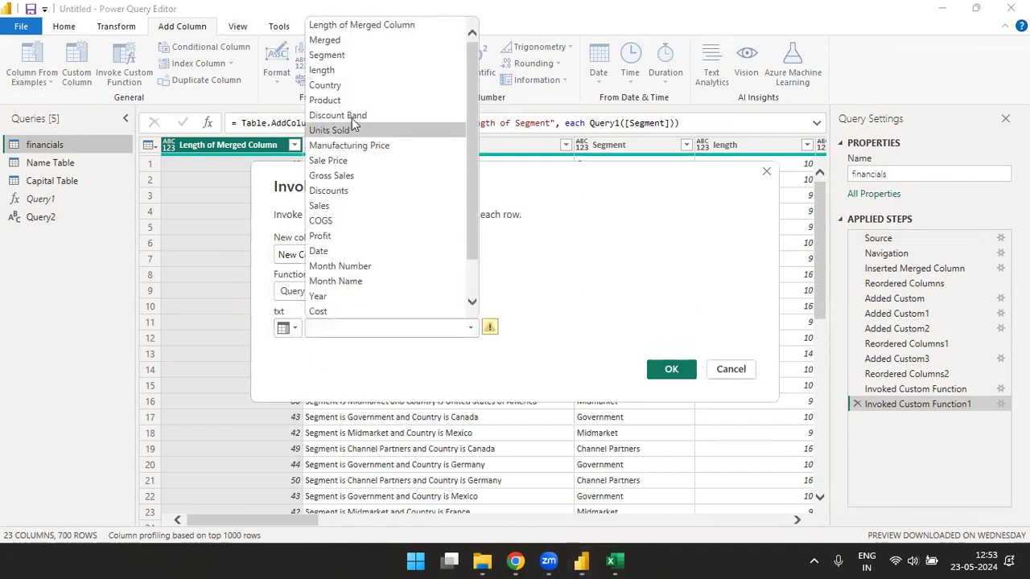
click(329, 101)
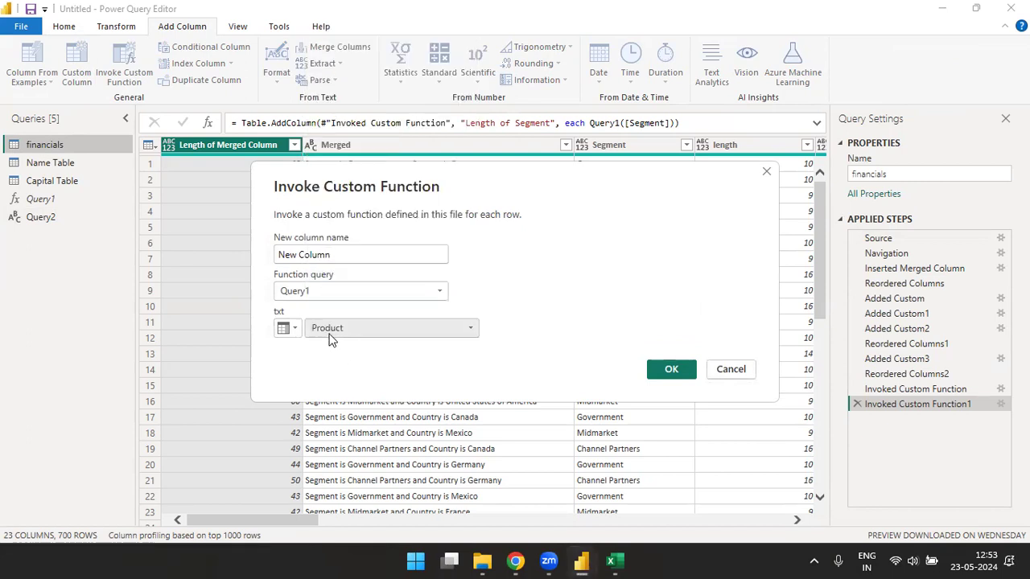
key(alt+Tab)
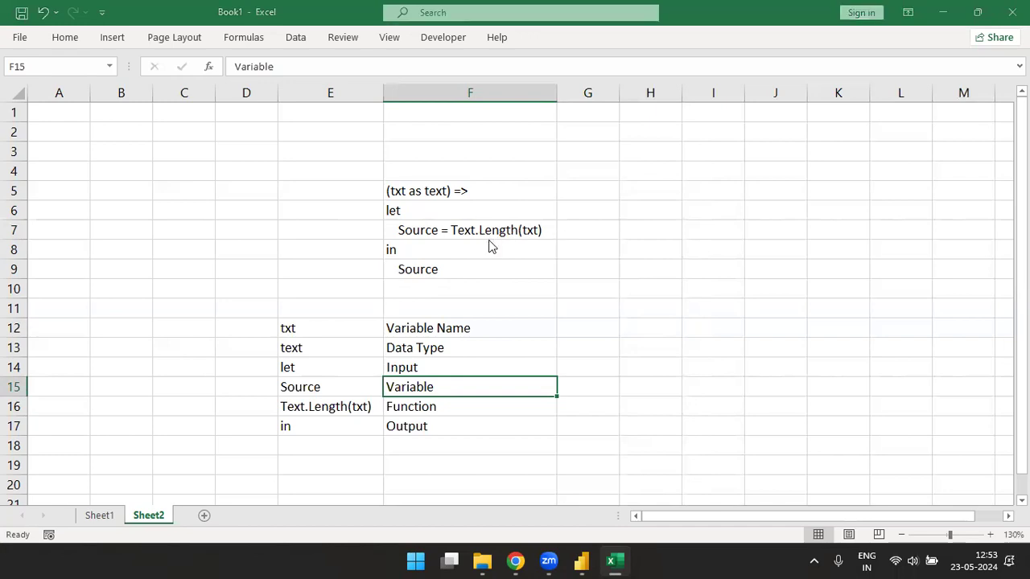
key(alt+Tab)
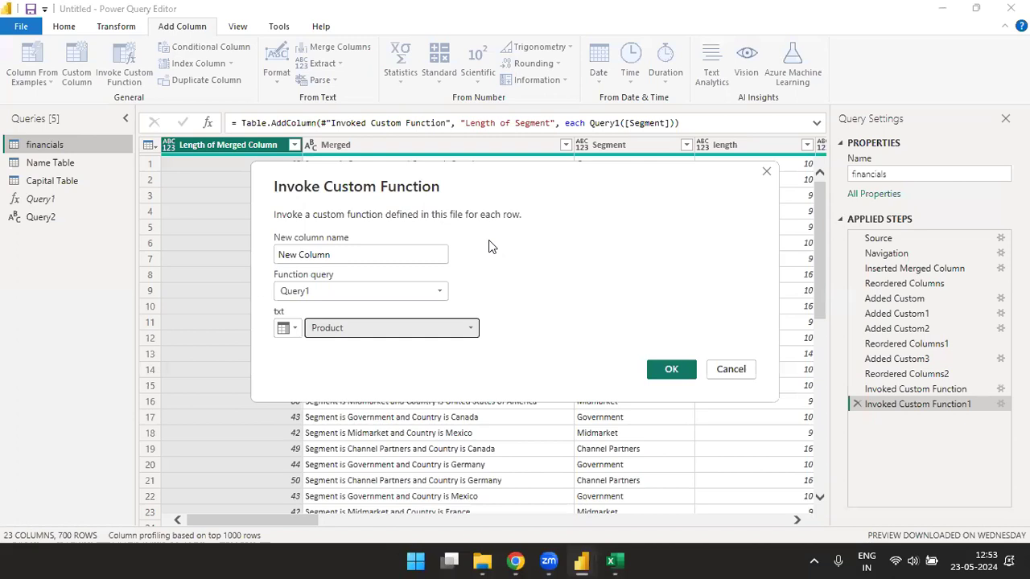
- Confirm the invoked New Column on financials and select the Country column beside length
click(665, 371)
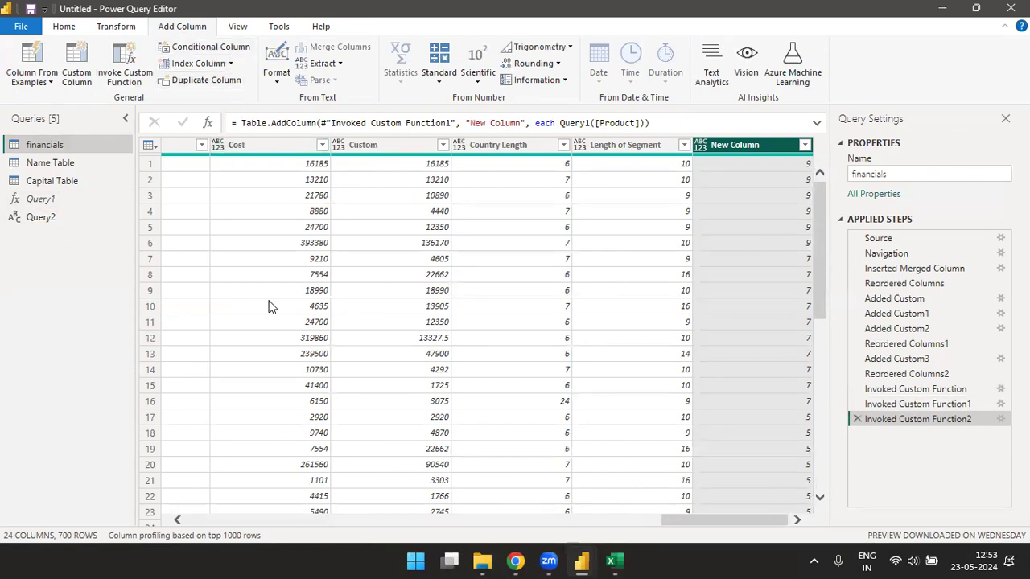
drag(696, 519, 202, 515)
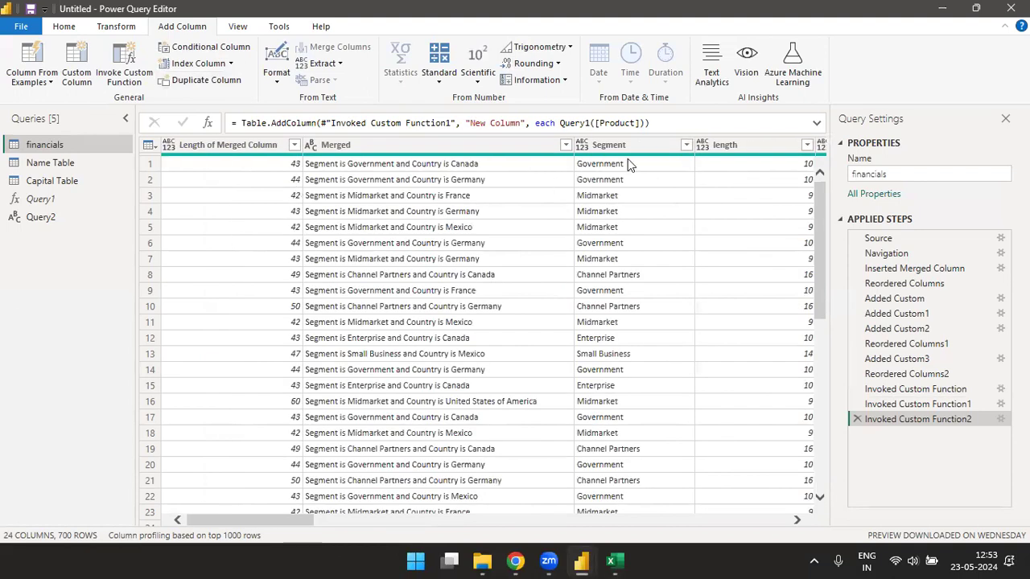
click(756, 143)
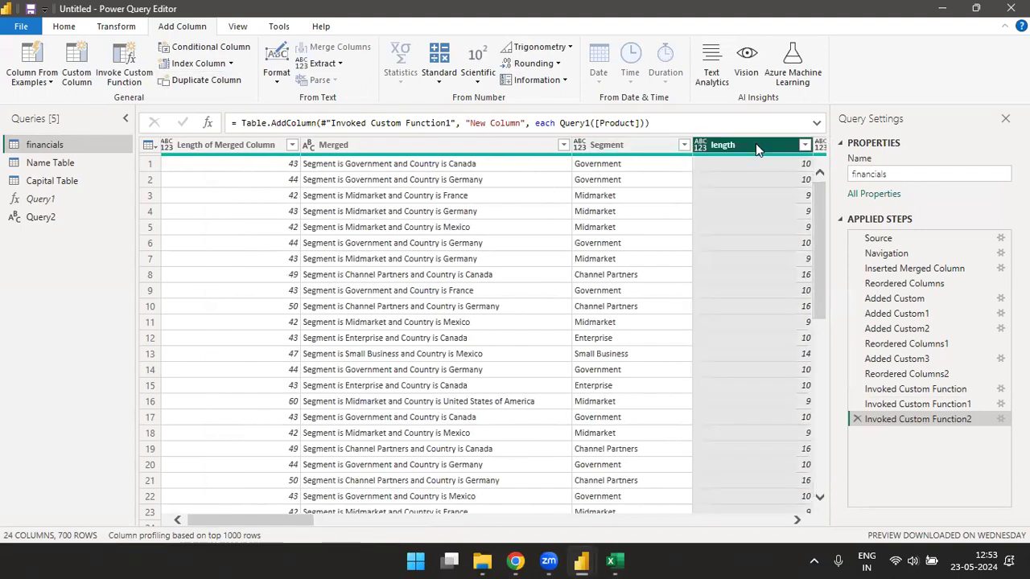
key(Right)
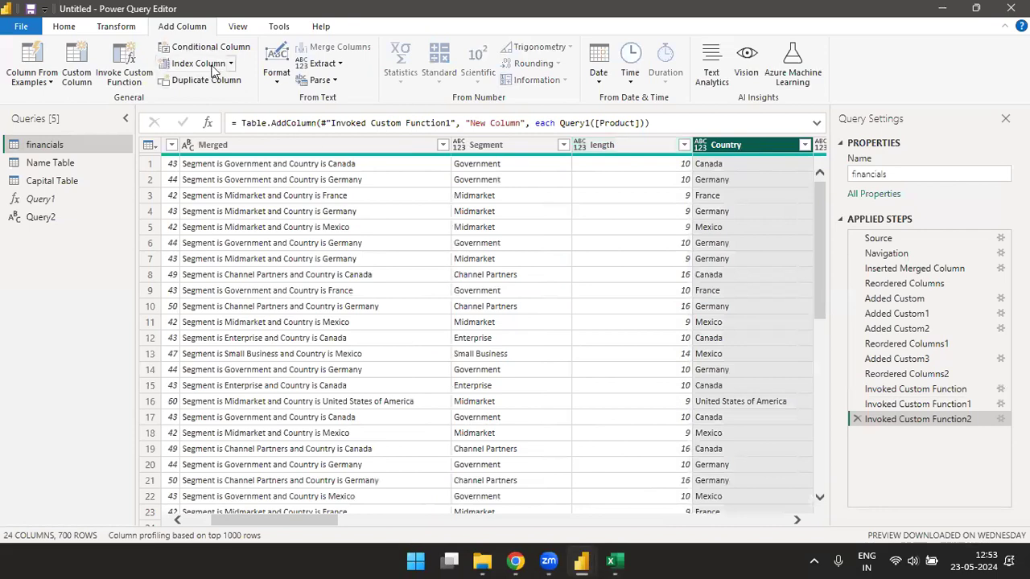
click(202, 50)
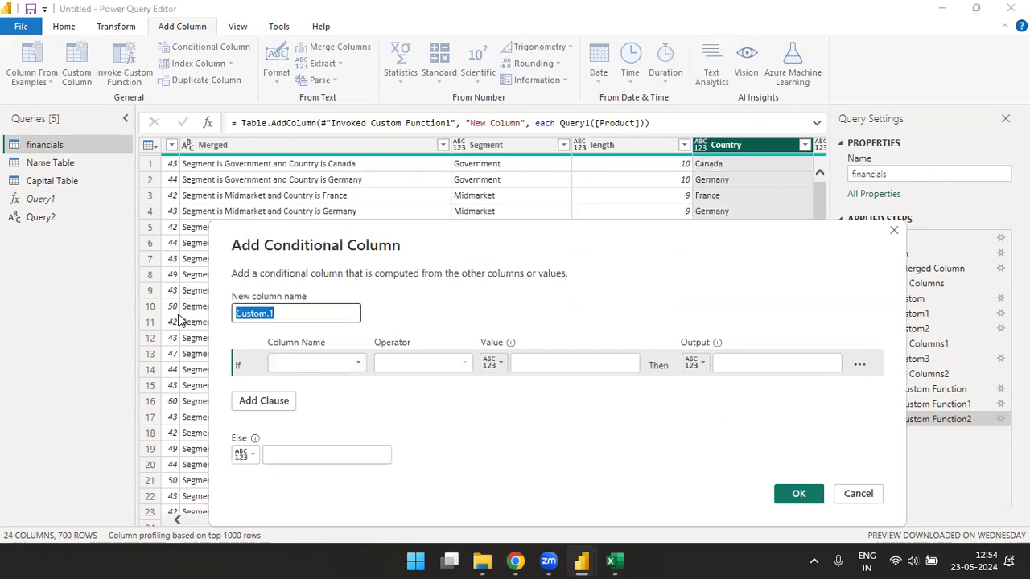
- Name the conditional column New_Column with a first rule: Country equals Canada gives CAN
text(New_Colimn)
key(BackSpace)
key(BackSpace)
key(BackSpace)
text(umn)
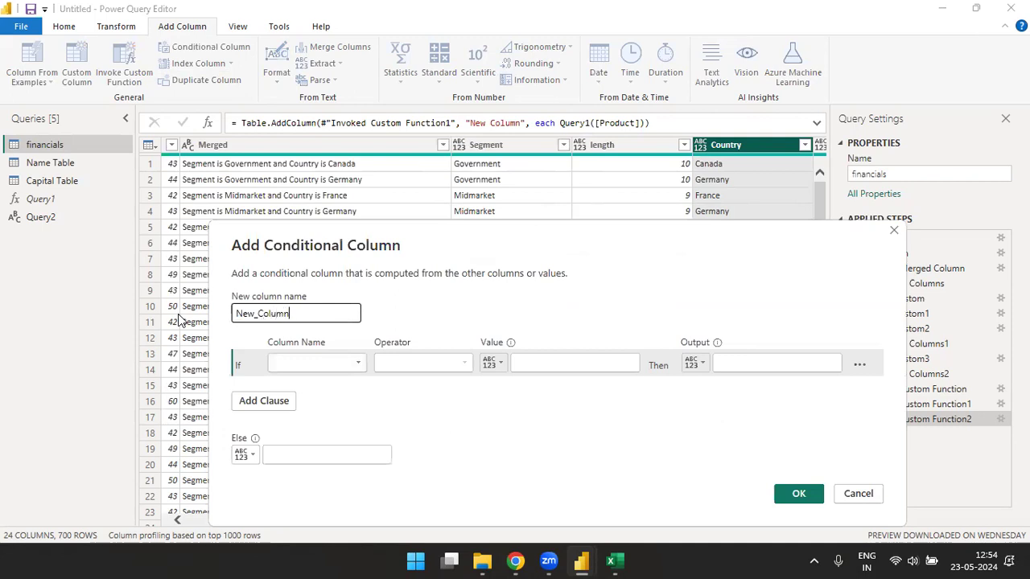
click(327, 363)
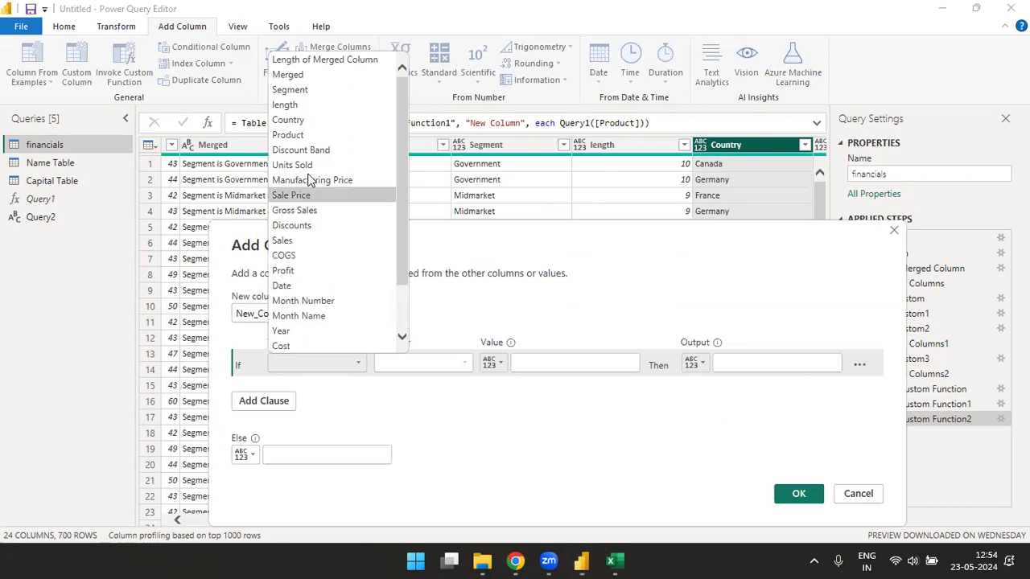
click(294, 121)
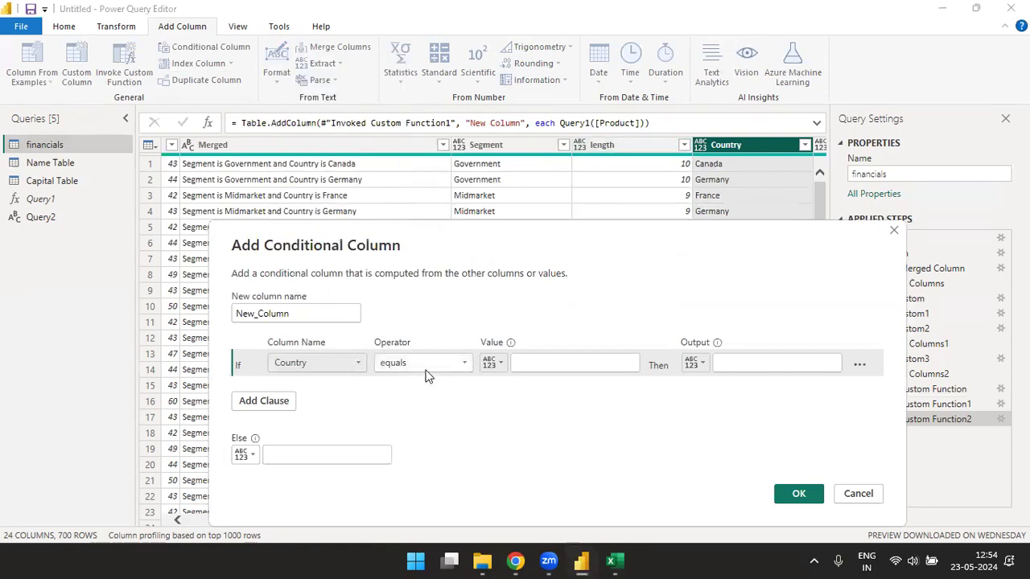
click(547, 362)
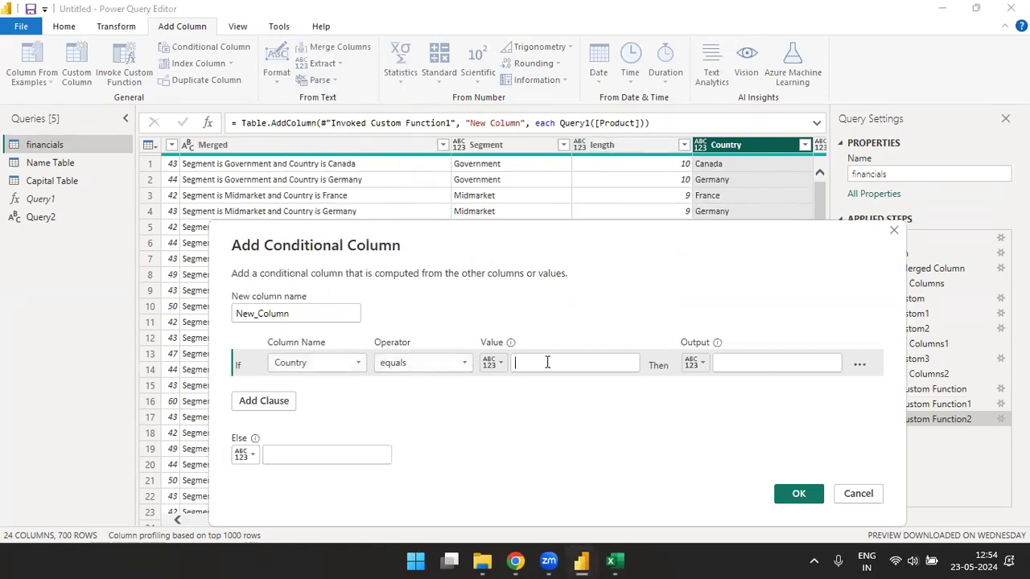
click(547, 362)
click(791, 361)
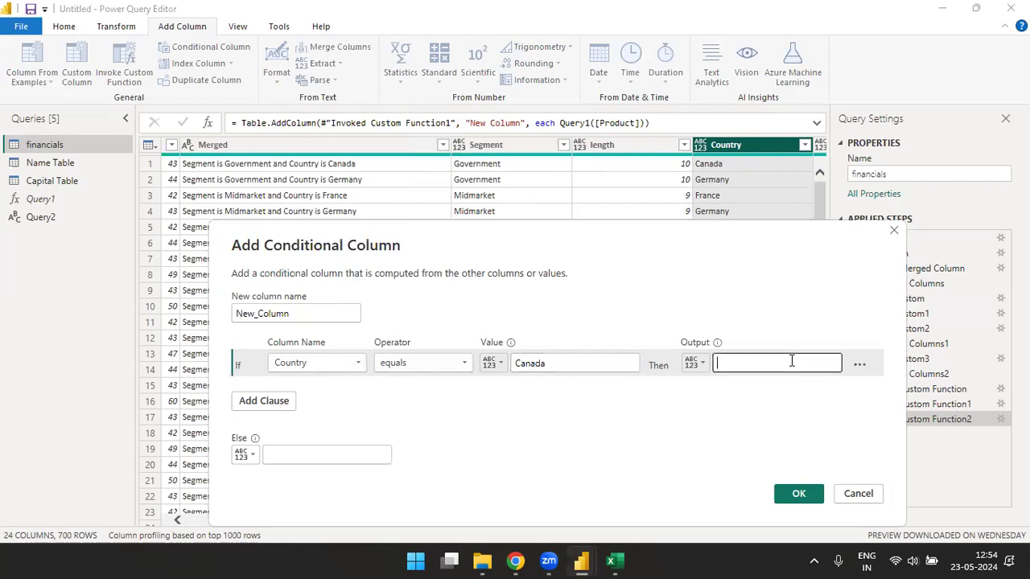
text(A)
key(BackSpace)
text(CAN)
- Add a second rule mapping Country equals Germany to GEM
click(264, 402)
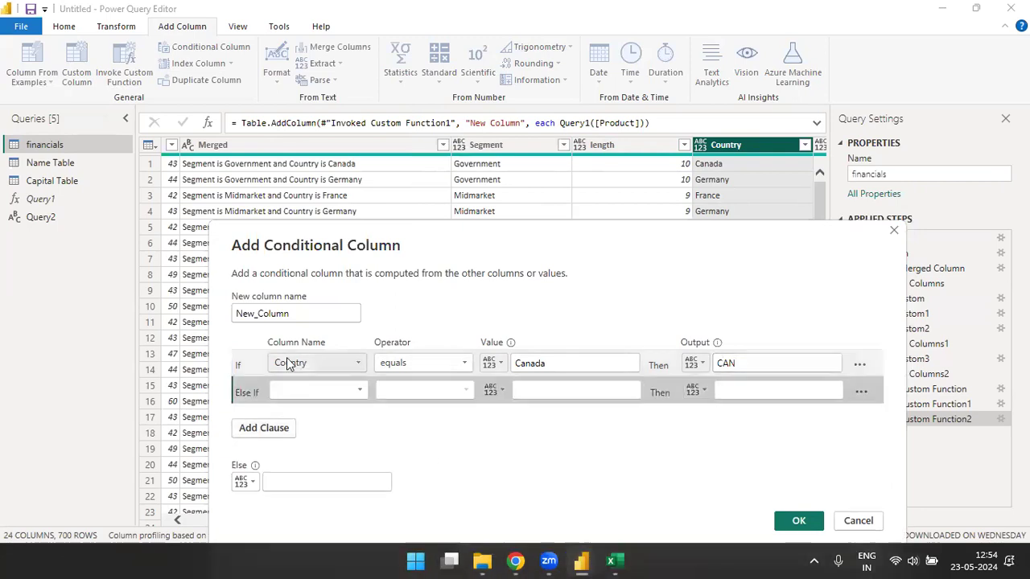
click(359, 391)
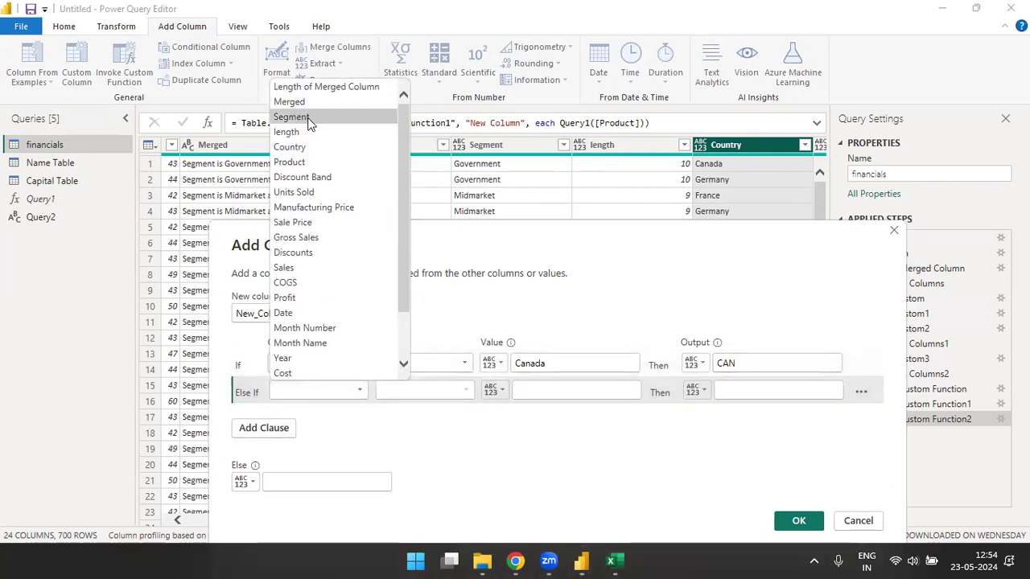
click(296, 150)
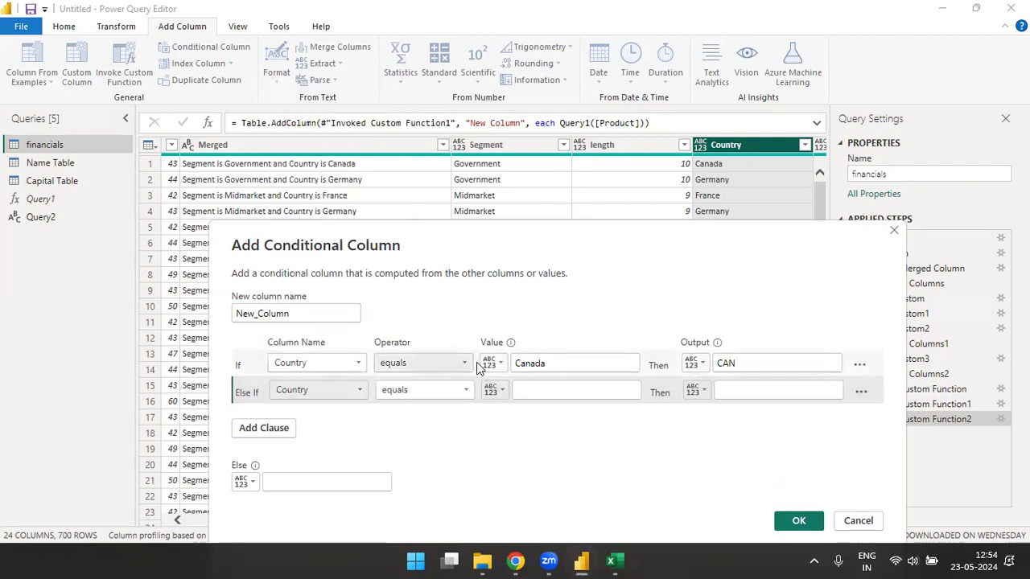
click(561, 388)
text(Germany)
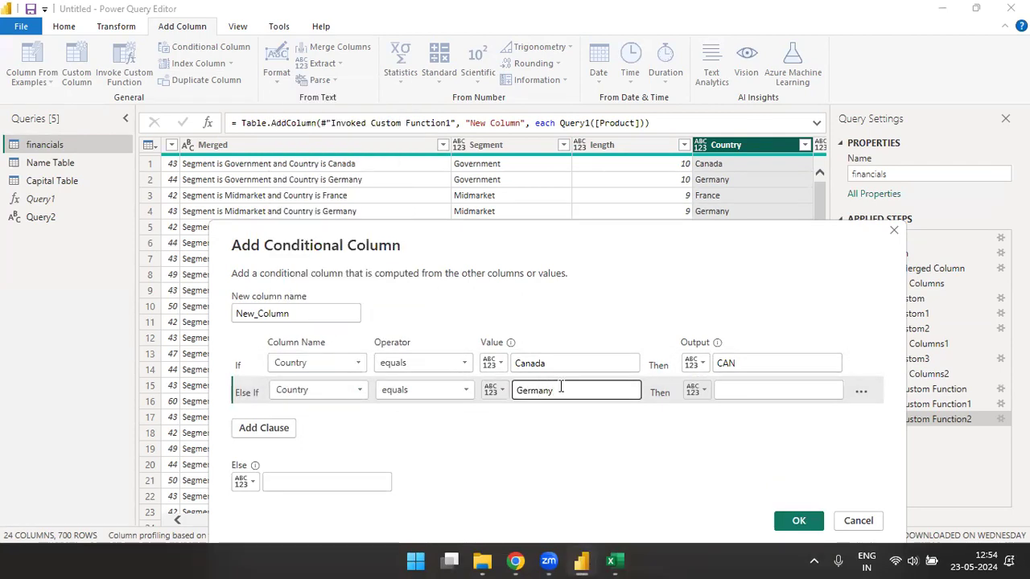
click(746, 391)
text(GEM)
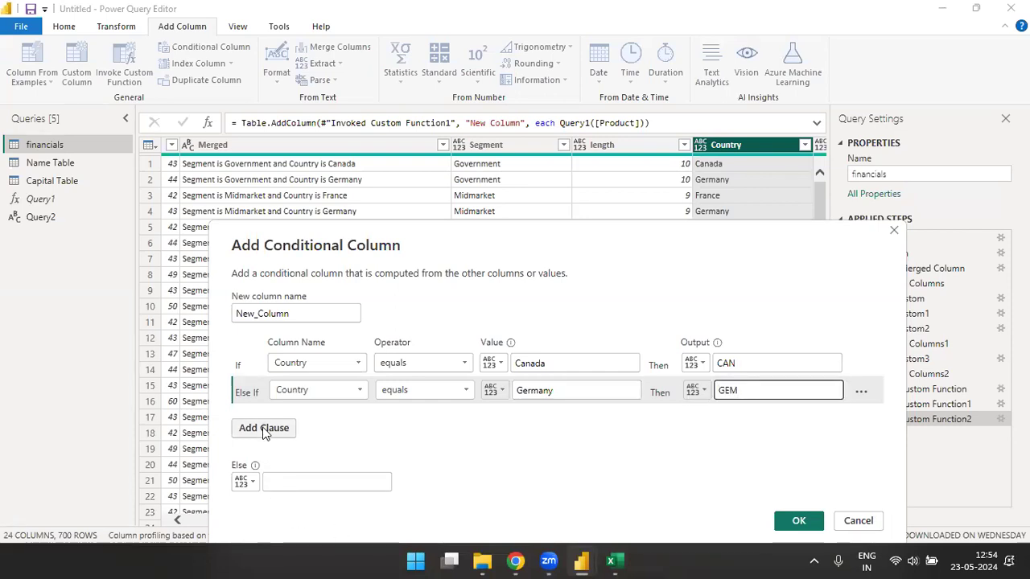
click(264, 429)
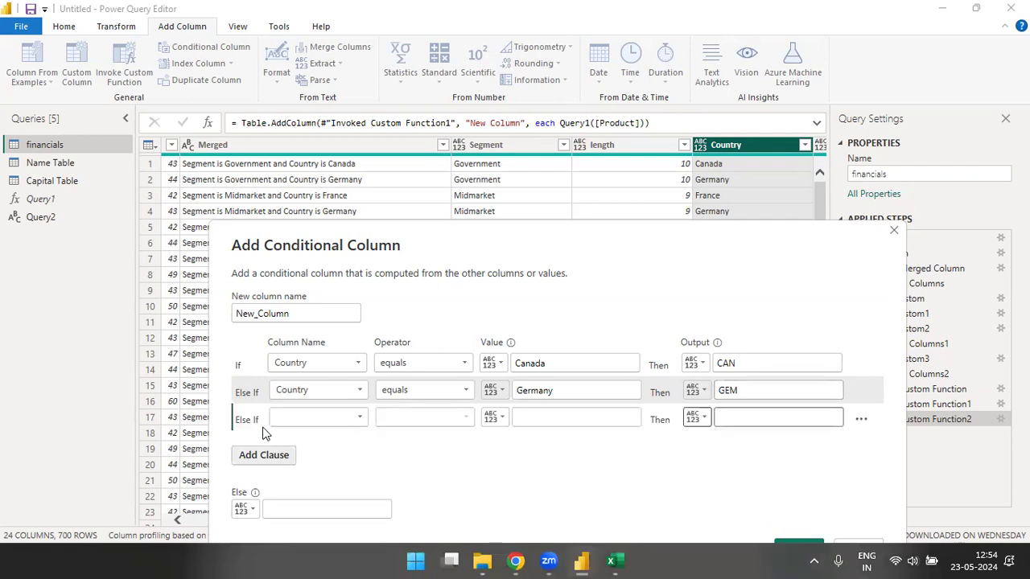
- Add a third rule mapping Country equals Mexico to MEX, correcting the spelling
click(357, 417)
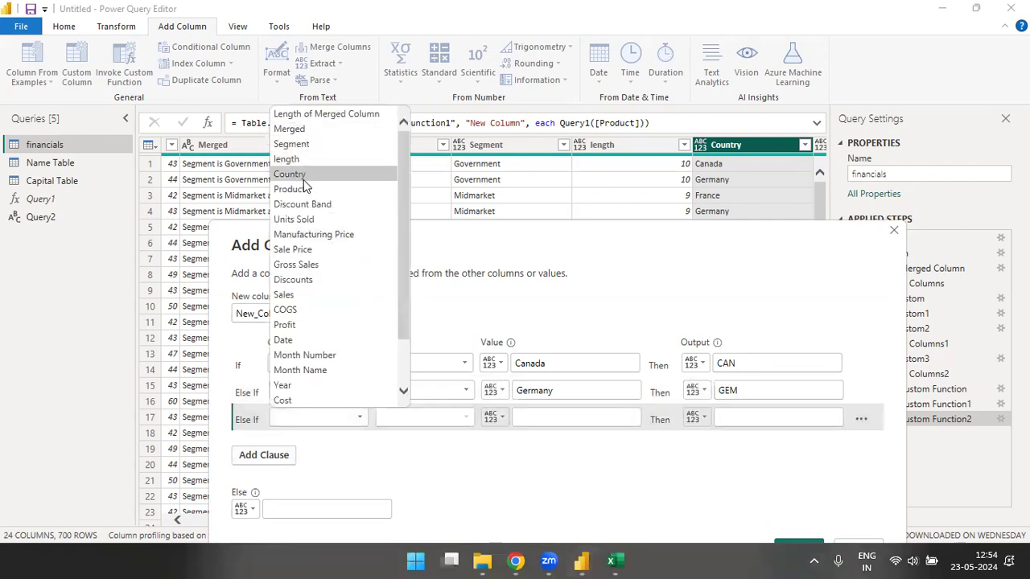
click(303, 177)
click(561, 416)
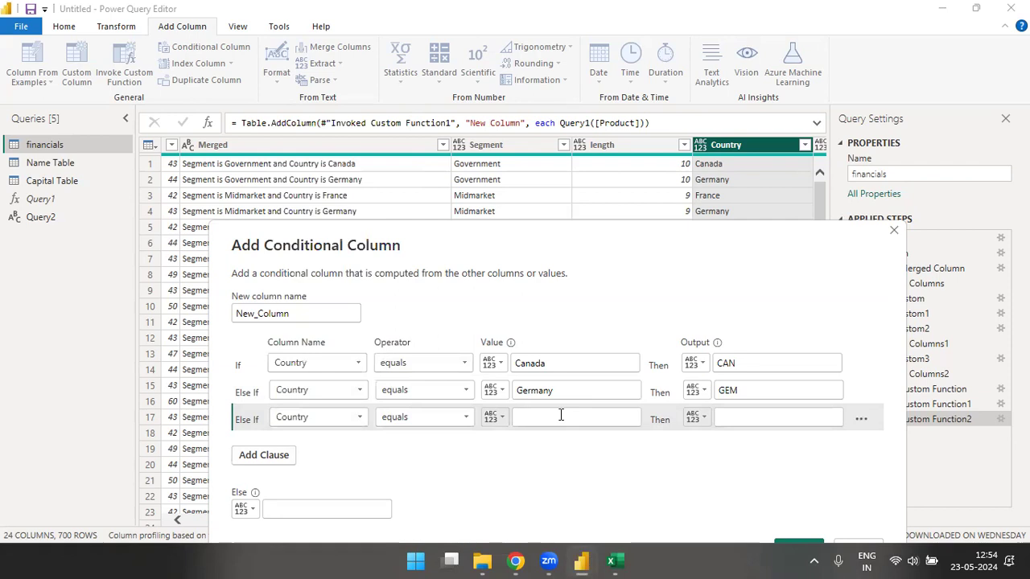
text(Meico)
click(791, 416)
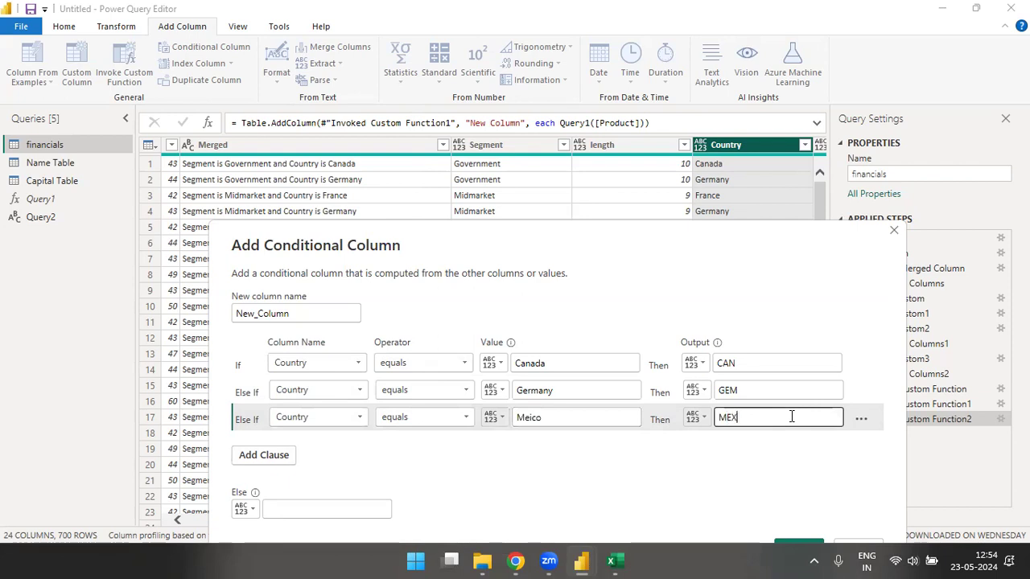
click(530, 417)
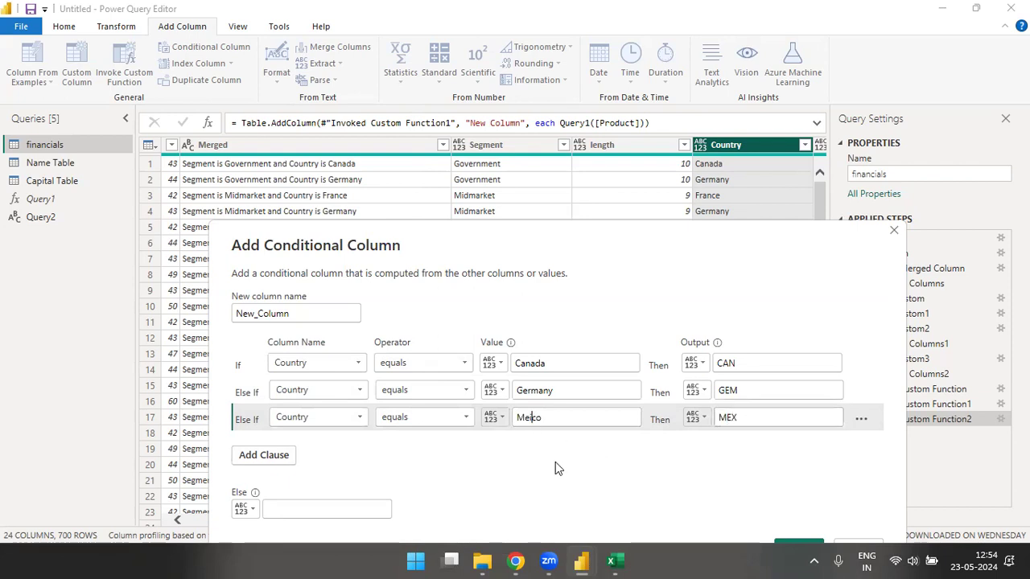
text(x)
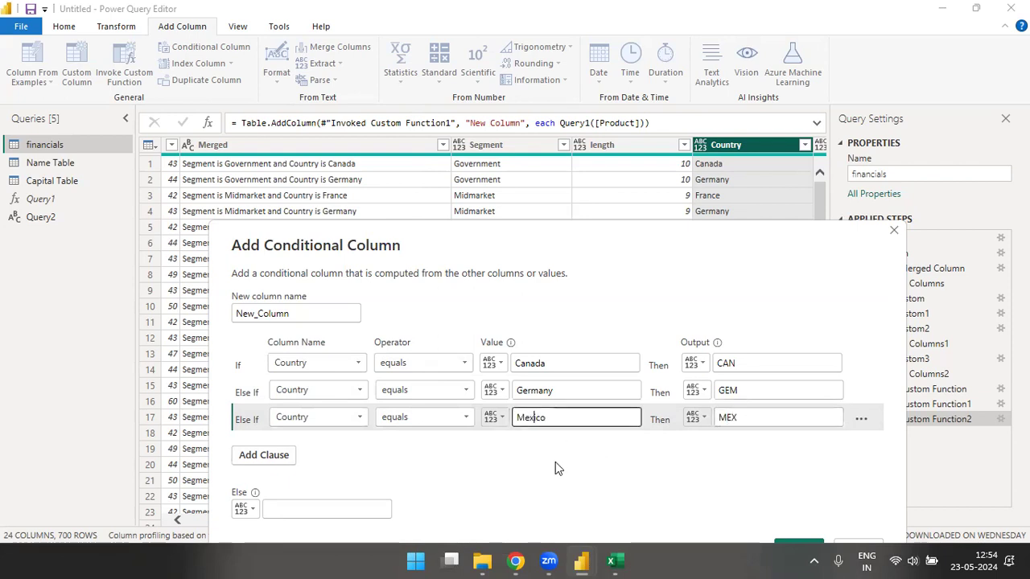
- Add a fourth rule mapping France to FRA and set the Else value to USA
click(263, 455)
click(339, 447)
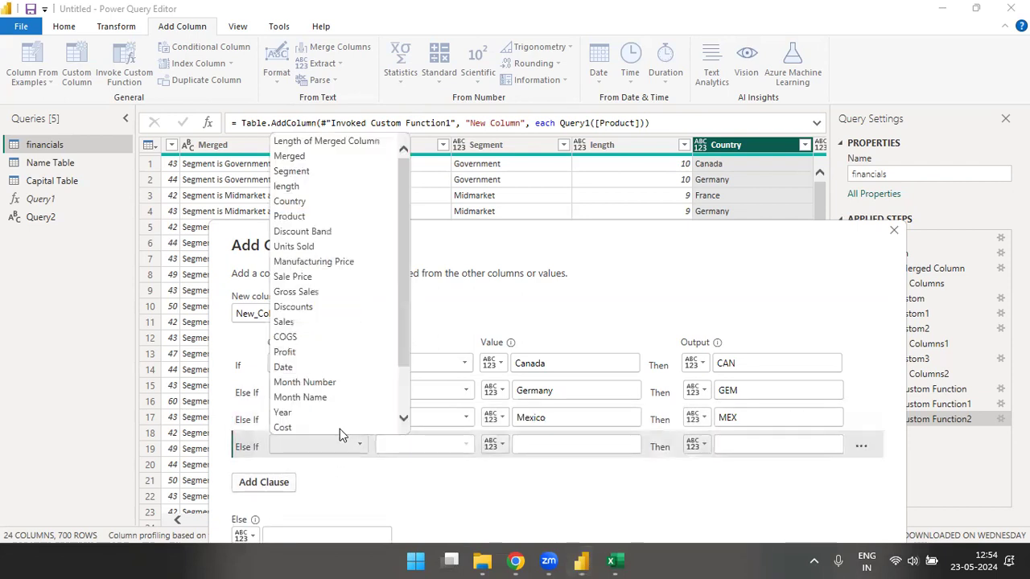
click(292, 201)
click(552, 453)
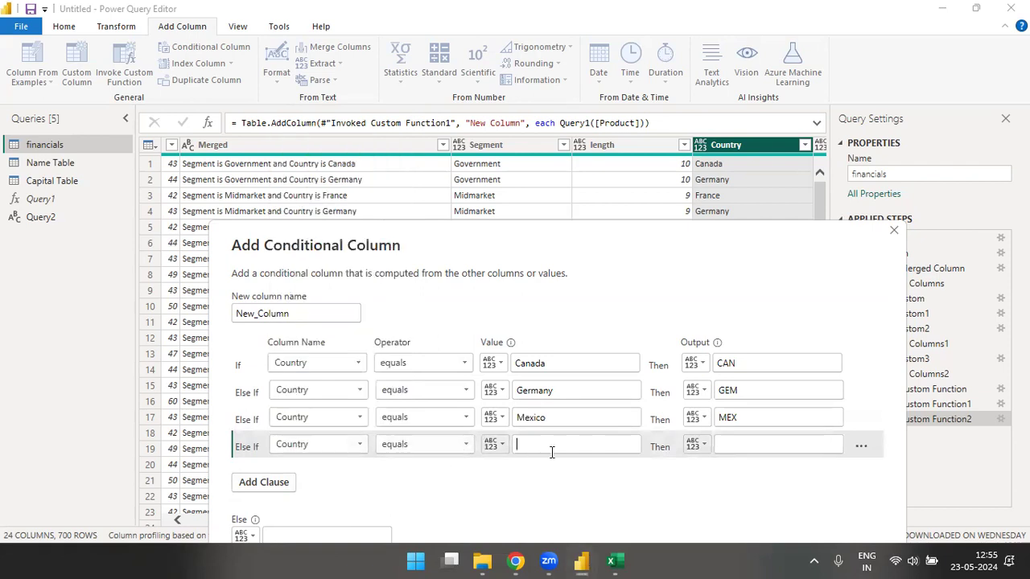
text(France)
click(774, 444)
text(FRA)
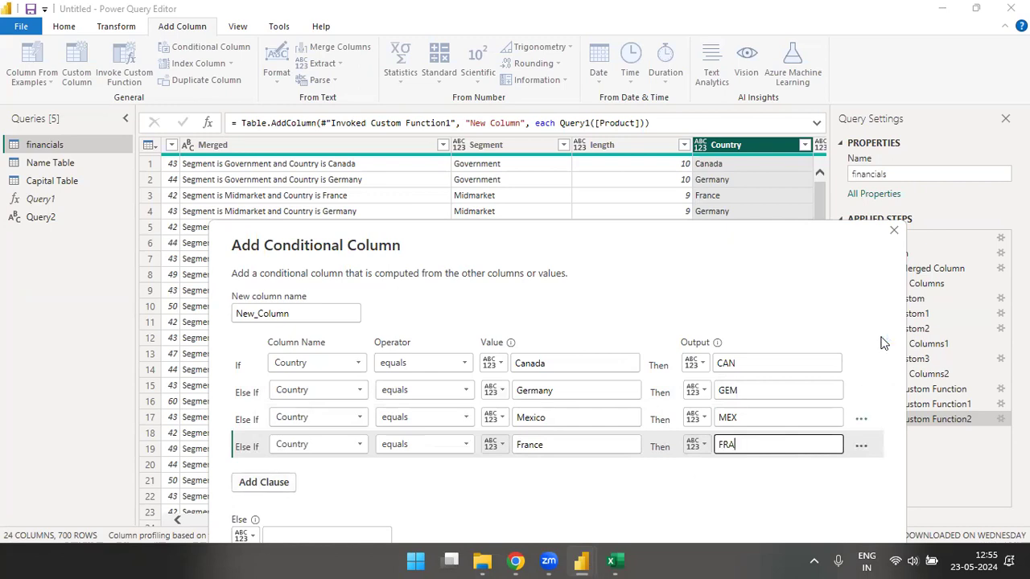
drag(770, 226, 770, 126)
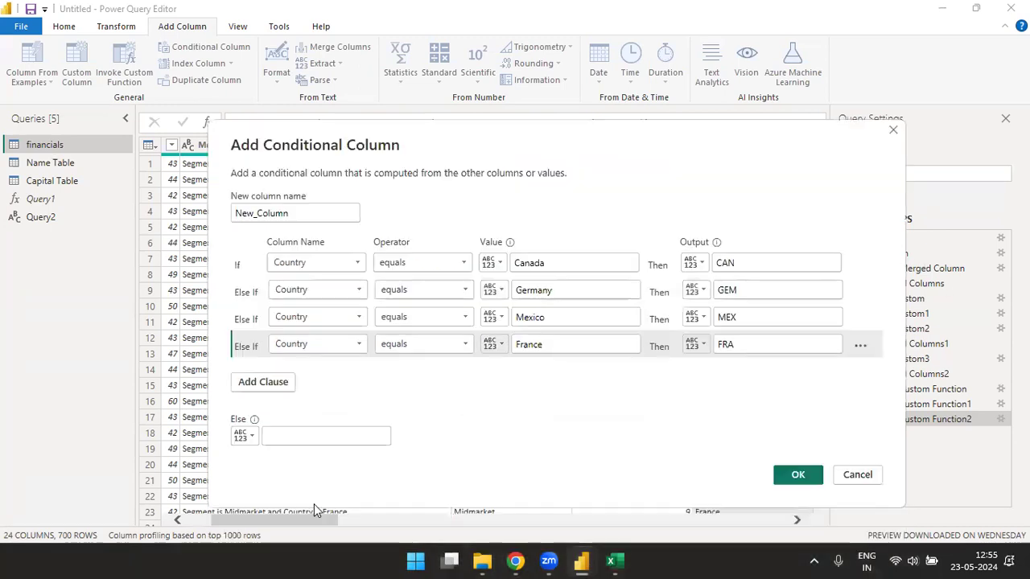
text(USA)
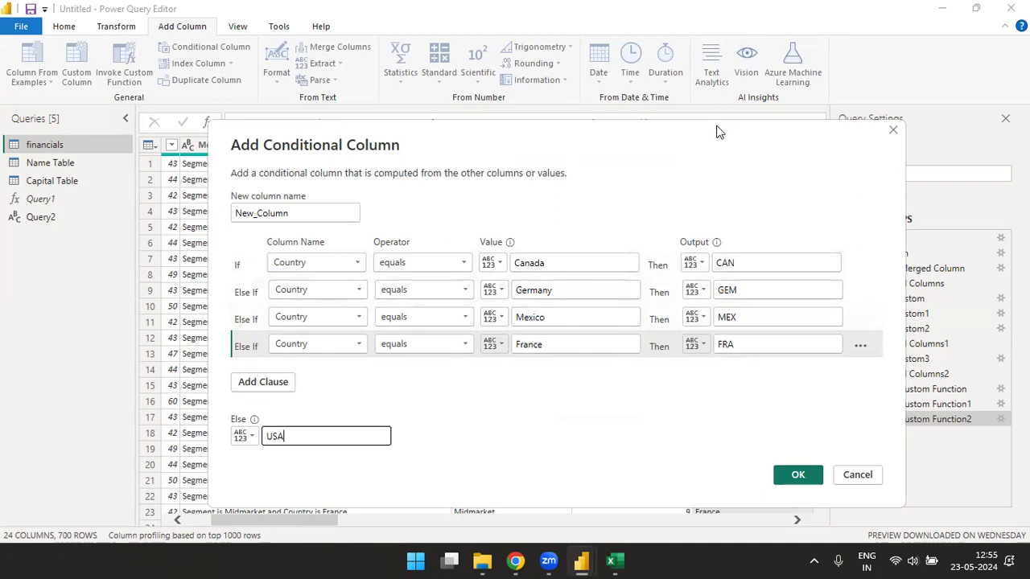
drag(718, 136, 443, 175)
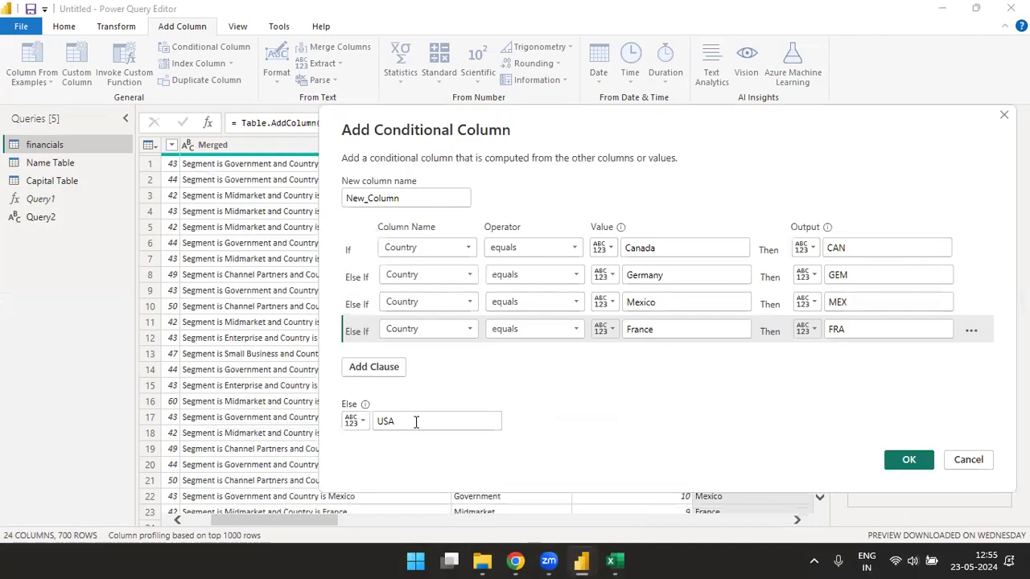
- Create New_Column and check its country codes and the Length of Segment values in the filter lists
click(908, 460)
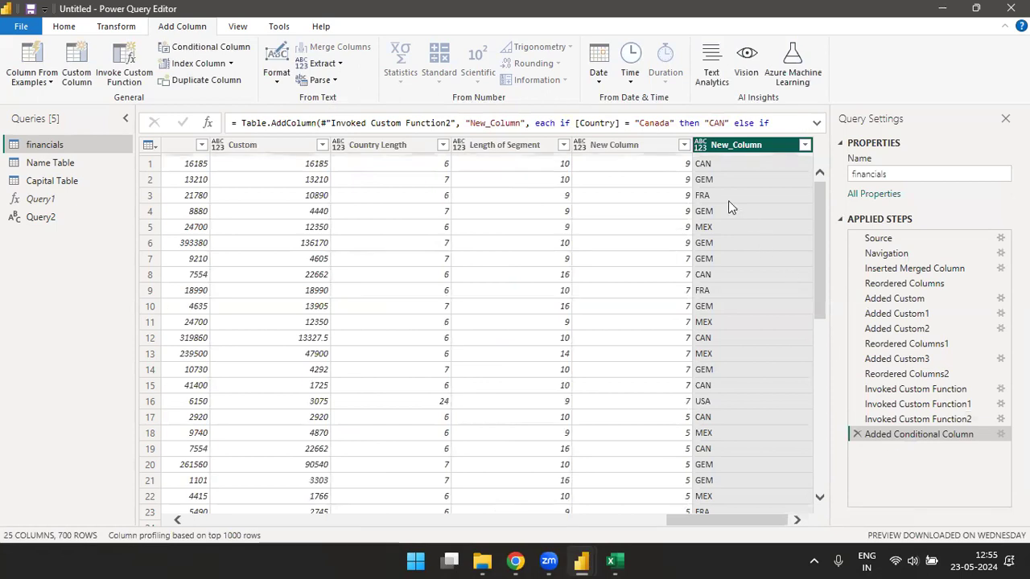
click(804, 145)
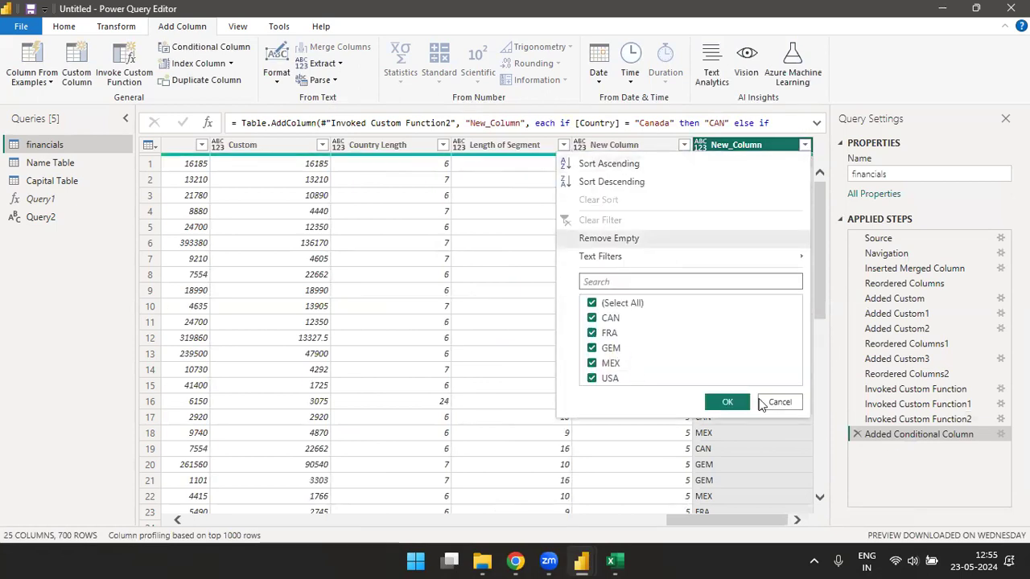
click(290, 195)
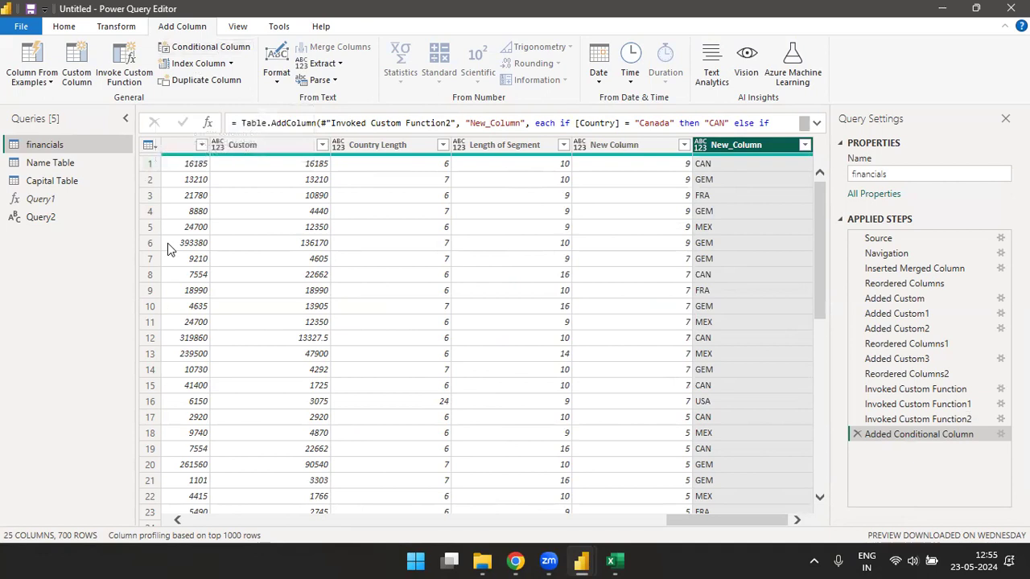
click(562, 146)
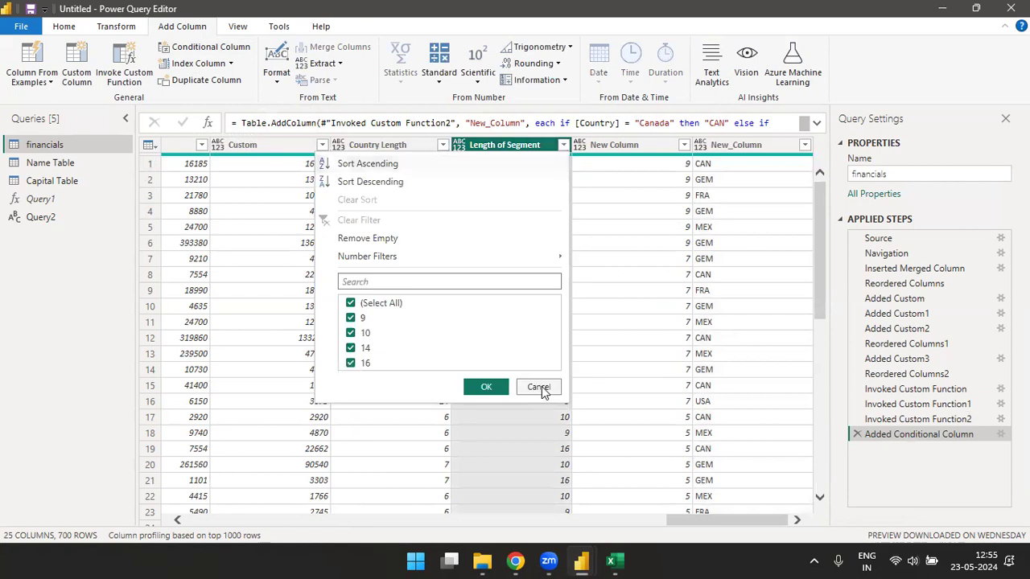
click(538, 387)
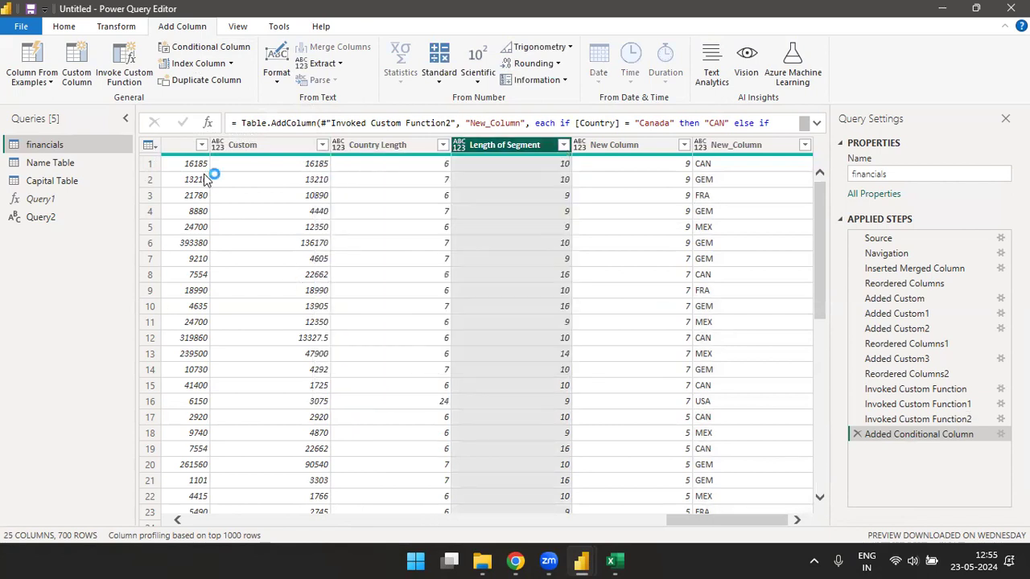
- In Excel, put the heading Data in I1 and =RANDBETWEEN(1,100) in I2
click(615, 561)
click(712, 114)
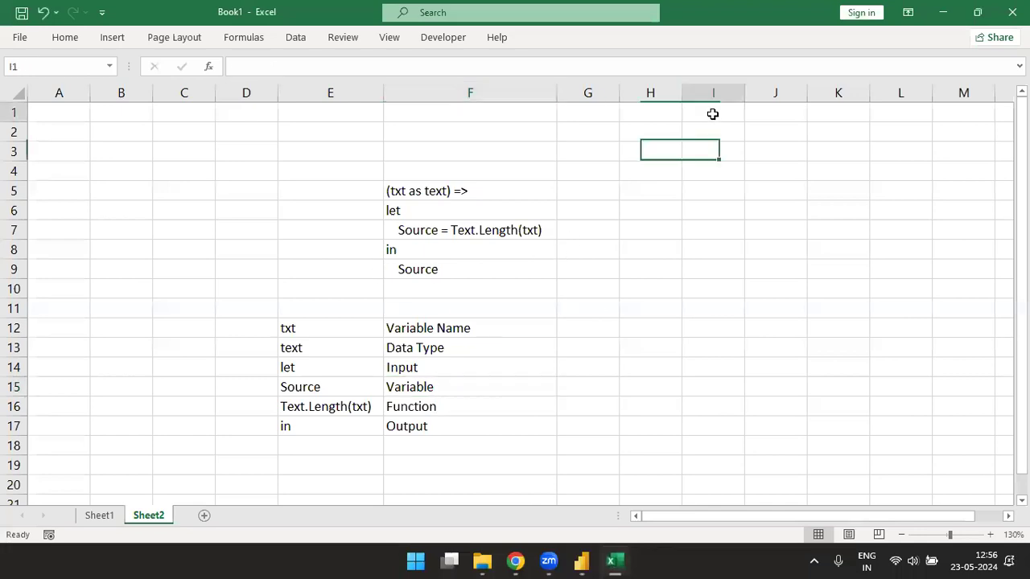
text(Data)
key(Return)
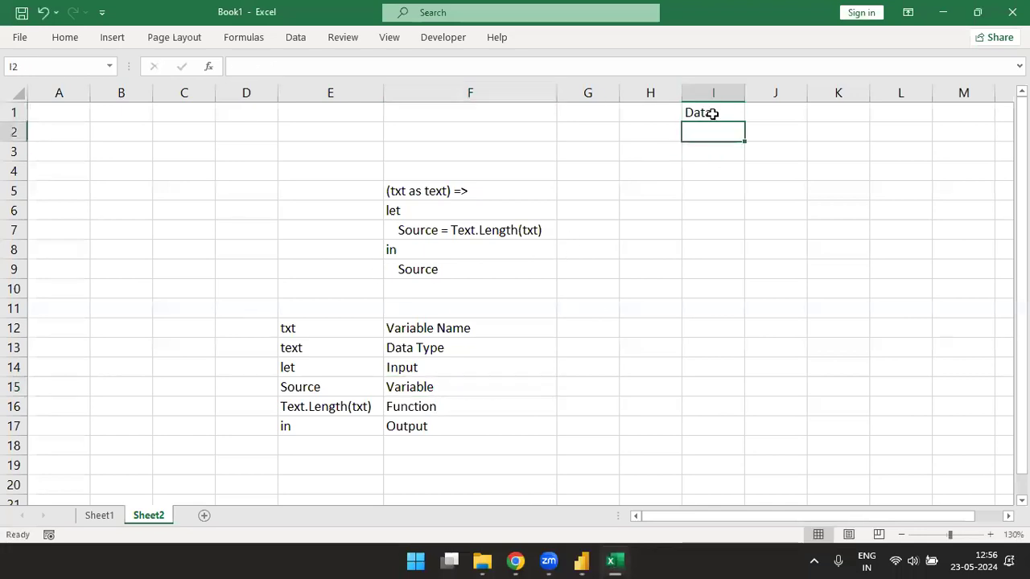
text(=rand)
key(Down)
key(Tab)
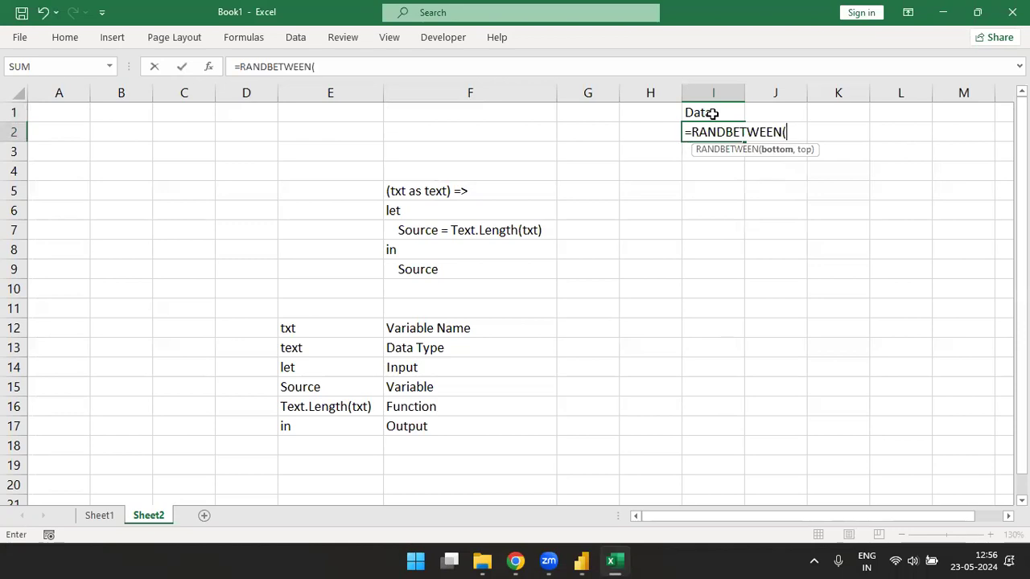
text(1,100)
key(Return)
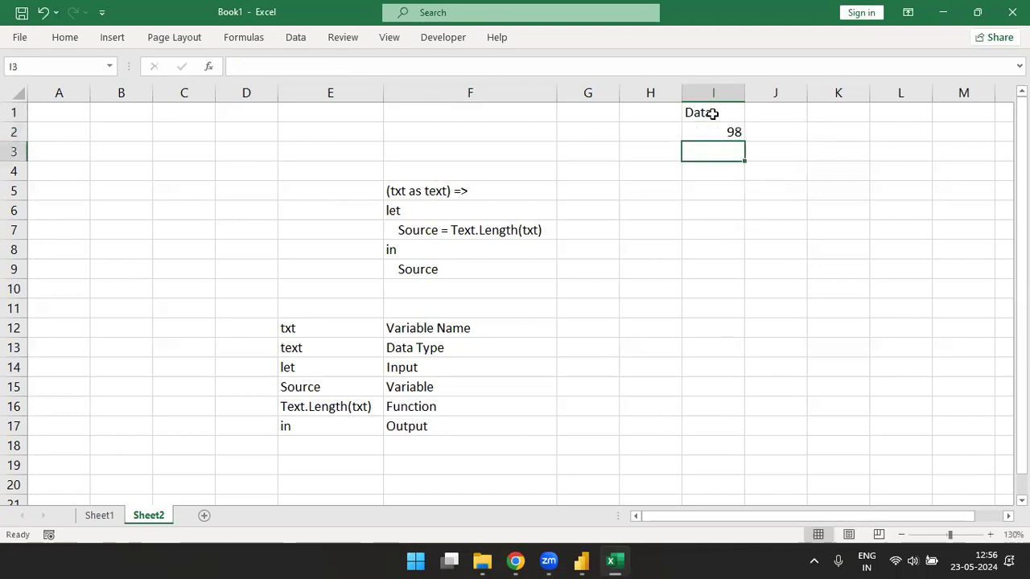
- Fill the random formula down to row 300 and convert it to fixed values
click(61, 67)
click(62, 67)
text(00)
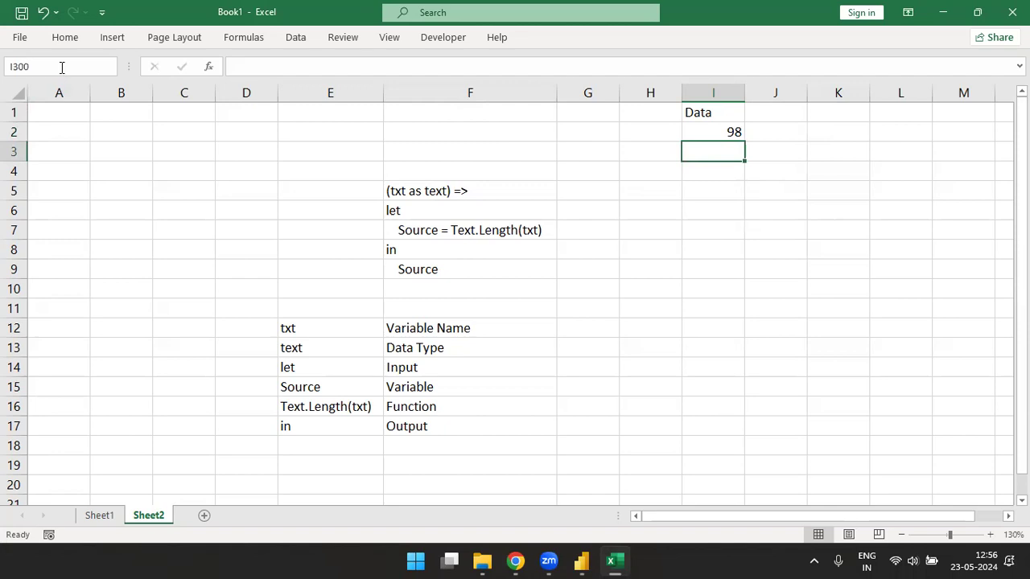
key(shift+Return)
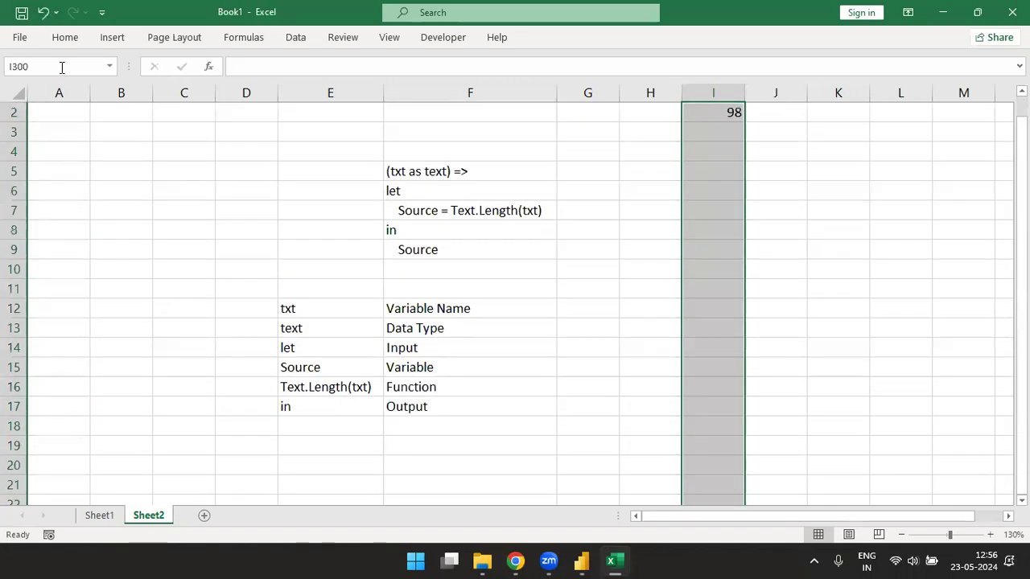
key(ctrl+d)
key(ctrl+c)
key(ctrl+v)
key(ctrl+alt+v)
key(v)
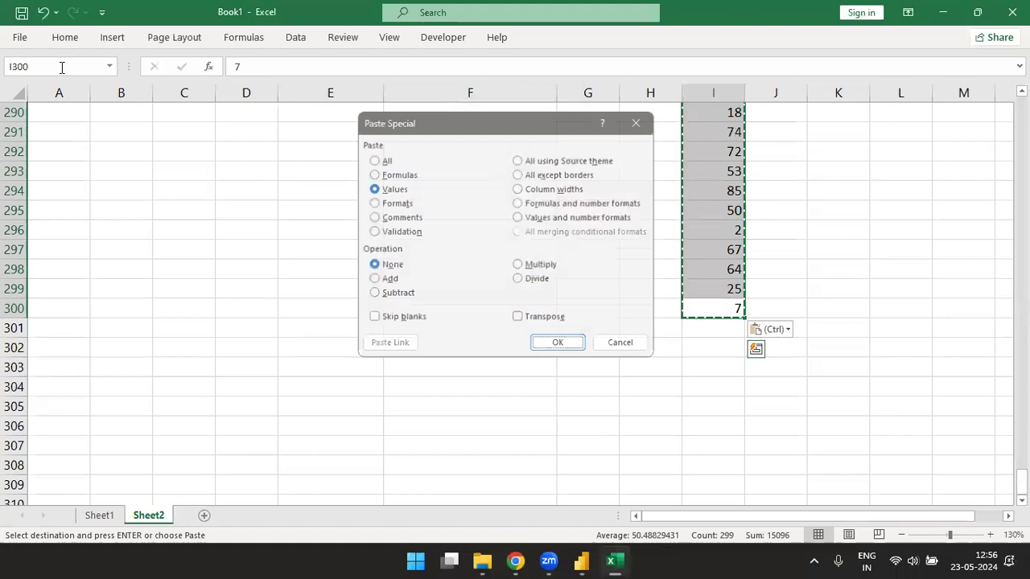
key(Return)
- Copy the Data column, heading included, down to row 300
key(ctrl+Up)
key(alt+h)
key(j)
key(Return)
key(ctrl+shift+Down)
key(ctrl+c)
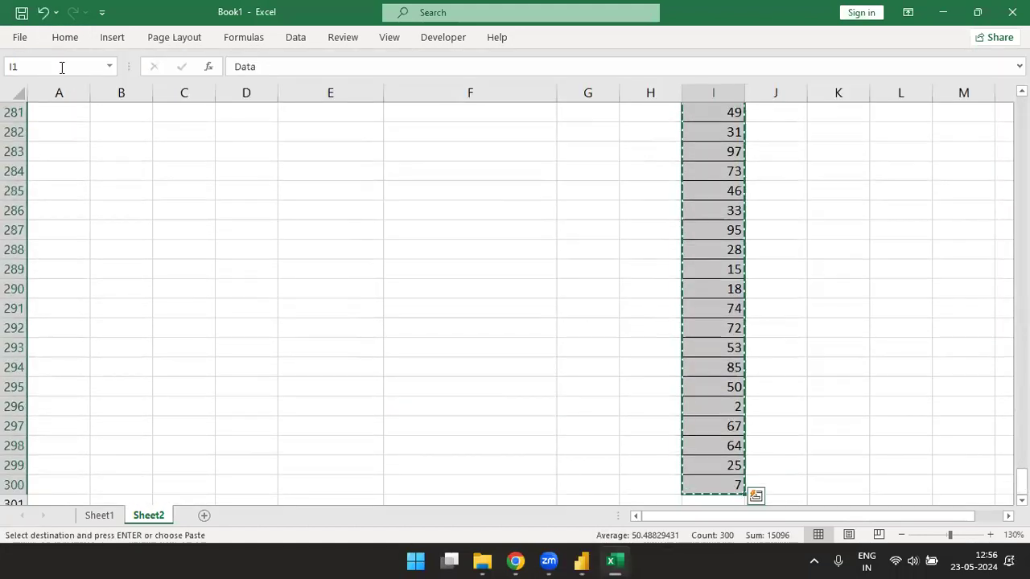
- Back in Power Query Editor, start a new Enter Data table
key(alt+Tab)
click(64, 26)
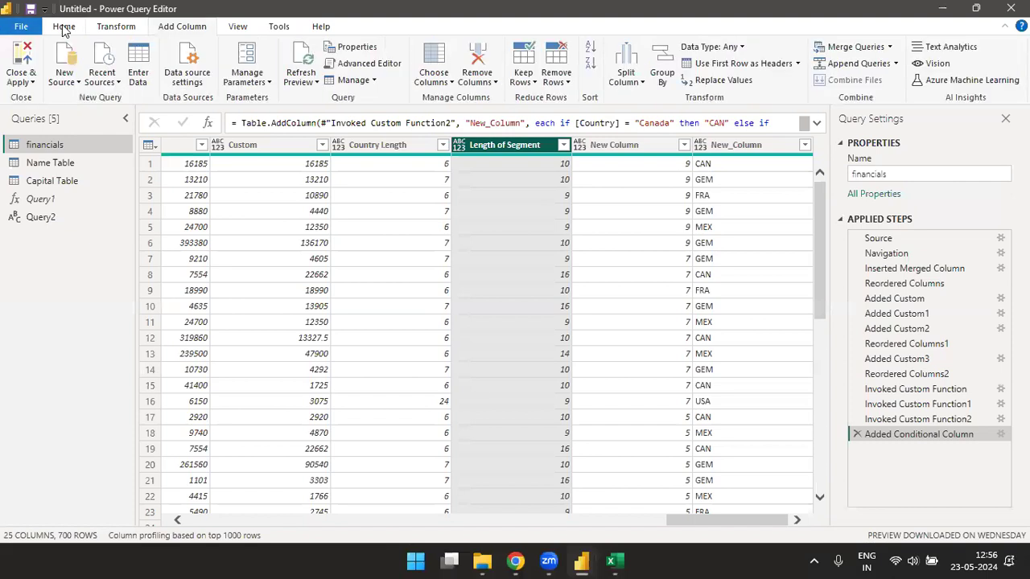
click(137, 65)
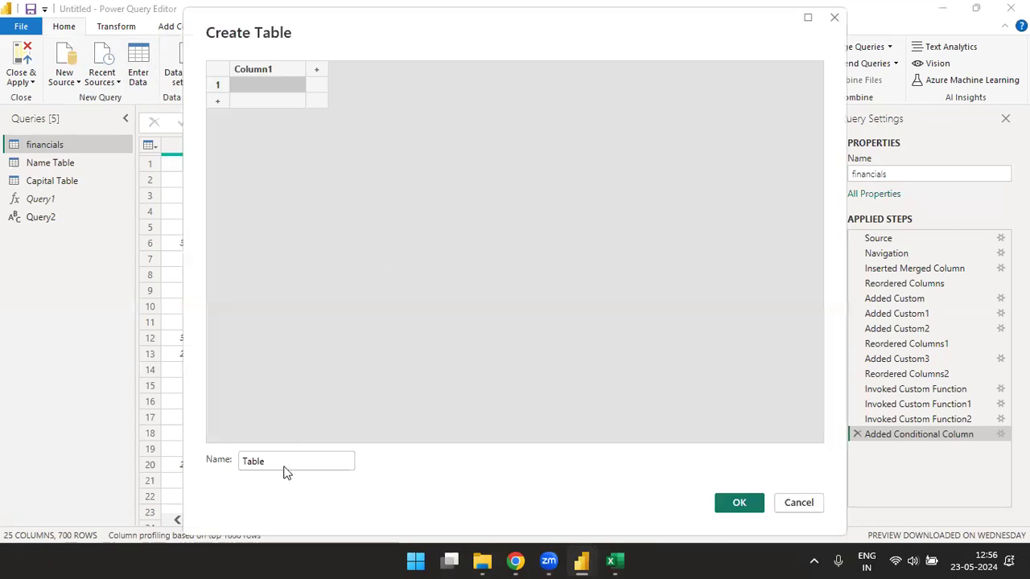
- Paste the 299 Data numbers, name the table 'Conditional Column', and create the query
key(ctrl+v)
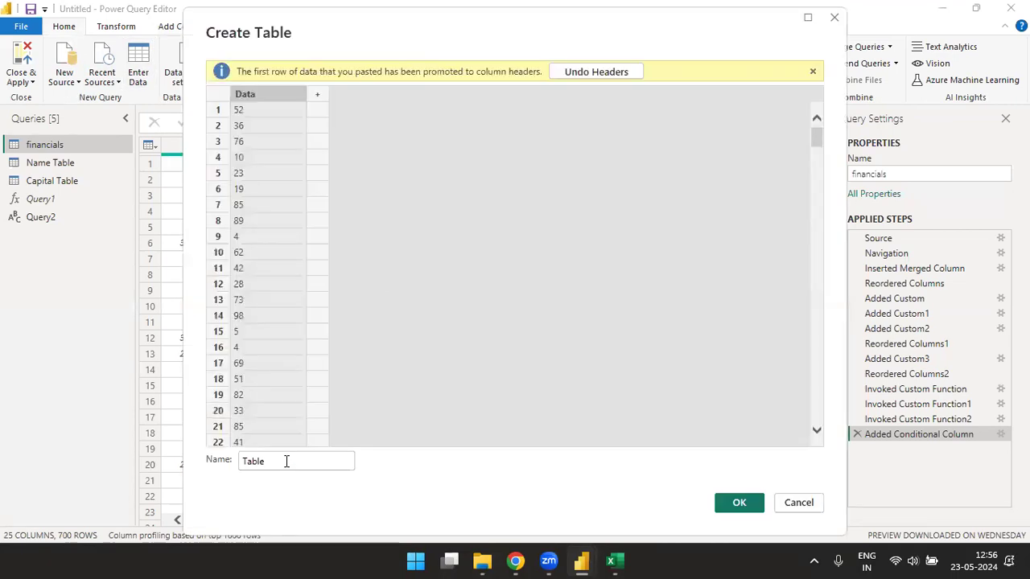
click(285, 460)
key(BackSpace)
key(BackSpace)
text(Conditiona)
text(l Column)
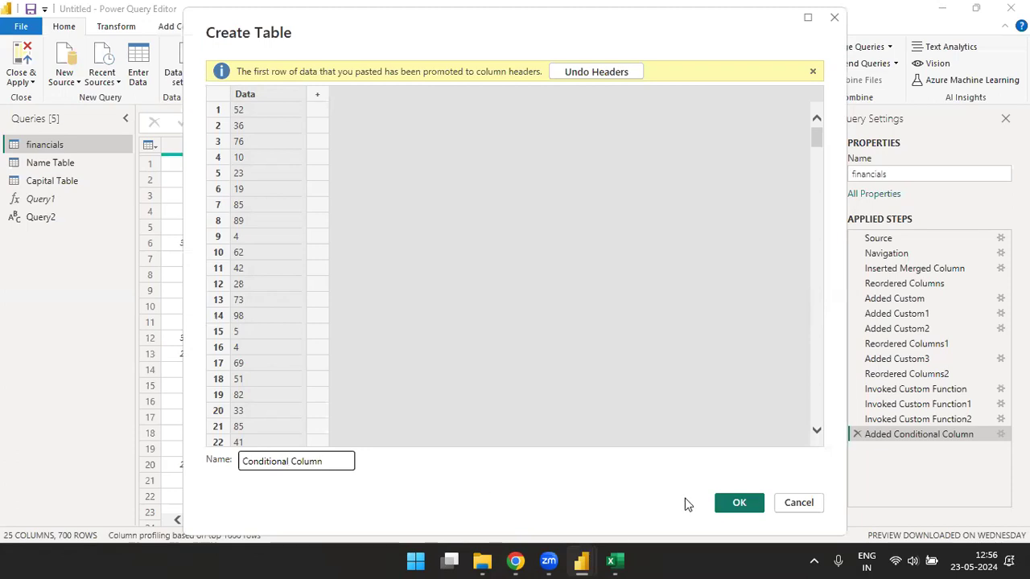
click(737, 504)
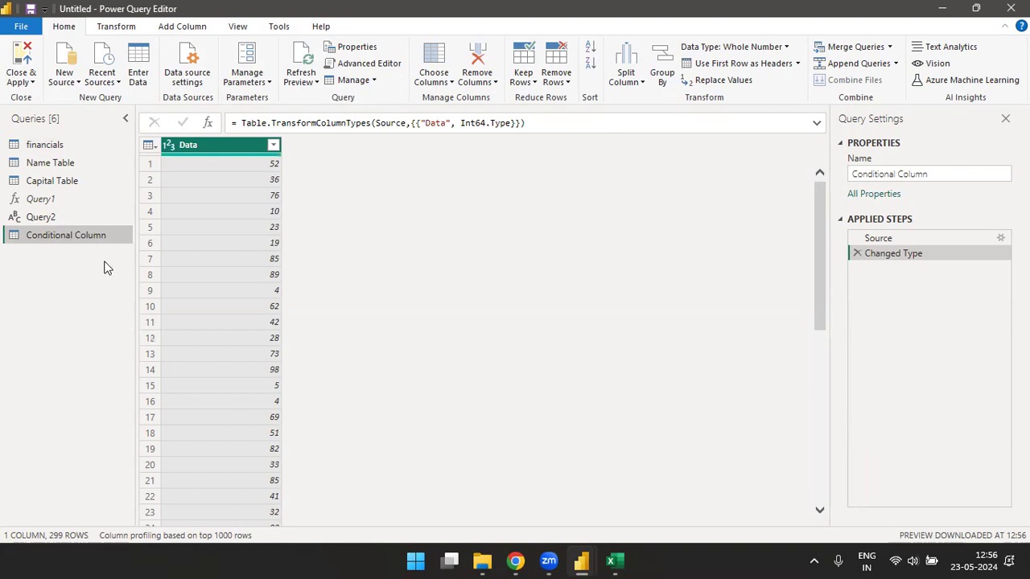
- Start a conditional column named Result with first rule Data >= 75 giving Excellent
click(182, 27)
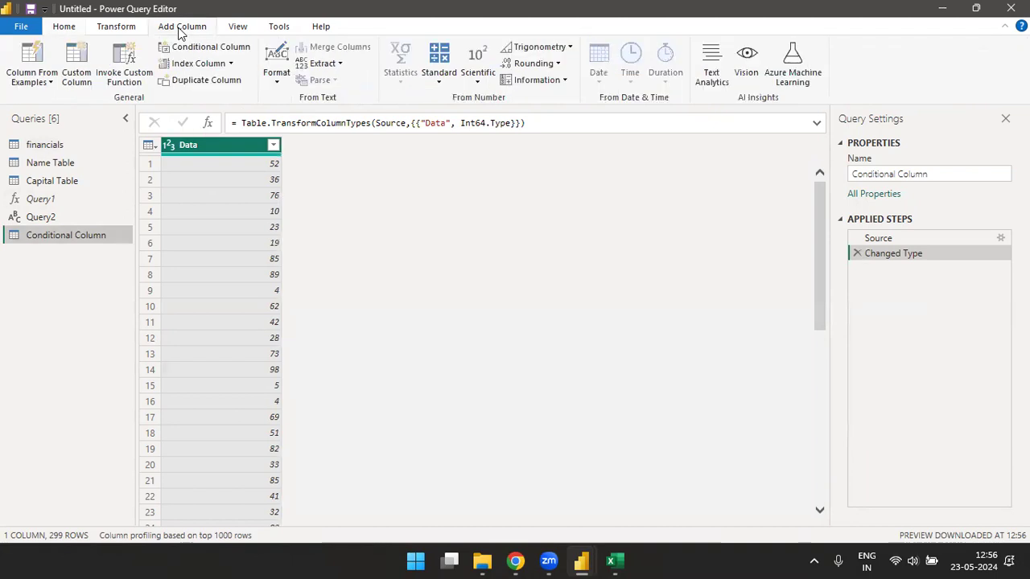
click(218, 50)
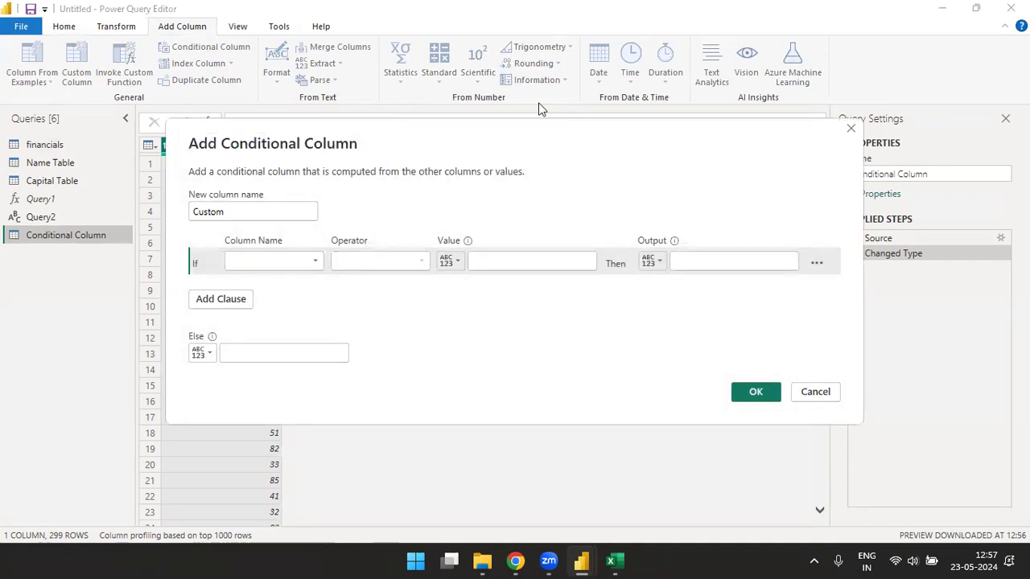
drag(418, 134, 552, 107)
drag(375, 187, 304, 197)
text(Re)
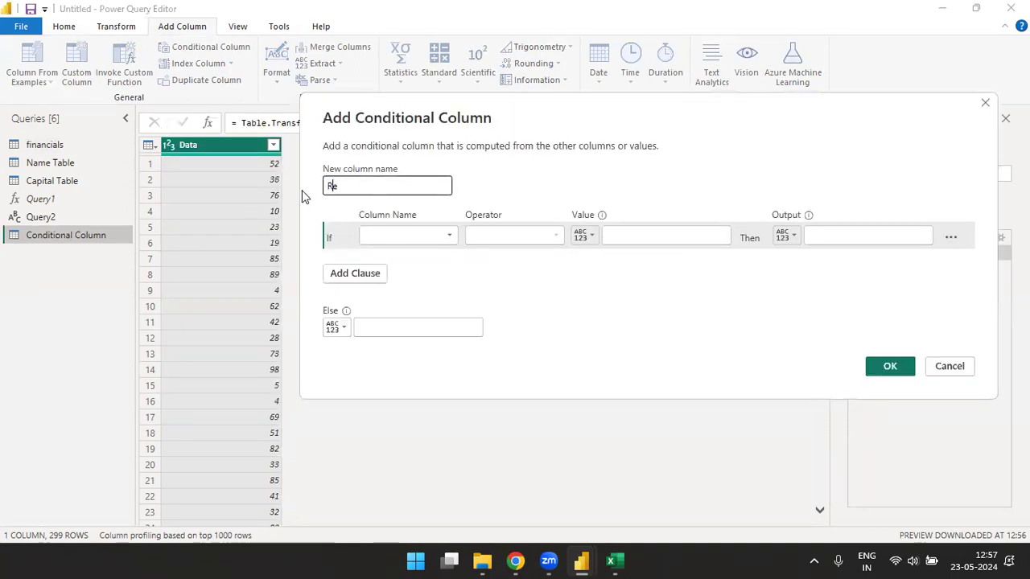
click(393, 236)
click(391, 255)
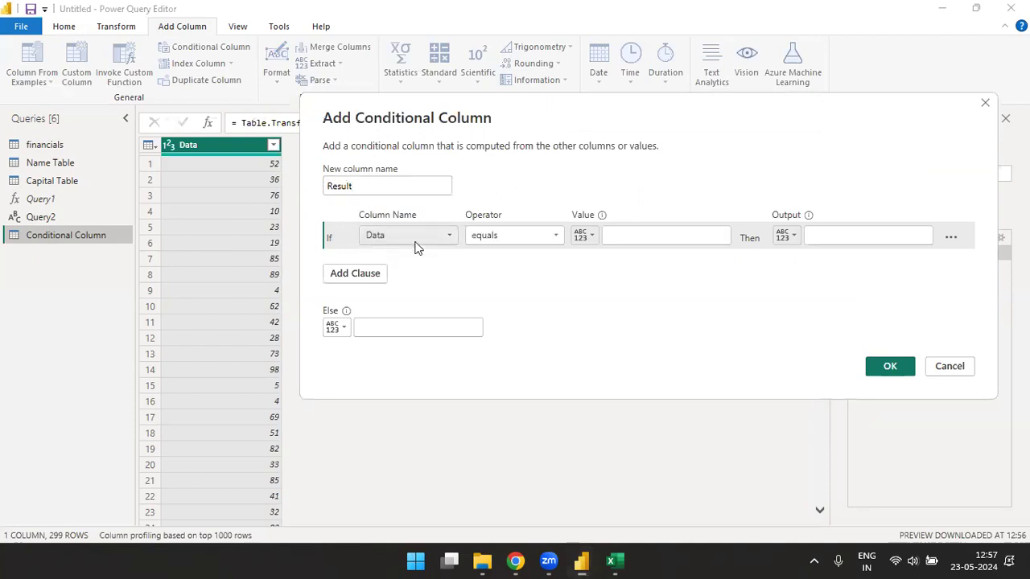
click(525, 237)
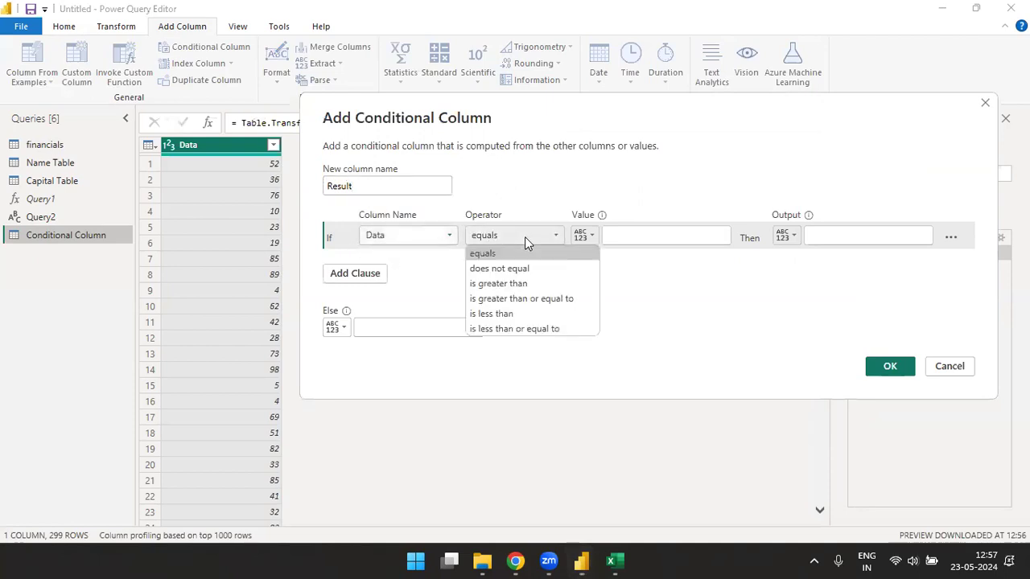
click(510, 301)
click(654, 237)
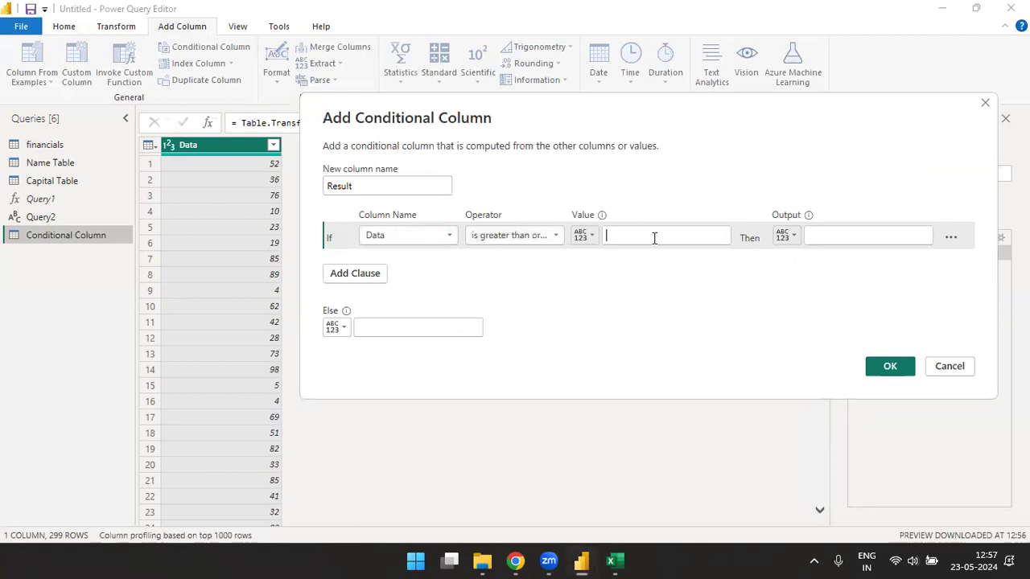
text(75)
click(840, 235)
text(Excellent)
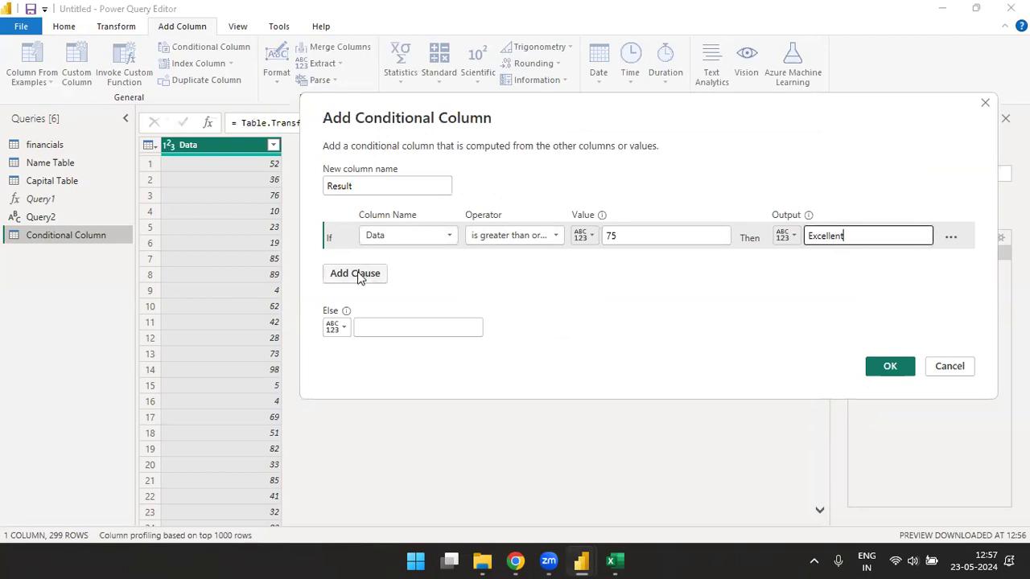
- Add a rule: Data >= 60 gives Very Good
click(357, 275)
click(448, 265)
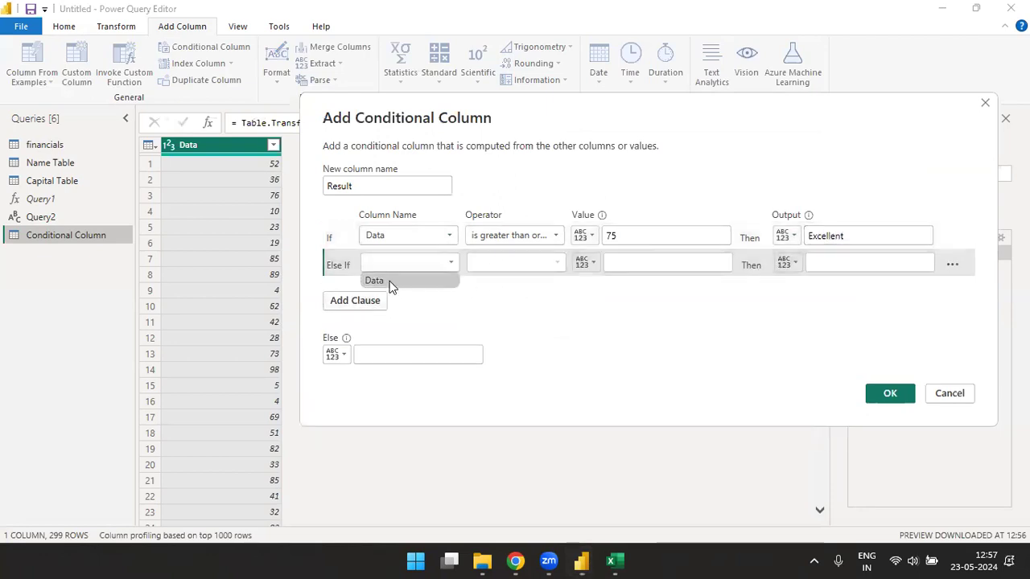
click(389, 284)
click(554, 266)
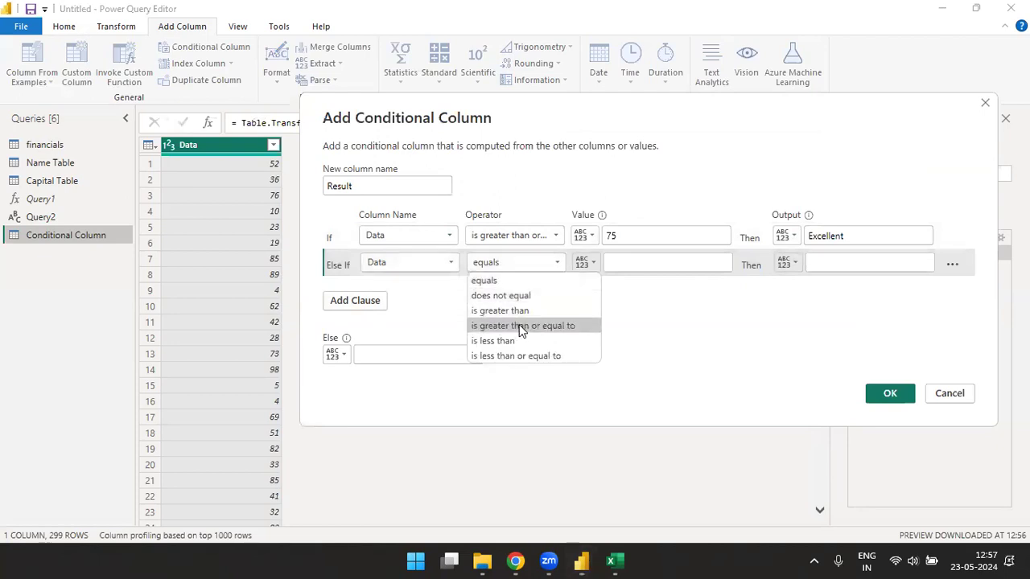
click(519, 324)
click(637, 262)
text(60)
click(901, 266)
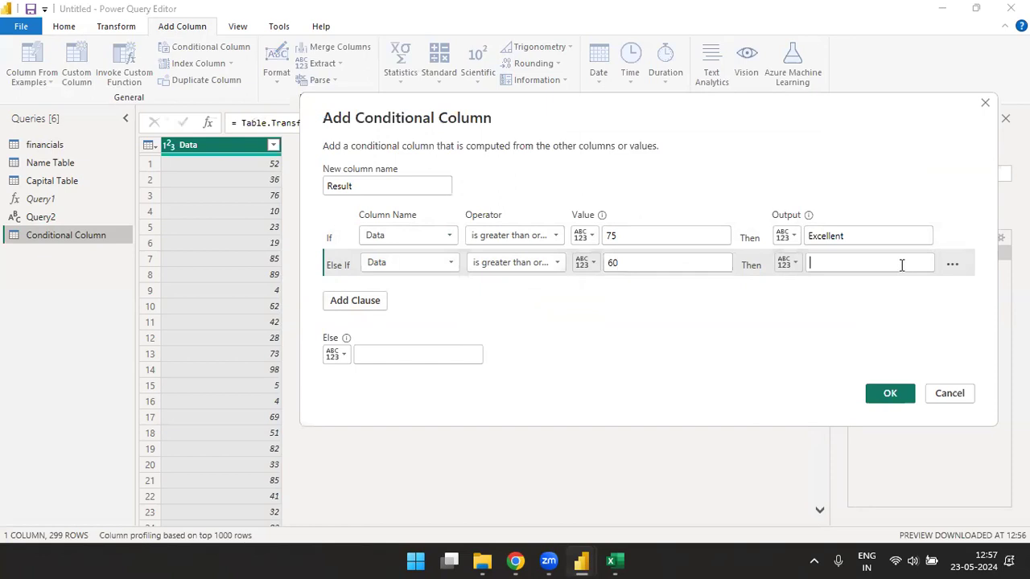
text(Very Goo)
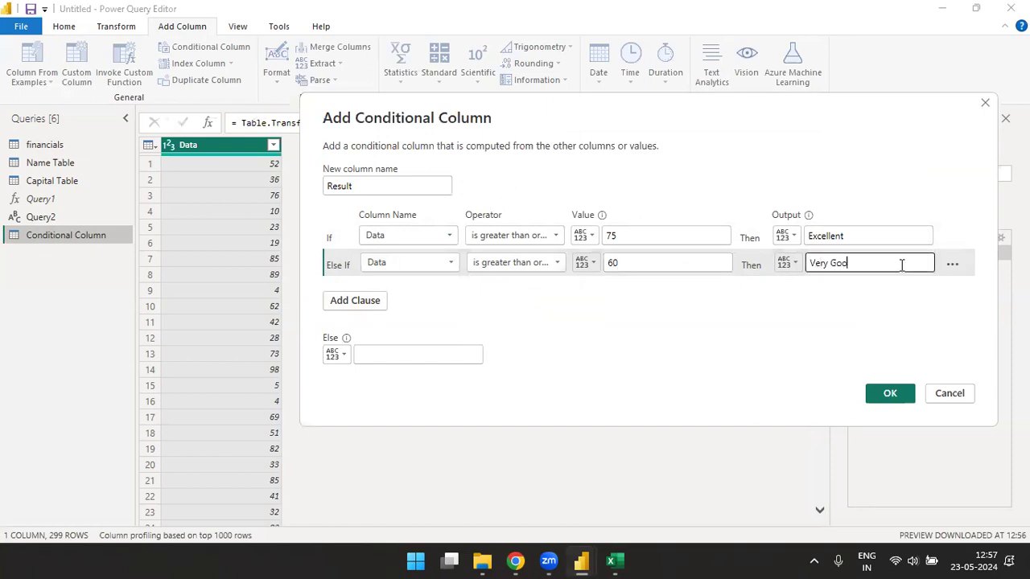
text(d)
- Add a rule: Data >= 45 gives Good
click(358, 300)
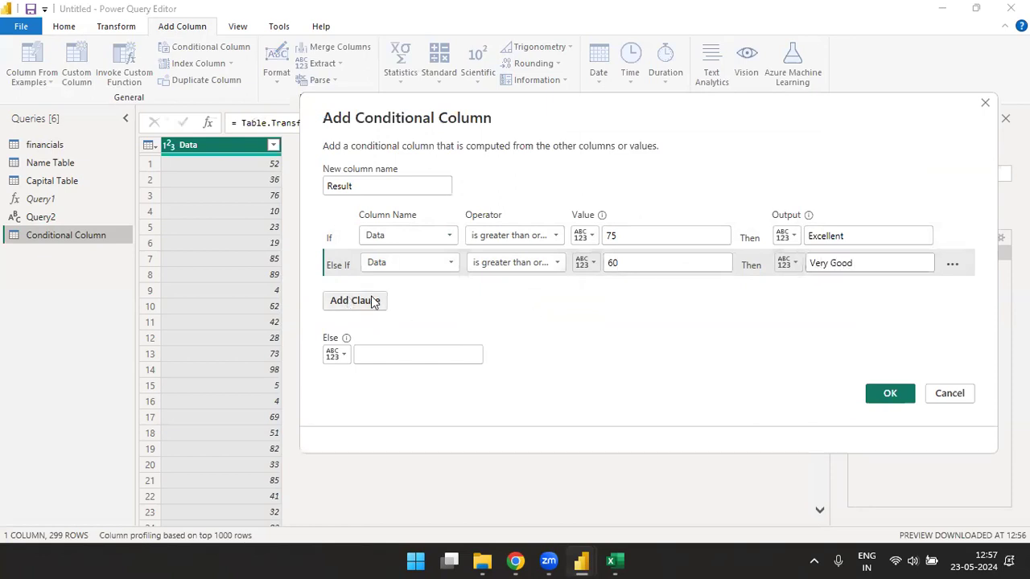
click(451, 290)
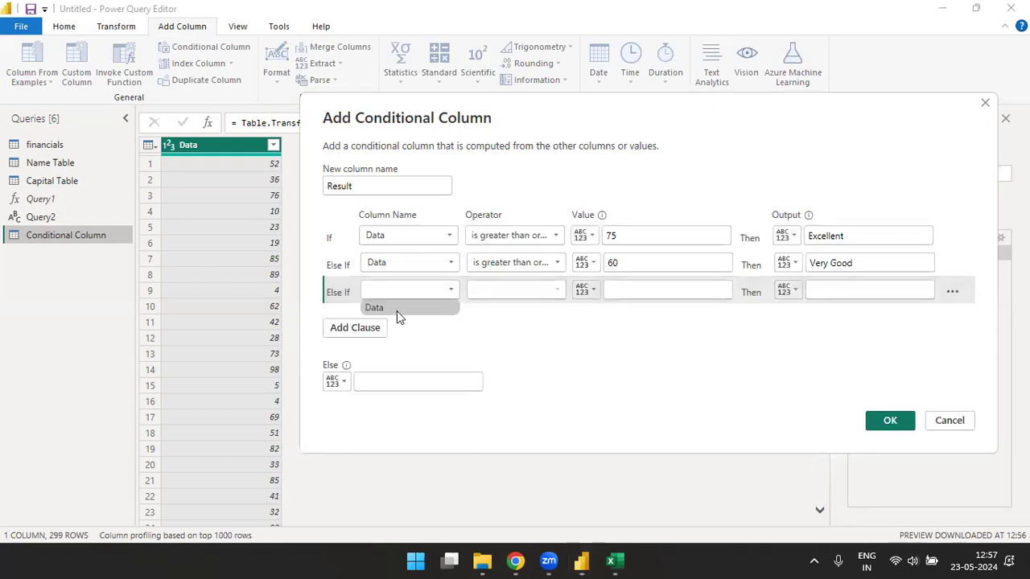
click(397, 311)
click(521, 293)
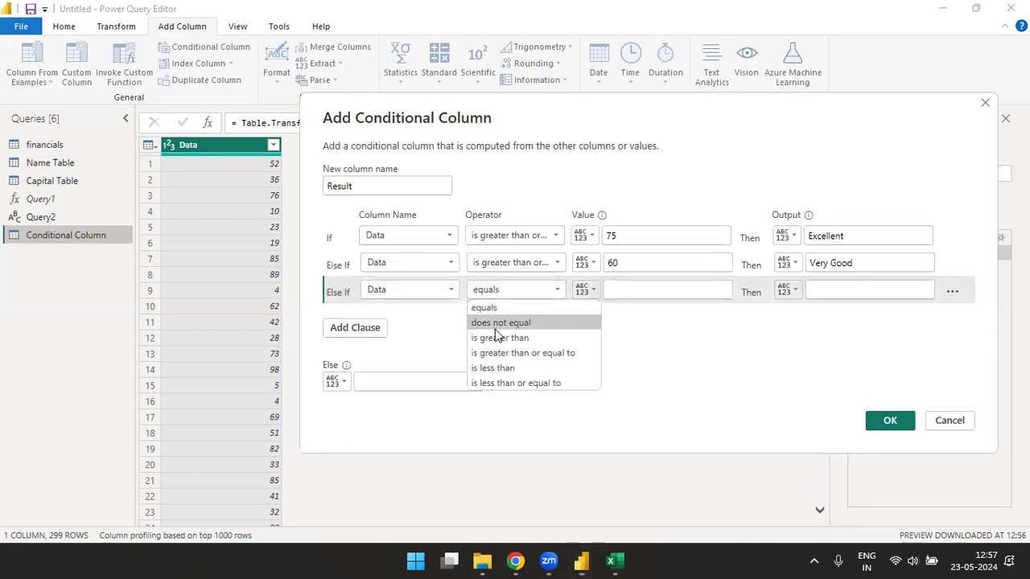
click(531, 352)
click(652, 283)
text(45)
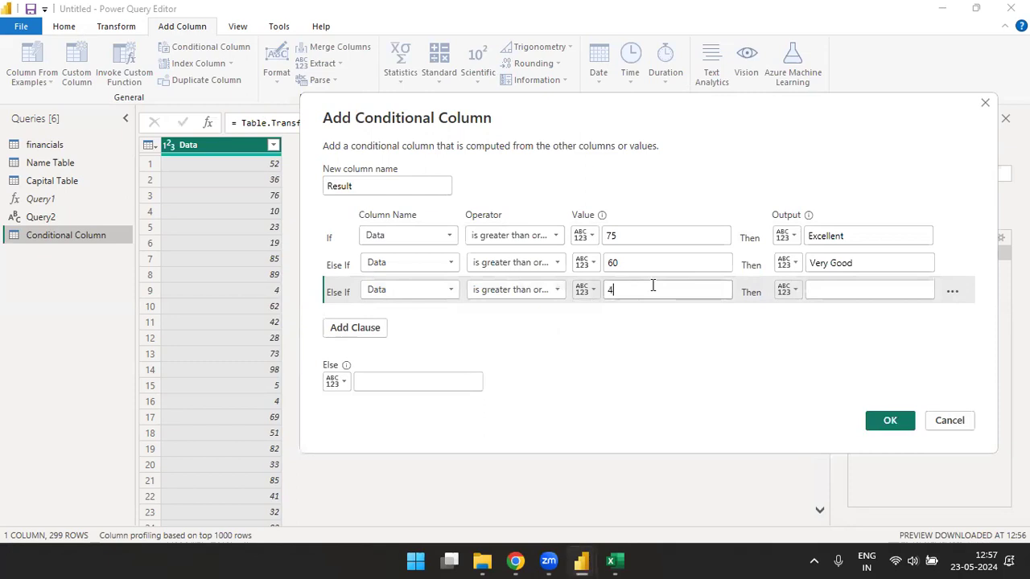
click(836, 285)
text(Good)
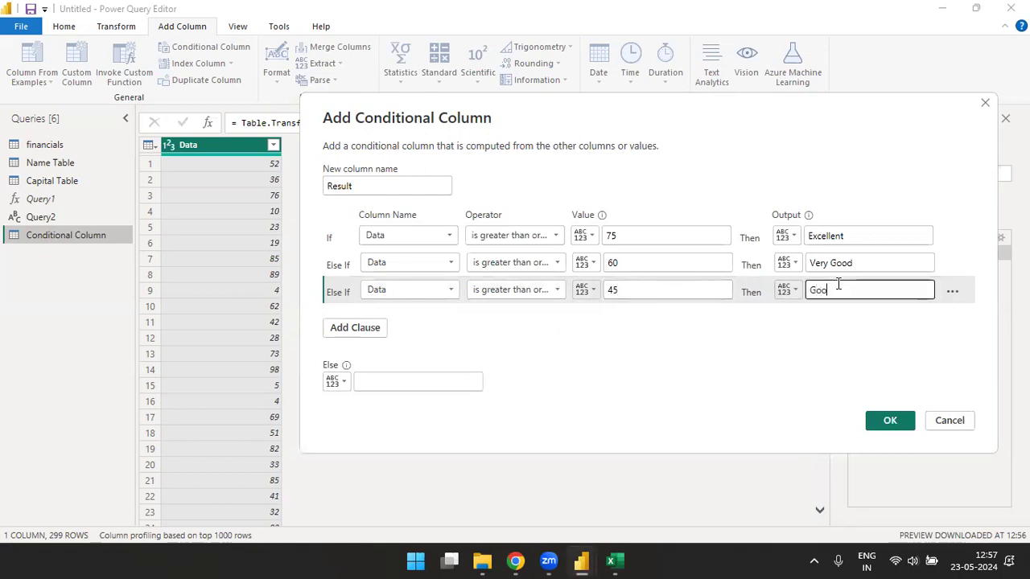
- Add a rule Data >= 33 gives Pass, set Else to Fail, and confirm
click(363, 328)
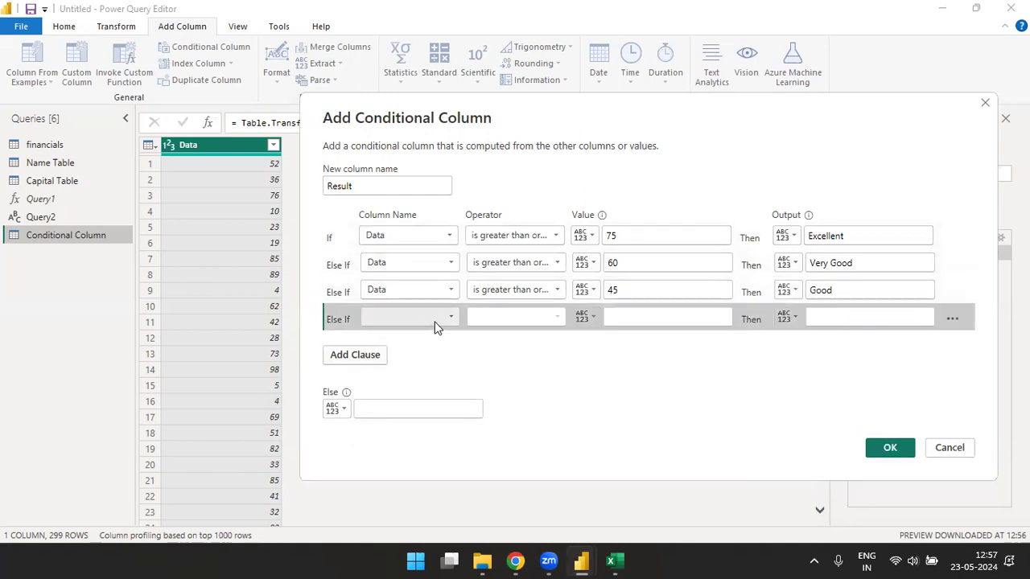
click(386, 336)
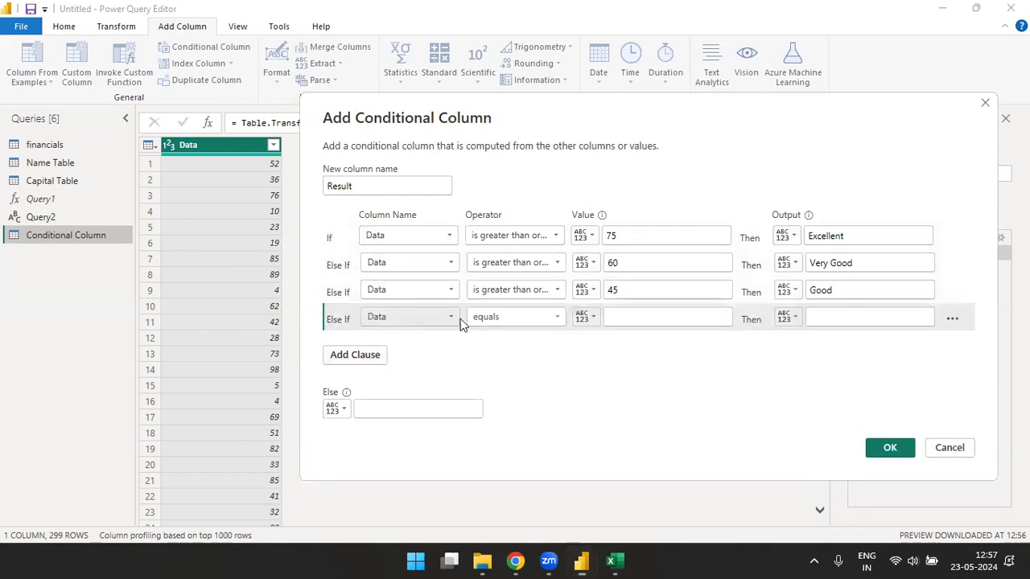
click(538, 317)
click(515, 380)
click(644, 317)
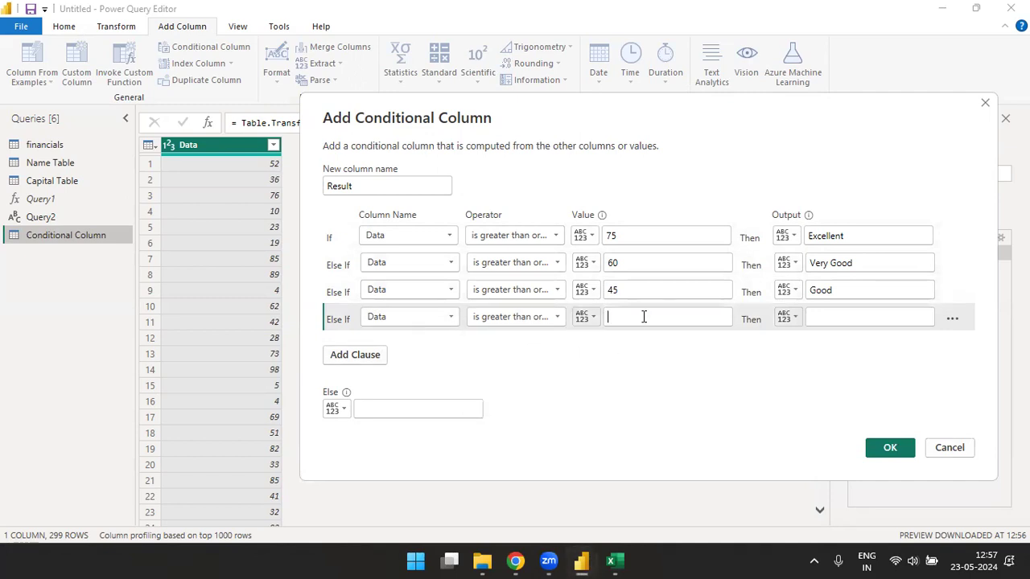
text(33)
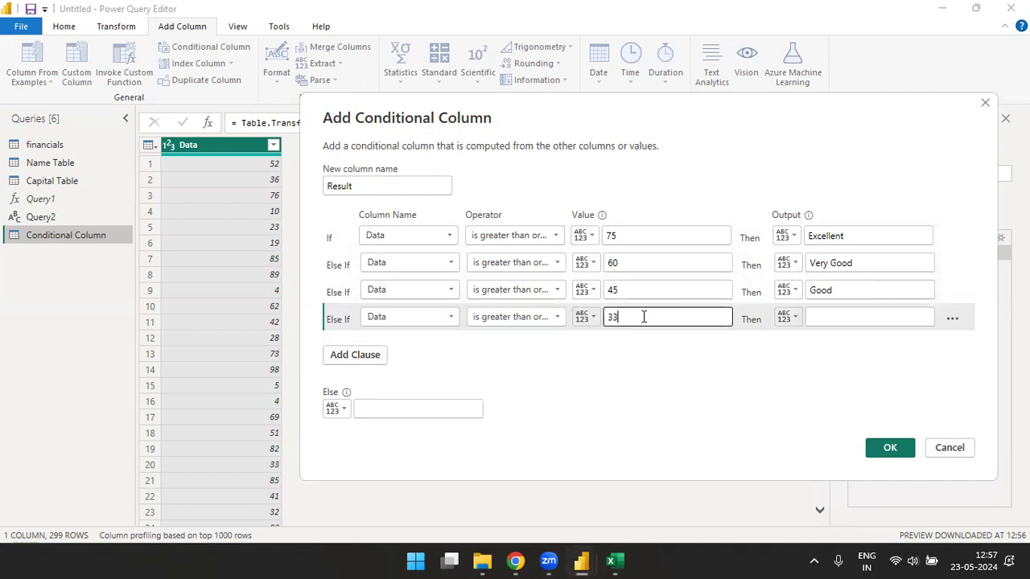
click(873, 318)
text(Pass)
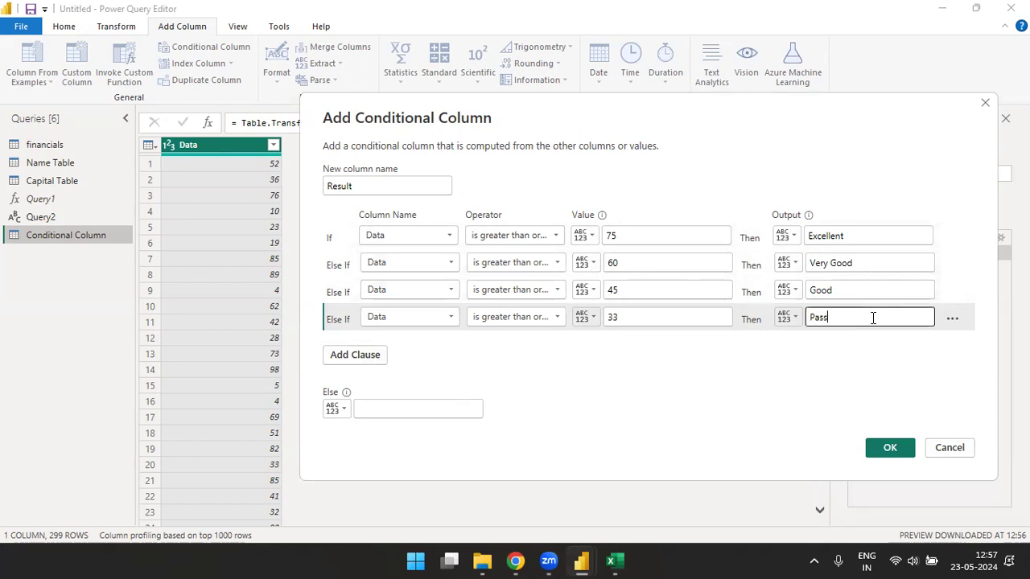
click(441, 405)
text(Fail)
click(889, 453)
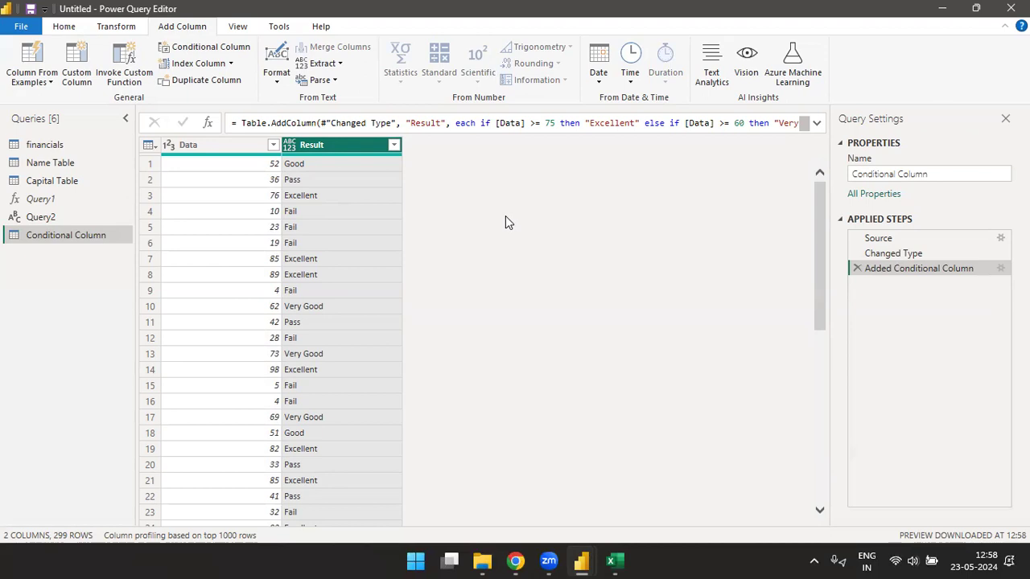
- Add two index columns, one starting at 0 and one starting at 1
click(231, 63)
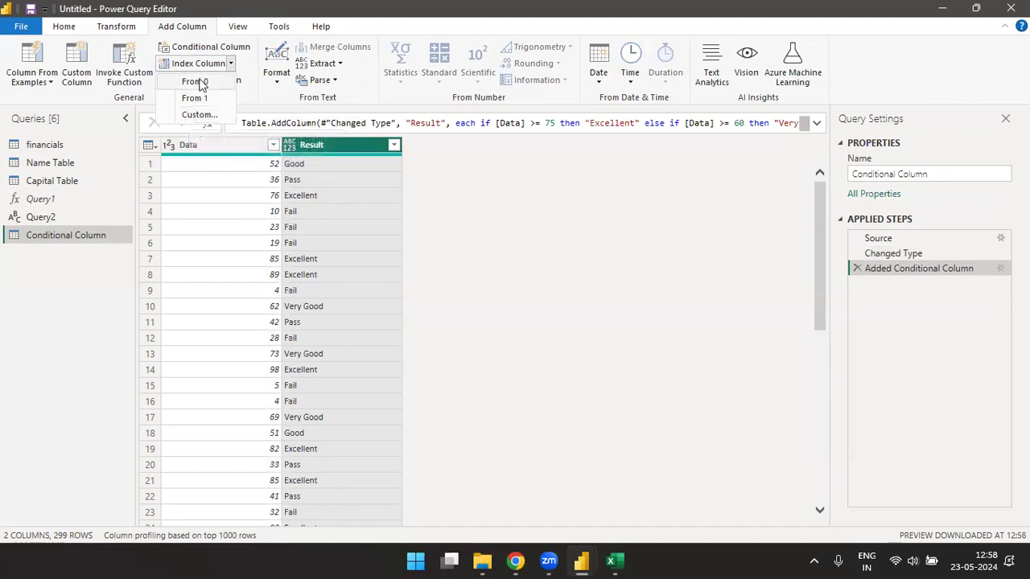
click(193, 81)
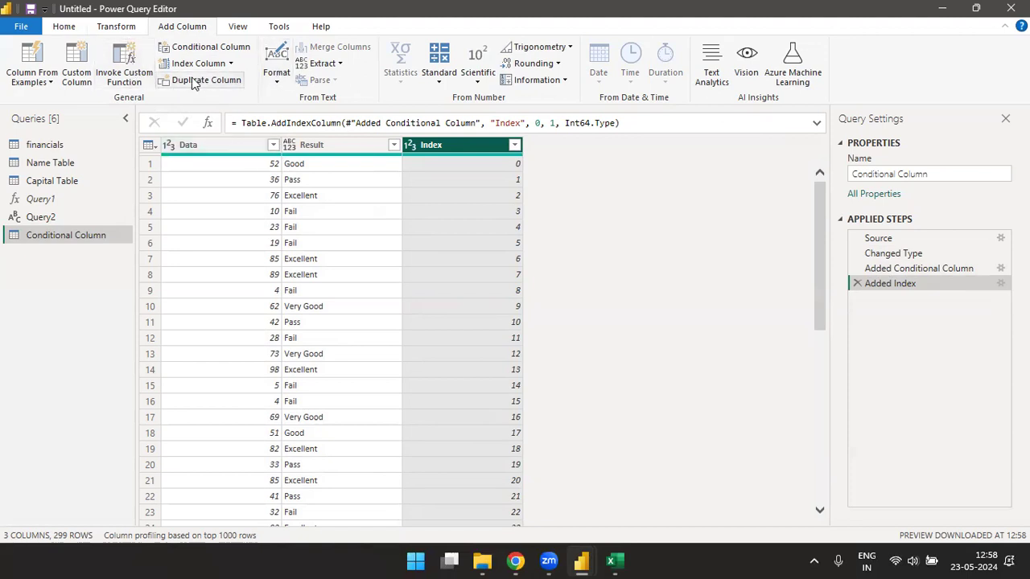
click(230, 63)
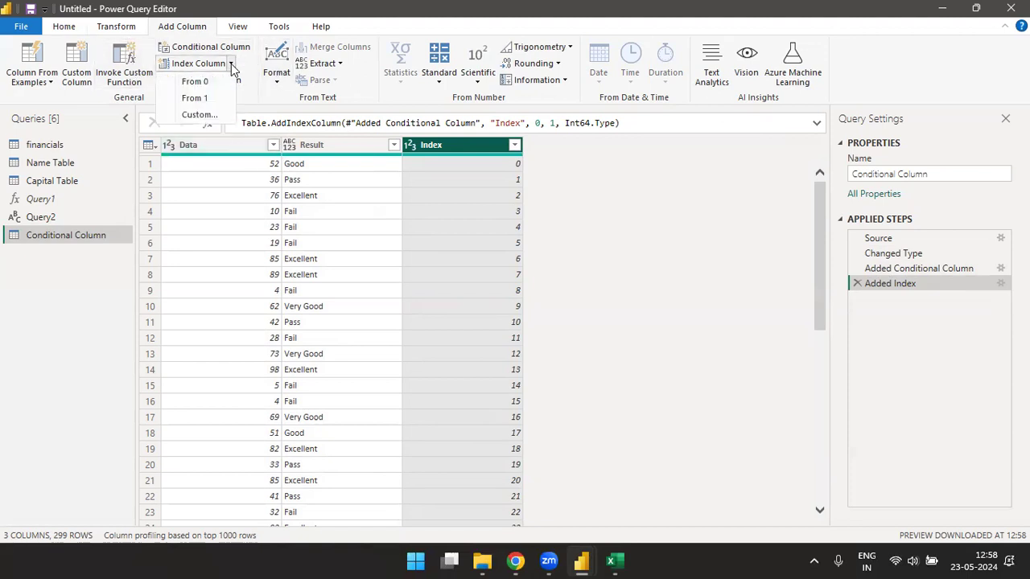
click(197, 98)
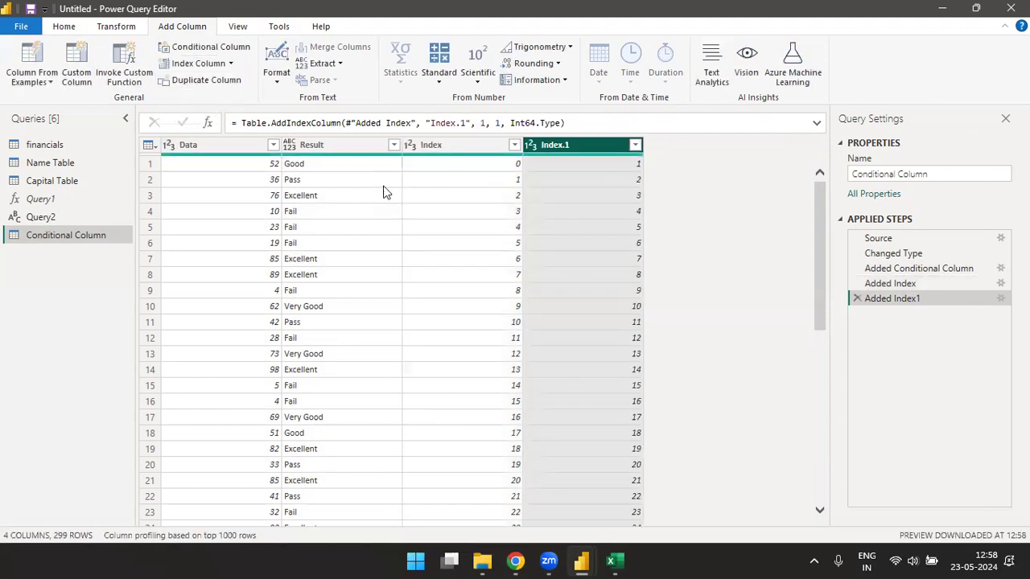
- Add a custom index column starting at 10 with increment 10
click(230, 63)
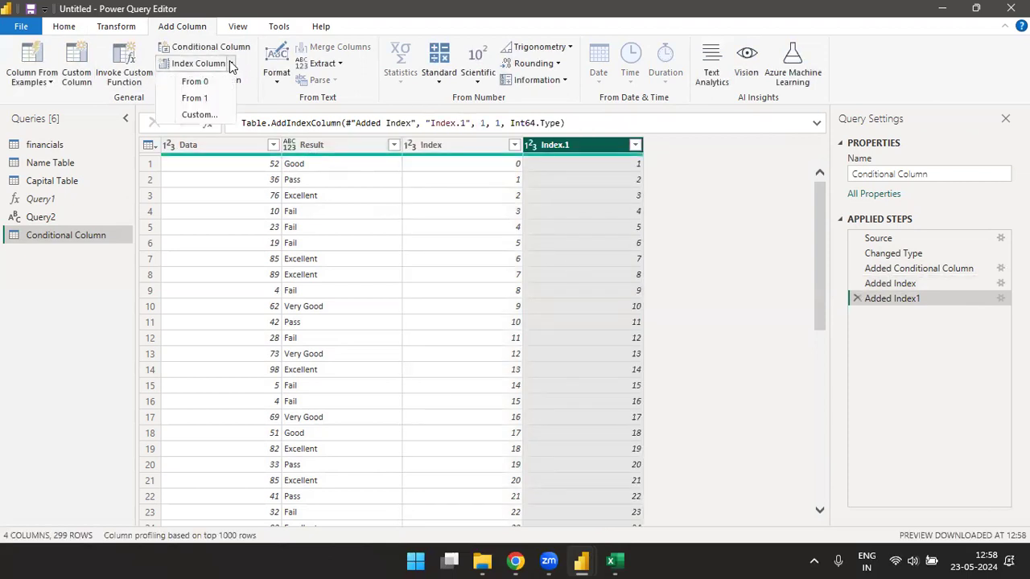
click(216, 112)
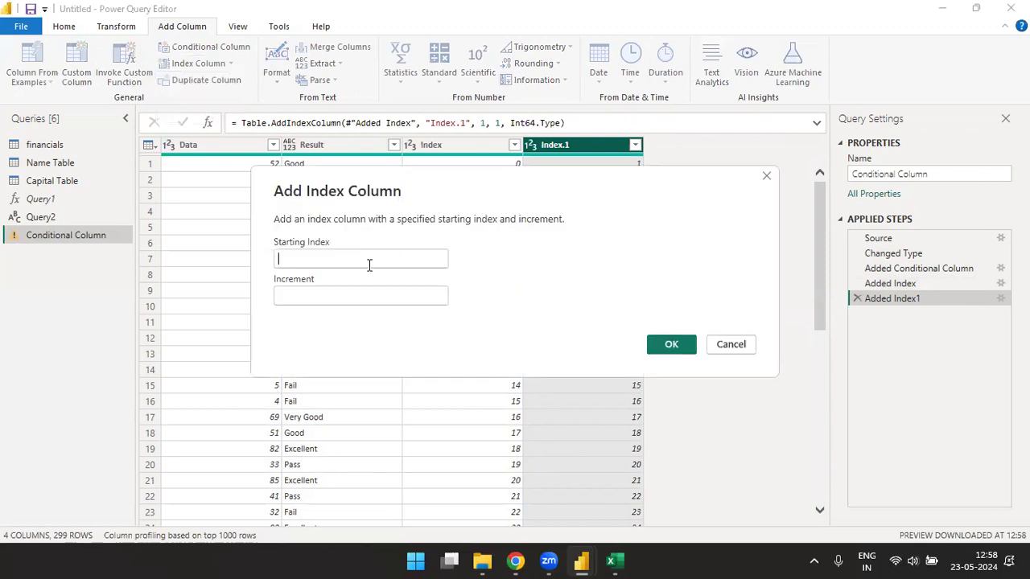
text(1)
click(357, 296)
text(10)
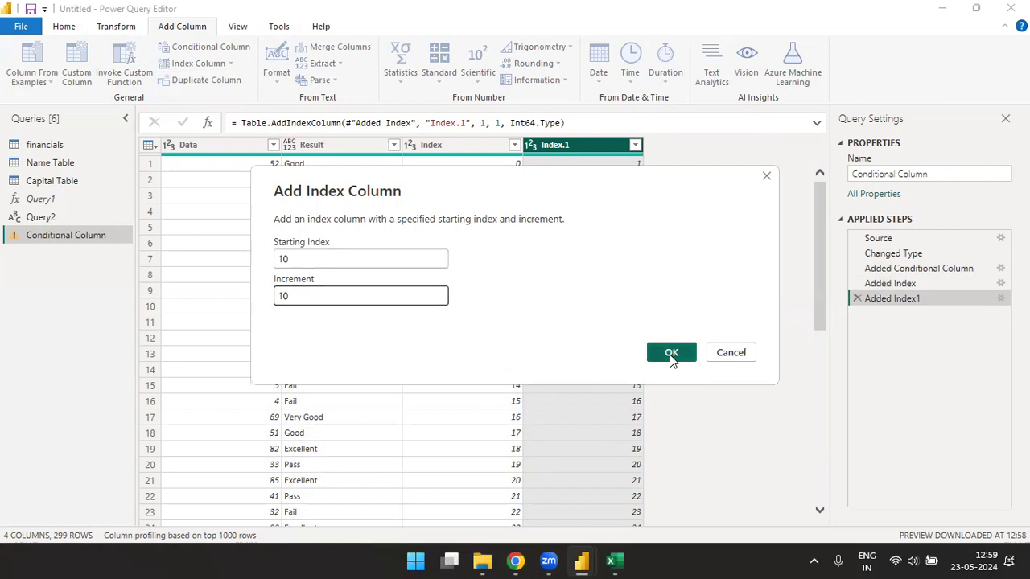
click(670, 352)
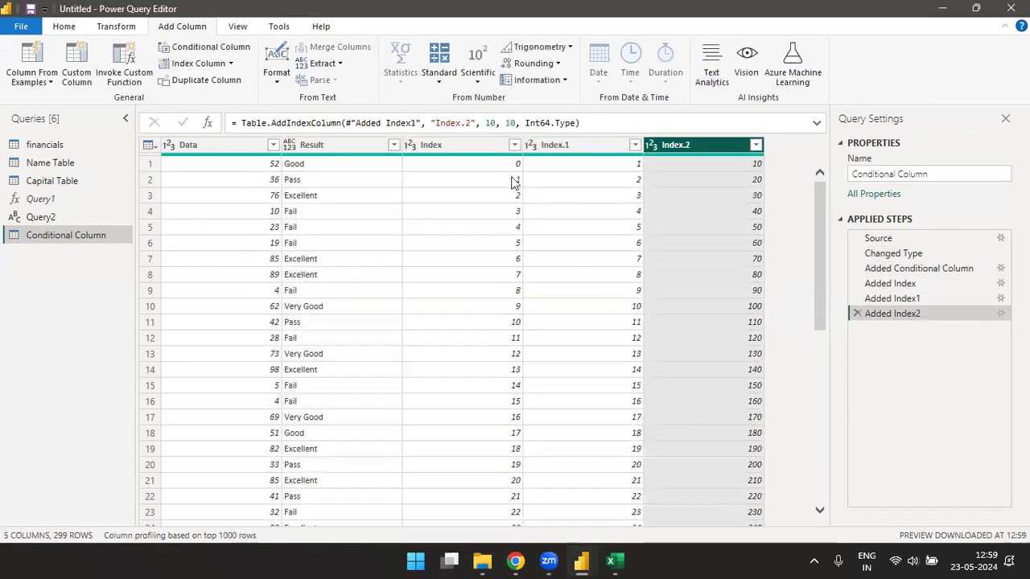
- Duplicate the Index.2 column twice, then return to the Power BI Desktop window
click(196, 85)
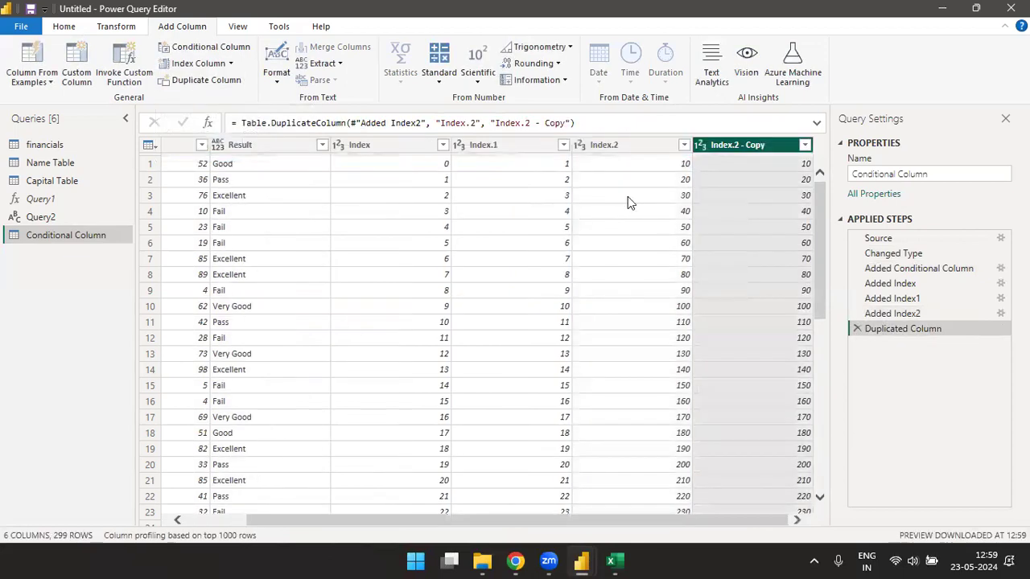
click(196, 87)
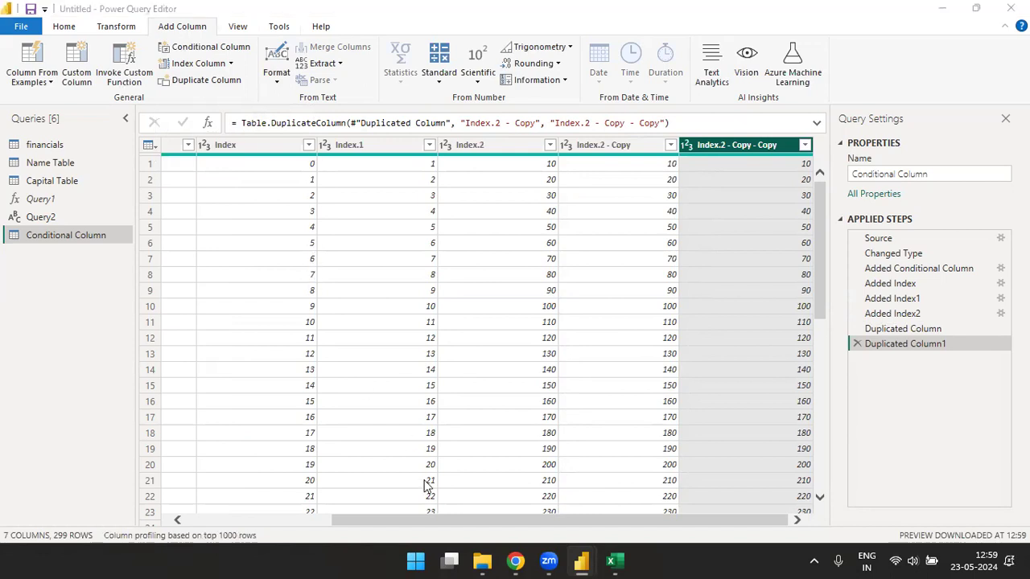
key(alt+Tab)
key(alt+Tab)
key(alt+Tab)
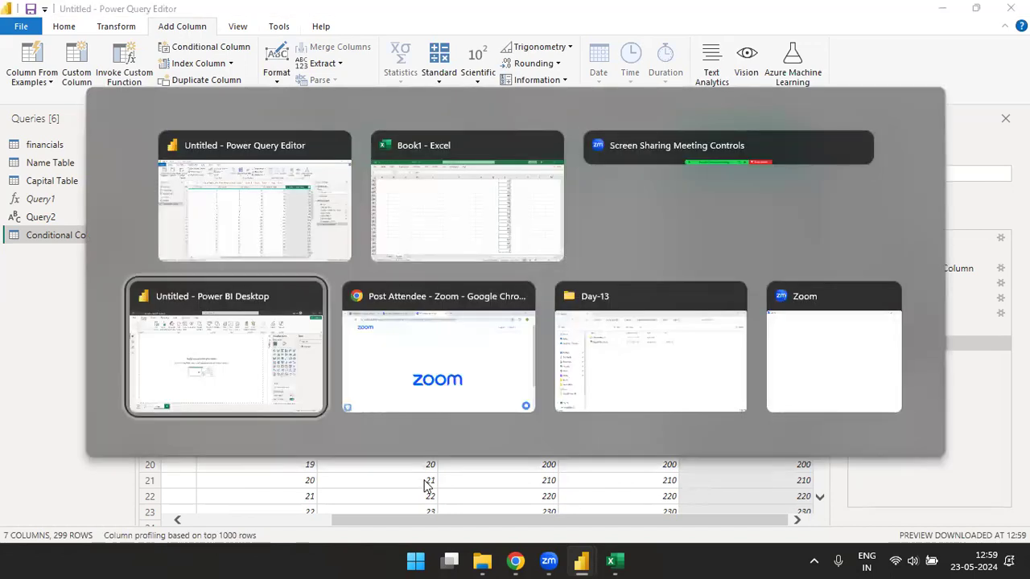